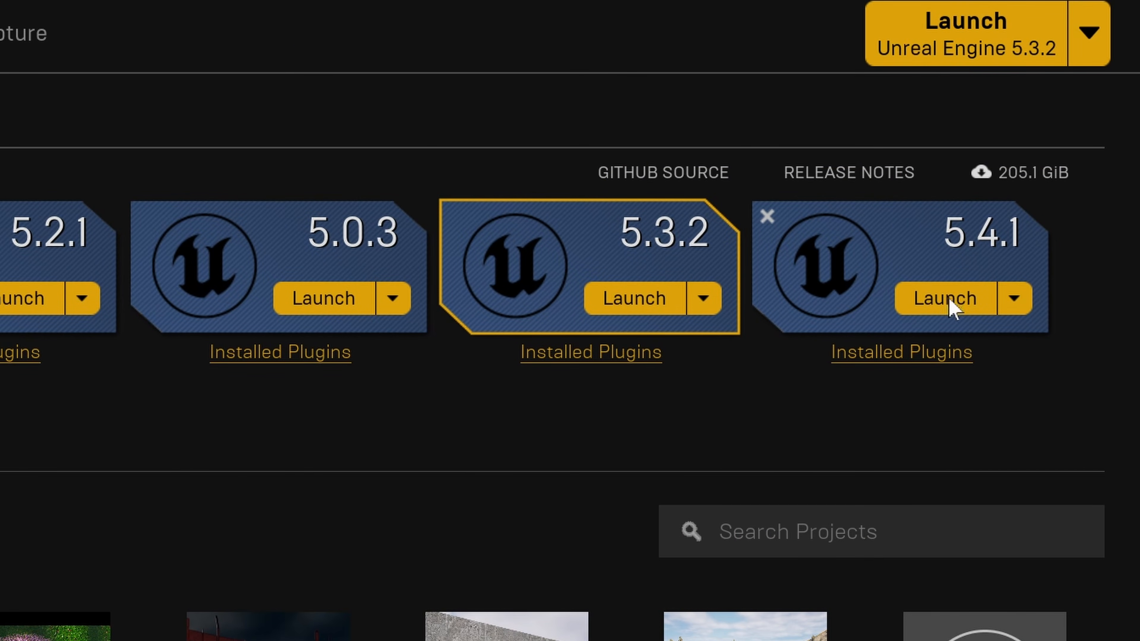
# Create a Blank project from the Film / Video & Live Events category, with Raytracing enabled and the name UE_Bloom.
pyautogui.click(948, 298)
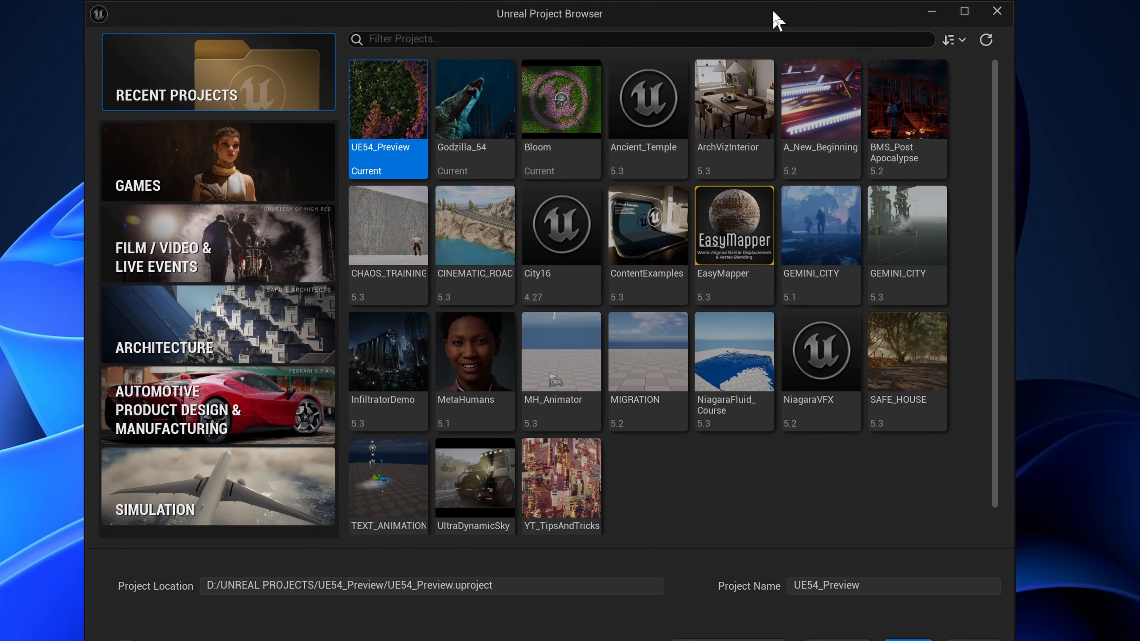
pyautogui.moveTo(775, 17); pyautogui.dragTo(762, 17)
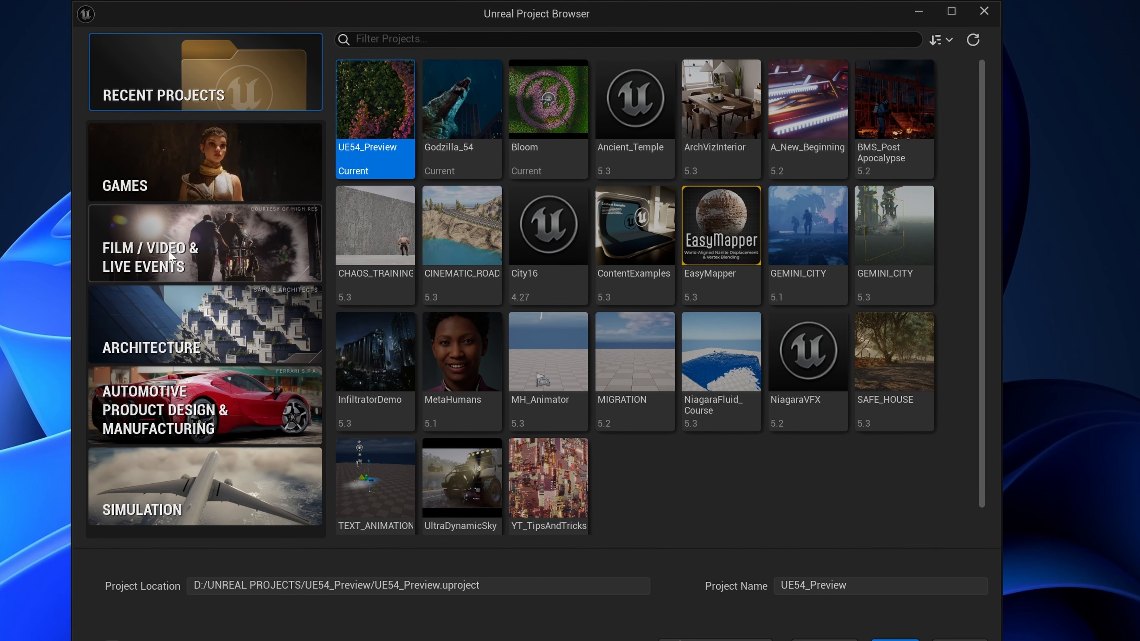
pyautogui.click(195, 250)
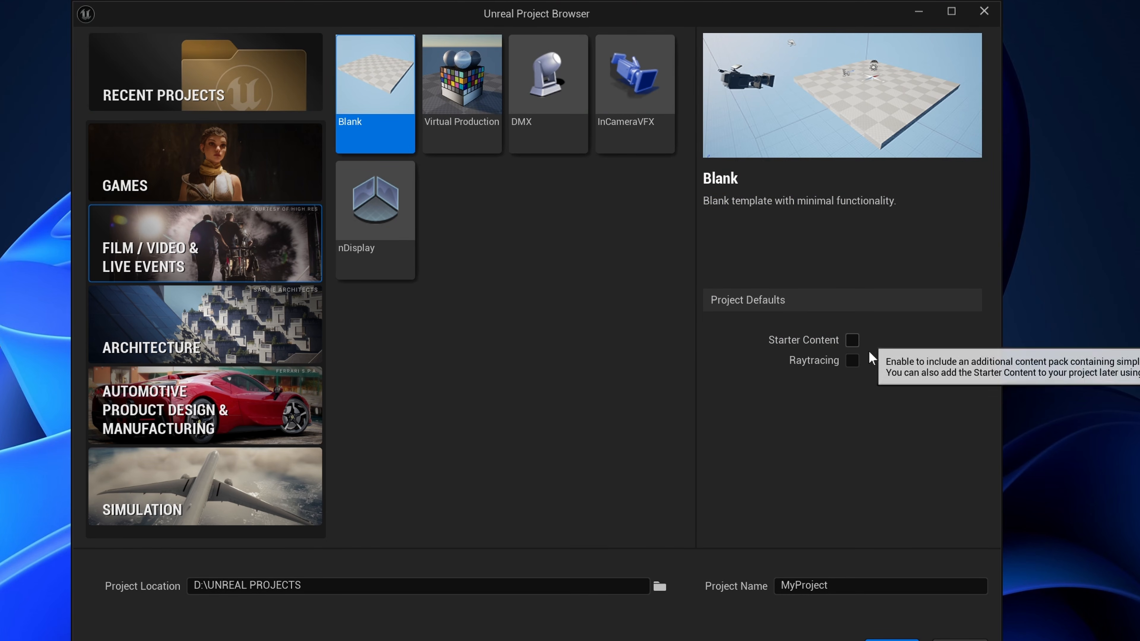
pyautogui.click(853, 361)
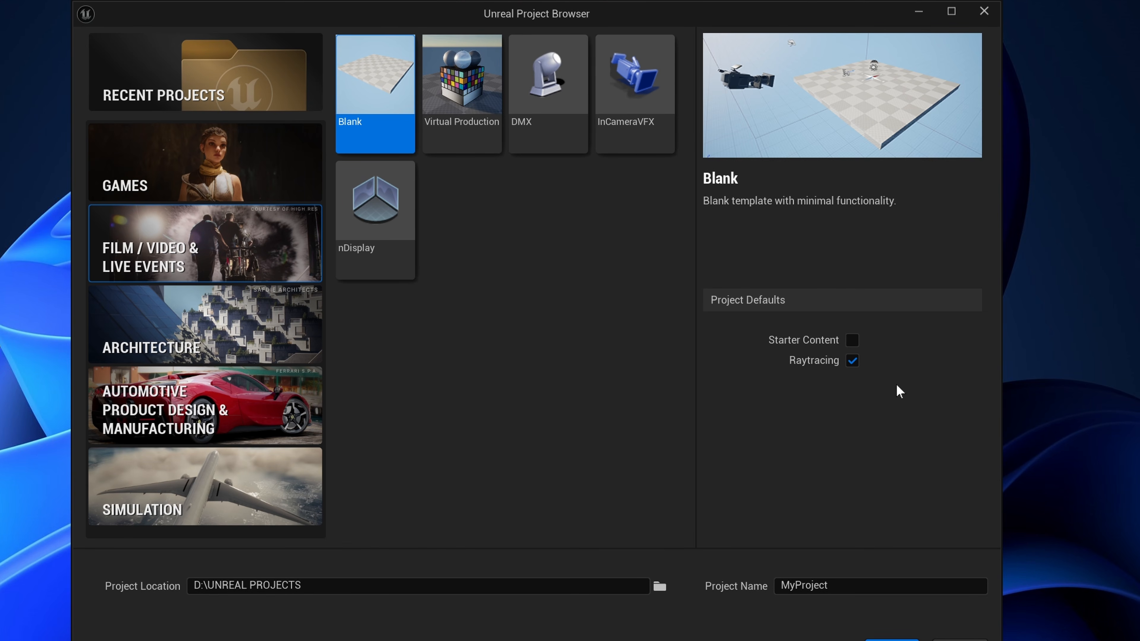
pyautogui.click(783, 586)
pyautogui.write('UE')
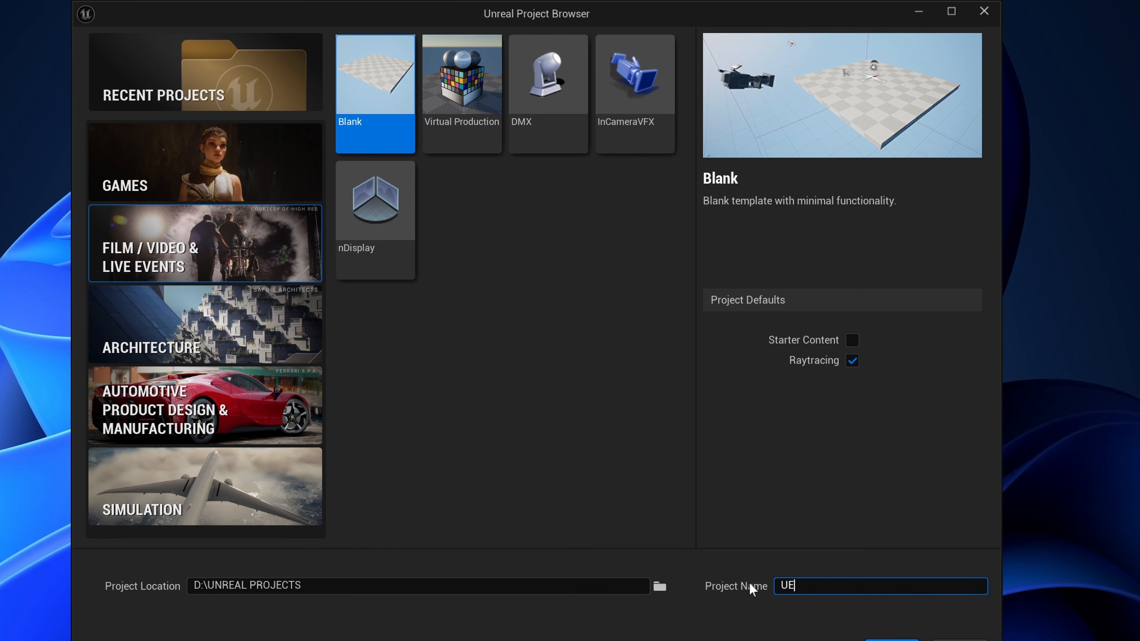
pyautogui.write('_Bl')
pyautogui.write('oom')
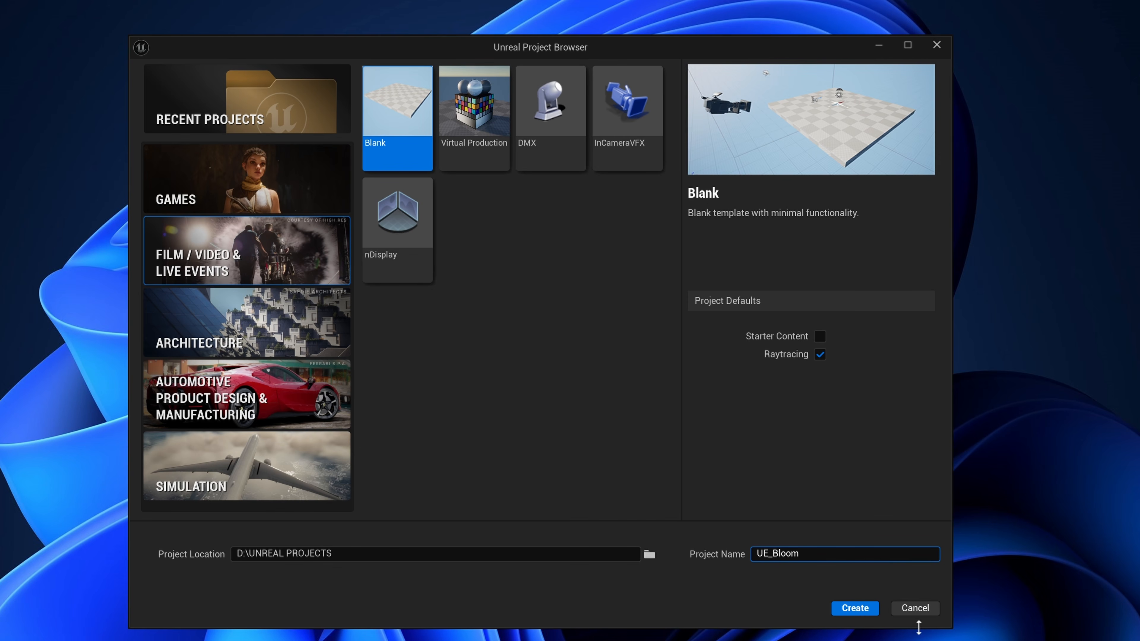
pyautogui.click(854, 609)
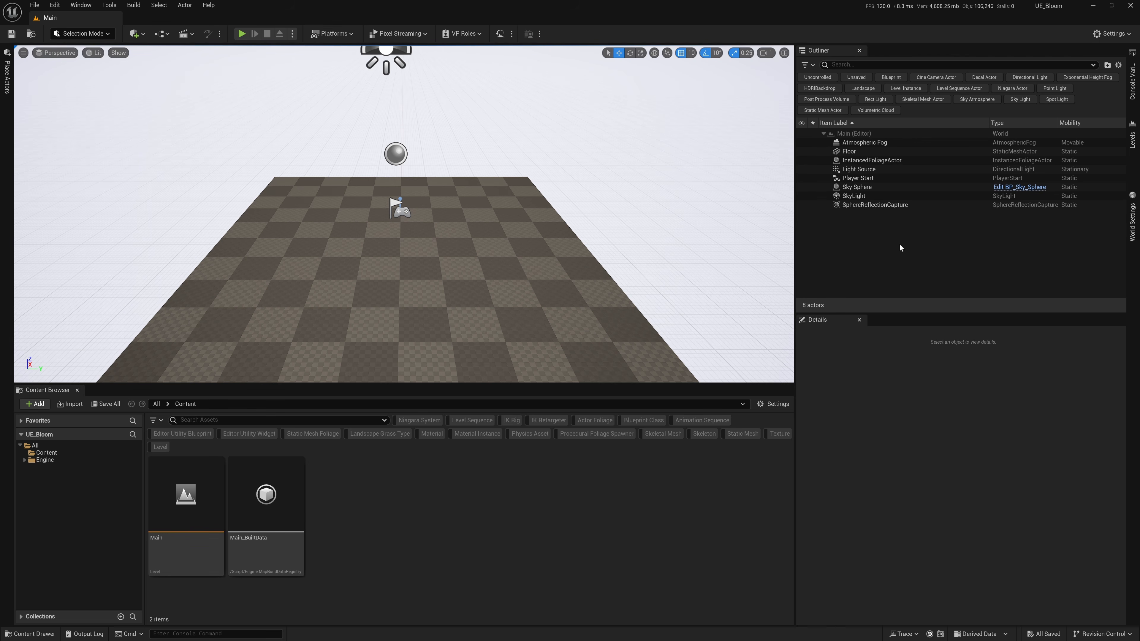
# Enable the Motion Design and Storm Sync Motion Design Bridge plugins, accept the experimental plugin prompt, and restart the editor.
pyautogui.click(1113, 33)
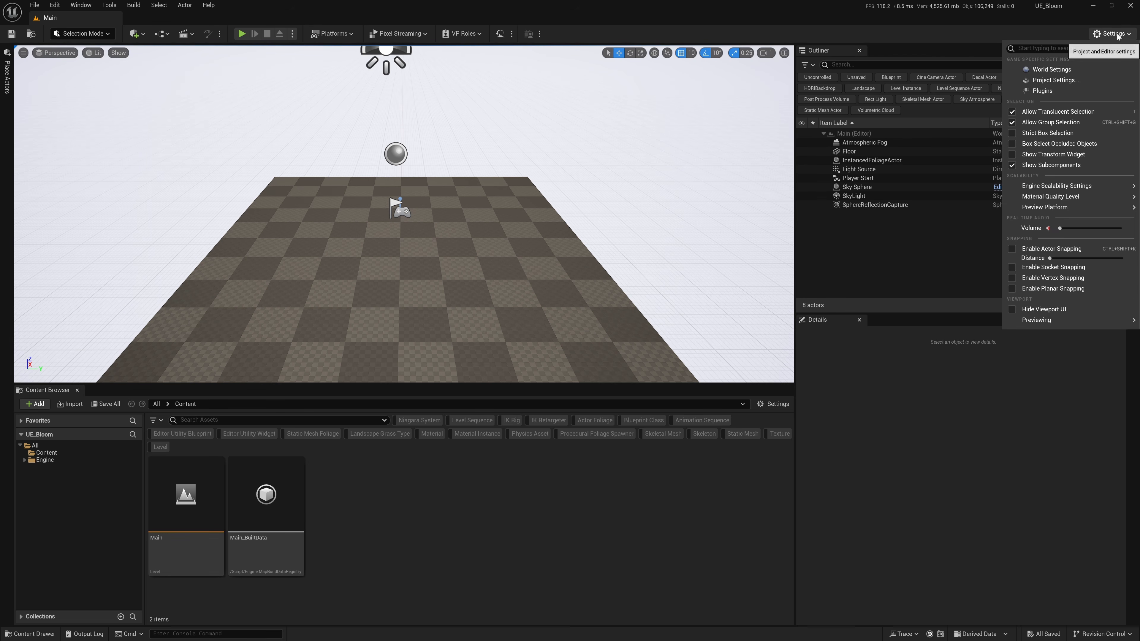
pyautogui.click(1051, 99)
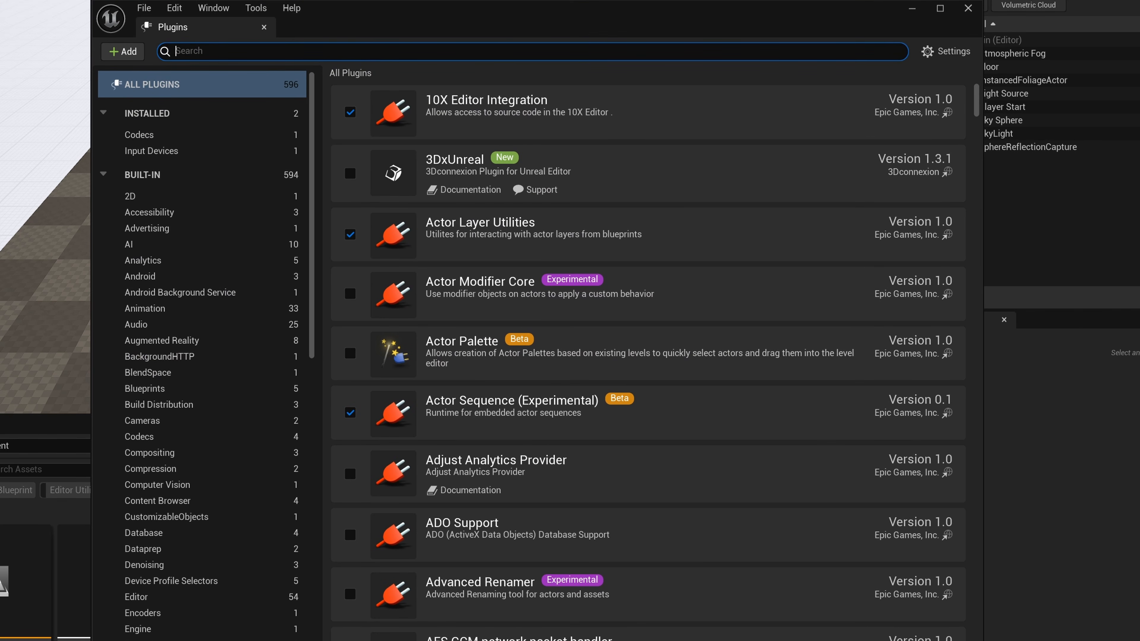
pyautogui.write('motion design')
pyautogui.click(350, 128)
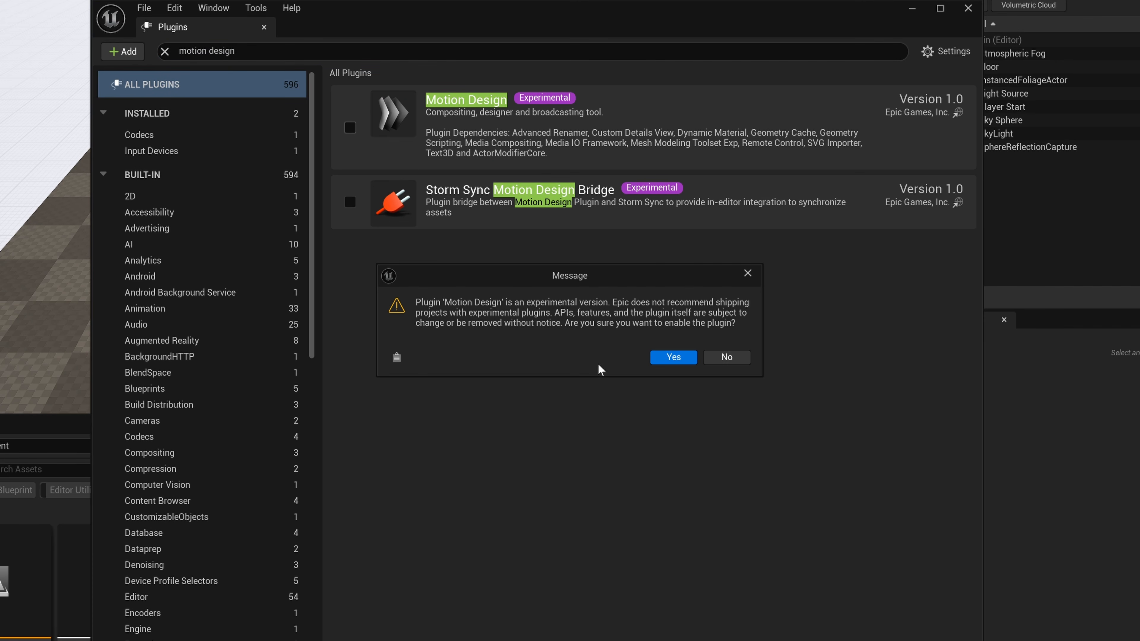
pyautogui.click(674, 357)
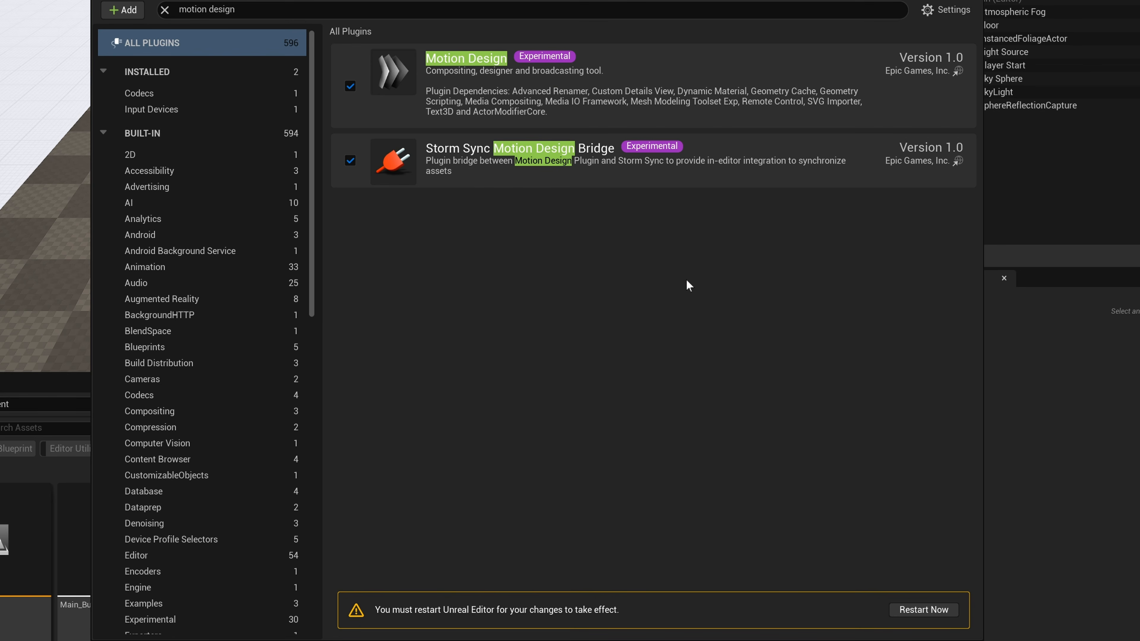
pyautogui.click(923, 610)
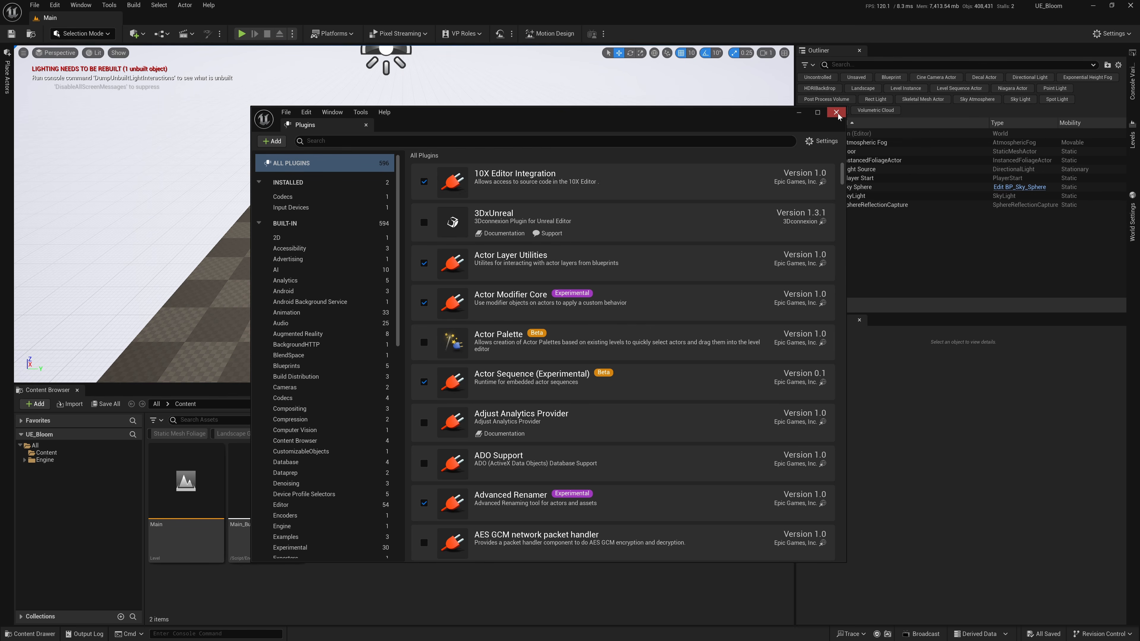
pyautogui.click(837, 112)
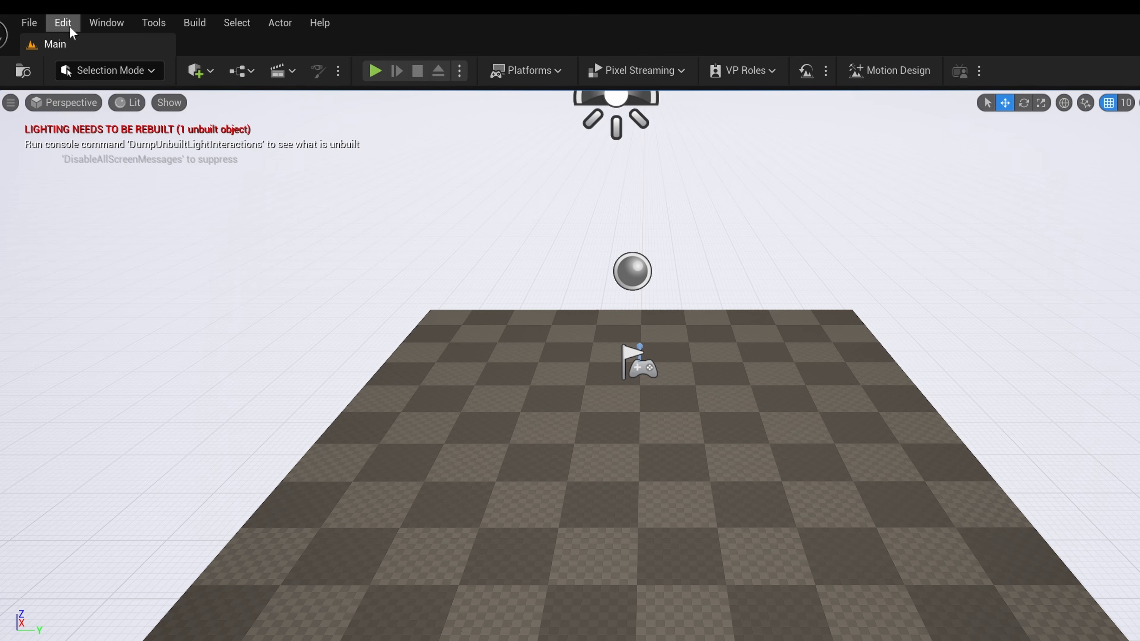
# In the project's Rendering settings, enable Lumen's Use Hardware Ray Tracing when available and set Ray Lighting Mode to Hit Lighting for Reflections.
pyautogui.click(59, 7)
pyautogui.click(126, 256)
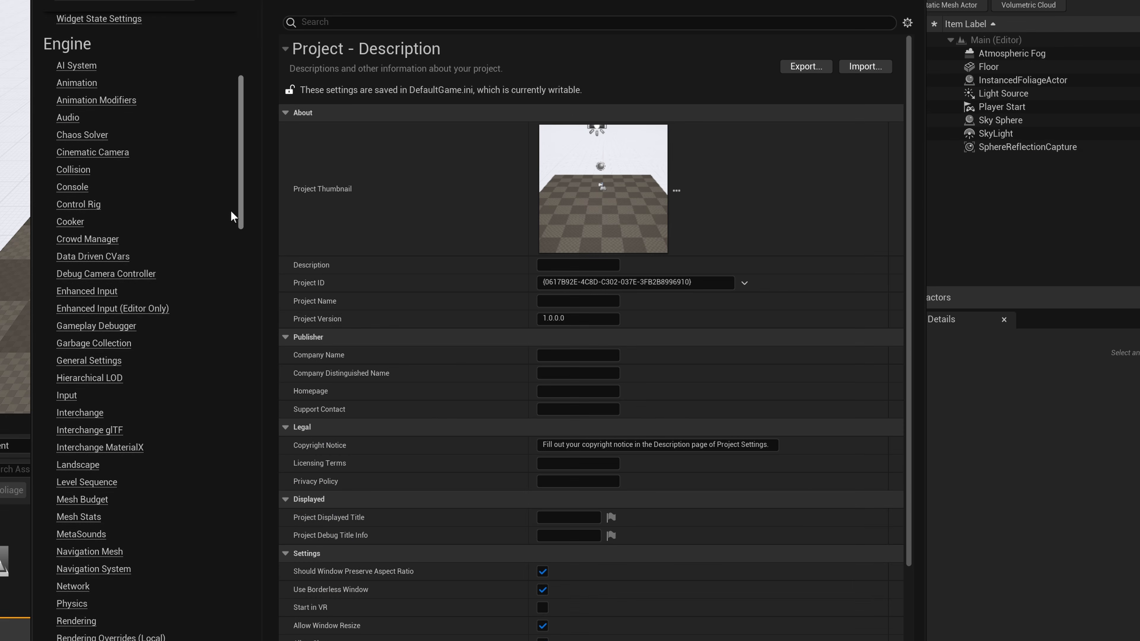
pyautogui.moveTo(230, 210); pyautogui.dragTo(234, 293)
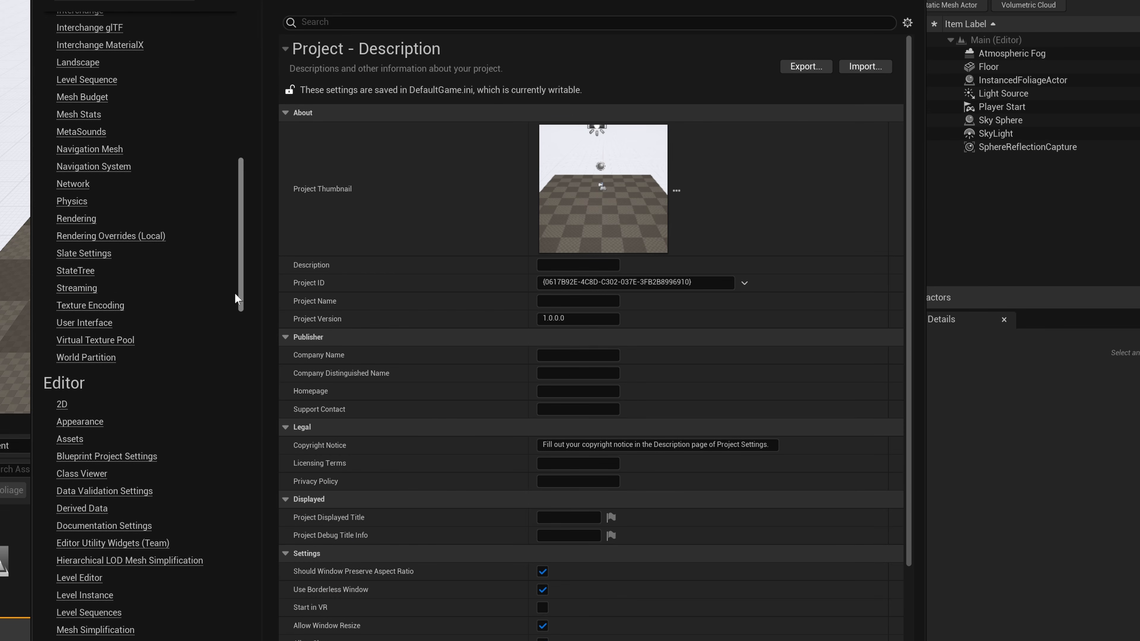
pyautogui.click(76, 219)
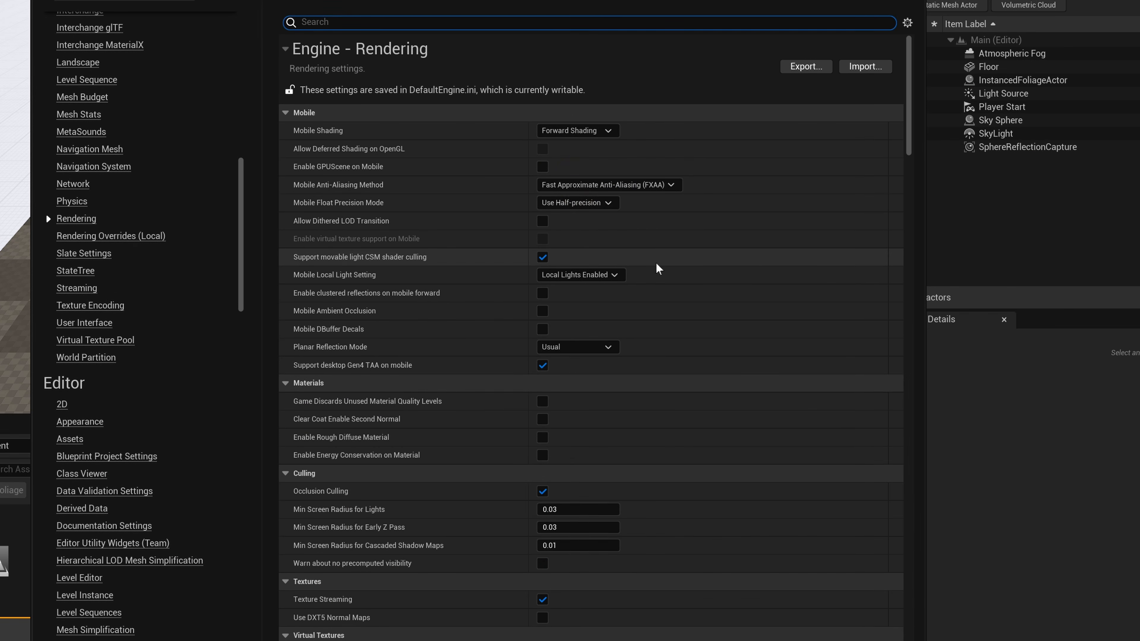
pyautogui.moveTo(644, 6); pyautogui.dragTo(643, 0)
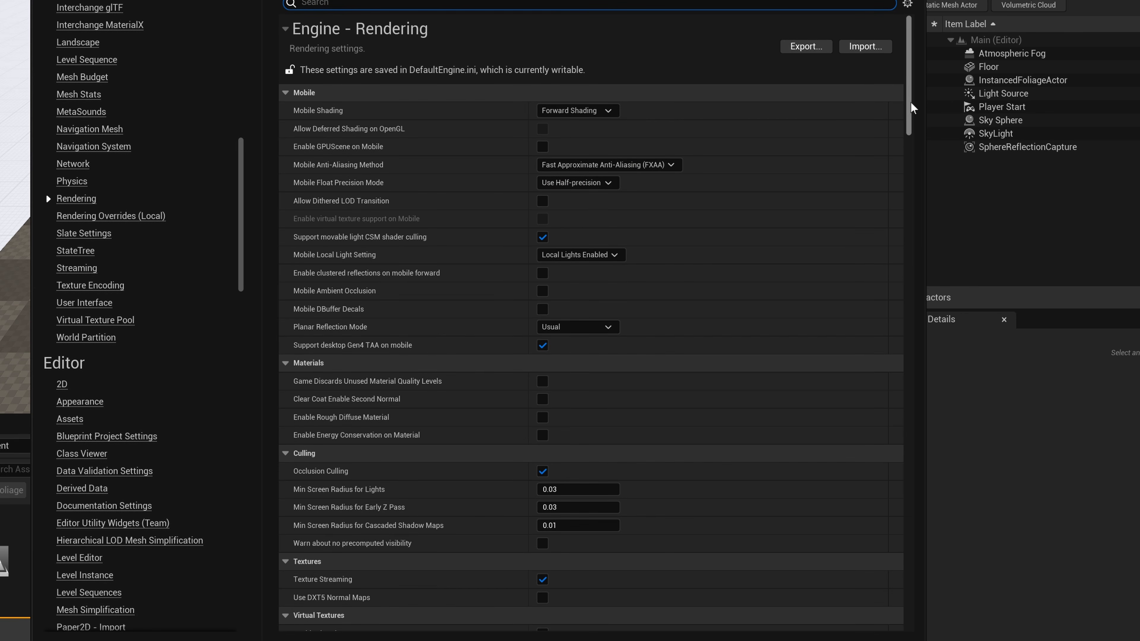
pyautogui.moveTo(909, 107); pyautogui.dragTo(909, 200)
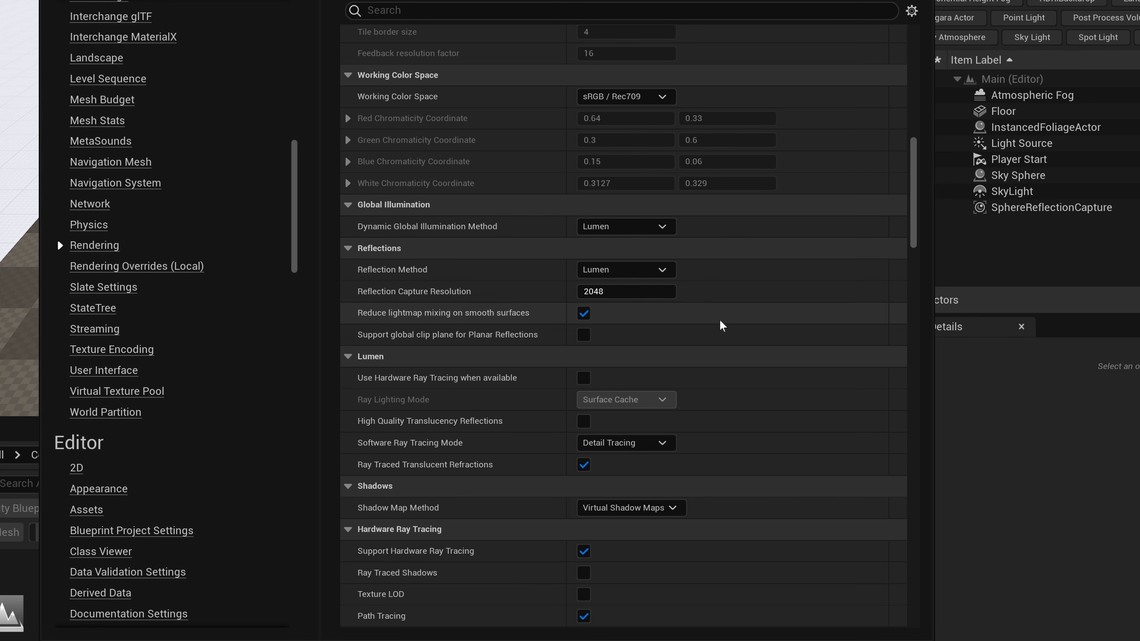
pyautogui.scroll(-2, 781, 343)
pyautogui.scroll(-1, 780, 344)
pyautogui.click(584, 302)
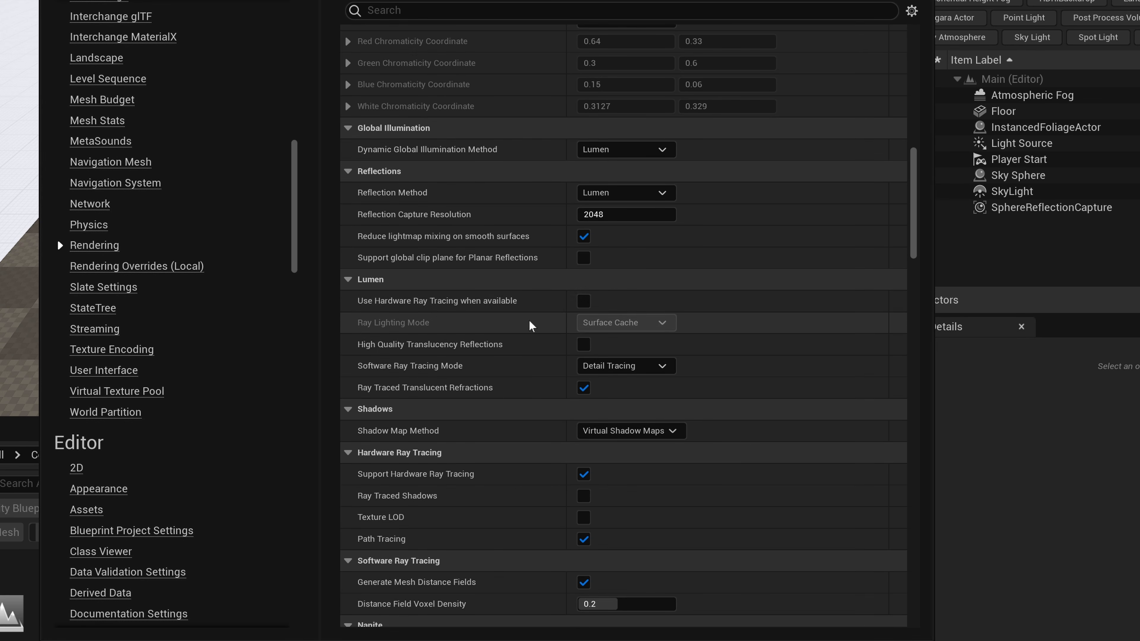
pyautogui.click(660, 322)
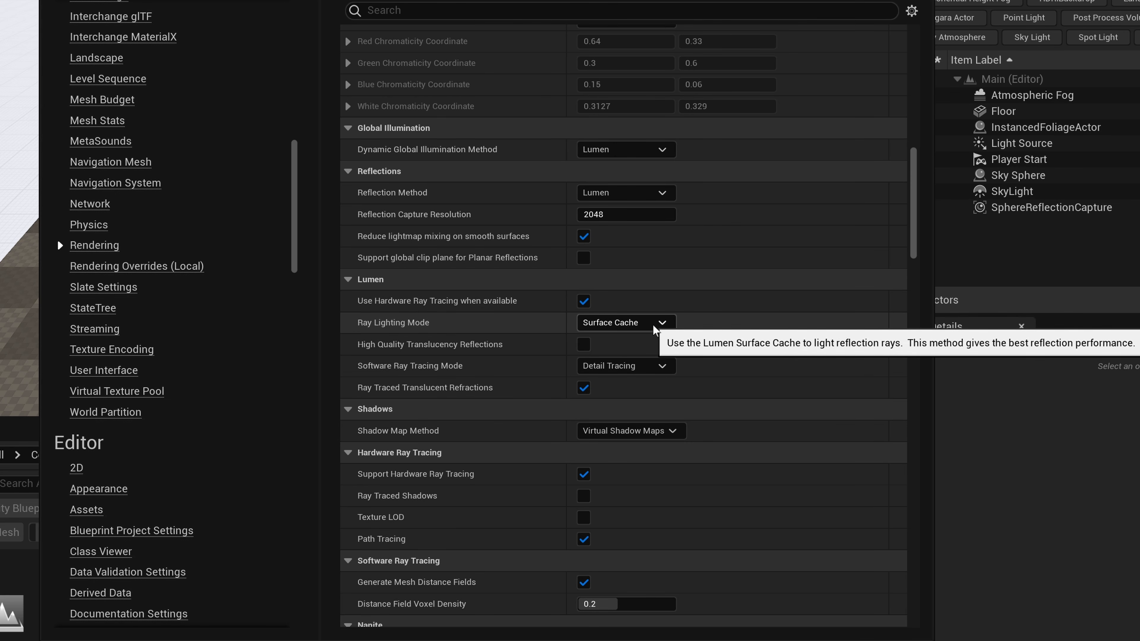
pyautogui.click(619, 353)
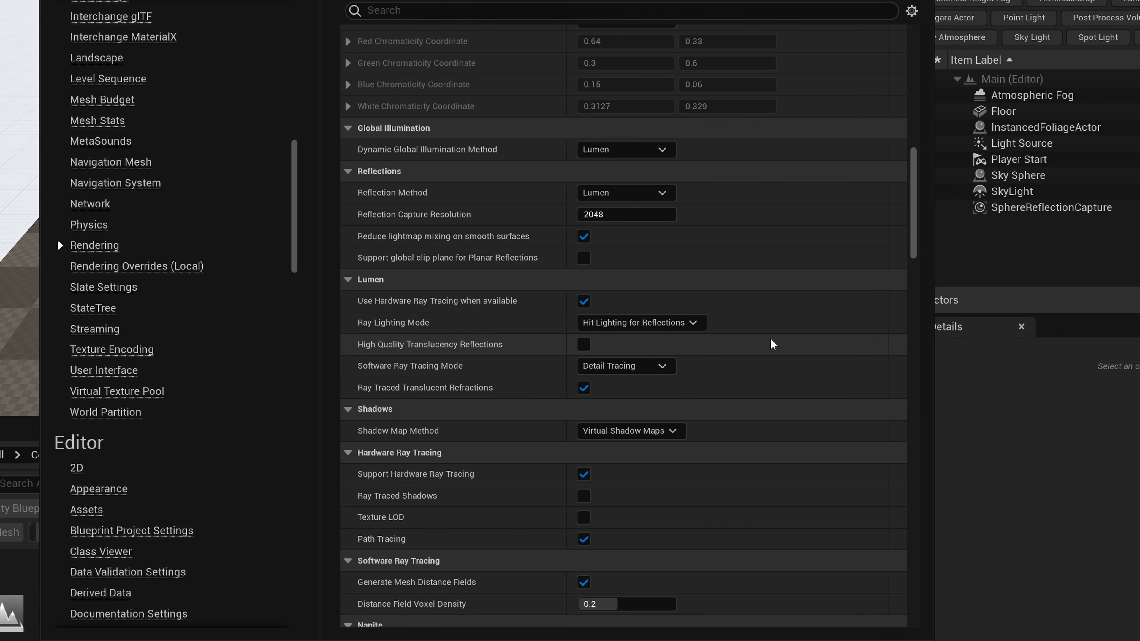
# Choose Detail Tracing as Lumen's Software Ray Tracing Mode.
pyautogui.scroll(-3, 404, 251)
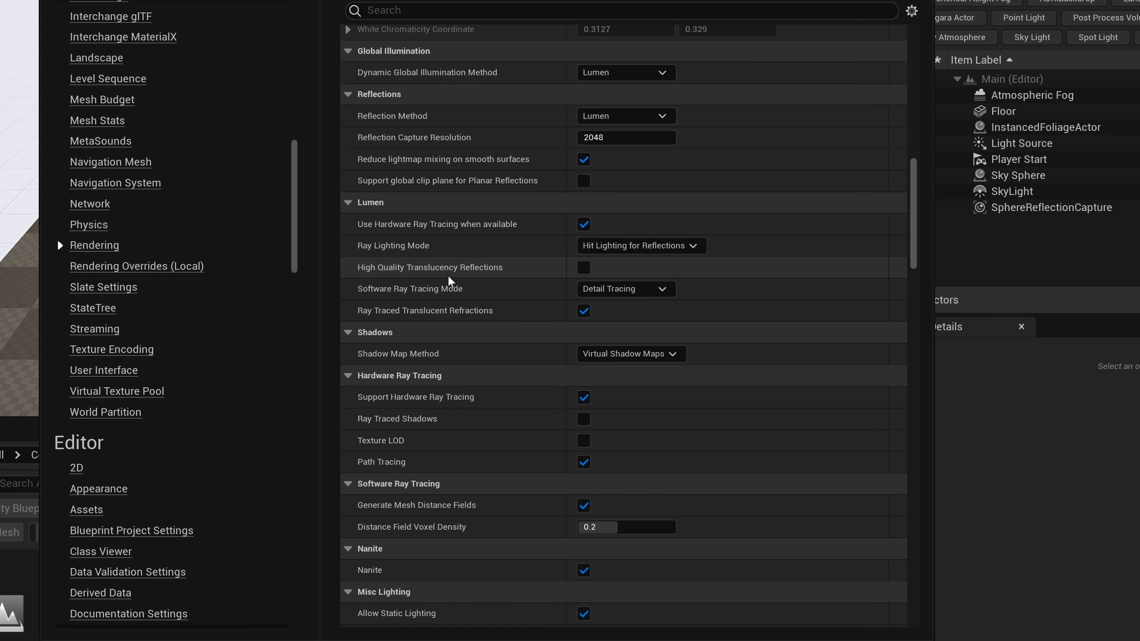
pyautogui.click(626, 289)
pyautogui.click(637, 315)
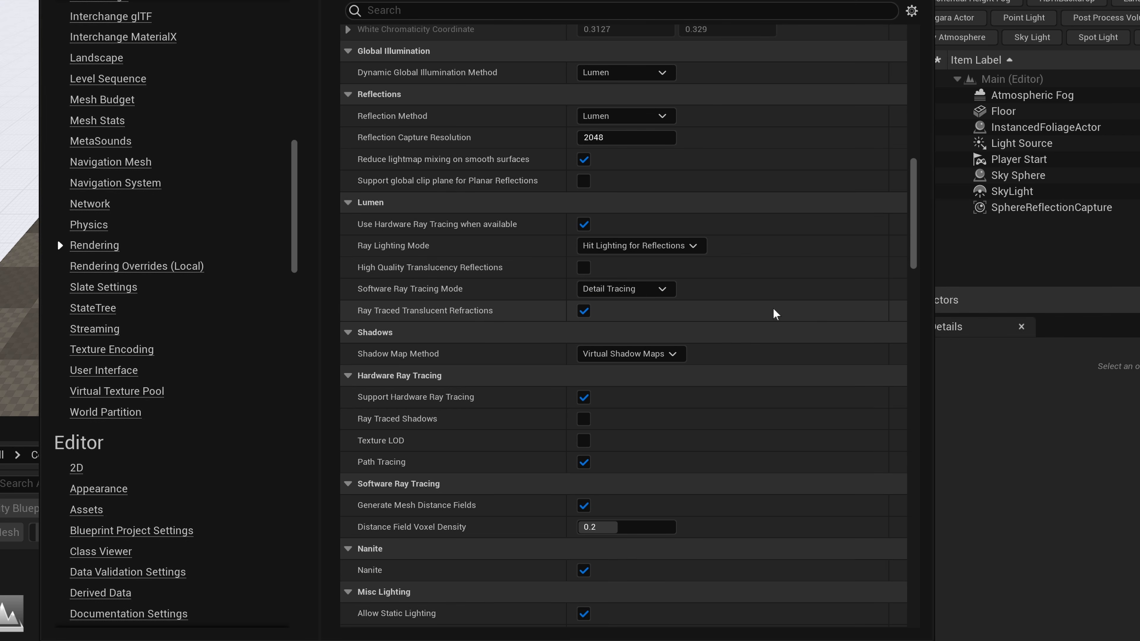
# Set the Distance Field Voxel Density to 0.4 and disable Allow Static Lighting in the Rendering settings.
pyautogui.scroll(-3, 775, 313)
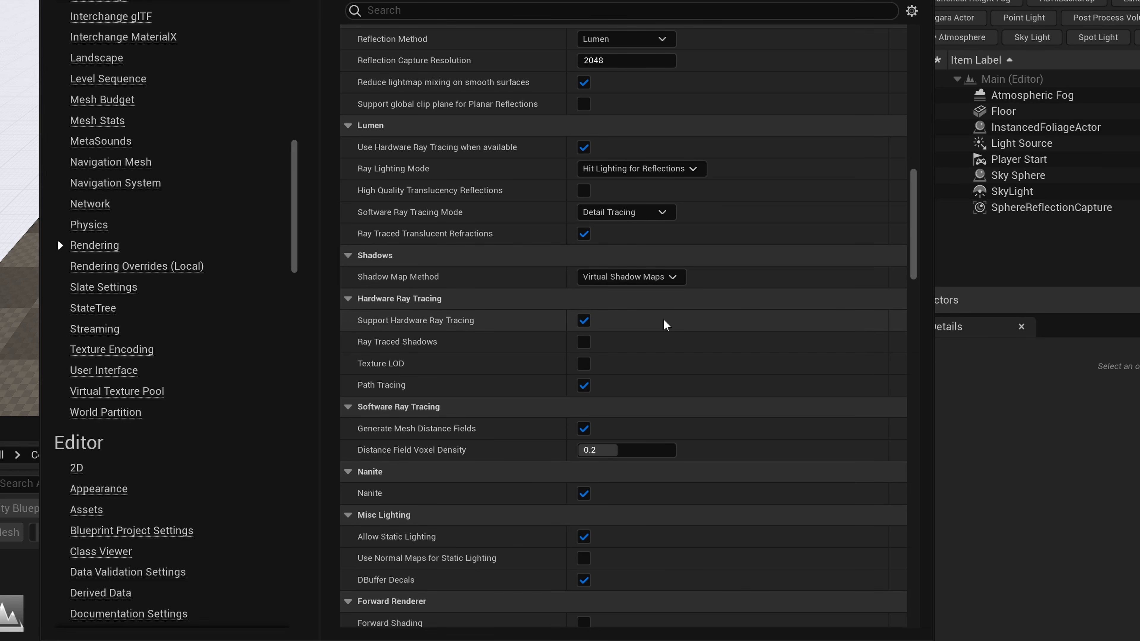
pyautogui.scroll(-5, 501, 327)
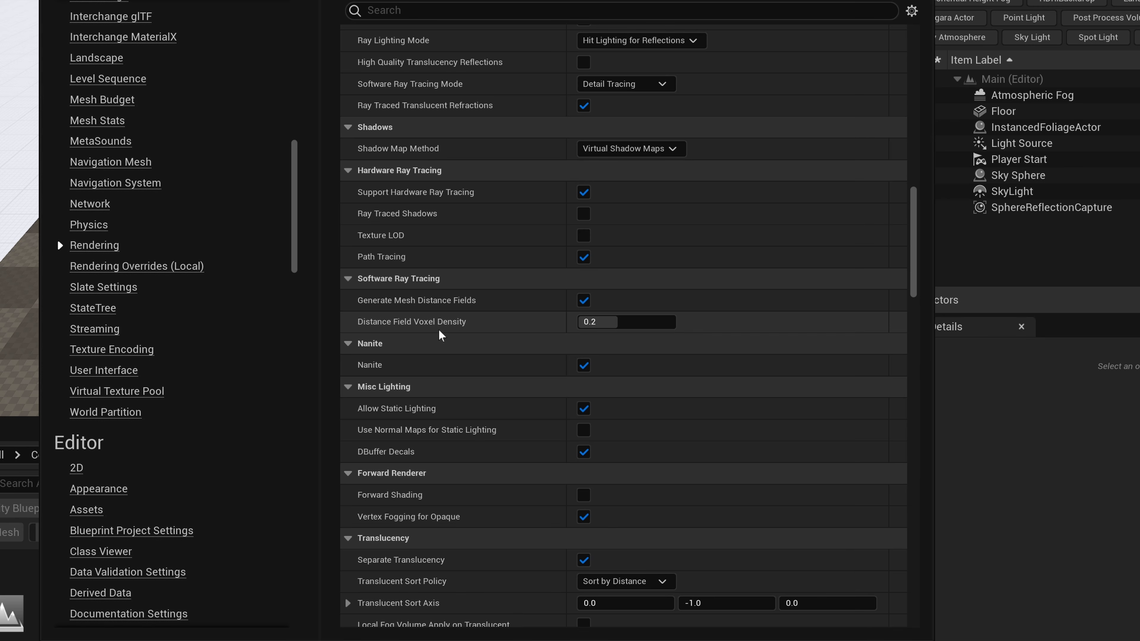
pyautogui.click(615, 327)
pyautogui.write('0.4')
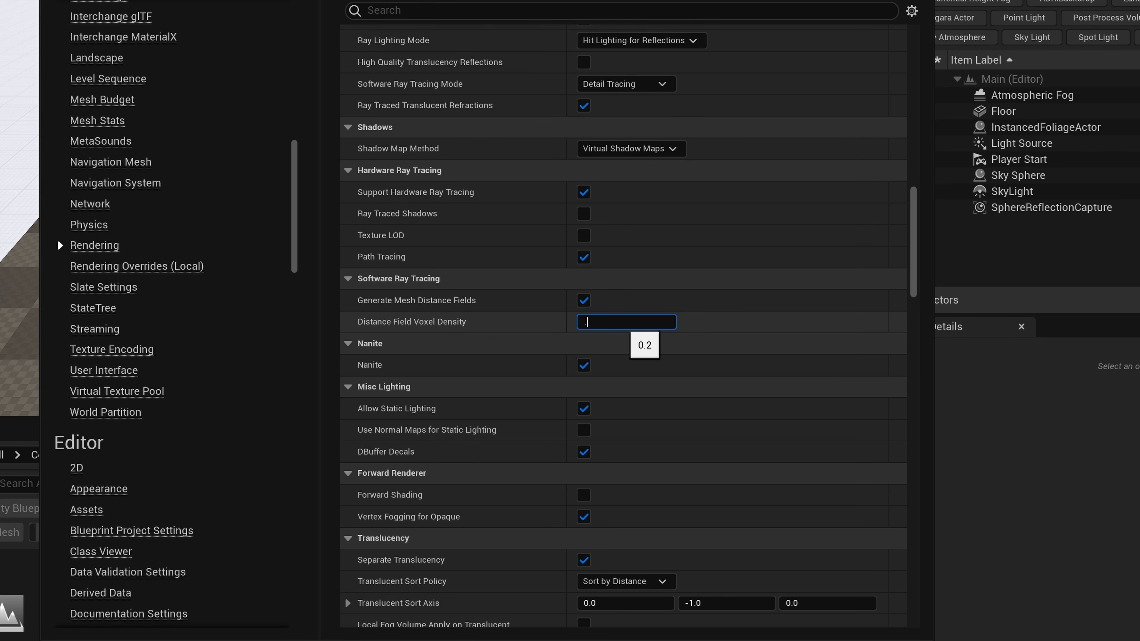
pyautogui.scroll(-3, 615, 327)
pyautogui.click(583, 332)
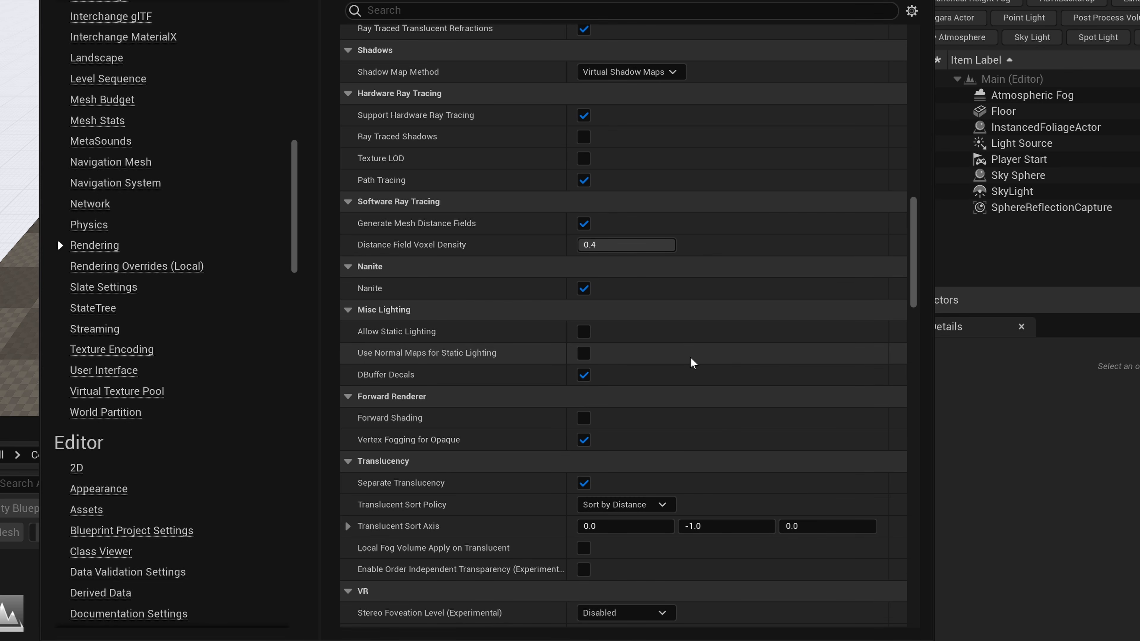
pyautogui.scroll(-6, 718, 364)
pyautogui.scroll(3, 730, 364)
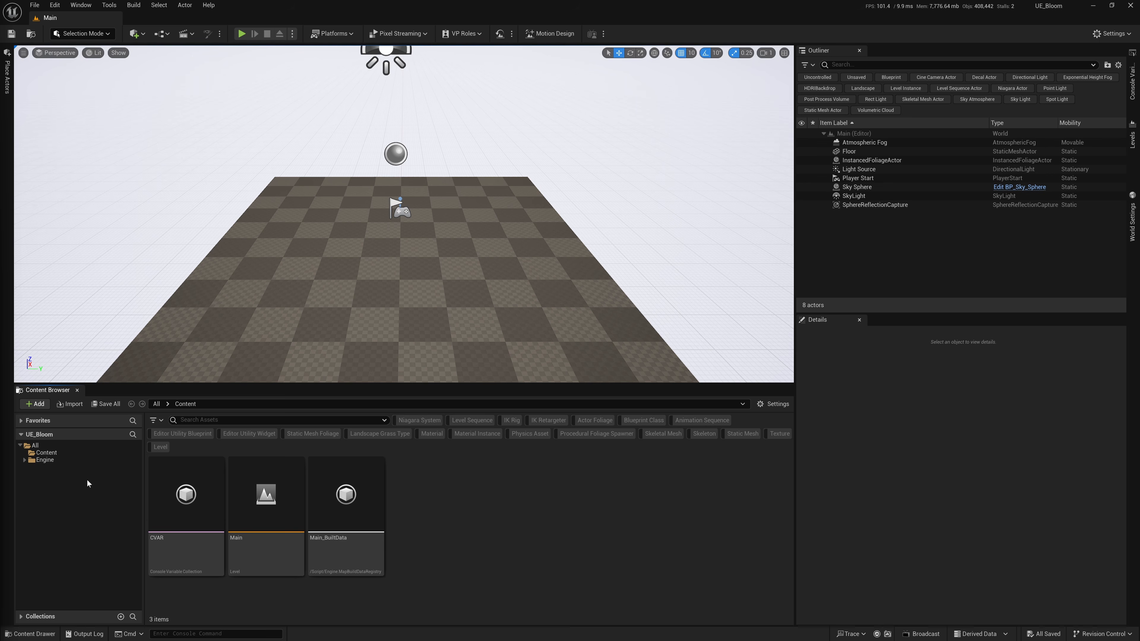
# Create a new folder named Bloom inside the project's Content folder.
pyautogui.click(46, 452)
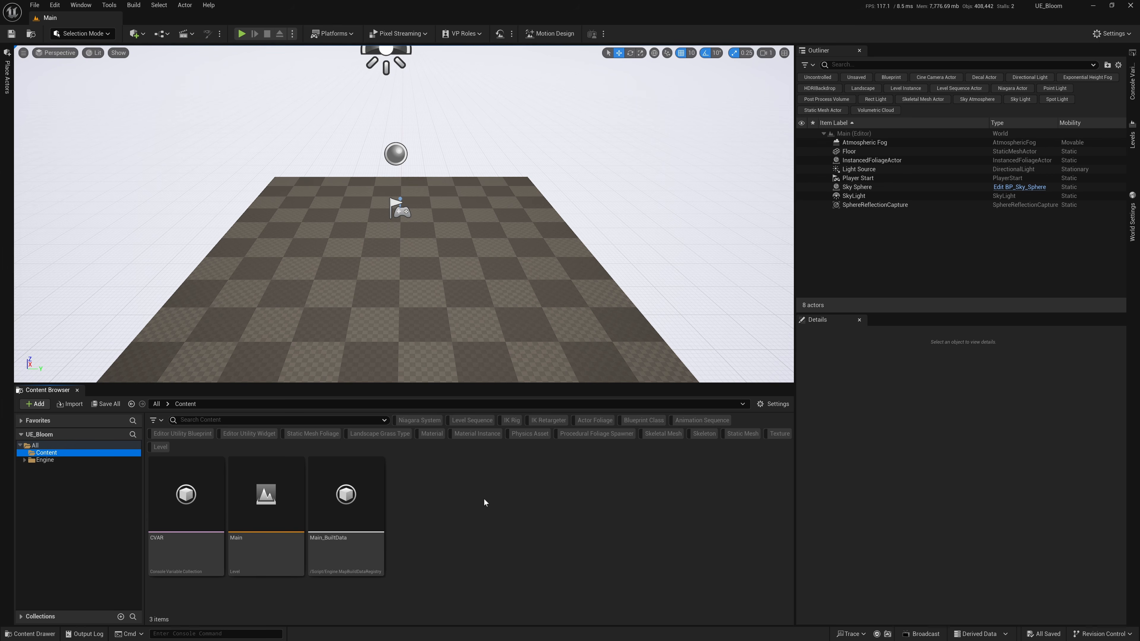
pyautogui.rightClick(447, 490)
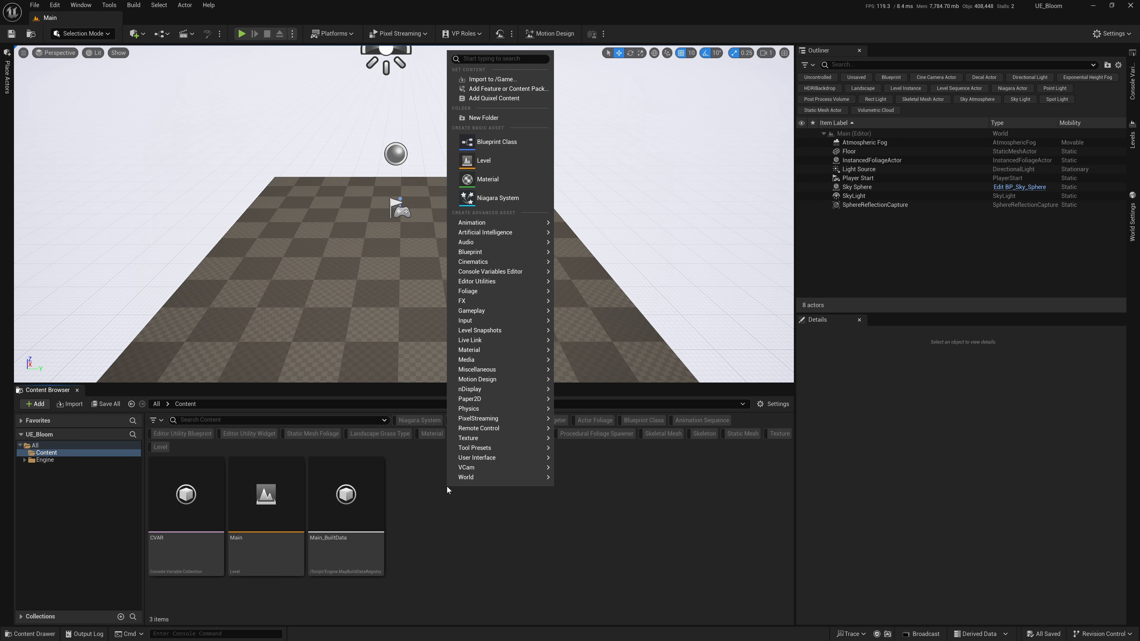
pyautogui.click(483, 118)
pyautogui.write('Bloom')
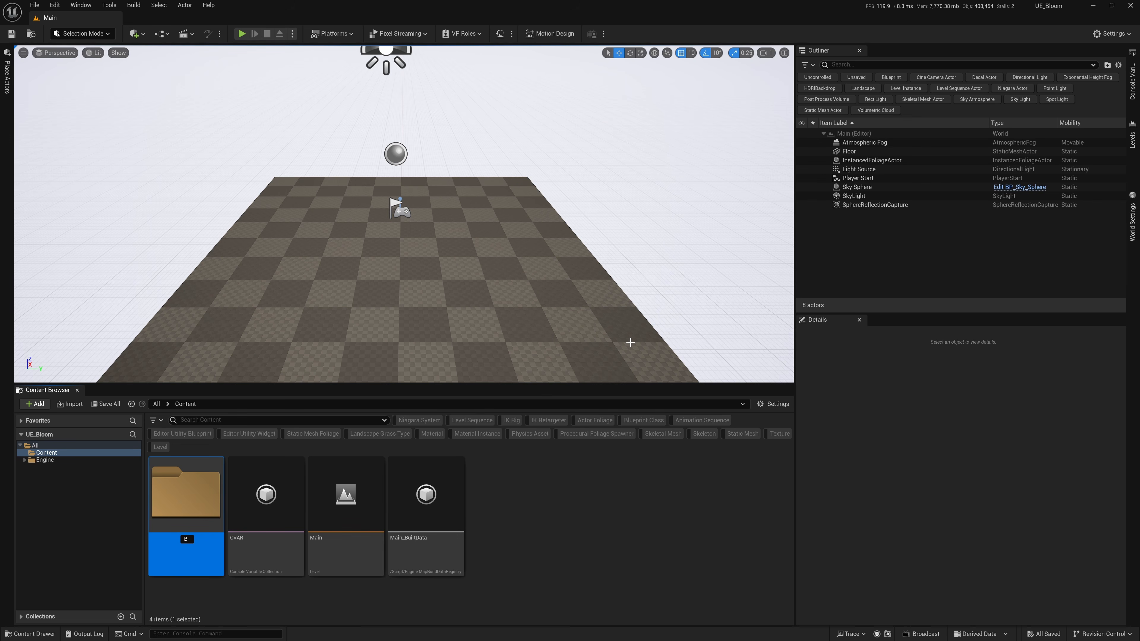
# Set the Bloom folder's color to magenta, hex sRGB FF00DFFF.
pyautogui.rightClick(184, 491)
pyautogui.click(207, 350)
pyautogui.moveTo(271, 419)
pyautogui.mouseDown()
pyautogui.moveTo(305, 385)
pyautogui.moveTo(335, 387)
pyautogui.mouseUp()
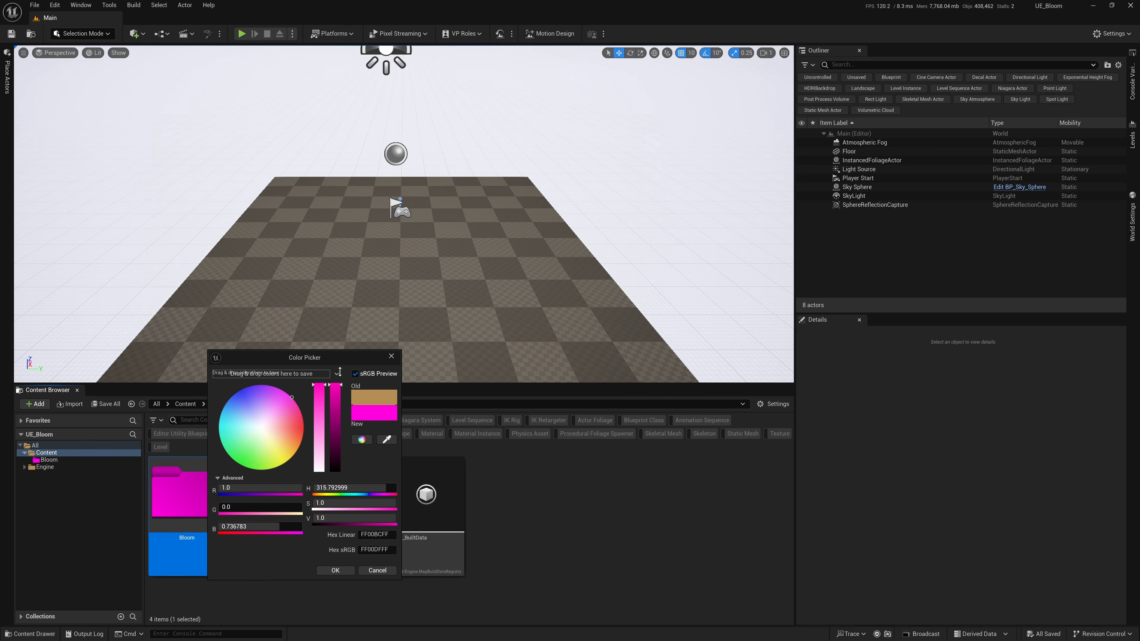
pyautogui.click(335, 571)
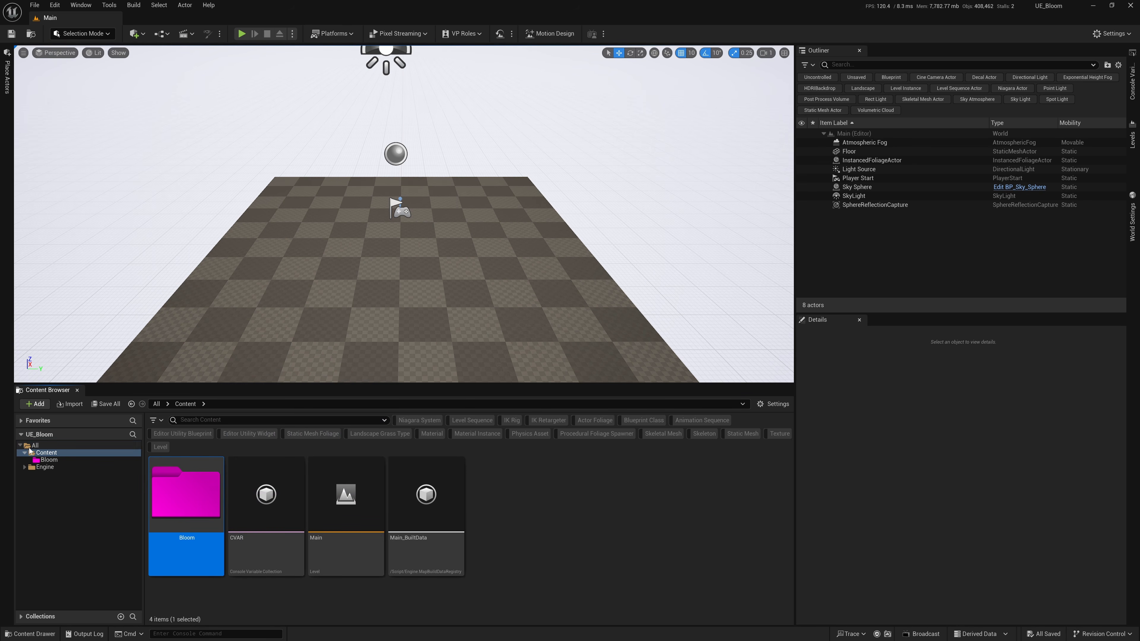
# Expand the Favorites section and add the Bloom folder to it.
pyautogui.click(22, 421)
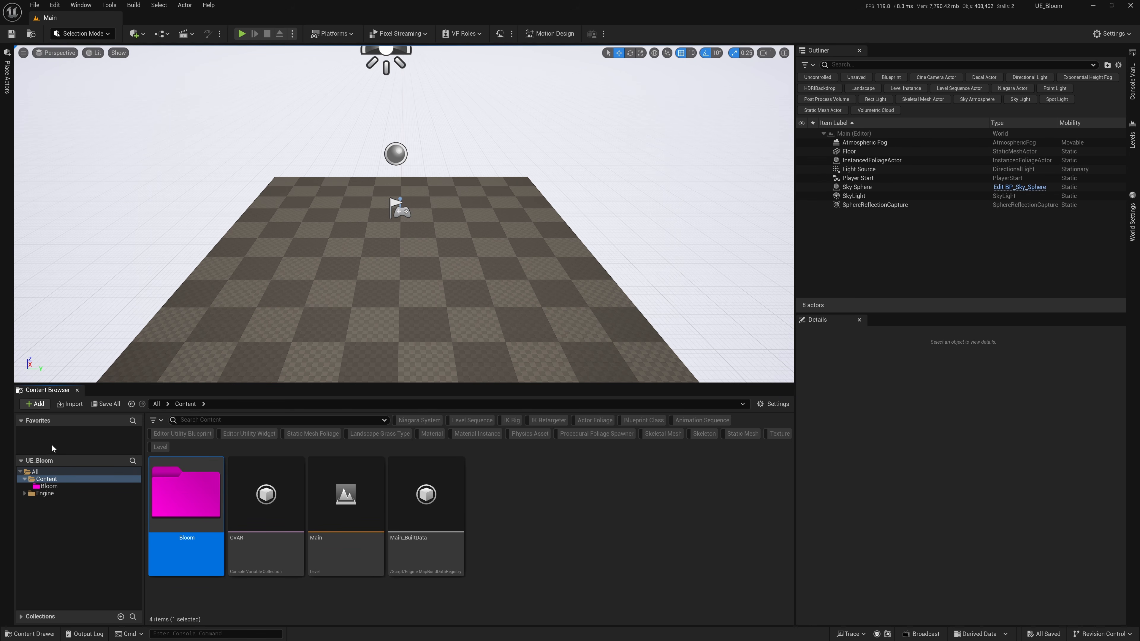
pyautogui.rightClick(184, 496)
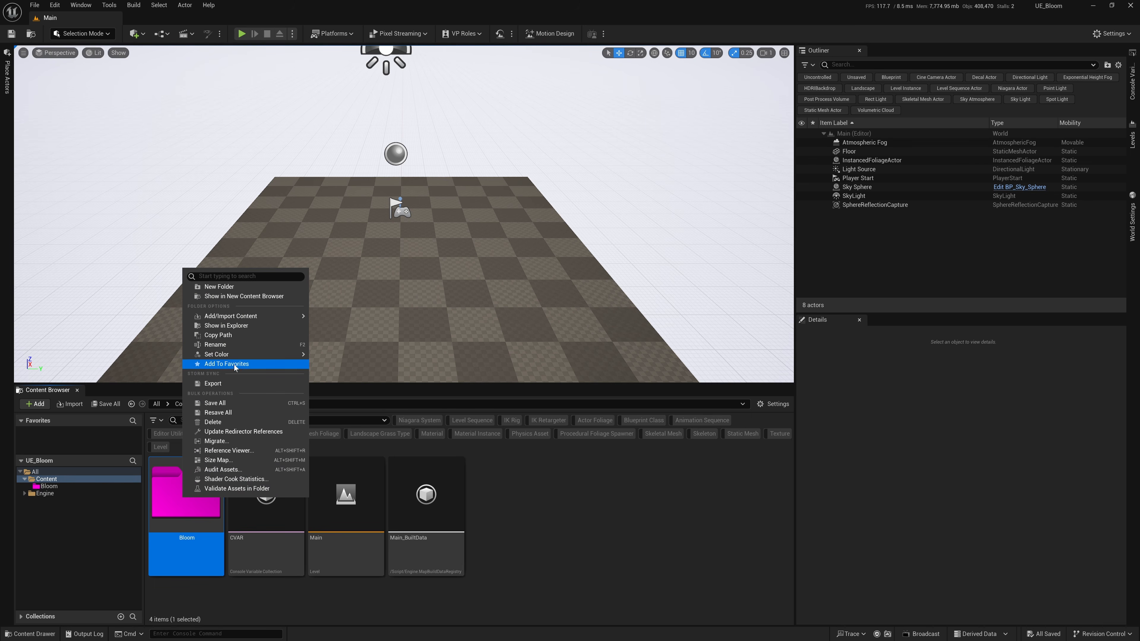
pyautogui.click(223, 364)
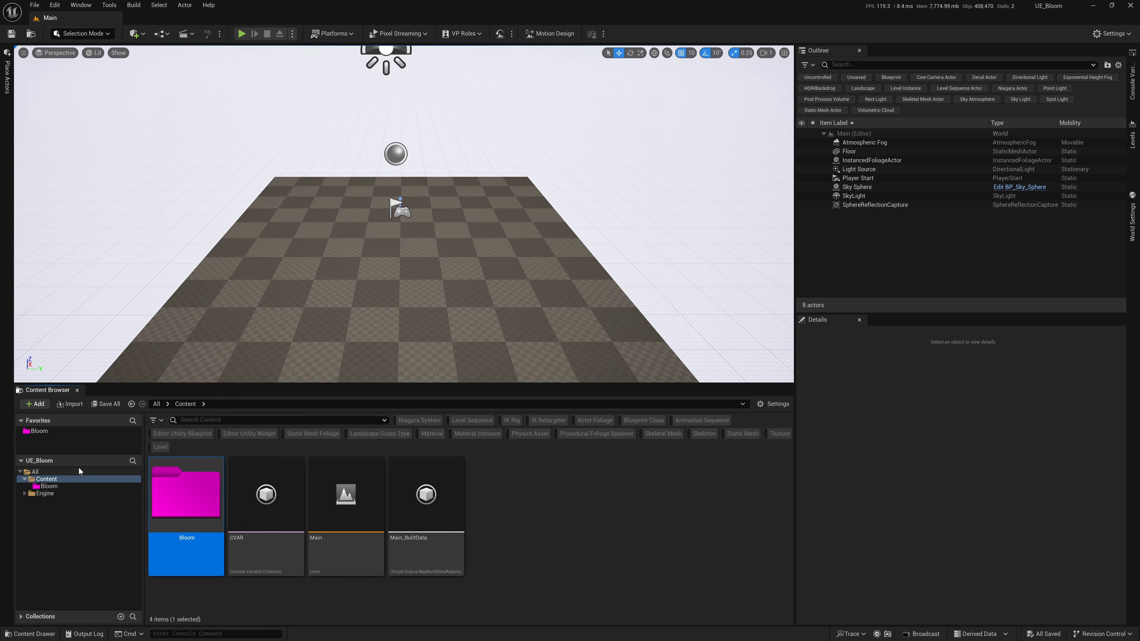
# Enlarge the Favorites area, open the Bloom folder from it and create a new level from the Empty Level template.
pyautogui.moveTo(80, 454); pyautogui.dragTo(81, 467)
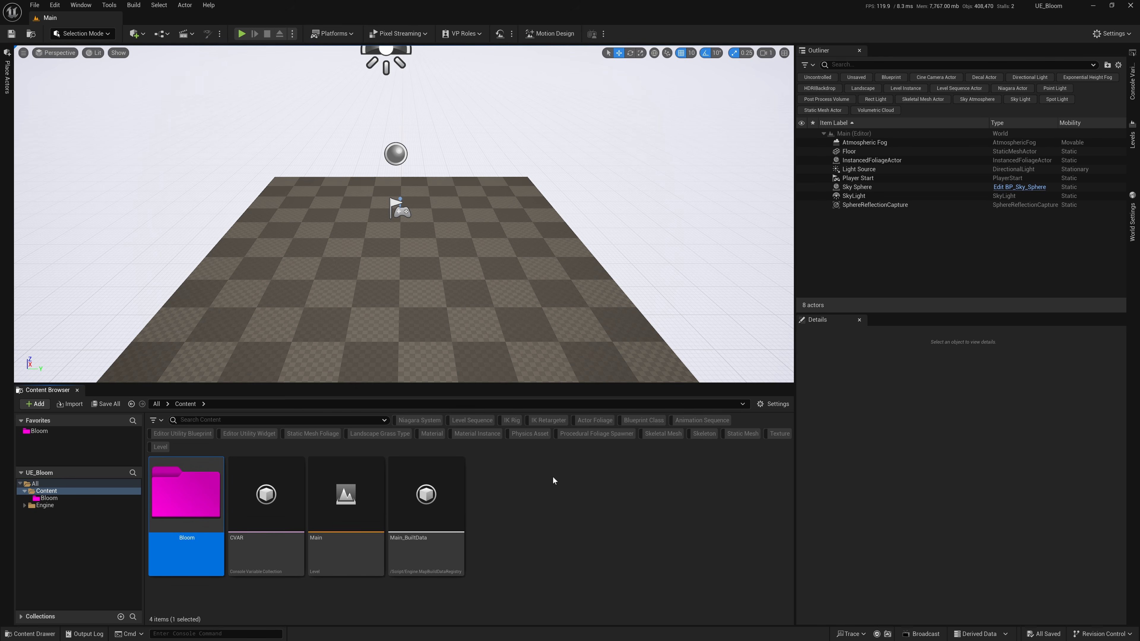
pyautogui.click(63, 432)
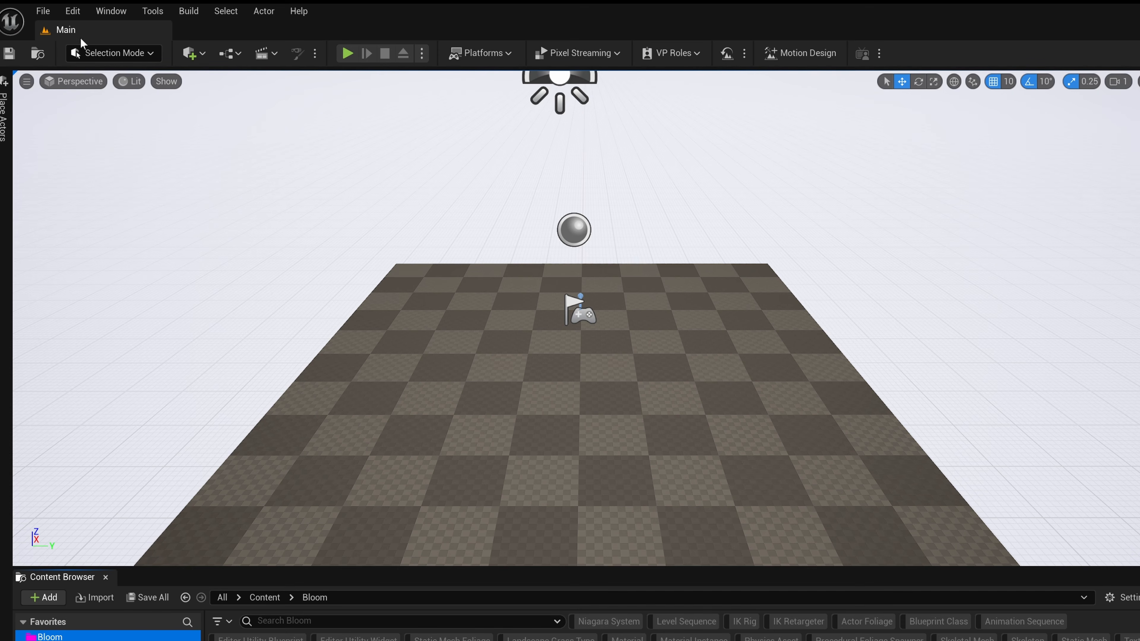
pyautogui.click(36, 5)
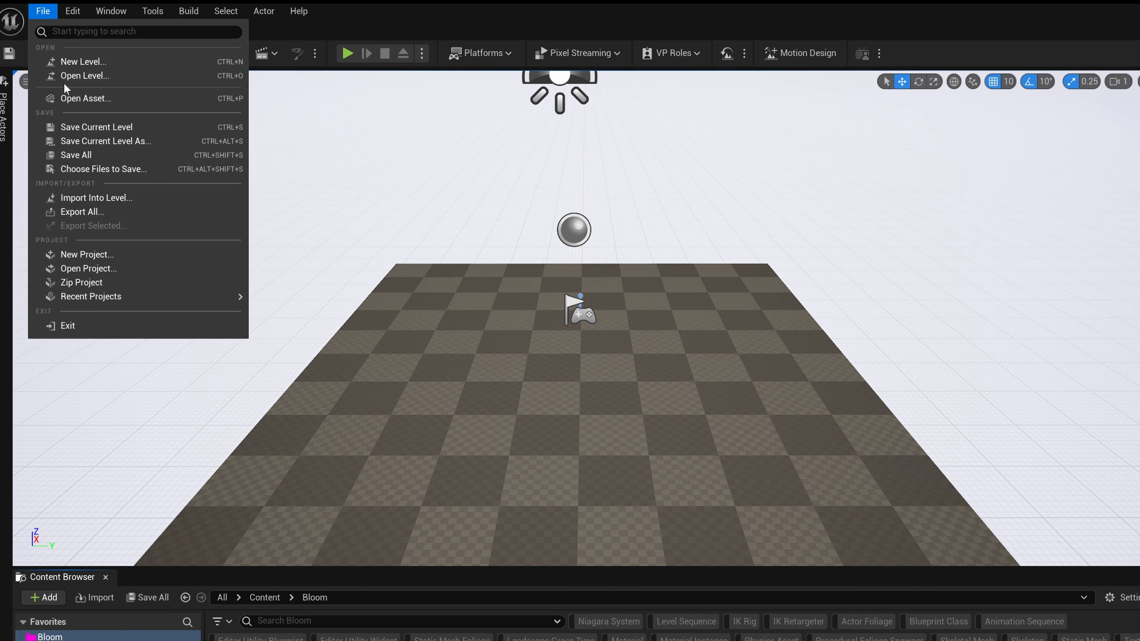
pyautogui.click(83, 61)
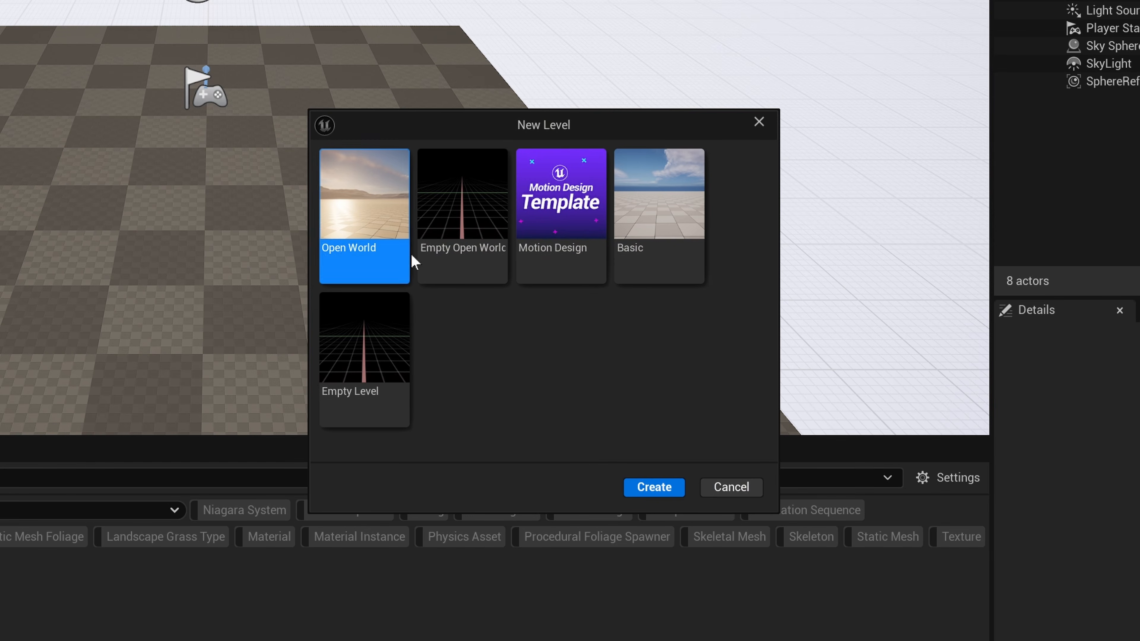
pyautogui.click(366, 350)
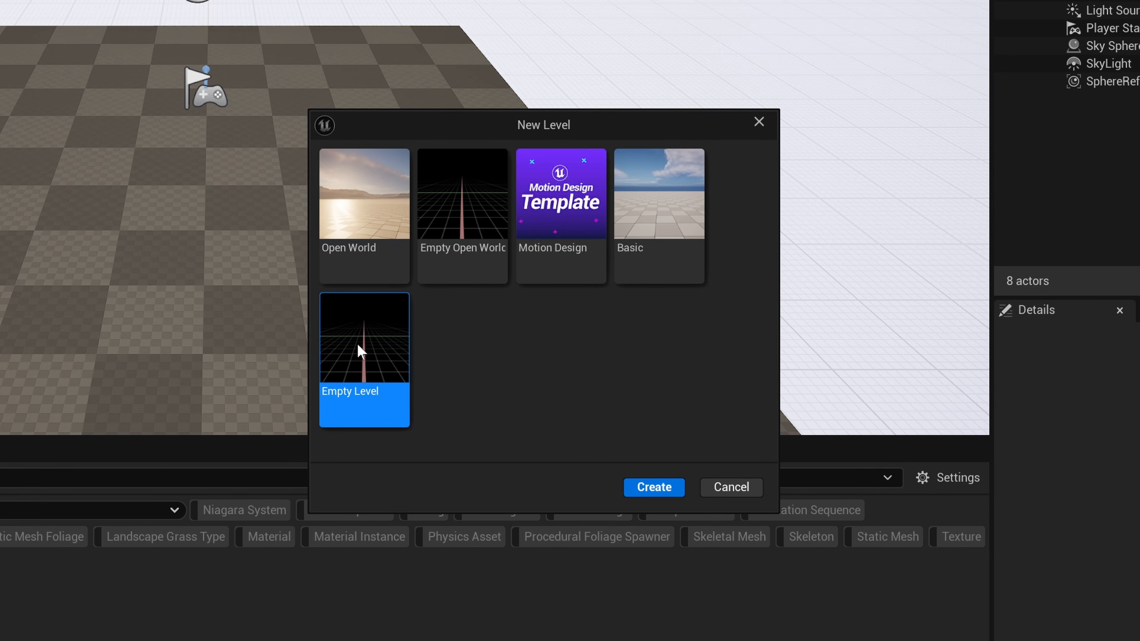
pyautogui.click(654, 487)
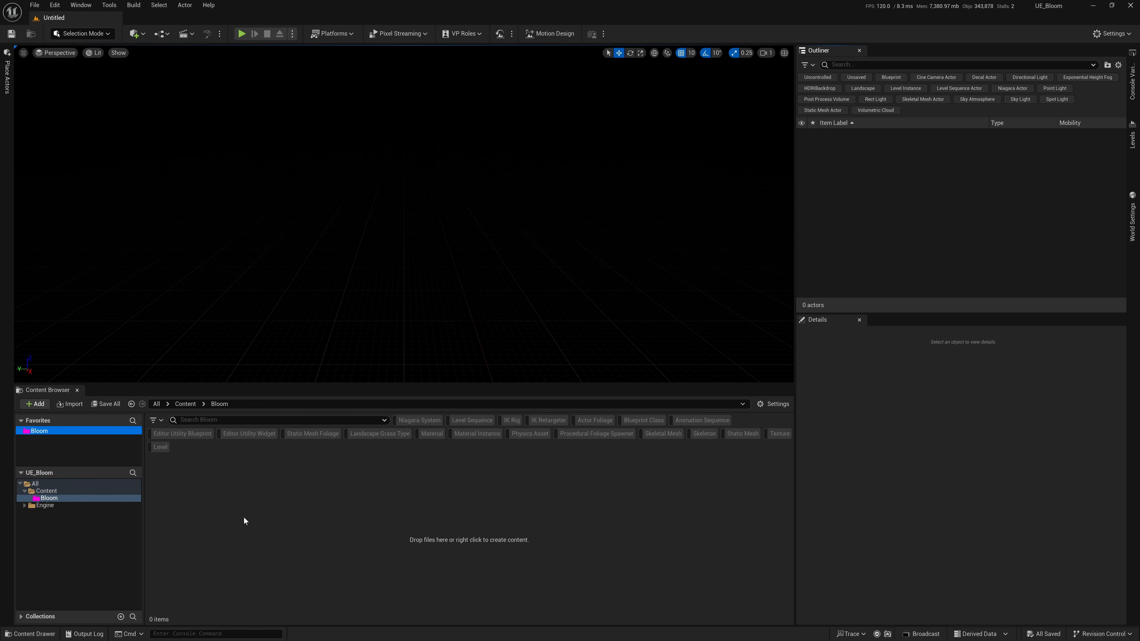
# Save the current level as Bloom inside the Bloom content folder.
pyautogui.click(34, 5)
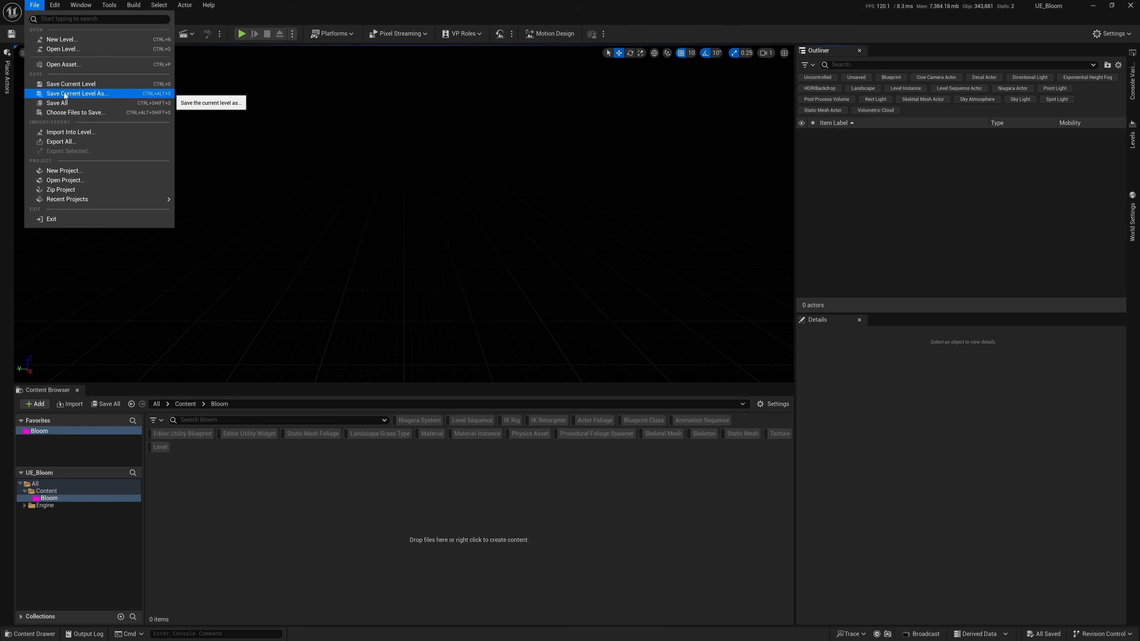
pyautogui.click(90, 93)
pyautogui.doubleClick(485, 235)
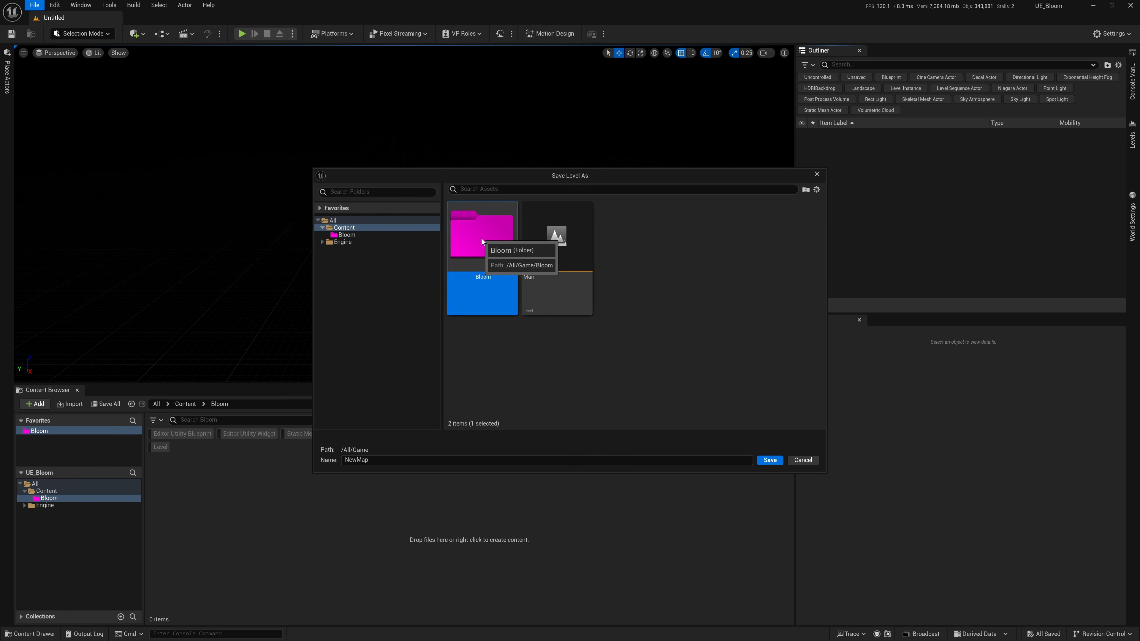
pyautogui.click(401, 459)
pyautogui.write('Bloom')
pyautogui.press('Return')
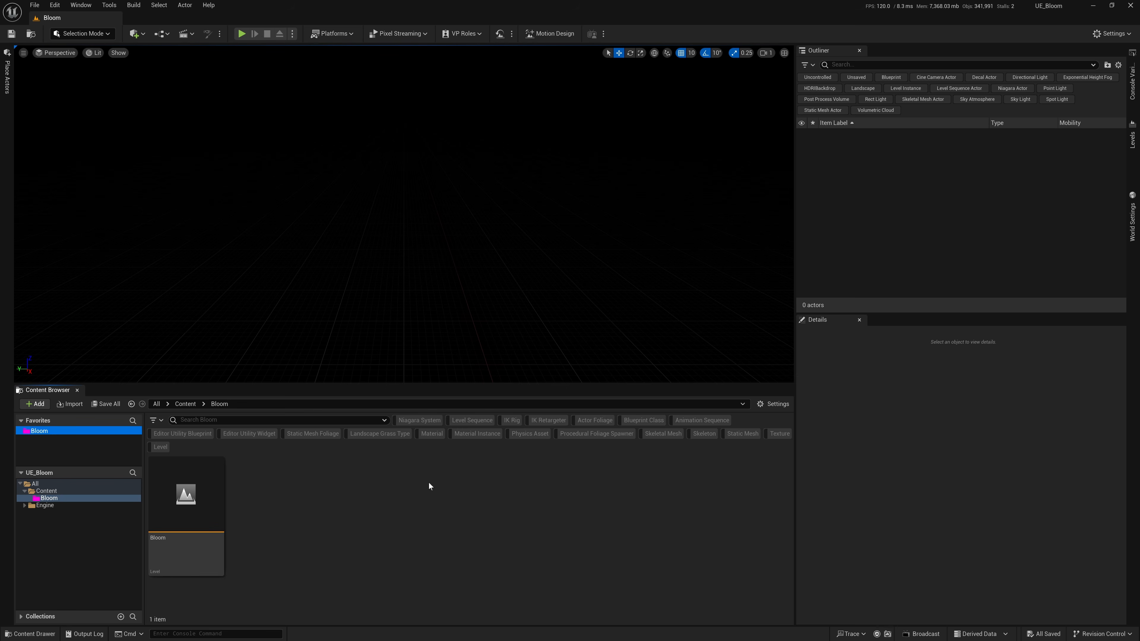
# Switch the editor to Motion Design mode and close the Remote Control panel.
pyautogui.click(88, 33)
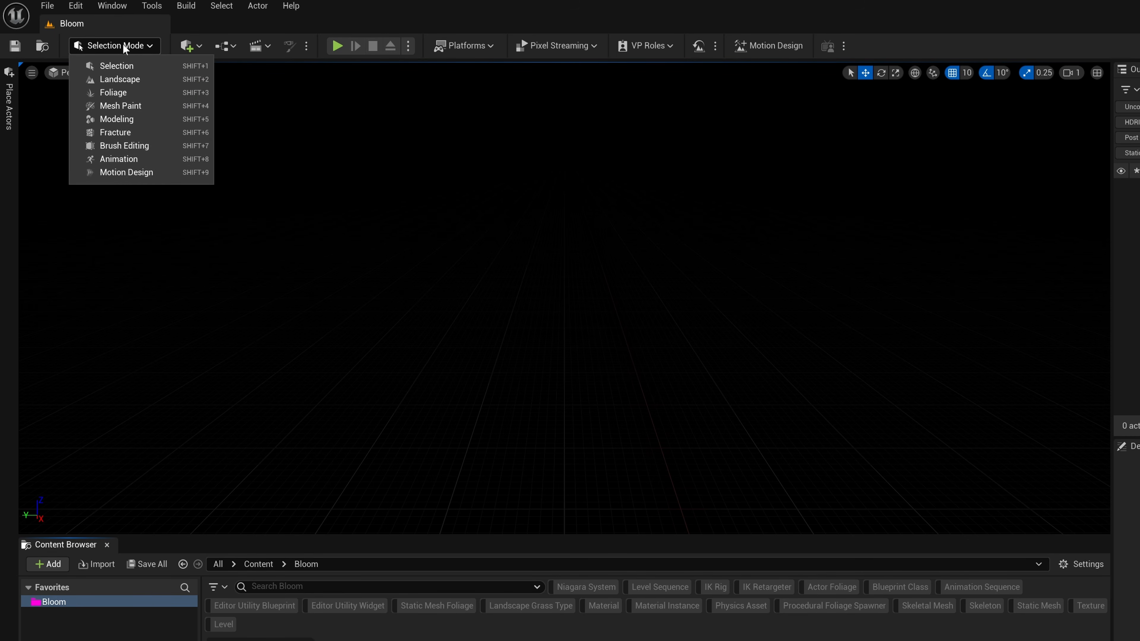
pyautogui.click(128, 173)
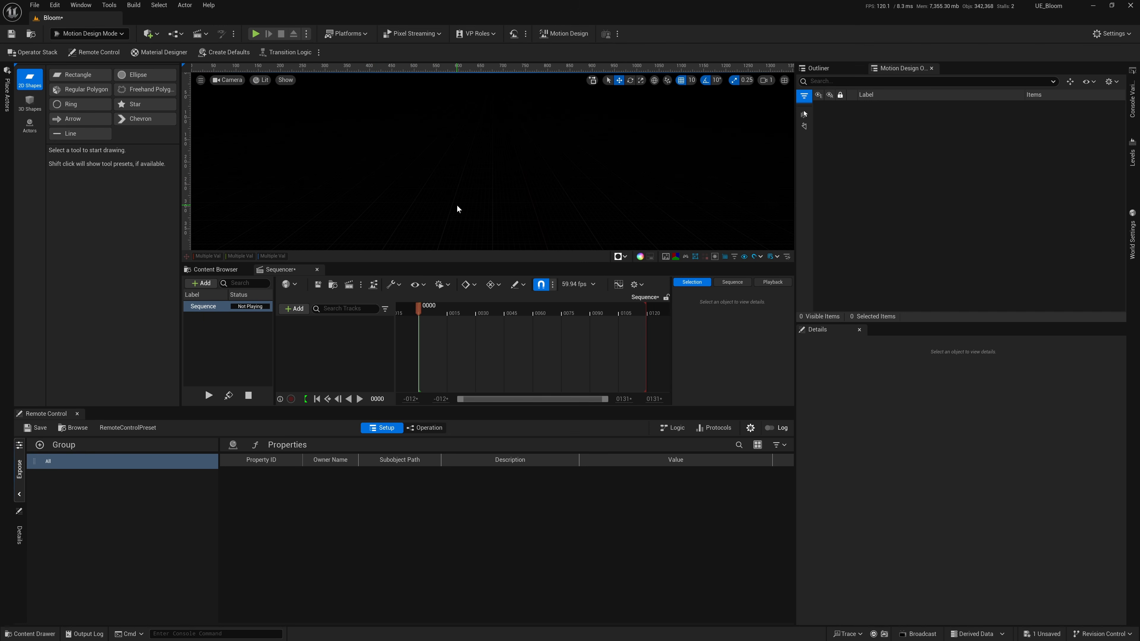
pyautogui.click(77, 414)
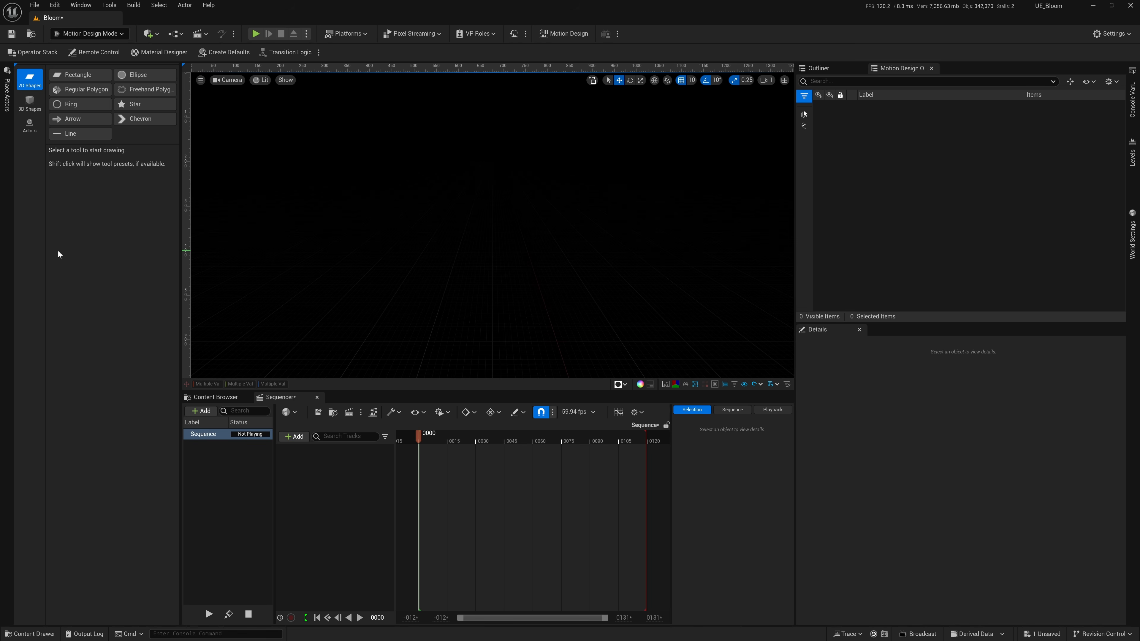
# Dock the Motion Design shape tools beside the Details panel and enlarge the viewport above the Sequencer.
pyautogui.click(16, 65)
pyautogui.moveTo(36, 70); pyautogui.dragTo(902, 333)
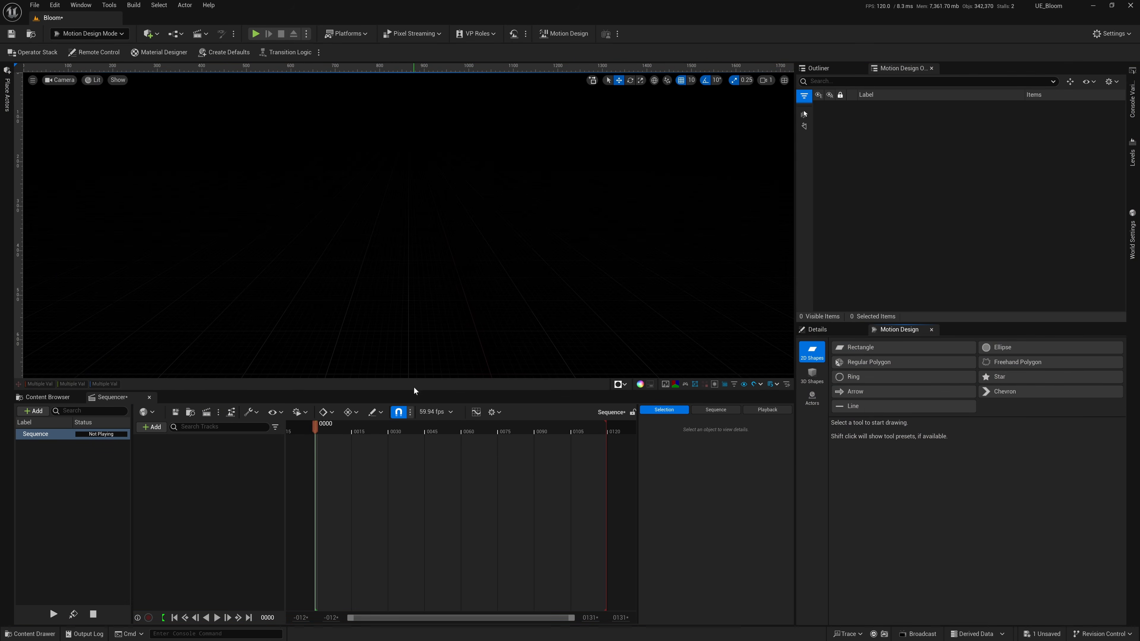
pyautogui.moveTo(414, 391); pyautogui.dragTo(451, 451)
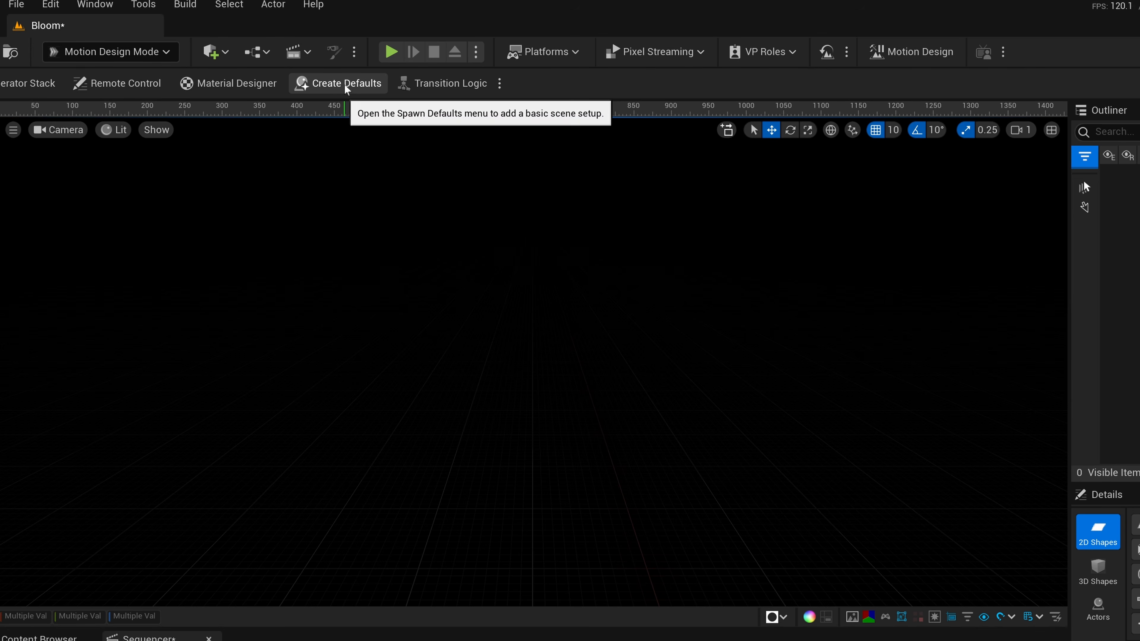
# Spawn the Motion Design default scene actors, leaving out the Directional Light and the Sky Light.
pyautogui.click(278, 64)
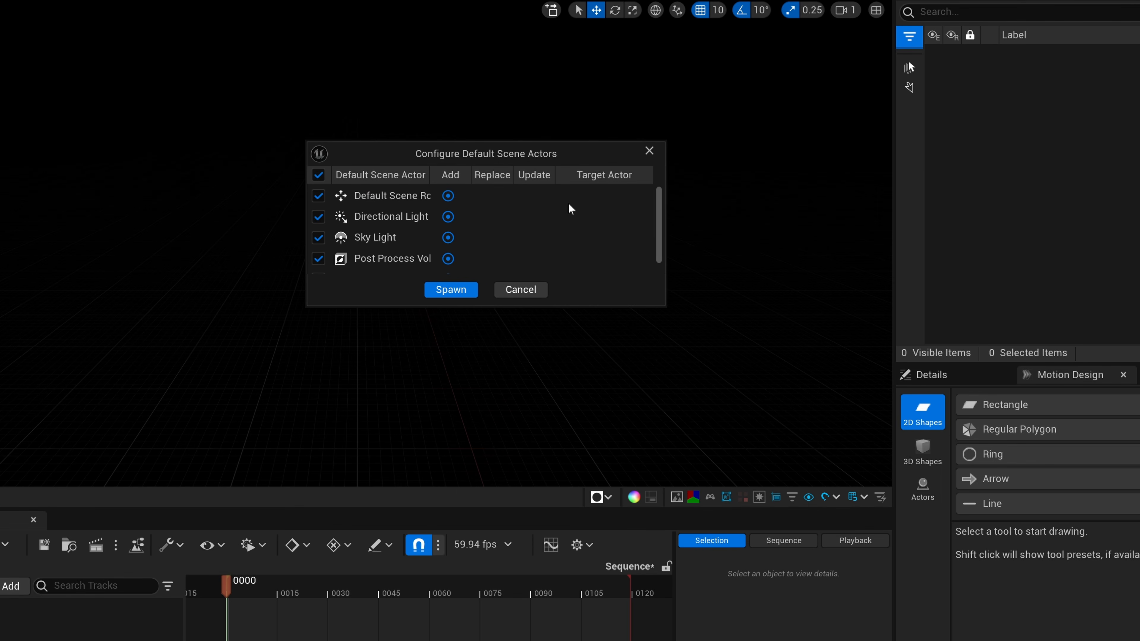
pyautogui.click(318, 217)
pyautogui.click(317, 239)
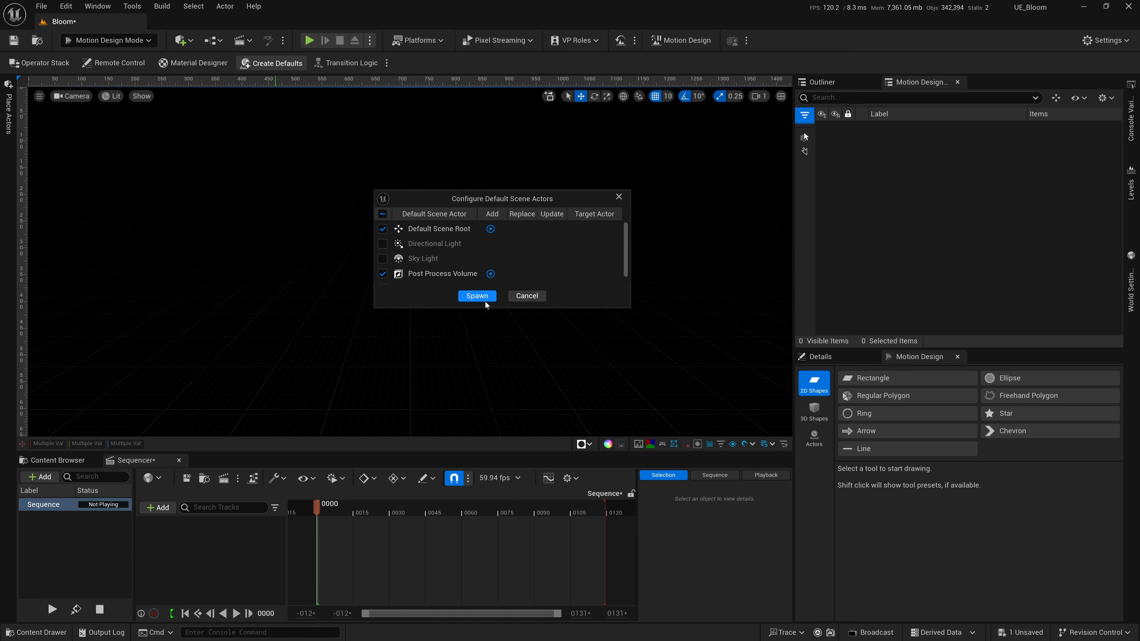
pyautogui.click(476, 297)
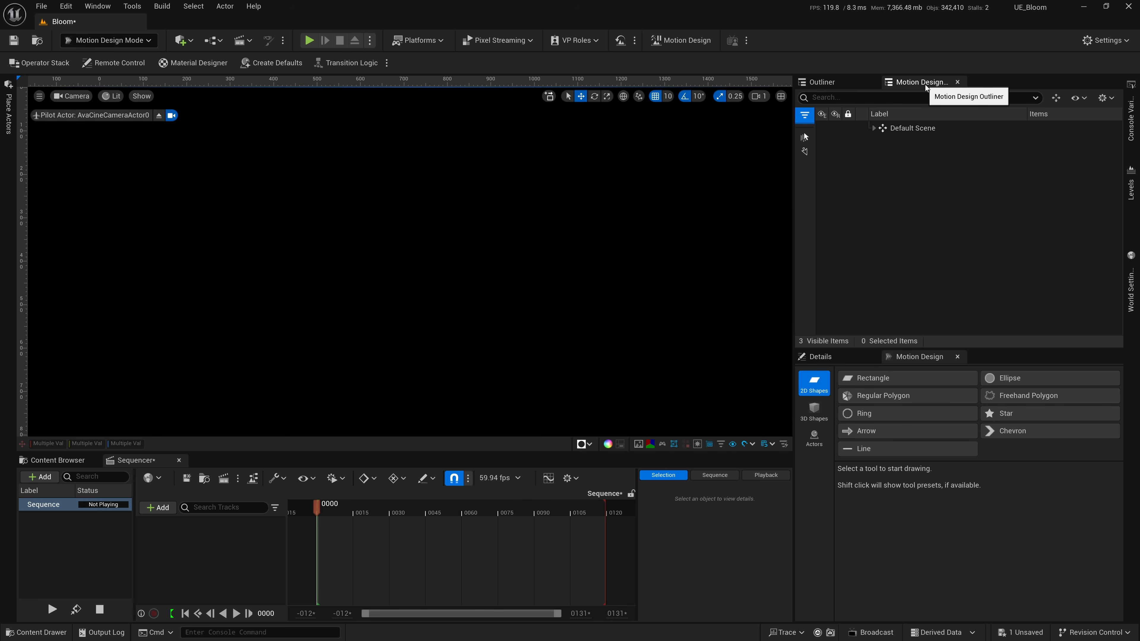
# Place the Motion Design Outliner ahead of the regular Outliner and keep it active.
pyautogui.click(843, 84)
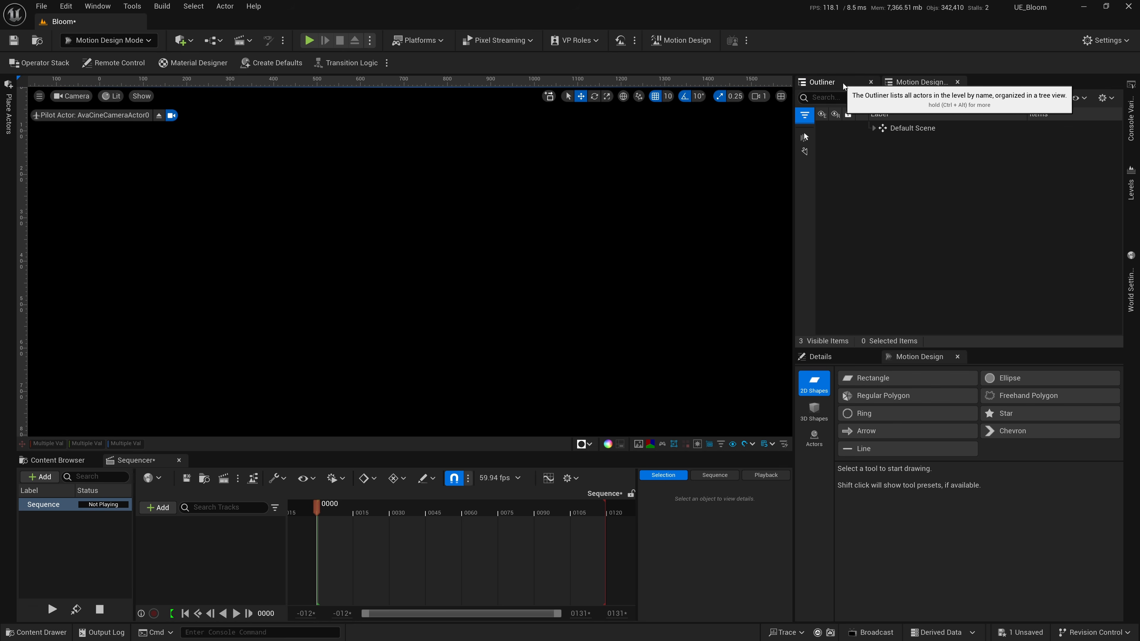
pyautogui.click(897, 82)
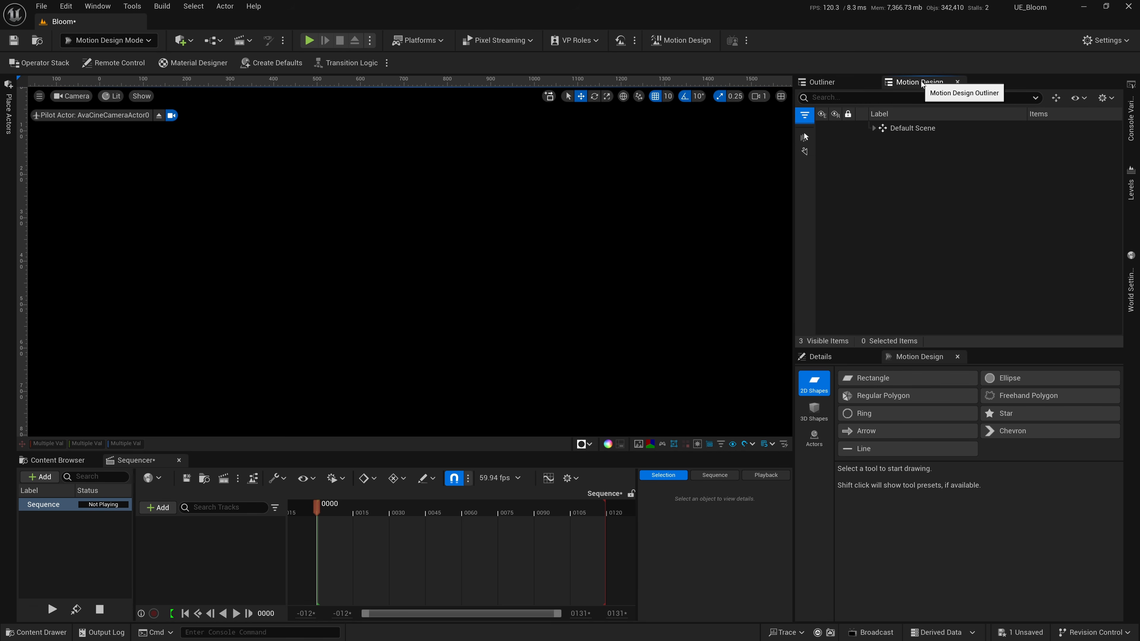
pyautogui.moveTo(897, 82); pyautogui.dragTo(837, 86)
pyautogui.click(908, 84)
pyautogui.click(846, 86)
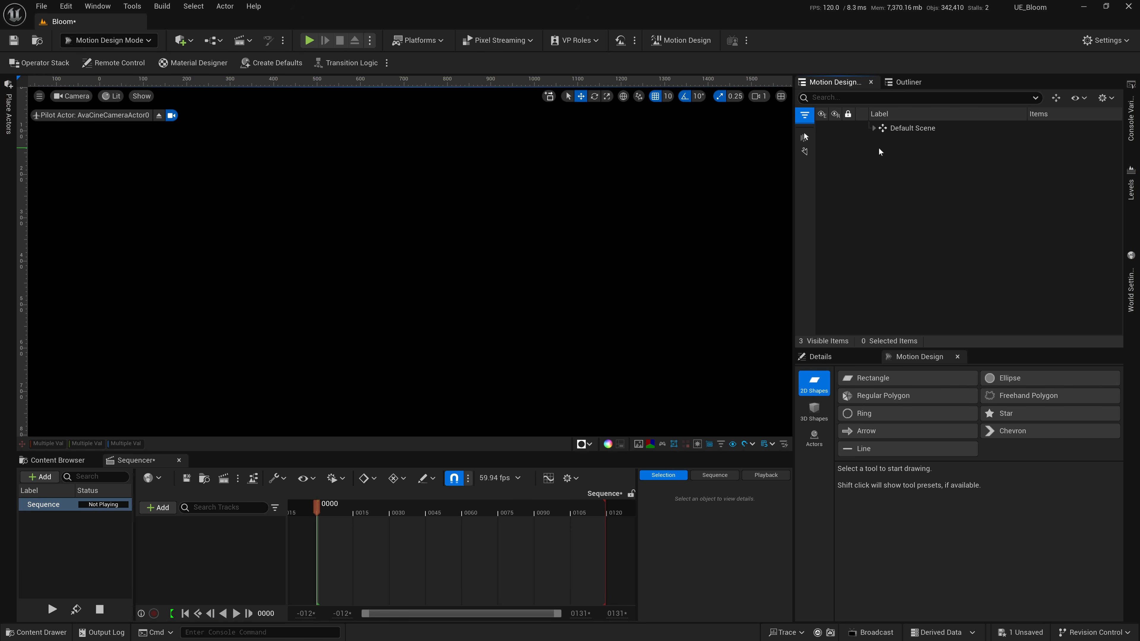
# Expand Default Scene and rename its cine camera actor as Cam1.
pyautogui.click(874, 129)
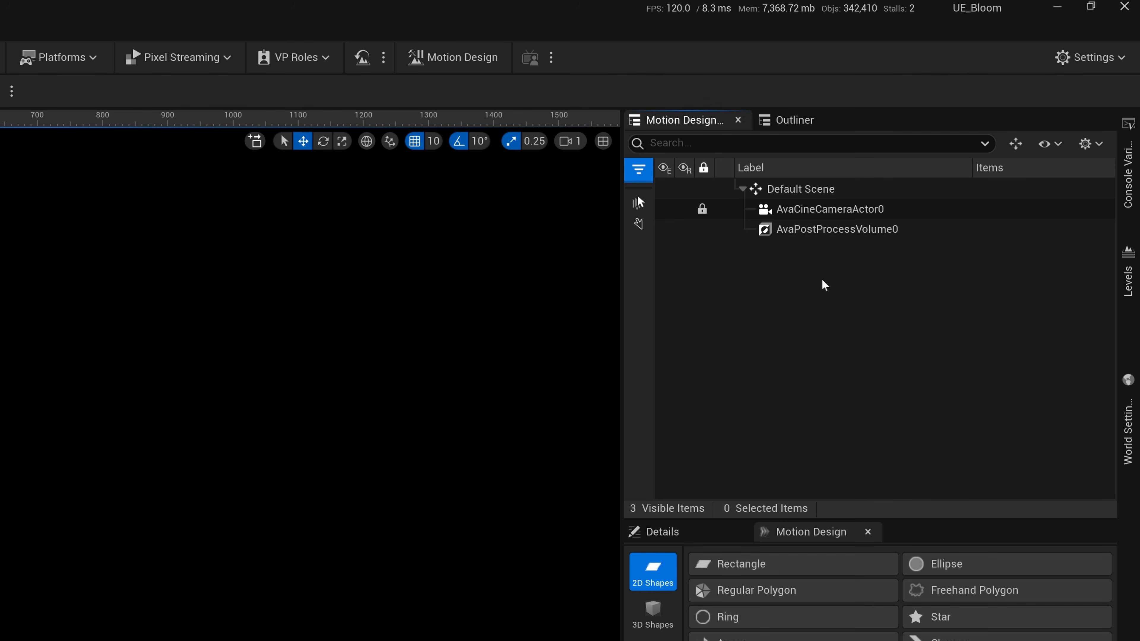
pyautogui.click(825, 209)
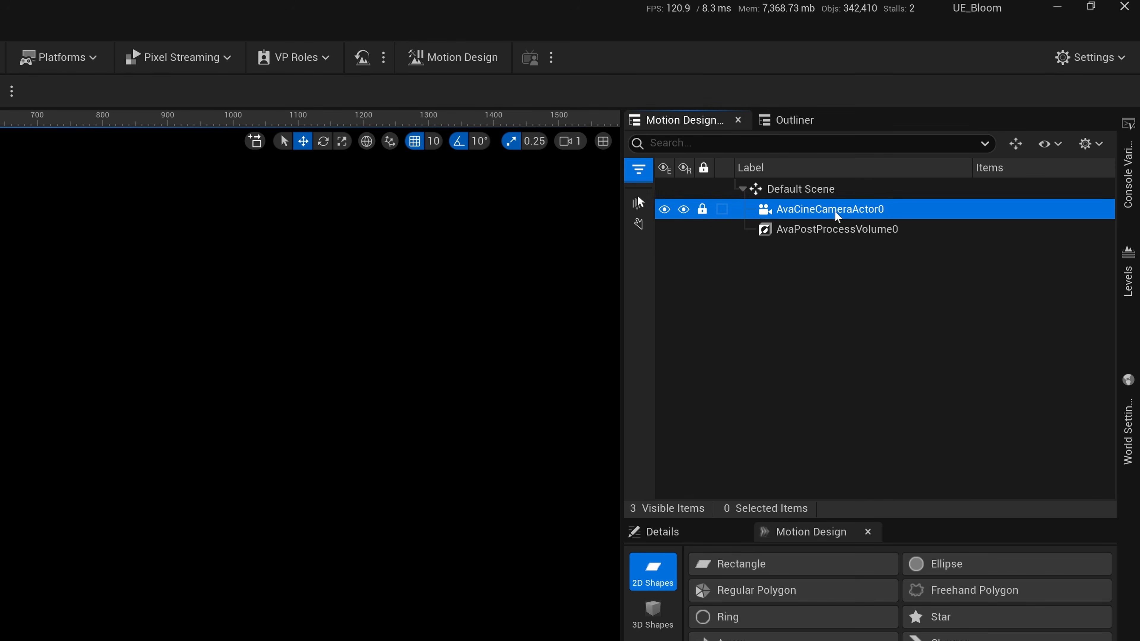
pyautogui.click(830, 231)
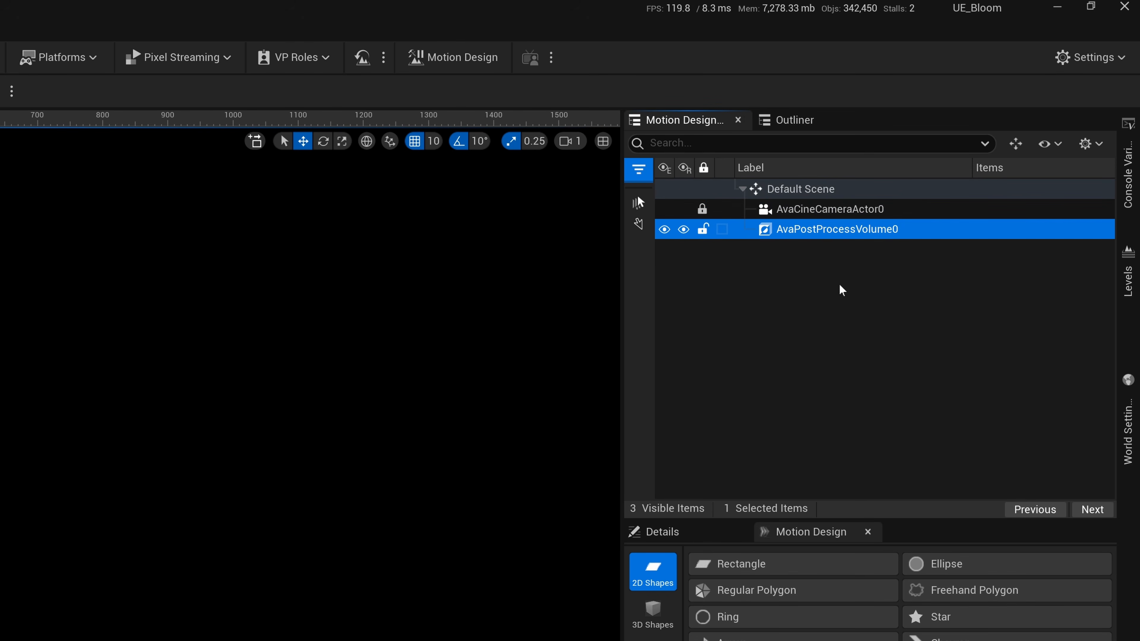
pyautogui.click(820, 212)
pyautogui.press('F2')
pyautogui.write('Cam1')
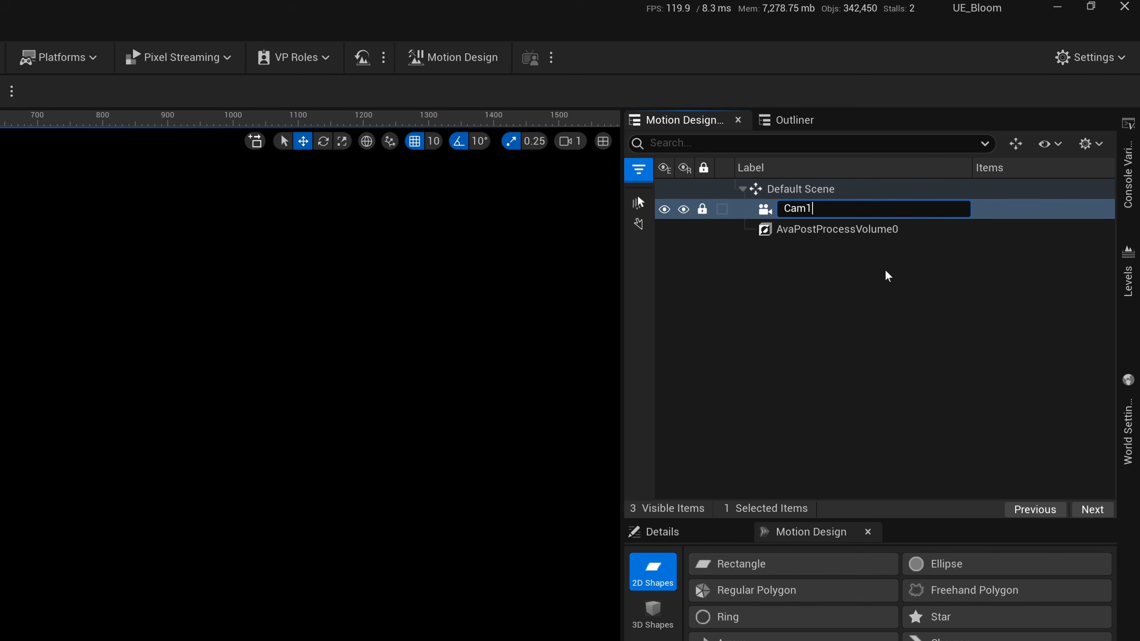
pyautogui.press('Return')
# Rename the post process volume in Default Scene as PPV.
pyautogui.click(838, 236)
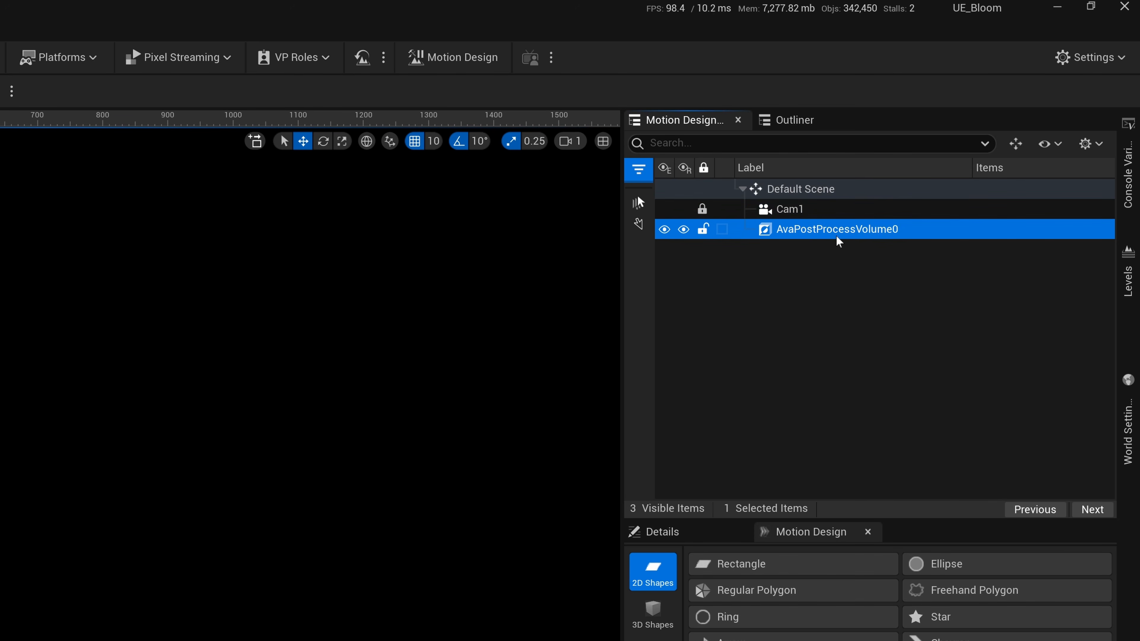
pyautogui.press('F2')
pyautogui.write('PPV')
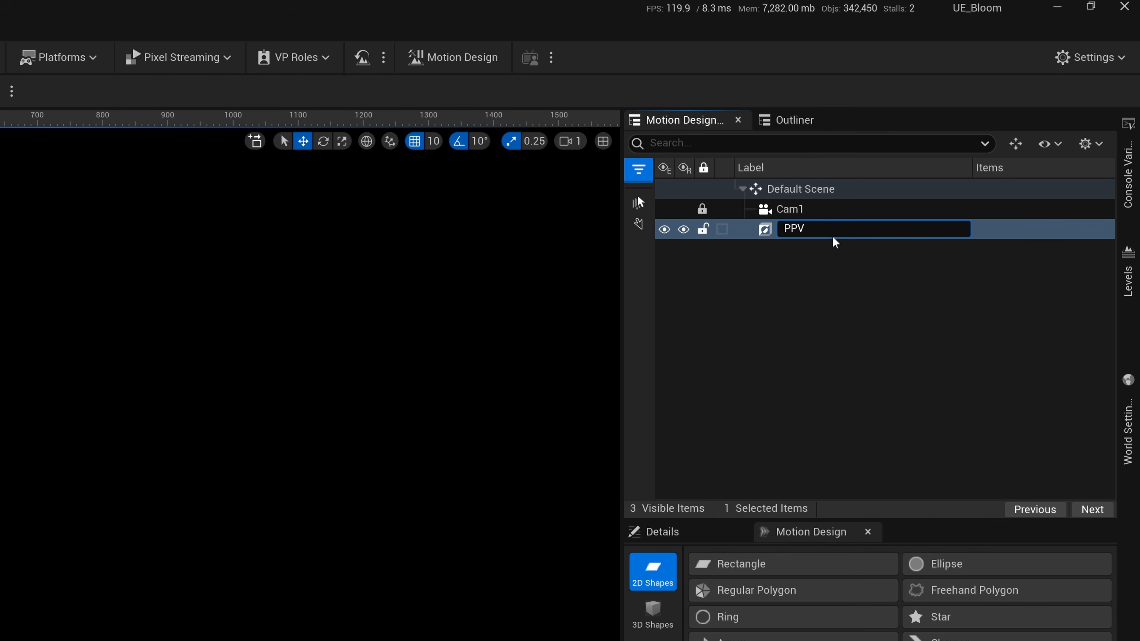
pyautogui.press('Return')
pyautogui.click(829, 287)
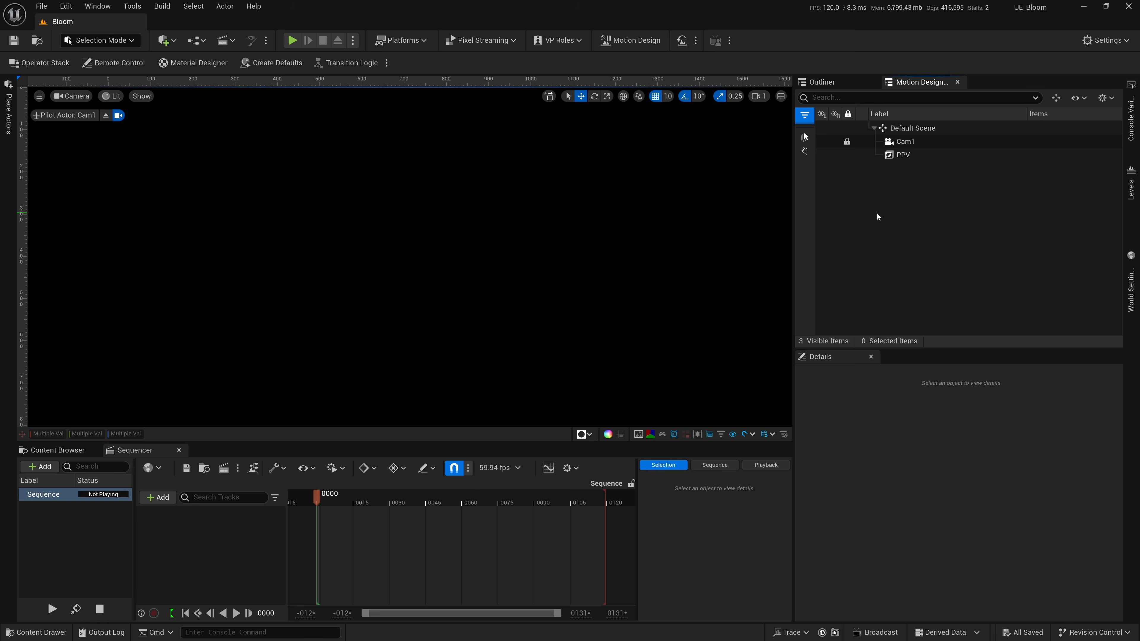
# Check the Cam1 and PPV details, stop piloting Cam1 and switch the viewport type to Default Viewport.
pyautogui.click(906, 142)
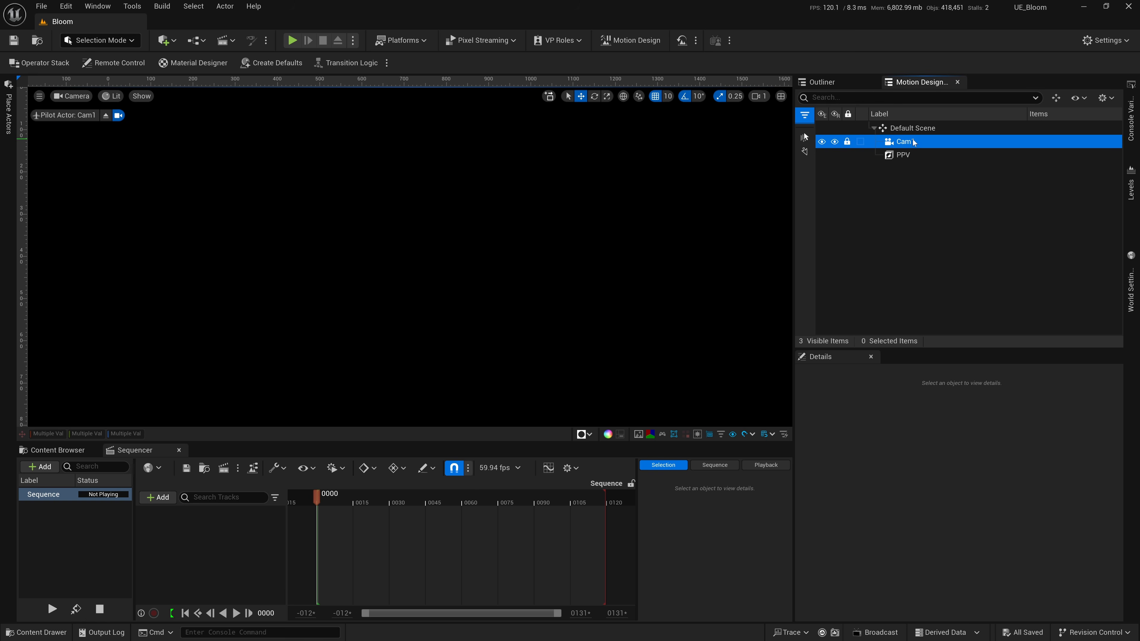
pyautogui.click(911, 156)
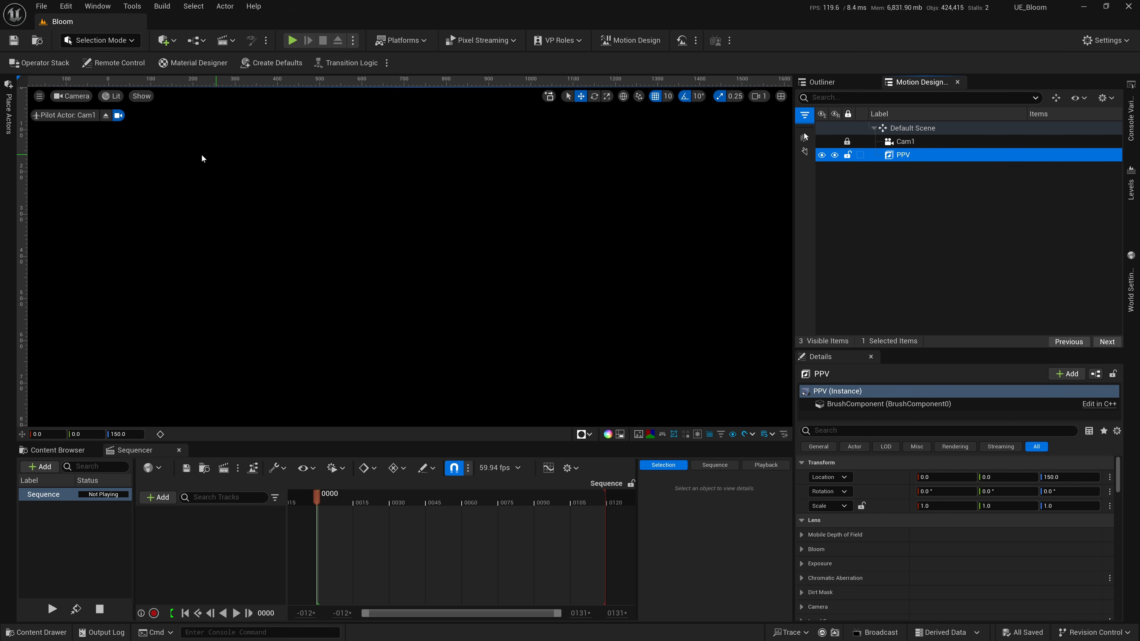
pyautogui.click(105, 117)
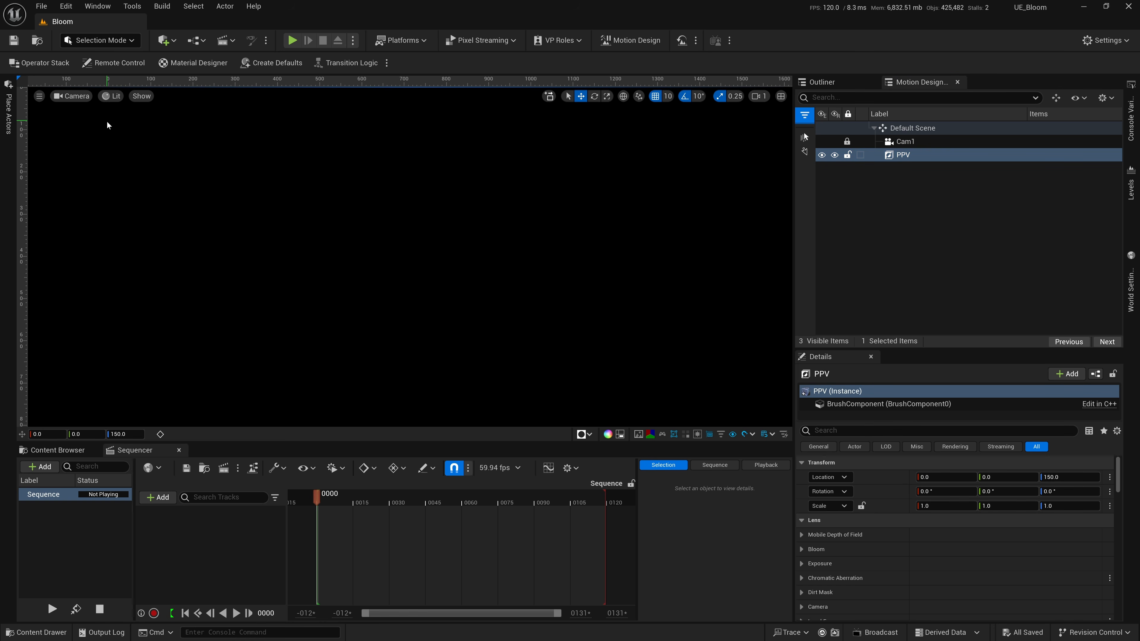
pyautogui.click(75, 98)
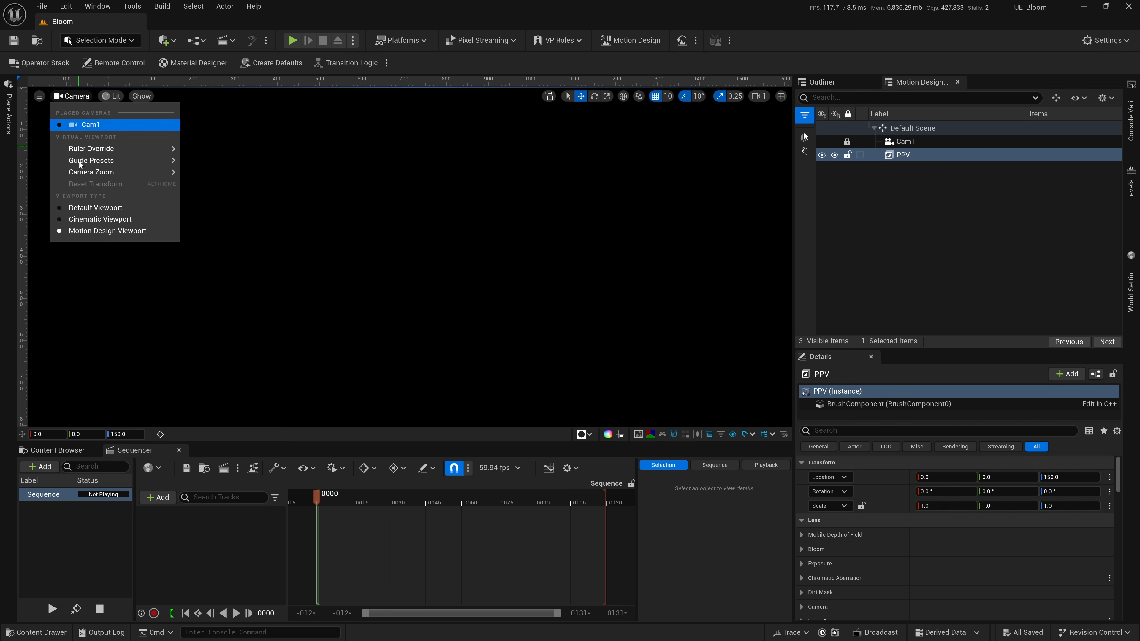
pyautogui.click(83, 207)
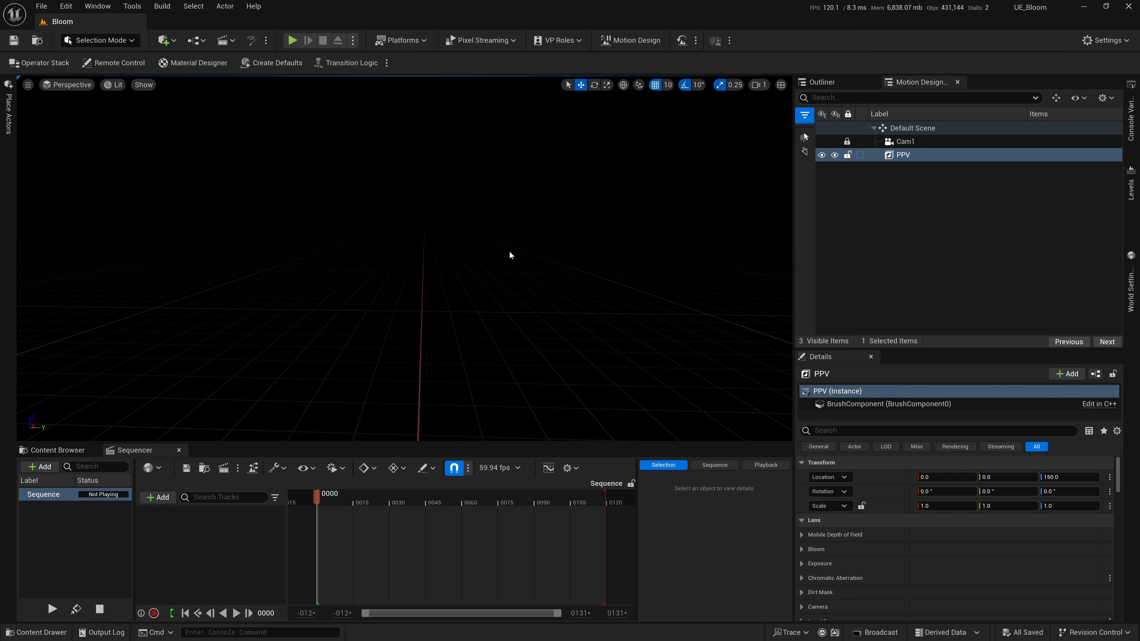
# Create a sky light, atmospheric light, sky atmosphere, volumetric cloud and height fog with the Env. Light Mixer, and save the Bloom level.
pyautogui.click(99, 6)
pyautogui.click(141, 202)
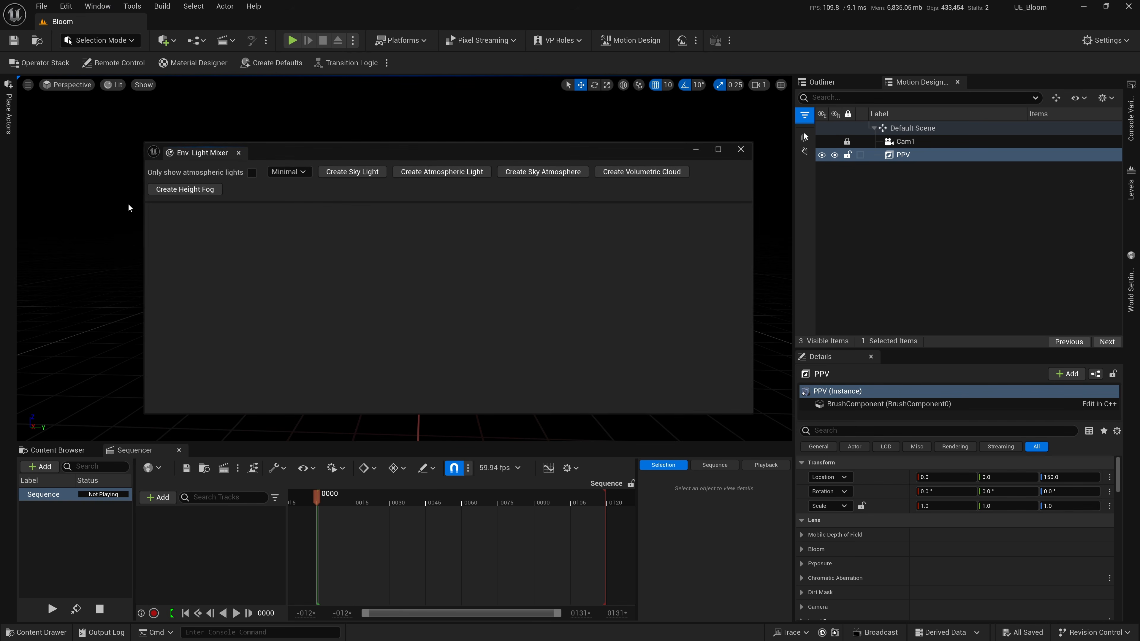
pyautogui.click(334, 173)
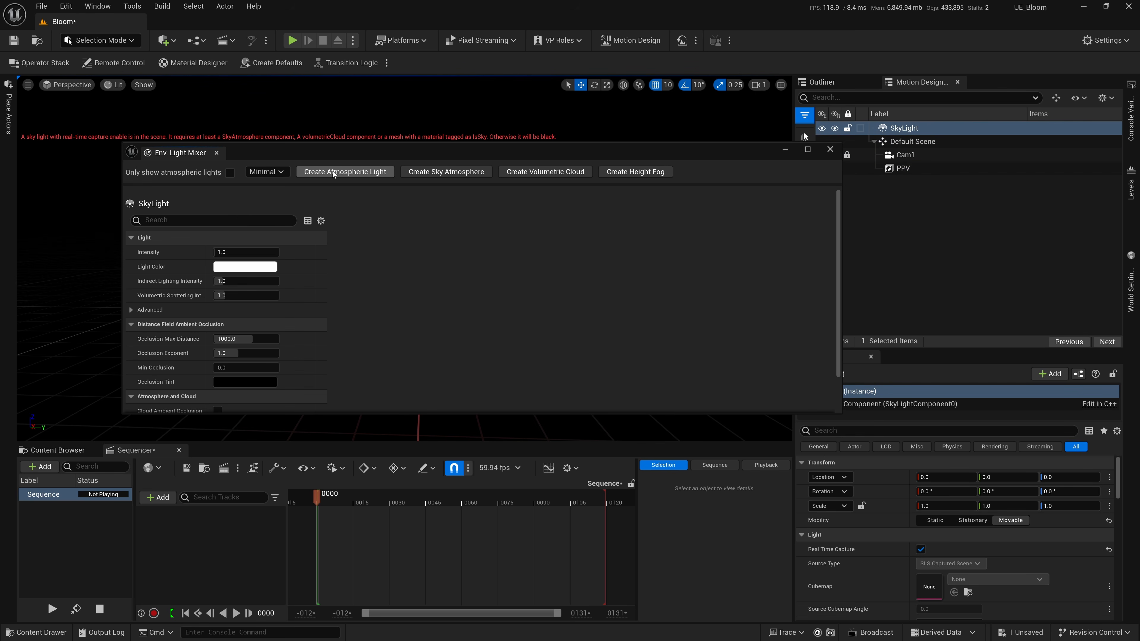
pyautogui.click(352, 176)
pyautogui.click(337, 173)
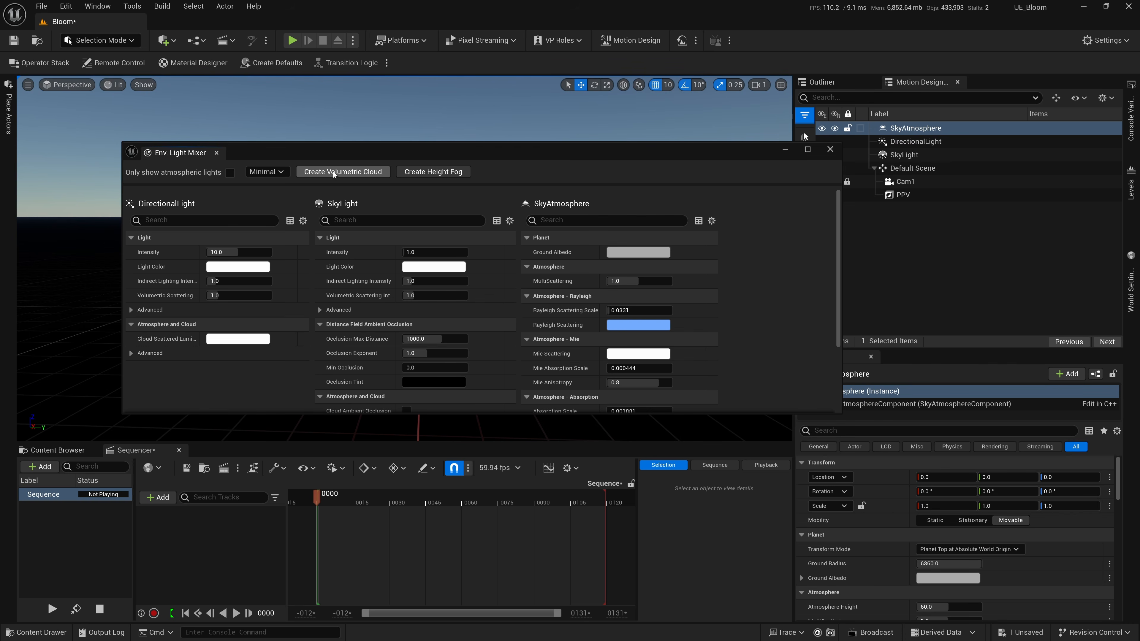
pyautogui.click(333, 171)
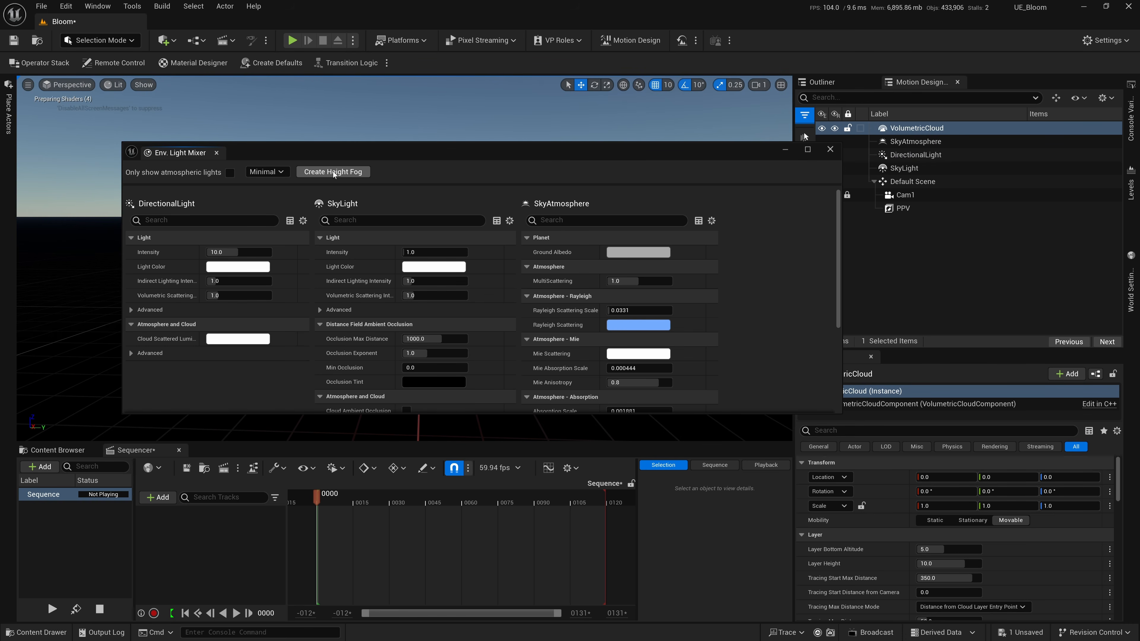
pyautogui.click(334, 171)
pyautogui.click(830, 149)
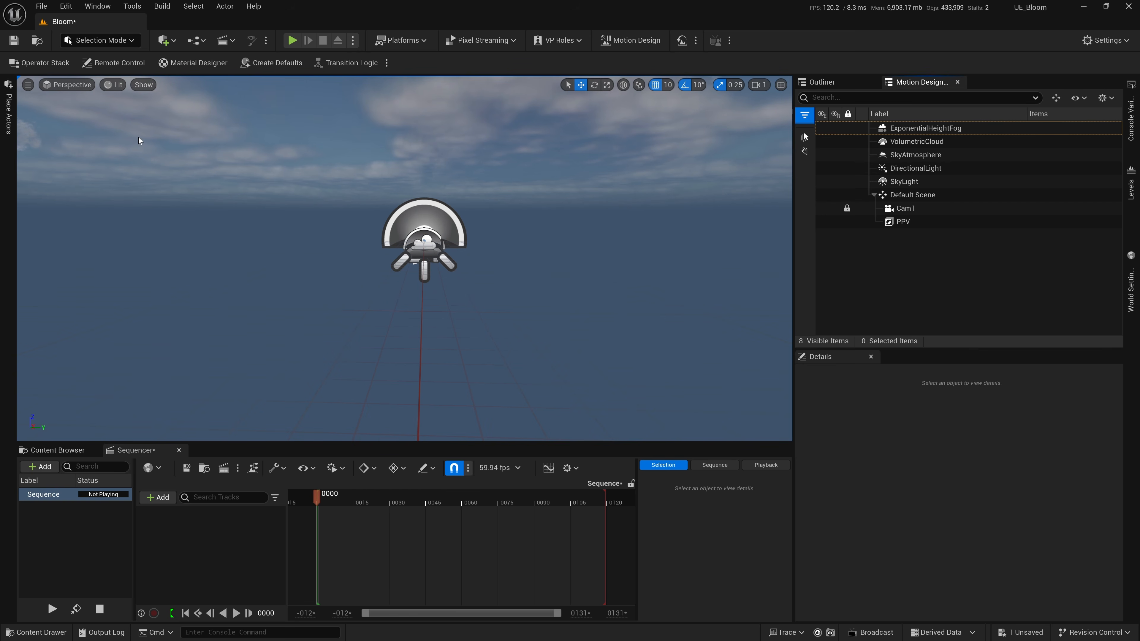
pyautogui.click(1021, 632)
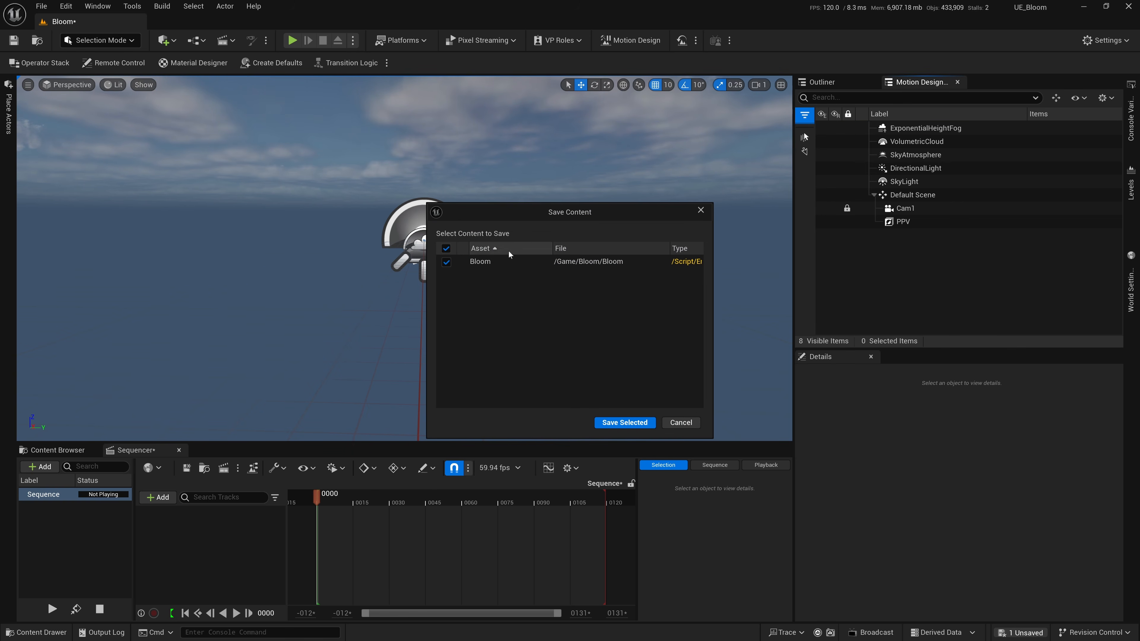
pyautogui.click(562, 410)
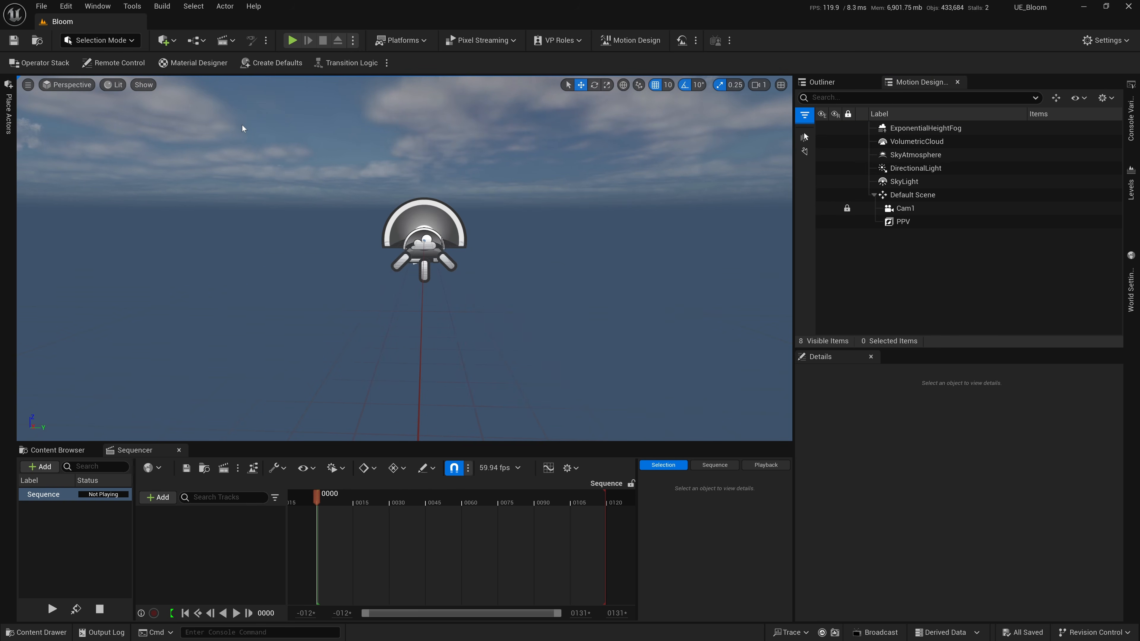
# Place a Plane shape in the level and reset its location to 0, 0, 0.
pyautogui.click(8, 123)
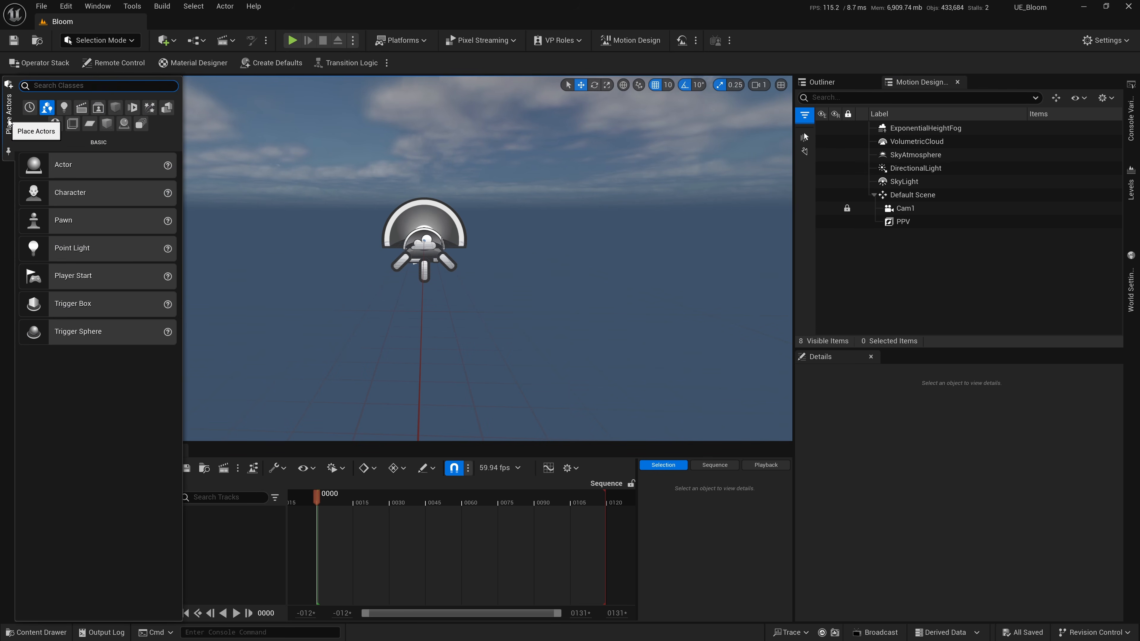
pyautogui.click(116, 109)
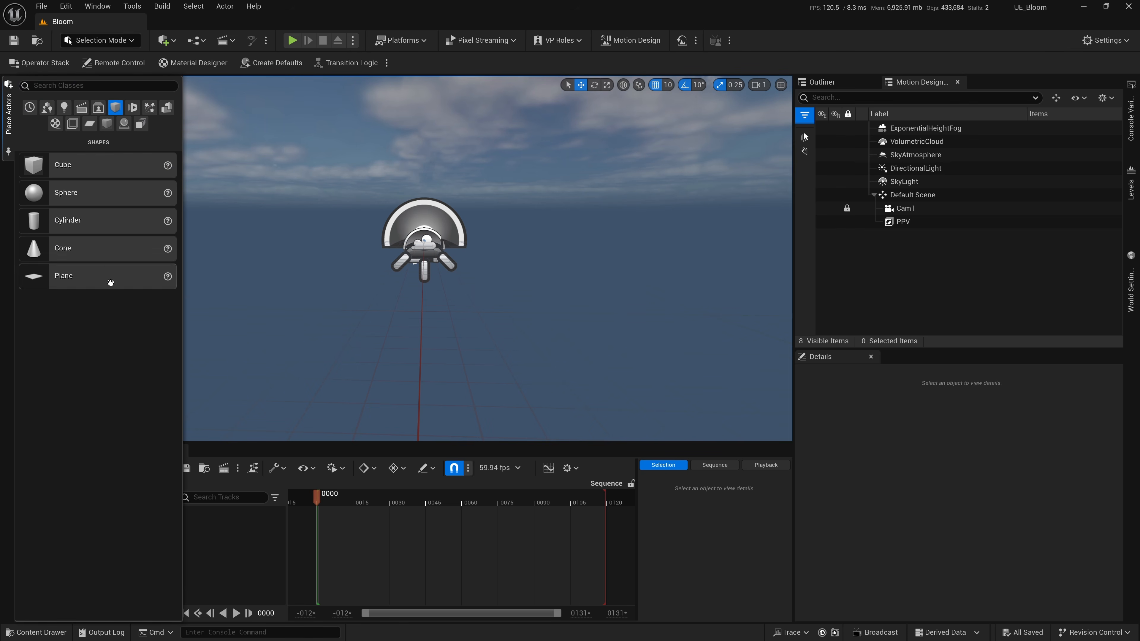
pyautogui.moveTo(100, 275); pyautogui.dragTo(429, 322)
pyautogui.moveTo(972, 350); pyautogui.dragTo(972, 301)
pyautogui.click(1110, 484)
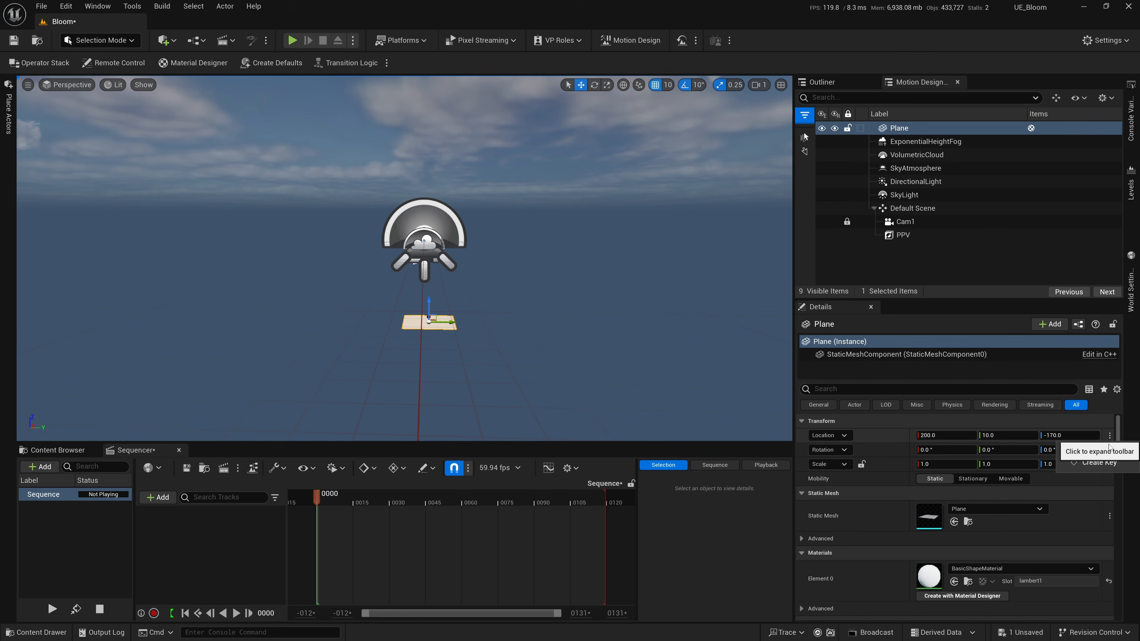
pyautogui.click(1095, 451)
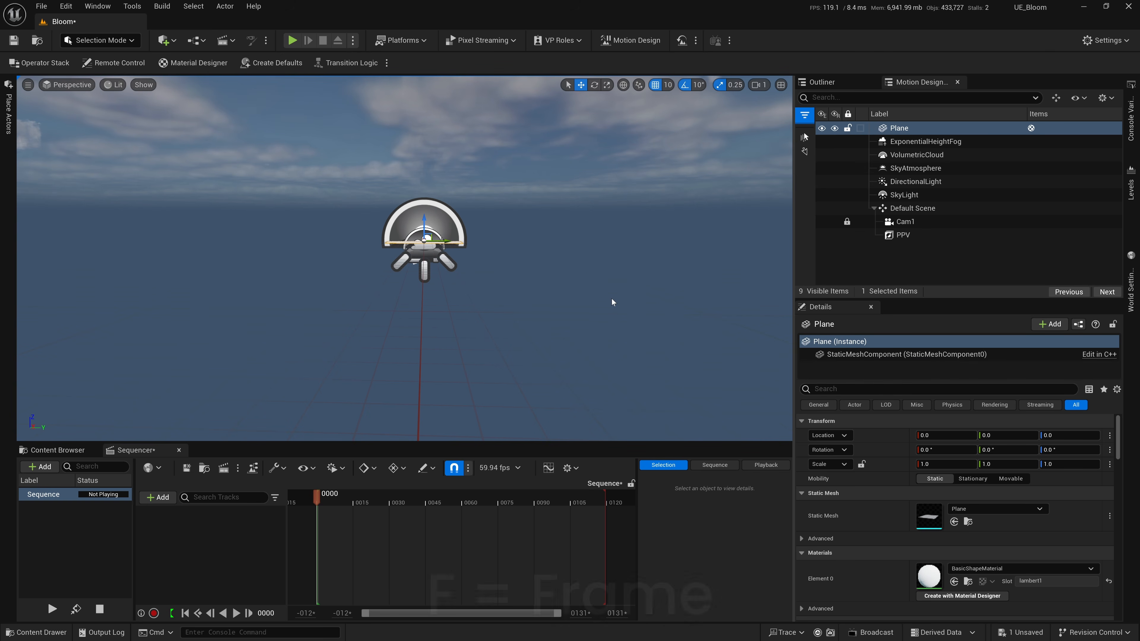
# Frame the plane in the viewport and turn on game view to hide the editor icons and grid.
pyautogui.press('f')
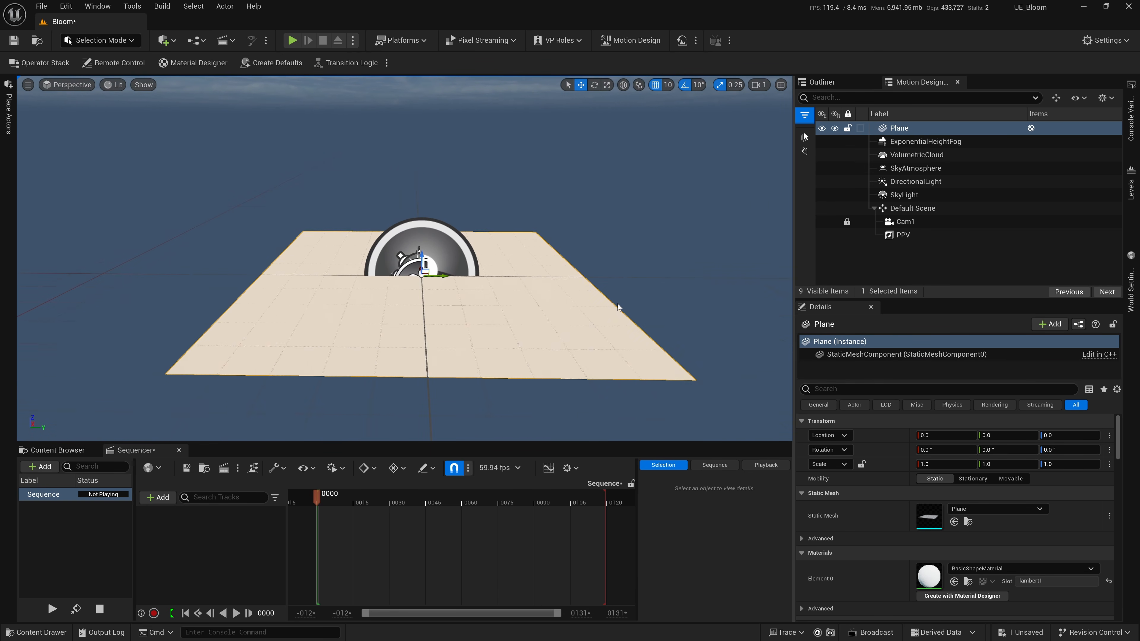
pyautogui.click(612, 275)
pyautogui.press('g')
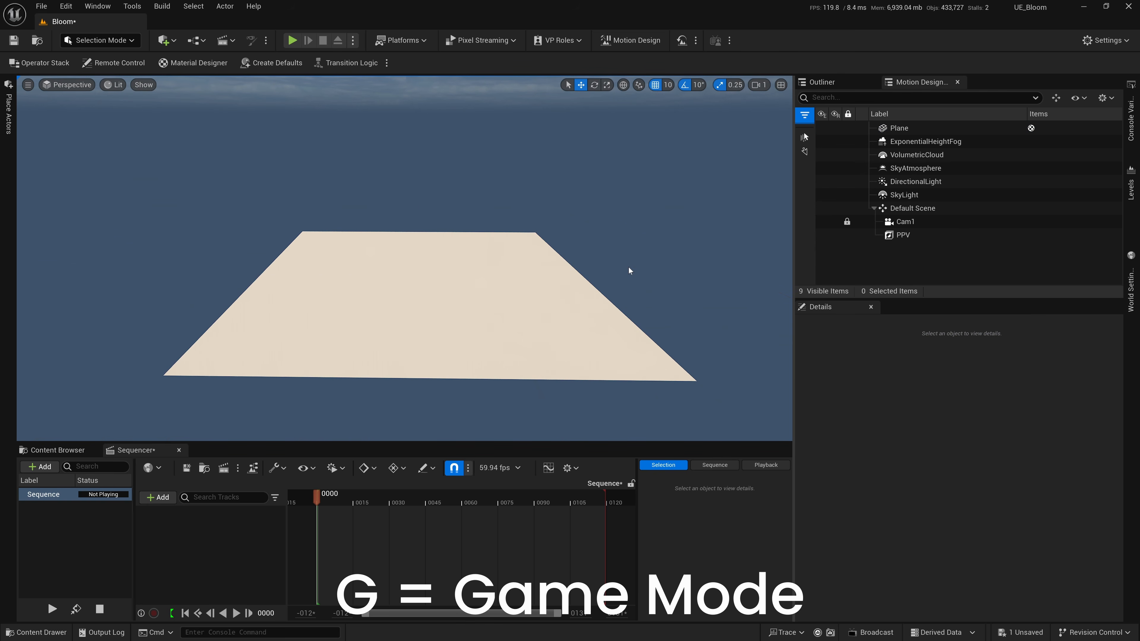
pyautogui.moveTo(619, 268); pyautogui.dragTo(619, 268, button='right')
# Lock the plane's scale proportions, set its scale to 20 on all axes and save everything.
pyautogui.click(415, 291)
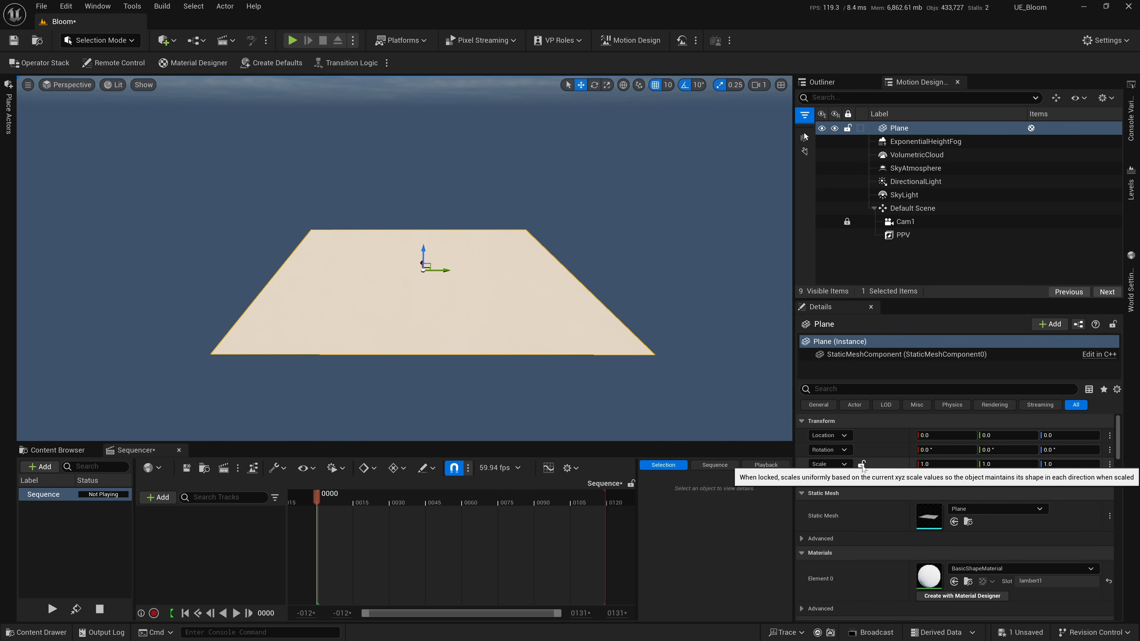
pyautogui.click(956, 465)
pyautogui.write('20')
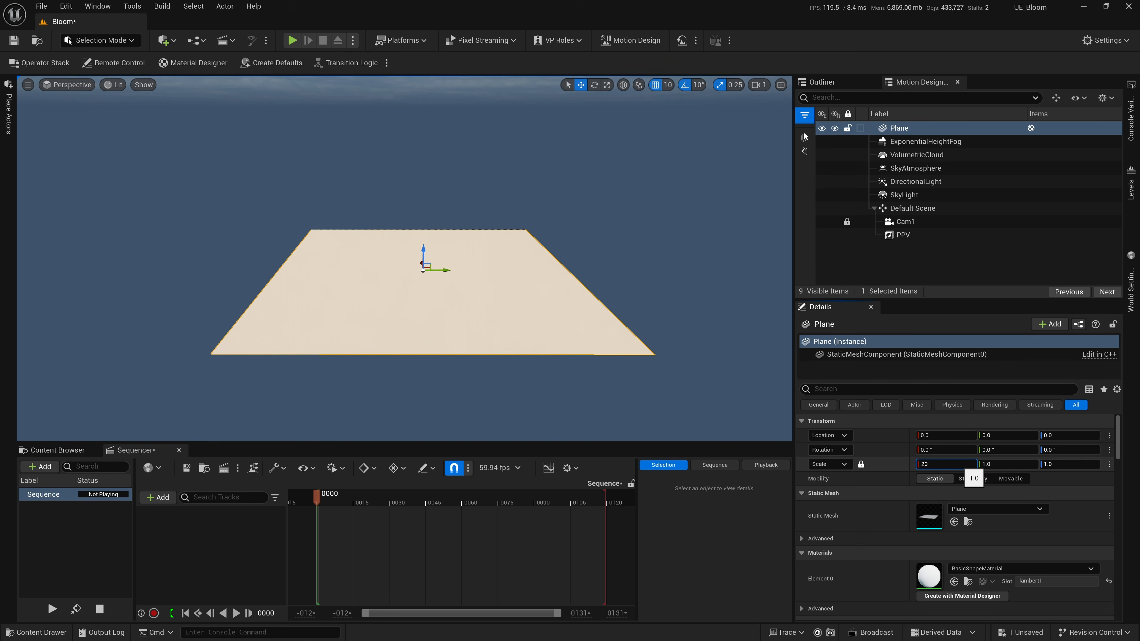
pyautogui.press('Return')
pyautogui.hotkey('ctrl', 'shift', 's')
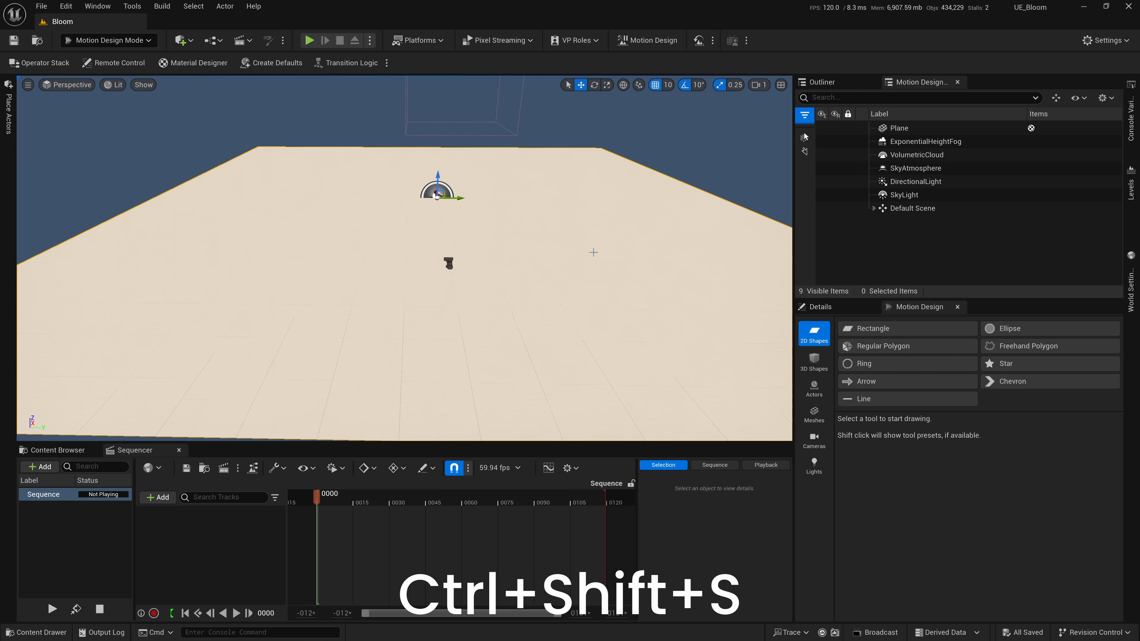
# Switch to Motion Design Mode and add a Cloner Actor above the plane.
pyautogui.scroll(-2, 593, 253)
pyautogui.scroll(-2, 593, 252)
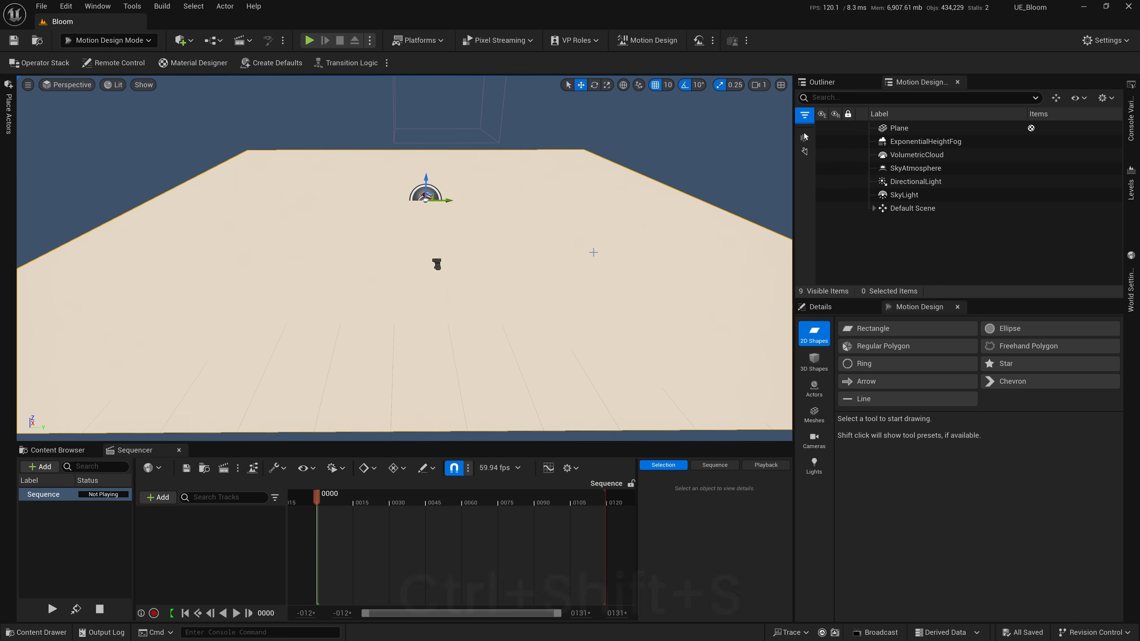
pyautogui.click(821, 307)
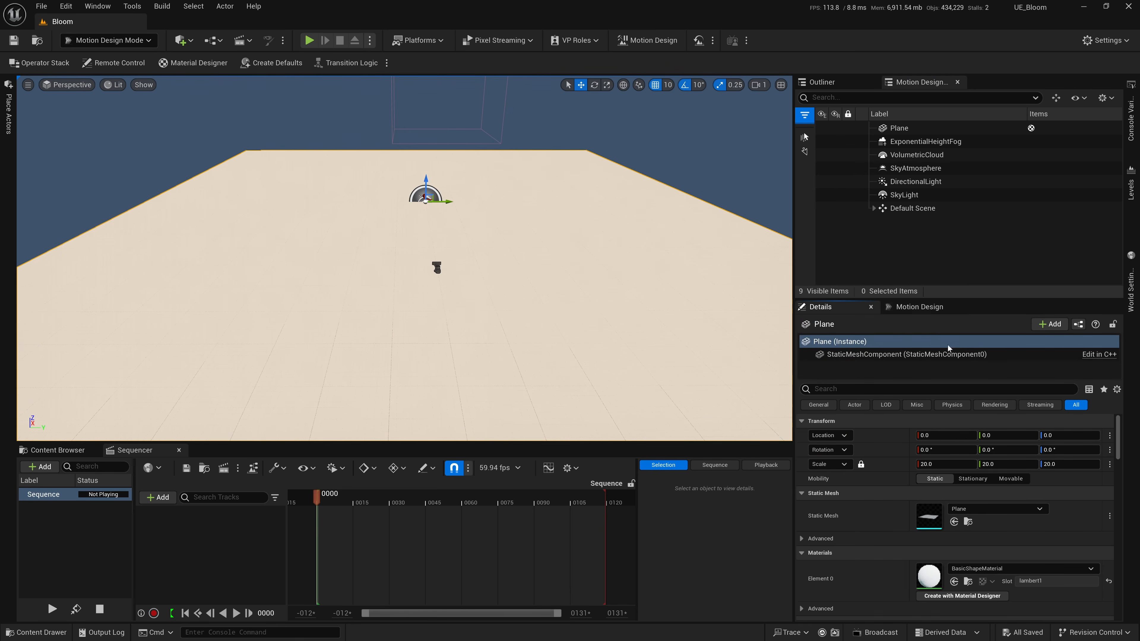
pyautogui.click(919, 307)
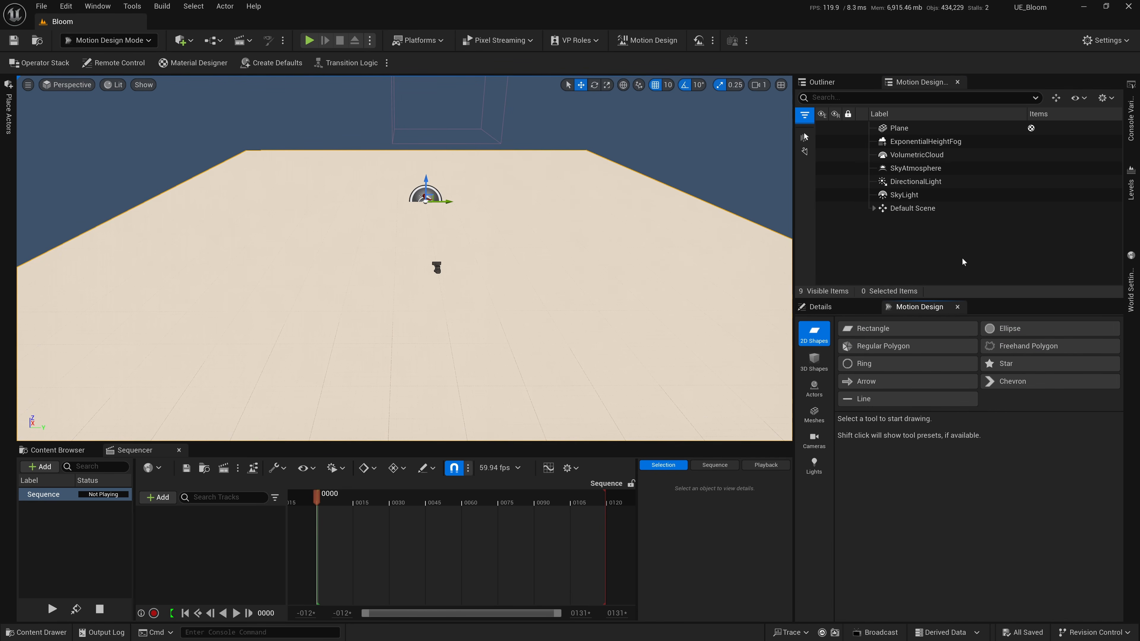
pyautogui.click(814, 388)
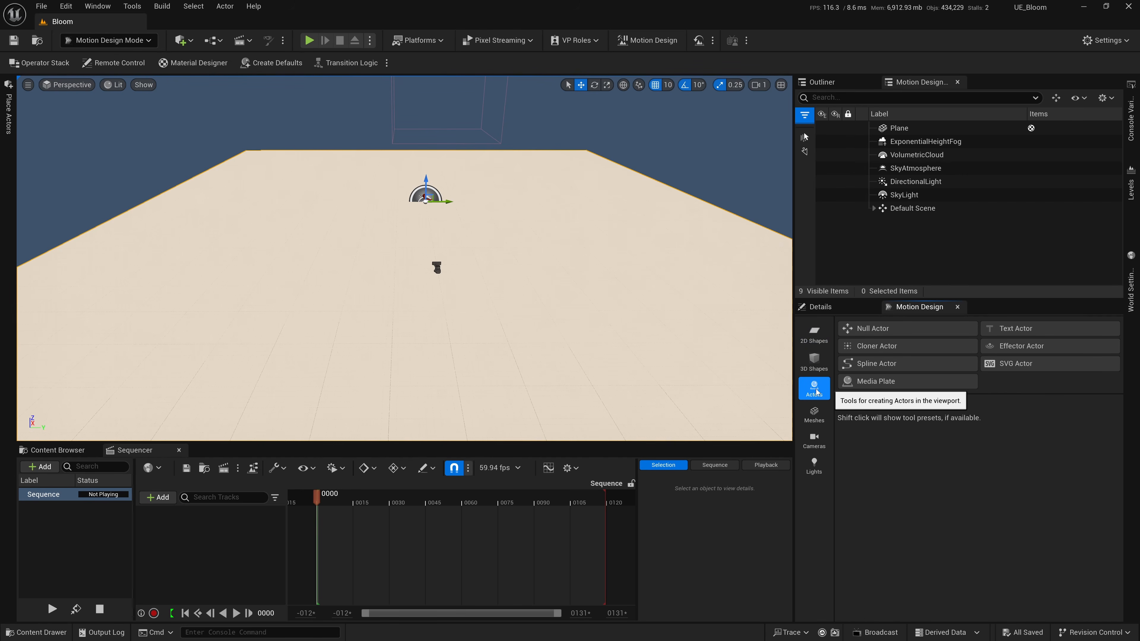
pyautogui.click(882, 348)
pyautogui.click(567, 232)
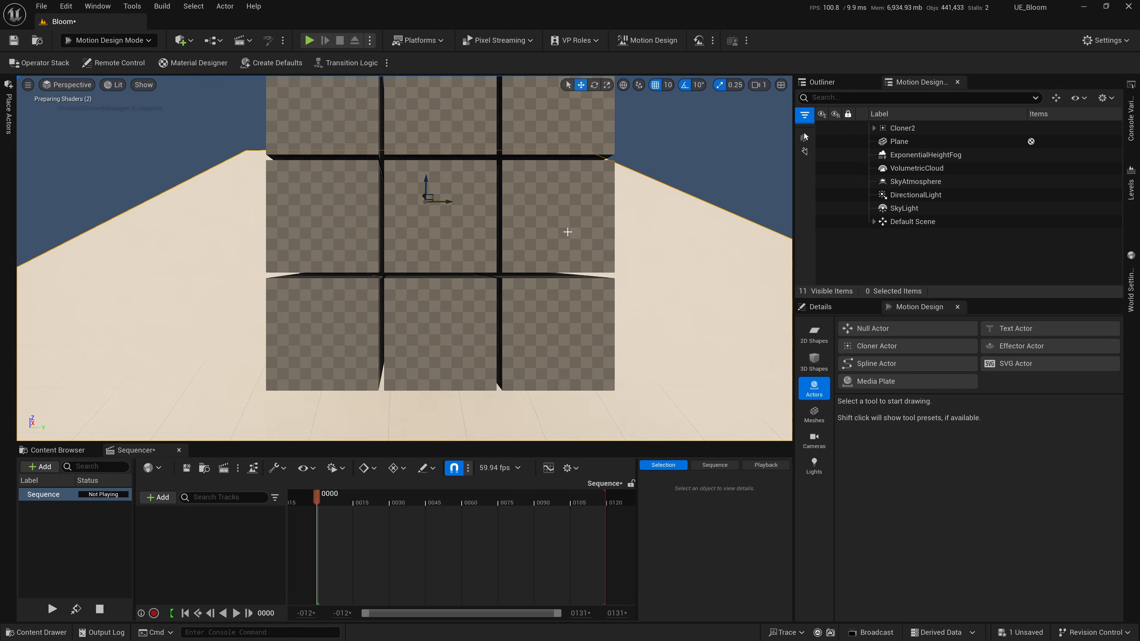
pyautogui.moveTo(570, 230); pyautogui.dragTo(570, 230, button='right')
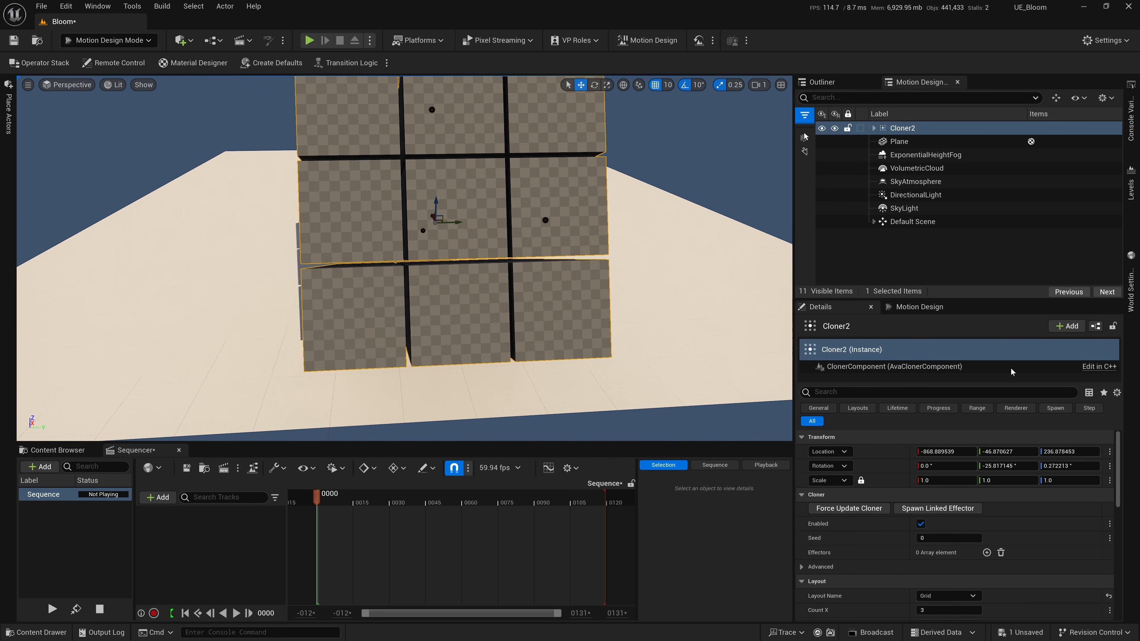
# Reset the cloner's location and rotation, and raise it to a Z location of 190 so it sits above the plane.
pyautogui.click(1109, 453)
pyautogui.click(1108, 468)
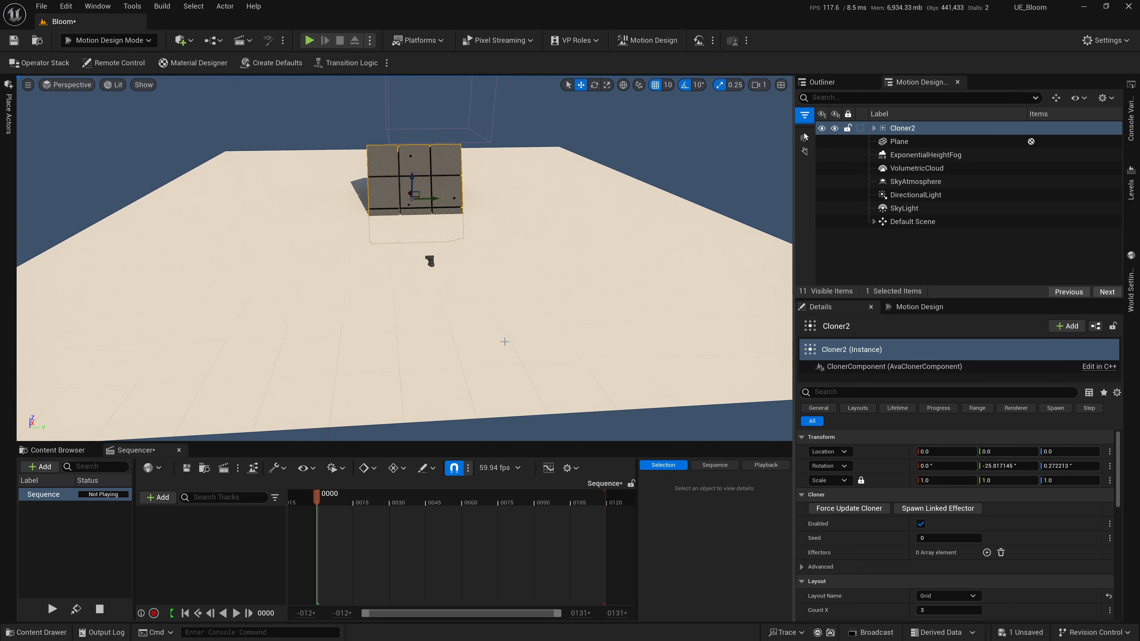
pyautogui.click(1110, 466)
pyautogui.click(1105, 480)
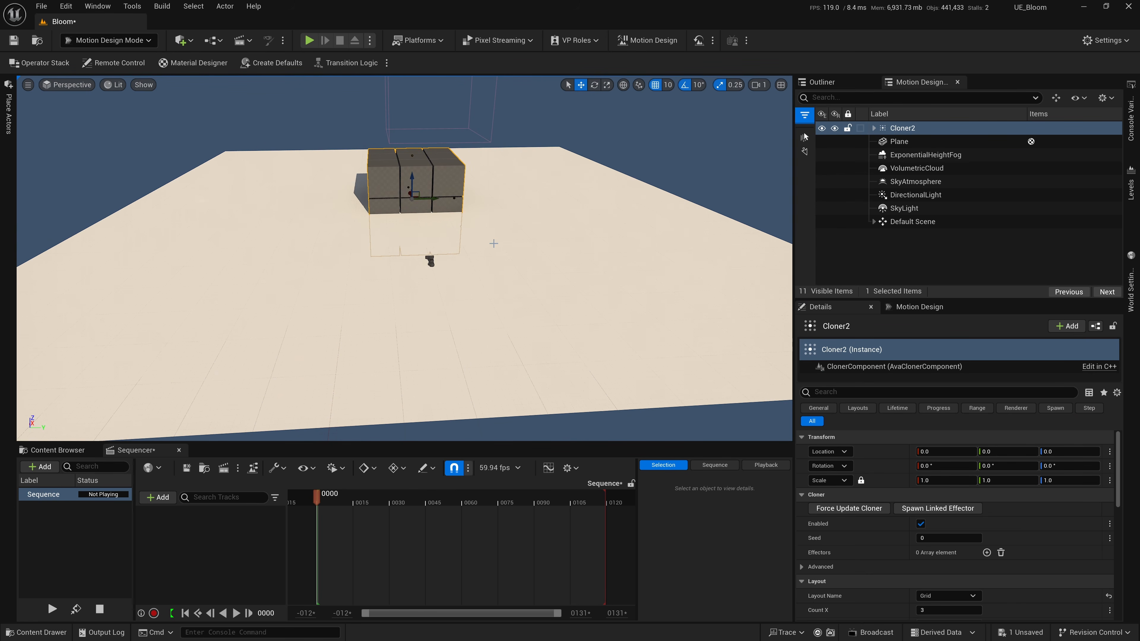
pyautogui.moveTo(406, 179); pyautogui.dragTo(403, 122)
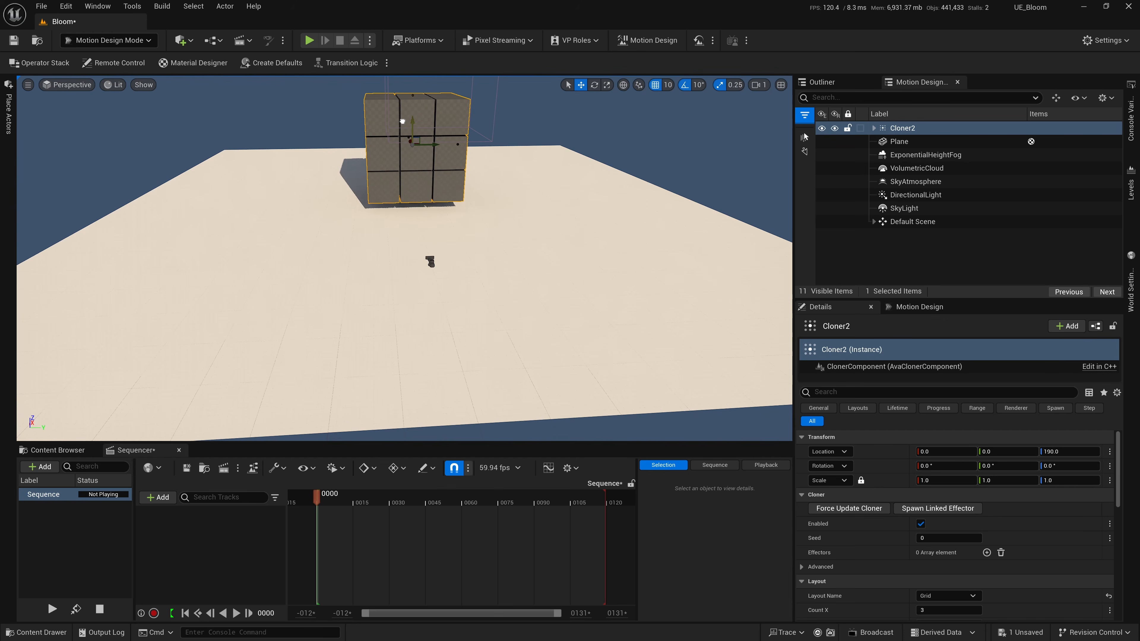
pyautogui.moveTo(509, 169); pyautogui.dragTo(509, 169, button='right')
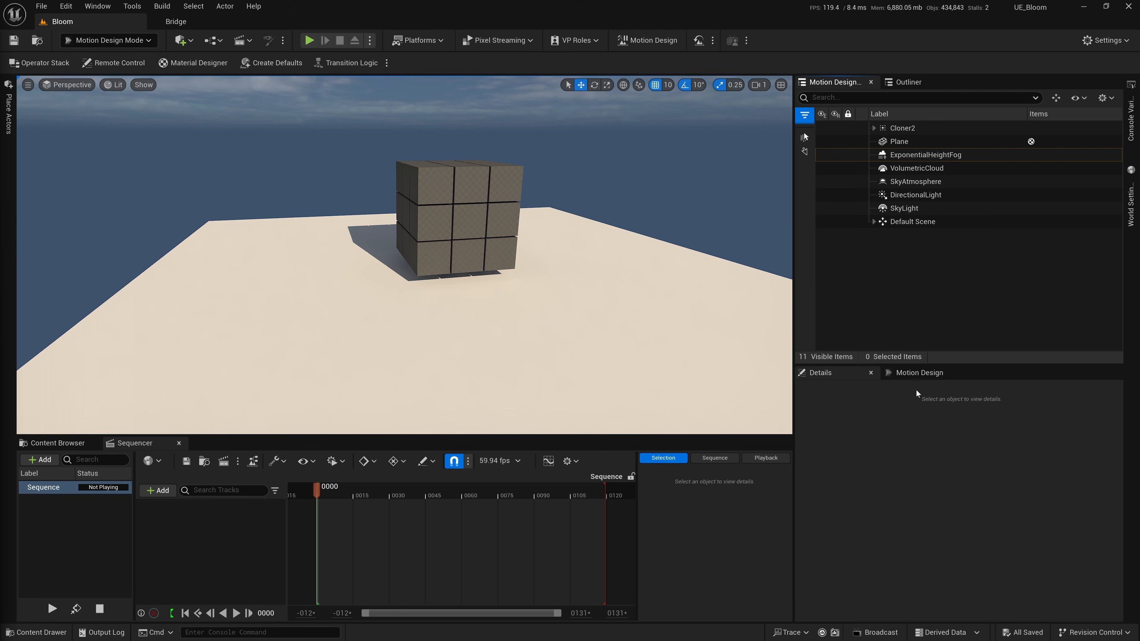
# Add a Null Actor with the Motion Design tools and rename it as Atmospherics.
pyautogui.click(914, 375)
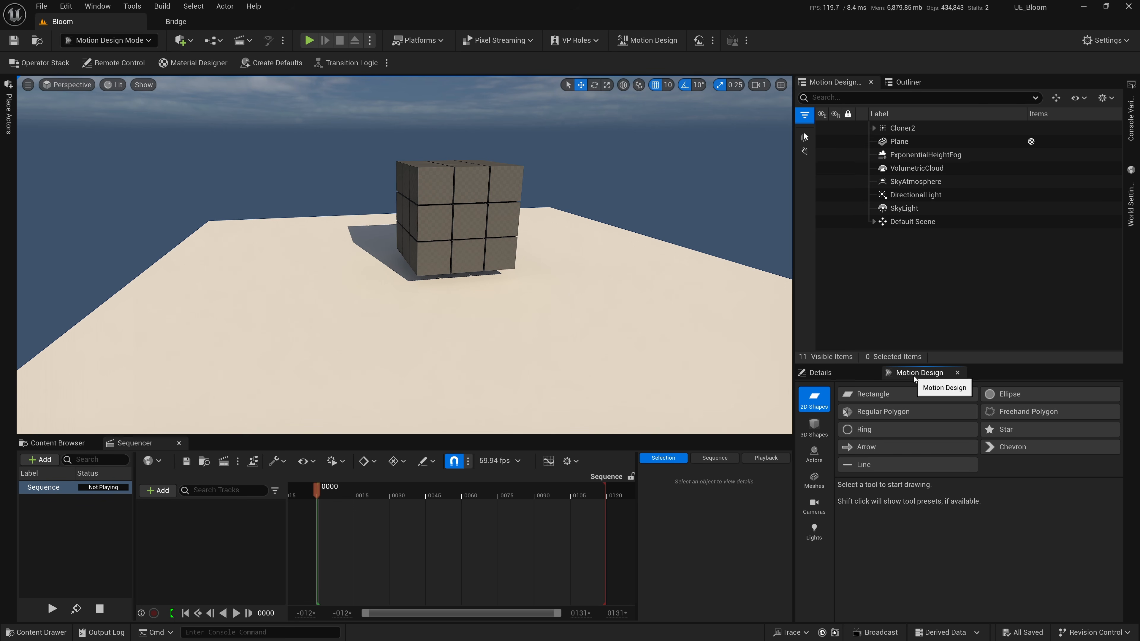
pyautogui.click(816, 461)
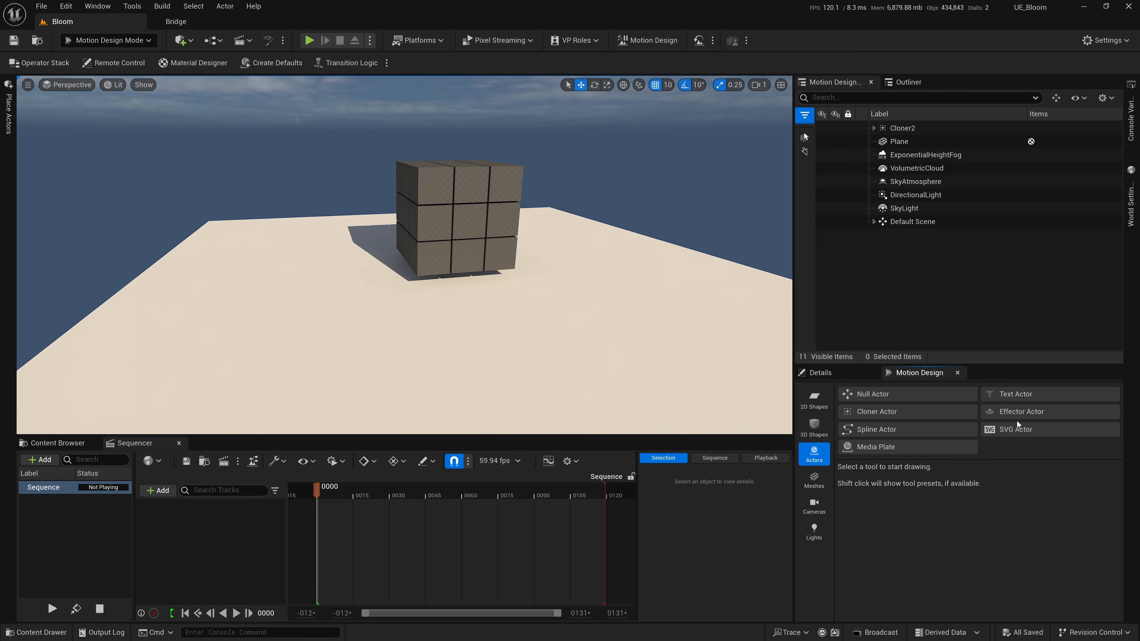
pyautogui.click(879, 393)
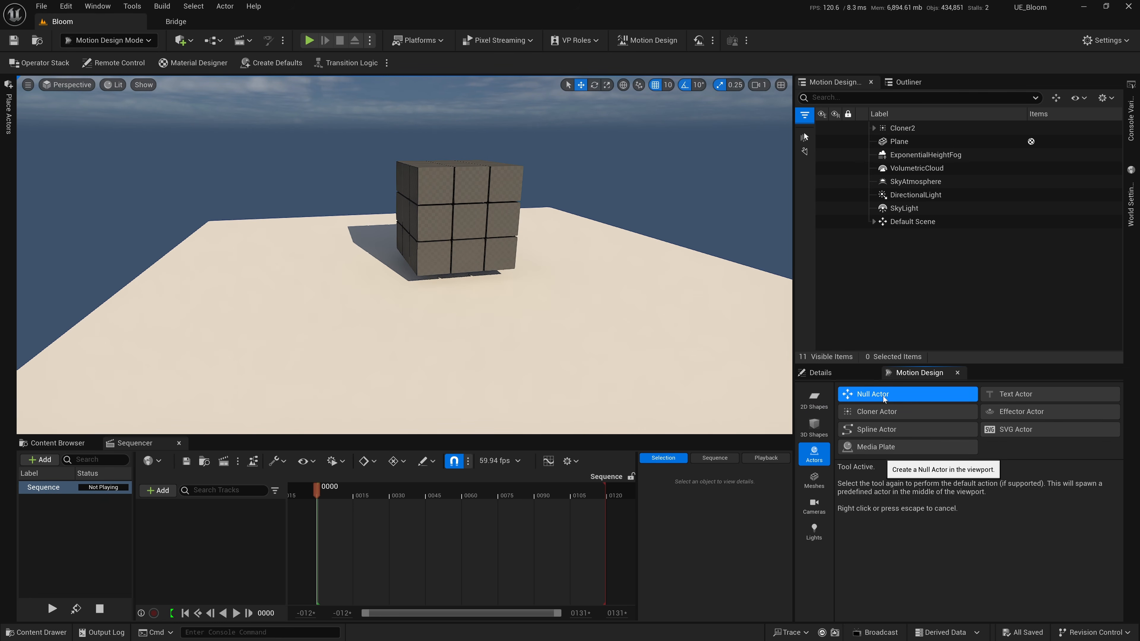
pyautogui.click(883, 397)
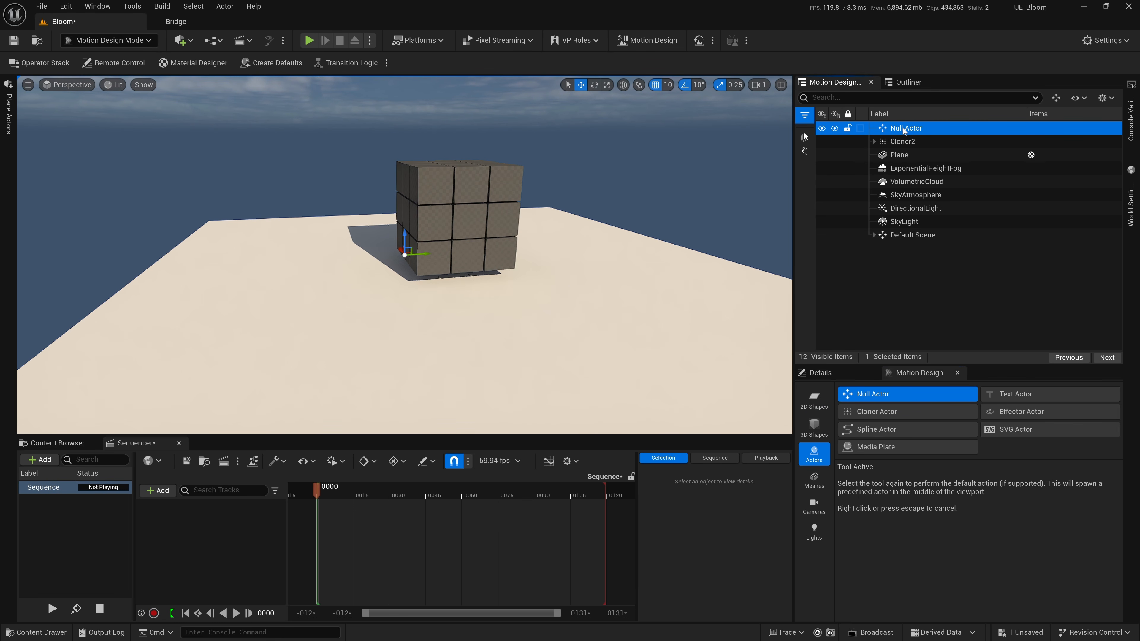
pyautogui.press('F2')
pyautogui.write('Atmospherics')
pyautogui.press('Return')
# Parent ExponentialHeightFog, VolumetricCloud, SkyAtmosphere, DirectionalLight and SkyLight under the Atmospherics null.
pyautogui.click(931, 168)
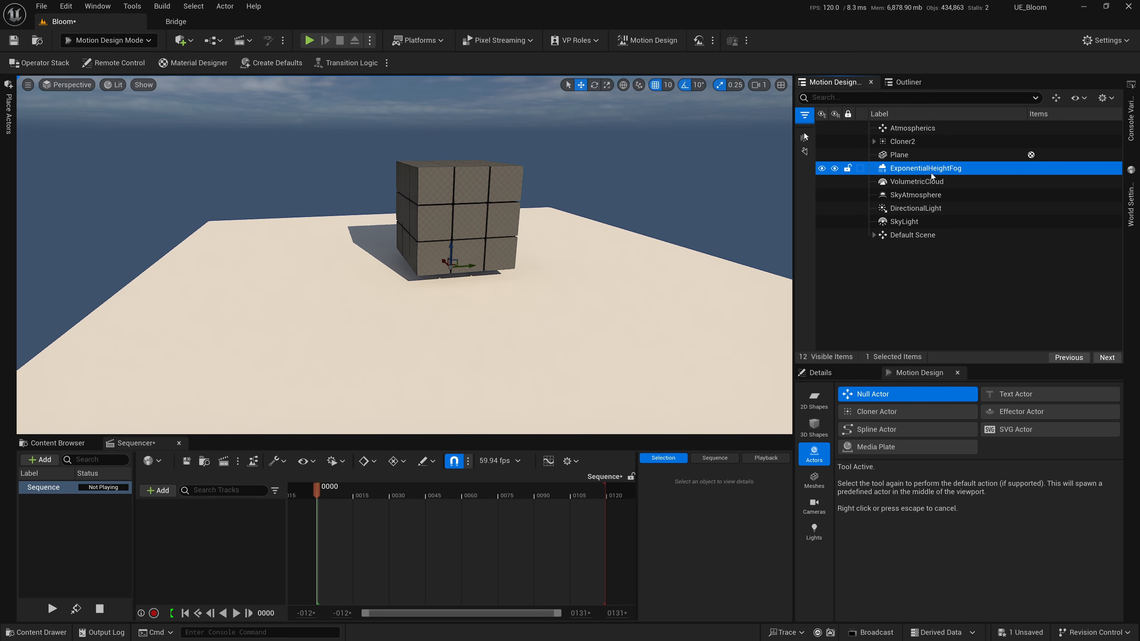
pyautogui.keyDown('shift'); pyautogui.click(927, 182); pyautogui.keyUp('shift')
pyautogui.keyDown('shift'); pyautogui.click(924, 196); pyautogui.keyUp('shift')
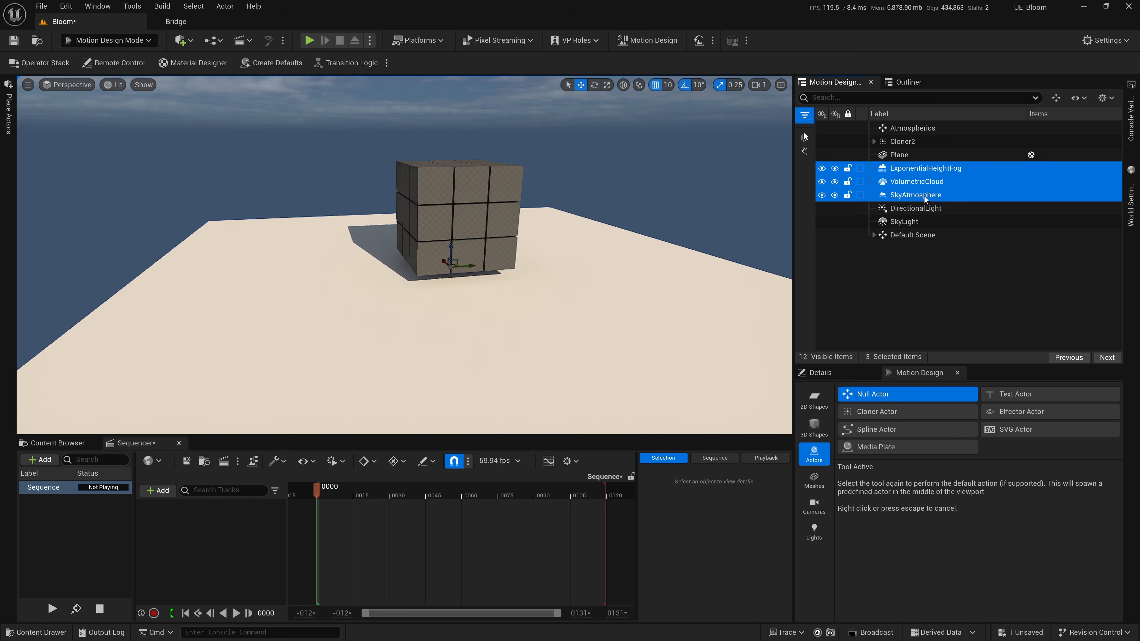
pyautogui.keyDown('shift'); pyautogui.click(918, 209); pyautogui.keyUp('shift')
pyautogui.keyDown('shift'); pyautogui.click(910, 224); pyautogui.keyUp('shift')
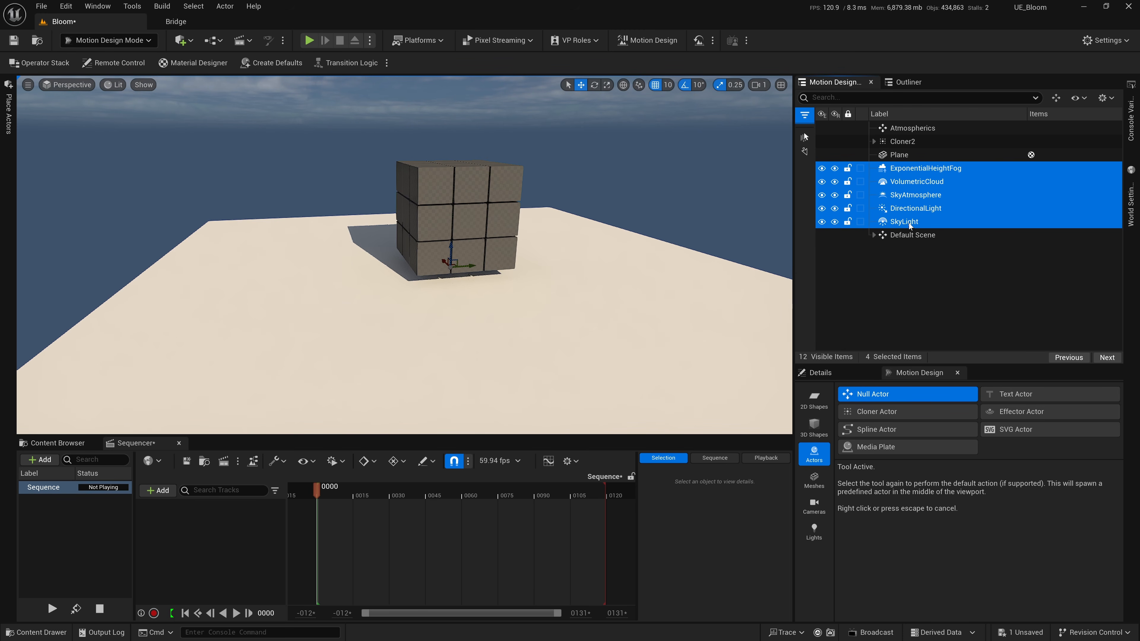
pyautogui.moveTo(903, 172); pyautogui.dragTo(901, 129)
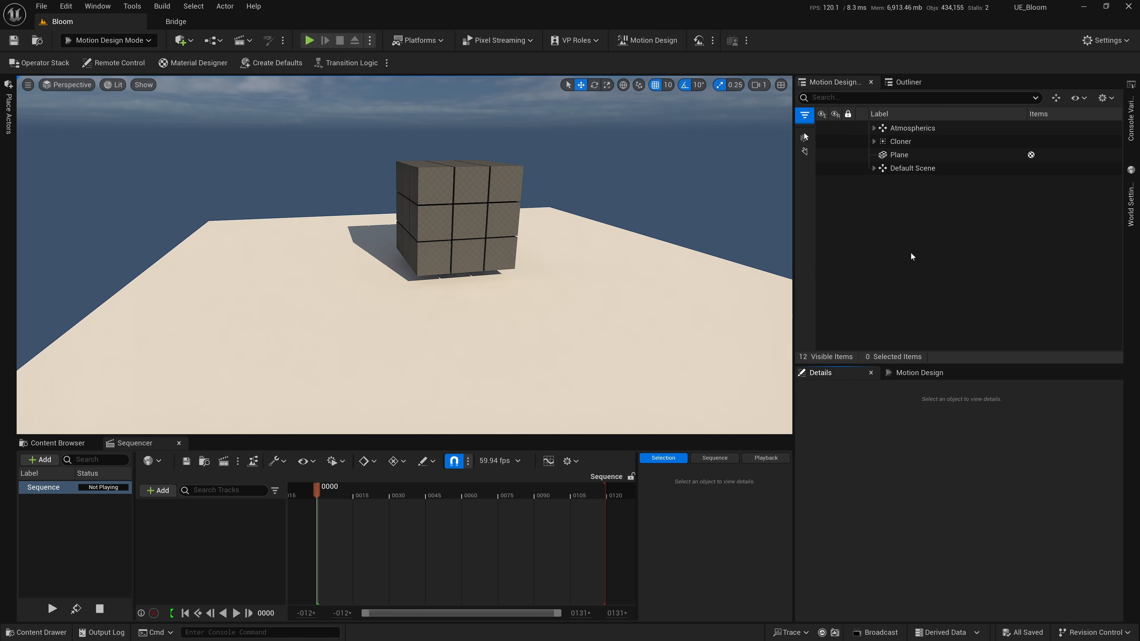
# Set the cloner's Count Z to 1 and lower it so the single layer of cubes sits on the plane.
pyautogui.click(433, 193)
pyautogui.moveTo(930, 365); pyautogui.dragTo(930, 290)
pyautogui.scroll(-3, 1030, 544)
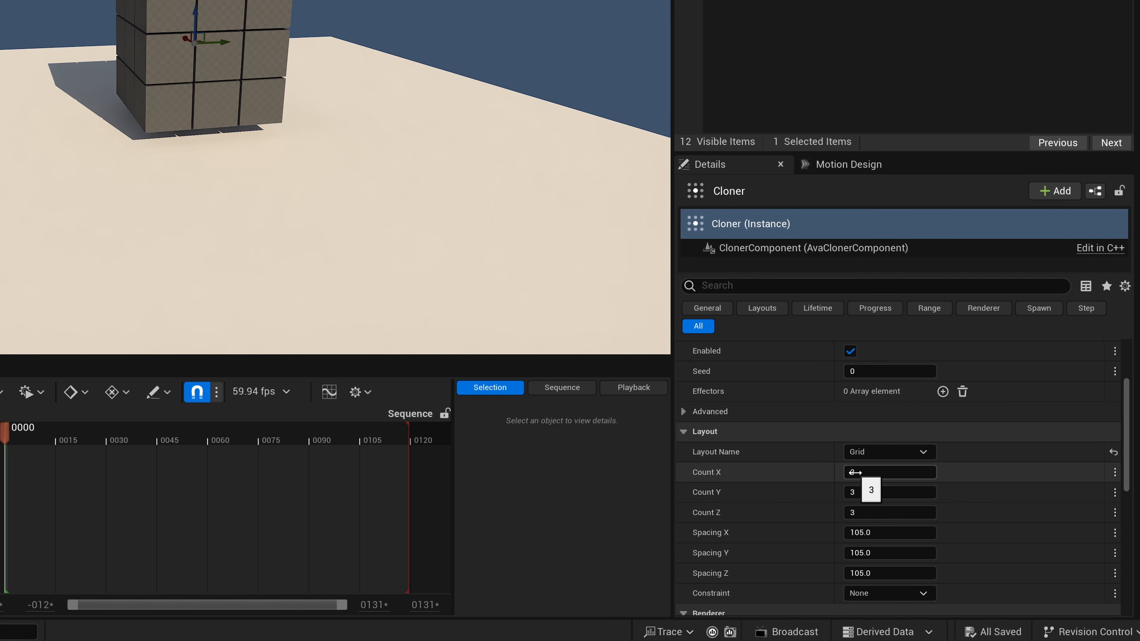
pyautogui.click(872, 512)
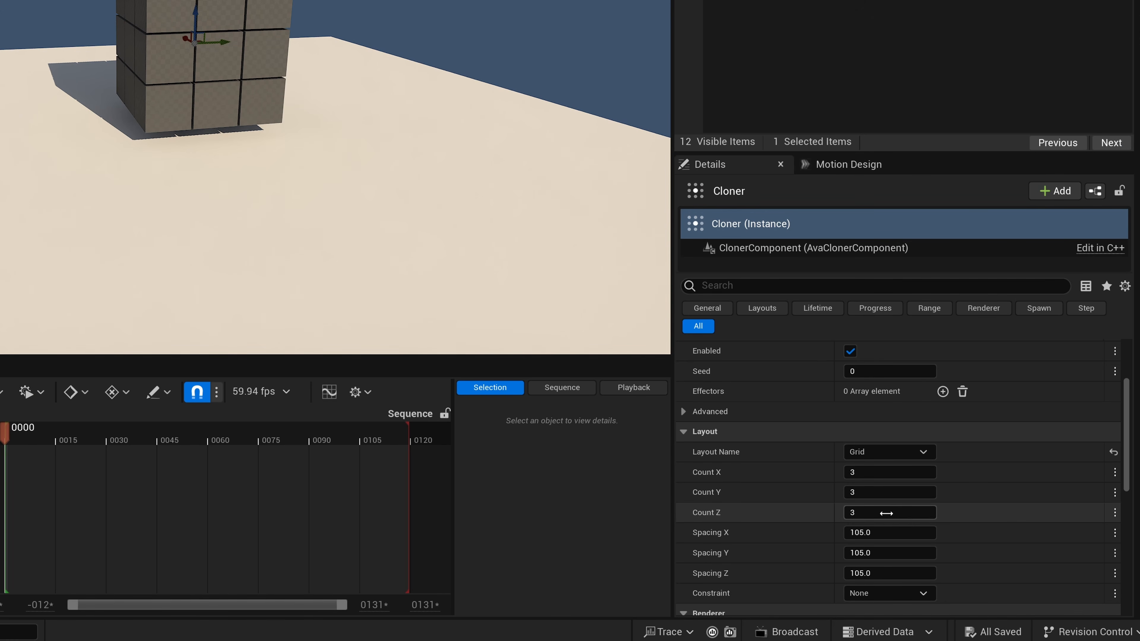
pyautogui.write('1')
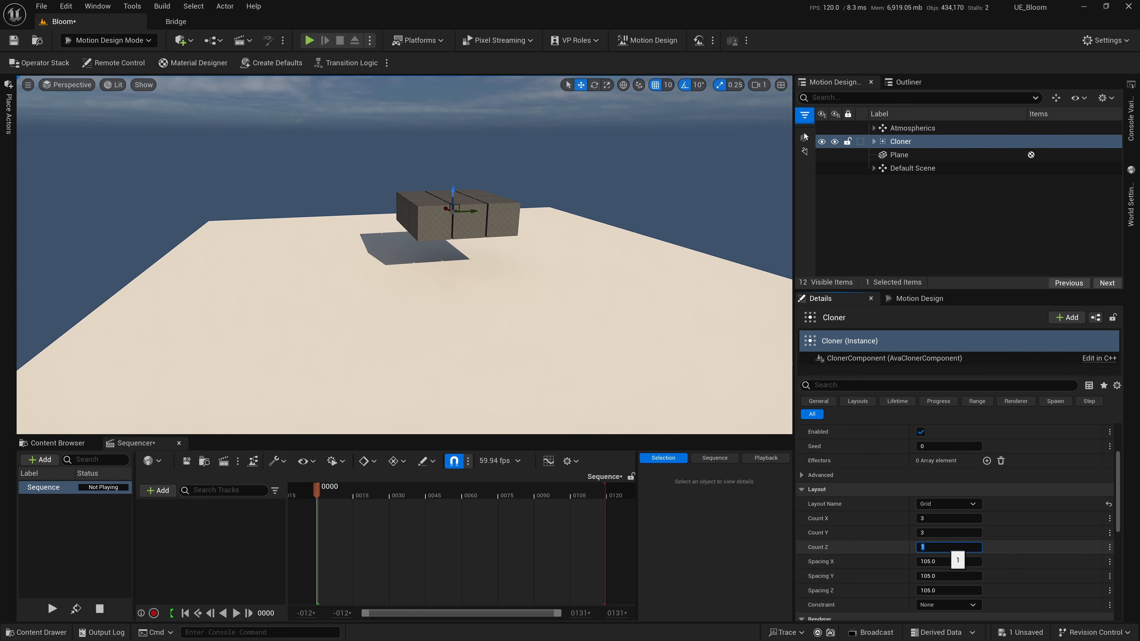
pyautogui.scroll(4, 536, 320)
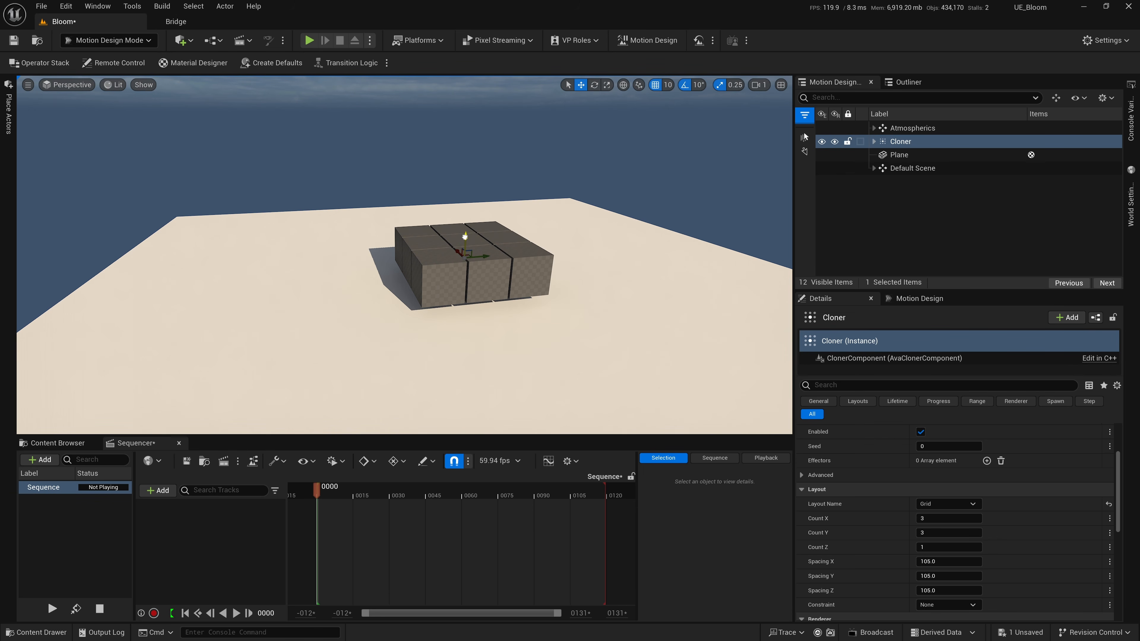
pyautogui.moveTo(464, 236); pyautogui.dragTo(465, 241)
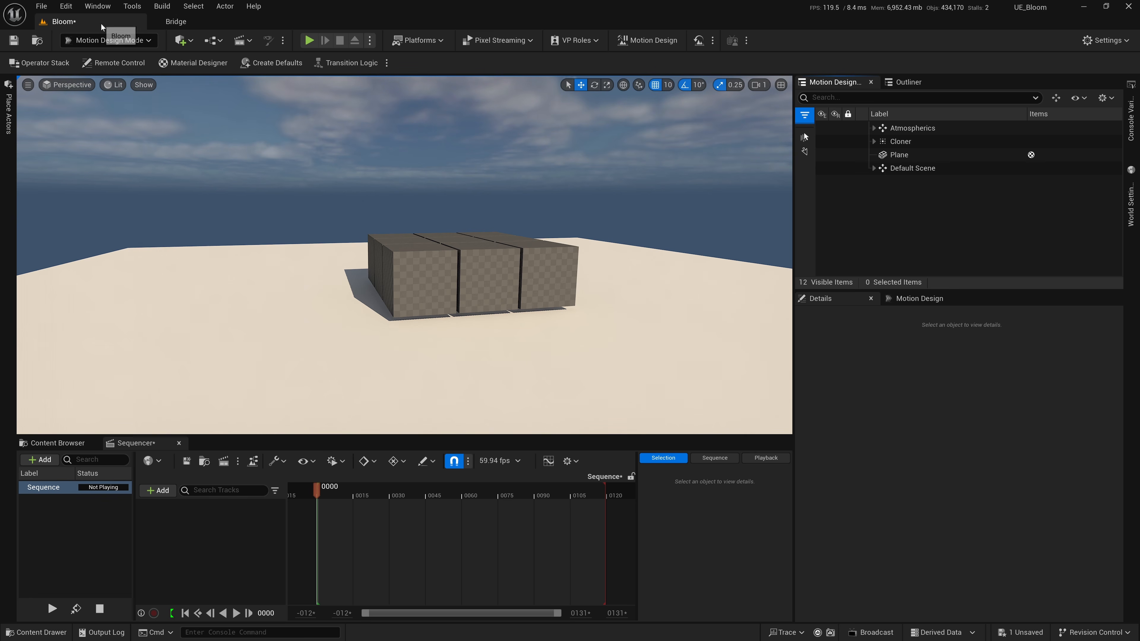
# Open Quixel Bridge and search the 3D Plants category for Sea Thrift.
pyautogui.click(96, 7)
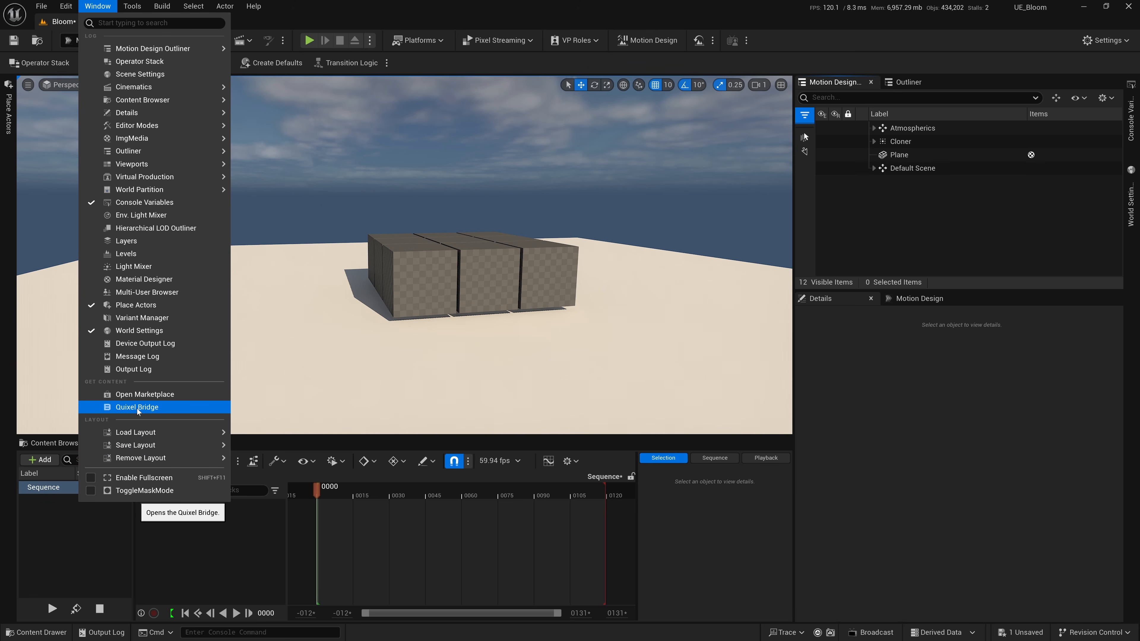
pyautogui.click(181, 41)
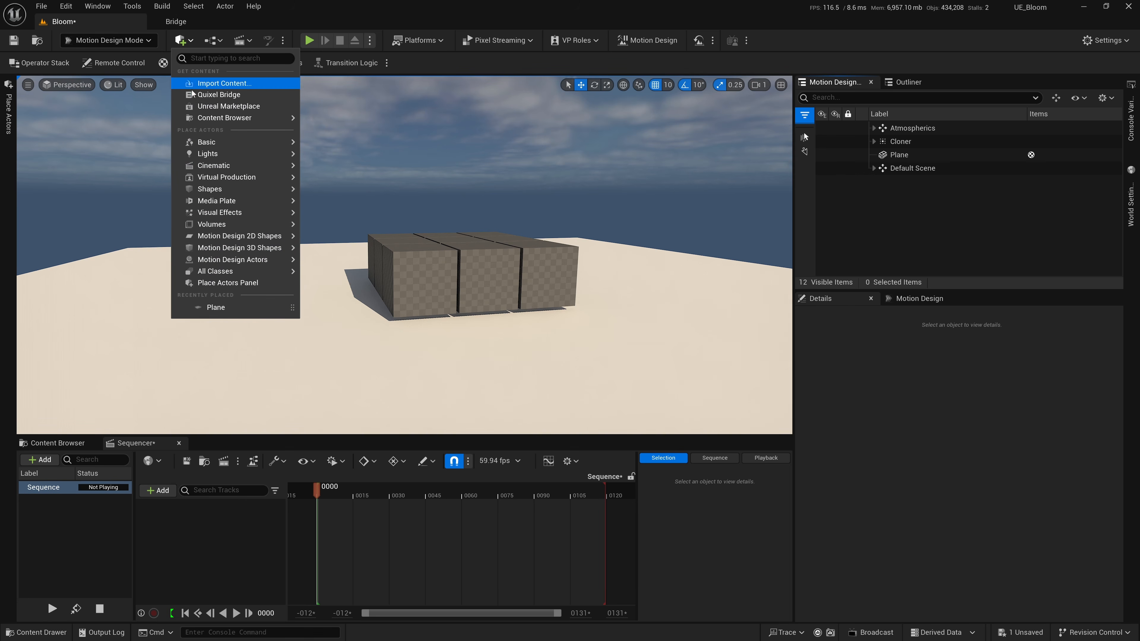
pyautogui.click(176, 22)
pyautogui.click(43, 113)
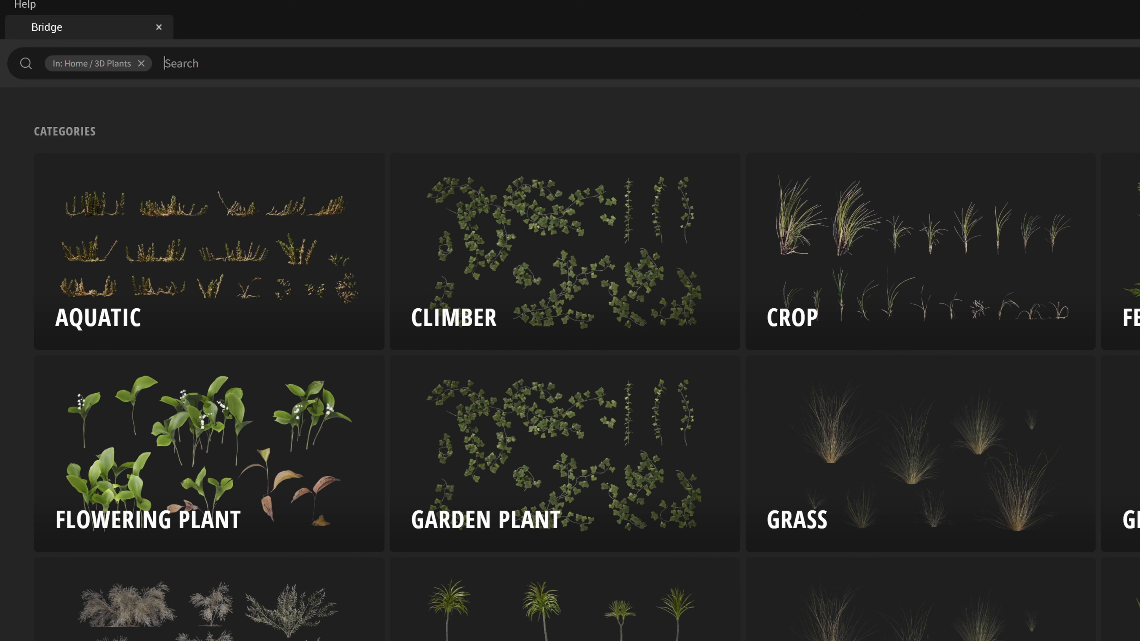
pyautogui.write('Sea thrift')
pyautogui.press('Return')
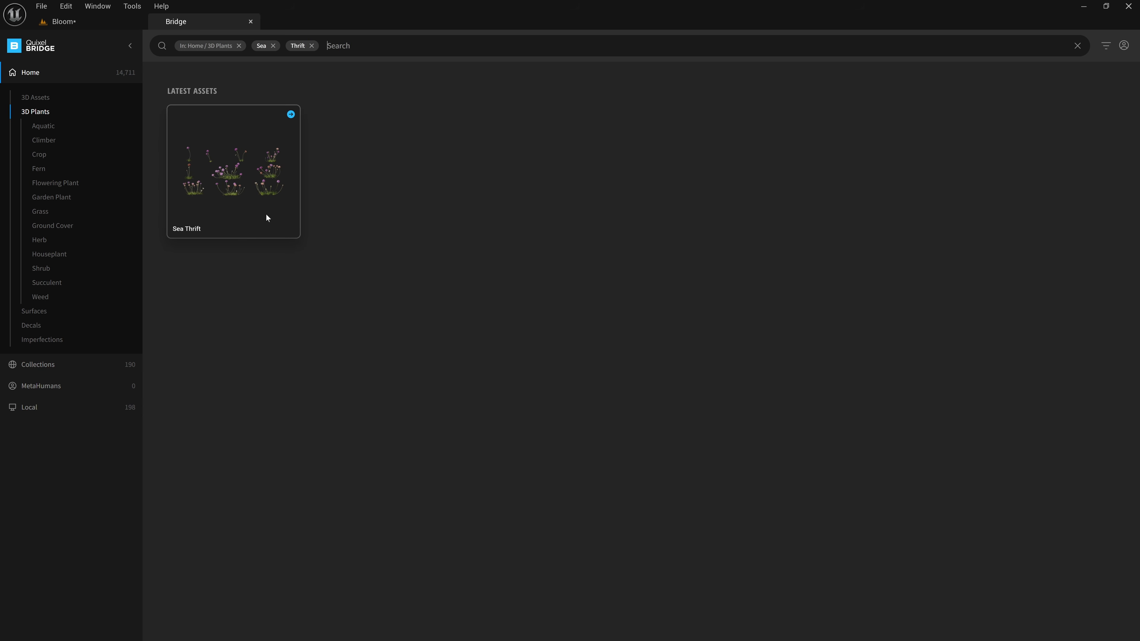
# Add the Sea Thrift plant to the project at Highest Quality and enlarge the Content Browser to view its imported assets.
pyautogui.click(266, 215)
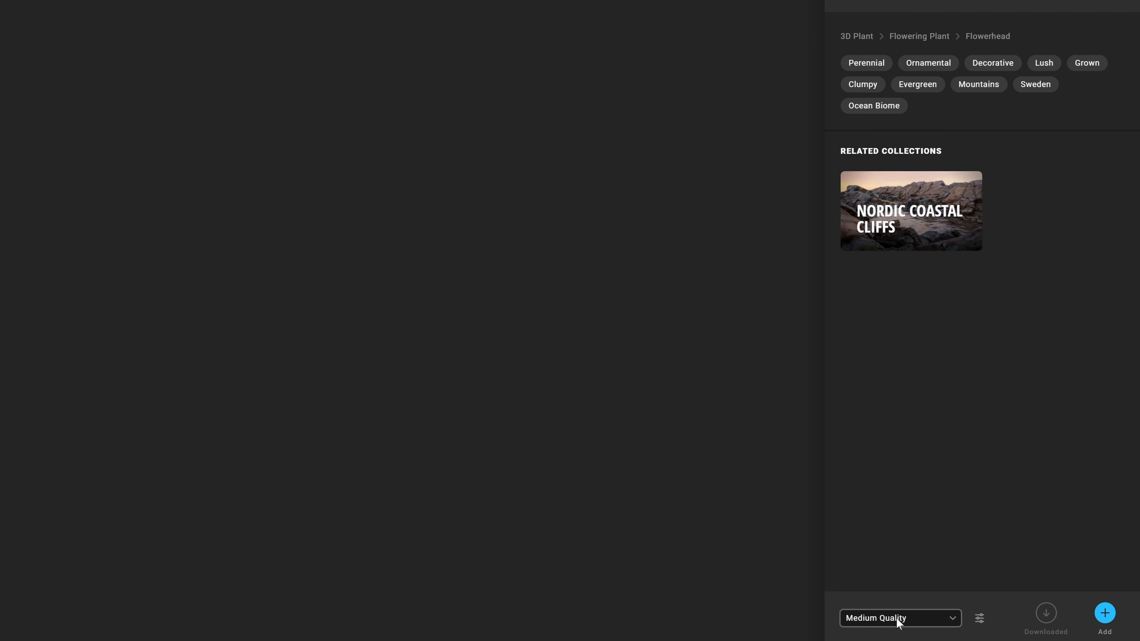
pyautogui.click(965, 622)
pyautogui.click(885, 592)
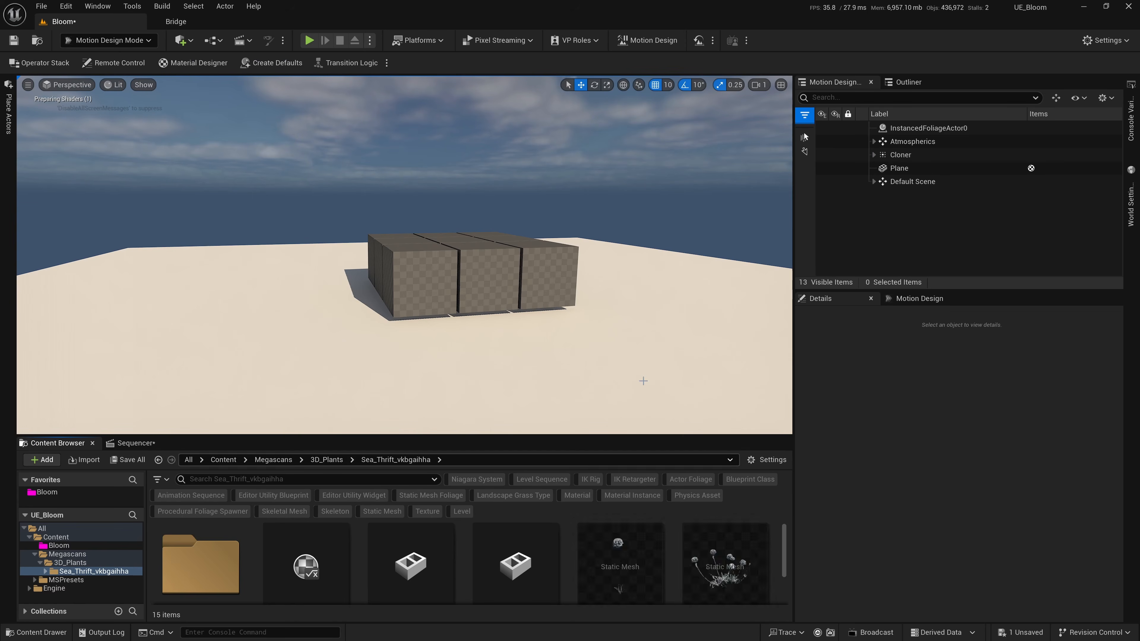
pyautogui.moveTo(502, 435); pyautogui.dragTo(495, 367)
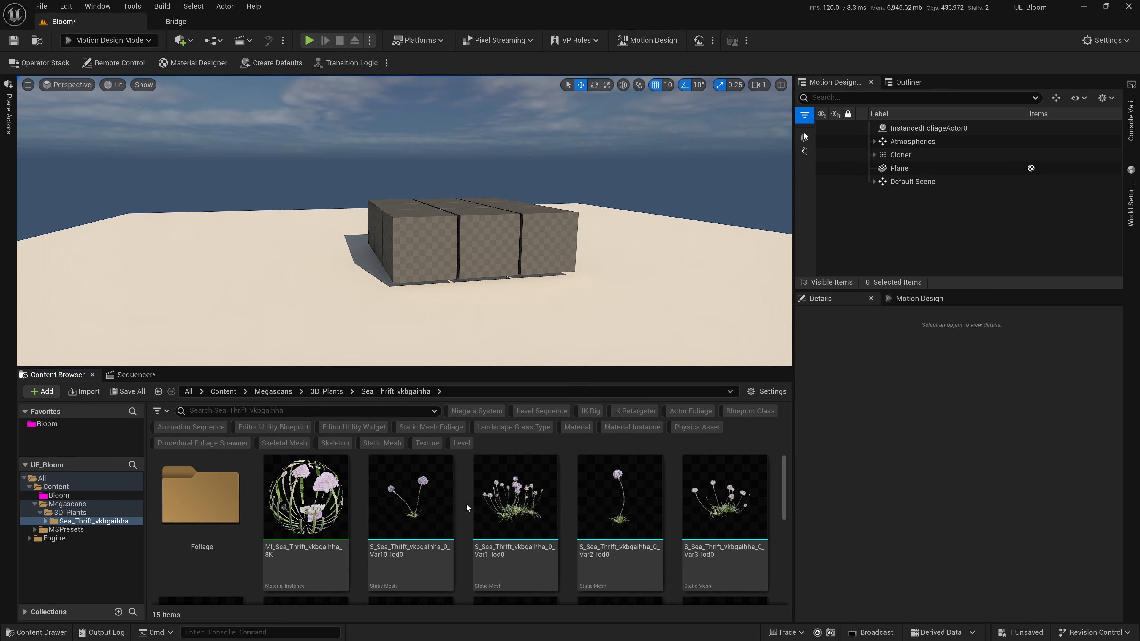
pyautogui.keyDown('ctrl'); pyautogui.scroll(-2, 467, 505); pyautogui.keyUp('ctrl')
pyautogui.keyDown('ctrl'); pyautogui.scroll(2, 467, 504); pyautogui.keyUp('ctrl')
pyautogui.keyDown('ctrl'); pyautogui.scroll(-2, 467, 504); pyautogui.keyUp('ctrl')
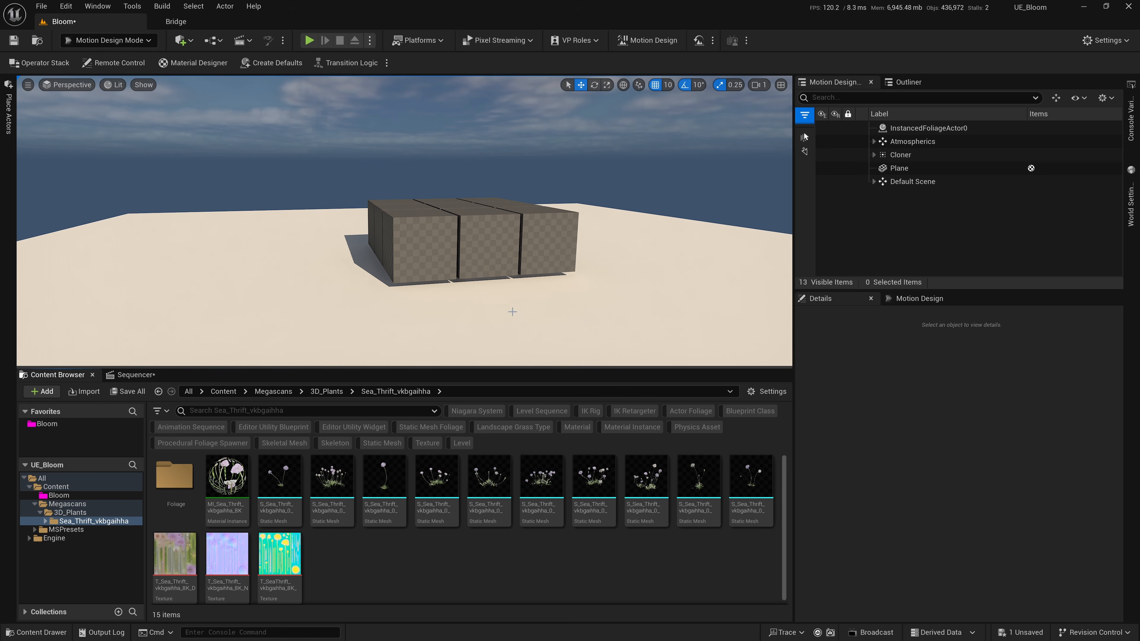
# Return to Bridge, clear the Sea Thrift search terms and browse to the Ground category of Surfaces.
pyautogui.click(179, 21)
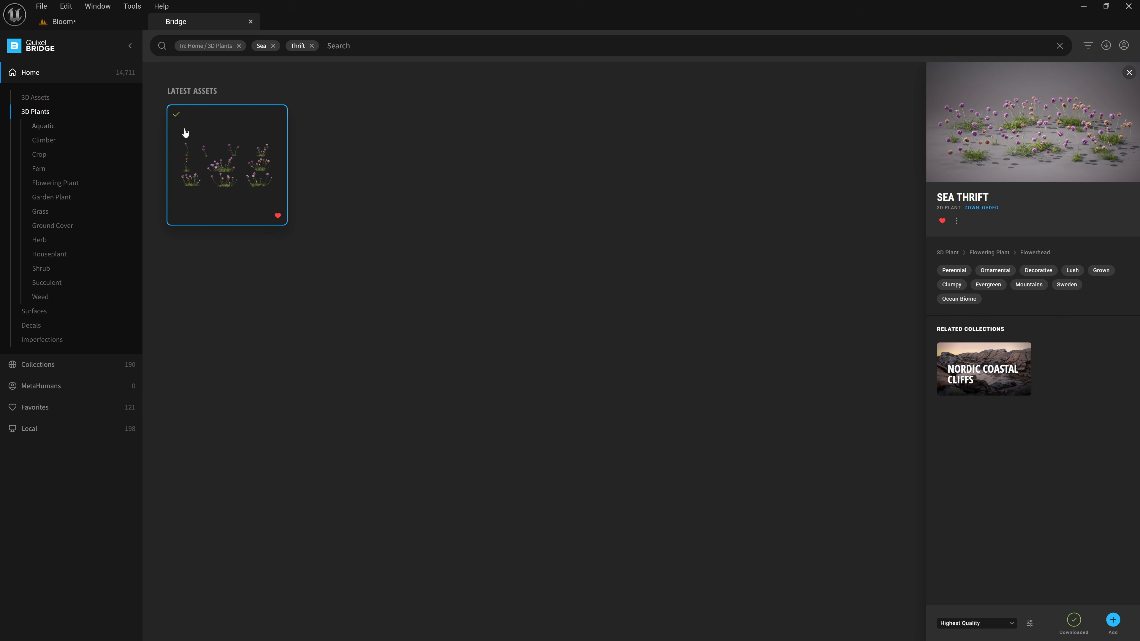
pyautogui.click(309, 49)
pyautogui.click(273, 48)
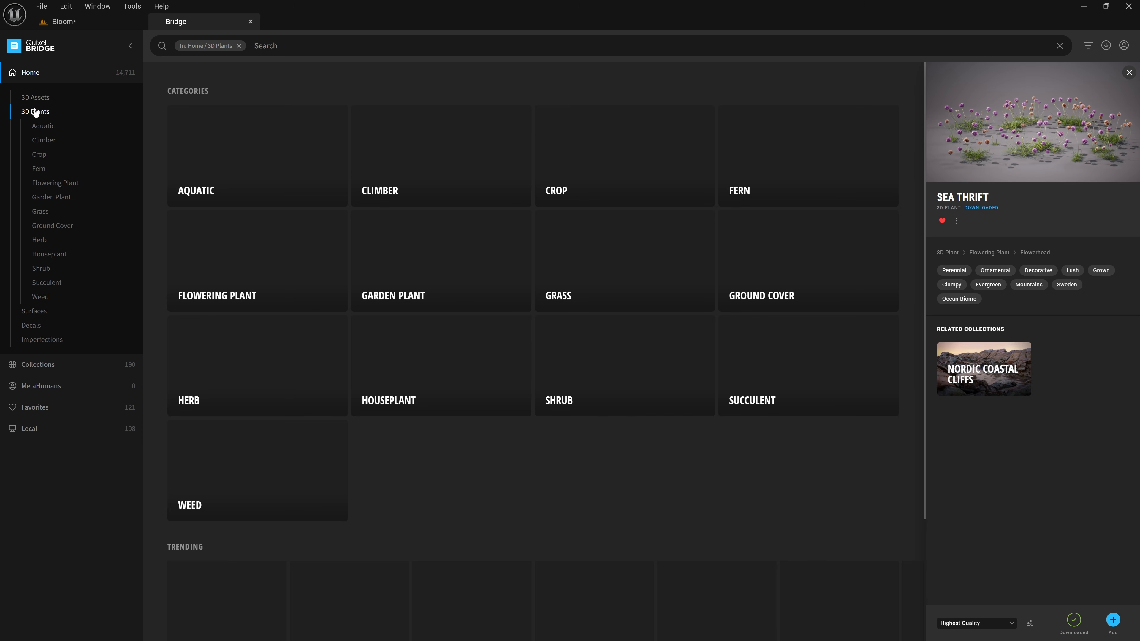
pyautogui.click(35, 311)
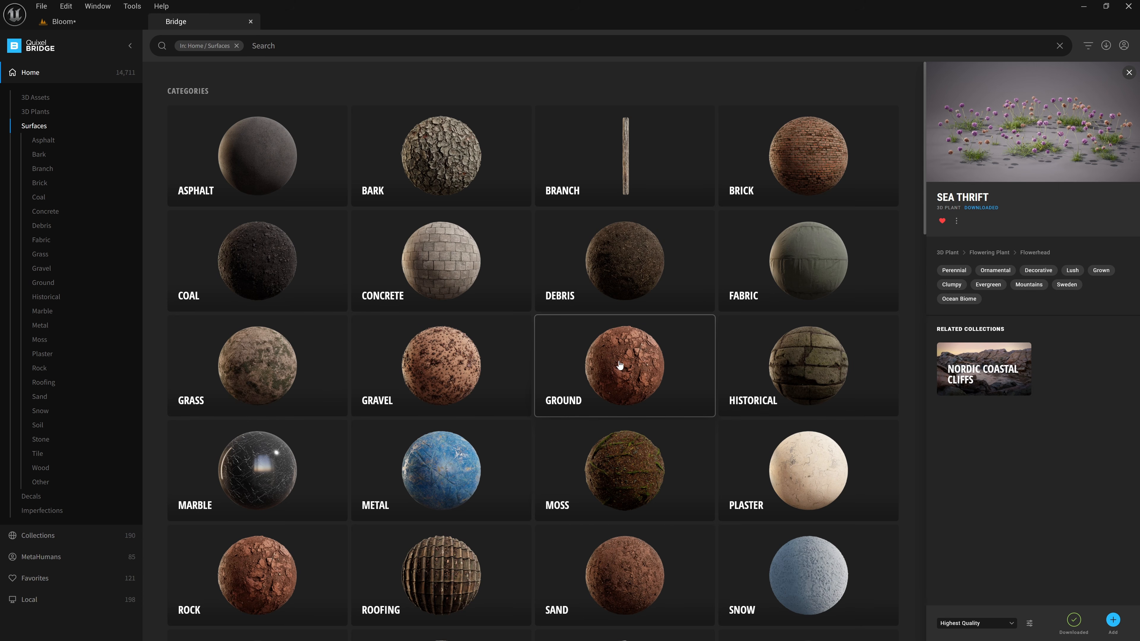
pyautogui.click(619, 362)
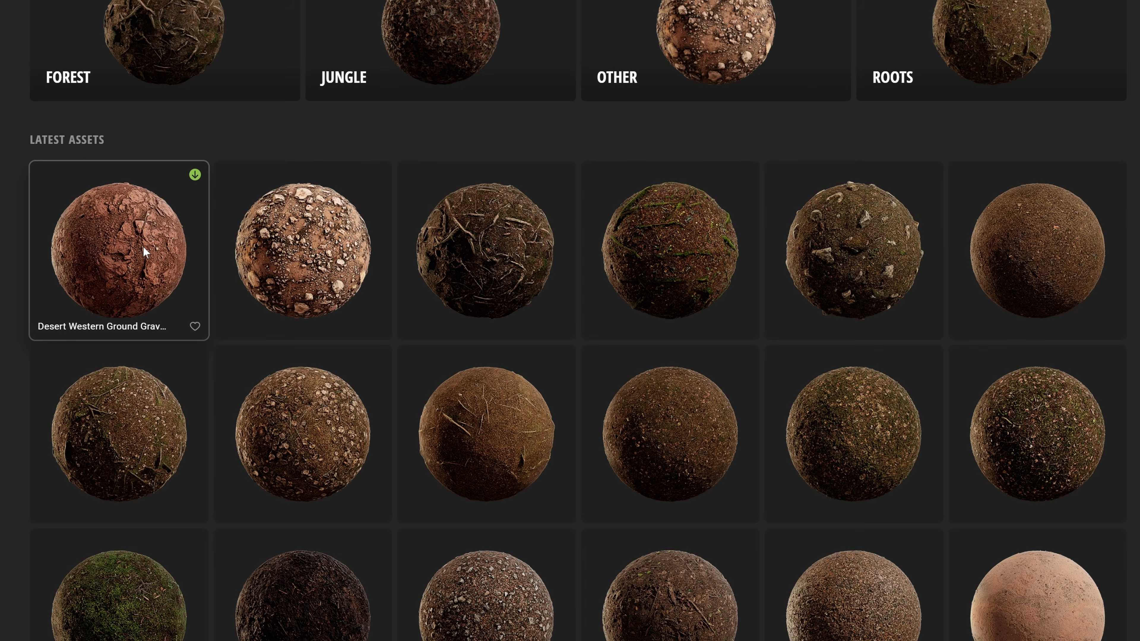
# Download the Desert Western Ground Gravel Slate 01 surface at High Quality and add it to the project.
pyautogui.click(142, 246)
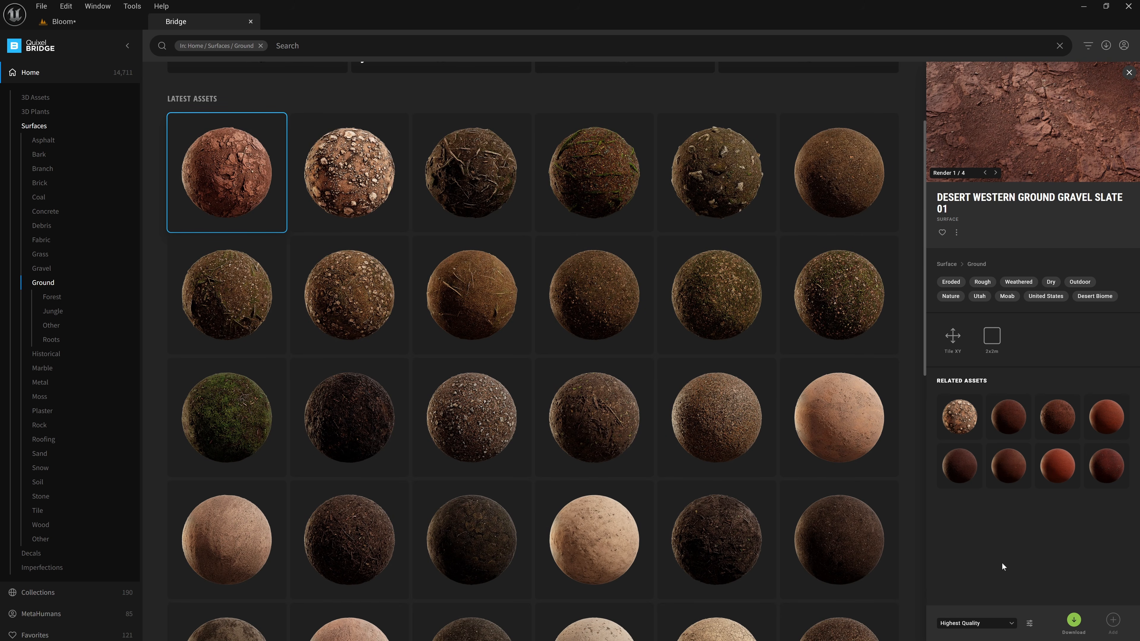
pyautogui.click(976, 624)
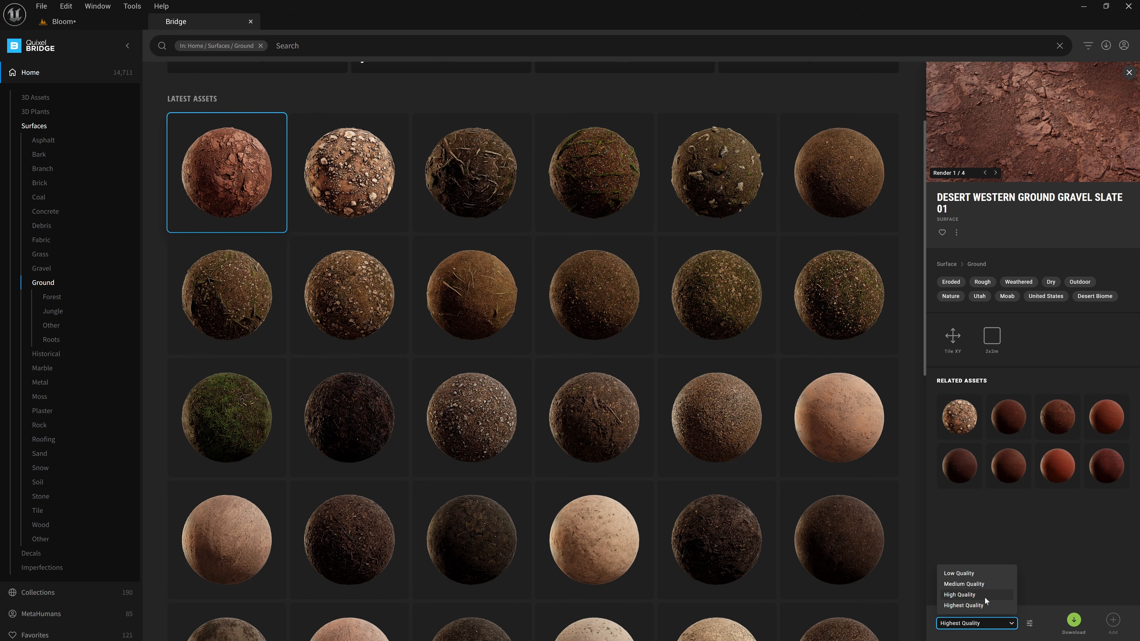
pyautogui.click(960, 595)
pyautogui.click(1077, 624)
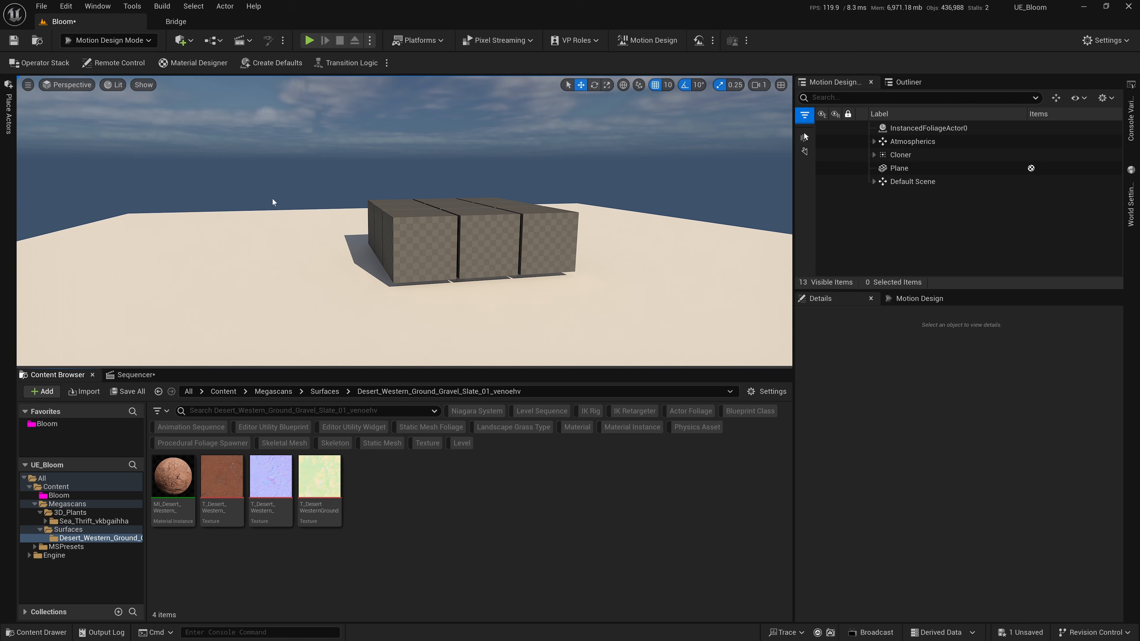
# Search Bridge for English Ivy and add the plant to the project at Highest Quality.
pyautogui.click(175, 23)
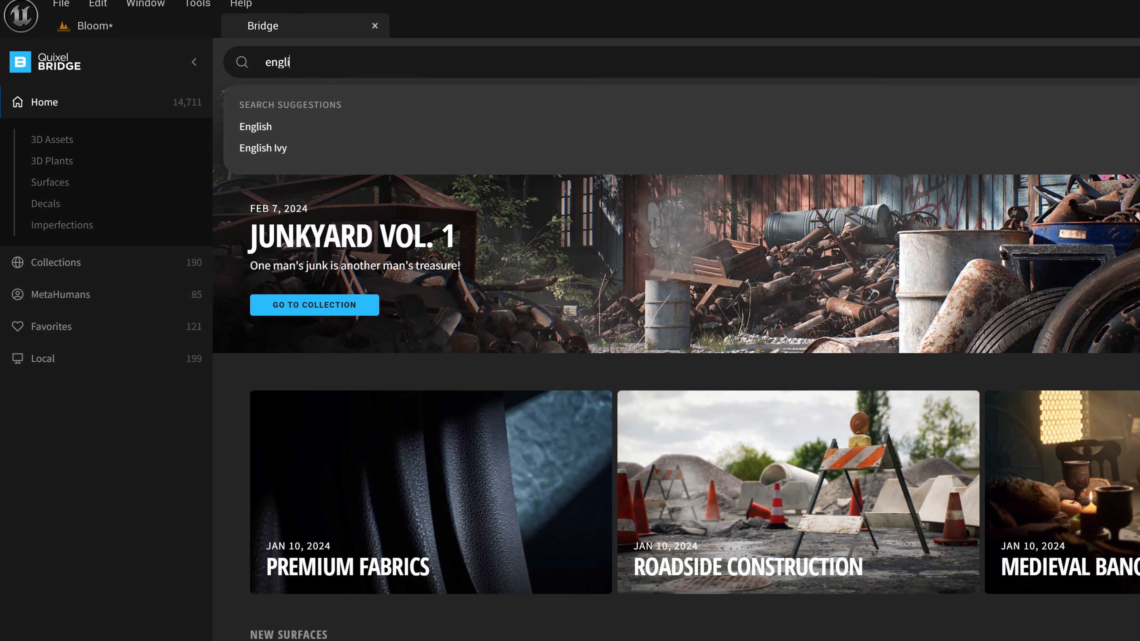
pyautogui.write('sh ivy')
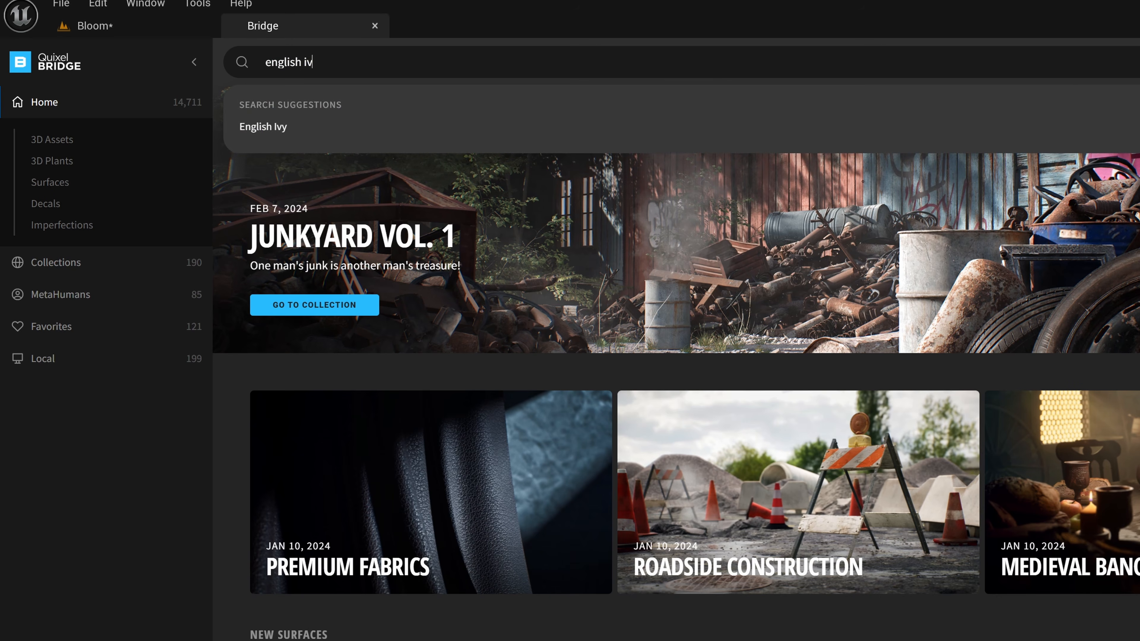
pyautogui.press('Return')
pyautogui.click(225, 164)
pyautogui.click(964, 623)
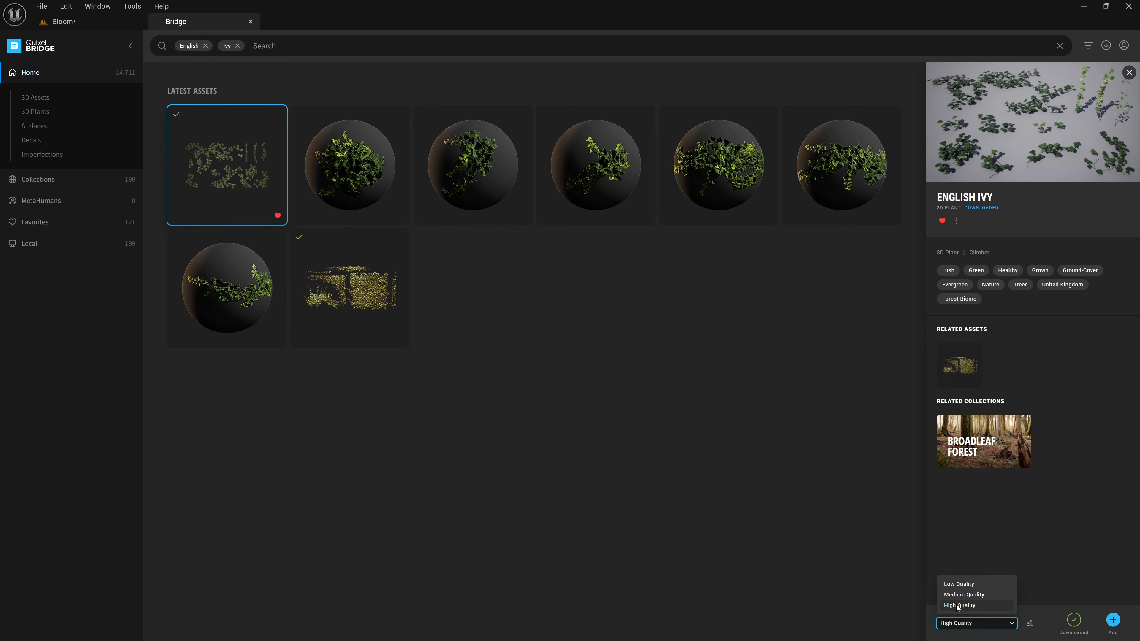
pyautogui.click(958, 607)
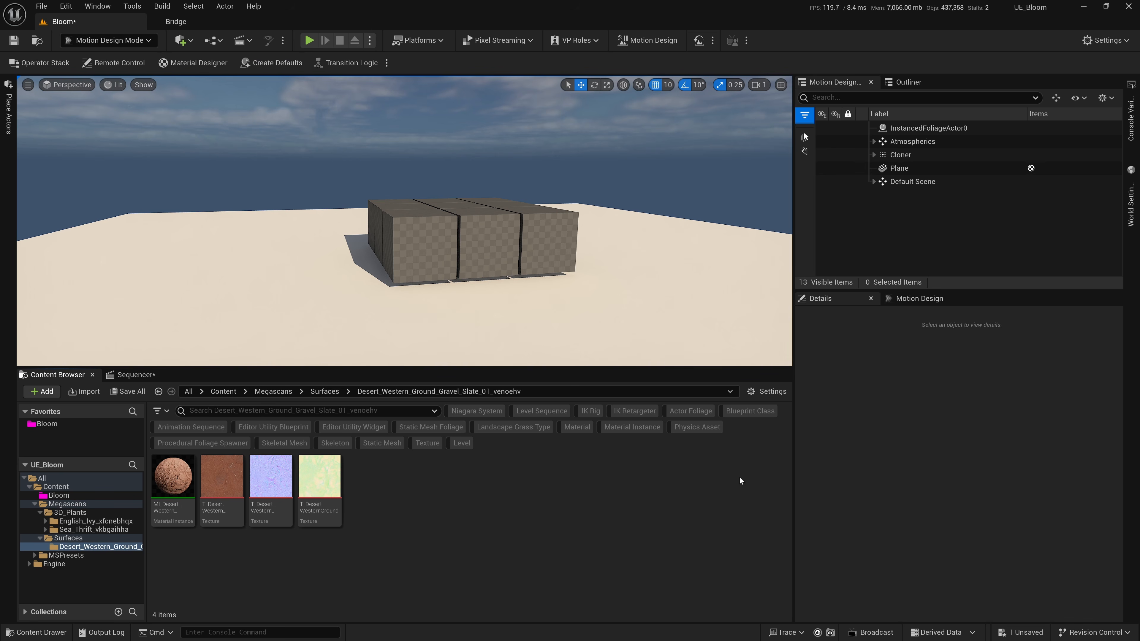
# Look through the imported English Ivy, Sea Thrift and Desert Western Ground folders, and the Bloom and Megascans folders.
pyautogui.click(94, 521)
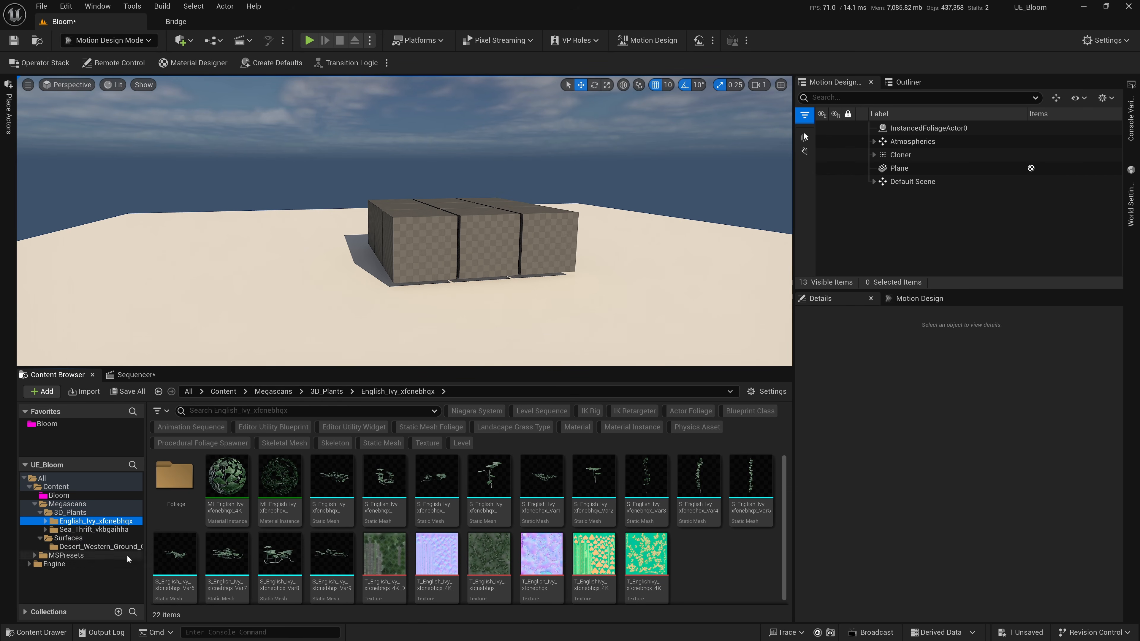
pyautogui.click(100, 531)
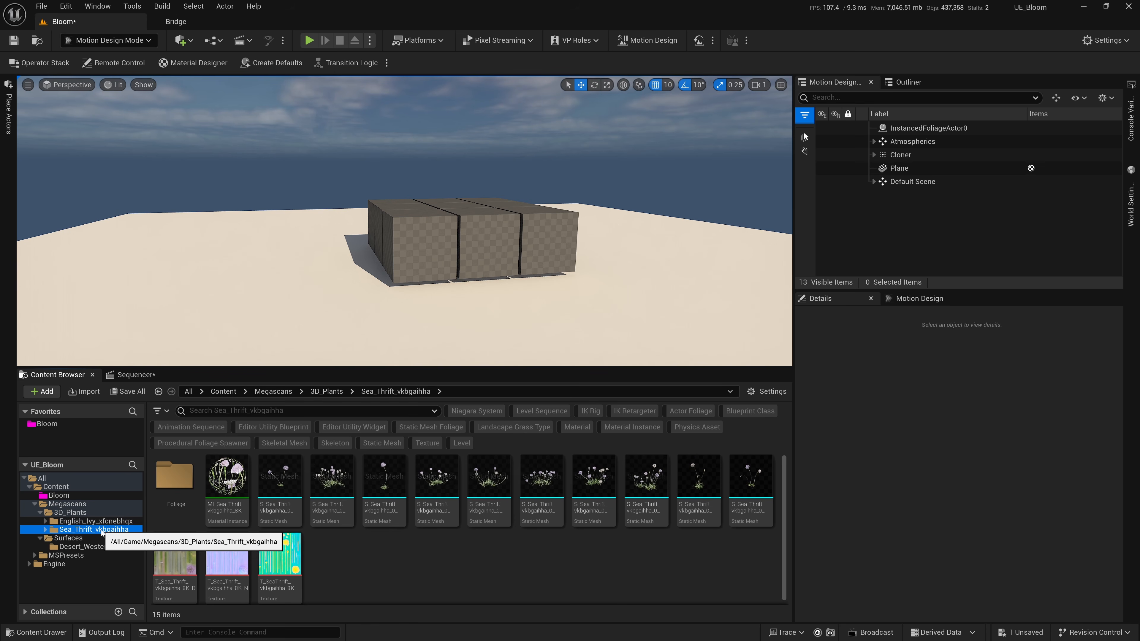
pyautogui.click(99, 546)
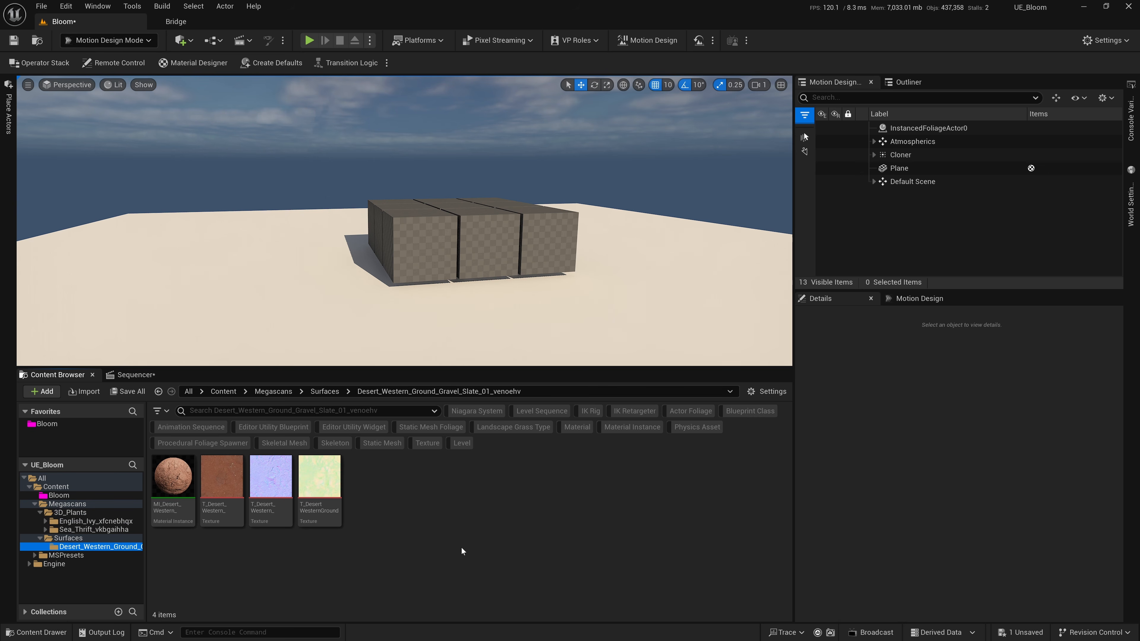
pyautogui.keyDown('ctrl'); pyautogui.scroll(2, 462, 548); pyautogui.keyUp('ctrl')
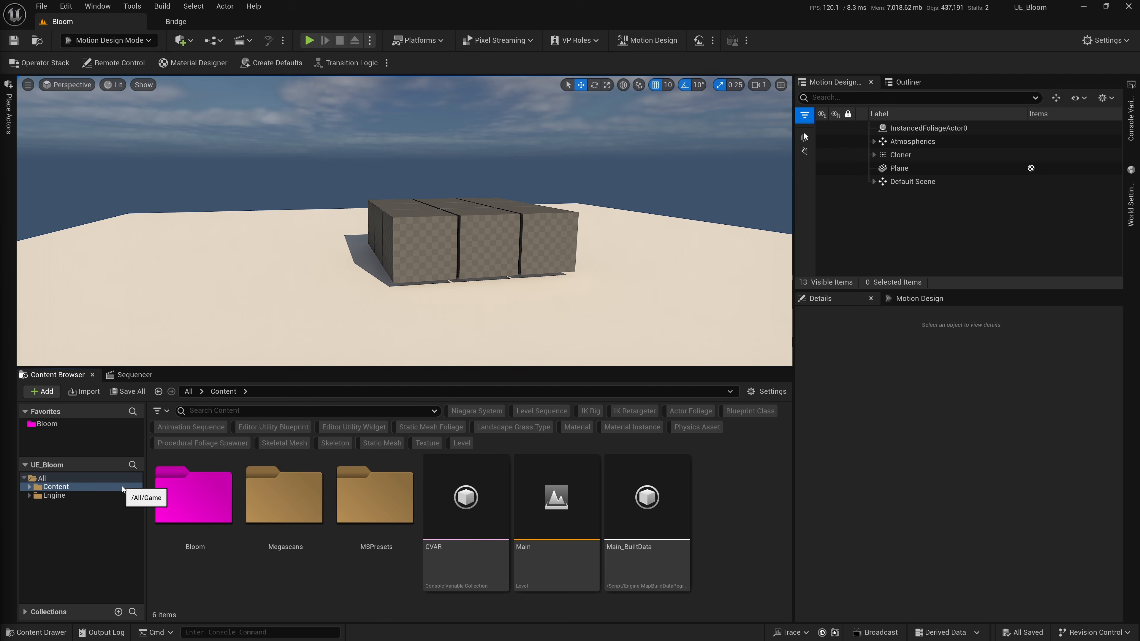
pyautogui.click(59, 423)
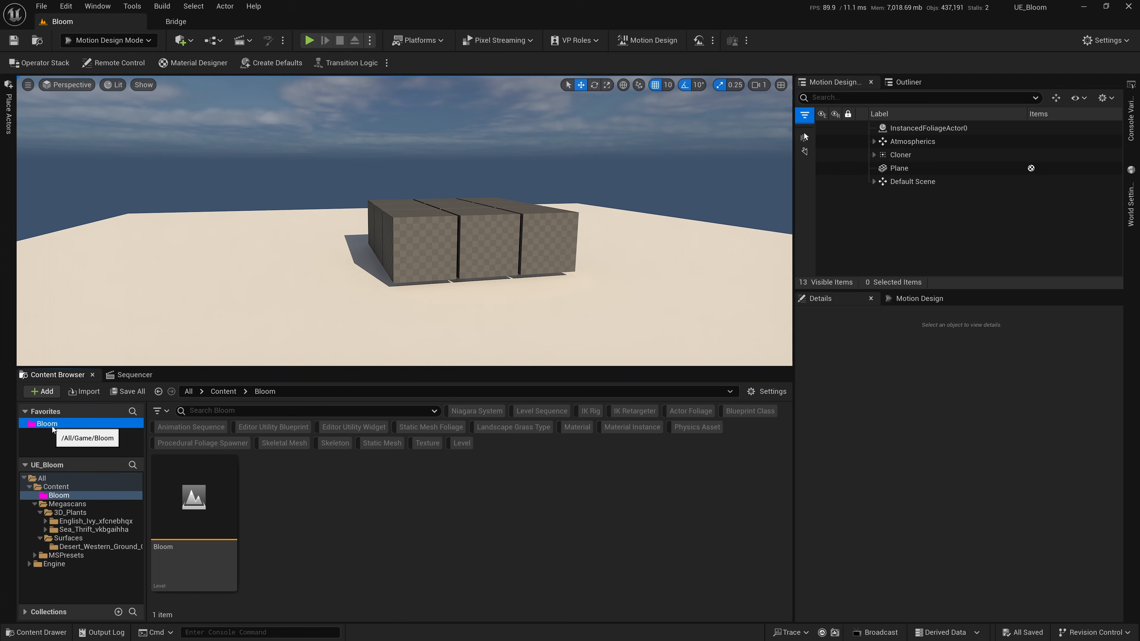
pyautogui.click(72, 504)
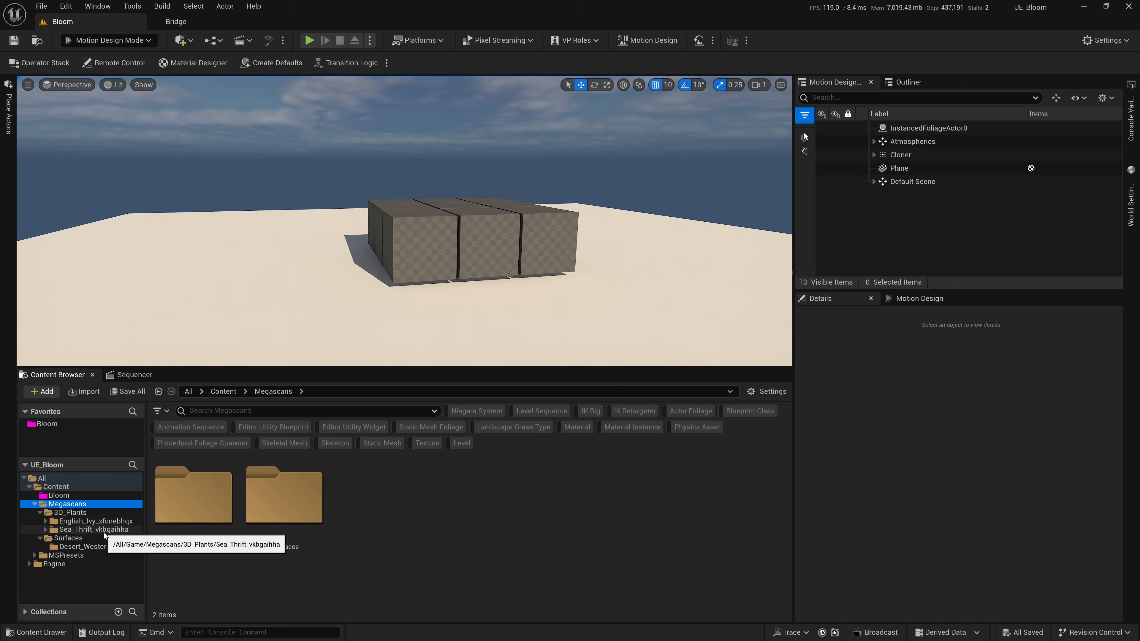
# Place the Sea Thrift static meshes Var1, Var4, Var6 and Var7 in the level and parent them under the Cloner.
pyautogui.click(103, 531)
pyautogui.keyDown('ctrl'); pyautogui.scroll(-2, 383, 547); pyautogui.keyUp('ctrl')
pyautogui.click(332, 487)
pyautogui.keyDown('ctrl'); pyautogui.click(489, 488); pyautogui.keyUp('ctrl')
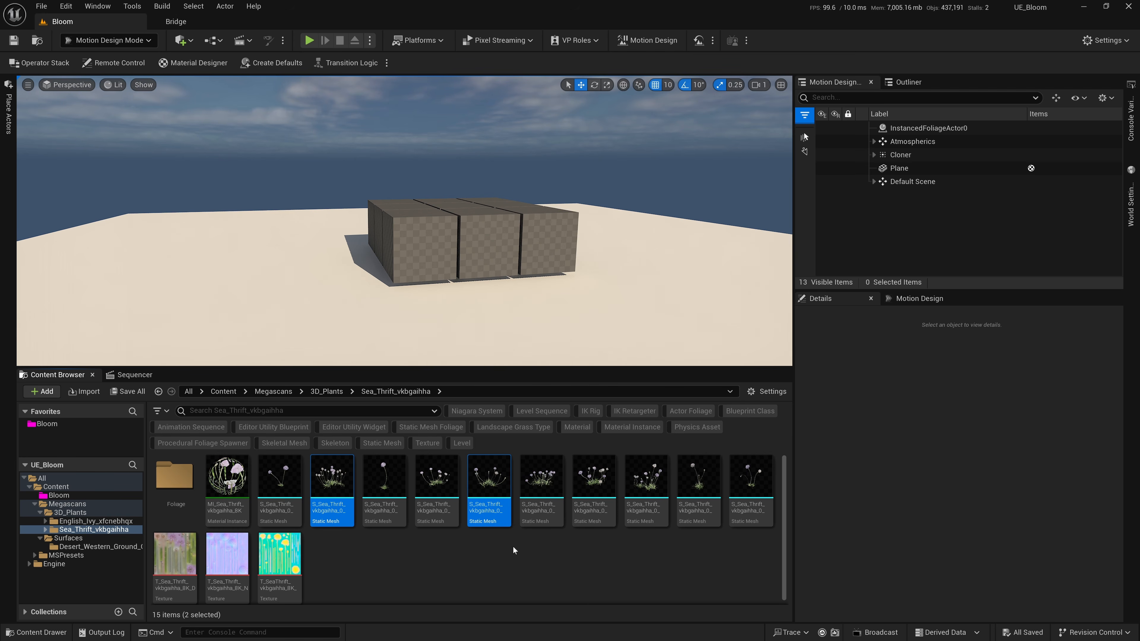
pyautogui.keyDown('ctrl'); pyautogui.click(602, 490); pyautogui.keyUp('ctrl')
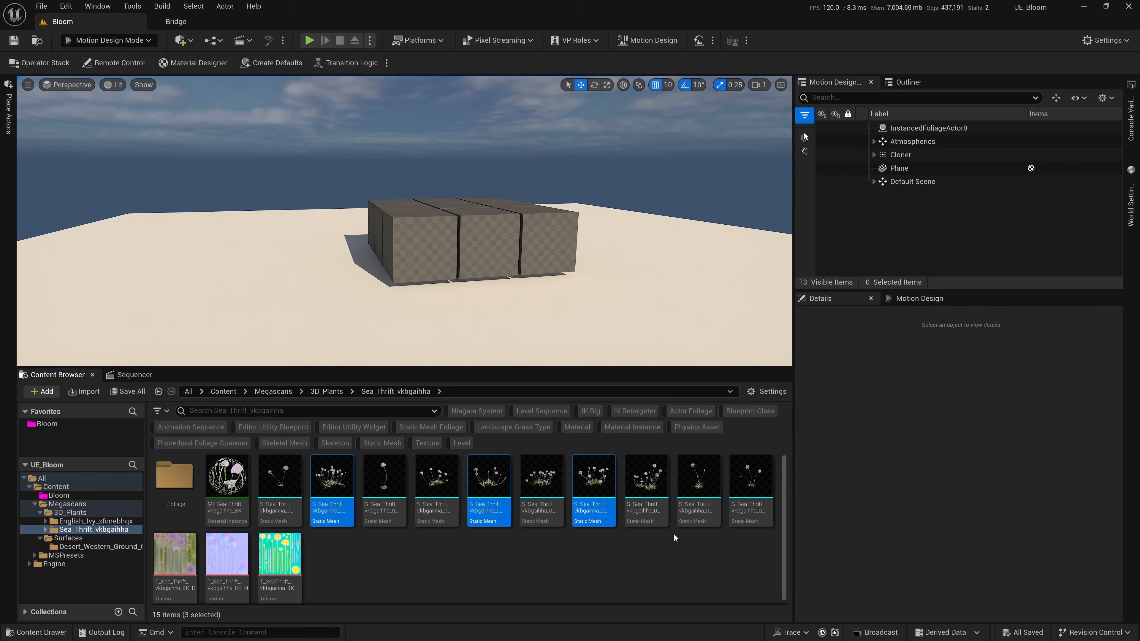
pyautogui.keyDown('ctrl'); pyautogui.click(656, 502); pyautogui.keyUp('ctrl')
pyautogui.moveTo(660, 503); pyautogui.dragTo(481, 272)
pyautogui.moveTo(265, 263); pyautogui.dragTo(907, 89)
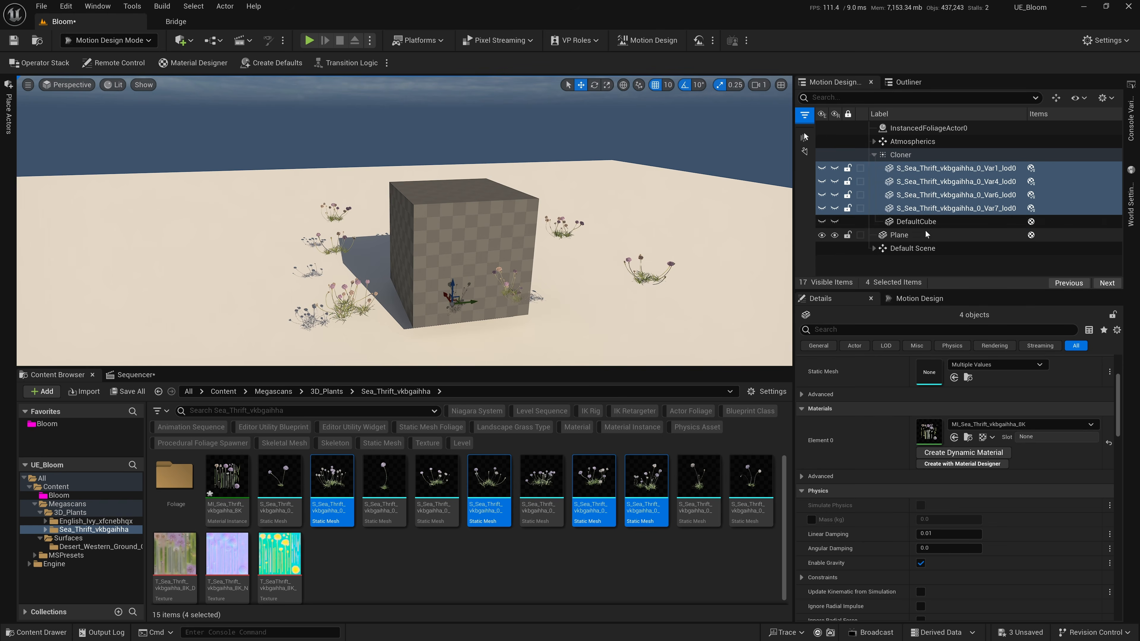
# Delete the DefaultCube from the Cloner, accepting that its references are broken.
pyautogui.click(943, 222)
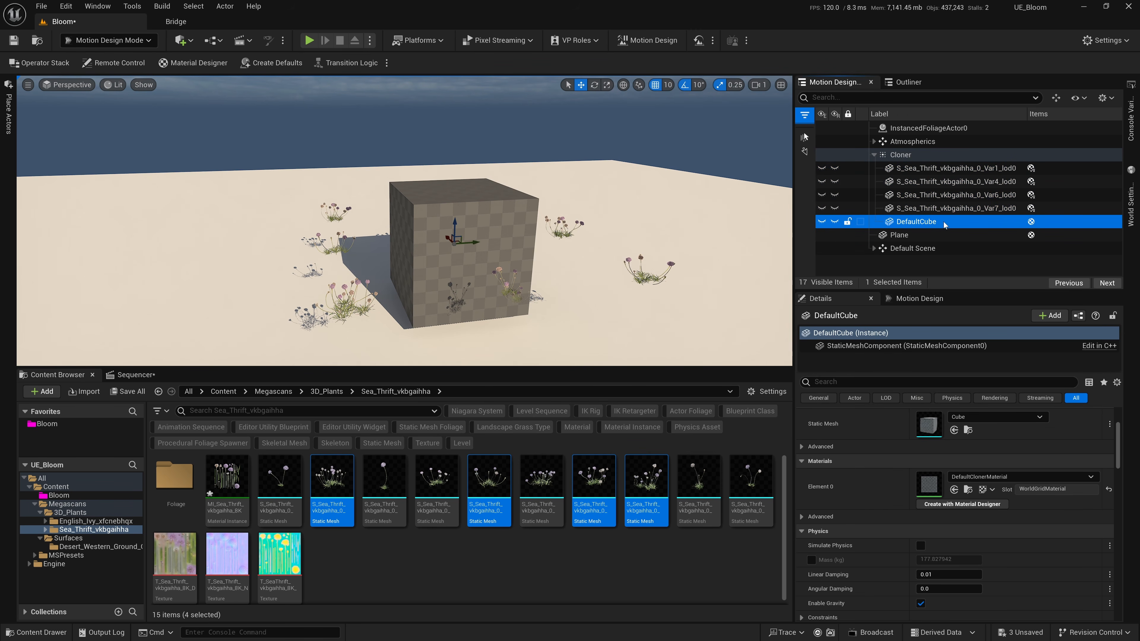
pyautogui.press('Delete')
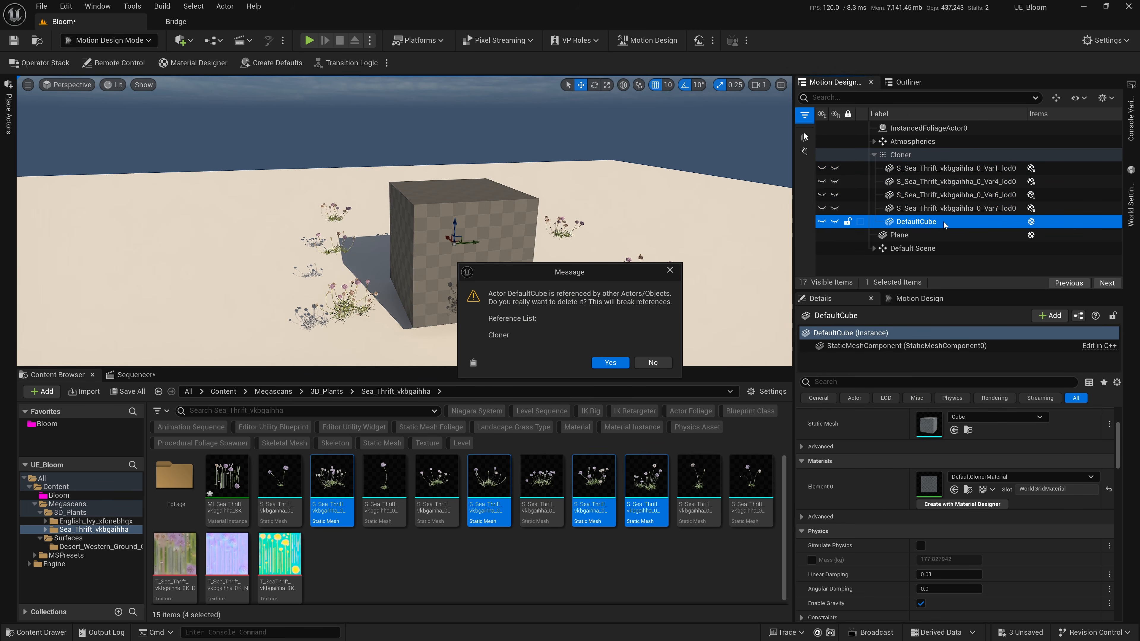
pyautogui.click(610, 363)
# Set the Cloner's Count X and Count Y to 100 in its Grid layout.
pyautogui.click(943, 168)
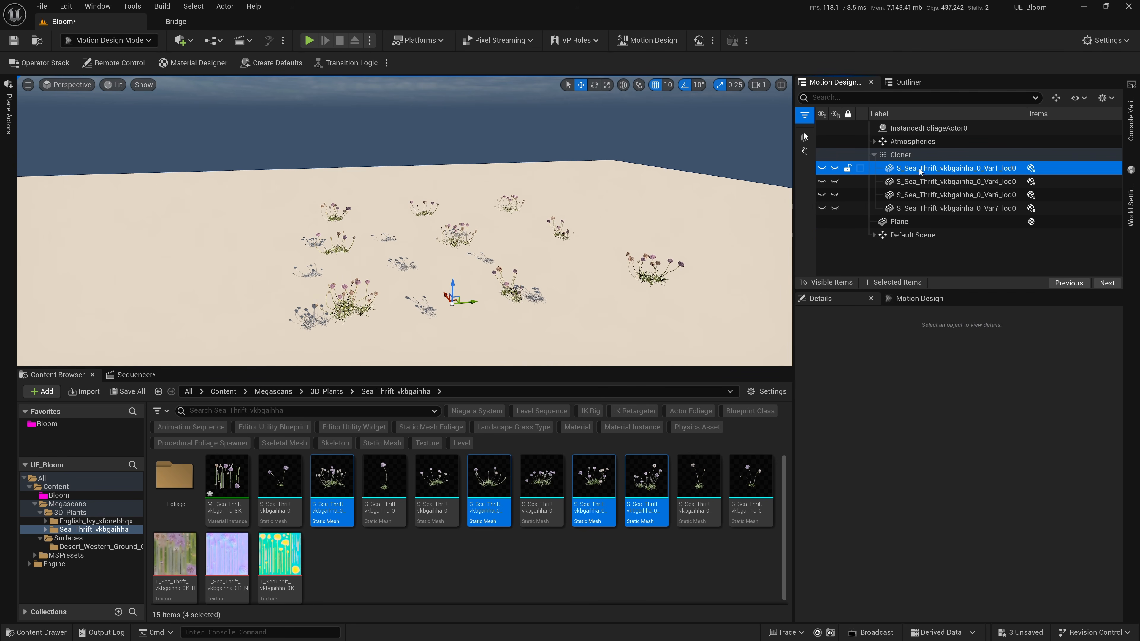
pyautogui.keyDown('shift'); pyautogui.click(918, 208); pyautogui.keyUp('shift')
pyautogui.click(906, 156)
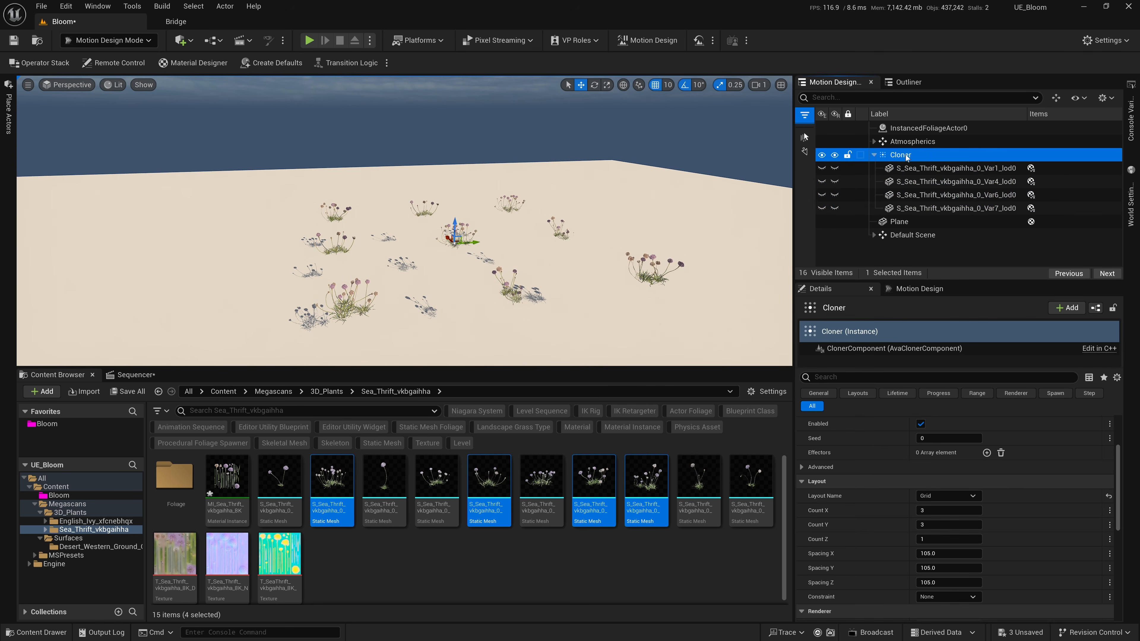
pyautogui.scroll(-3, 1031, 434)
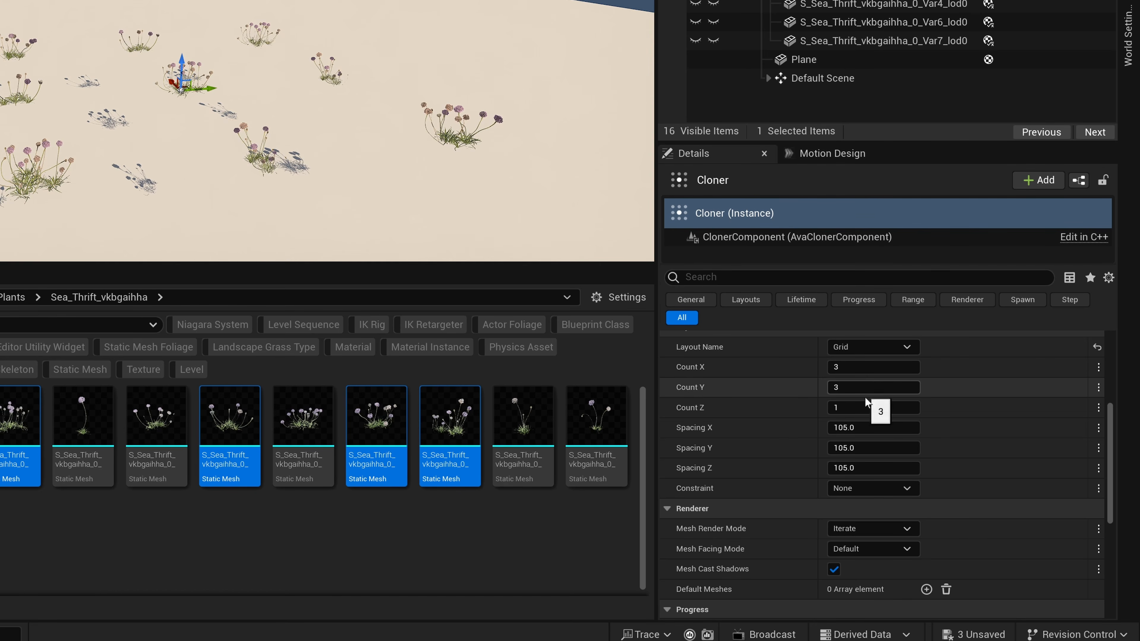
pyautogui.click(858, 370)
pyautogui.write('100')
pyautogui.press('Tab')
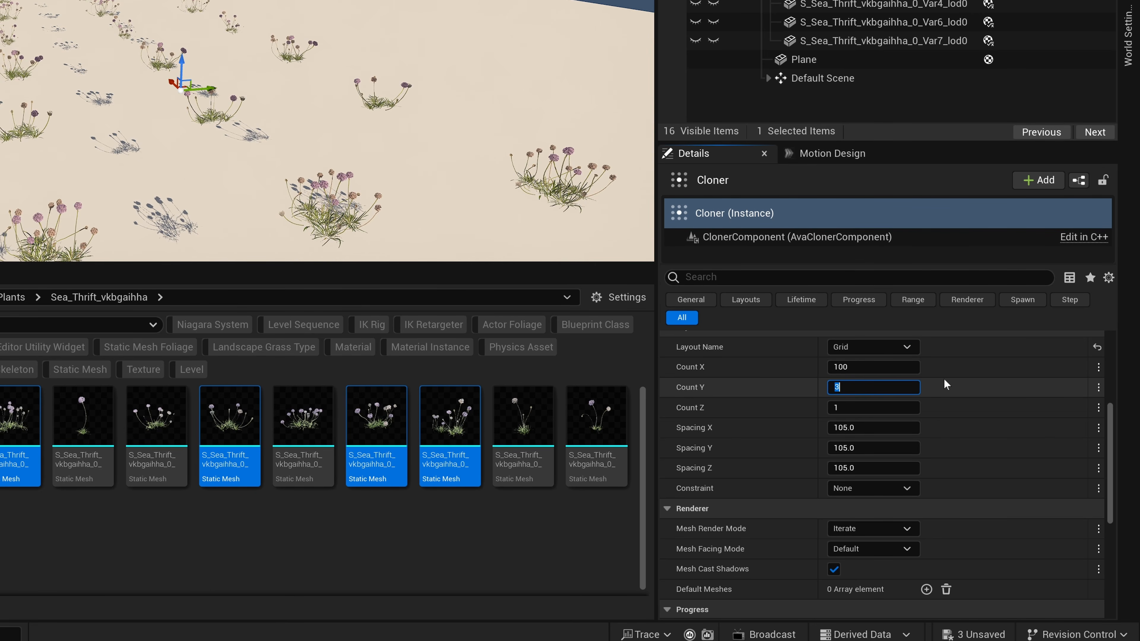
pyautogui.write('100')
pyautogui.press('Tab')
pyautogui.press('Tab')
pyautogui.press('Tab')
pyautogui.press('Tab')
# Set the Cloner's Spacing X, Spacing Y and Spacing Z to 2.0.
pyautogui.write('2')
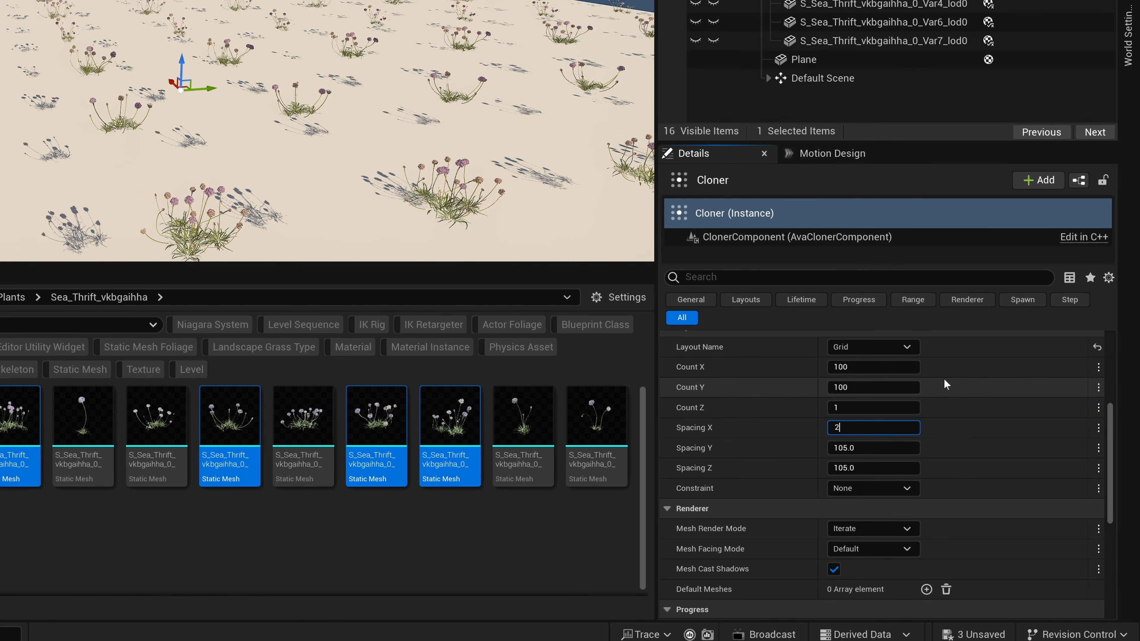
pyautogui.press('Tab')
pyautogui.press('Tab')
pyautogui.write('2')
pyautogui.press('Tab')
pyautogui.press('Tab')
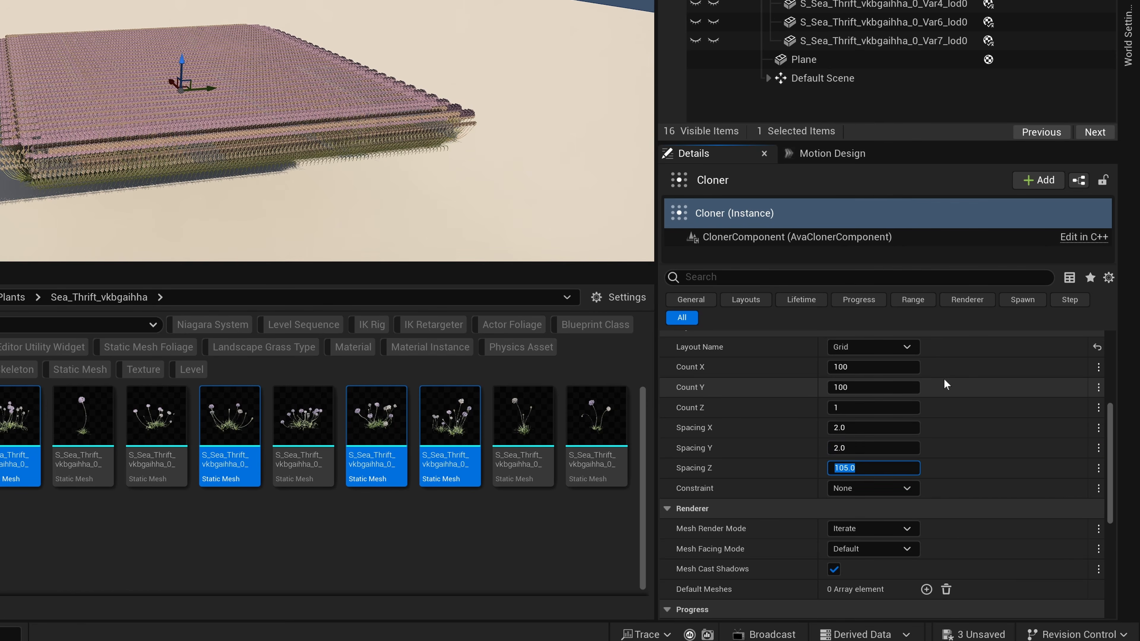
pyautogui.write('2')
pyautogui.press('Return')
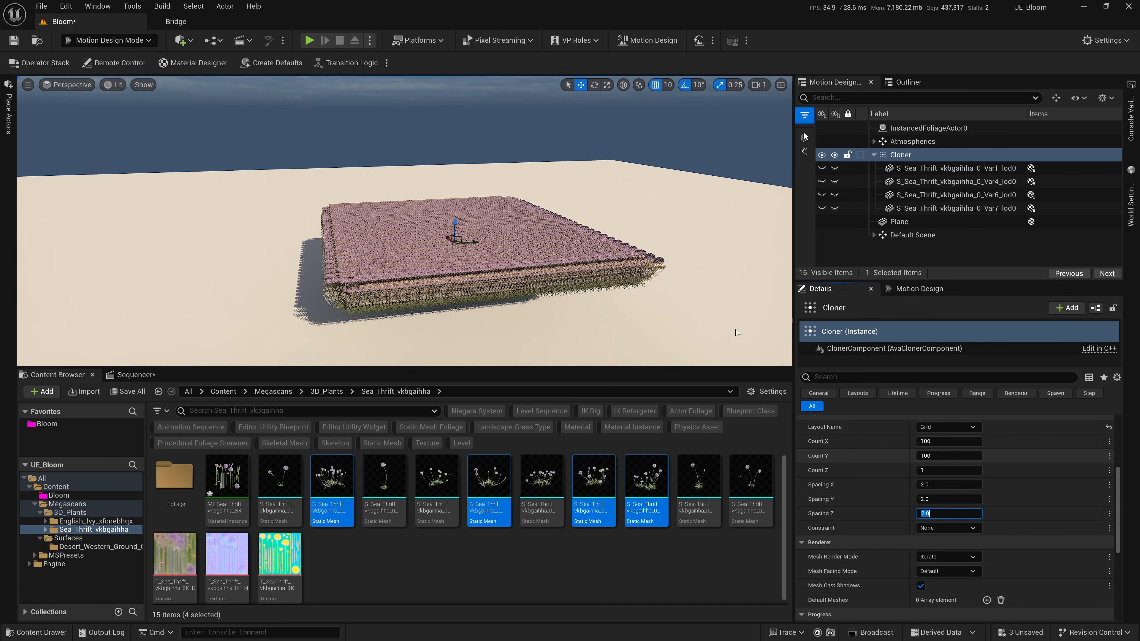
# Lower the Cloner along the vertical axis to bring the plants down to the ground plane.
pyautogui.moveTo(463, 252); pyautogui.dragTo(556, 288, button='right')
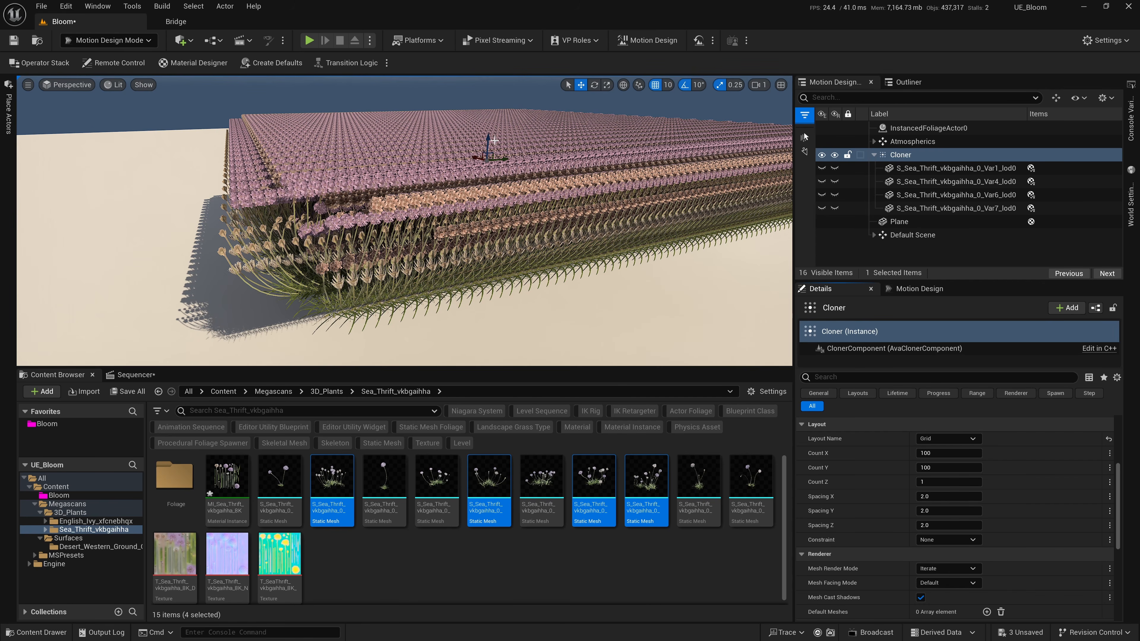
pyautogui.moveTo(487, 139); pyautogui.dragTo(486, 162)
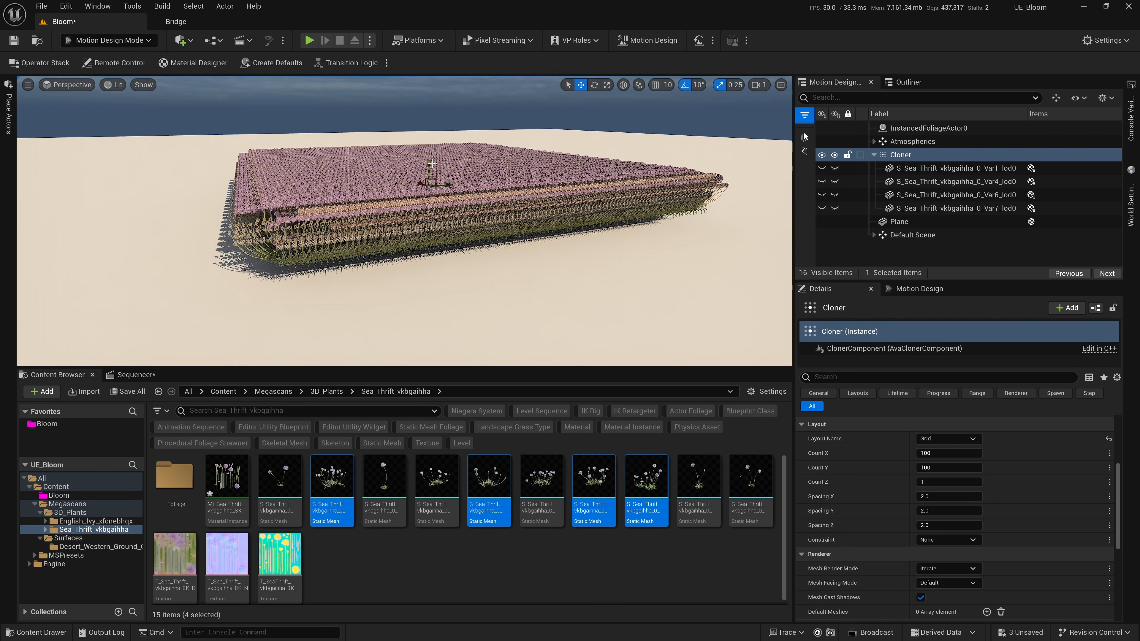
pyautogui.moveTo(430, 163); pyautogui.dragTo(430, 180)
# Set the Cloner's Mesh Render Mode to Random and its Seed to 37.
pyautogui.scroll(-3, 830, 472)
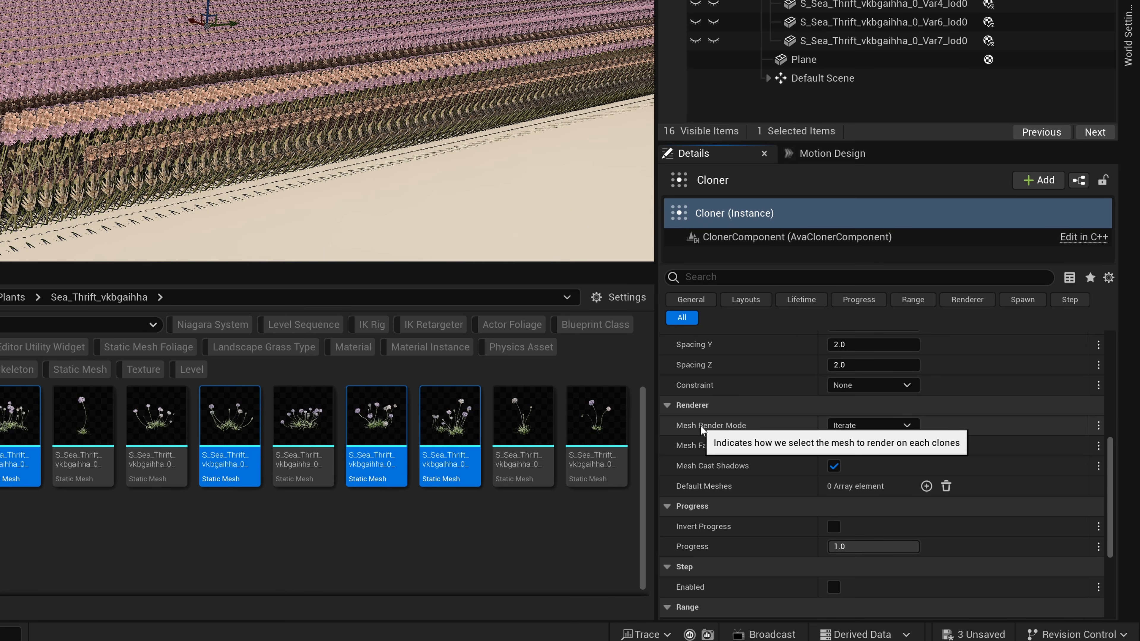
pyautogui.click(859, 427)
pyautogui.click(848, 454)
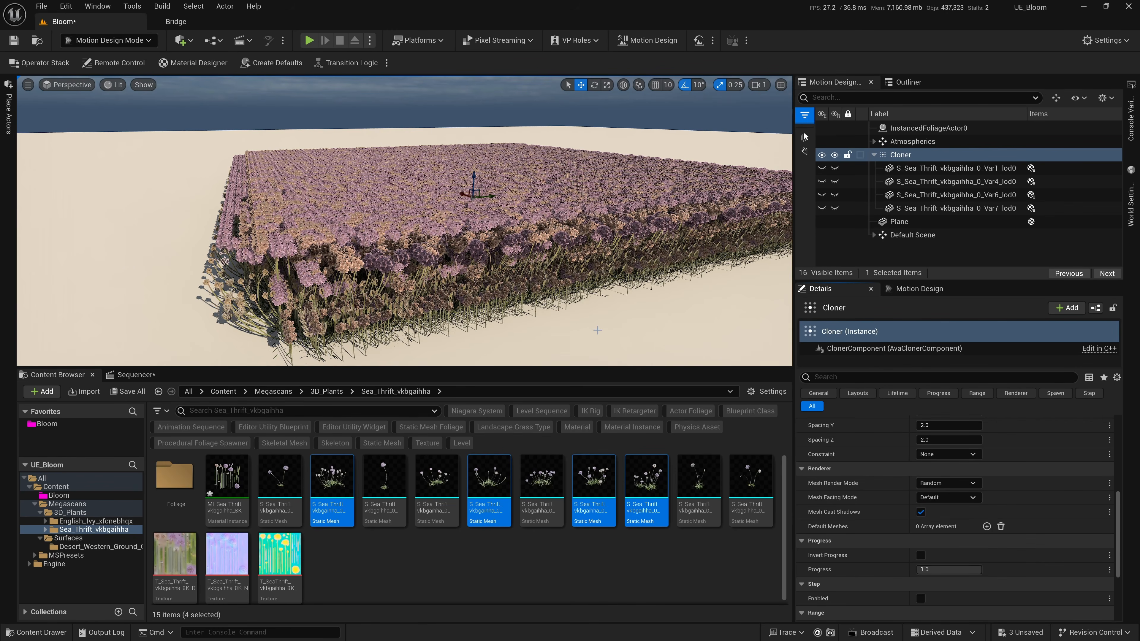
pyautogui.moveTo(597, 330); pyautogui.dragTo(593, 357, button='right')
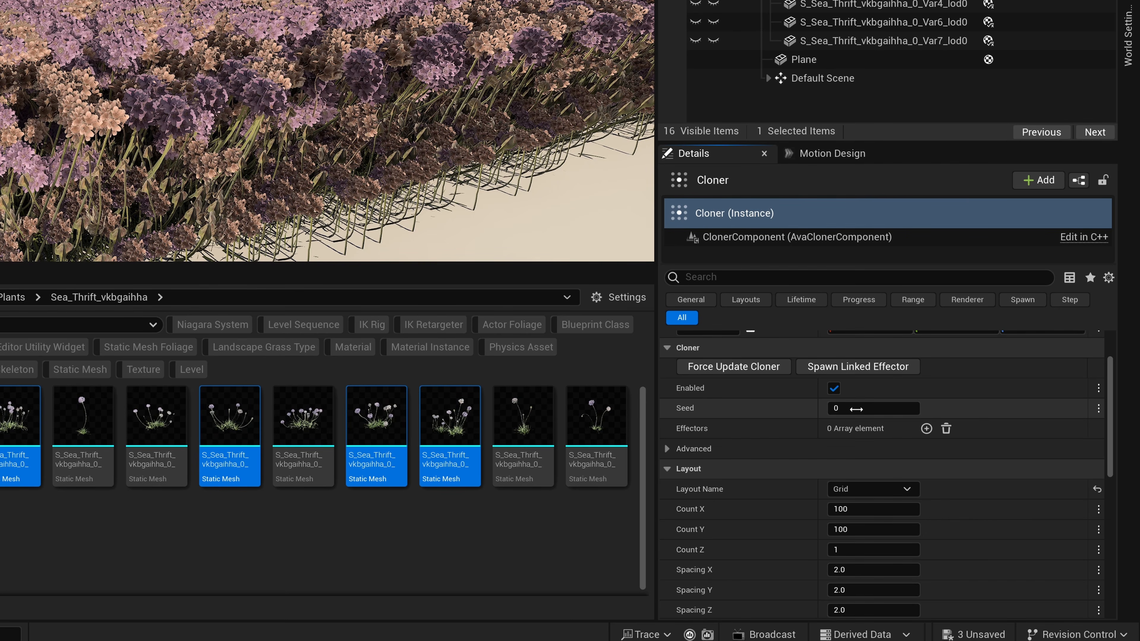
pyautogui.click(857, 409)
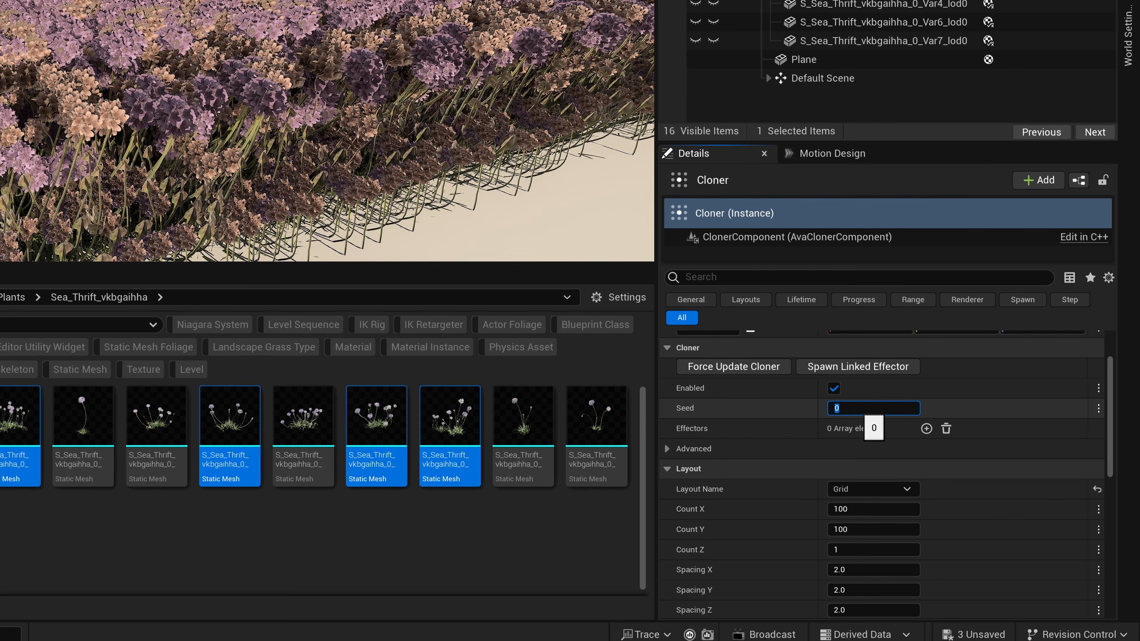
pyautogui.press('Return')
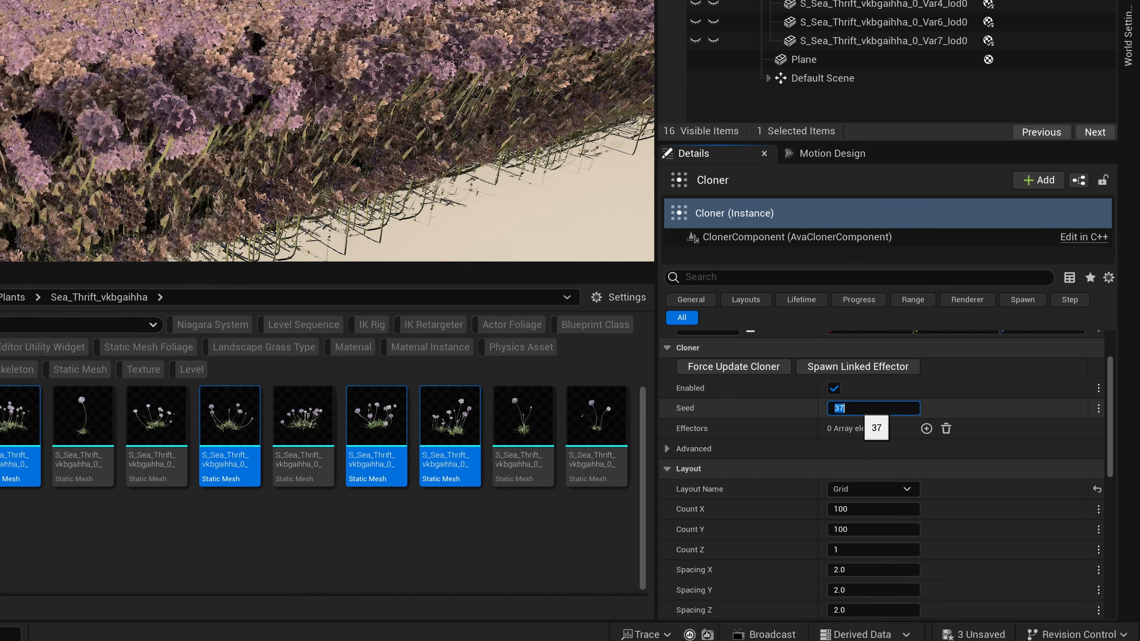
# Enable the Cloner's Range and try a Z RotationMax of 270° before settling on 180°.
pyautogui.scroll(-10, 712, 476)
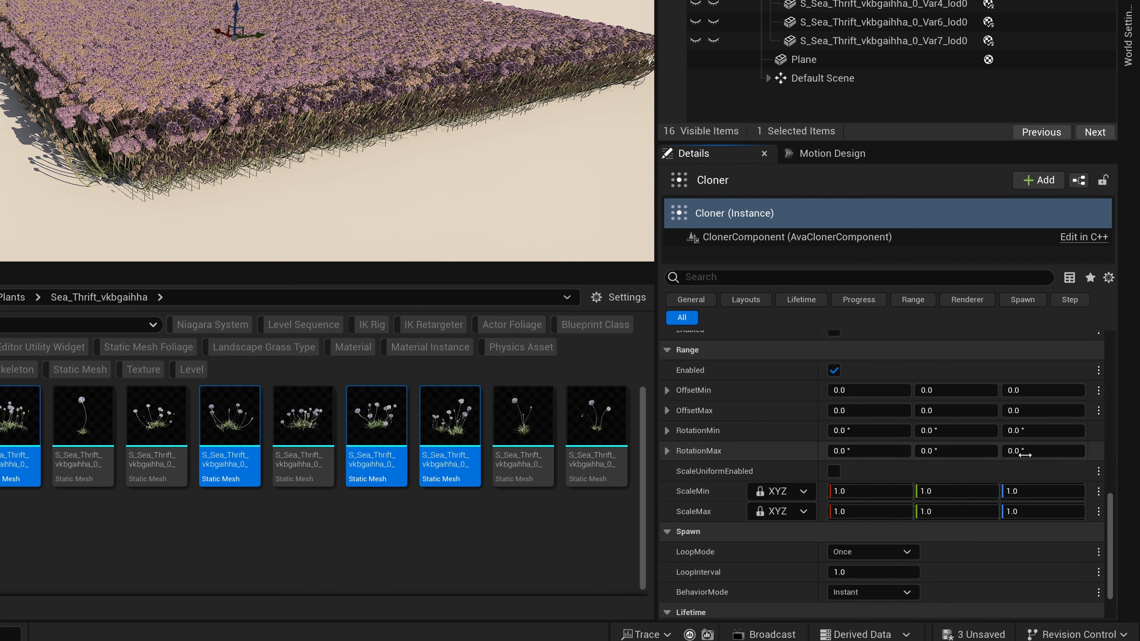
pyautogui.click(1087, 501)
pyautogui.write('270')
pyautogui.press('Return')
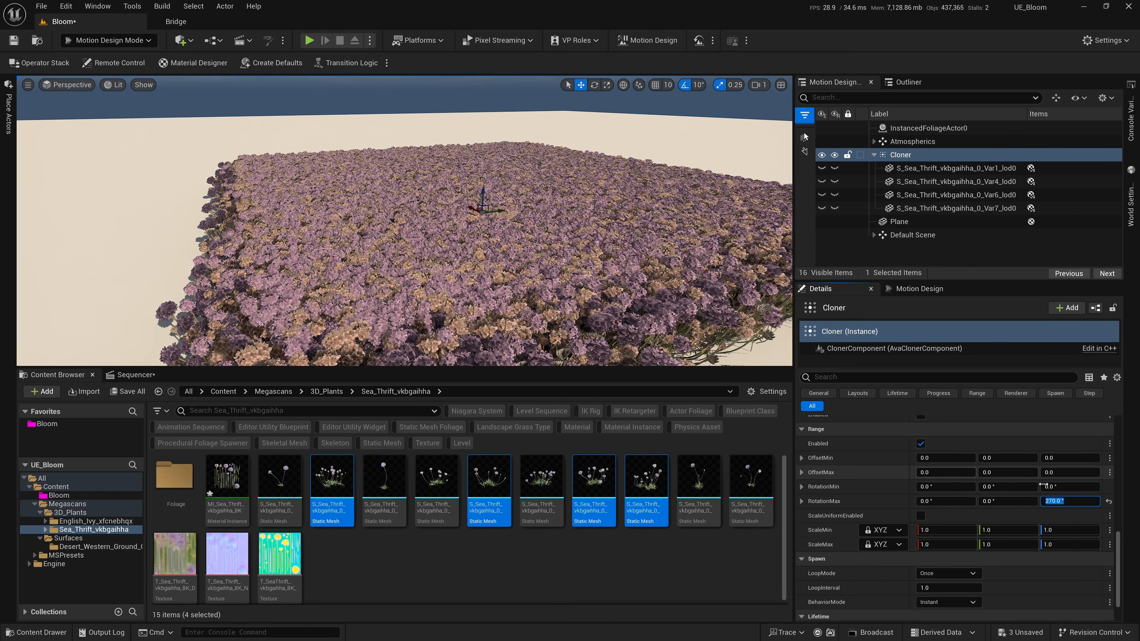
pyautogui.write('180')
pyautogui.press('Return')
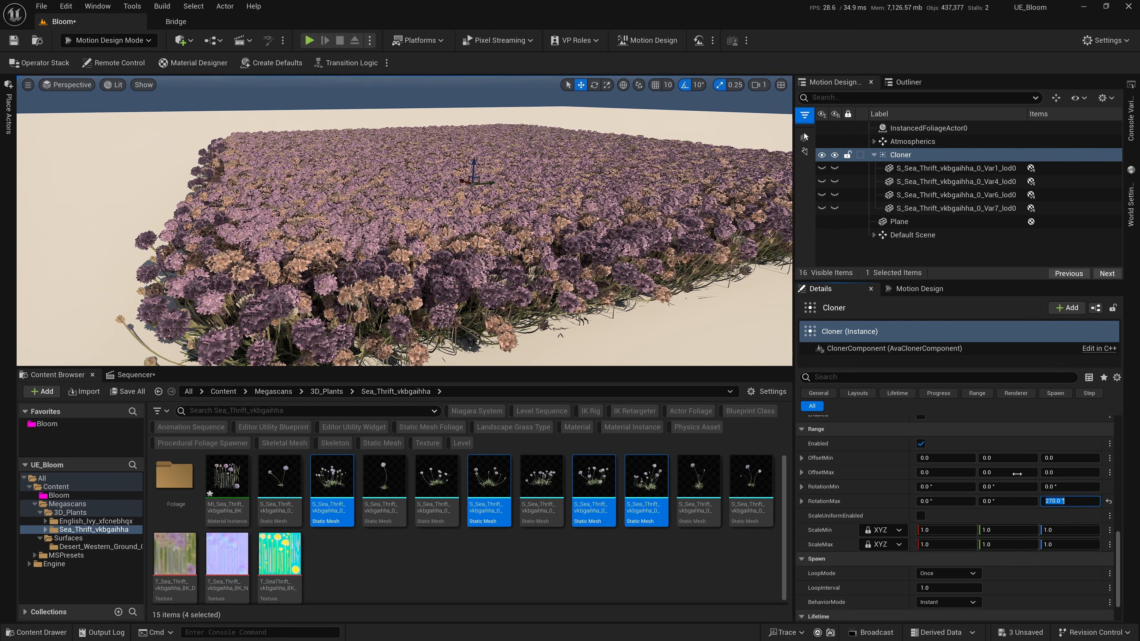
# Set the Cloner's Spacing X and Spacing Y to 5.0.
pyautogui.scroll(10, 1028, 494)
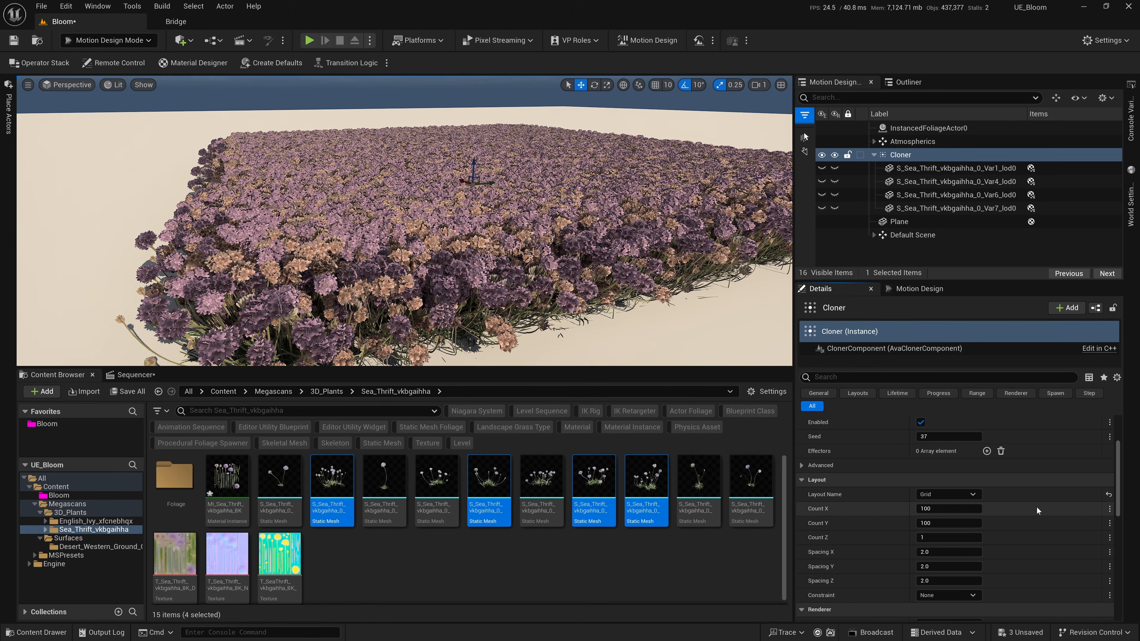
pyautogui.scroll(-1, 1036, 508)
pyautogui.click(960, 517)
pyautogui.press('Tab')
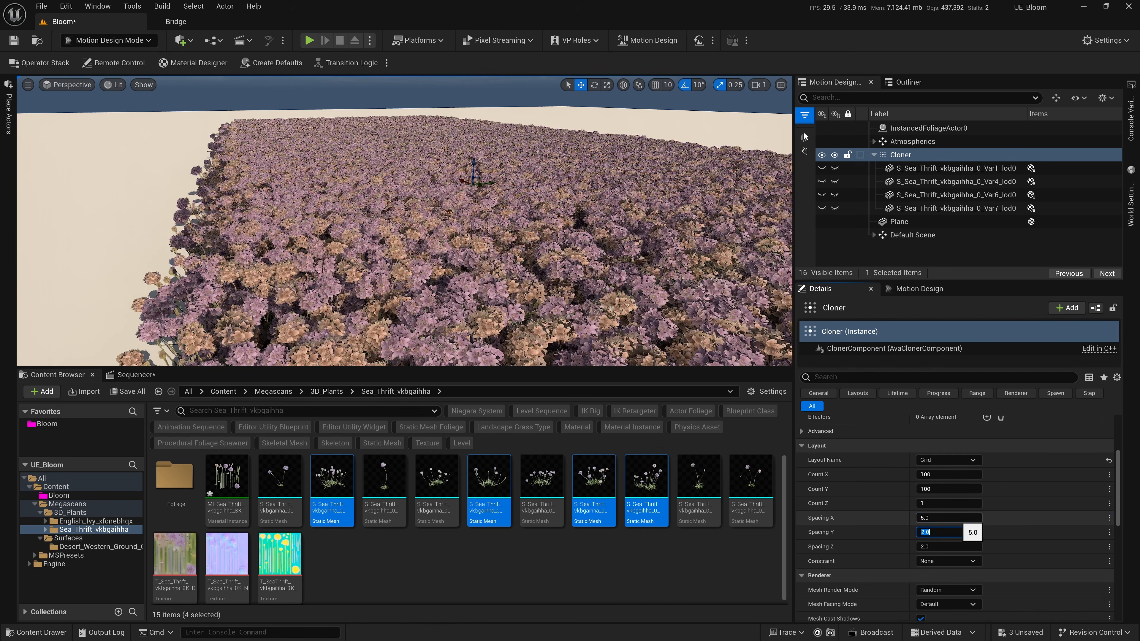
pyautogui.press('Return')
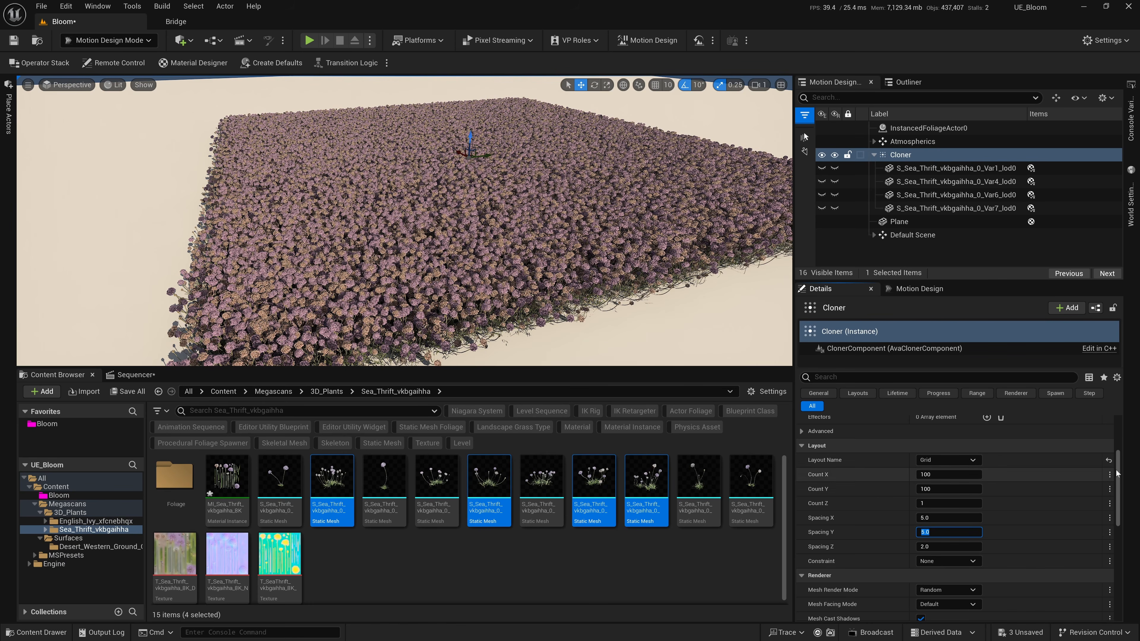
# Set the Cloner's layout Constraint to Texture and save the level.
pyautogui.moveTo(1119, 470)
pyautogui.mouseDown()
pyautogui.moveTo(1123, 436)
pyautogui.moveTo(1123, 455)
pyautogui.mouseUp()
pyautogui.moveTo(1123, 455); pyautogui.dragTo(1123, 464)
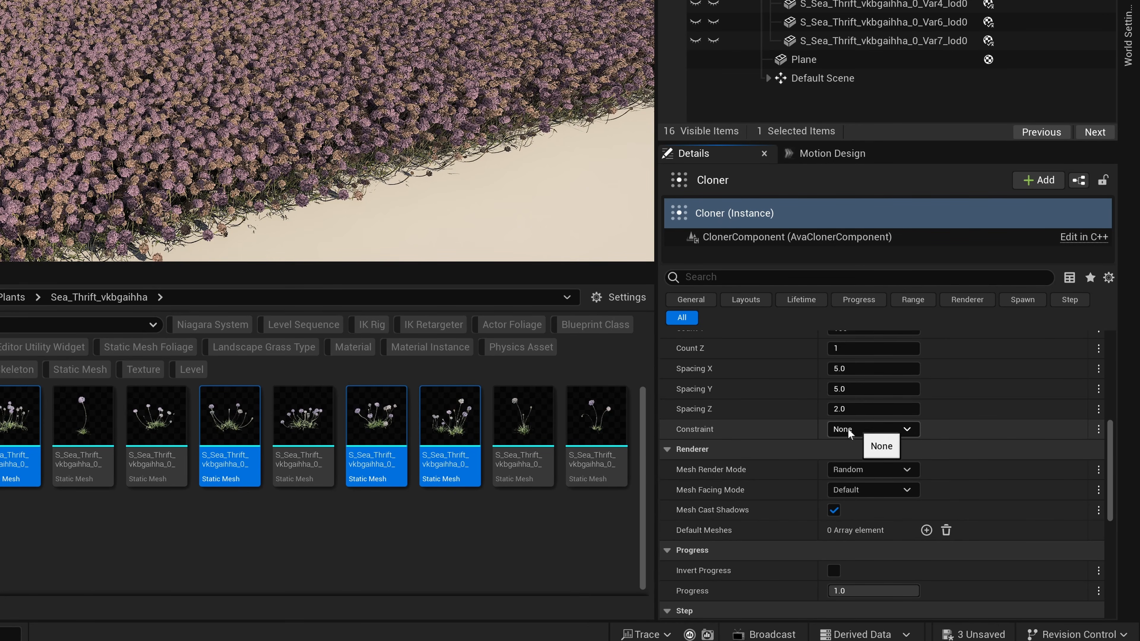
pyautogui.click(866, 430)
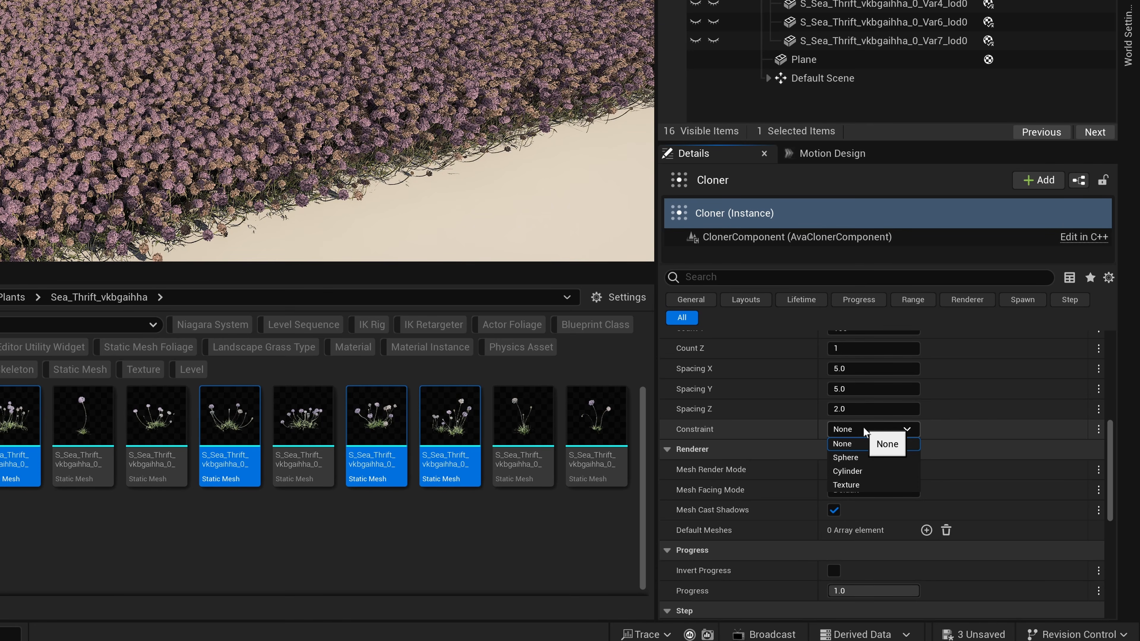
pyautogui.click(868, 485)
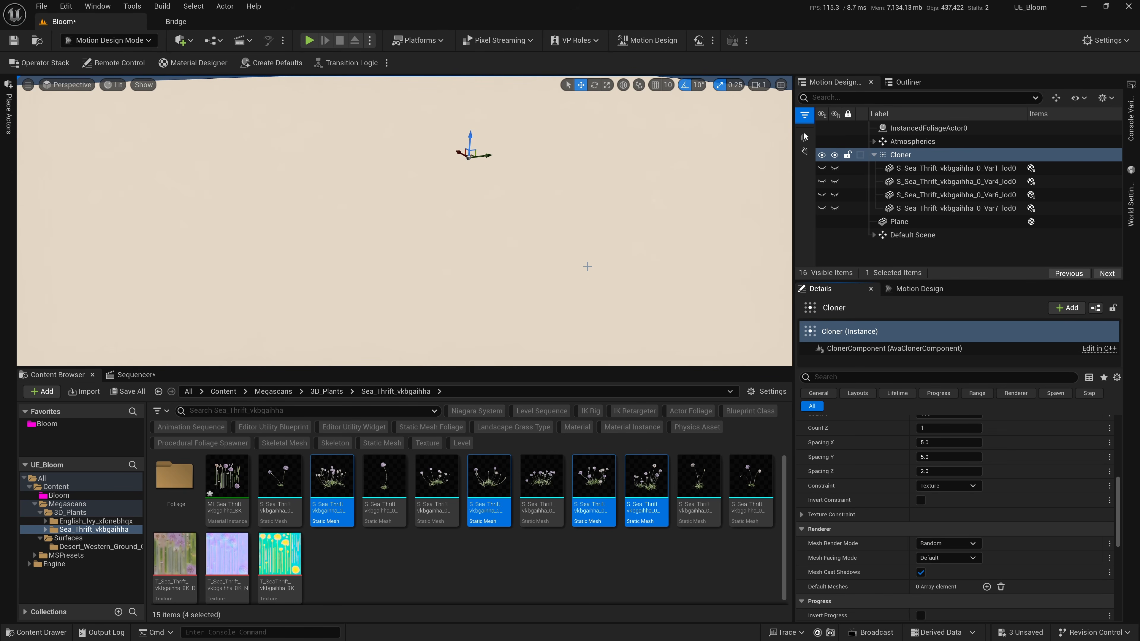
pyautogui.moveTo(587, 266); pyautogui.dragTo(586, 334, button='middle')
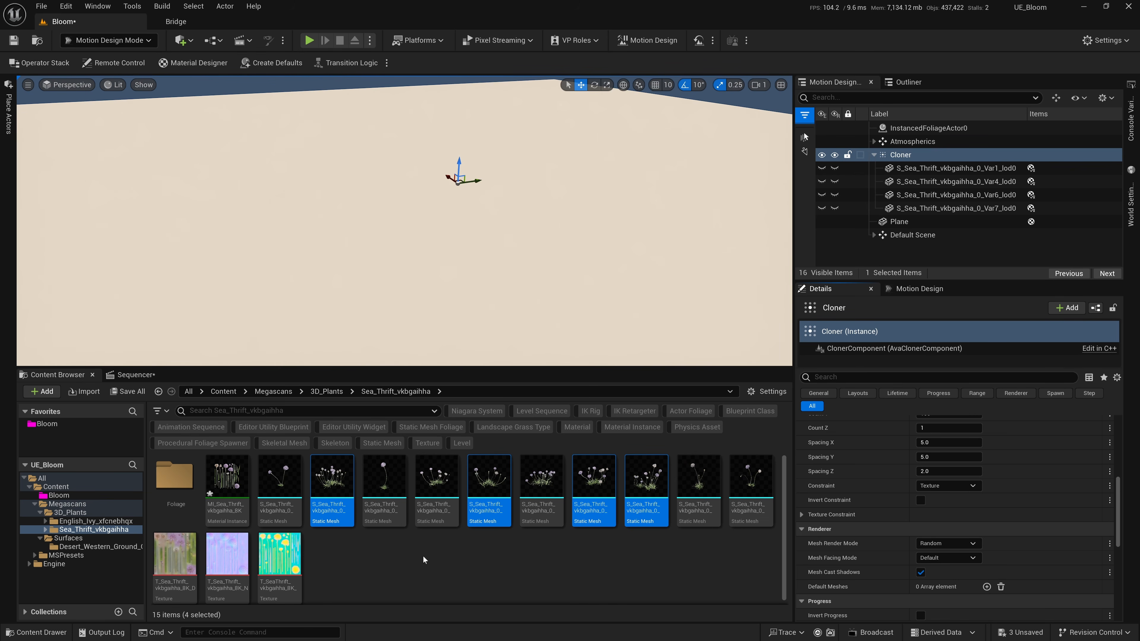
pyautogui.hotkey('ctrl', 's')
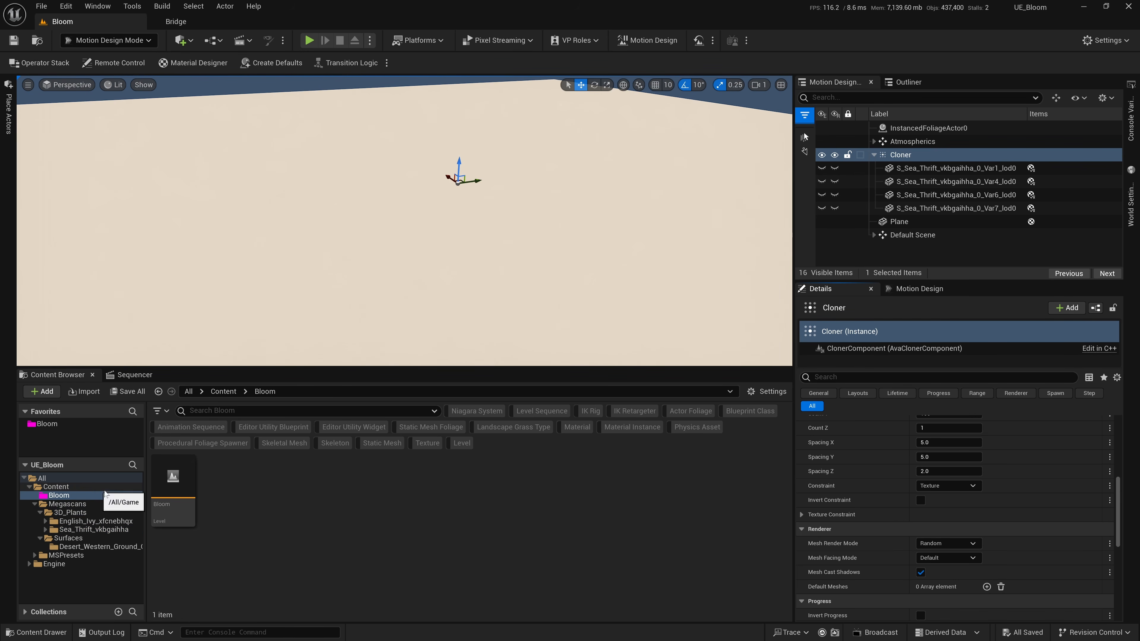
# Create a folder called Texture inside the Bloom content folder and open it.
pyautogui.rightClick(263, 502)
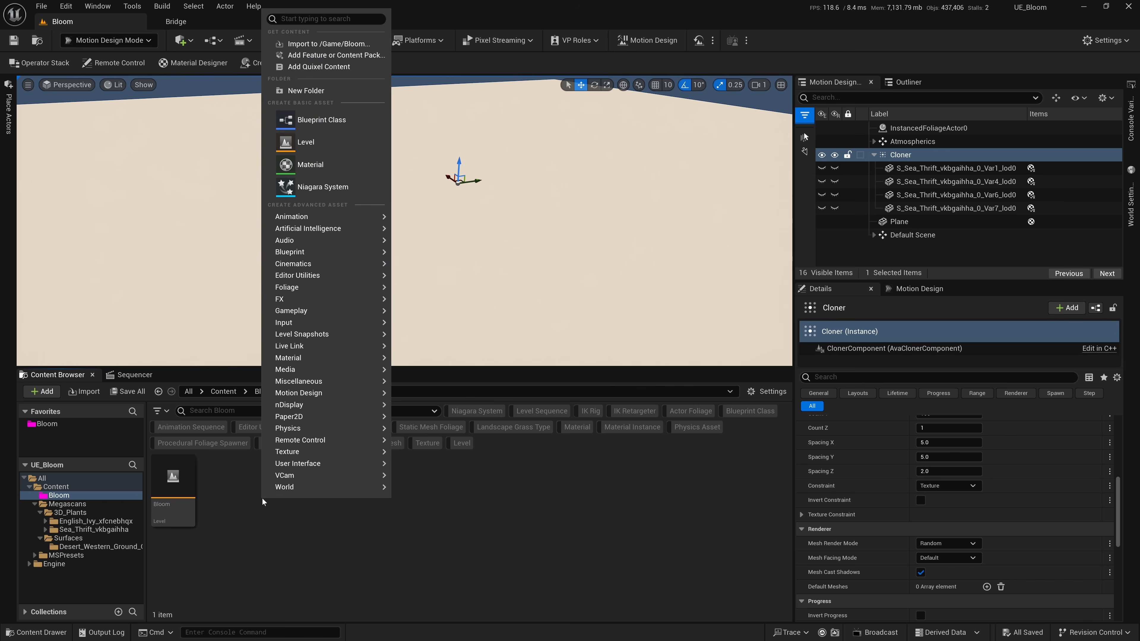
pyautogui.click(314, 94)
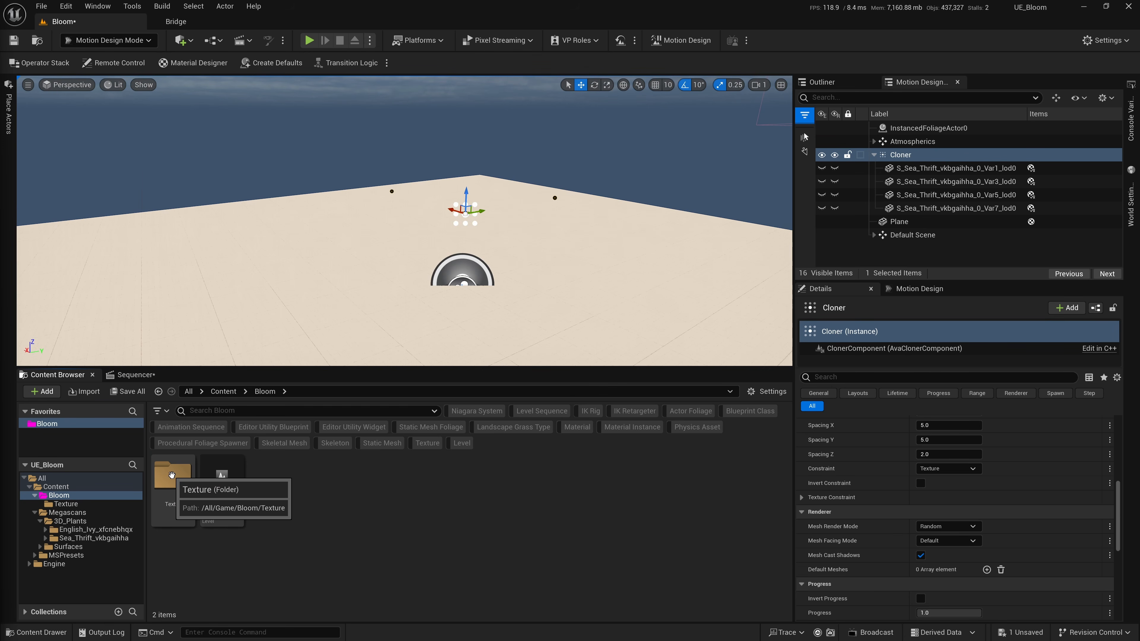
pyautogui.doubleClick(171, 476)
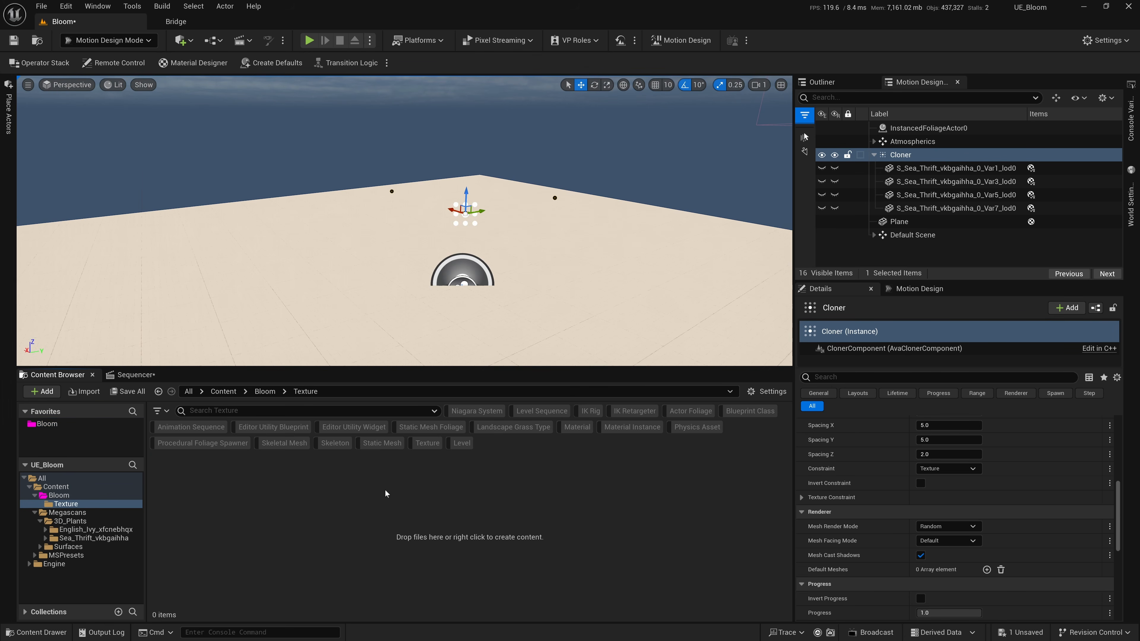
# Import the UE_Logo_for_MD image into the Texture folder and assign it as the Cloner's Texture Constraint texture.
pyautogui.click(84, 391)
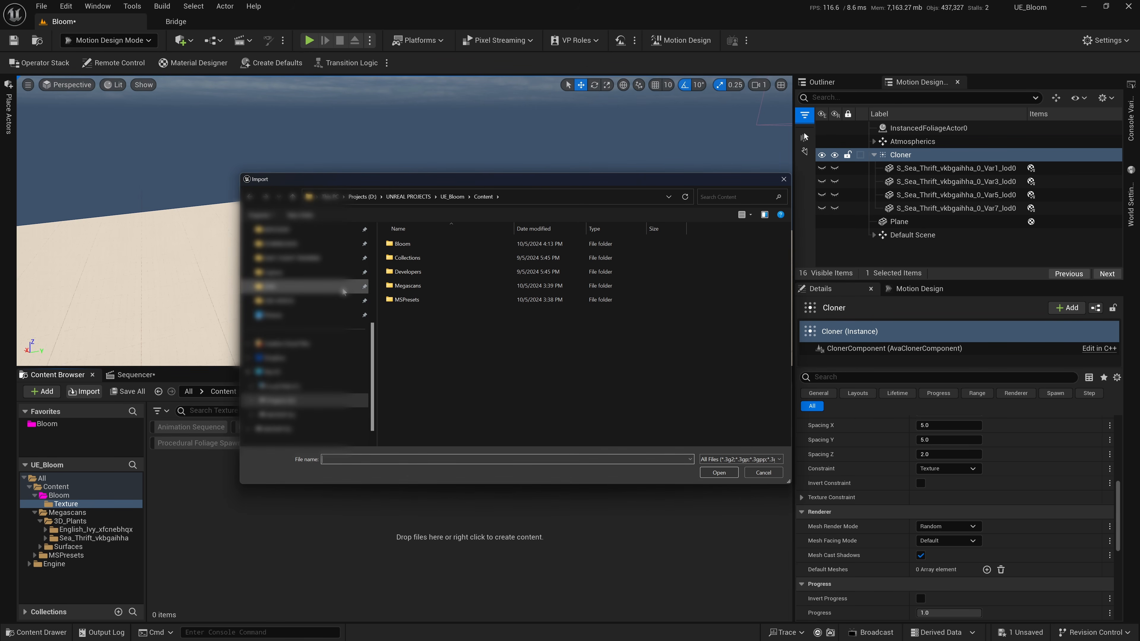
pyautogui.scroll(5, 344, 289)
pyautogui.click(339, 305)
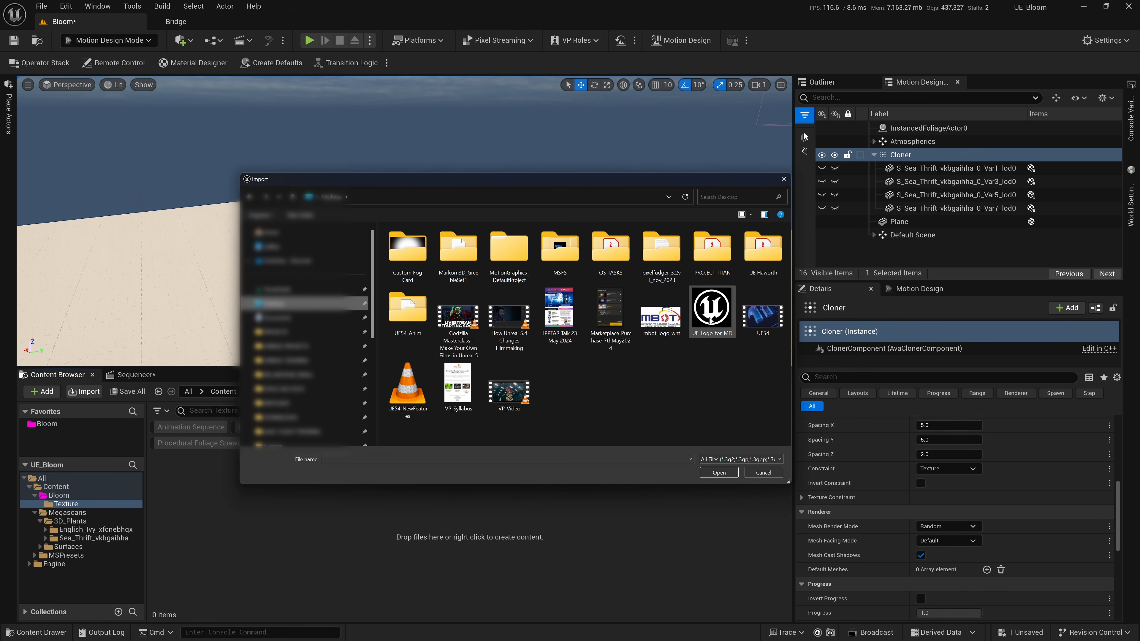
pyautogui.click(710, 321)
pyautogui.click(719, 472)
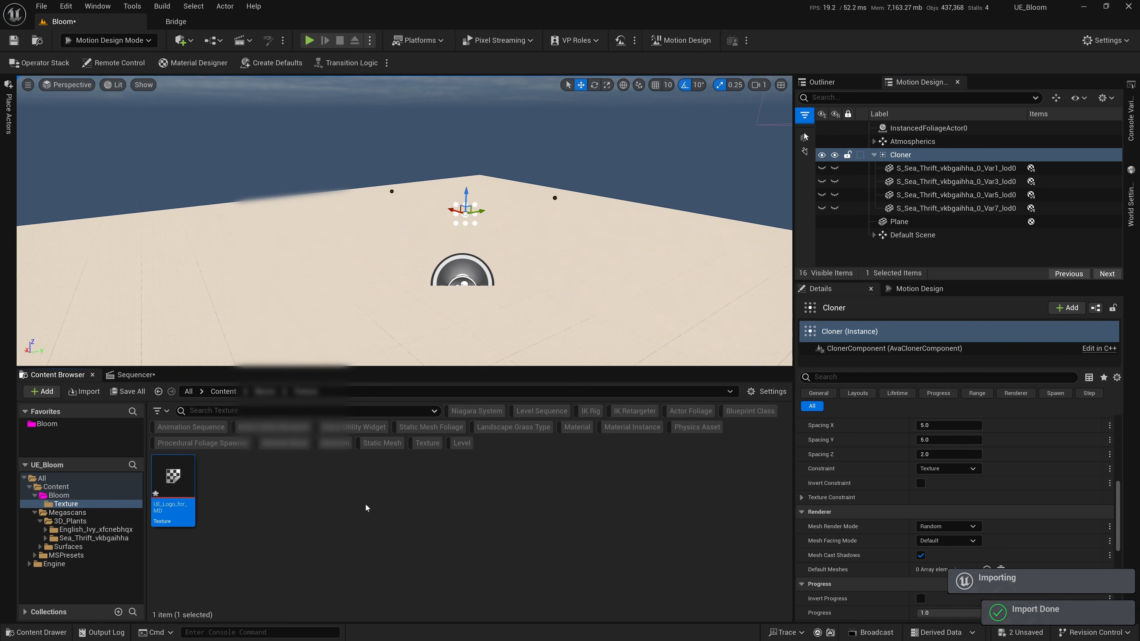
pyautogui.moveTo(194, 498); pyautogui.dragTo(938, 480)
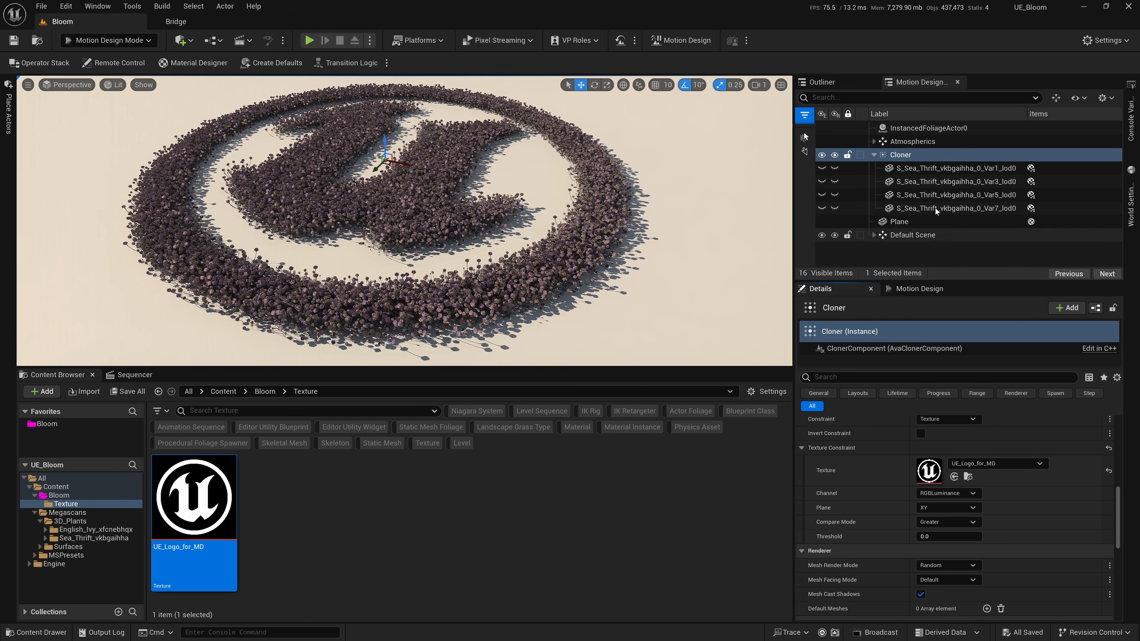
# Select the four Sea Thrift meshes under the Cloner and look through their collision and lighting properties.
pyautogui.click(940, 168)
pyautogui.keyDown('shift'); pyautogui.click(937, 206); pyautogui.keyUp('shift')
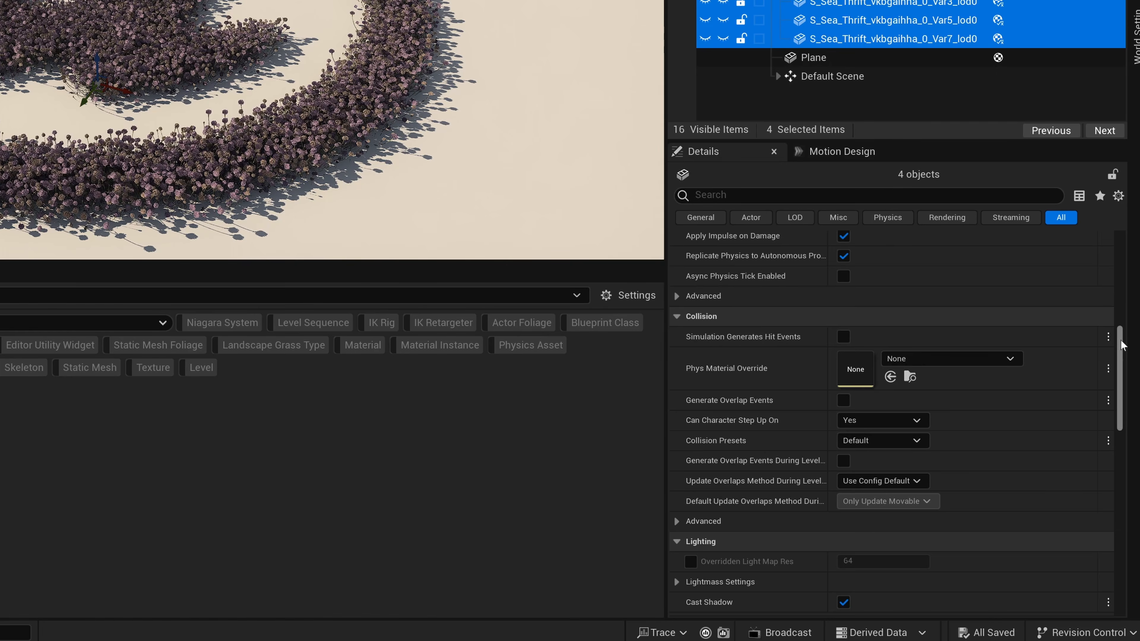
pyautogui.moveTo(1116, 417); pyautogui.dragTo(1120, 351)
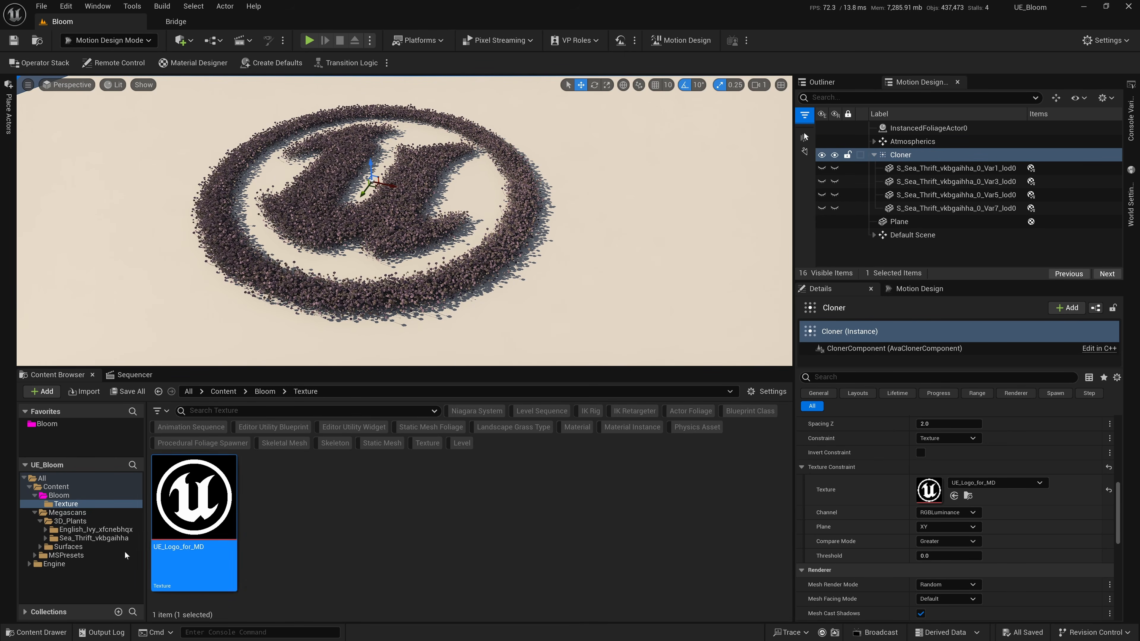
# Apply the MI_Desert_Western_Ground_Gravel_Slate_01_venoehv_4K material from the Megascans Surfaces folder to the ground plane.
pyautogui.click(69, 515)
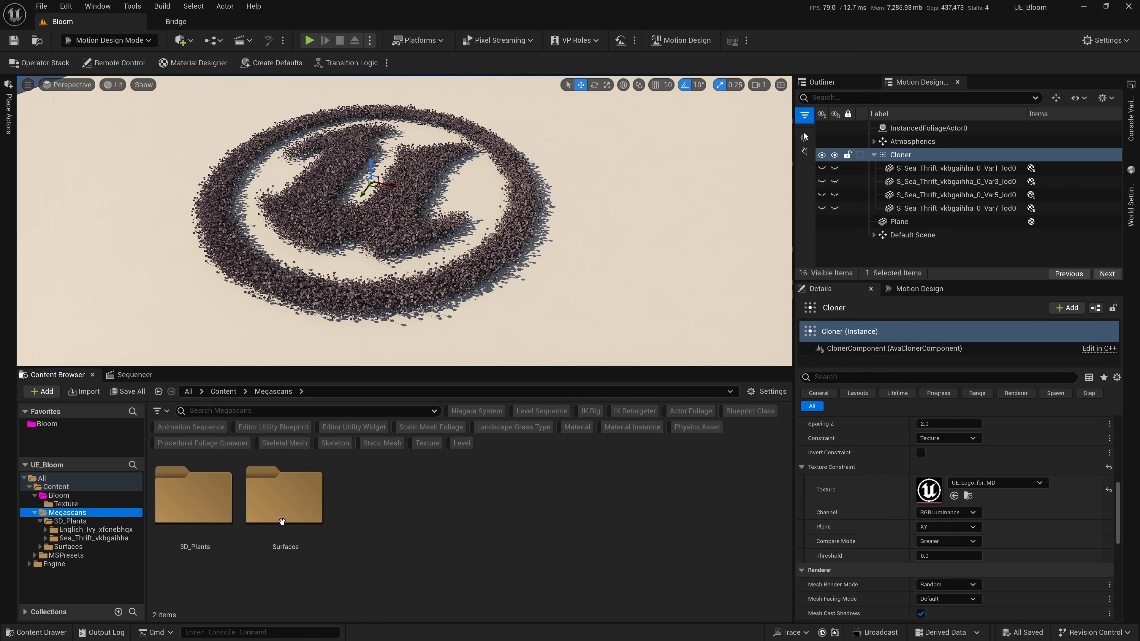
pyautogui.doubleClick(278, 503)
pyautogui.doubleClick(227, 503)
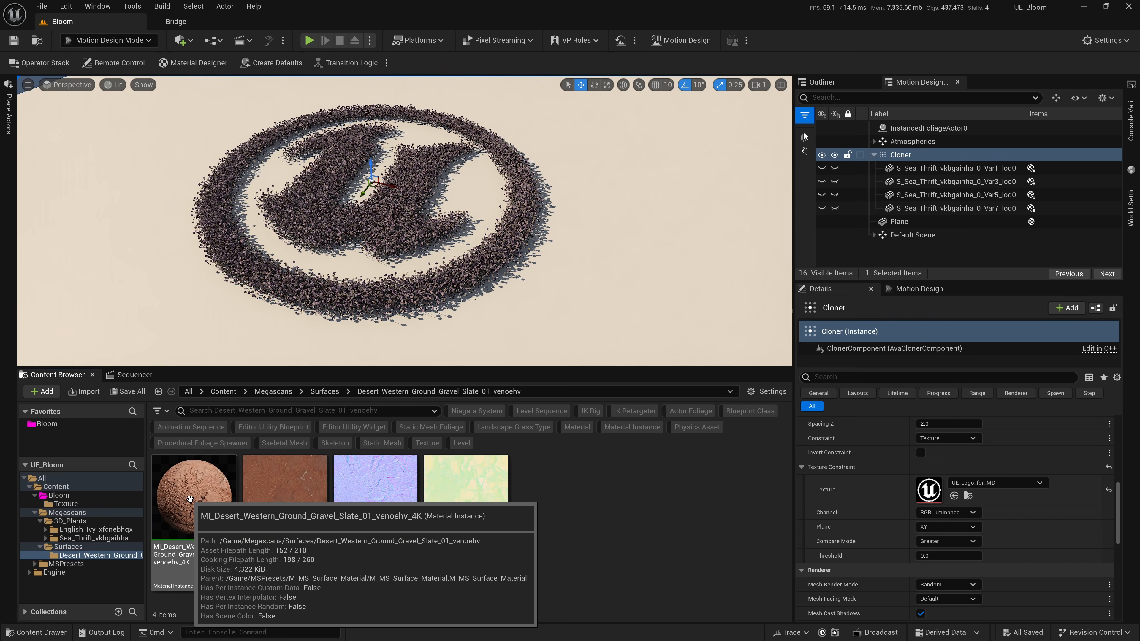
pyautogui.moveTo(189, 498); pyautogui.dragTo(598, 315)
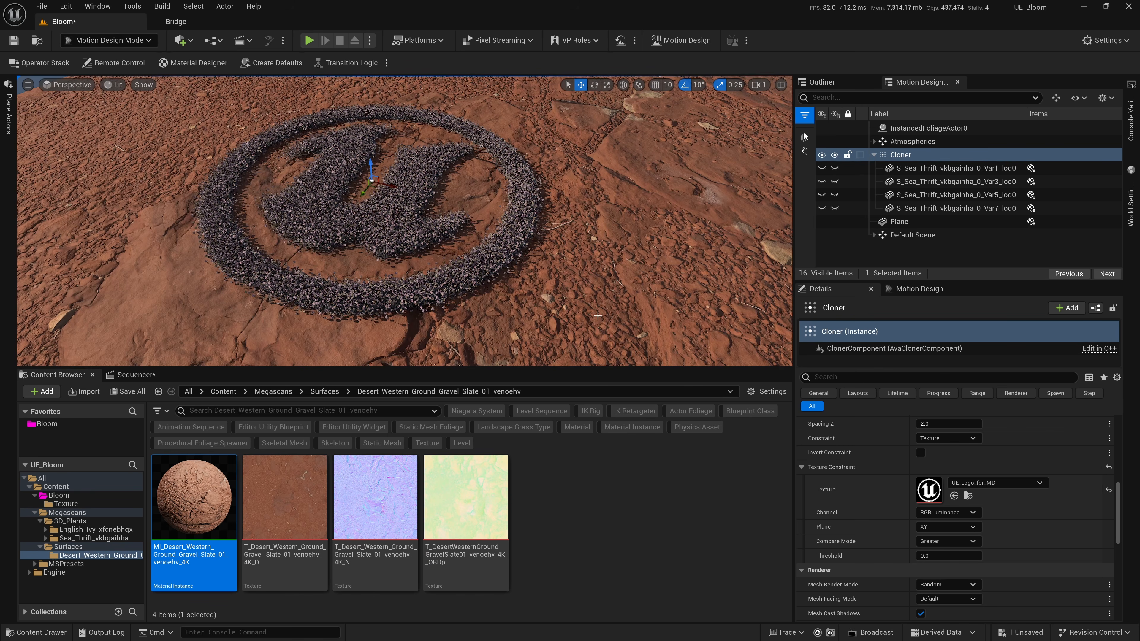
pyautogui.keyDown('alt'); pyautogui.moveTo(614, 316); pyautogui.dragTo(539, 314, button='right'); pyautogui.keyUp('alt')
pyautogui.keyDown('alt'); pyautogui.moveTo(539, 314); pyautogui.dragTo(606, 315); pyautogui.keyUp('alt')
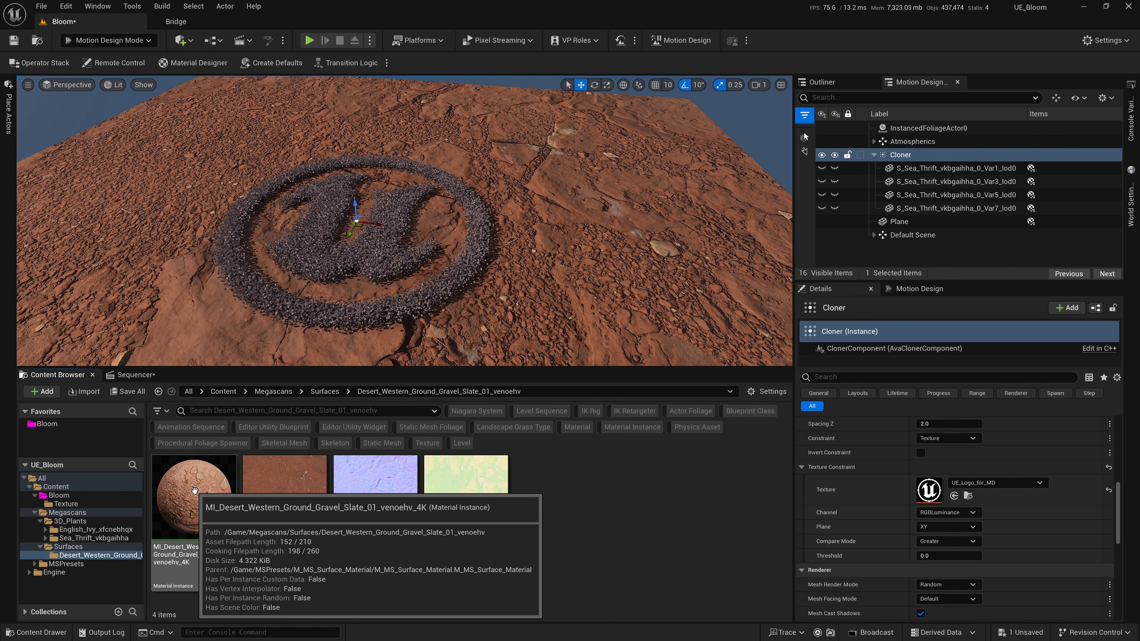
# Enable Tiling/Offset in the gravel slate material instance and set Tiling X and Tiling Y to 5.
pyautogui.doubleClick(194, 490)
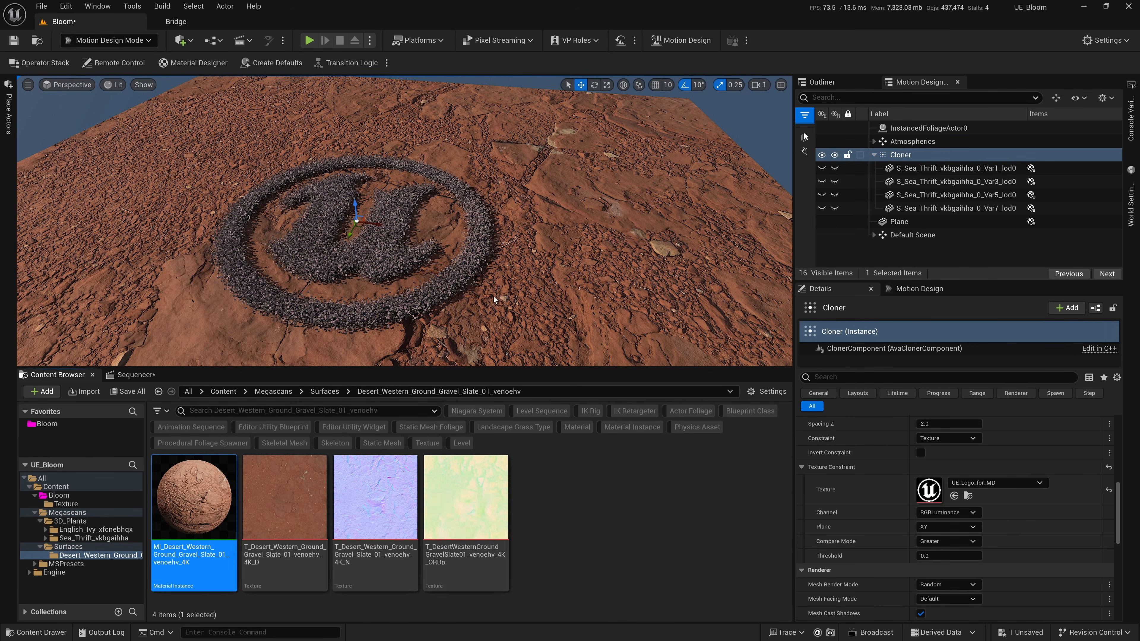
pyautogui.moveTo(574, 319); pyautogui.dragTo(688, 82)
pyautogui.moveTo(1124, 213); pyautogui.dragTo(1013, 221)
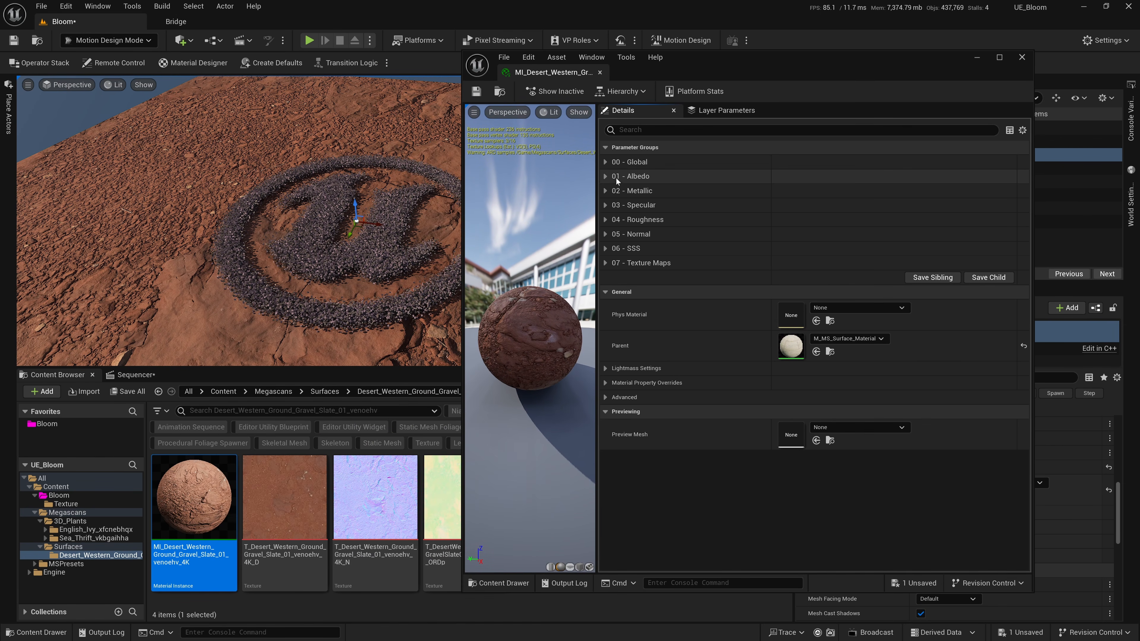
pyautogui.click(606, 162)
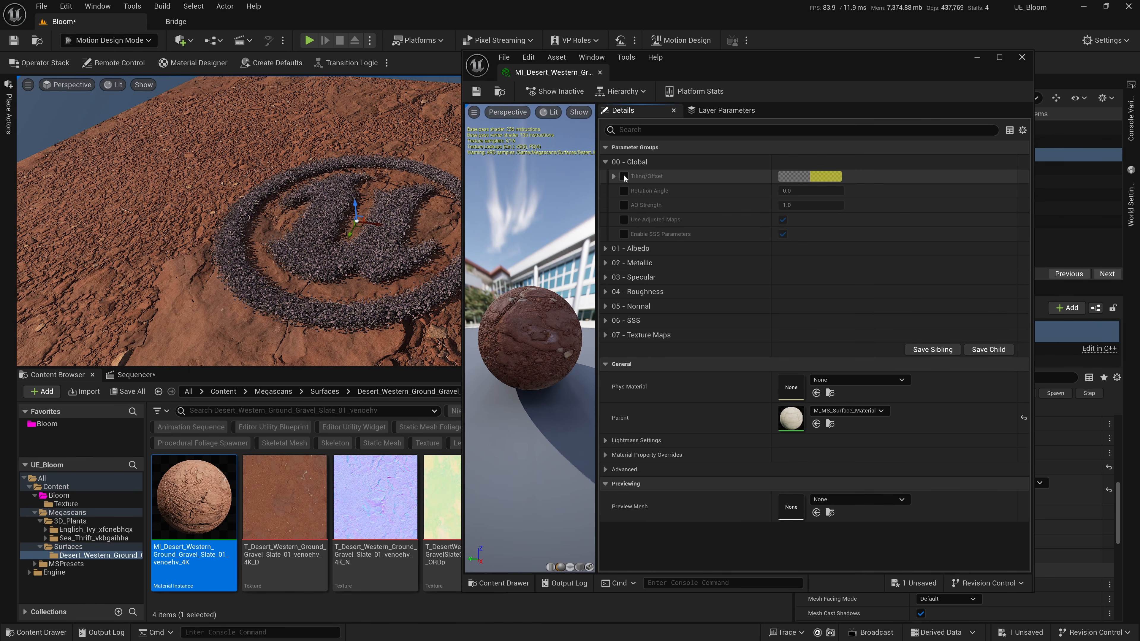
pyautogui.click(613, 176)
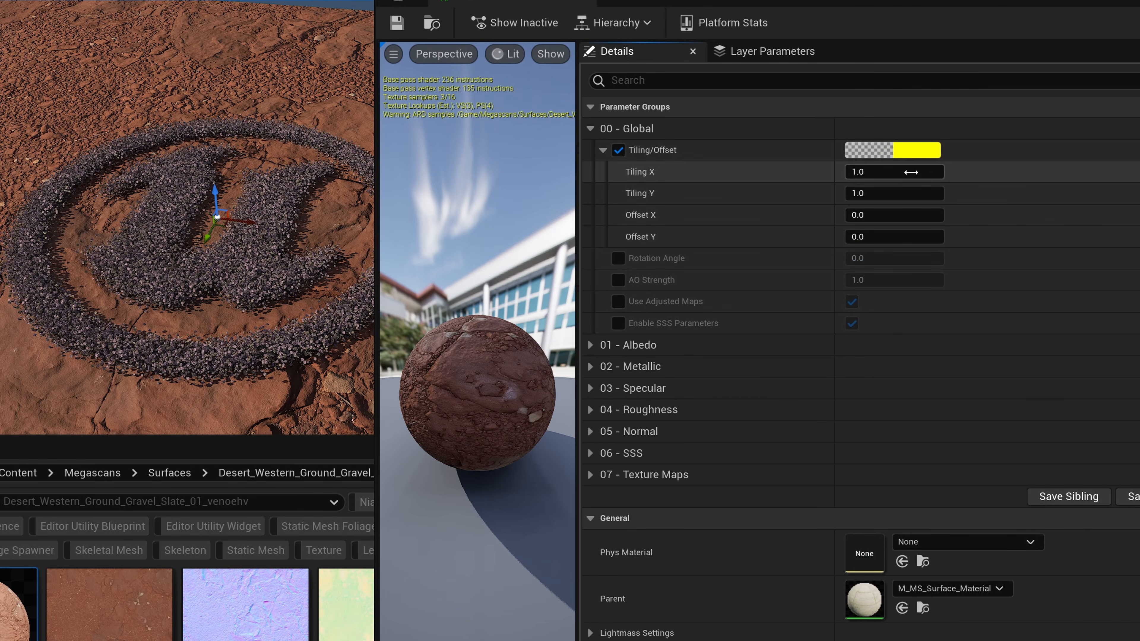
pyautogui.click(911, 172)
pyautogui.write('5')
pyautogui.press('Tab')
pyautogui.write('5')
pyautogui.press('Tab')
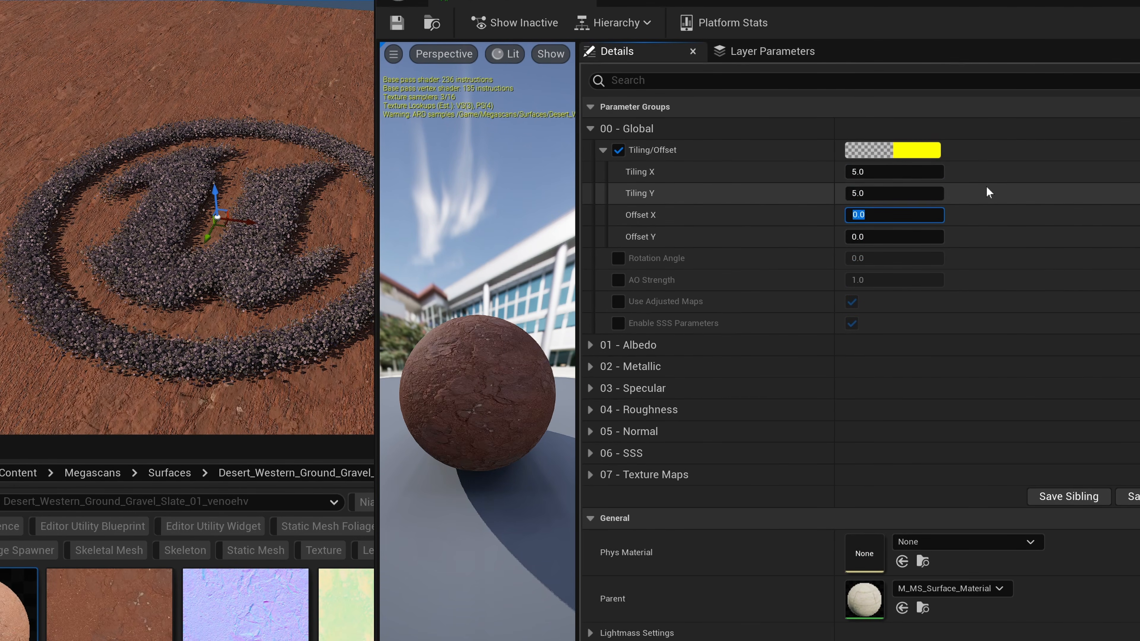
pyautogui.click(1022, 57)
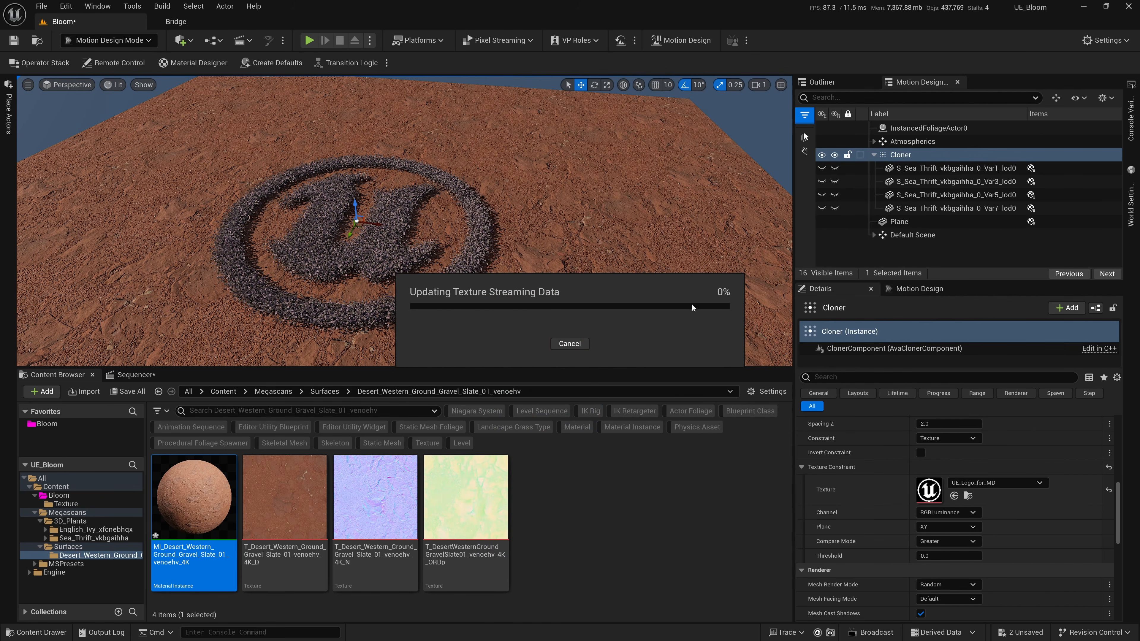
# Save the Bloom level and the modified gravel slate material instance.
pyautogui.scroll(5, 476, 287)
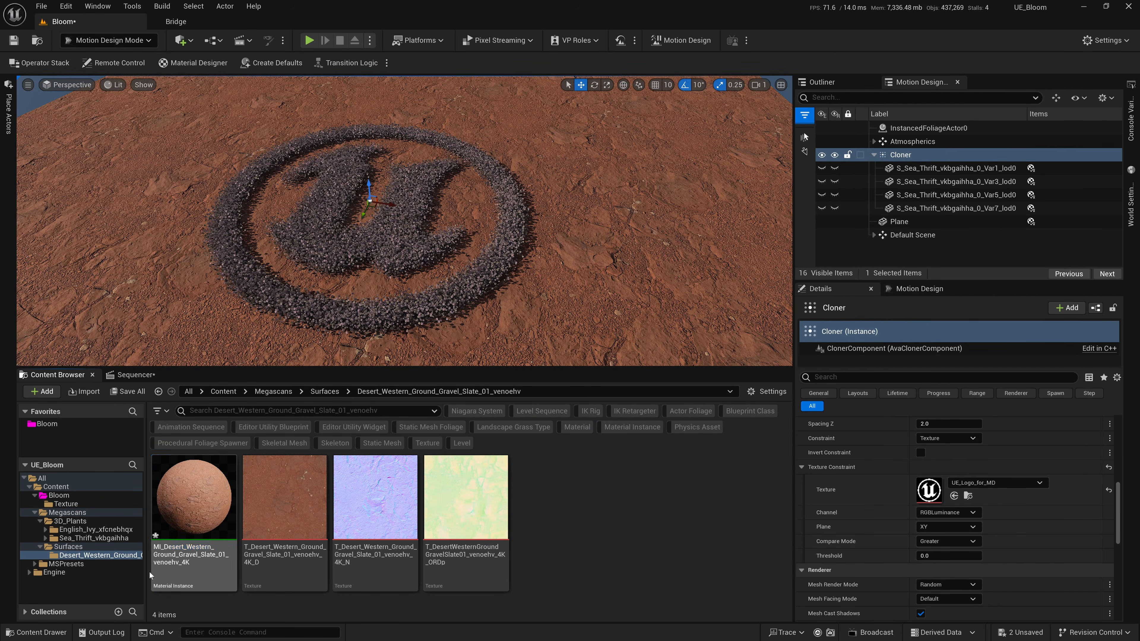
pyautogui.click(128, 391)
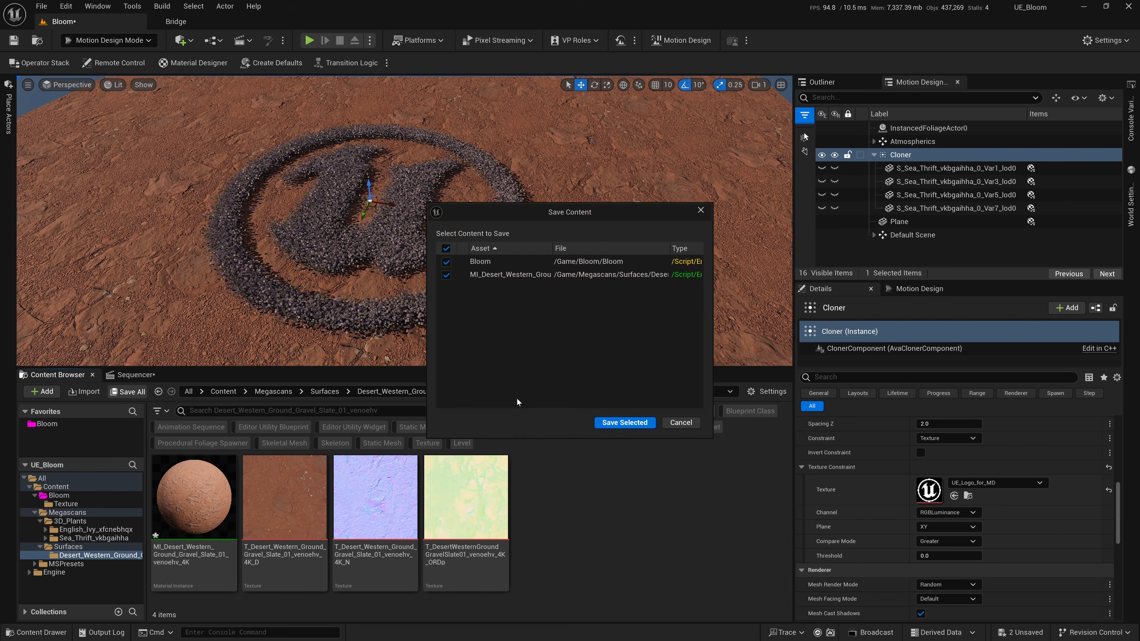
pyautogui.click(610, 423)
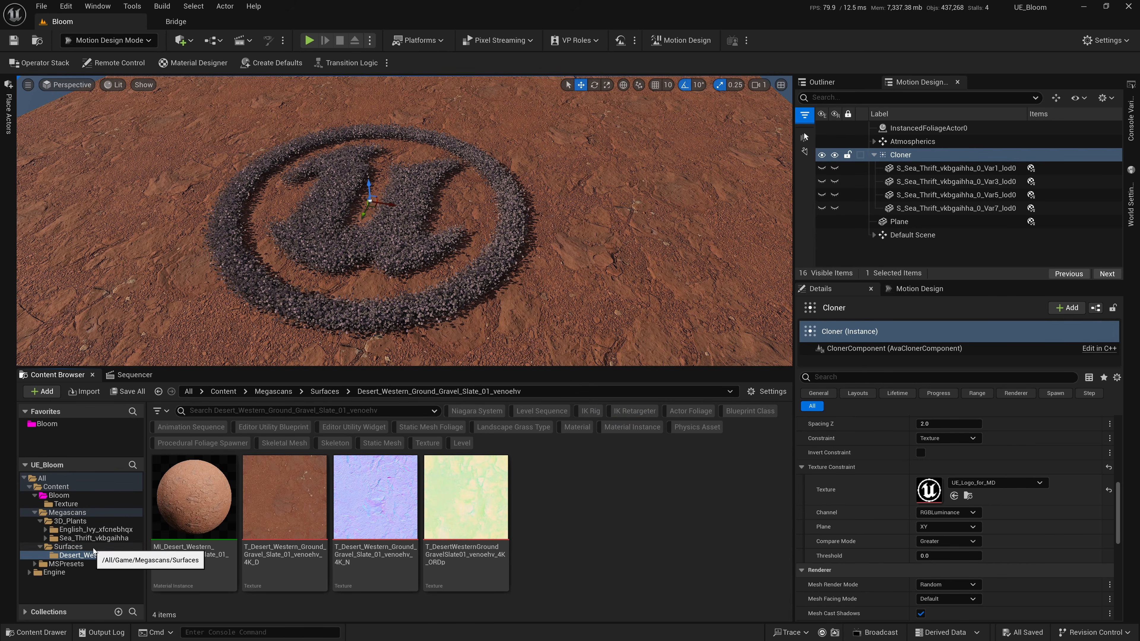
# Open the English_Ivy_xfcnebhqx folder, switch to Foliage mode and delete all existing foliage types from the palette.
pyautogui.click(90, 530)
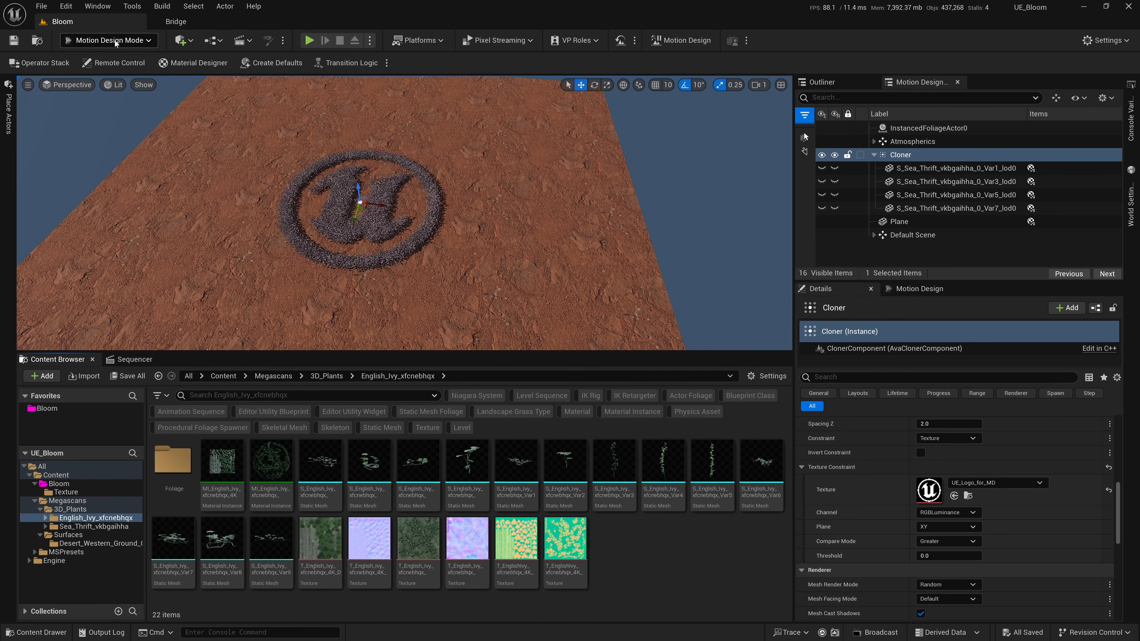
pyautogui.click(116, 43)
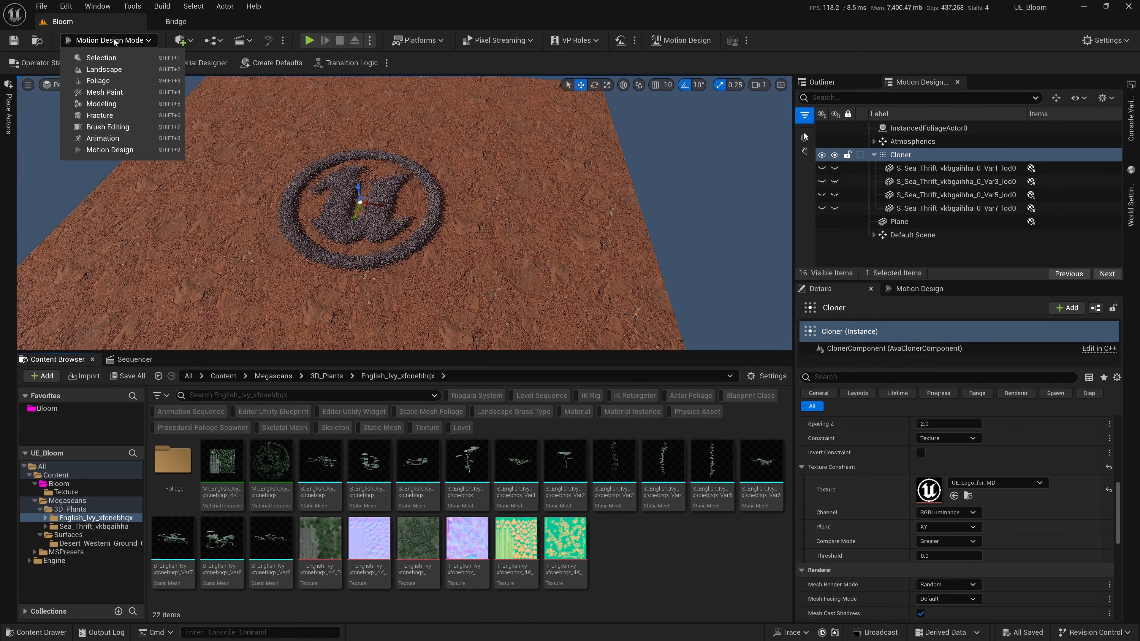
pyautogui.click(115, 84)
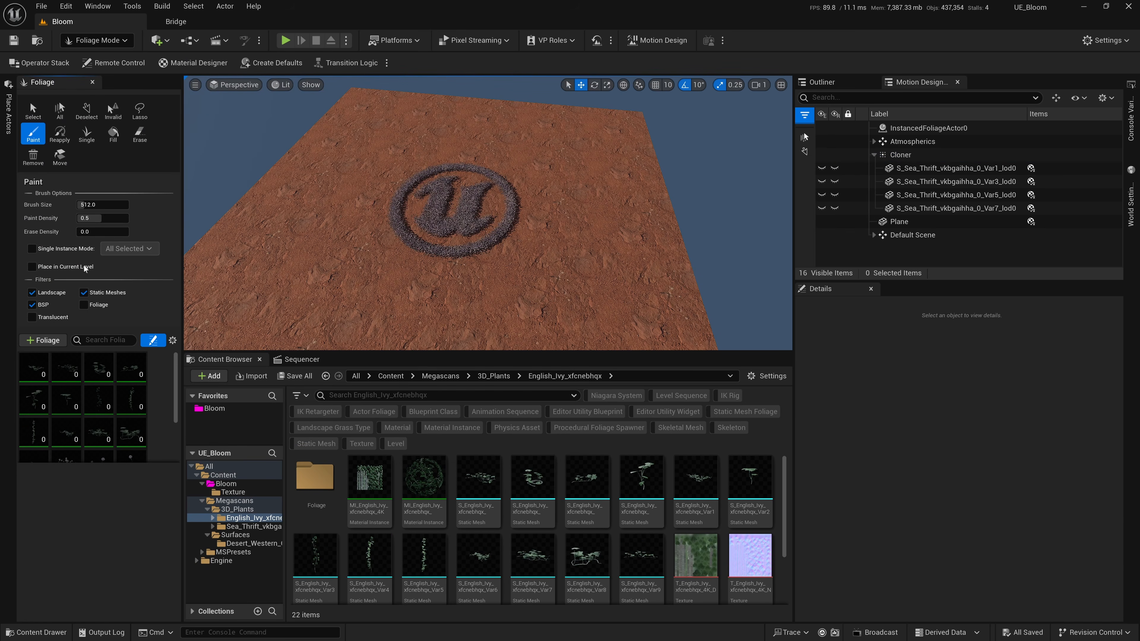
pyautogui.moveTo(183, 243); pyautogui.dragTo(238, 243)
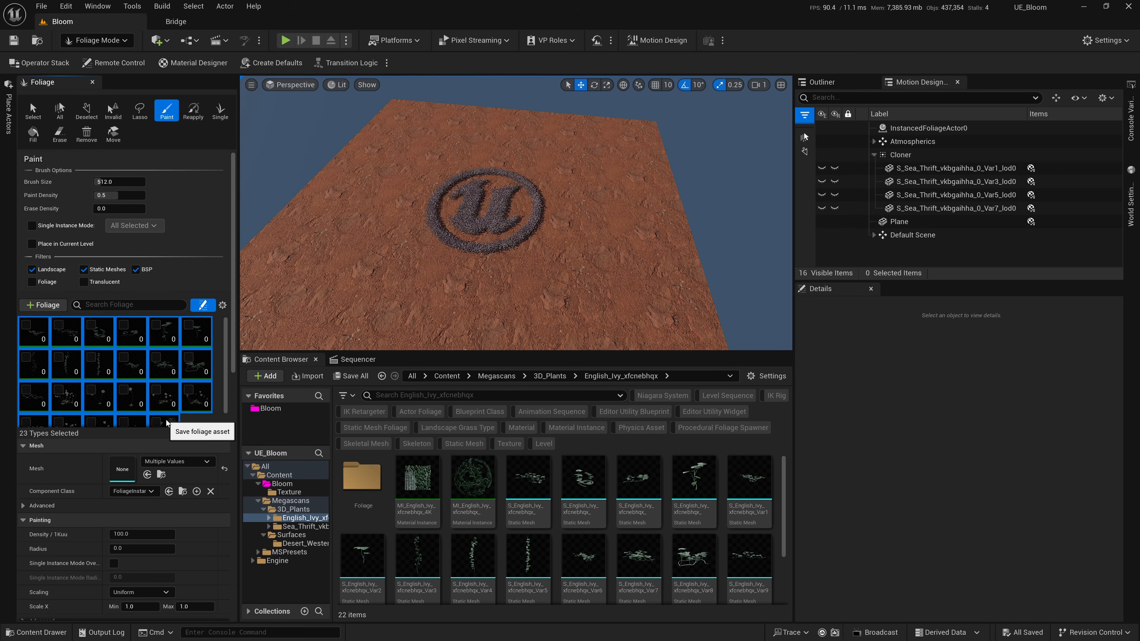
pyautogui.press('Delete')
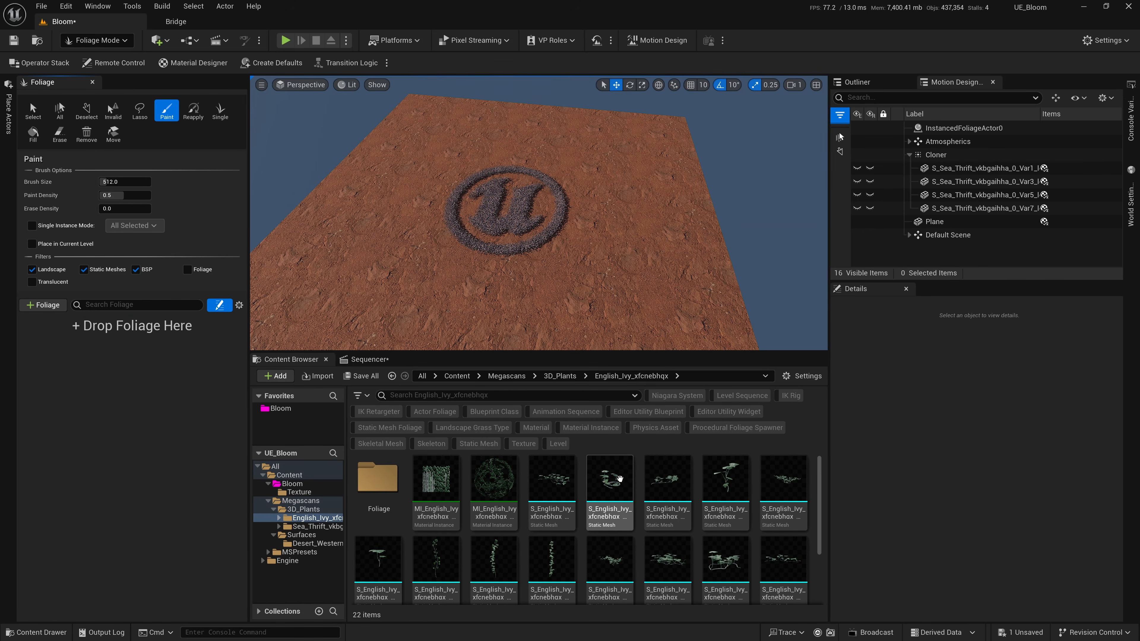
# Add four English Ivy static meshes, including Var11, Var2 and Var6, to the foliage palette.
pyautogui.click(619, 479)
pyautogui.keyDown('ctrl'); pyautogui.click(727, 484); pyautogui.keyUp('ctrl')
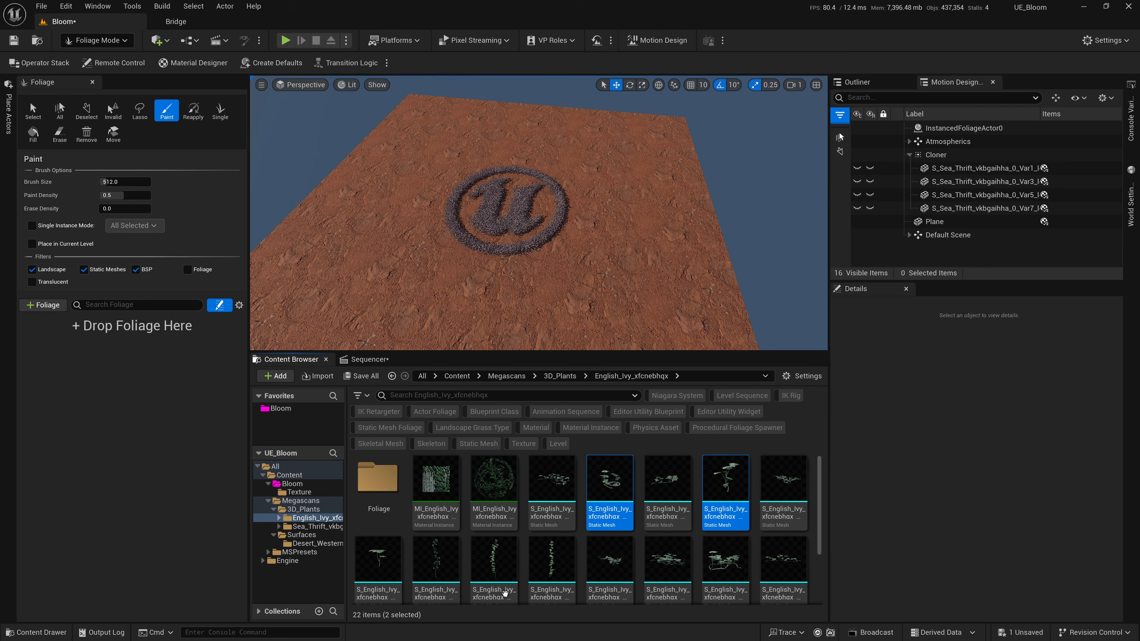
pyautogui.keyDown('ctrl'); pyautogui.click(394, 564); pyautogui.keyUp('ctrl')
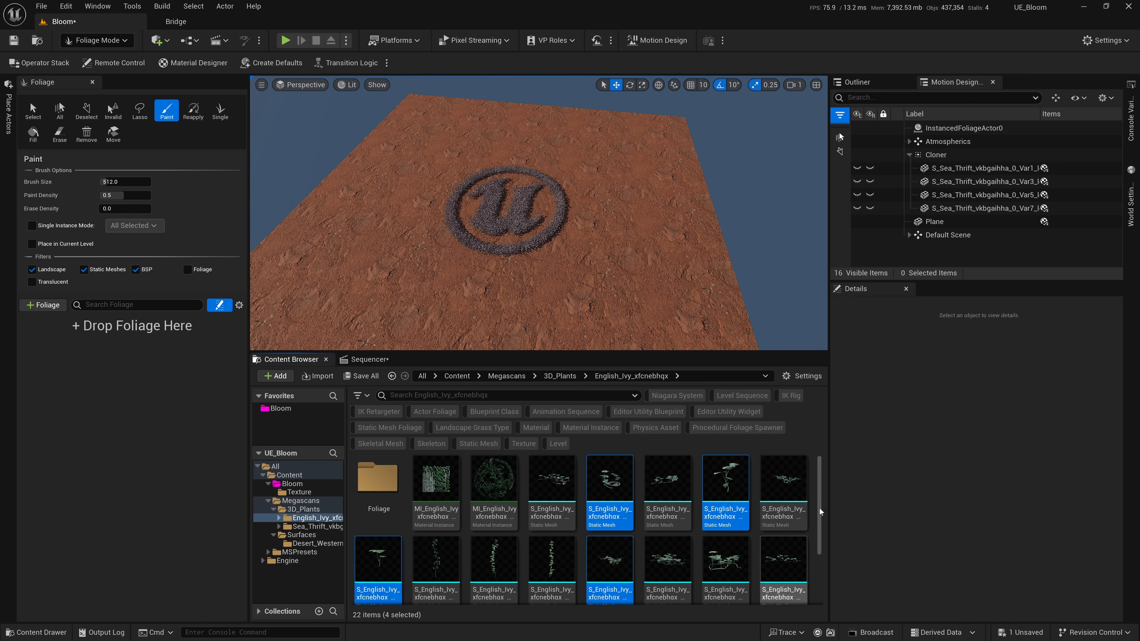
pyautogui.moveTo(630, 490); pyautogui.dragTo(103, 347)
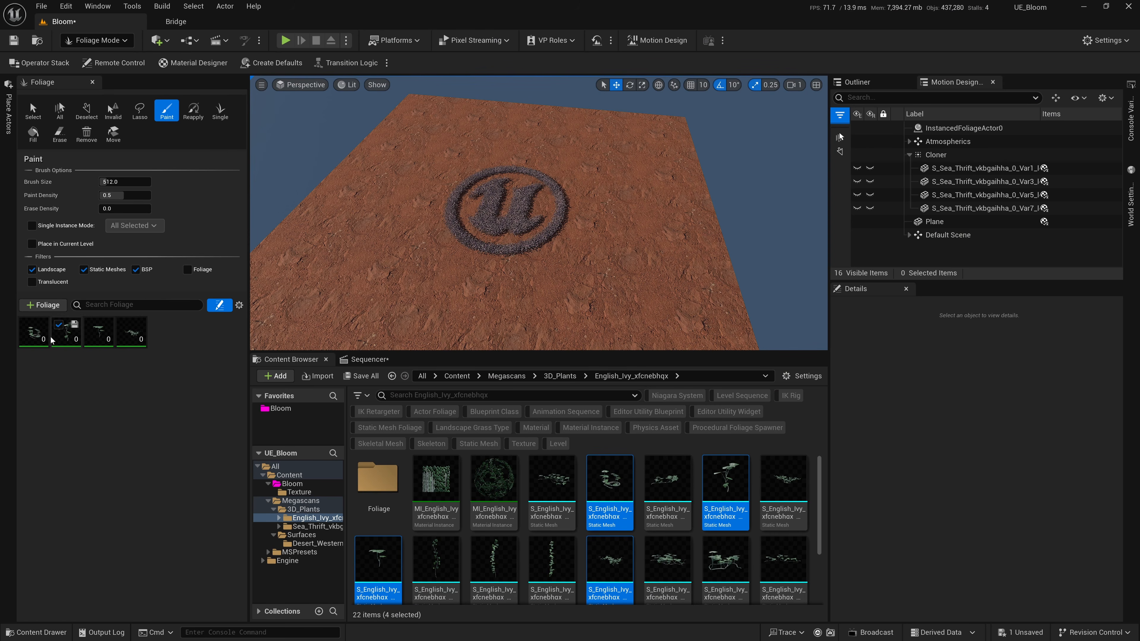
# Select all four ivy foliage types and set Scale X to 0.2 minimum and 1.2 maximum, with a density of 1000.
pyautogui.click(39, 364)
pyautogui.keyDown('shift'); pyautogui.click(189, 362); pyautogui.keyUp('shift')
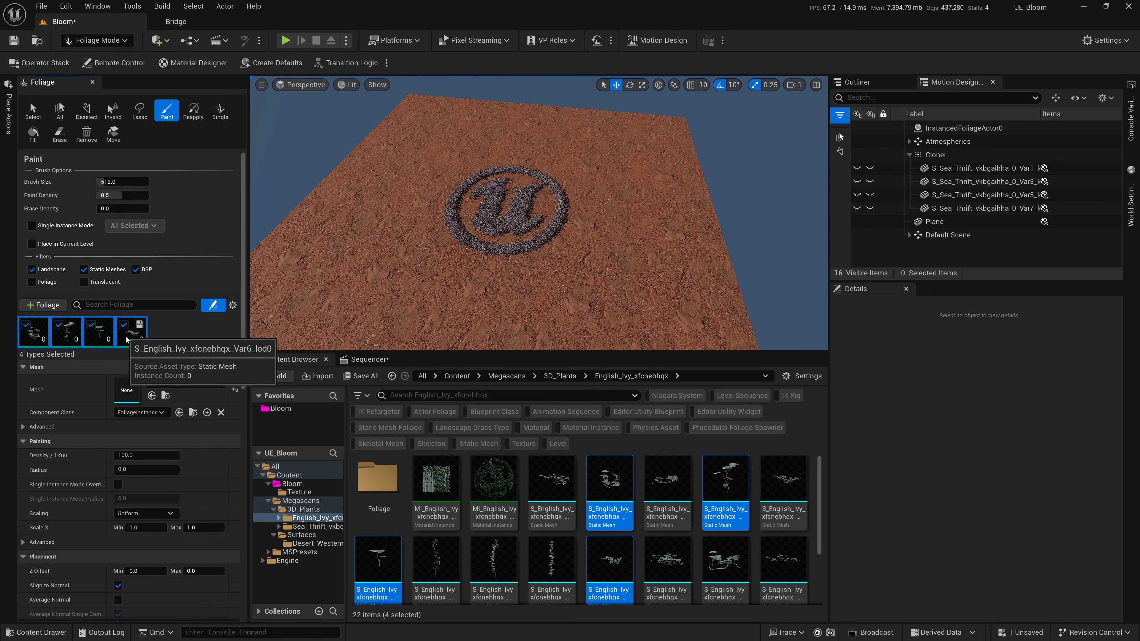
pyautogui.scroll(-4, 241, 299)
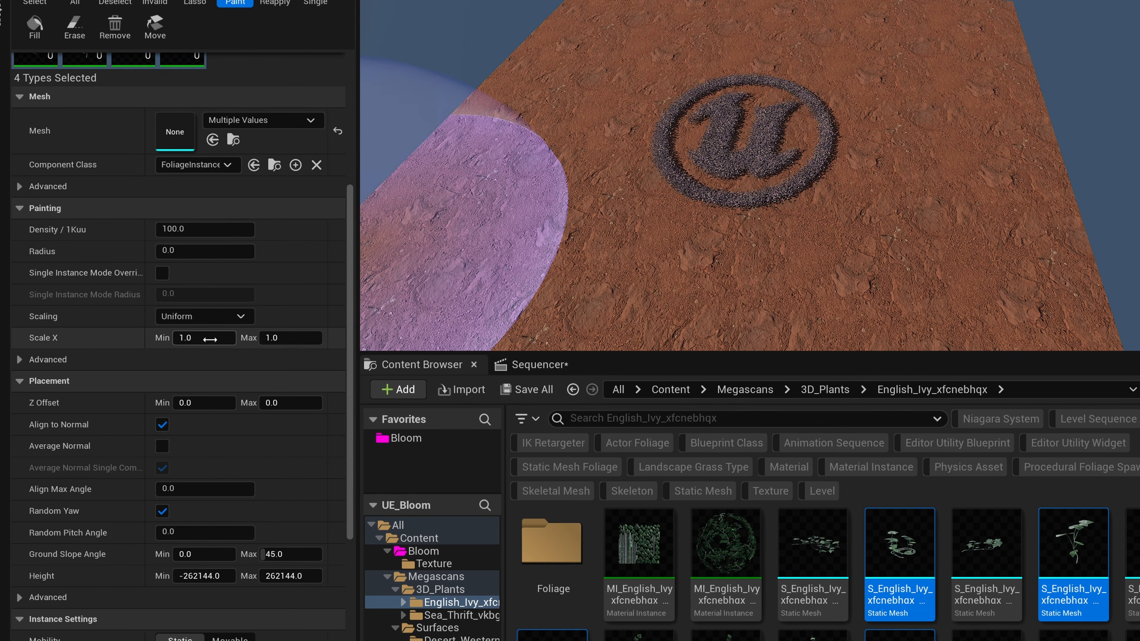
pyautogui.click(146, 341)
pyautogui.write('.2')
pyautogui.press('Tab')
pyautogui.write('1.2')
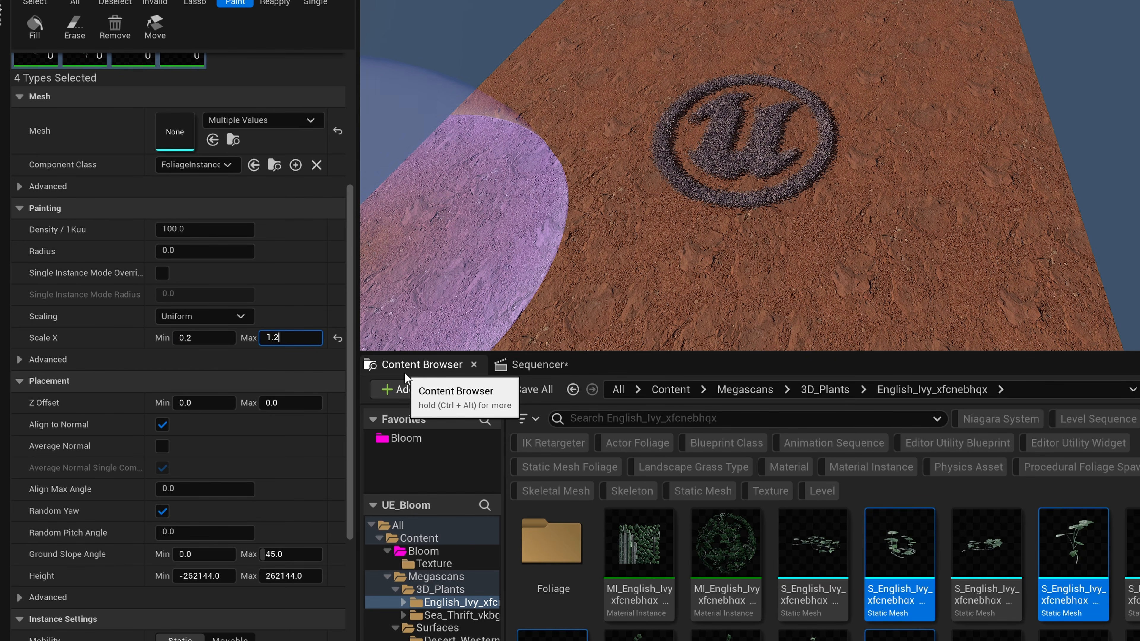
pyautogui.click(288, 364)
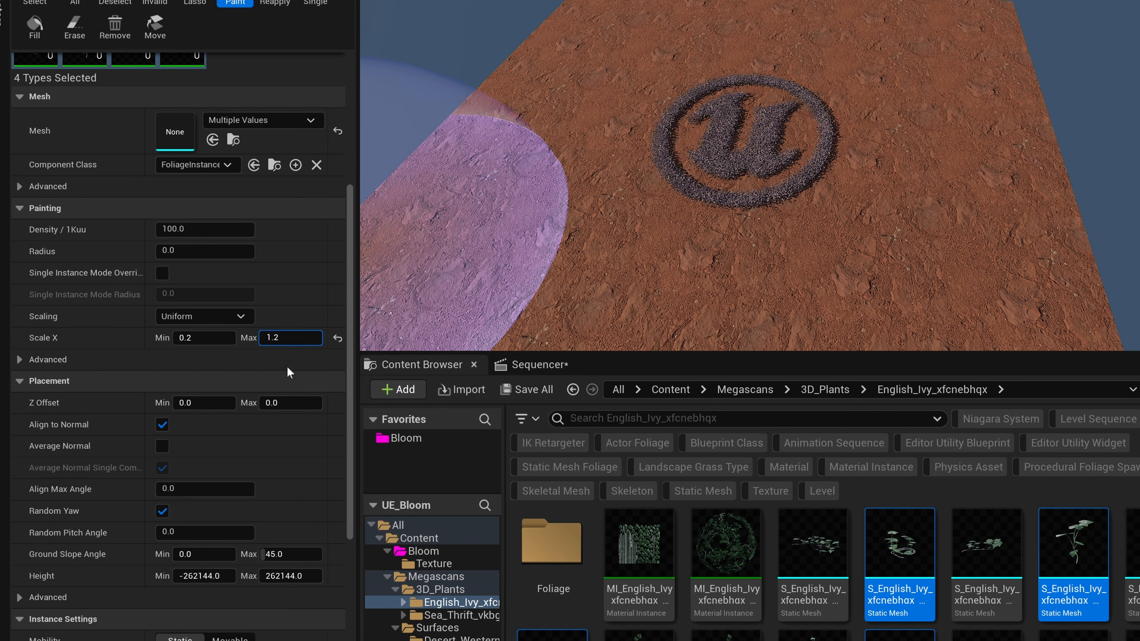
pyautogui.scroll(5, 352, 333)
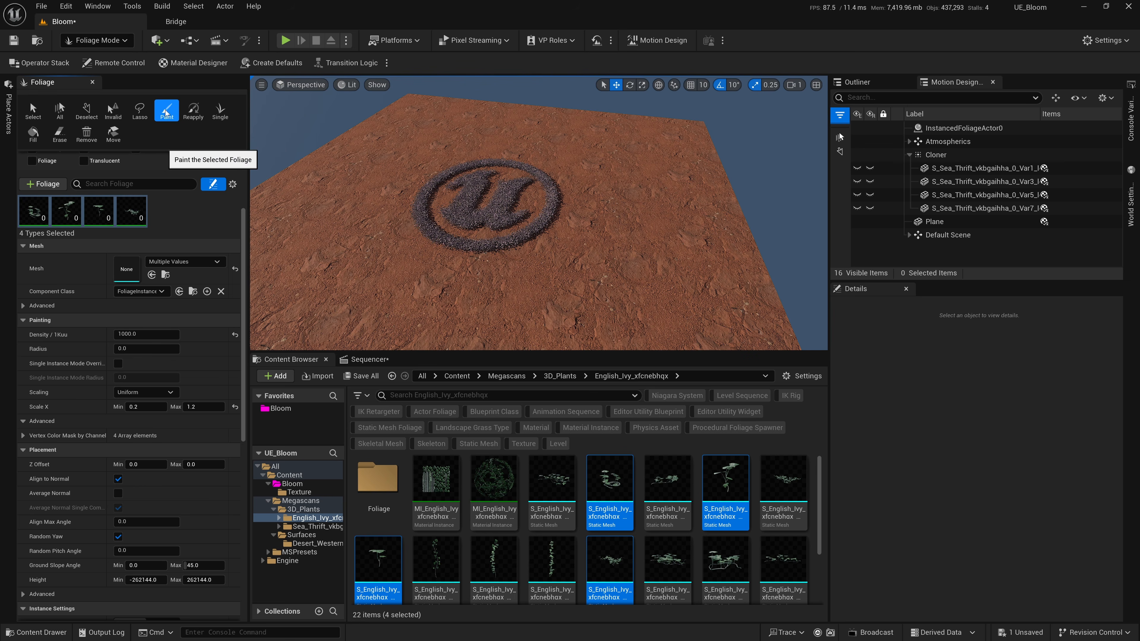
# Try filling the ground plane with the four selected ivy foliage types, and undo the fill.
pyautogui.click(33, 137)
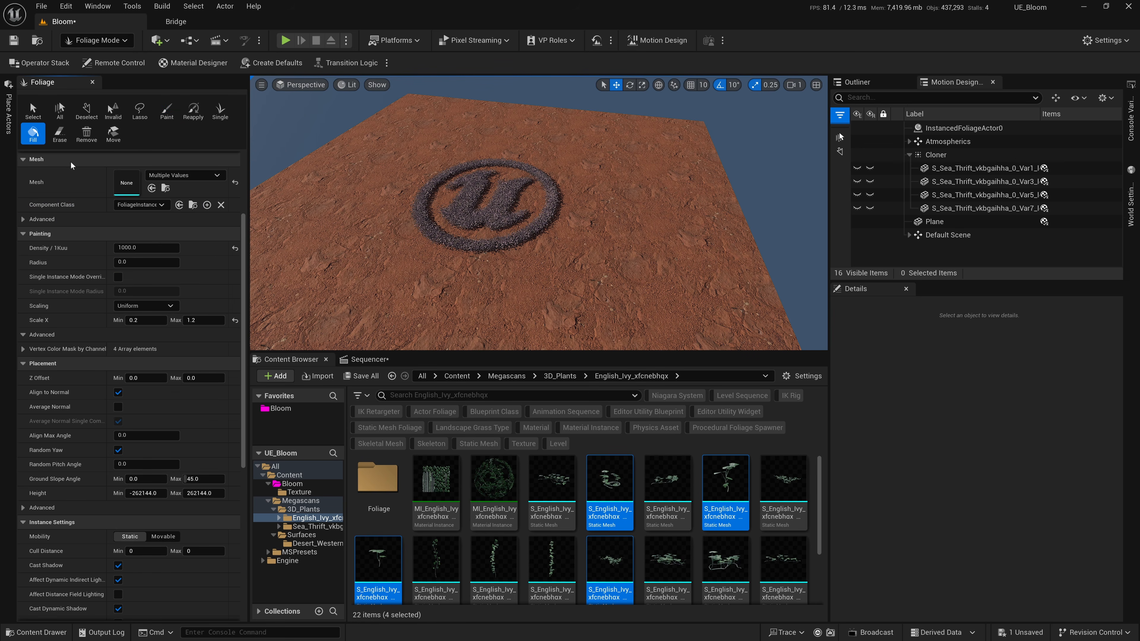
pyautogui.click(358, 200)
pyautogui.scroll(10, 613, 224)
pyautogui.moveTo(613, 223); pyautogui.dragTo(613, 223, button='right')
pyautogui.press('s')
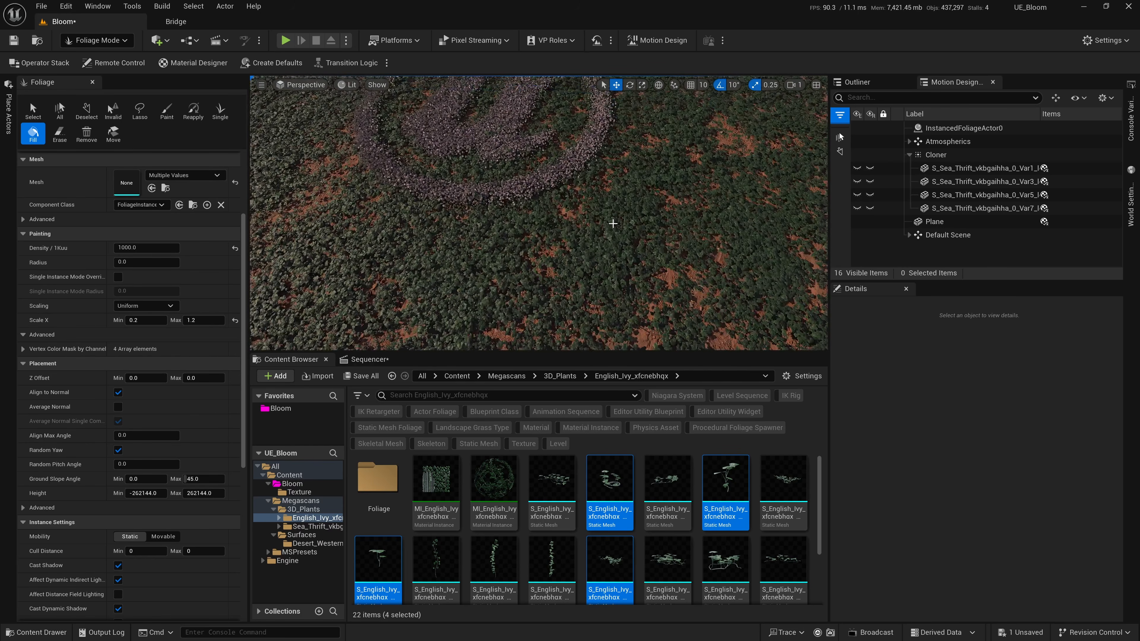
pyautogui.hotkey('ctrl', 'z')
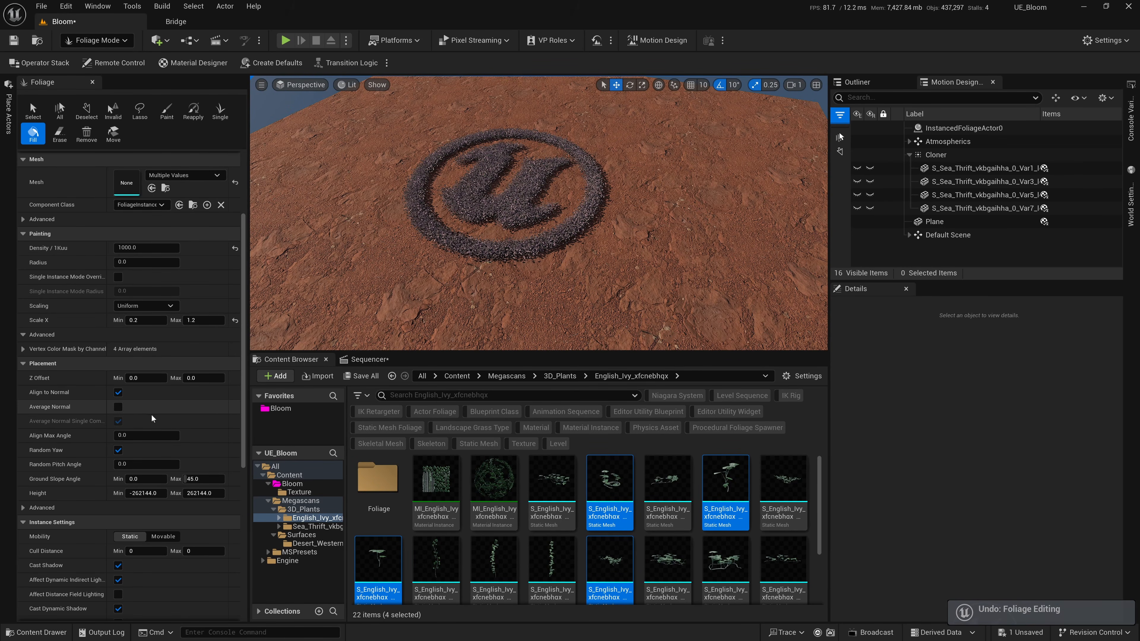
# Set the ivy foliage density to 1500 and fill the ground plane with the four types.
pyautogui.scroll(5, 151, 310)
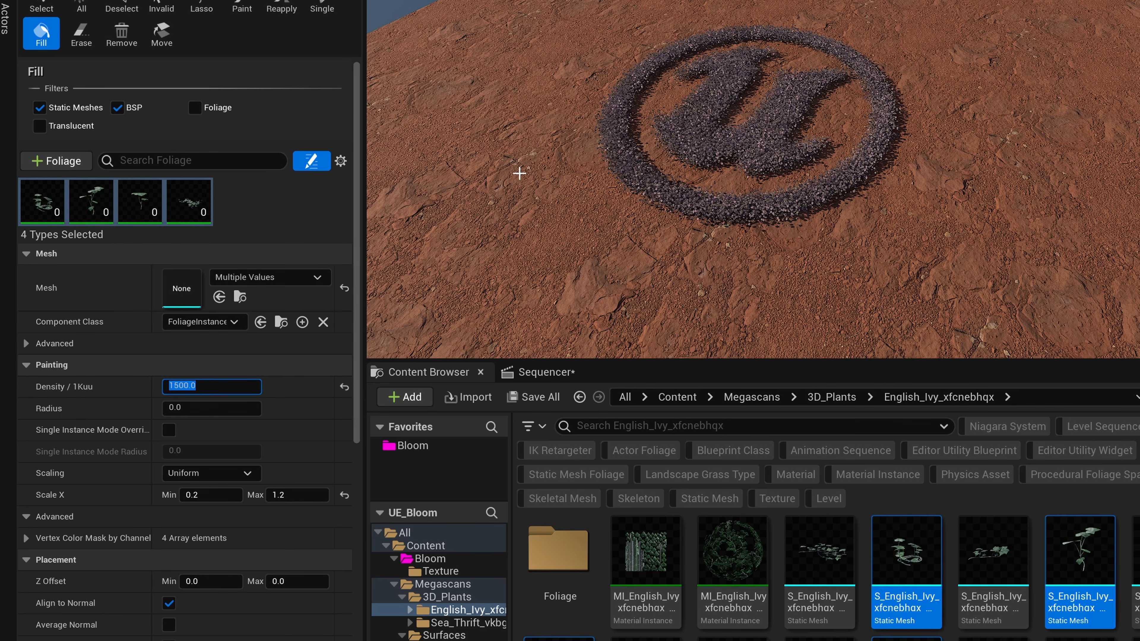
pyautogui.click(531, 174)
pyautogui.scroll(5, 584, 215)
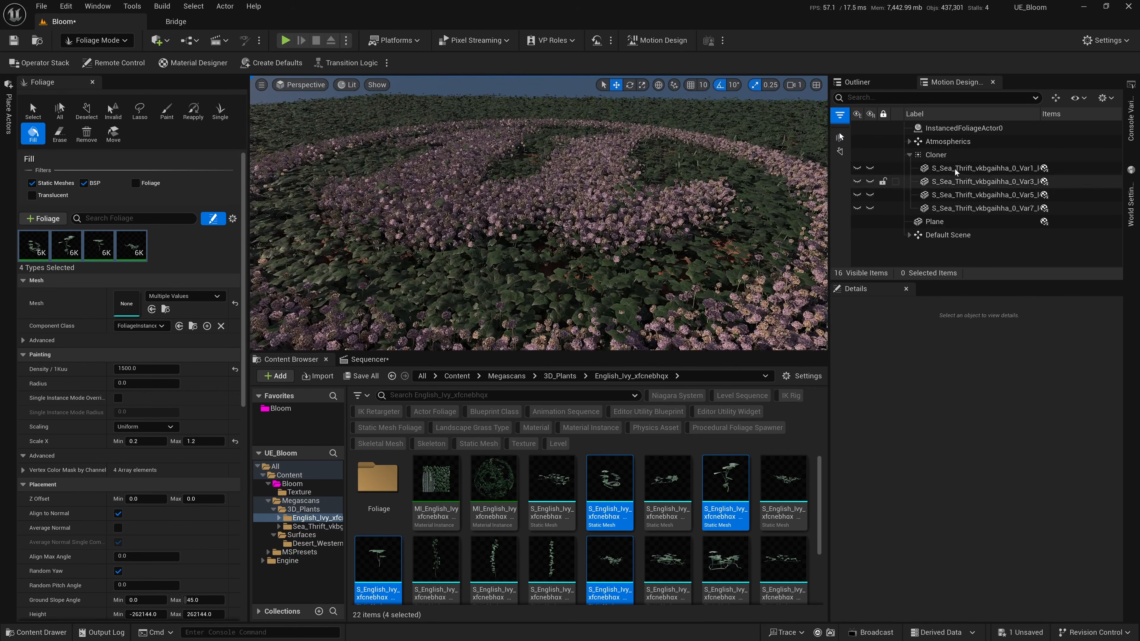
# Switch to Selection mode and lower the Cloner to a Z location of about 2.9.
pyautogui.click(942, 155)
pyautogui.click(108, 41)
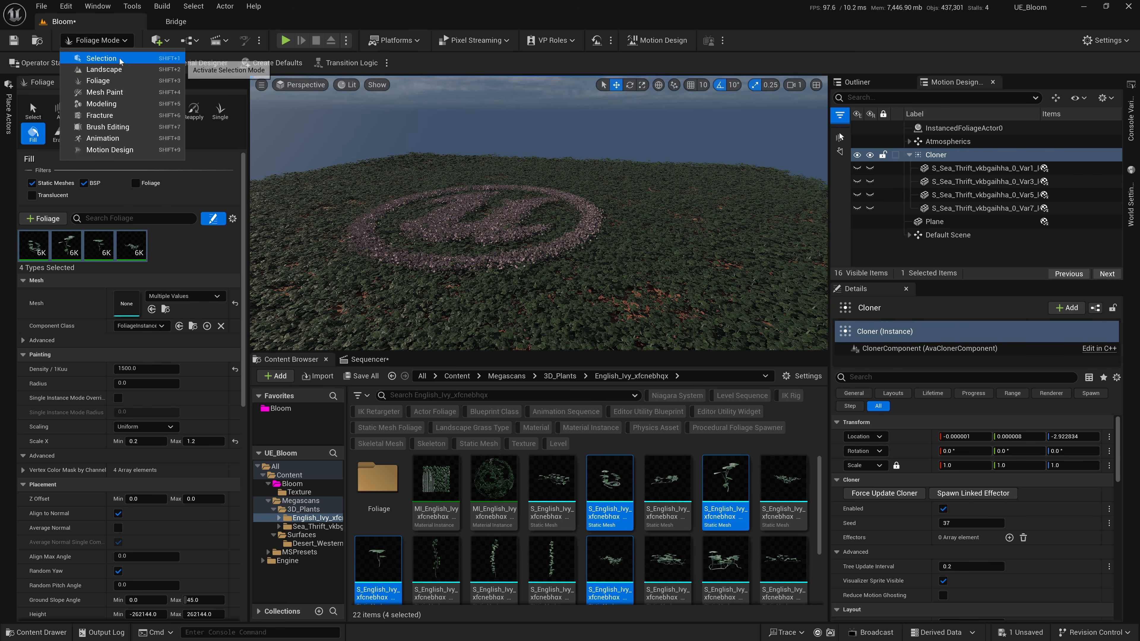
pyautogui.click(120, 60)
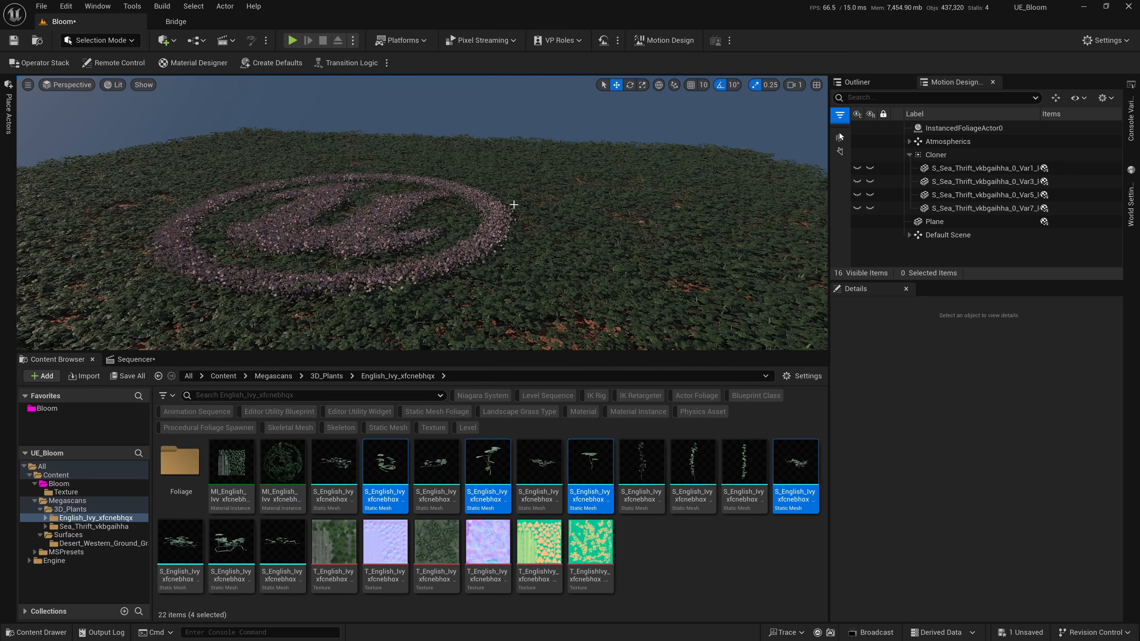
pyautogui.click(935, 154)
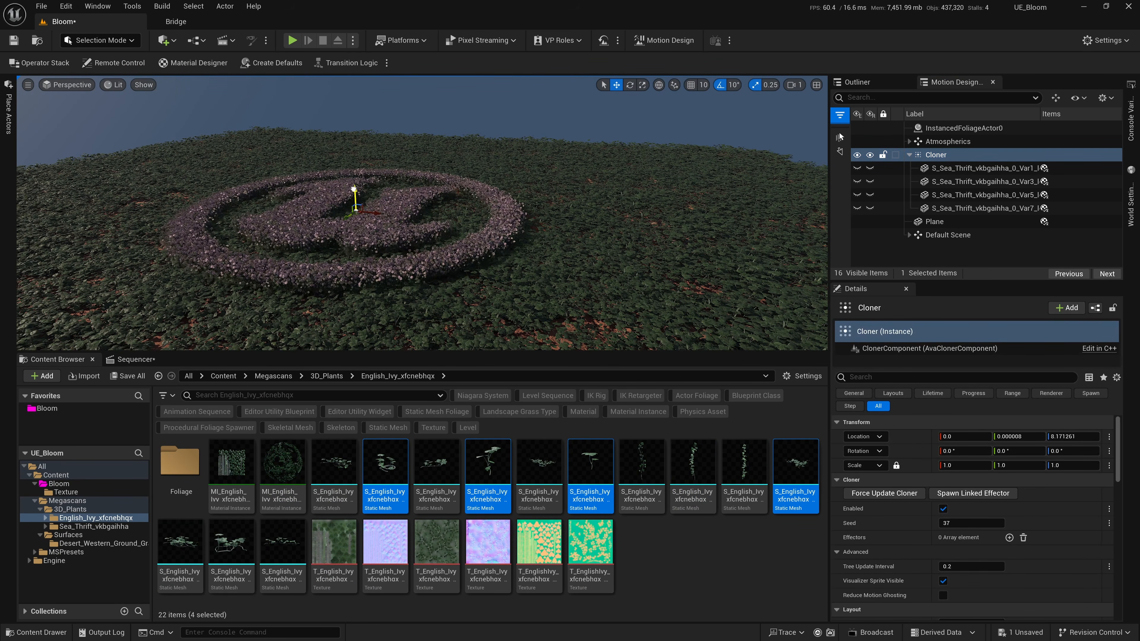
pyautogui.press('w')
pyautogui.moveTo(464, 210); pyautogui.dragTo(463, 210, button='right')
pyautogui.press('s')
pyautogui.moveTo(397, 158); pyautogui.dragTo(396, 158, button='right')
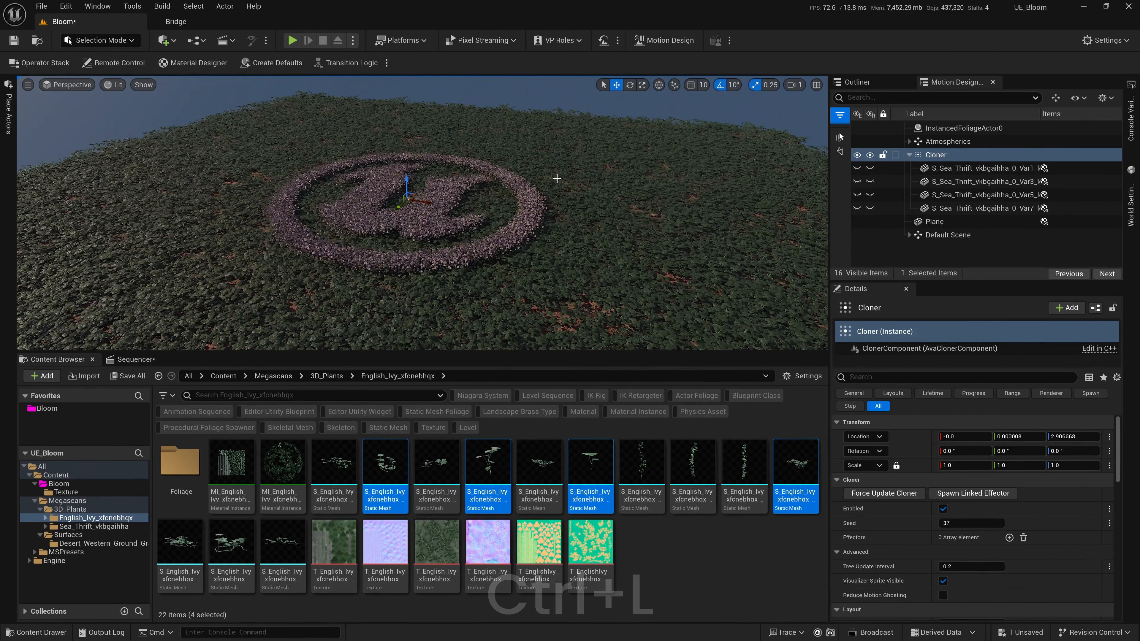
# Select the instanced foliage and rotate the sun's direction to brighten the flower logo against the ivy.
pyautogui.click(566, 229)
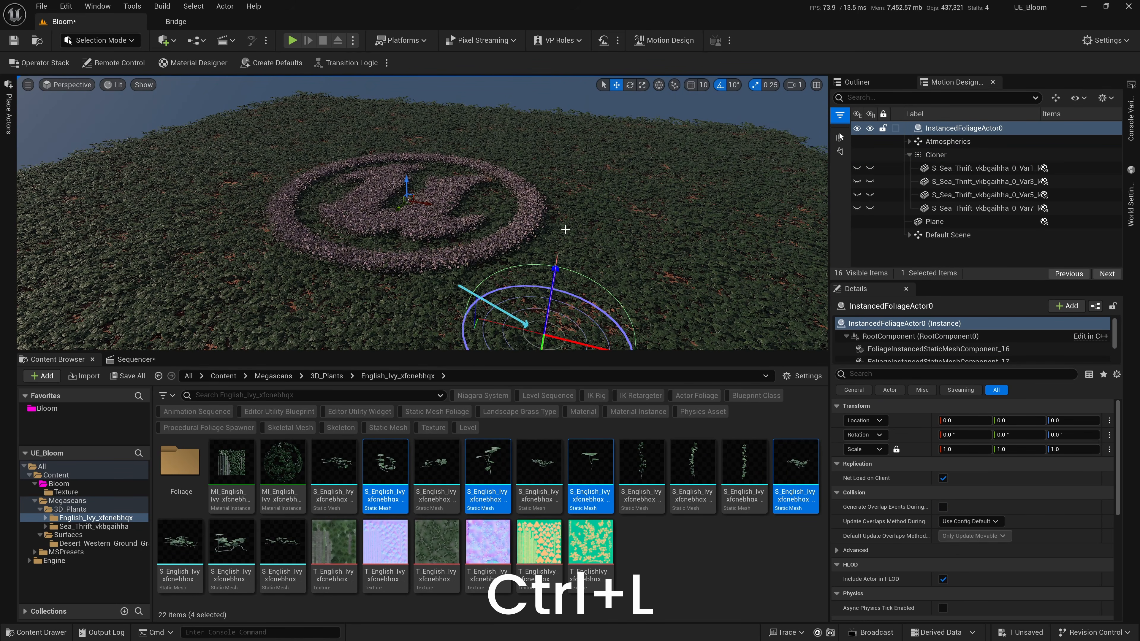
pyautogui.hotkey('ctrl', 'l')
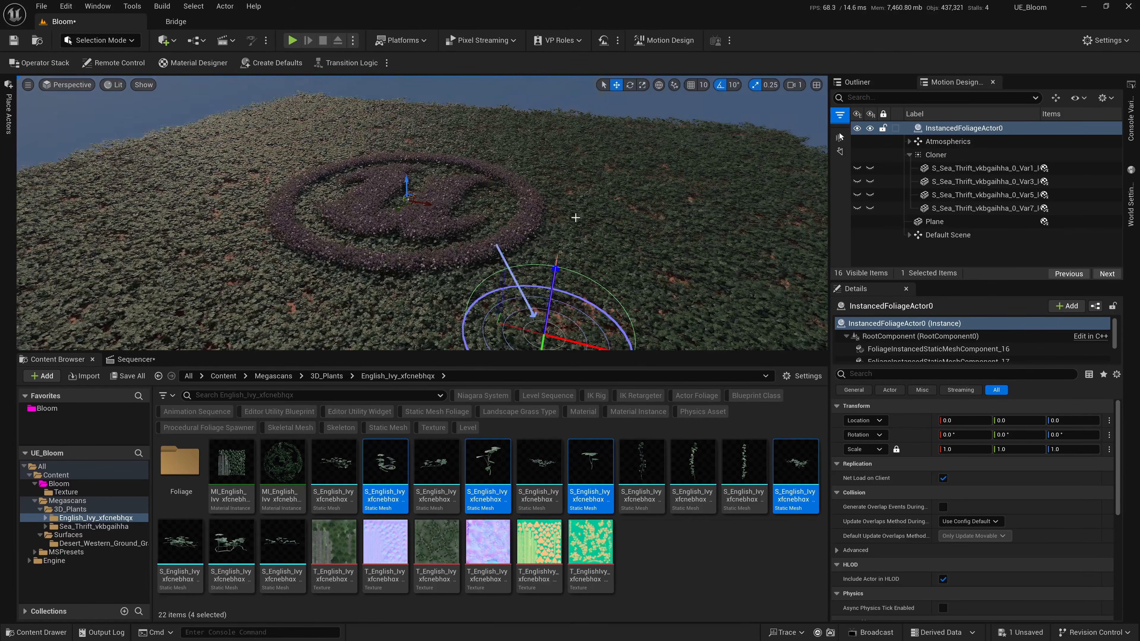
pyautogui.hotkey('ctrl', 'l')
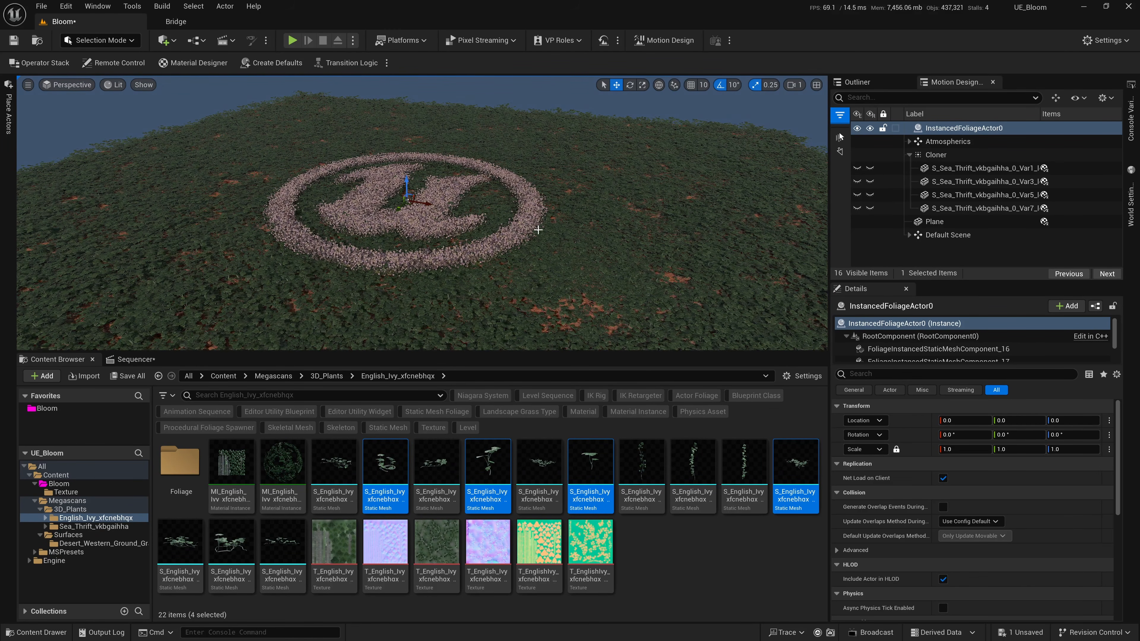
pyautogui.scroll(5, 538, 225)
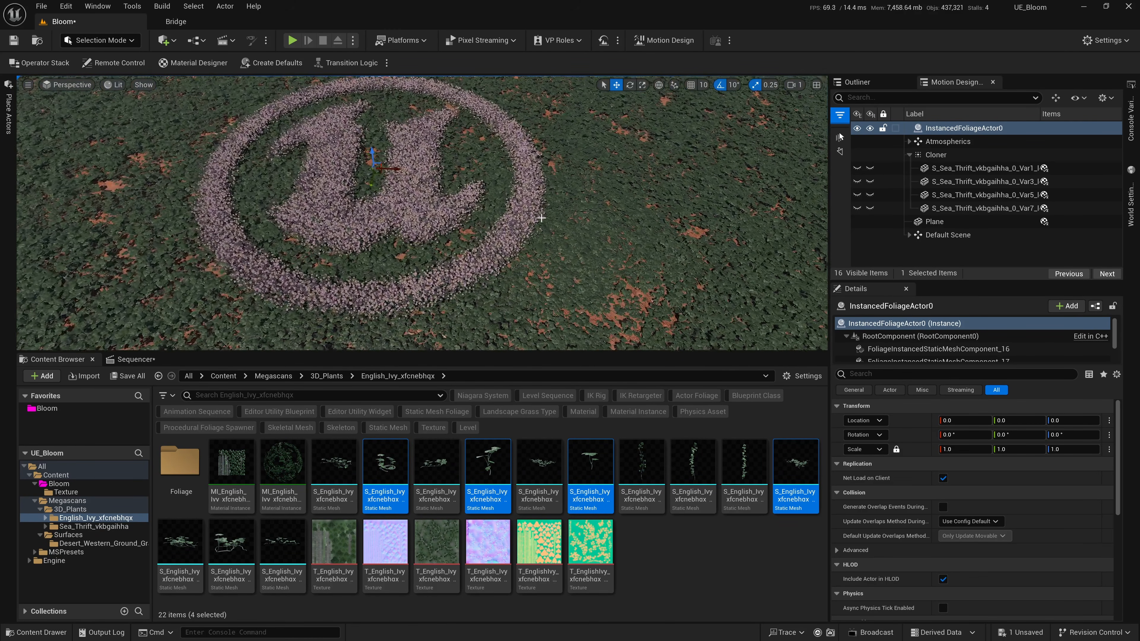
pyautogui.scroll(-3, 541, 218)
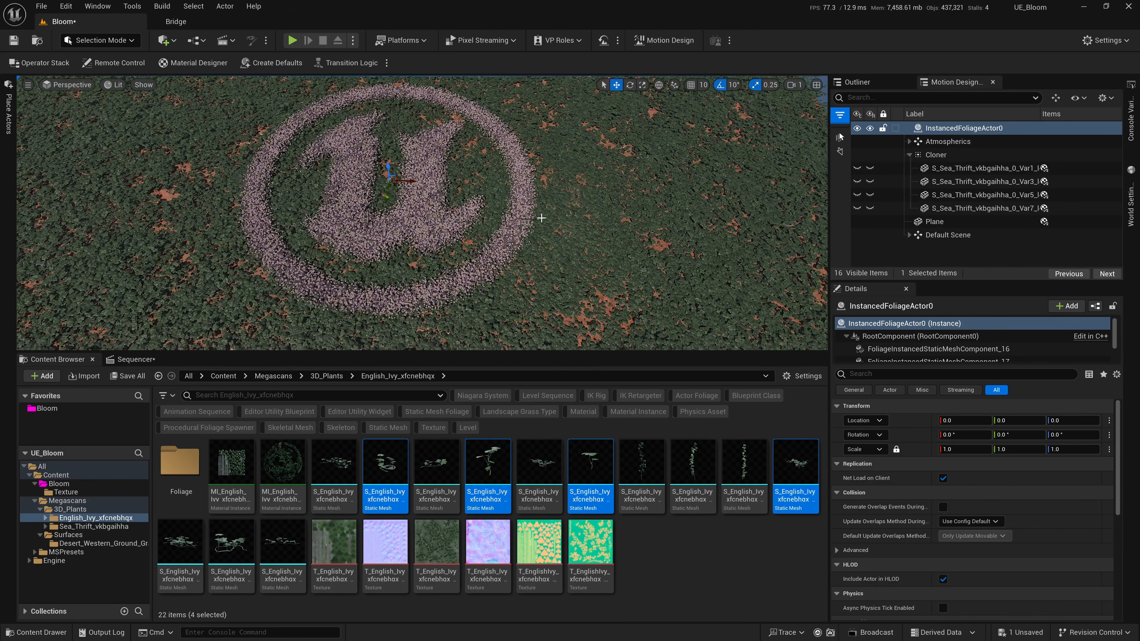
pyautogui.scroll(-4, 541, 218)
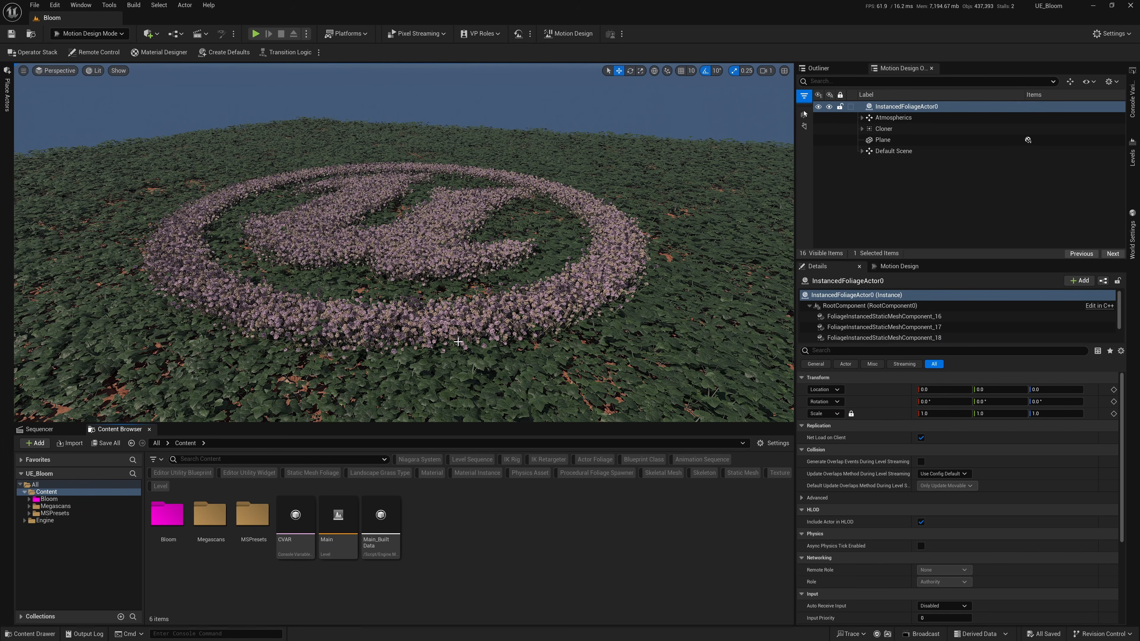
# Open the Sea Thrift material instance MI_Sea_Thrift_vkbgaihha_8K from the Megascans 3D_Plants folder.
pyautogui.moveTo(432, 266); pyautogui.dragTo(432, 266, button='right')
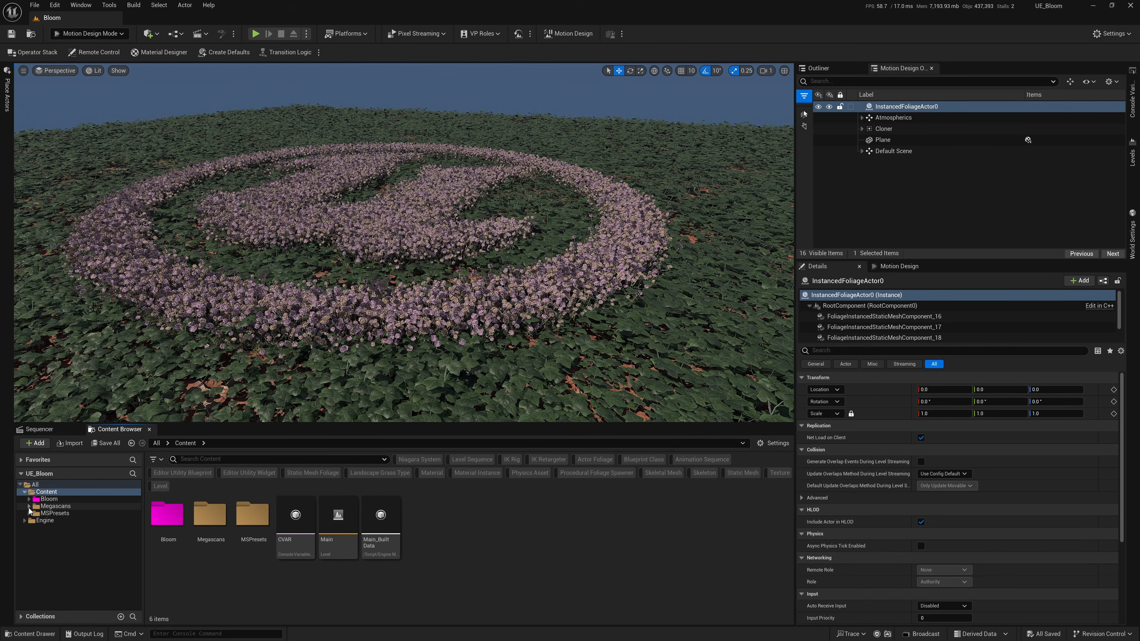
pyautogui.click(51, 514)
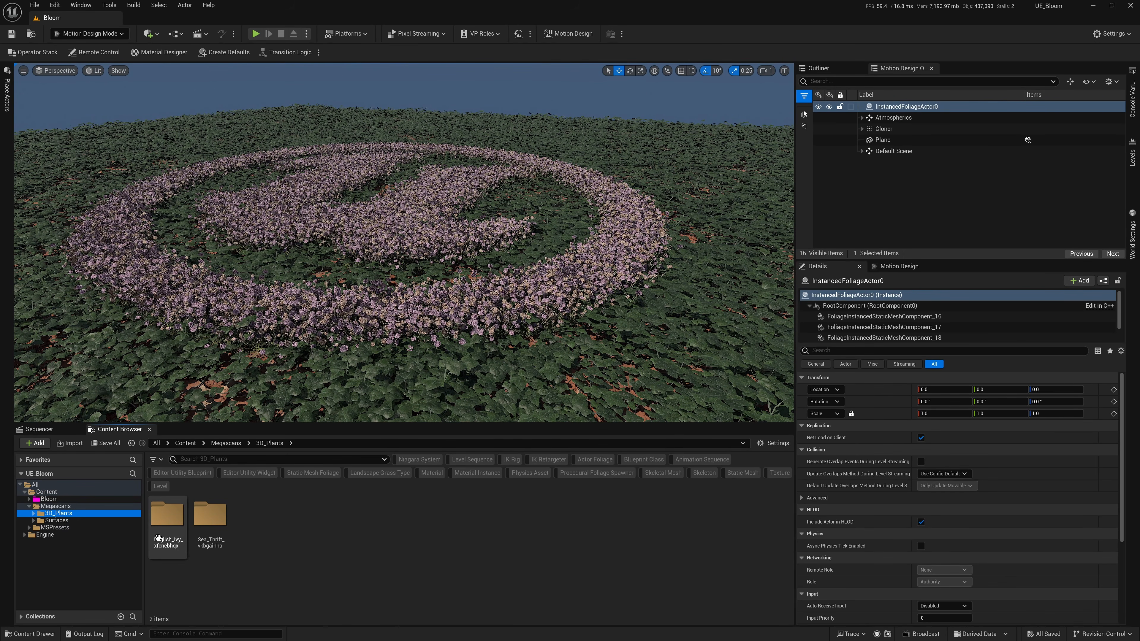
pyautogui.doubleClick(209, 516)
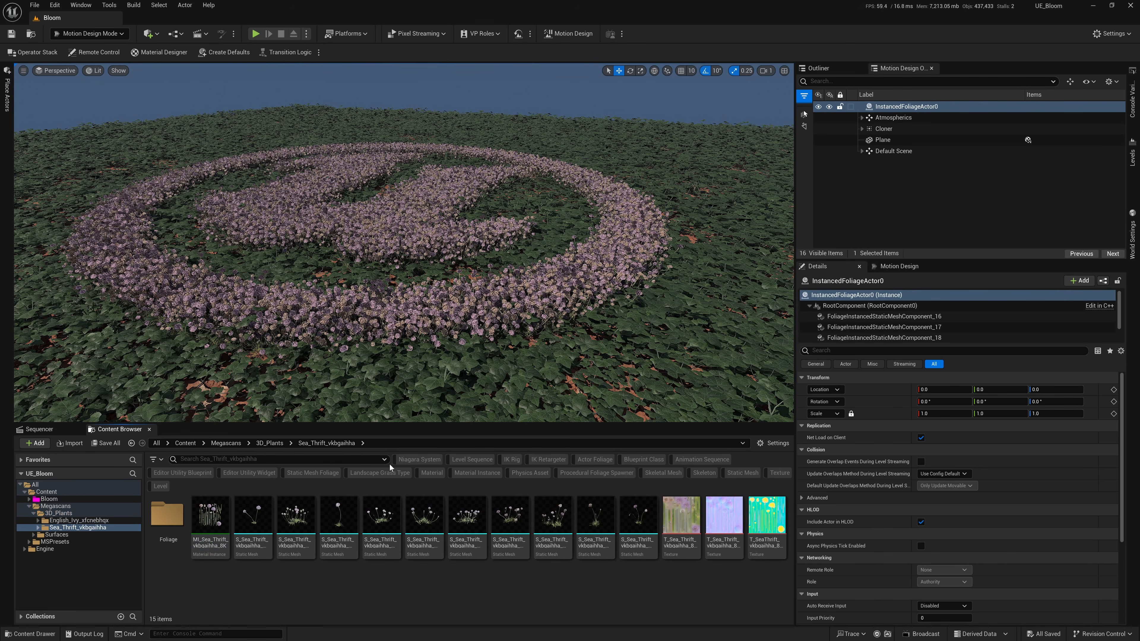
pyautogui.keyDown('ctrl'); pyautogui.scroll(2, 269, 516); pyautogui.keyUp('ctrl')
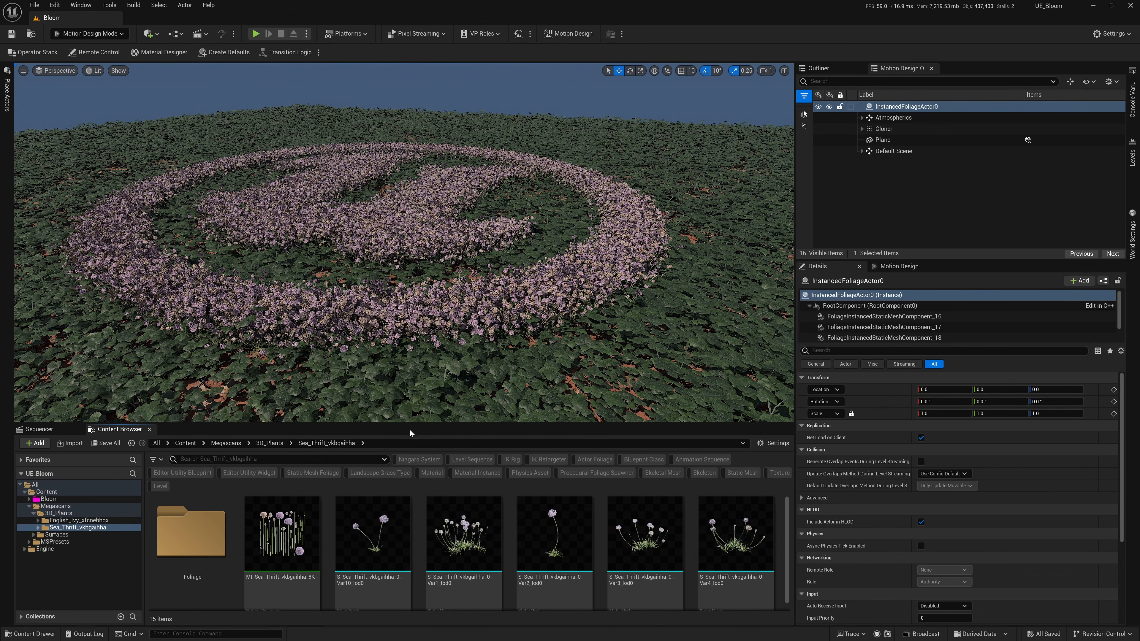
pyautogui.moveTo(410, 423); pyautogui.dragTo(410, 414)
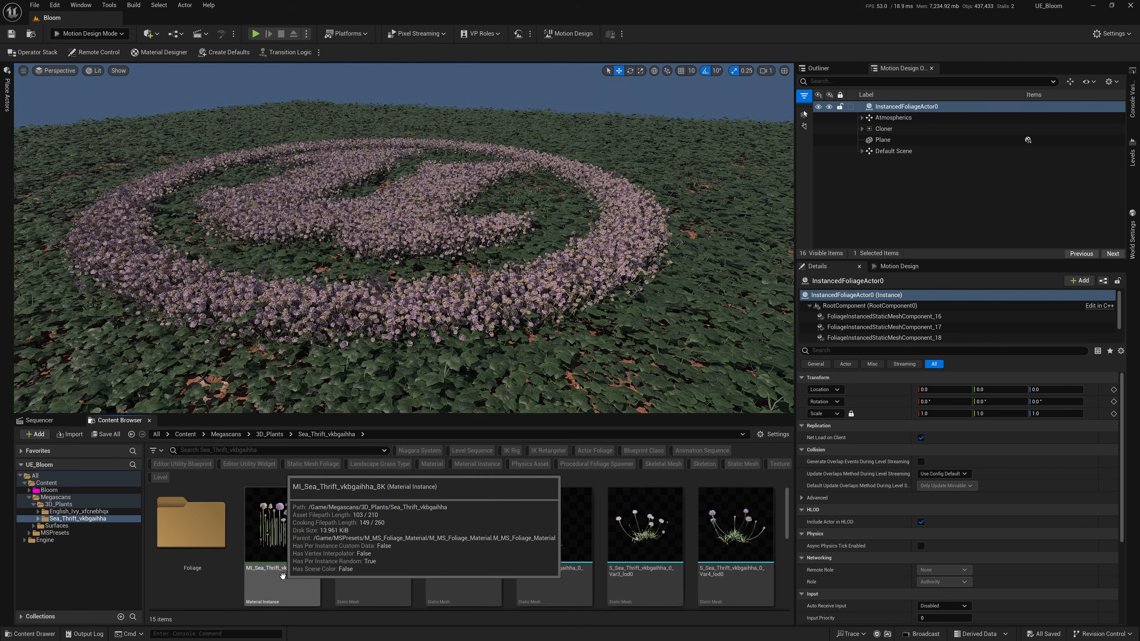
pyautogui.doubleClick(285, 543)
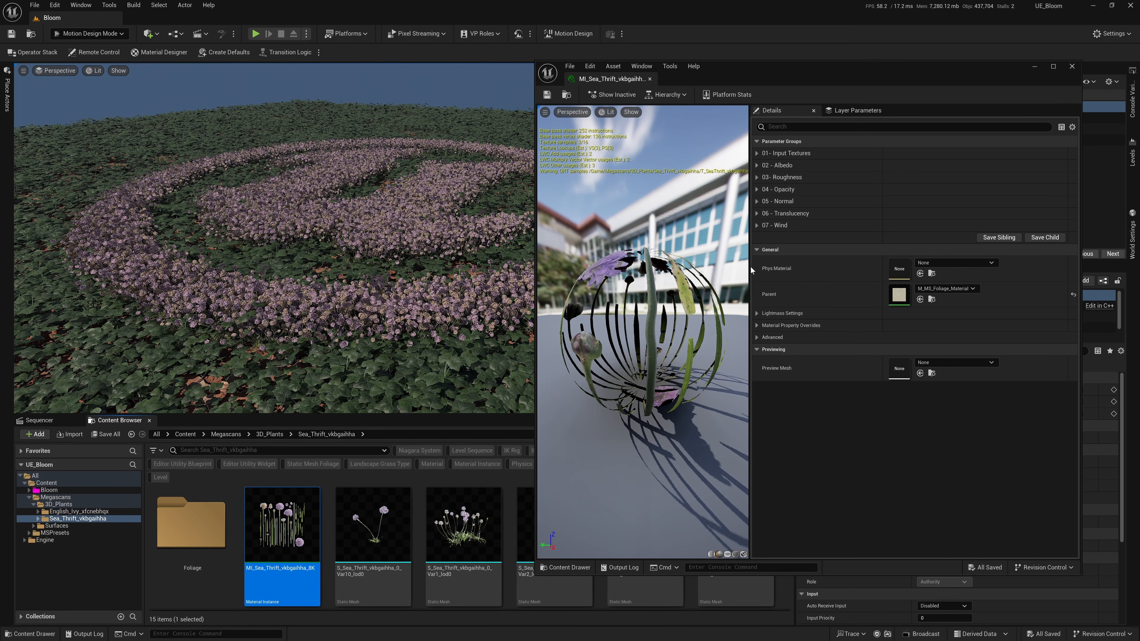
pyautogui.moveTo(750, 266); pyautogui.dragTo(724, 266)
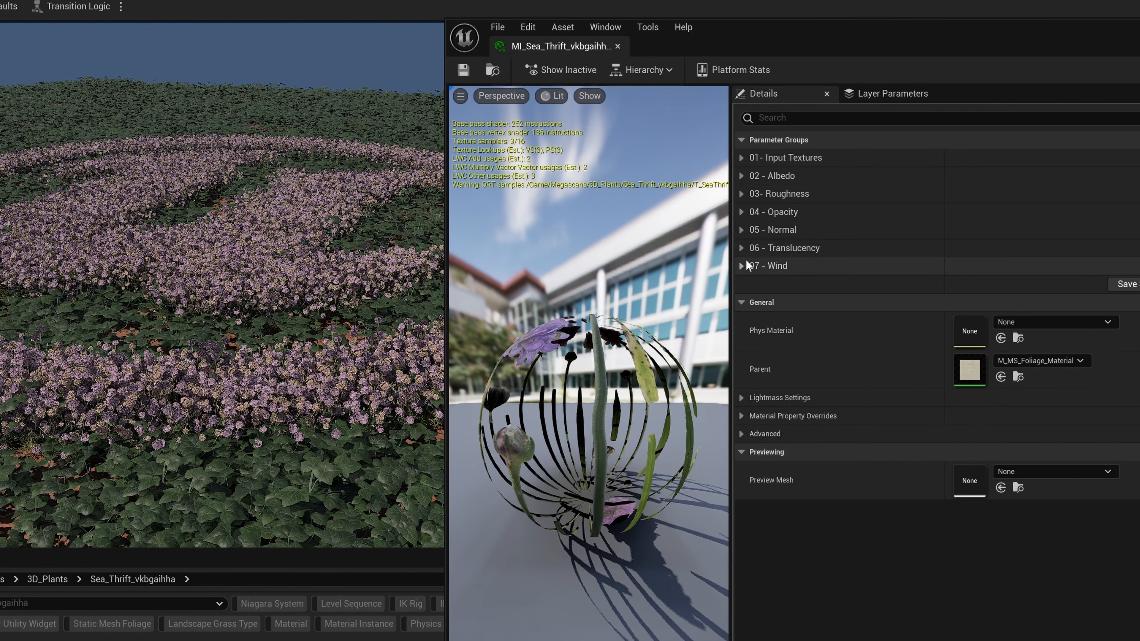
# Enable the Translucency Strength and Desaturation overrides on the Sea Thrift material, setting strength to 4 and increasing the desaturation.
pyautogui.click(749, 248)
pyautogui.click(765, 266)
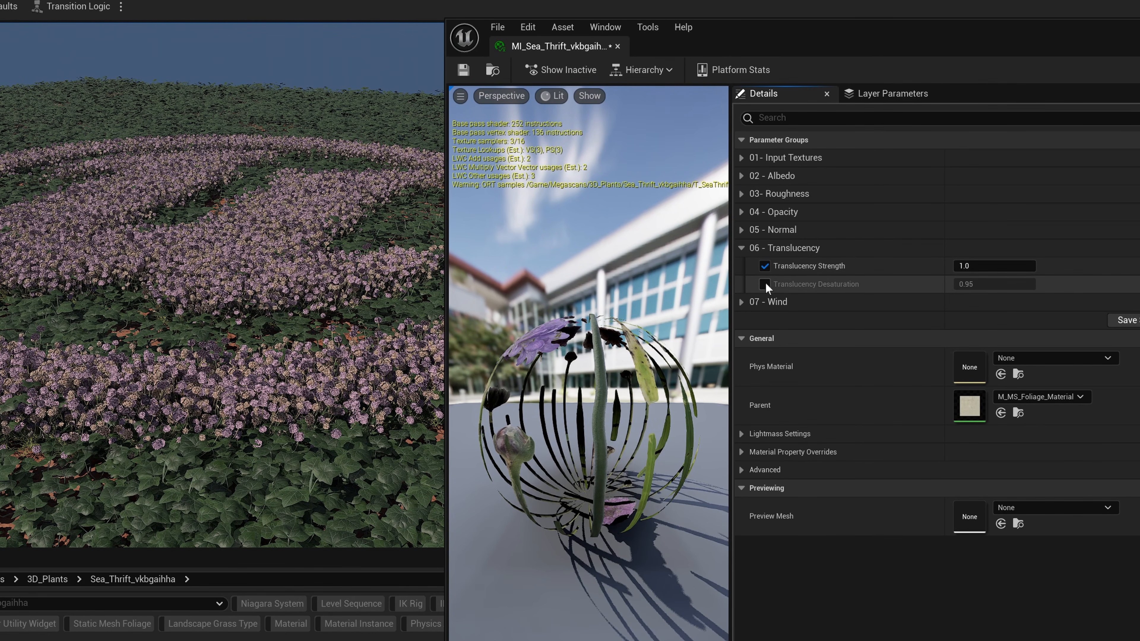
pyautogui.click(765, 284)
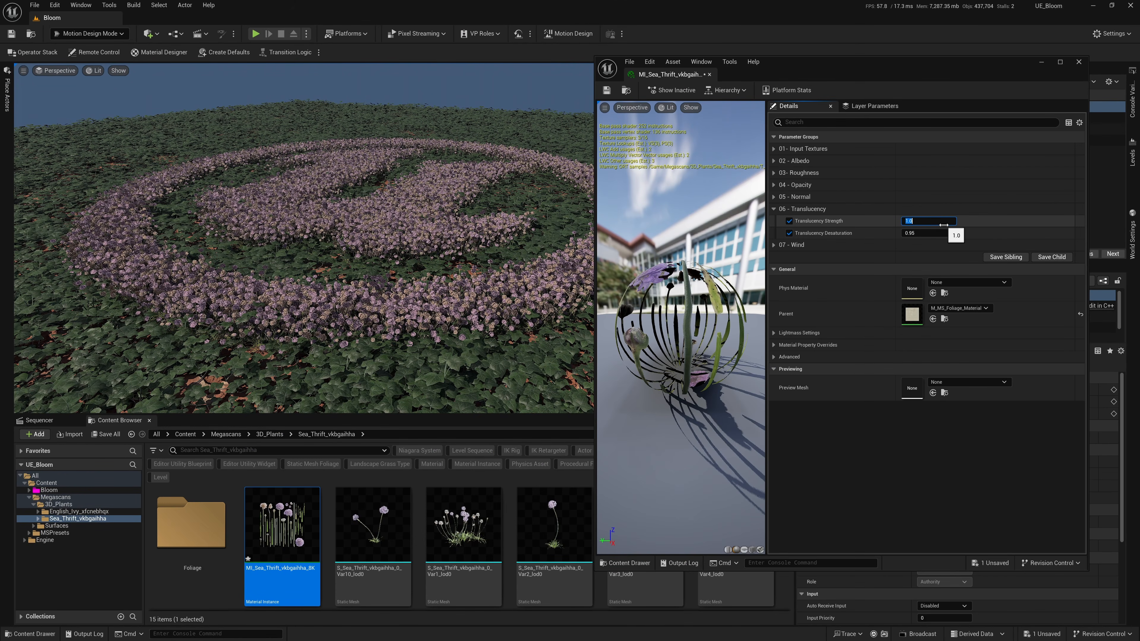
pyautogui.press('Return')
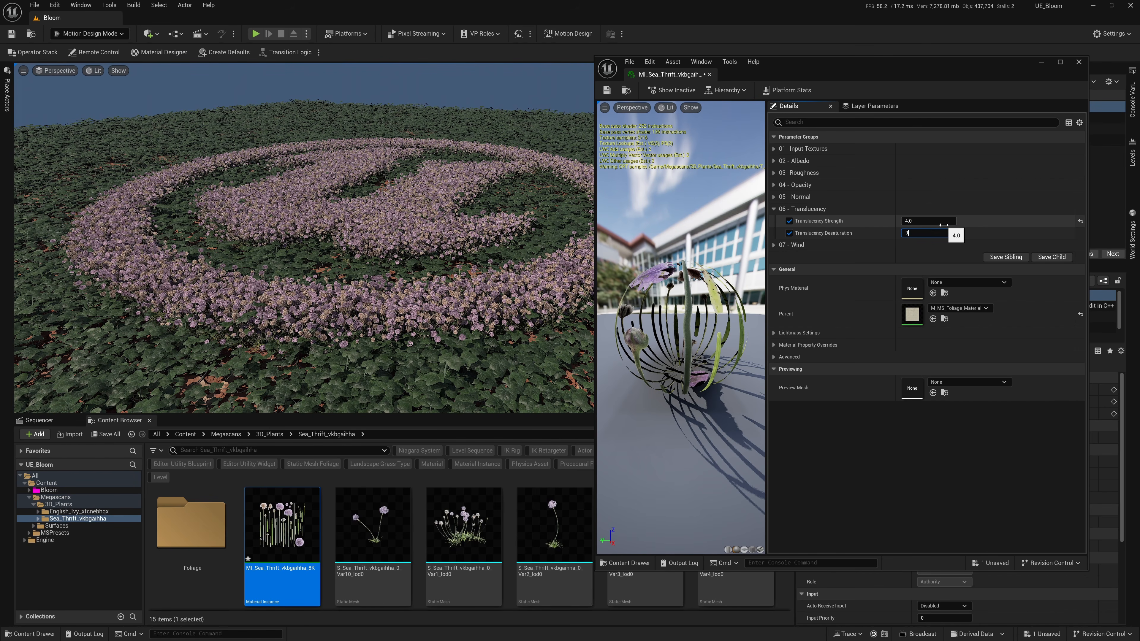
pyautogui.write('9')
pyautogui.press('Return')
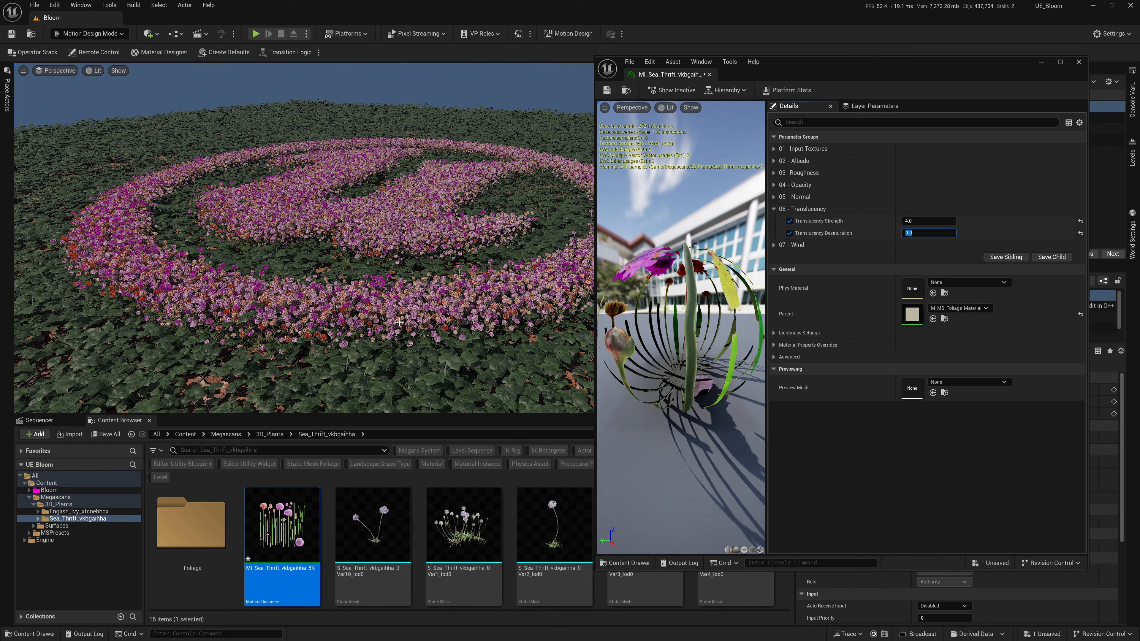
pyautogui.moveTo(399, 322); pyautogui.dragTo(395, 359)
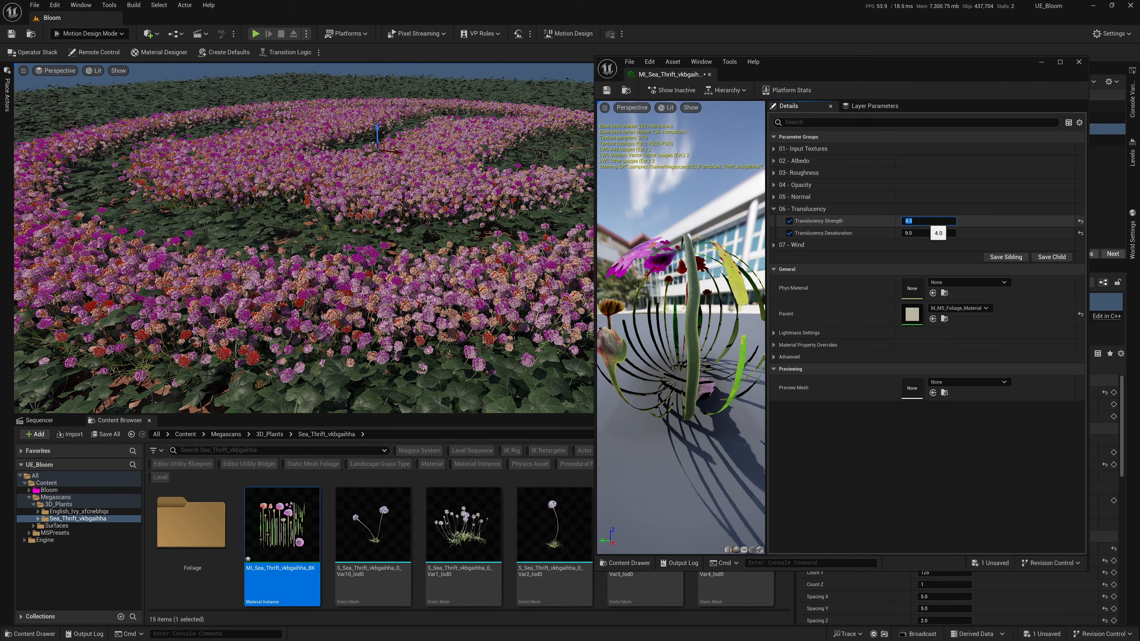
# Set the Sea Thrift material's Translucency Strength and Desaturation to 10 and override Roughness Intensity with 0.2.
pyautogui.write('5')
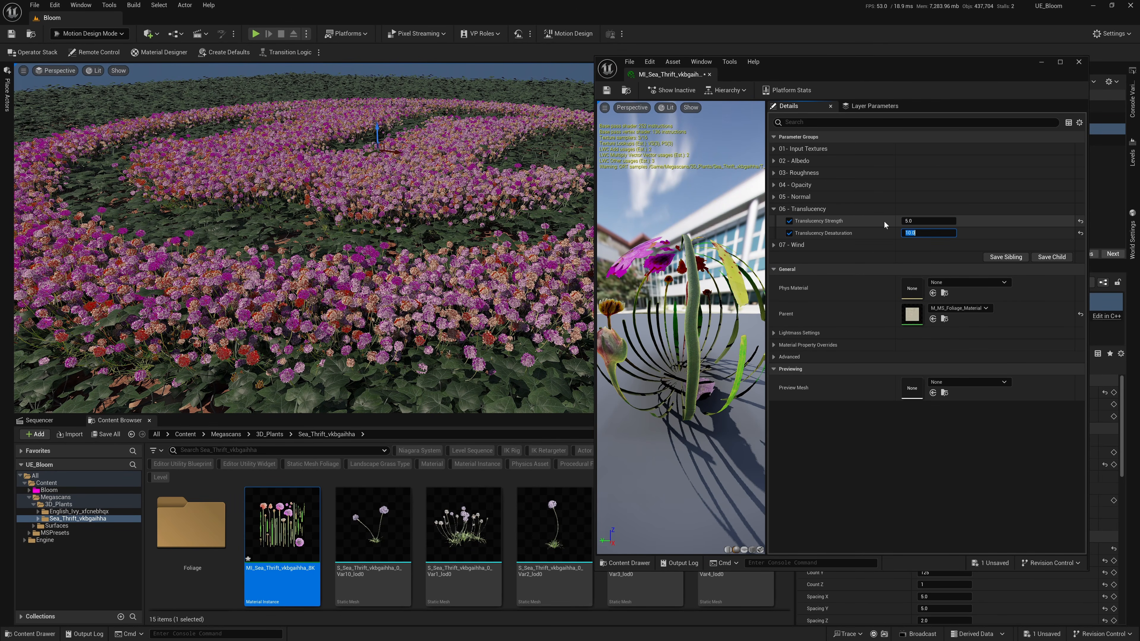
pyautogui.write('5')
pyautogui.press('Return')
pyautogui.click(774, 173)
pyautogui.click(789, 185)
pyautogui.click(928, 184)
pyautogui.write('0.2')
pyautogui.press('Return')
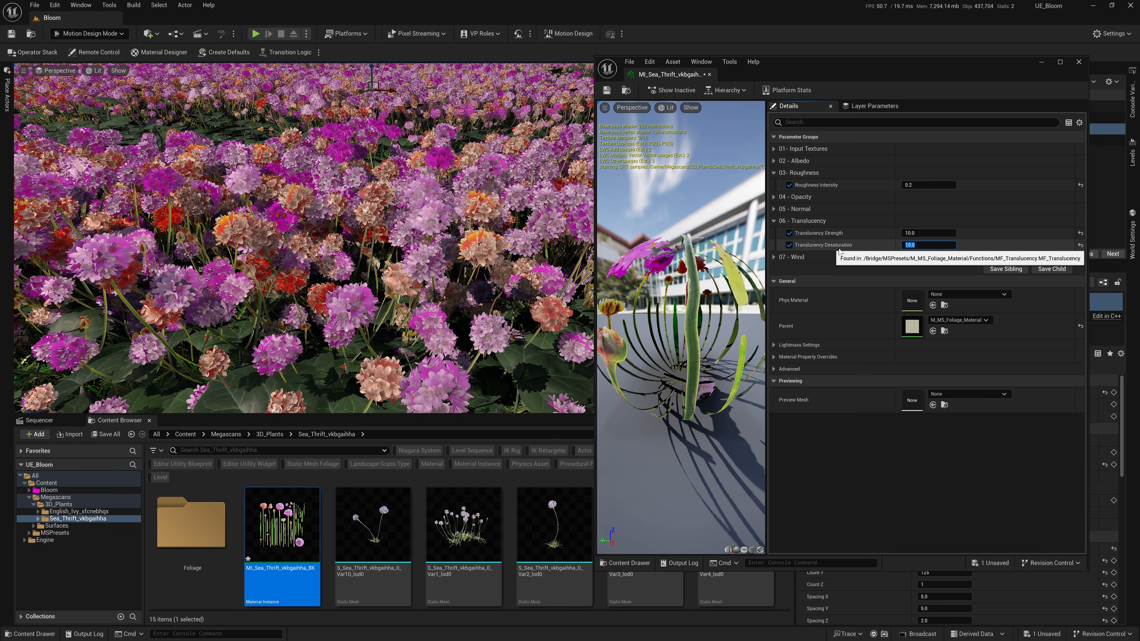
pyautogui.moveTo(402, 227); pyautogui.dragTo(402, 228, button='right')
pyautogui.click(1079, 62)
# Open the ivy material instance MI_English_Ivy_xfcnebhqx_4K and widen its editor window.
pyautogui.click(270, 434)
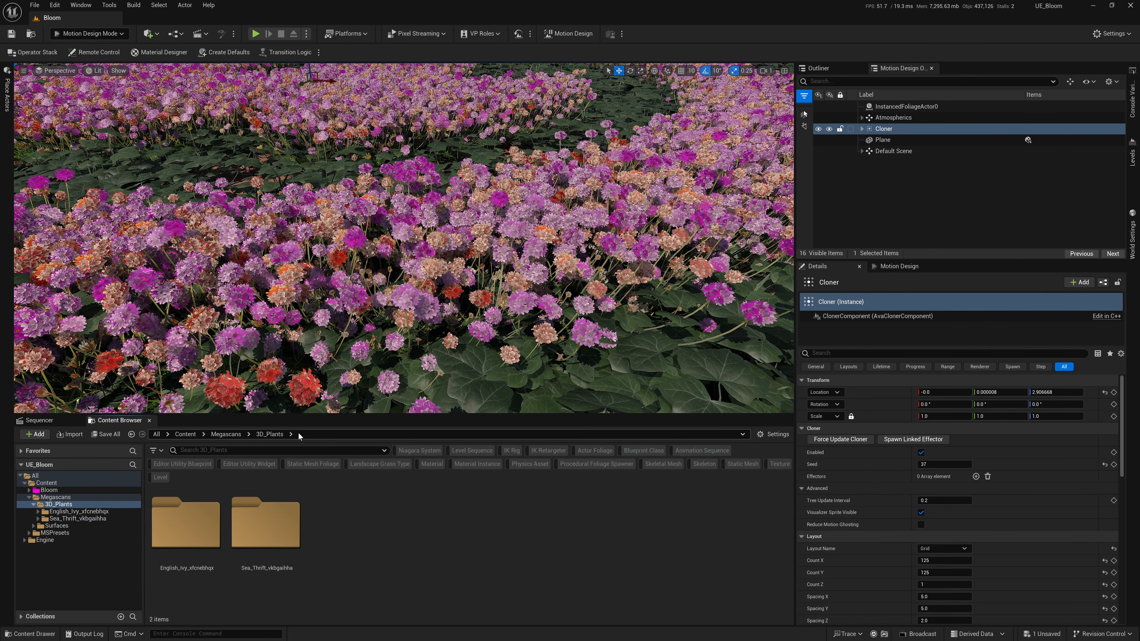
pyautogui.doubleClick(186, 523)
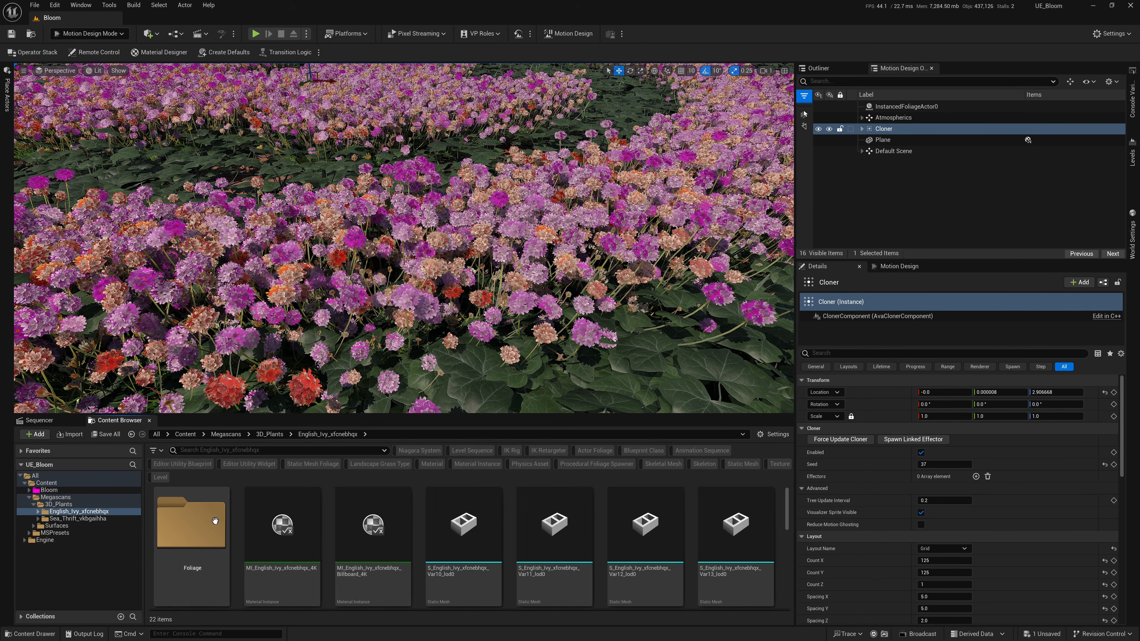
pyautogui.doubleClick(282, 526)
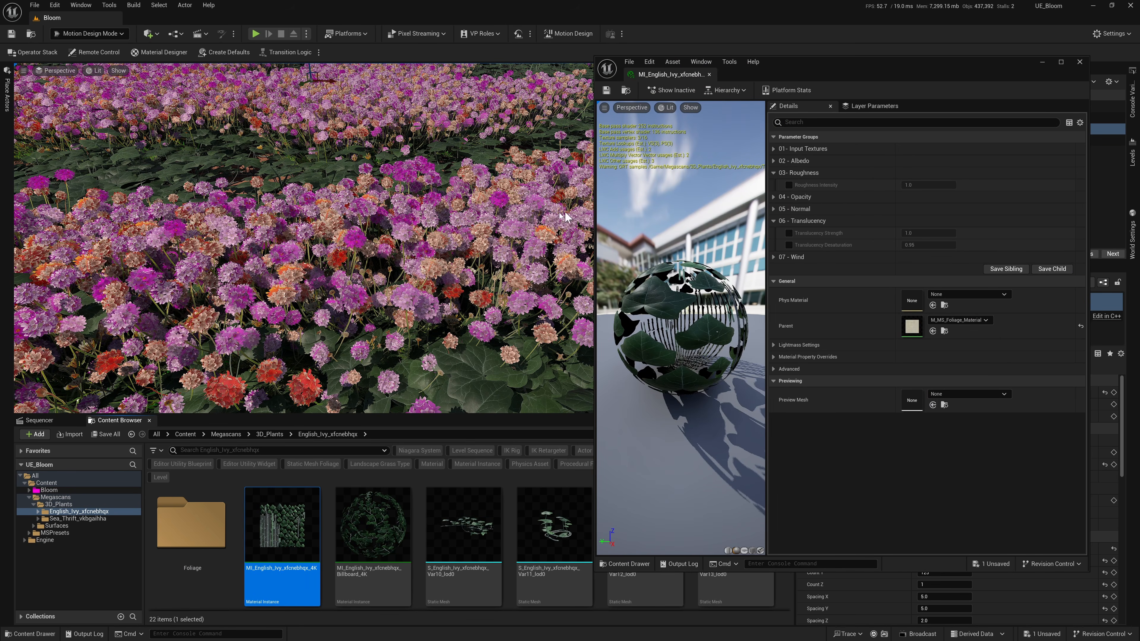
pyautogui.moveTo(594, 211); pyautogui.dragTo(539, 211)
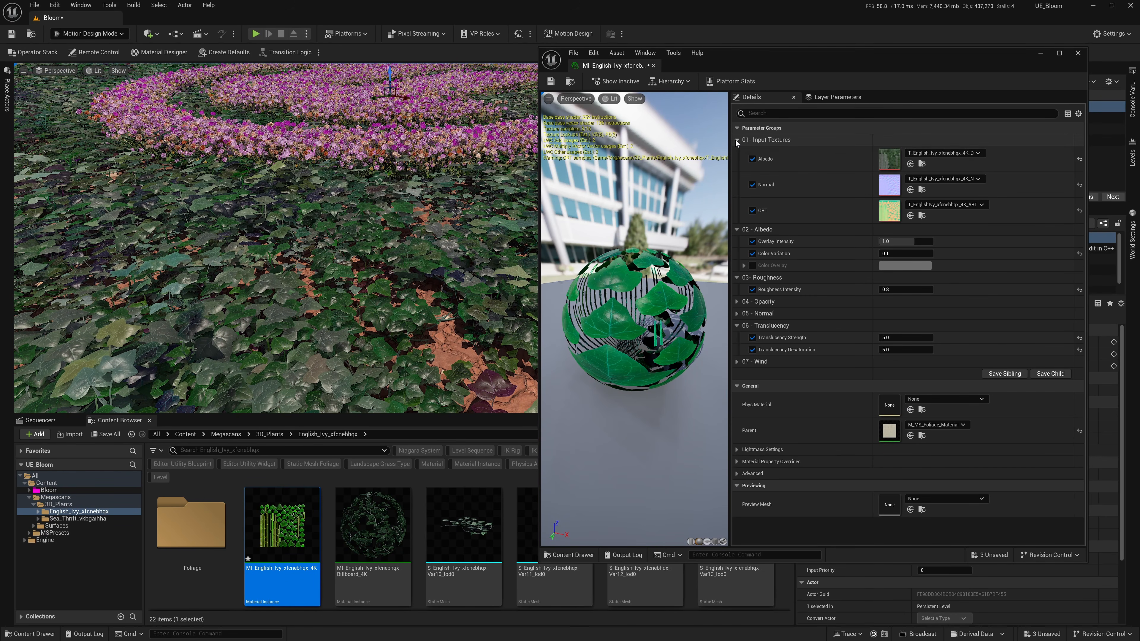
# Disable the ivy material's Overlay Intensity override, and toggle the Roughness Intensity and Translucency Strength overrides off and on.
pyautogui.click(765, 140)
pyautogui.click(752, 164)
pyautogui.click(752, 212)
pyautogui.click(753, 212)
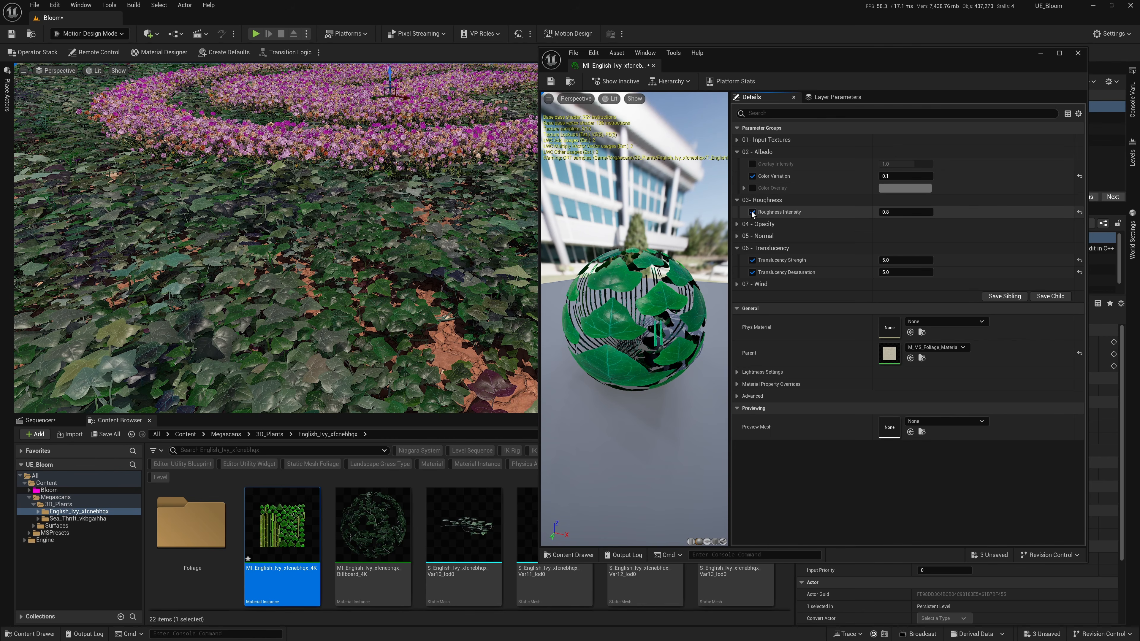
pyautogui.click(752, 260)
pyautogui.click(752, 261)
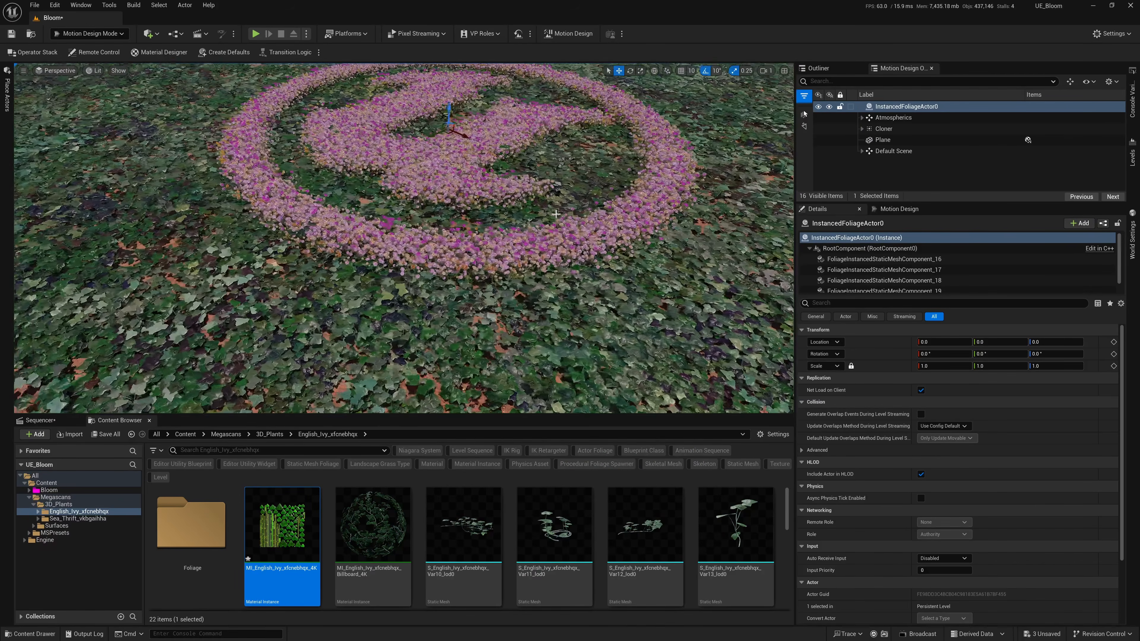
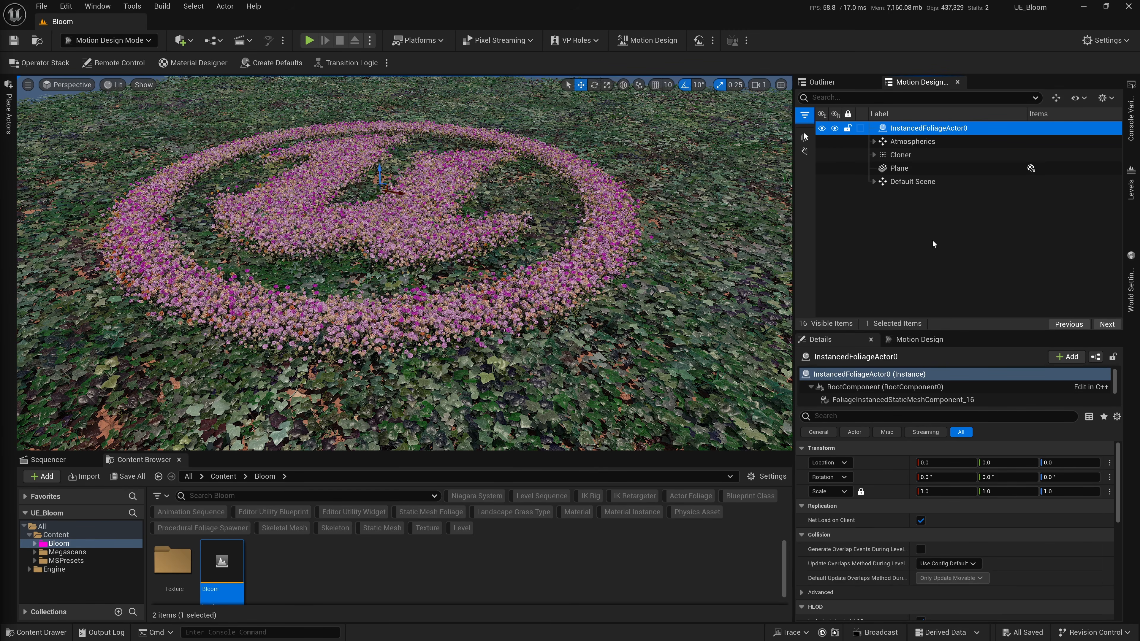
# Enlarge the Details area and spawn a linked effector for the Cloner.
pyautogui.moveTo(975, 331); pyautogui.dragTo(975, 264)
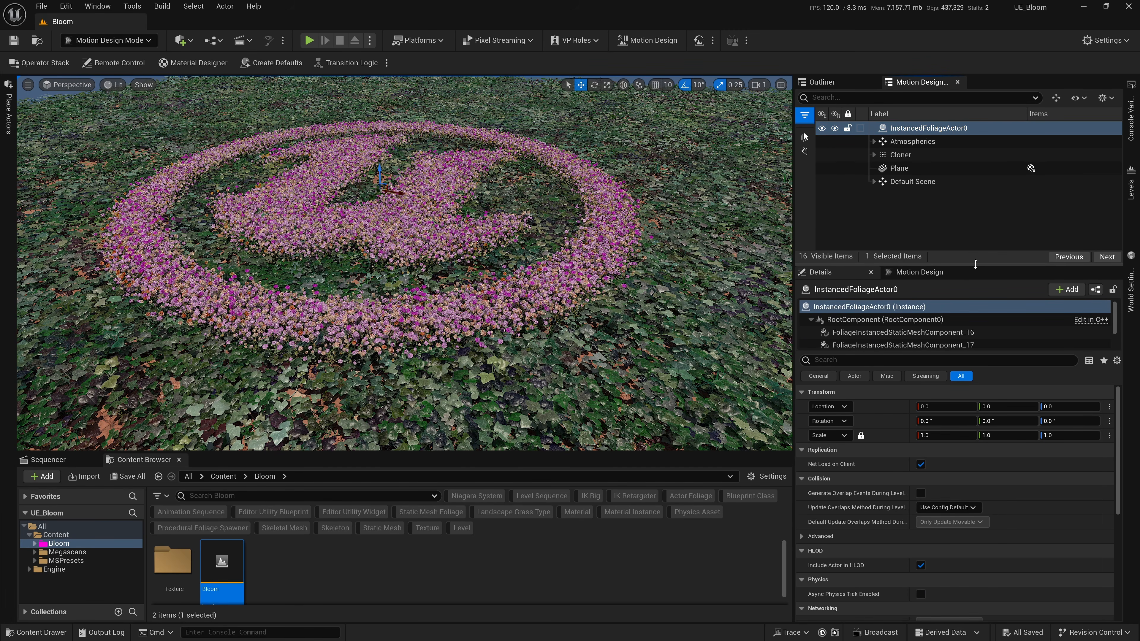
pyautogui.click(913, 155)
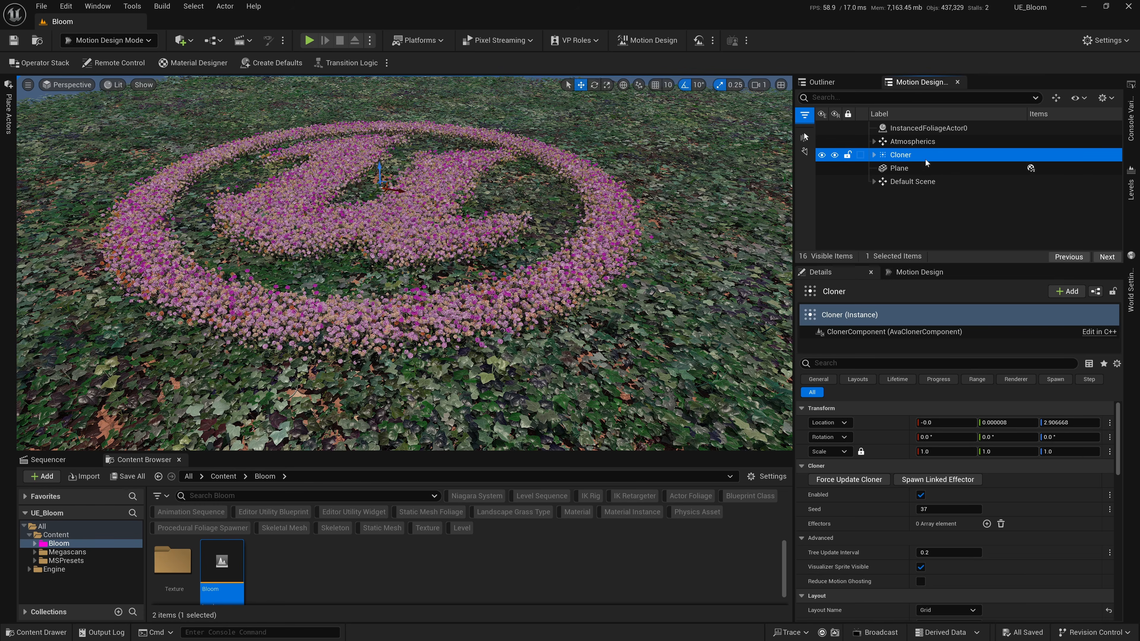
pyautogui.click(938, 480)
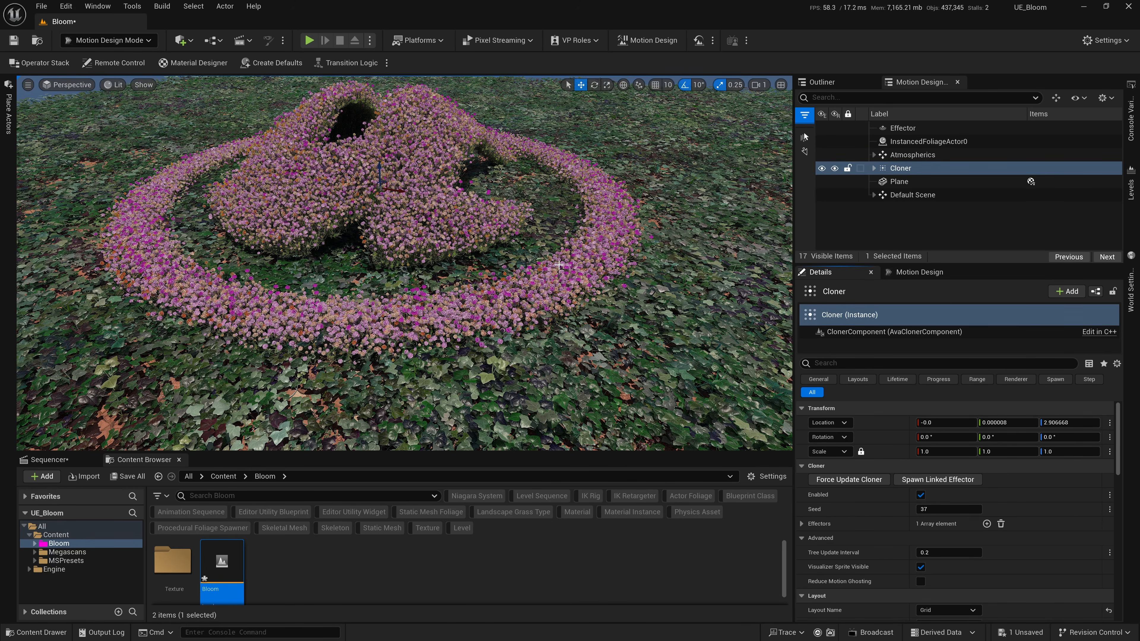
# Turn off Game View to show the effector's bounds and shift the Cloner about 26 units along X.
pyautogui.scroll(-4, 558, 265)
pyautogui.keyDown('alt'); pyautogui.moveTo(558, 265); pyautogui.dragTo(486, 197); pyautogui.keyUp('alt')
pyautogui.click(28, 86)
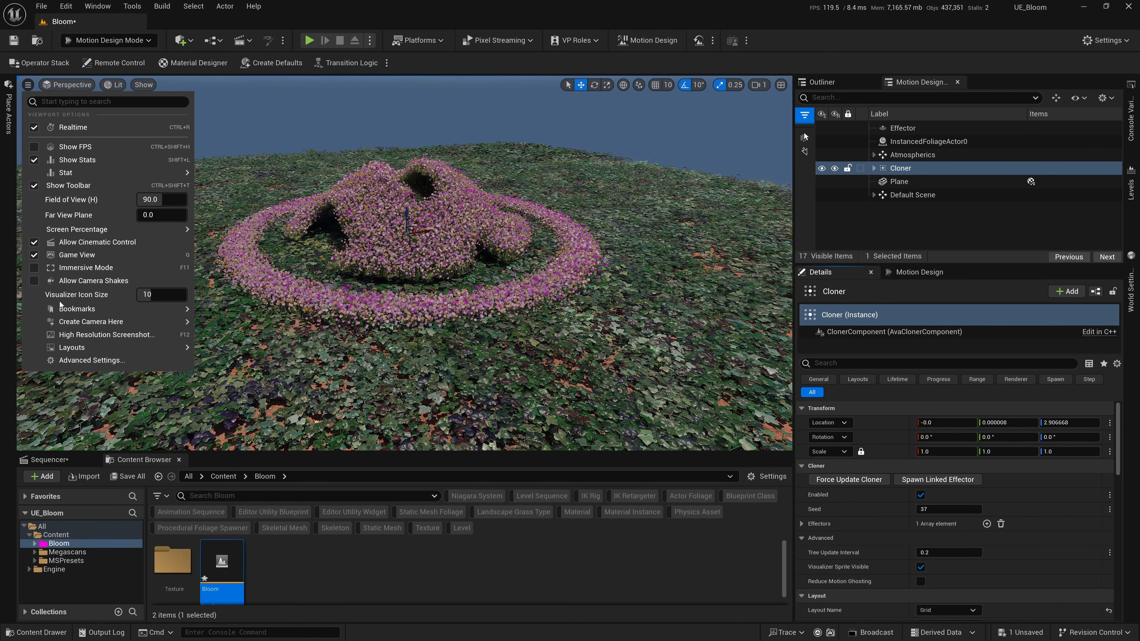
pyautogui.click(66, 254)
pyautogui.moveTo(486, 171); pyautogui.dragTo(499, 157, button='right')
pyautogui.moveTo(403, 266)
pyautogui.mouseDown()
pyautogui.moveTo(576, 255)
pyautogui.moveTo(423, 263)
pyautogui.mouseUp()
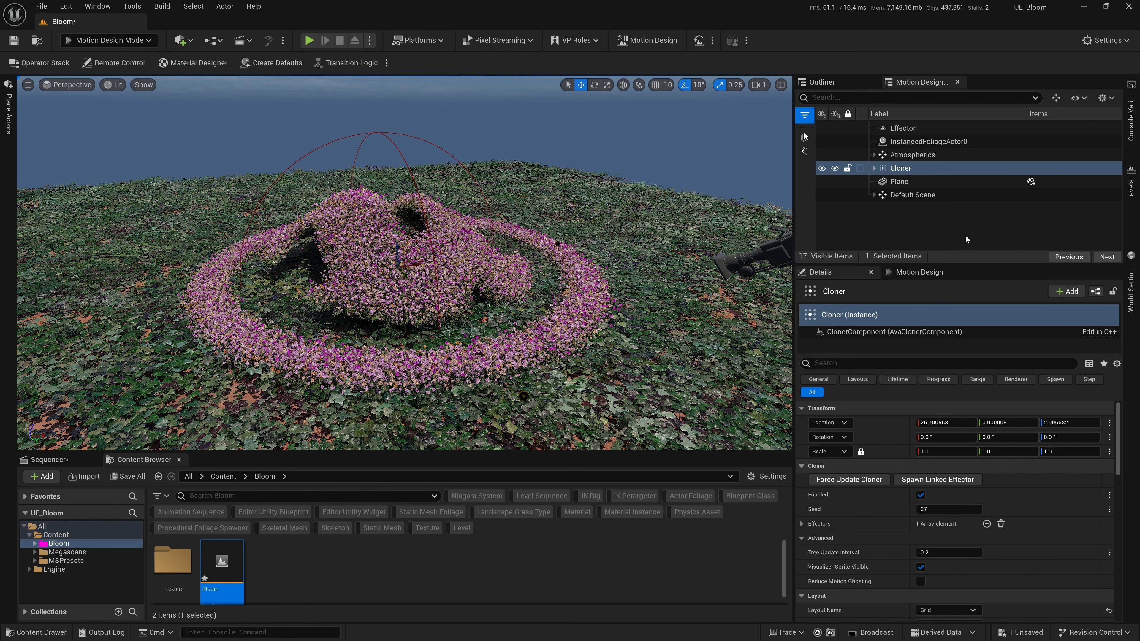
# Set the Z value of the Effector's mode Offset to 0.
pyautogui.click(902, 128)
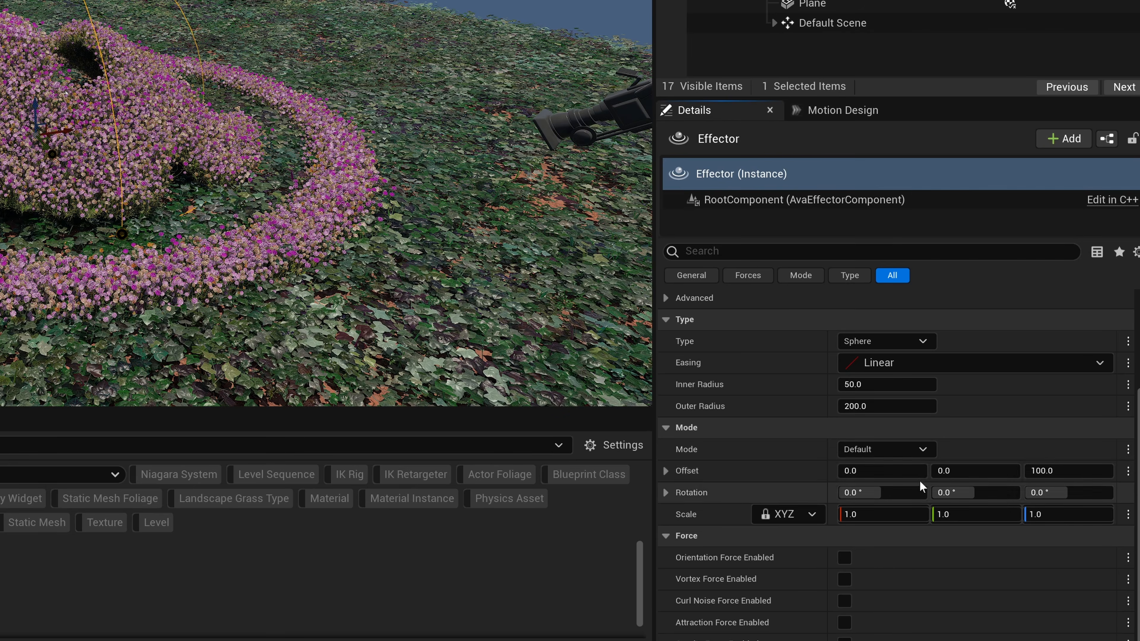
pyautogui.click(1073, 493)
pyautogui.write('0')
pyautogui.press('Return')
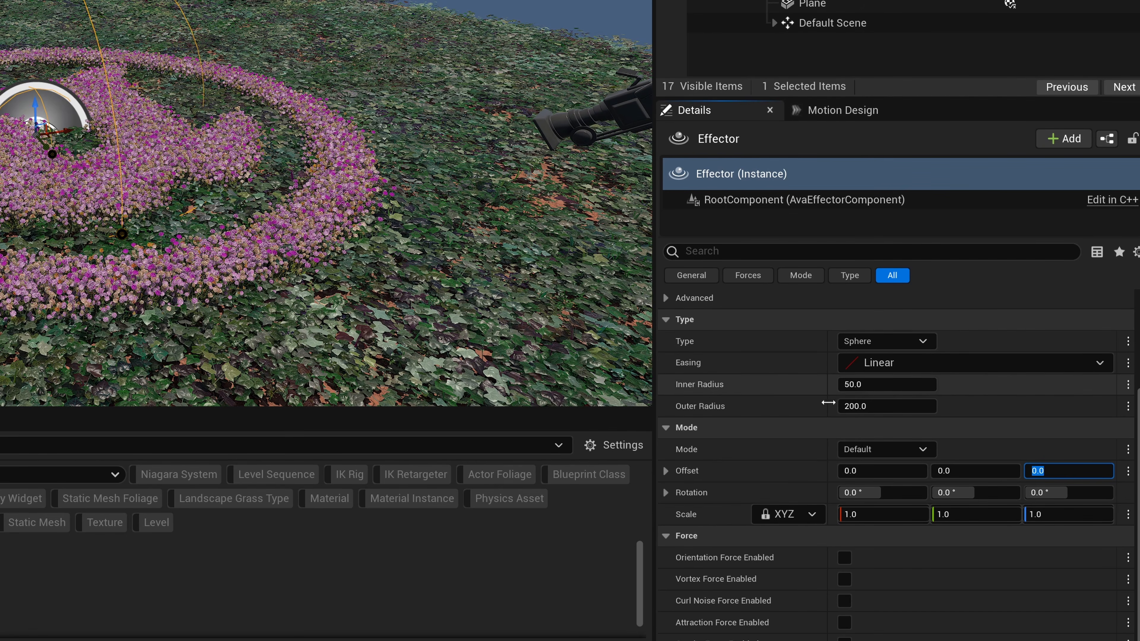
# Change the Effector's type to Plane and its easing to In Elastic.
pyautogui.click(875, 342)
pyautogui.click(882, 374)
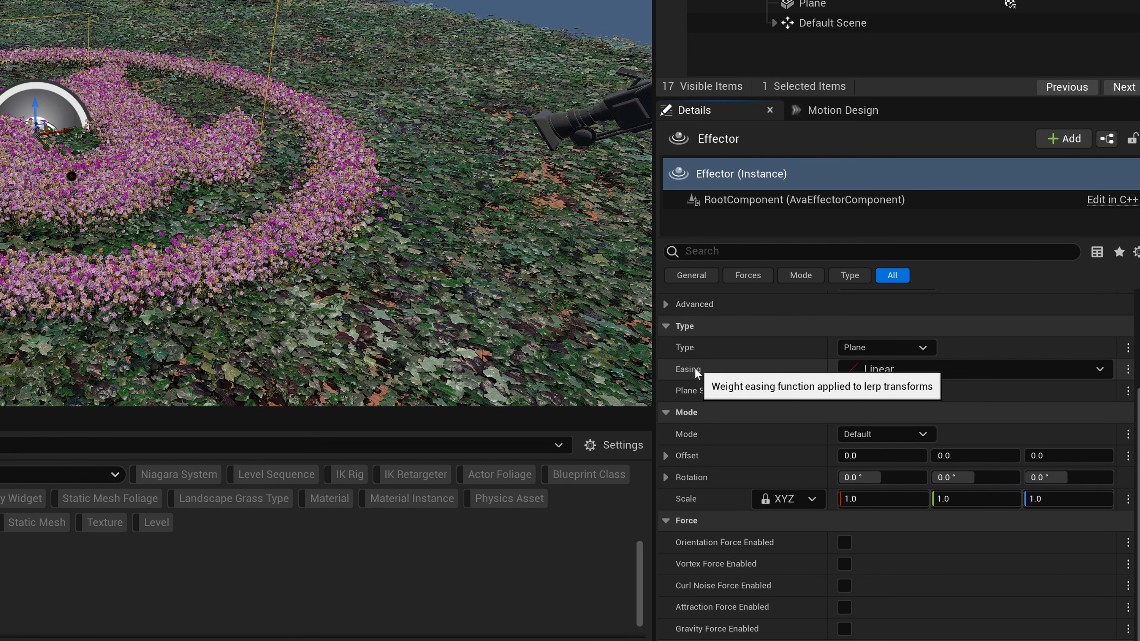
pyautogui.click(927, 372)
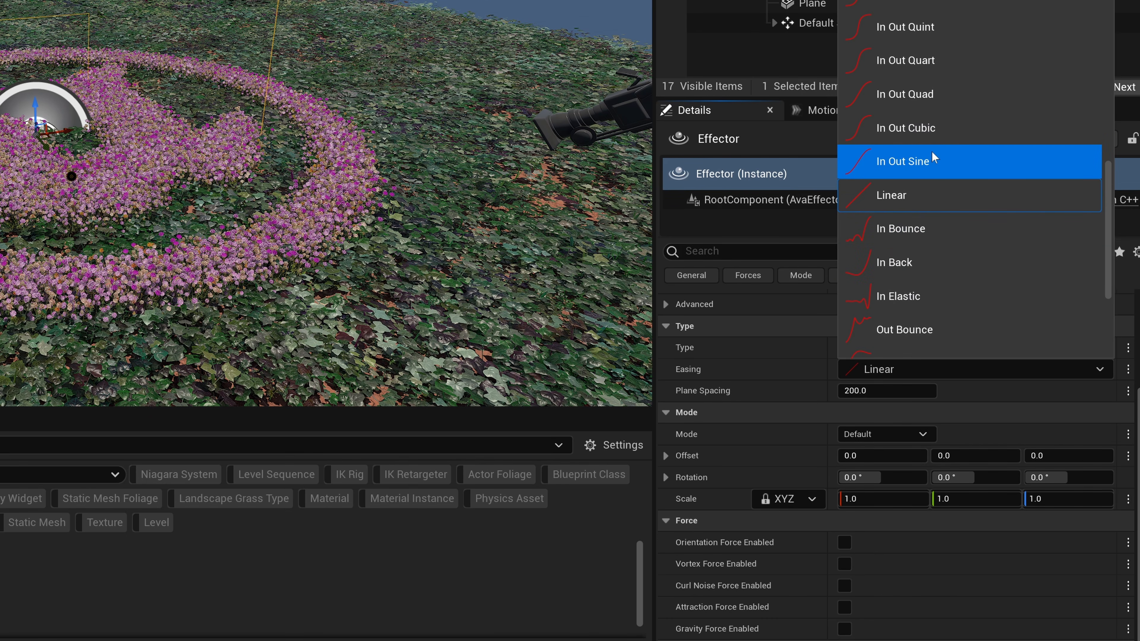
pyautogui.click(946, 302)
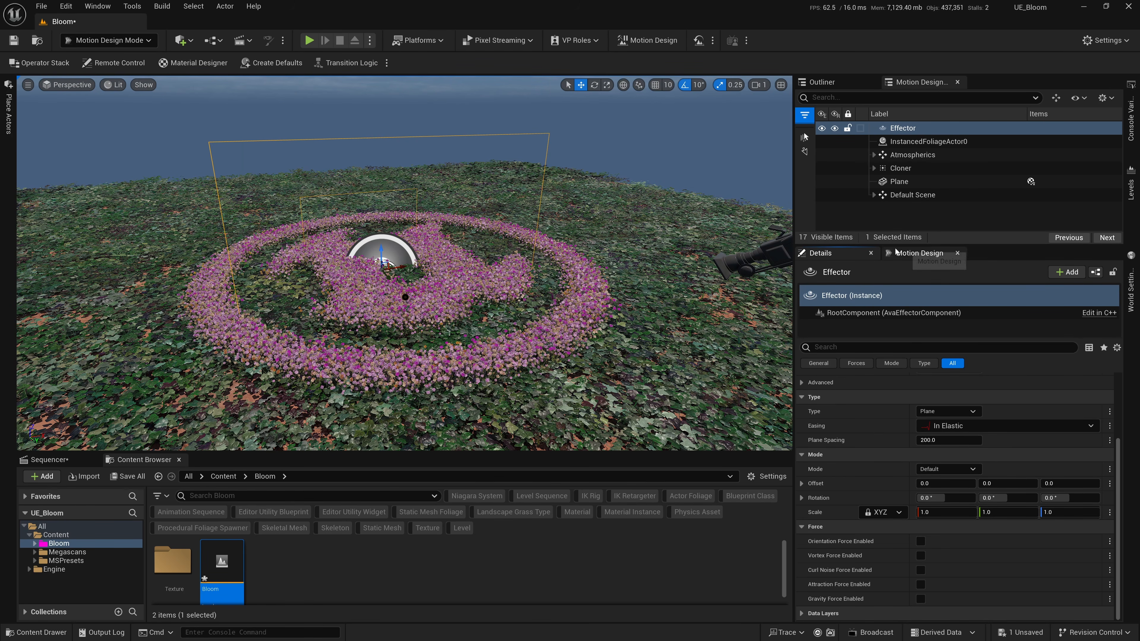
# Rotate the plane effector about the vertical axis and slide it back and forth across the flower logo.
pyautogui.click(595, 86)
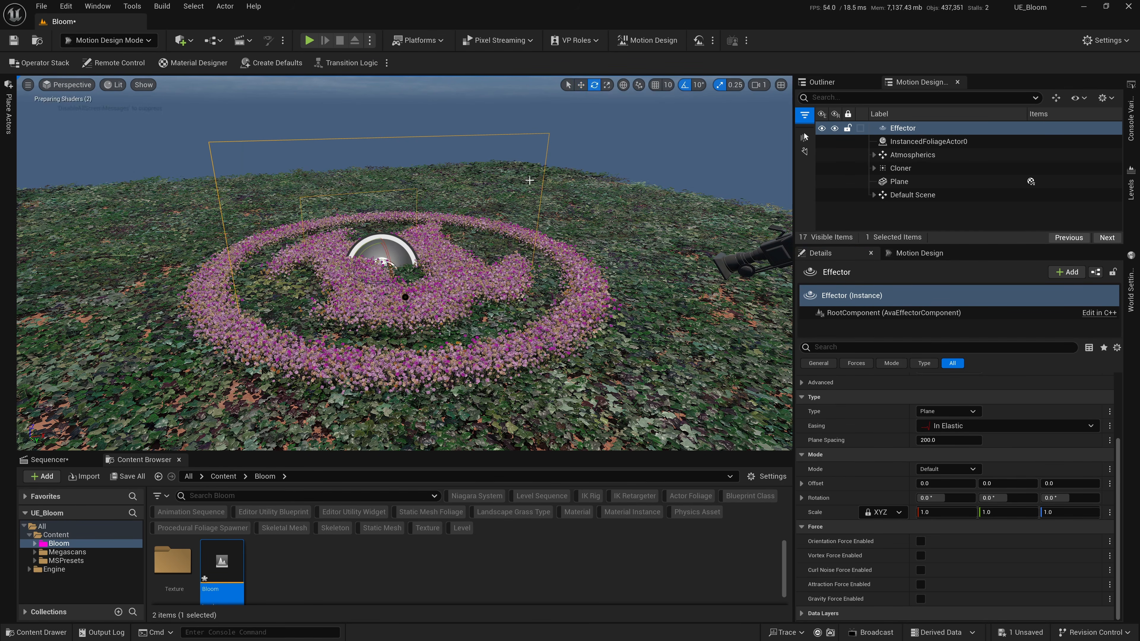
pyautogui.moveTo(405, 297); pyautogui.dragTo(315, 275)
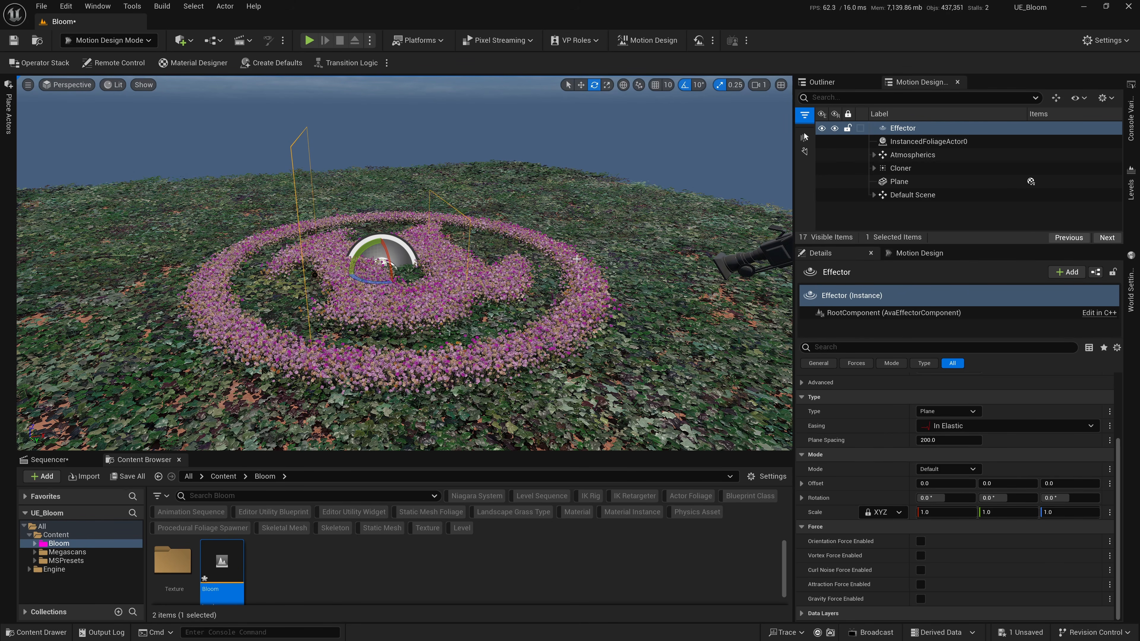
pyautogui.click(576, 87)
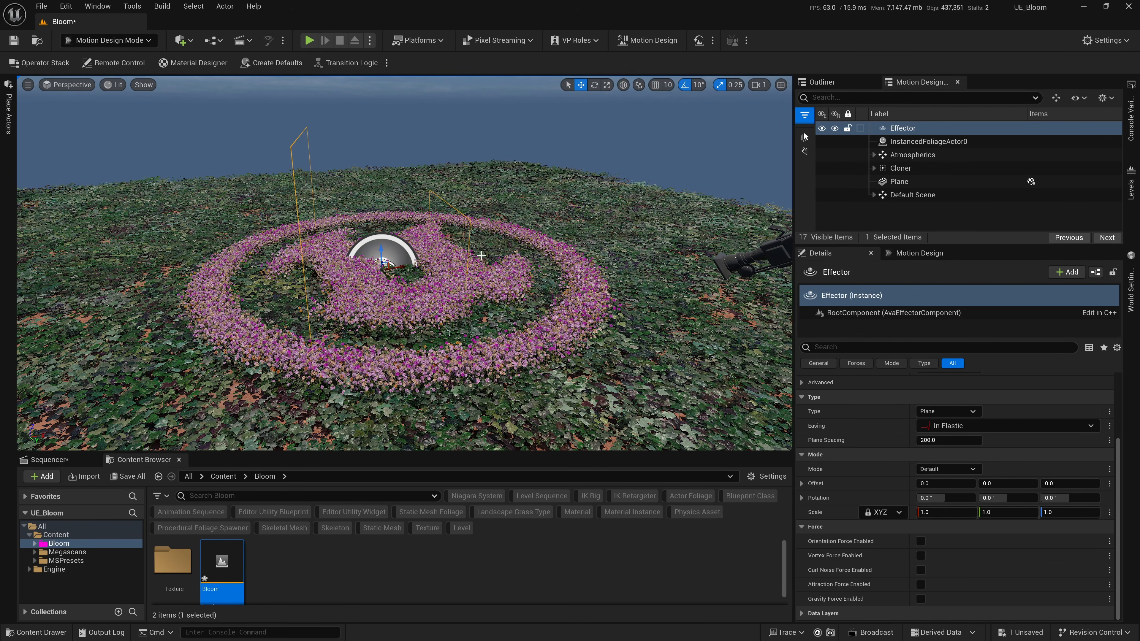
pyautogui.moveTo(400, 269); pyautogui.dragTo(544, 261)
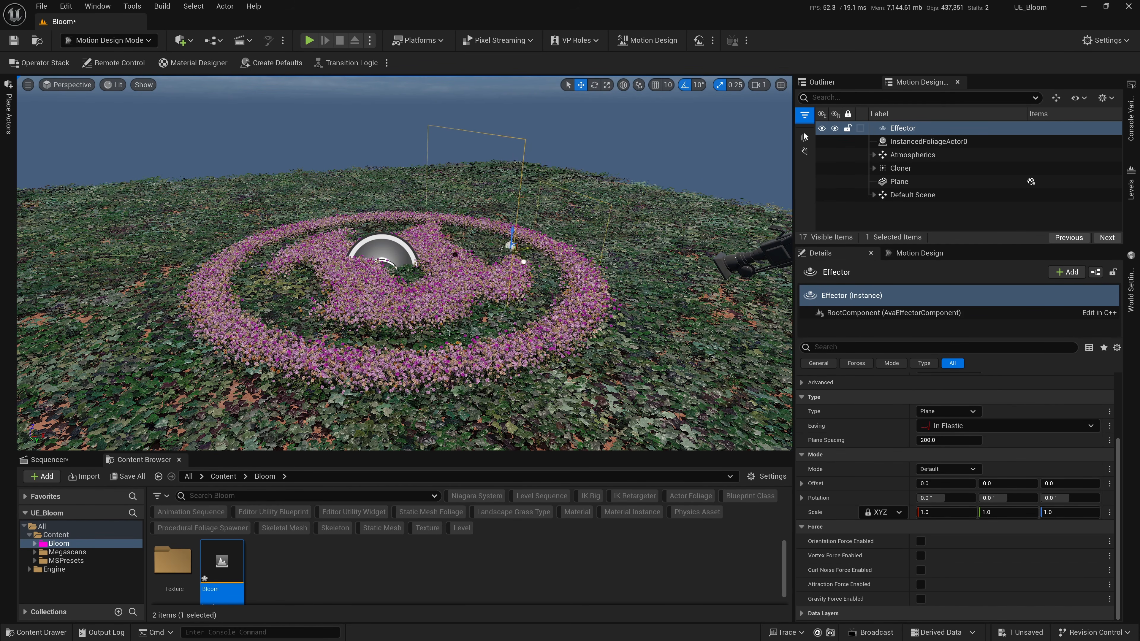
pyautogui.moveTo(544, 261); pyautogui.dragTo(442, 275)
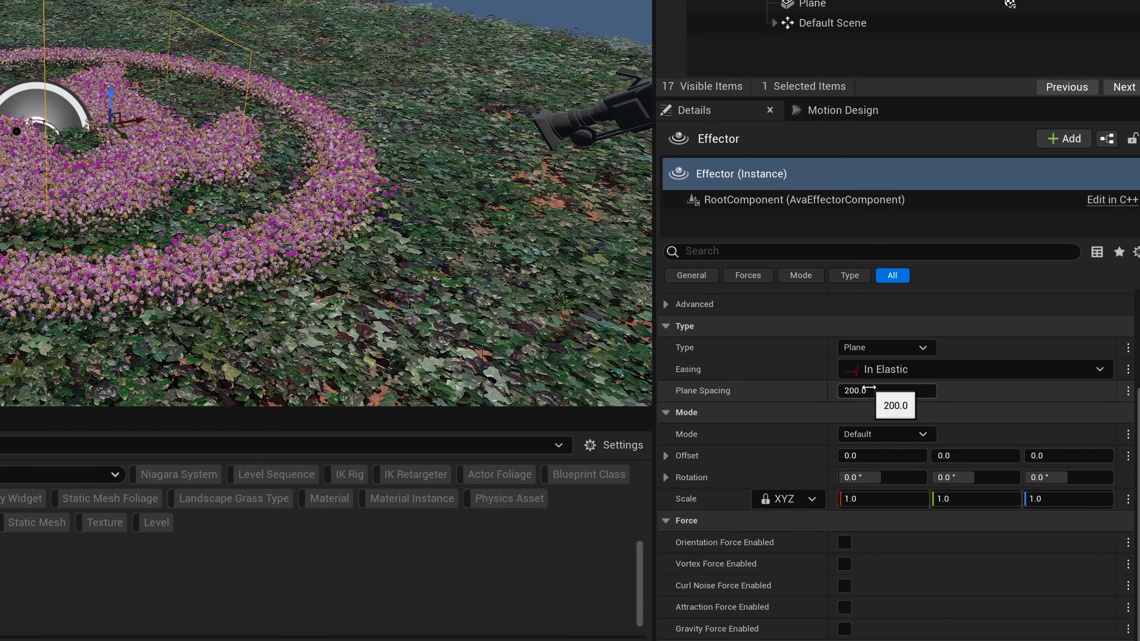
# Set the Effector's Plane Spacing to 70 and its mode Rotation to 10°, 10° and 90°.
pyautogui.click(869, 390)
pyautogui.write('70')
pyautogui.press('Return')
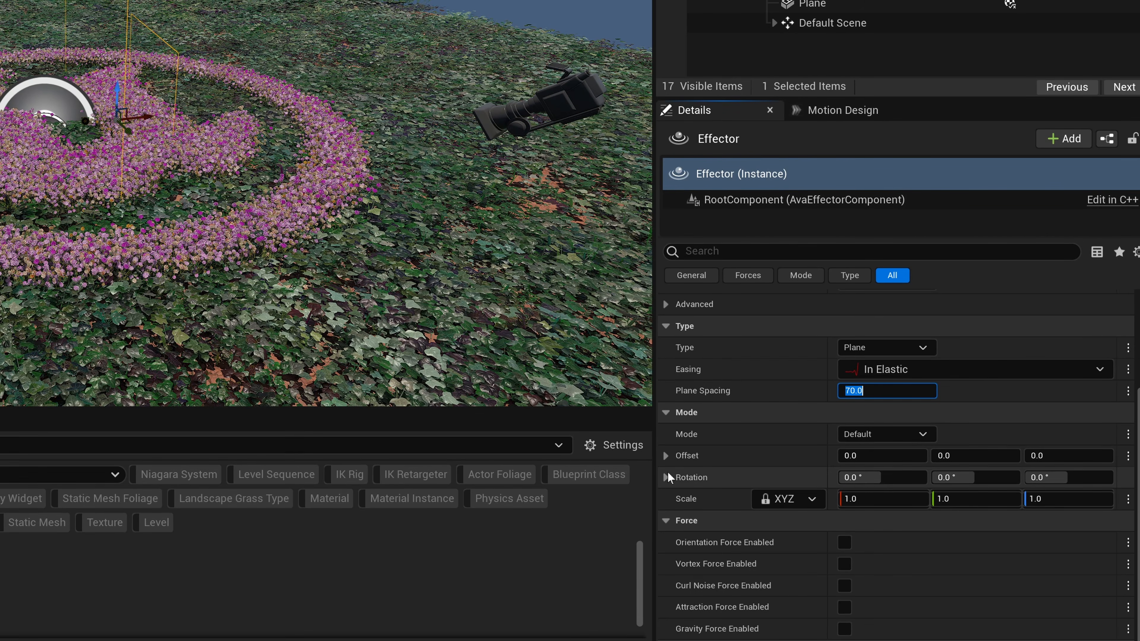
pyautogui.click(855, 477)
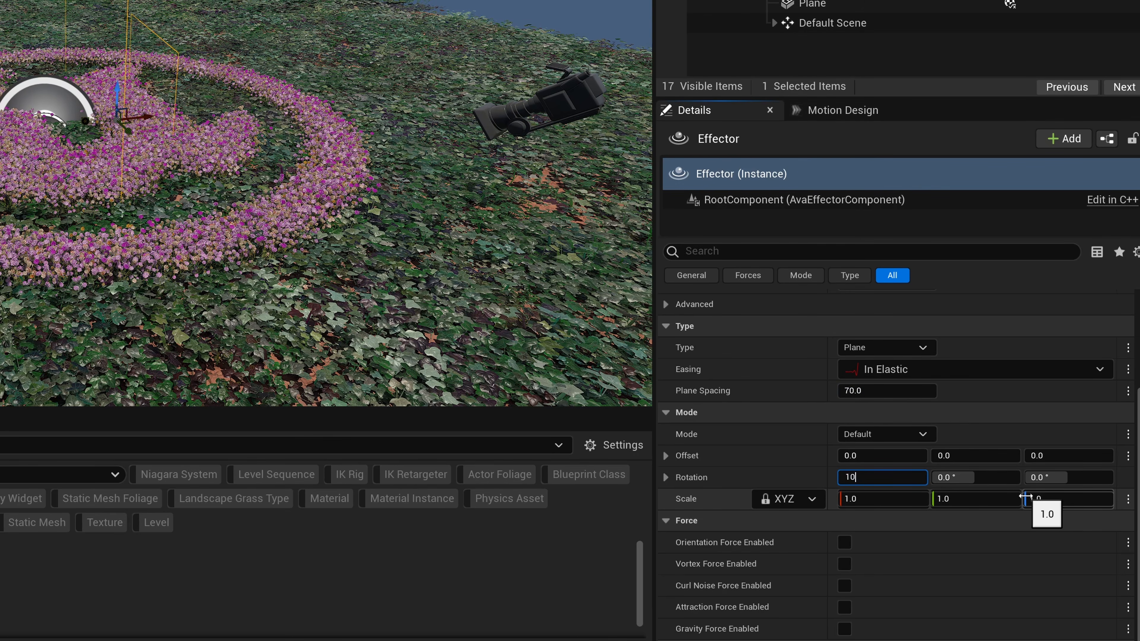
pyautogui.write('10')
pyautogui.press('Tab')
pyautogui.press('Tab')
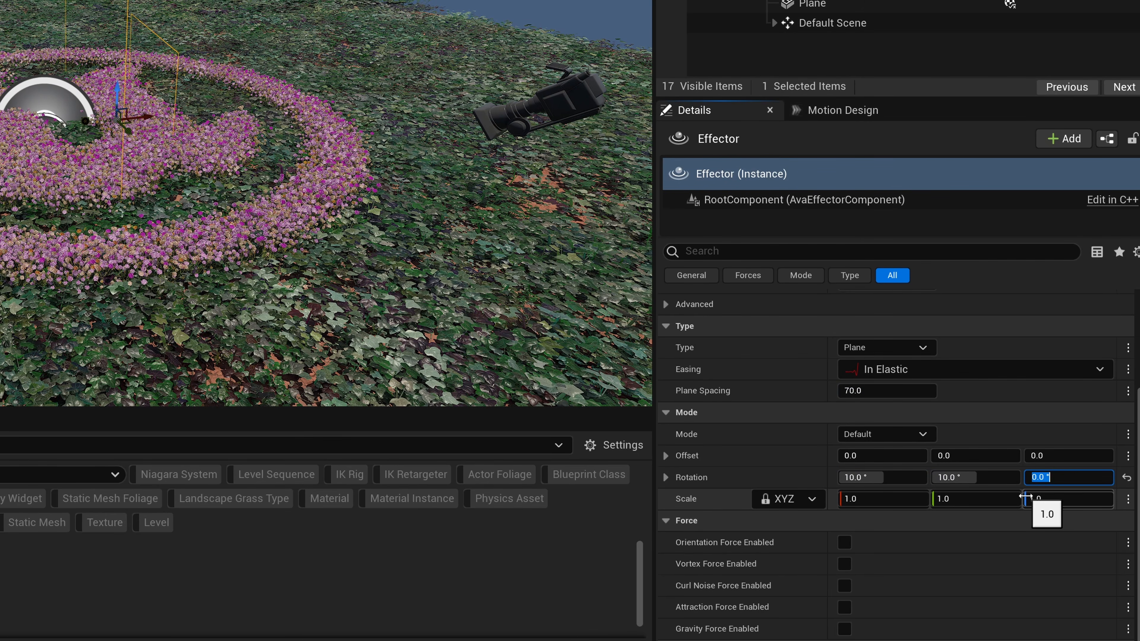
pyautogui.press('Return')
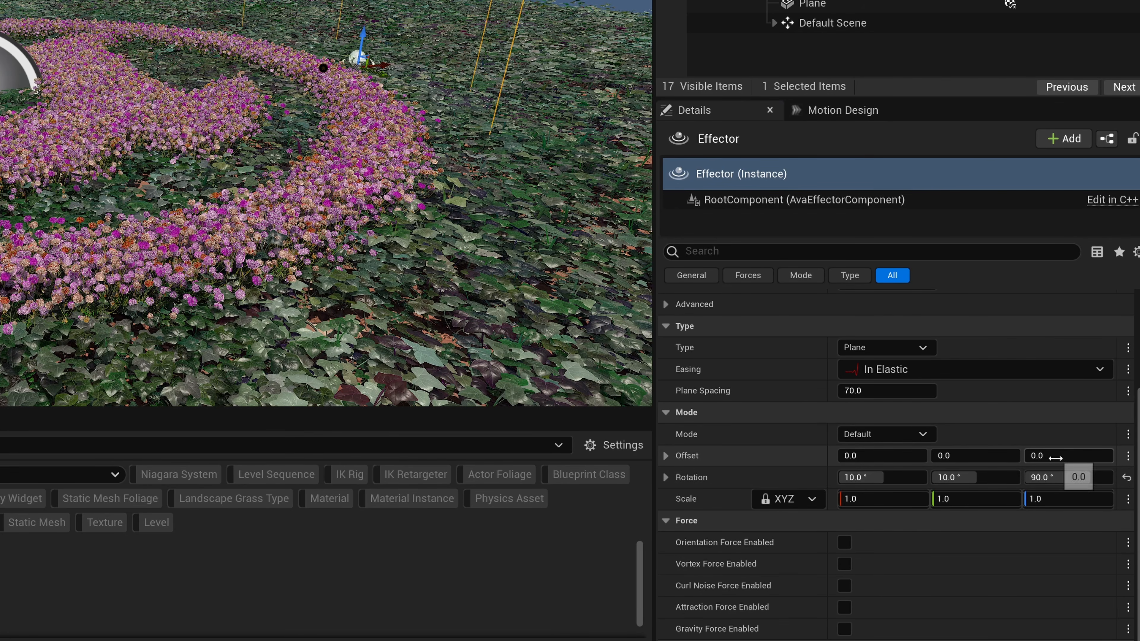
# Set the Z value of the Effector's mode Offset to -50 to sink the affected flowers.
pyautogui.click(1046, 456)
pyautogui.write('-')
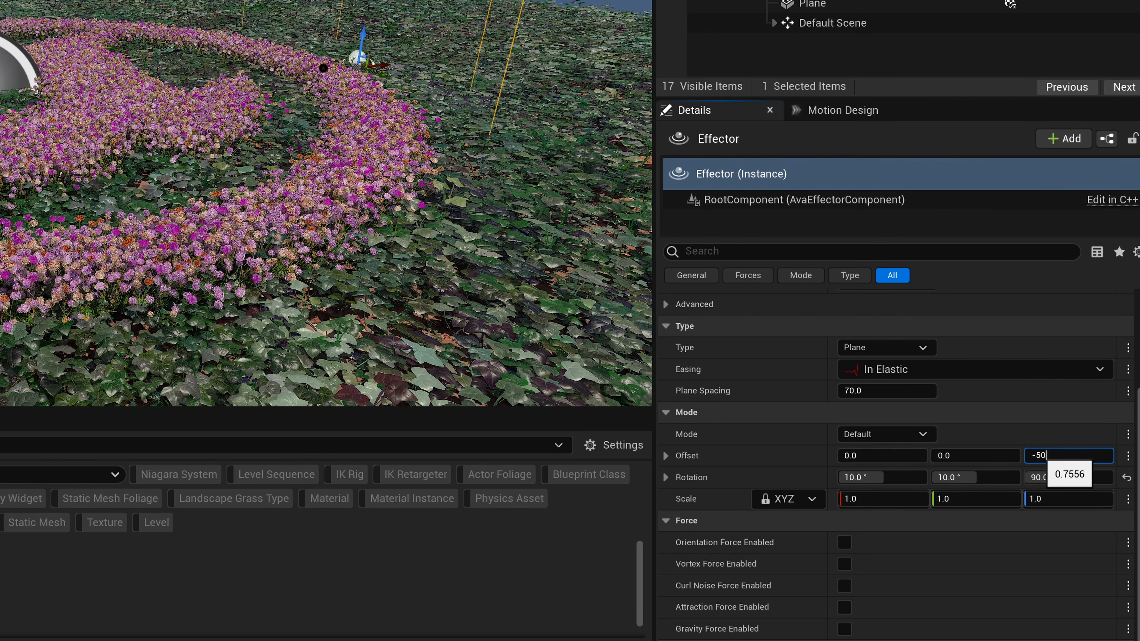
pyautogui.write('50')
pyautogui.press('Return')
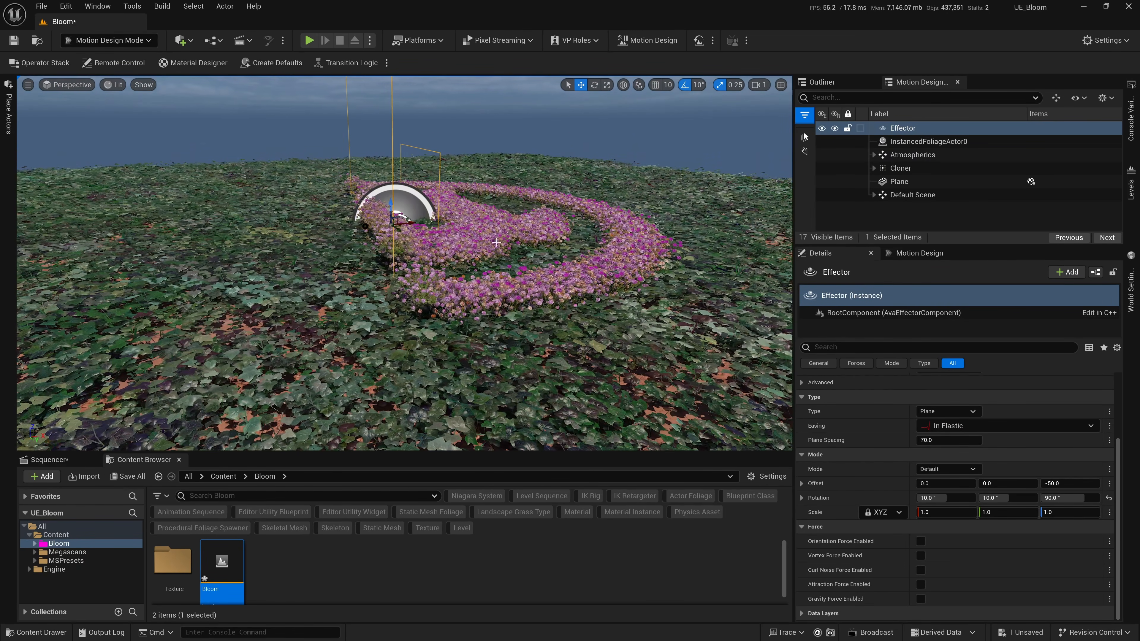
# Add the Effector to the sequence in Sequencer and give it a Transform track.
pyautogui.click(47, 459)
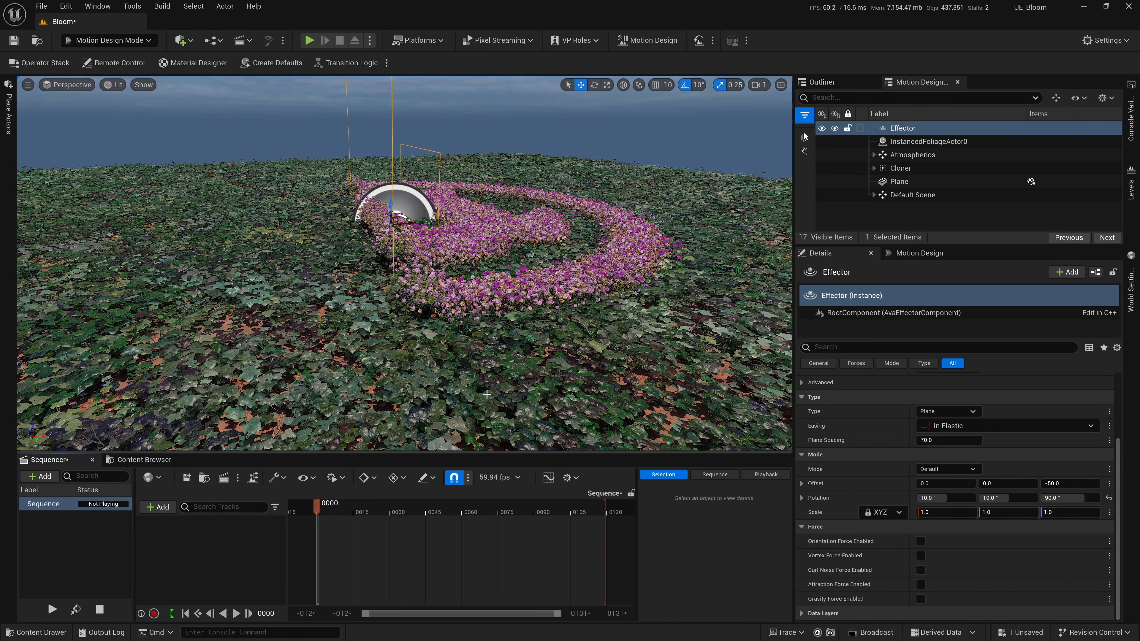
pyautogui.moveTo(906, 130); pyautogui.dragTo(200, 521)
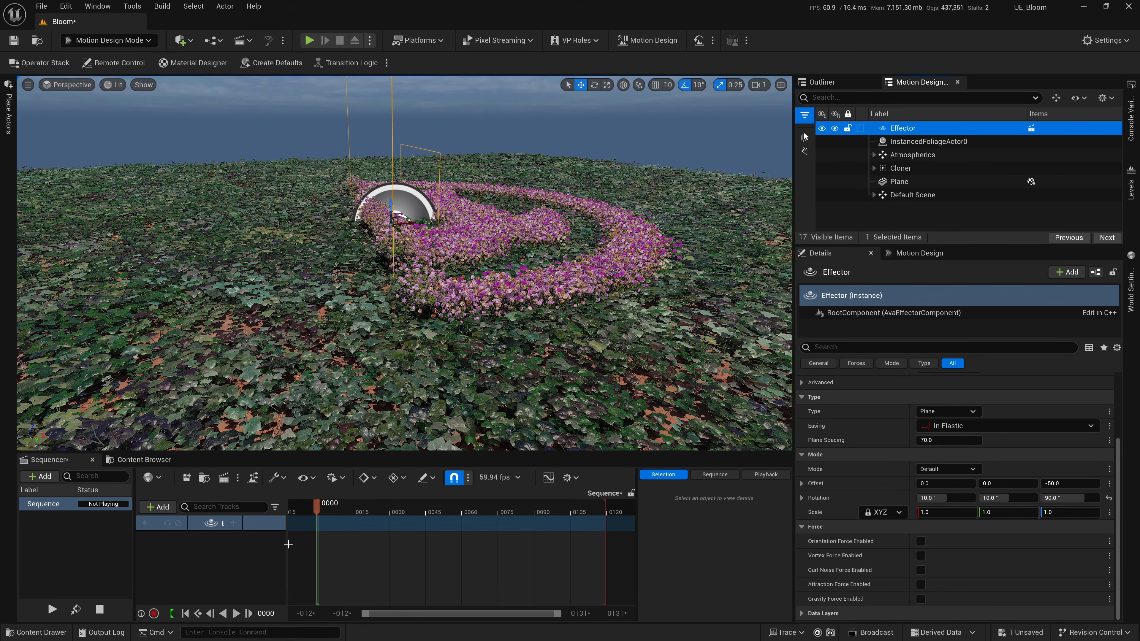
pyautogui.moveTo(284, 506); pyautogui.dragTo(334, 506)
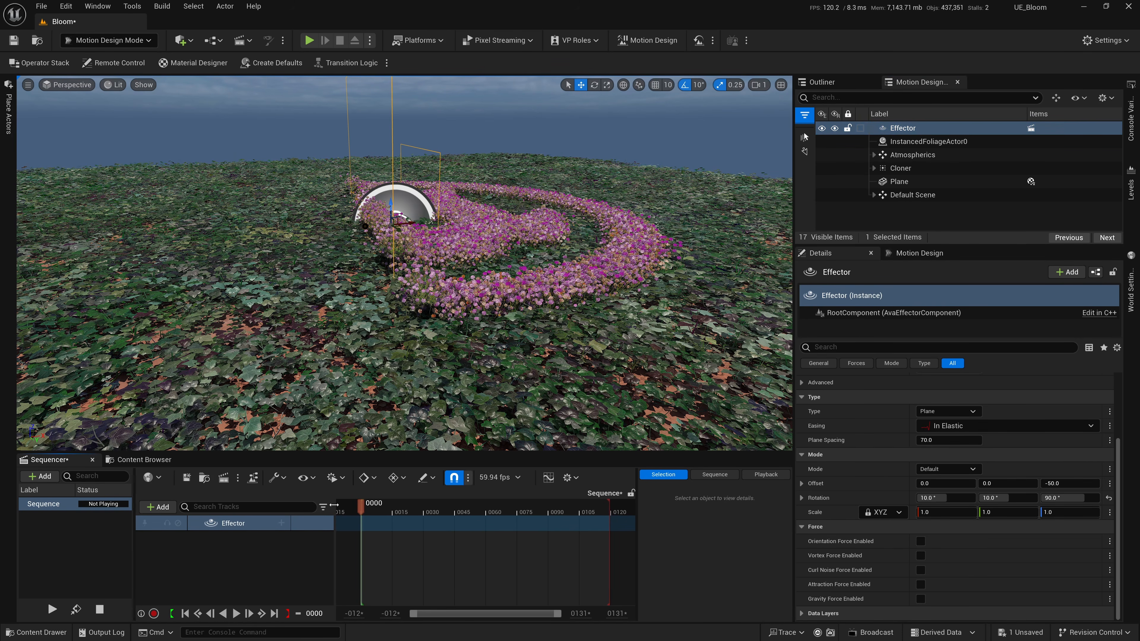
pyautogui.click(282, 524)
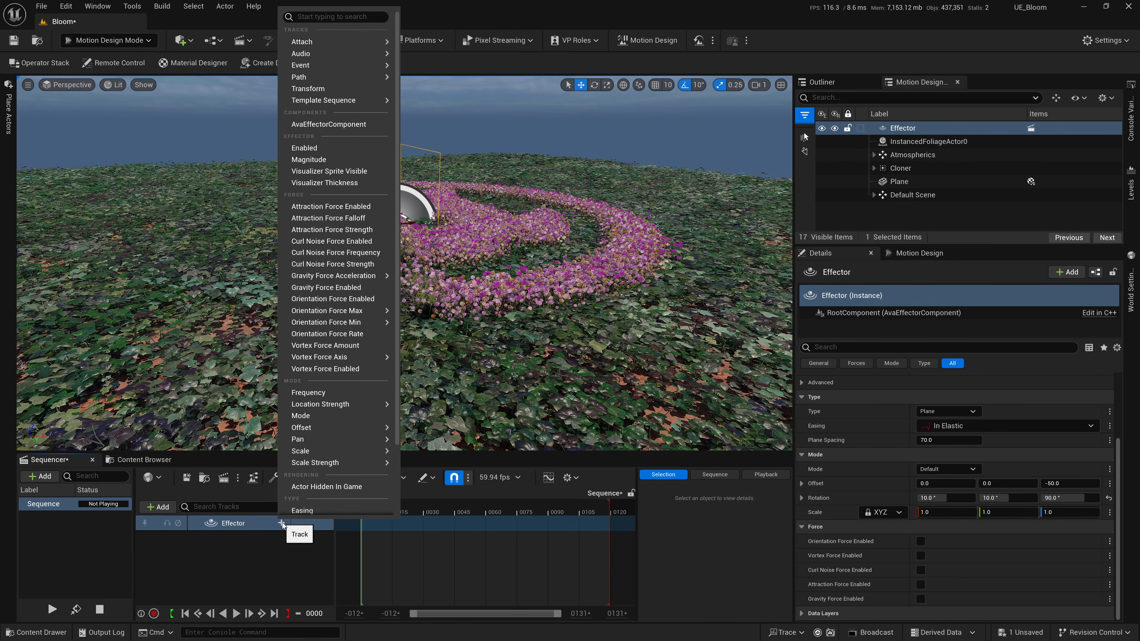
pyautogui.click(309, 90)
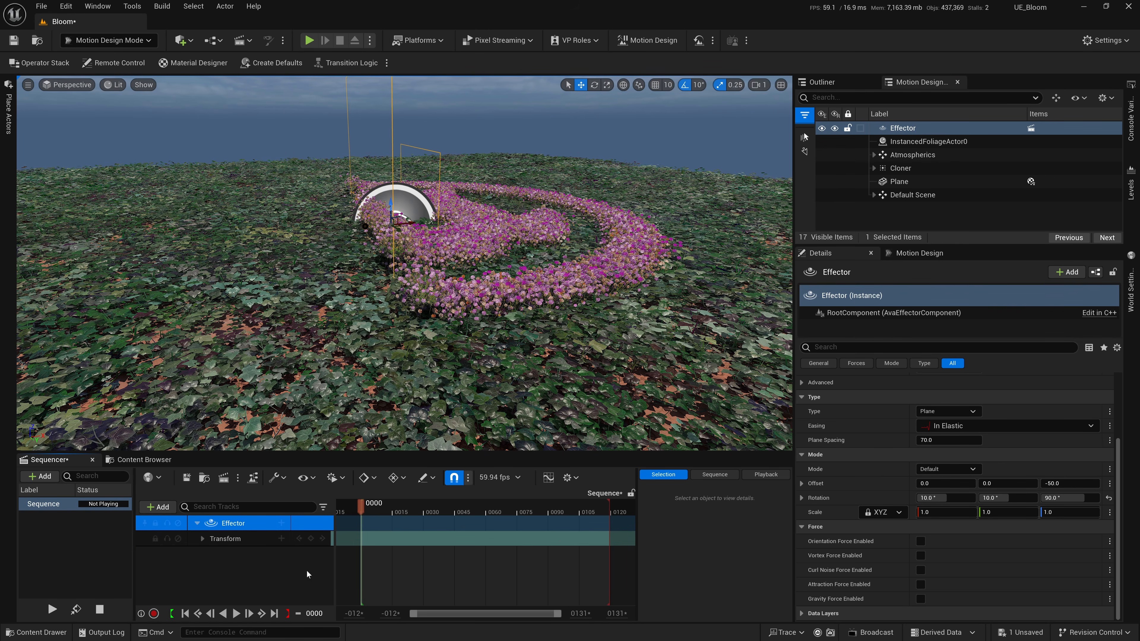
# Move the Effector across the logo until all flowers are hidden, and key its Transform at frame 0.
pyautogui.moveTo(414, 222); pyautogui.dragTo(604, 234)
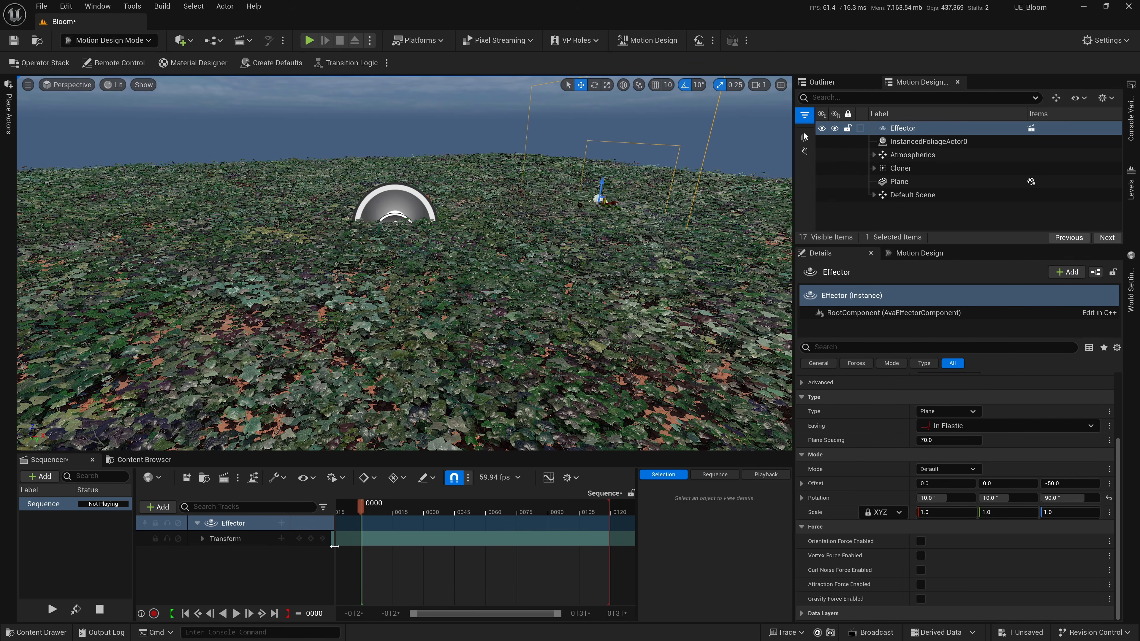
pyautogui.click(311, 539)
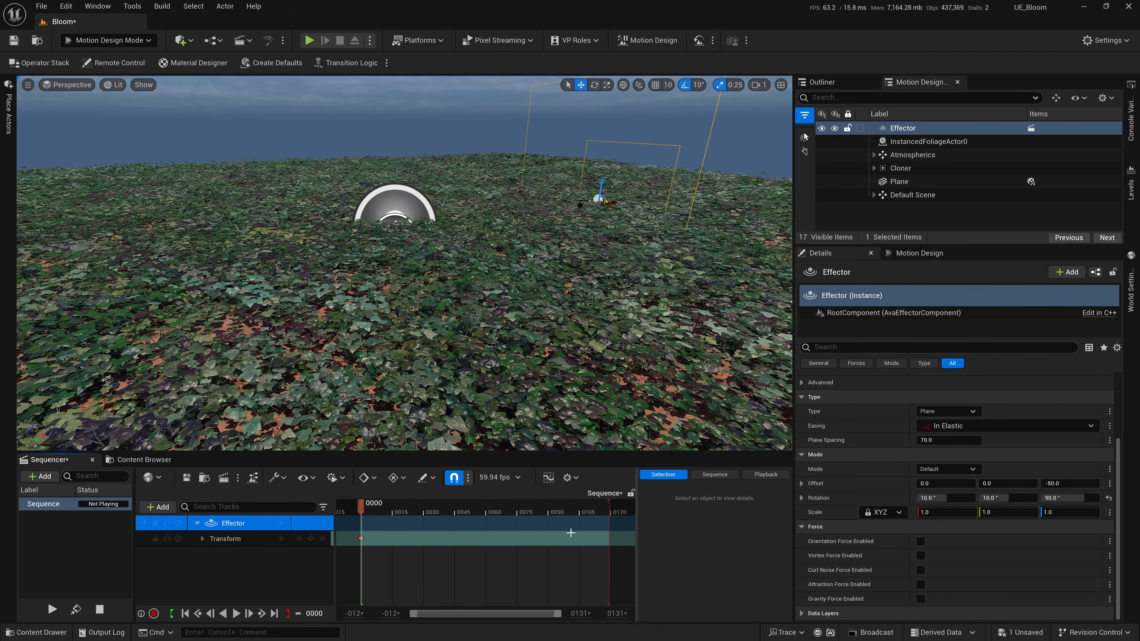
# Switch the sequence's display rate to 30 fps and extend the playback range's end to frame 151.
pyautogui.keyDown('ctrl'); pyautogui.scroll(-5, 526, 563); pyautogui.keyUp('ctrl')
pyautogui.click(494, 477)
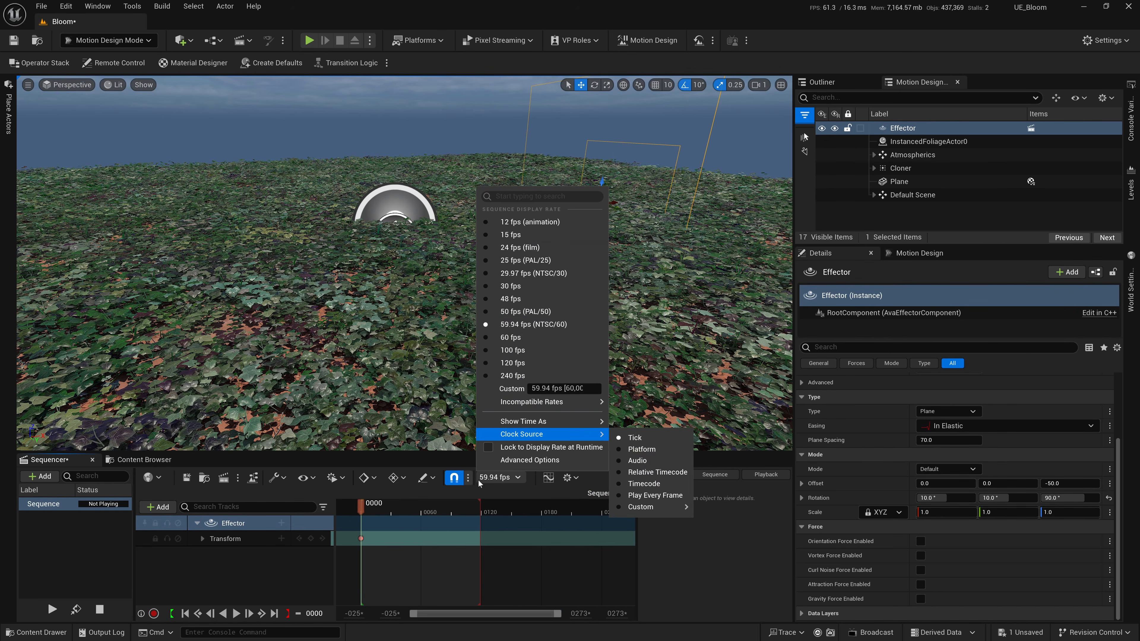
pyautogui.click(516, 284)
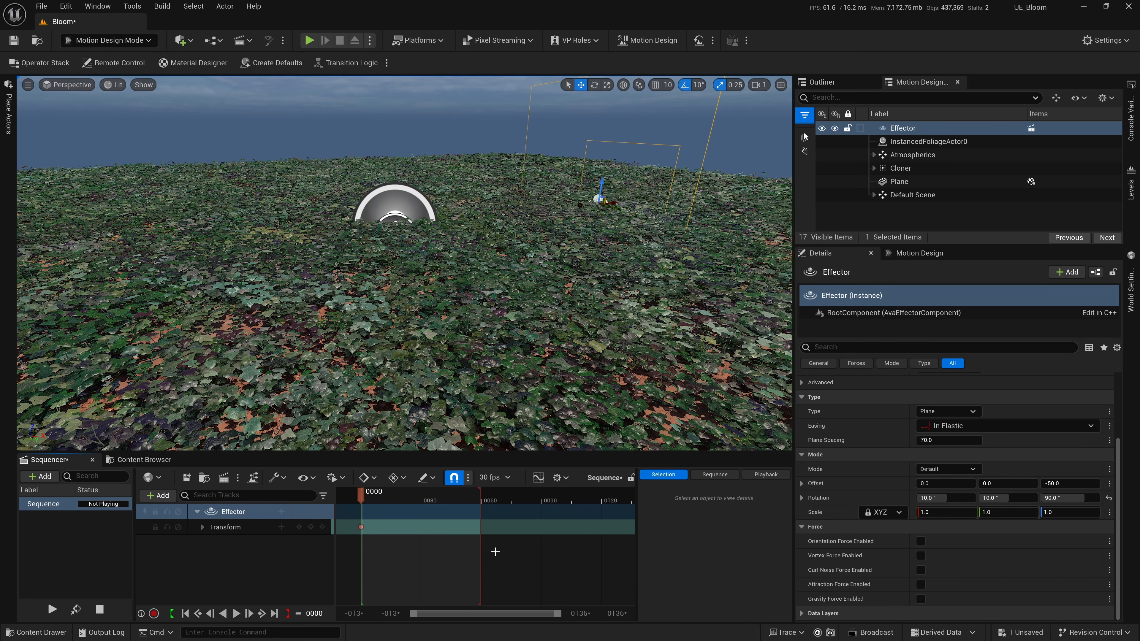
pyautogui.keyDown('ctrl'); pyautogui.scroll(-2, 495, 551); pyautogui.keyUp('ctrl')
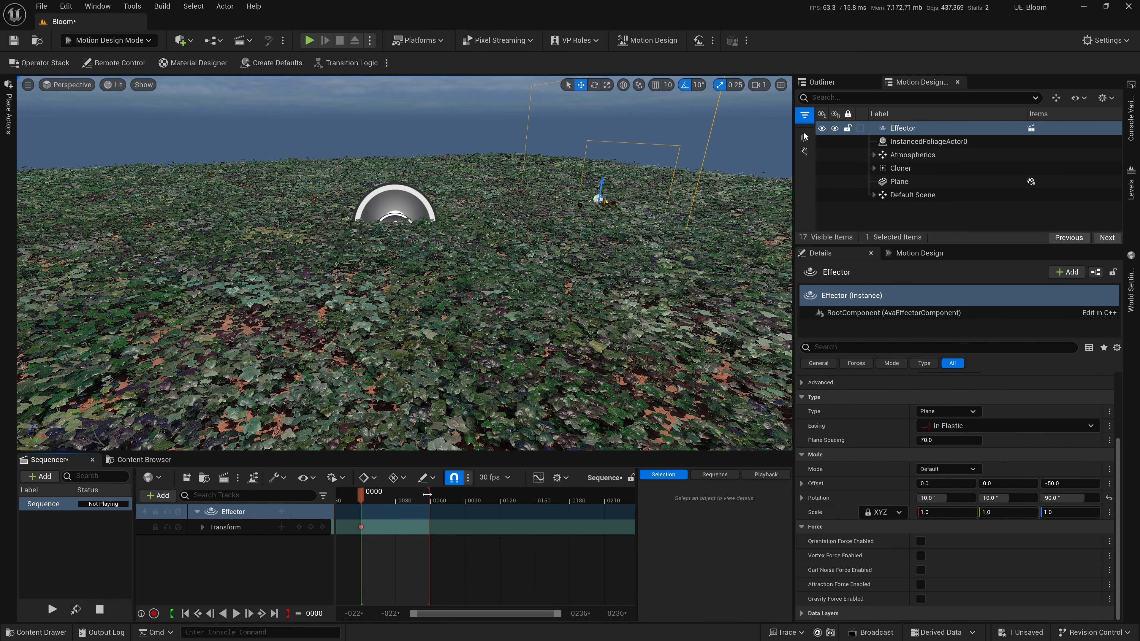
pyautogui.moveTo(429, 494); pyautogui.dragTo(535, 528)
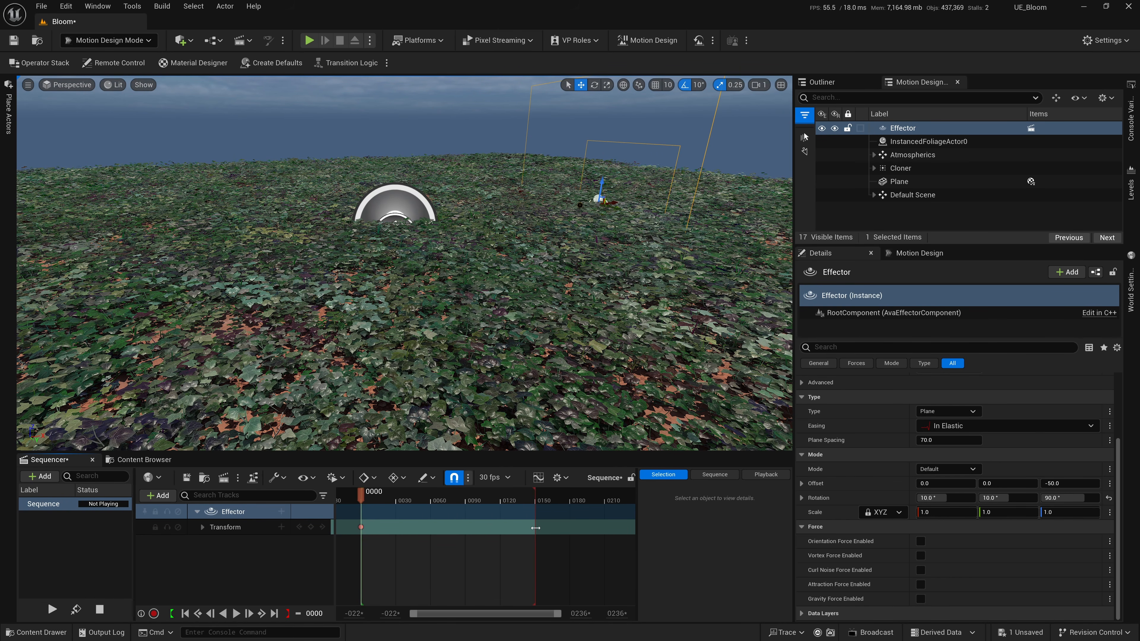
# Scrub through the timeline and enable Keep Playhead in Playback Range While Scrubbing.
pyautogui.moveTo(409, 507); pyautogui.dragTo(556, 519)
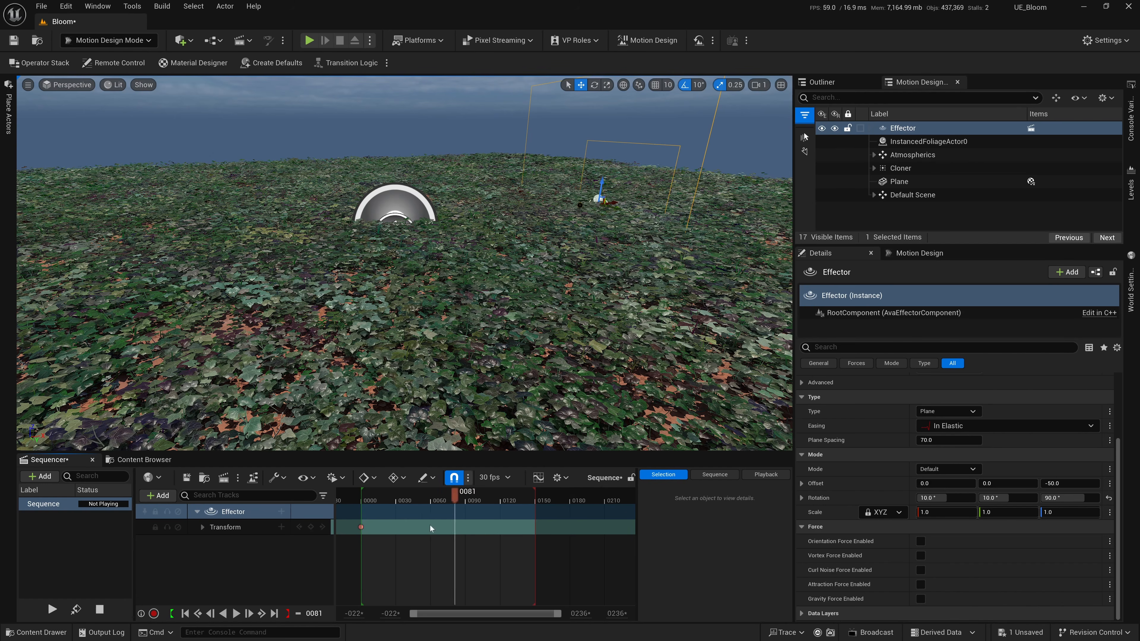
pyautogui.moveTo(454, 529); pyautogui.dragTo(463, 529)
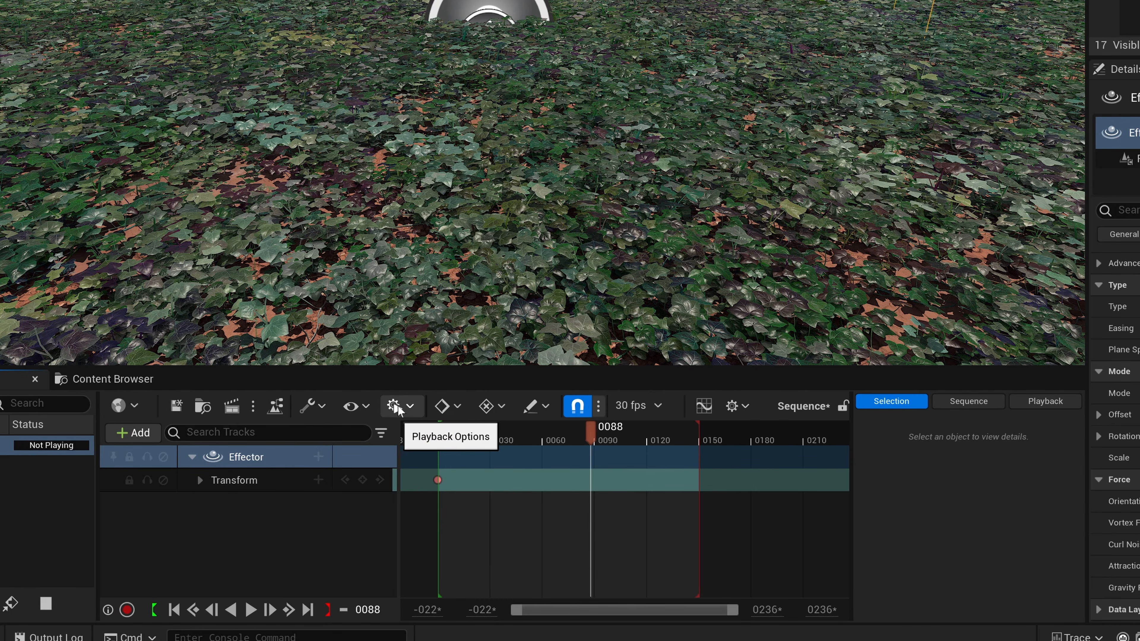
pyautogui.click(395, 405)
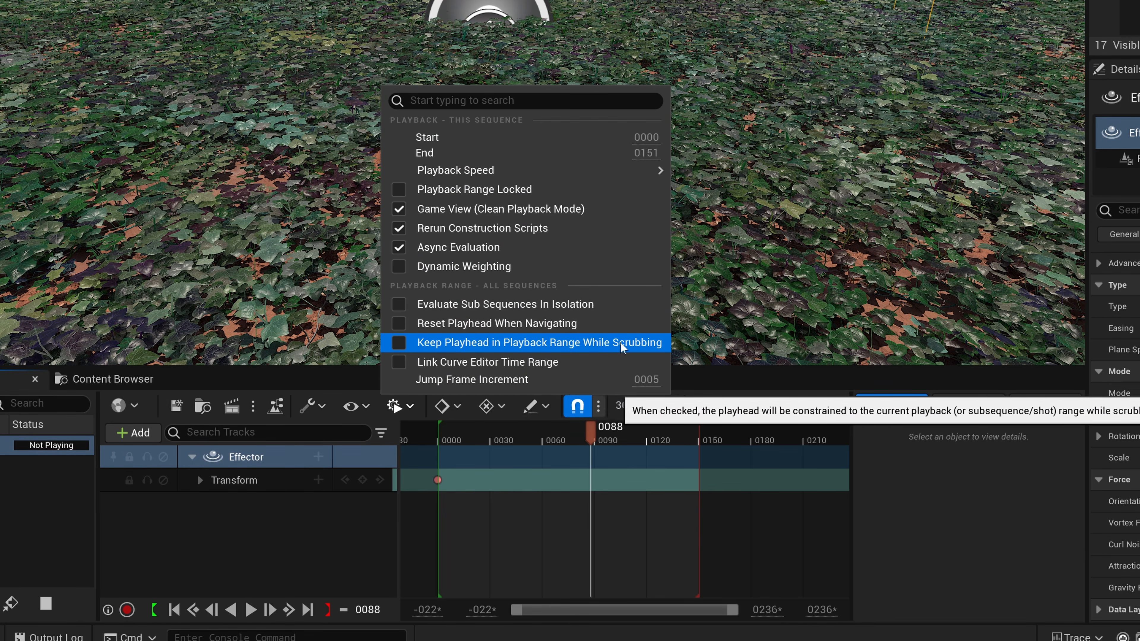
pyautogui.click(439, 342)
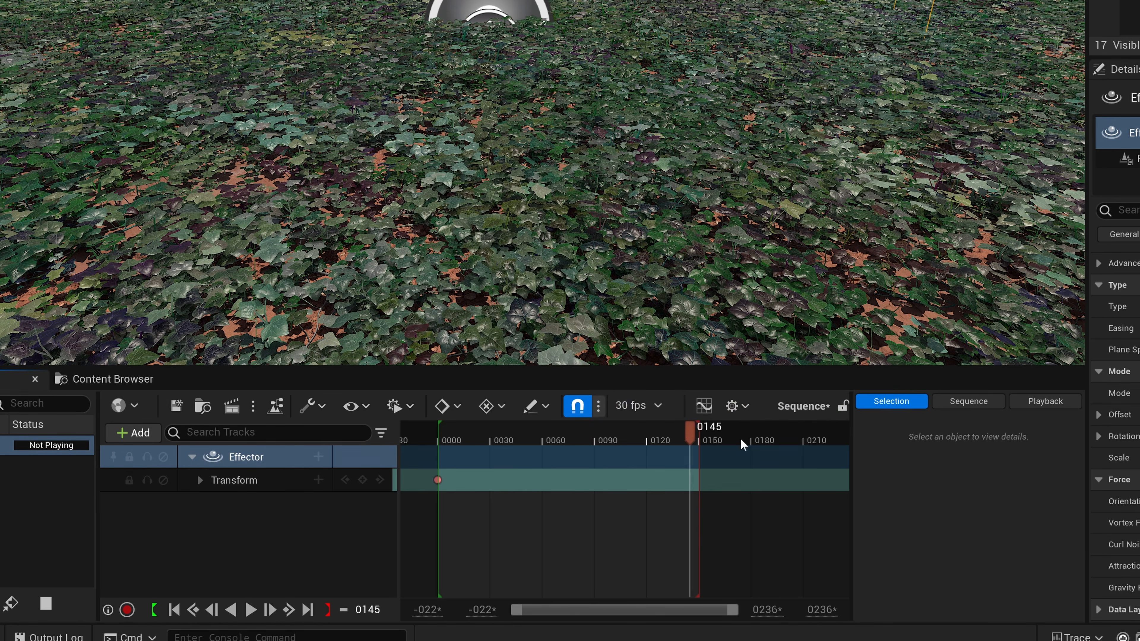
# Move the Effector across the logo at frame 150 until all flowers bloom, and key its Transform there.
pyautogui.moveTo(735, 439); pyautogui.dragTo(736, 439)
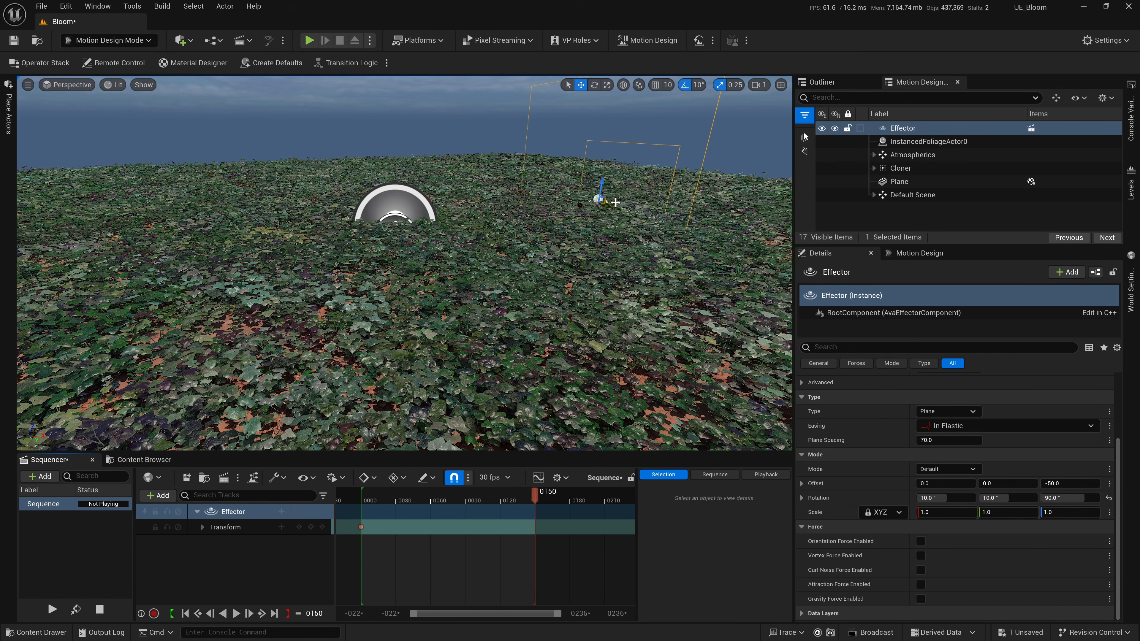
pyautogui.moveTo(614, 203); pyautogui.dragTo(230, 246)
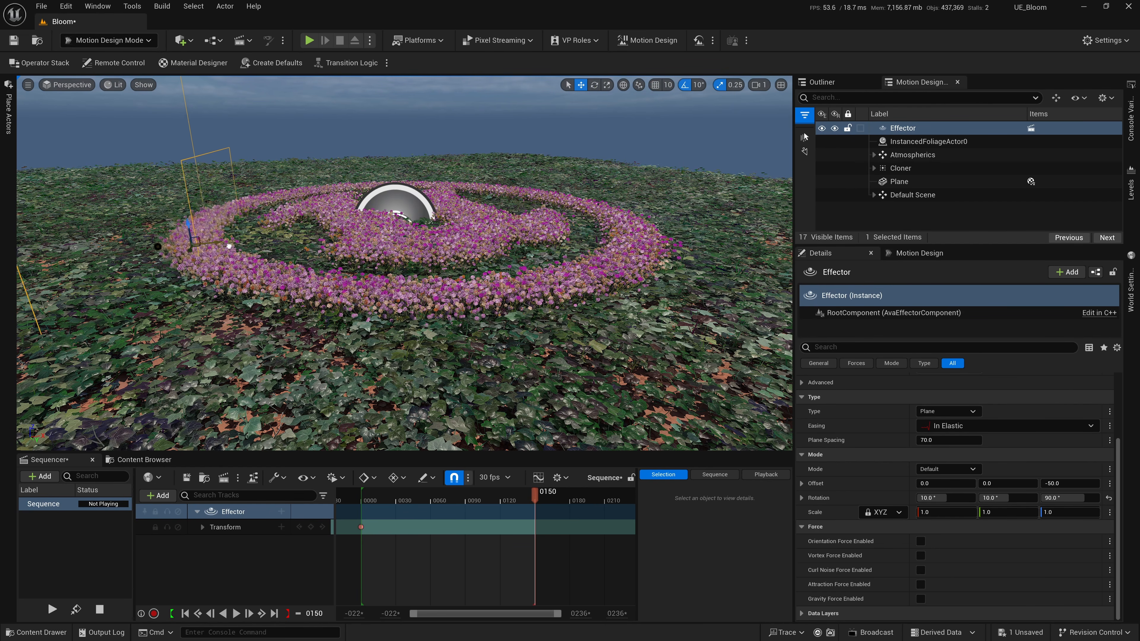
pyautogui.click(310, 527)
# Play the sequence from frame 0 and examine the bloom animation from different distances.
pyautogui.moveTo(534, 495); pyautogui.dragTo(338, 489)
pyautogui.press('space')
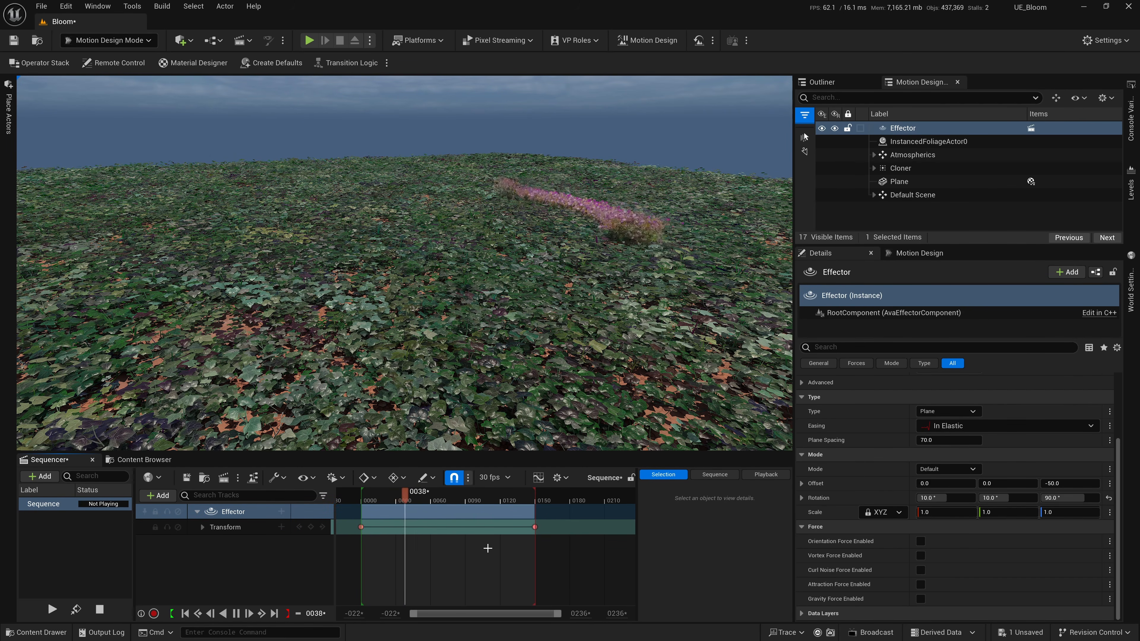
pyautogui.scroll(10, 537, 368)
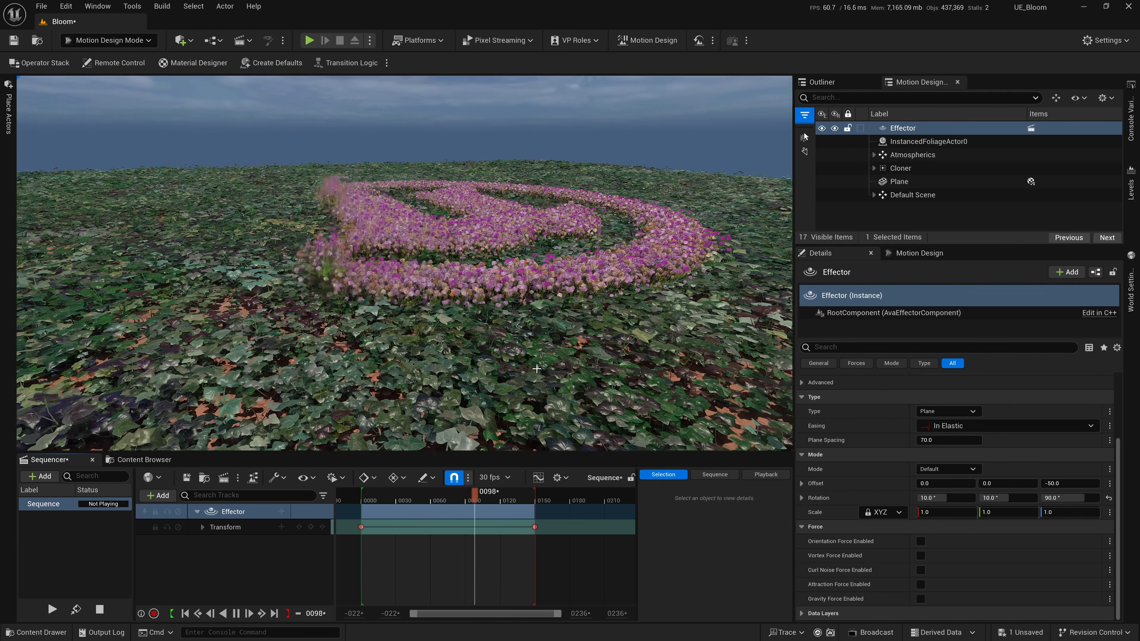
pyautogui.scroll(-10, 537, 369)
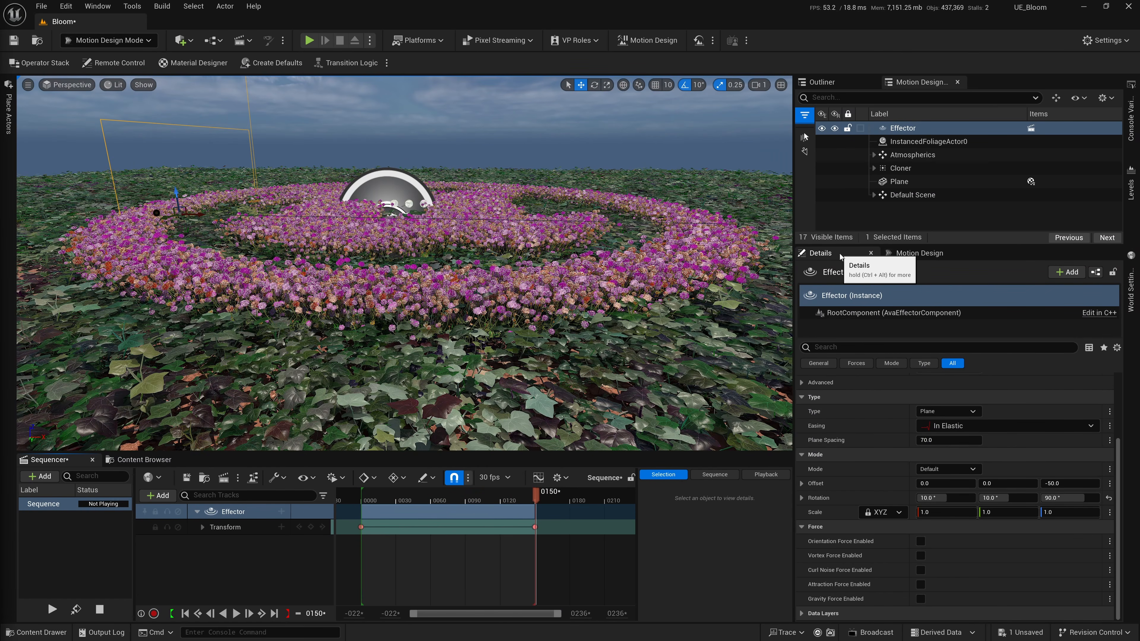
# Add a Null Actor with the Motion Design tools and rename it Effector.
pyautogui.moveTo(920, 245); pyautogui.dragTo(923, 322)
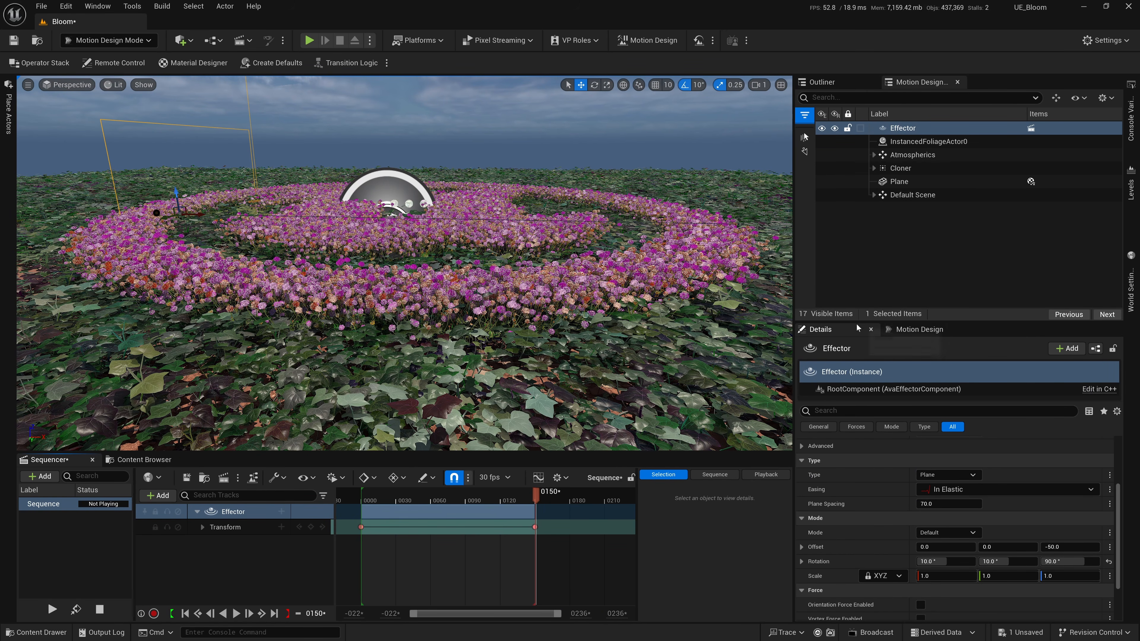
pyautogui.moveTo(856, 321); pyautogui.dragTo(879, 282)
pyautogui.click(916, 291)
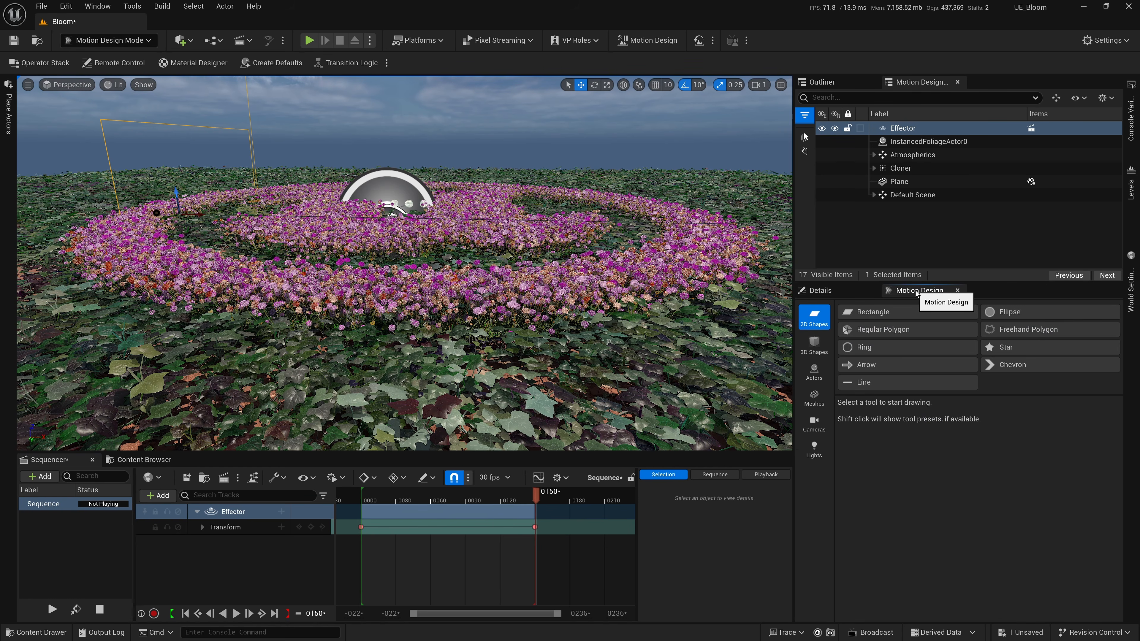
pyautogui.click(815, 372)
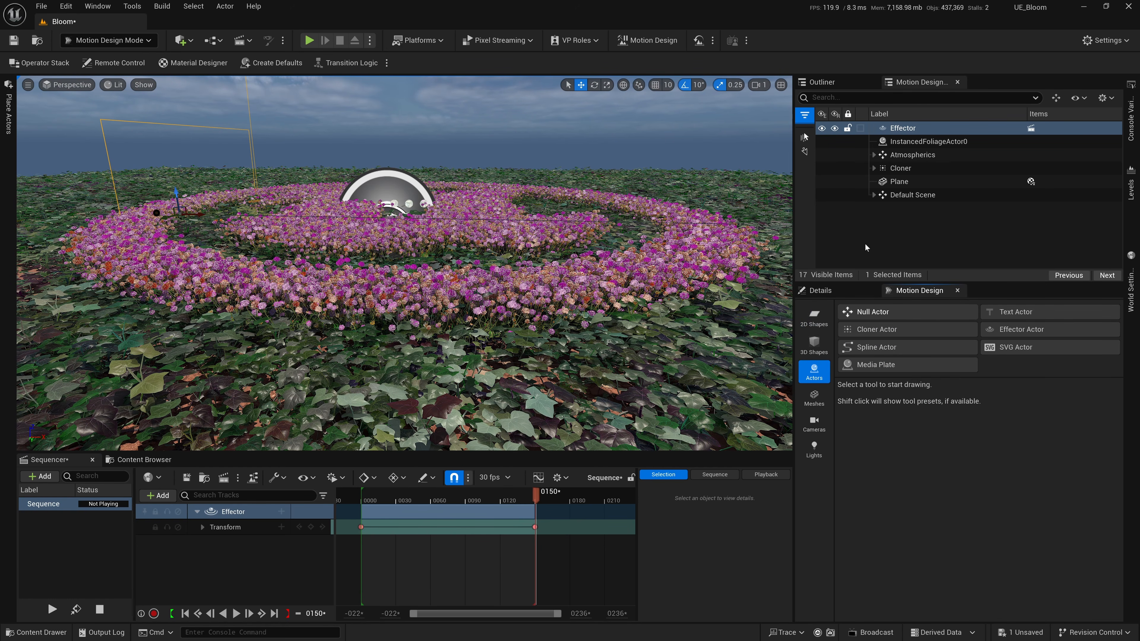
pyautogui.doubleClick(873, 311)
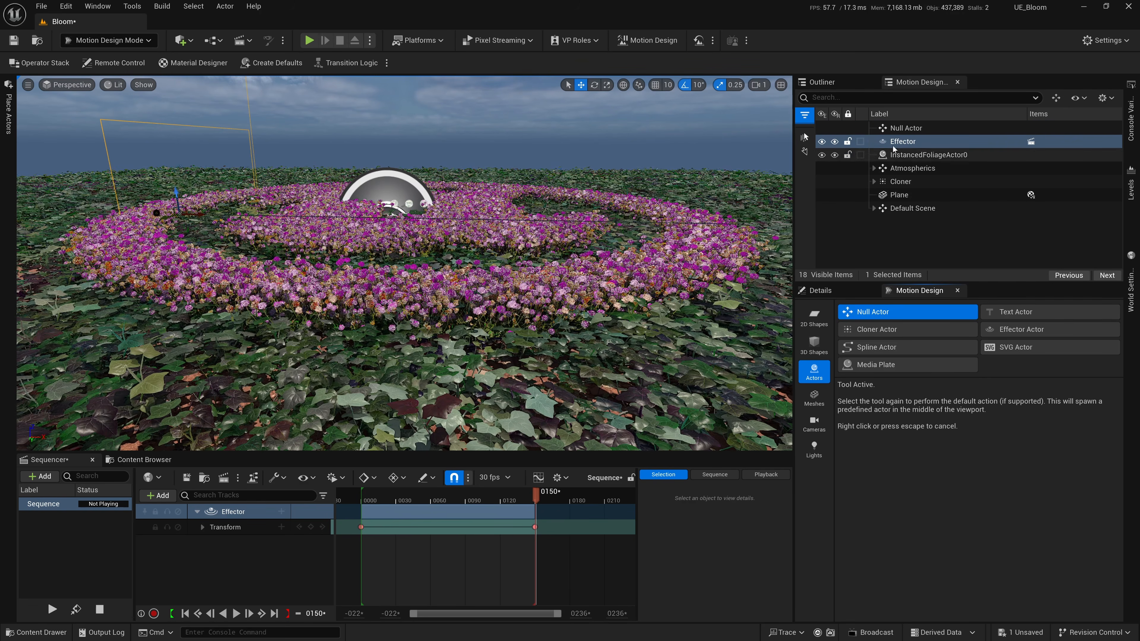
pyautogui.click(914, 129)
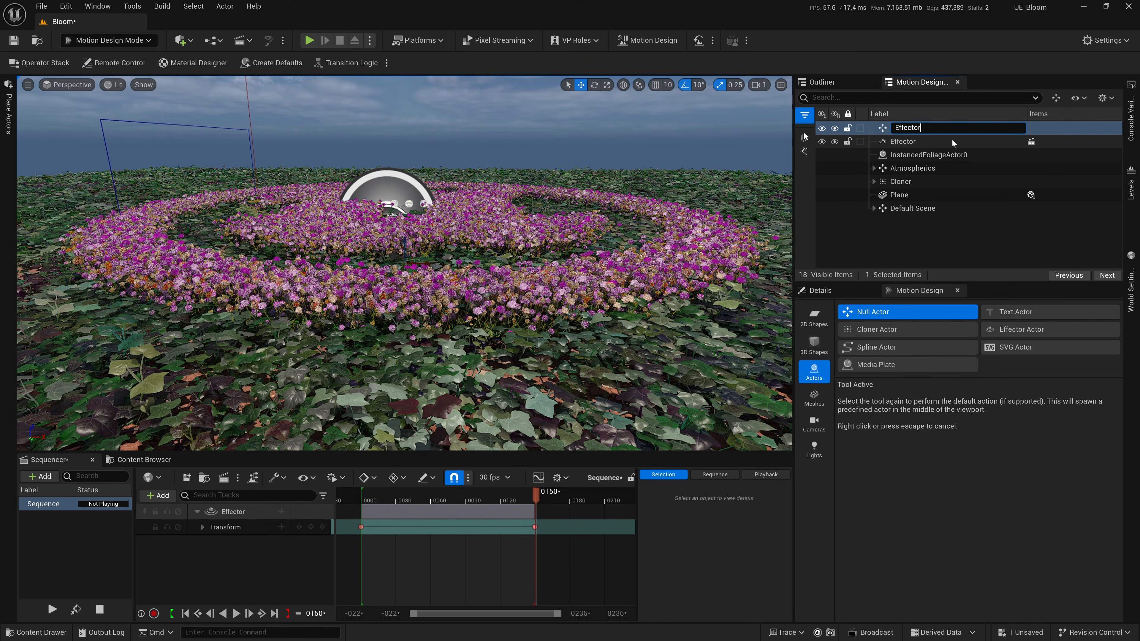
pyautogui.press('Return')
# Parent the plane effector and the Cloner under the Effector null, and save the level.
pyautogui.moveTo(913, 142); pyautogui.dragTo(908, 128)
pyautogui.moveTo(915, 182); pyautogui.dragTo(884, 136)
pyautogui.click(871, 129)
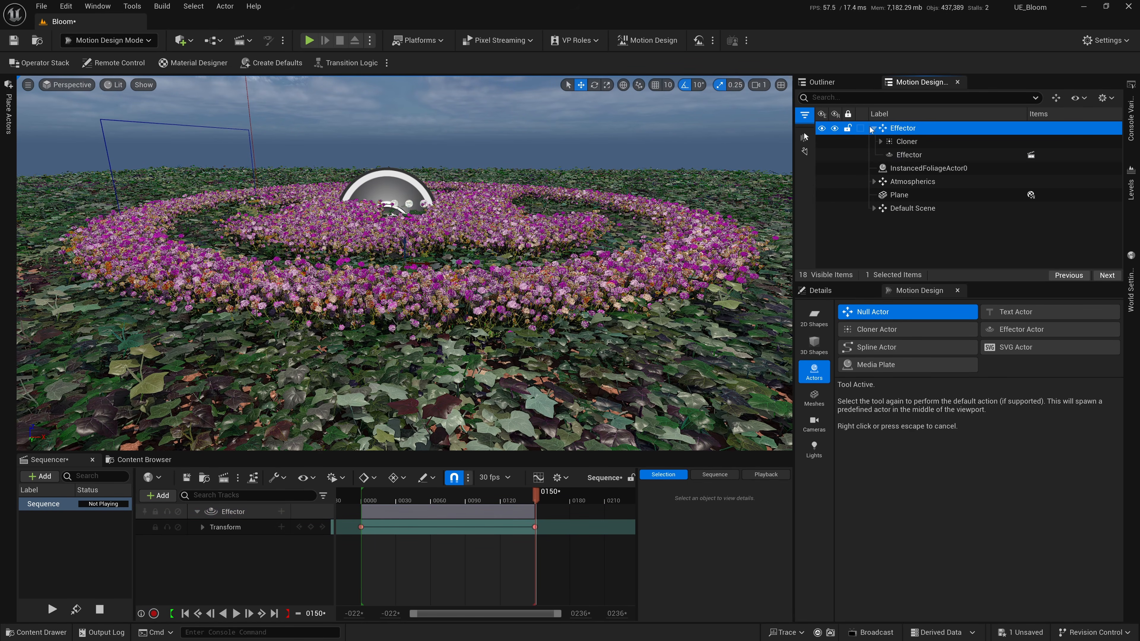
pyautogui.click(933, 203)
pyautogui.hotkey('ctrl', 's')
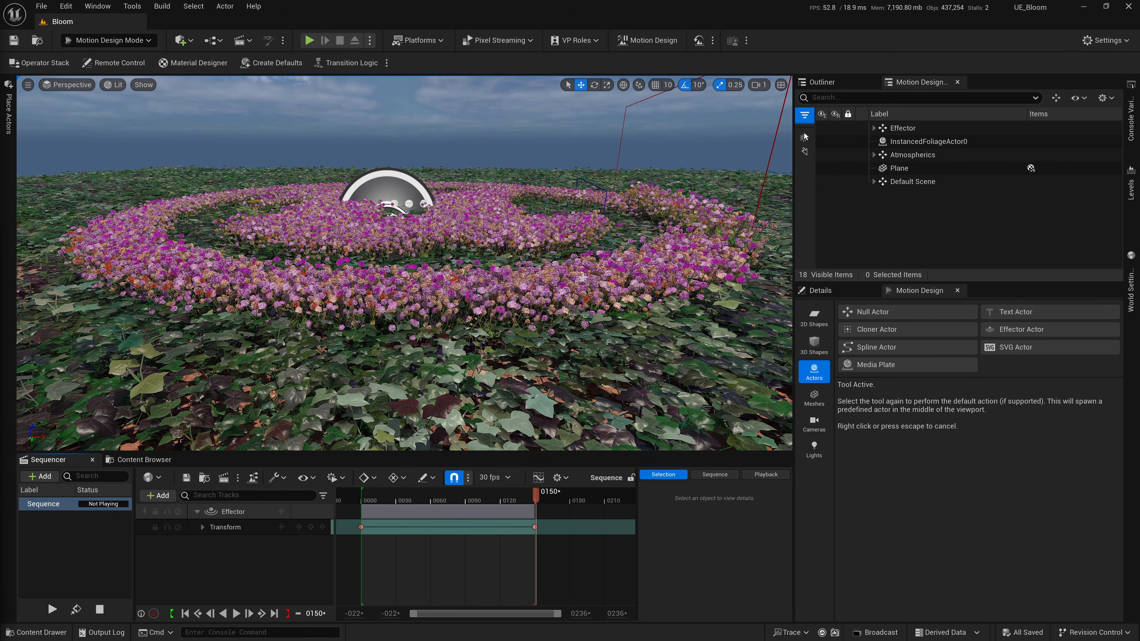
# Move the Effector null over the ivy so the flower logo and its plane effector shift together.
pyautogui.click(585, 277)
pyautogui.moveTo(585, 276); pyautogui.dragTo(584, 277, button='right')
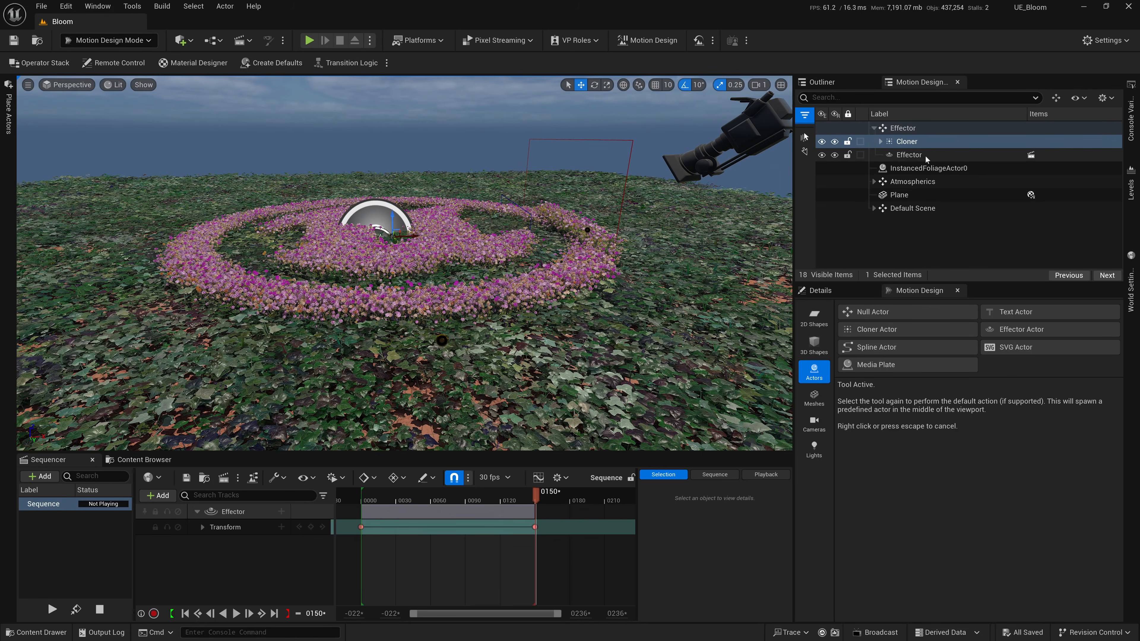
pyautogui.click(907, 130)
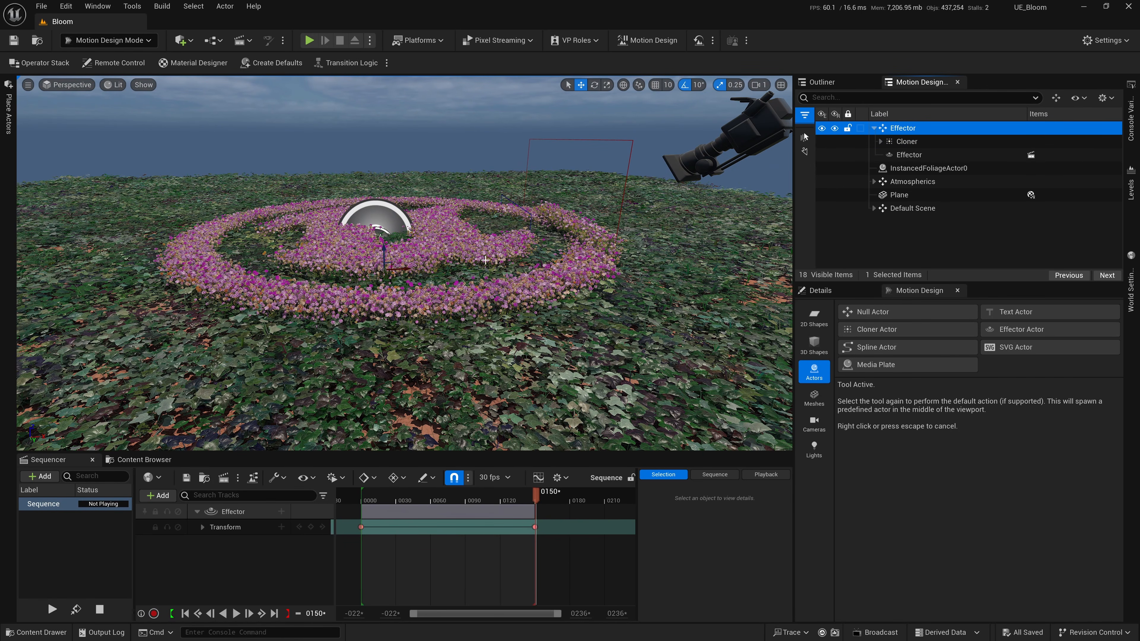
pyautogui.moveTo(407, 270)
pyautogui.mouseDown()
pyautogui.moveTo(298, 269)
pyautogui.moveTo(413, 270)
pyautogui.mouseUp()
pyautogui.scroll(-6, 442, 267)
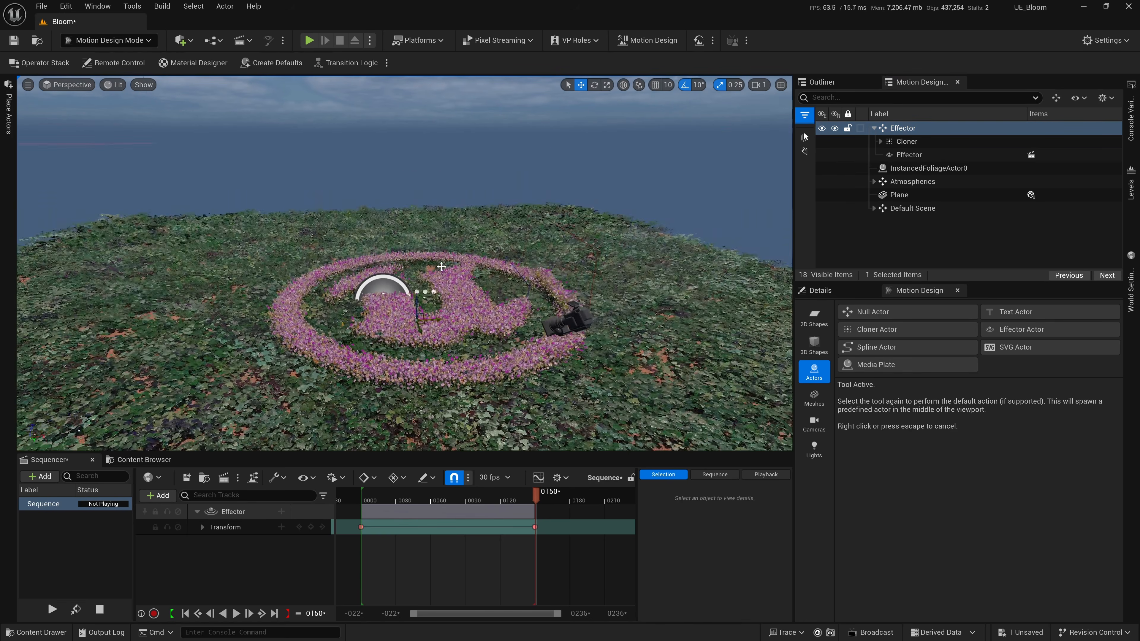
pyautogui.moveTo(442, 267); pyautogui.dragTo(441, 306, button='right')
pyautogui.scroll(-3, 439, 229)
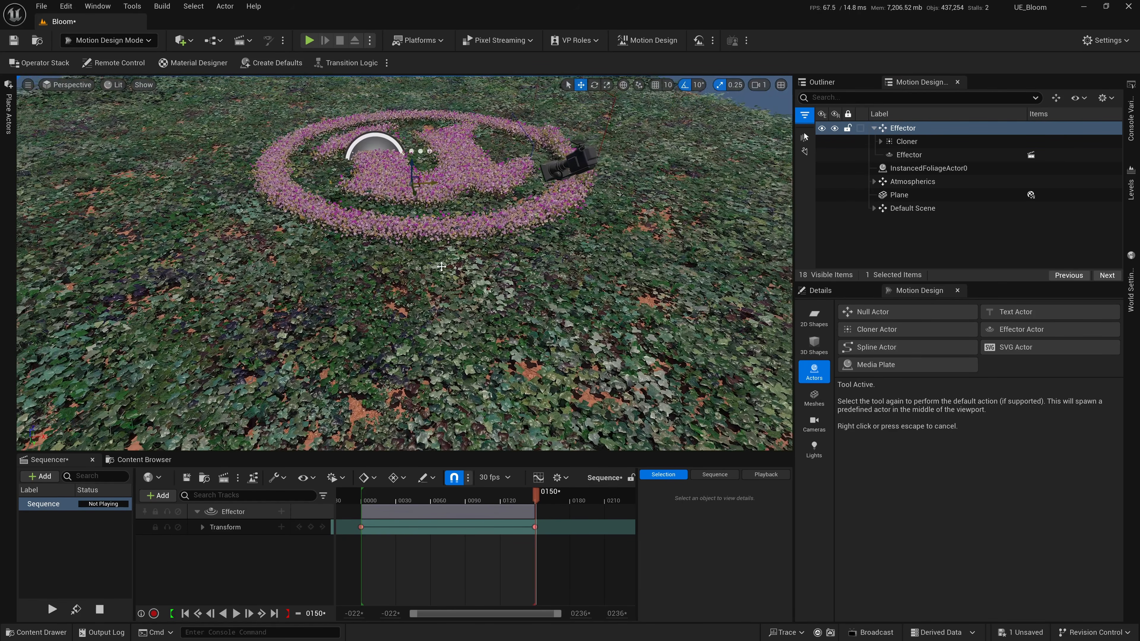
pyautogui.moveTo(433, 203)
pyautogui.mouseDown()
pyautogui.moveTo(320, 208)
pyautogui.moveTo(412, 204)
pyautogui.mouseUp()
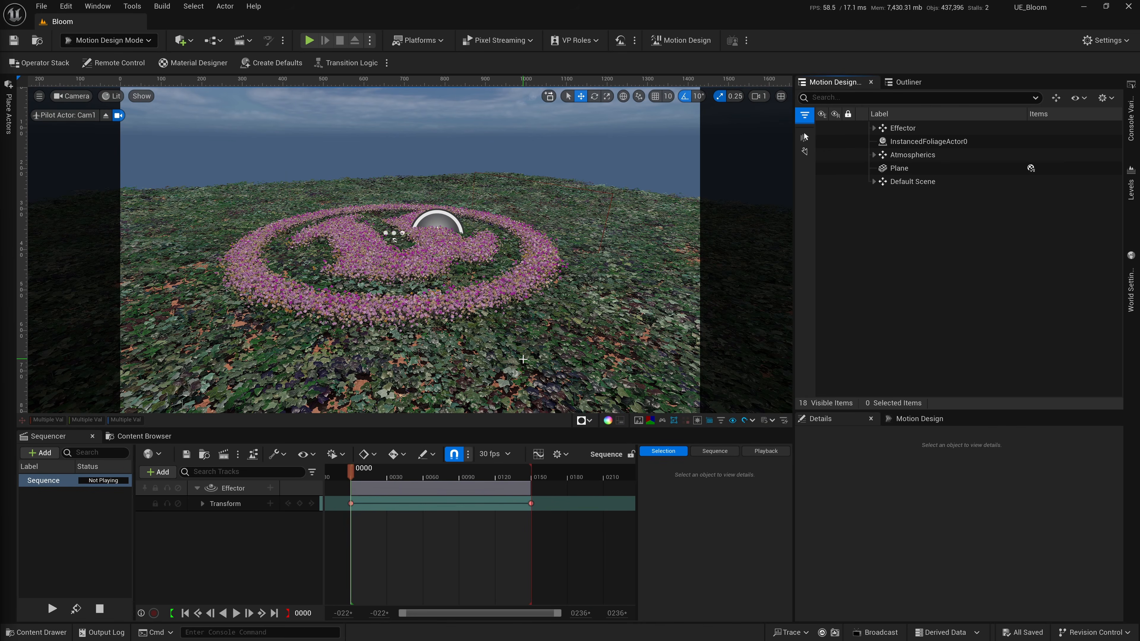
# Switch to VLC media player and scrub through the reference video UE_MotionDesign_Bloom_3.mp4.
pyautogui.hotkey('alt', 'Tab')
pyautogui.hotkey('alt', 'Tab')
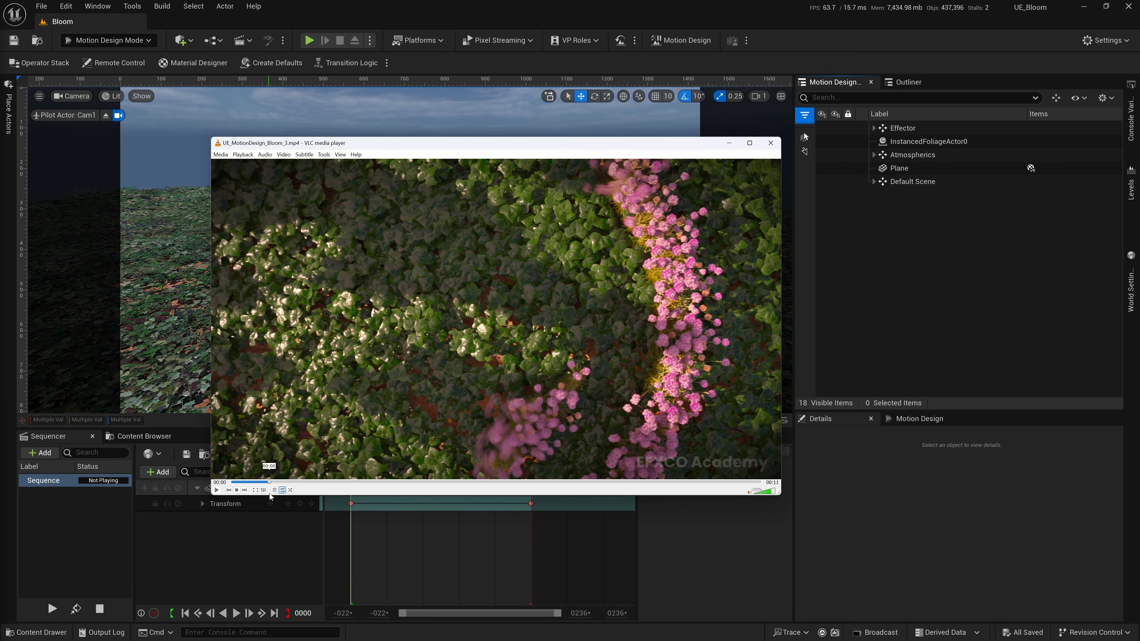
pyautogui.moveTo(272, 493); pyautogui.dragTo(735, 508)
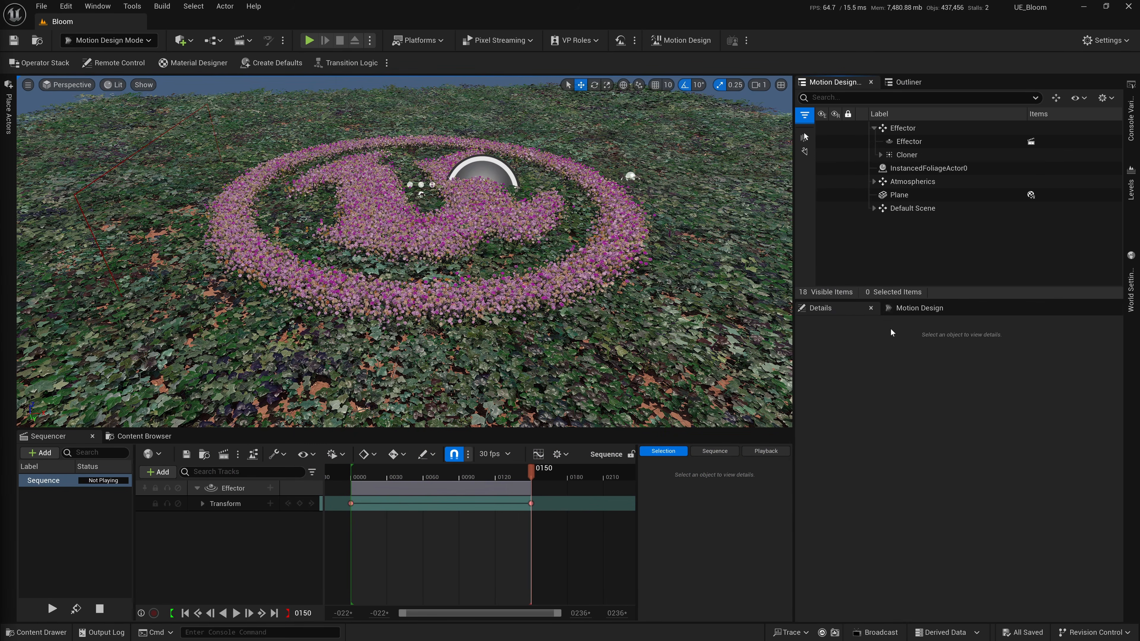
# Unlock Cam1 in Default Scene, add it to the sequence with a camera cut, and frame a close-up of the logo.
pyautogui.click(873, 207)
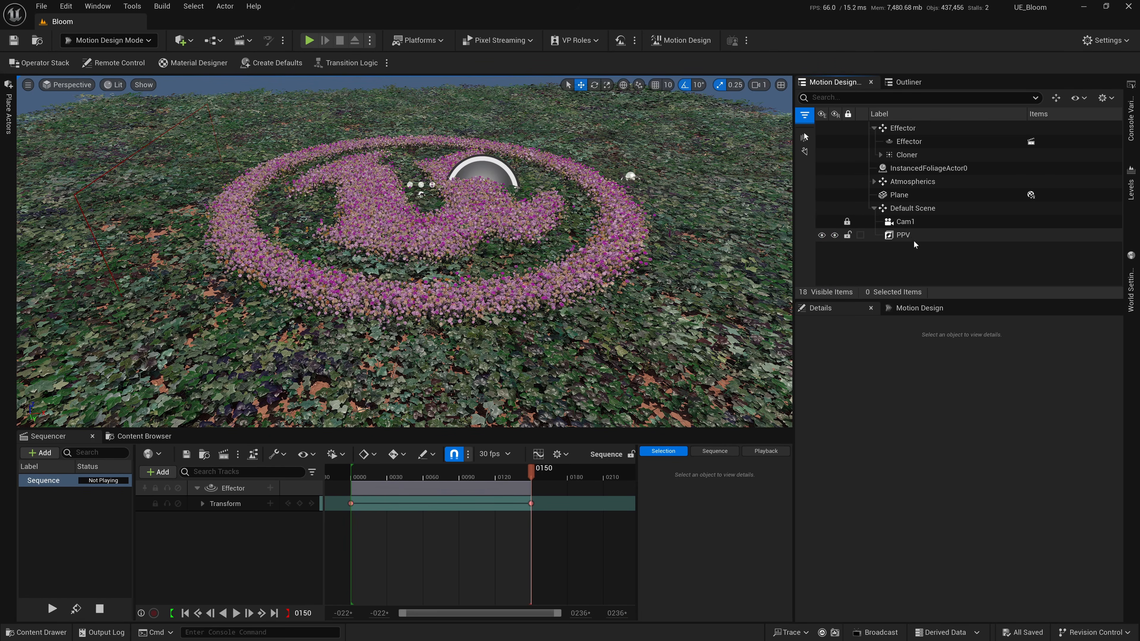
pyautogui.click(905, 222)
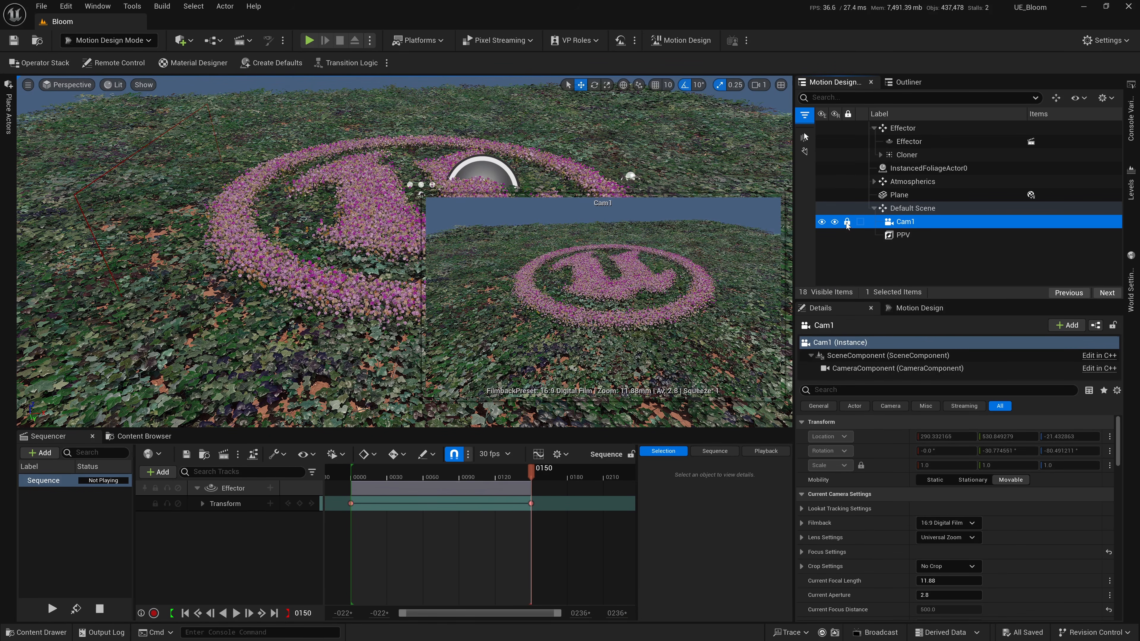
pyautogui.moveTo(900, 224); pyautogui.dragTo(234, 557)
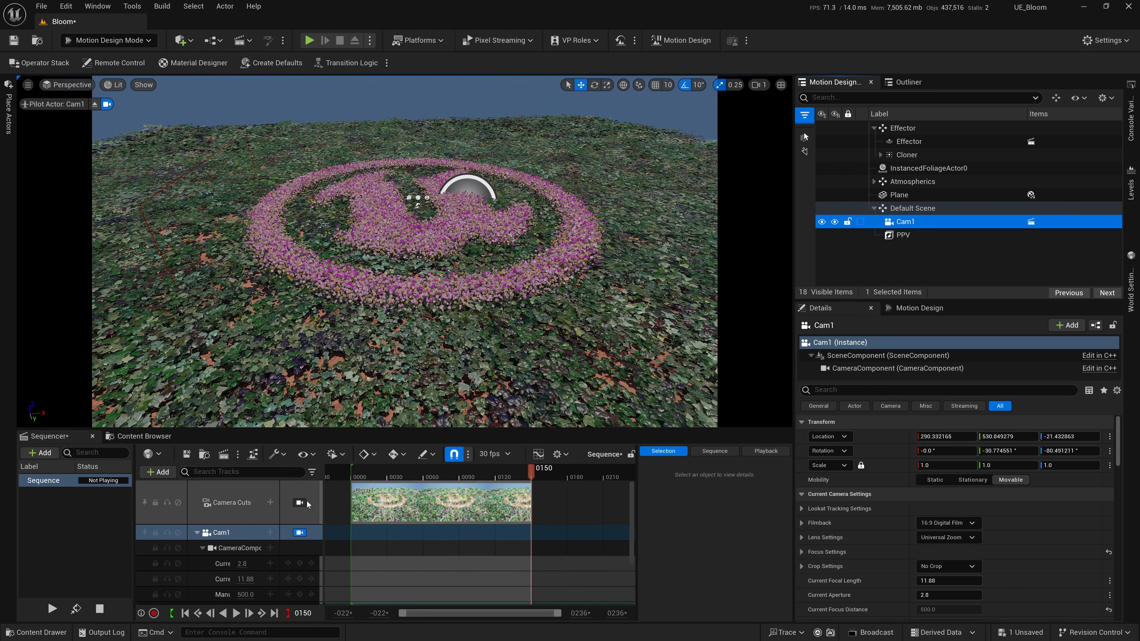
pyautogui.moveTo(525, 326); pyautogui.dragTo(524, 326, button='right')
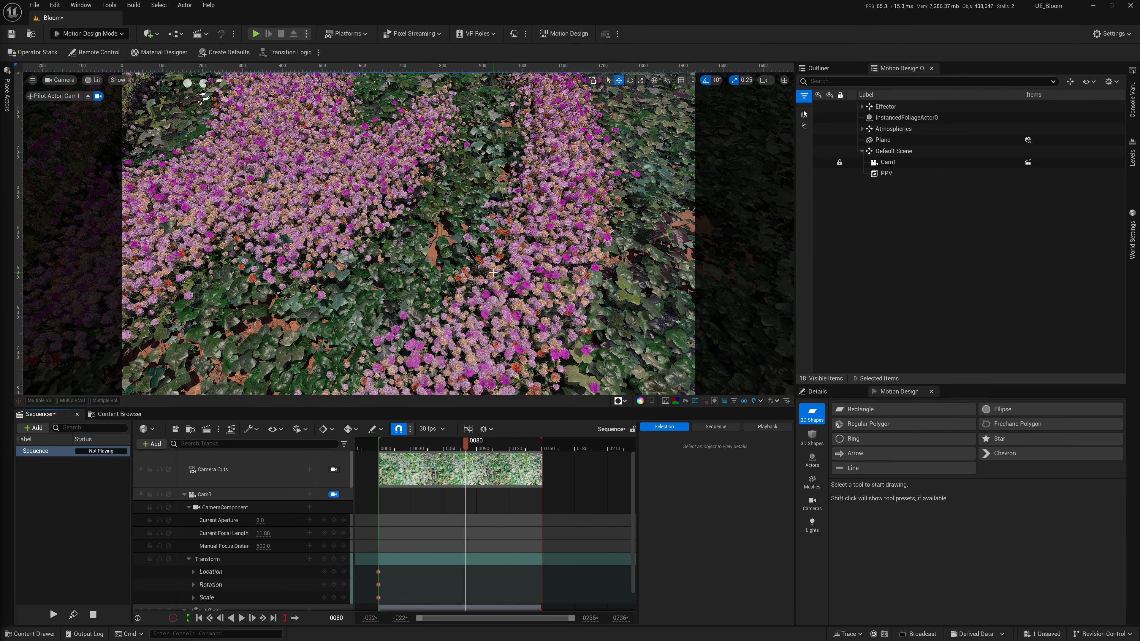
# Scrub the shot through Cam1, and stop piloting the camera to look around the scene freely.
pyautogui.moveTo(463, 450); pyautogui.dragTo(440, 457)
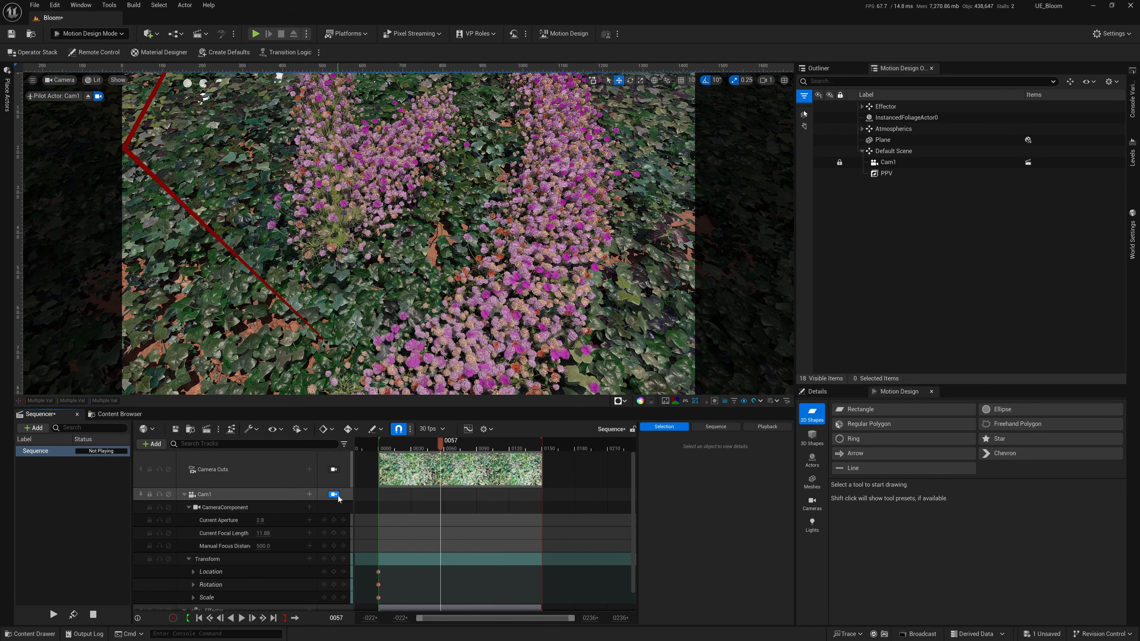
pyautogui.click(87, 97)
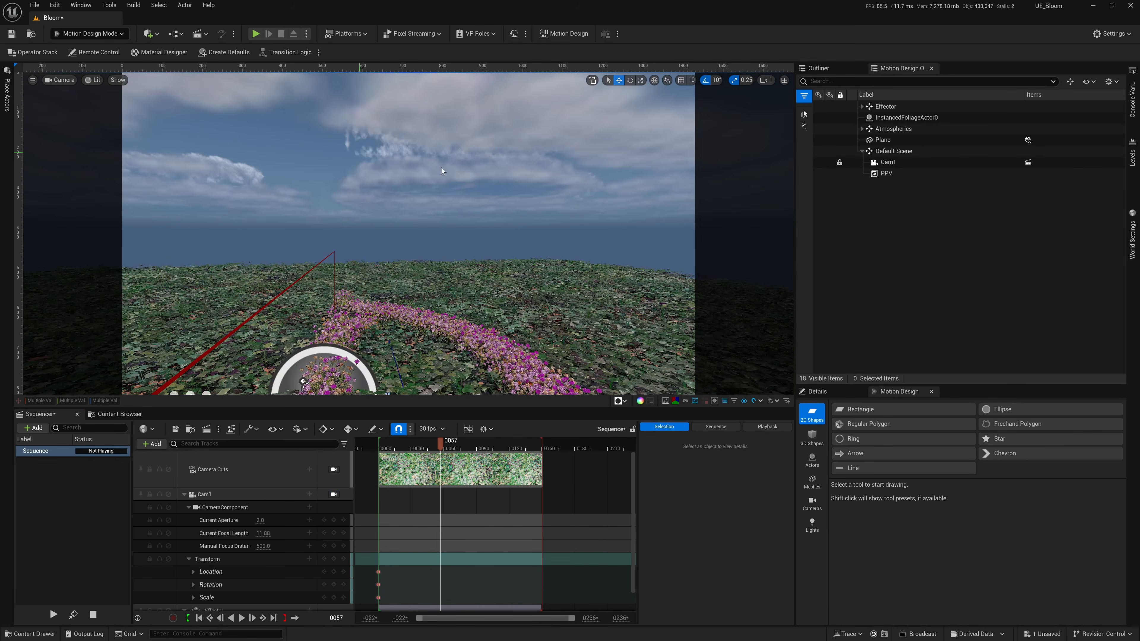
pyautogui.scroll(5, 449, 170)
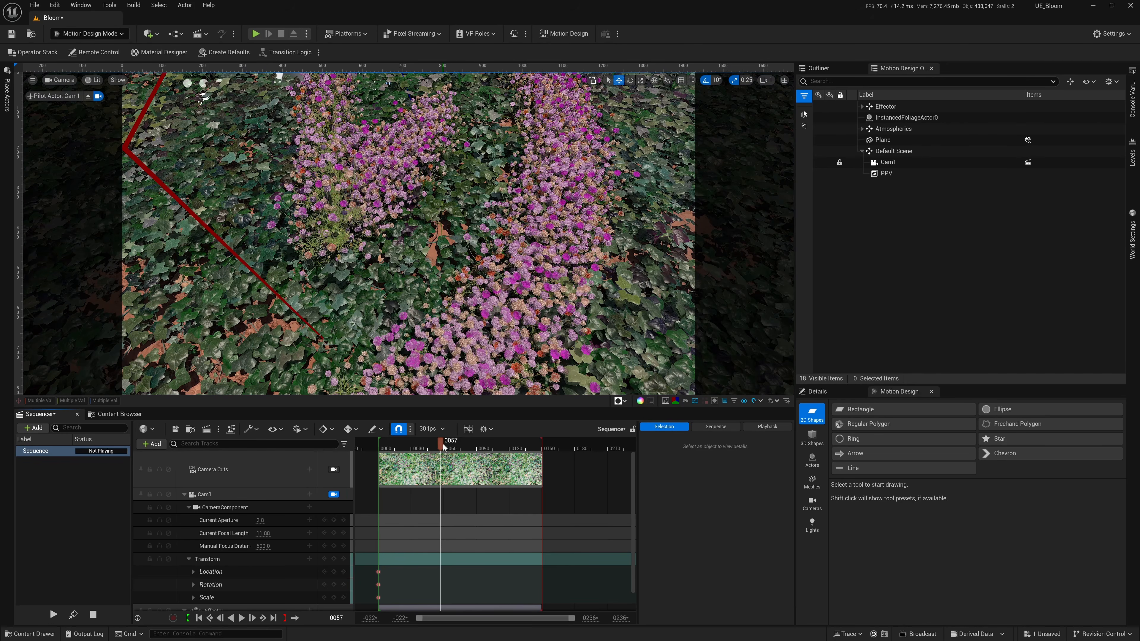
# Set the sequence's playback end to frame 90 and return the playhead to frame 0.
pyautogui.moveTo(441, 451); pyautogui.dragTo(476, 458)
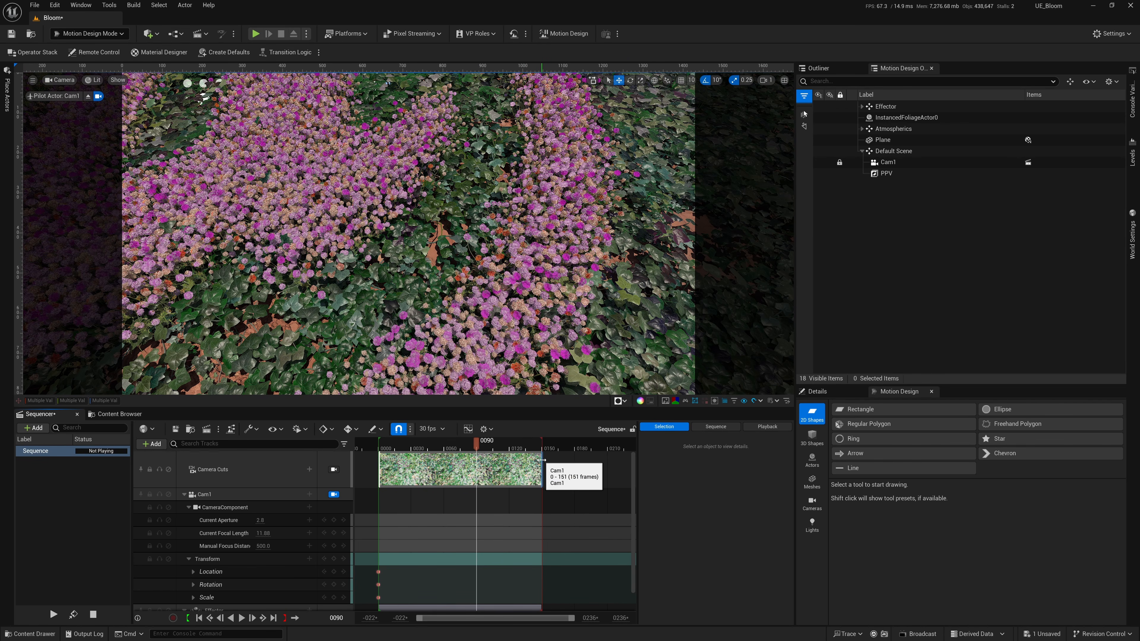
pyautogui.press(']')
pyautogui.moveTo(478, 448)
pyautogui.mouseDown()
pyautogui.moveTo(385, 451)
pyautogui.moveTo(476, 459)
pyautogui.mouseUp()
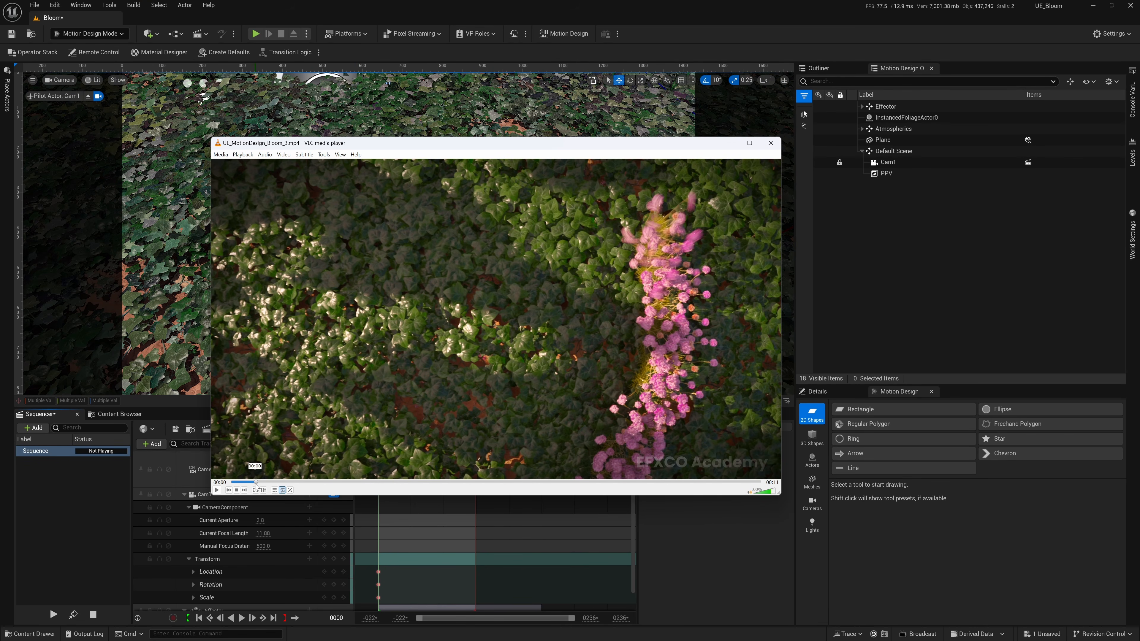
# Check the camera move in the reference video, and key Cam1's Location X at 572.0 on frame 89.
pyautogui.moveTo(251, 484)
pyautogui.mouseDown()
pyautogui.moveTo(235, 484)
pyautogui.moveTo(263, 490)
pyautogui.mouseUp()
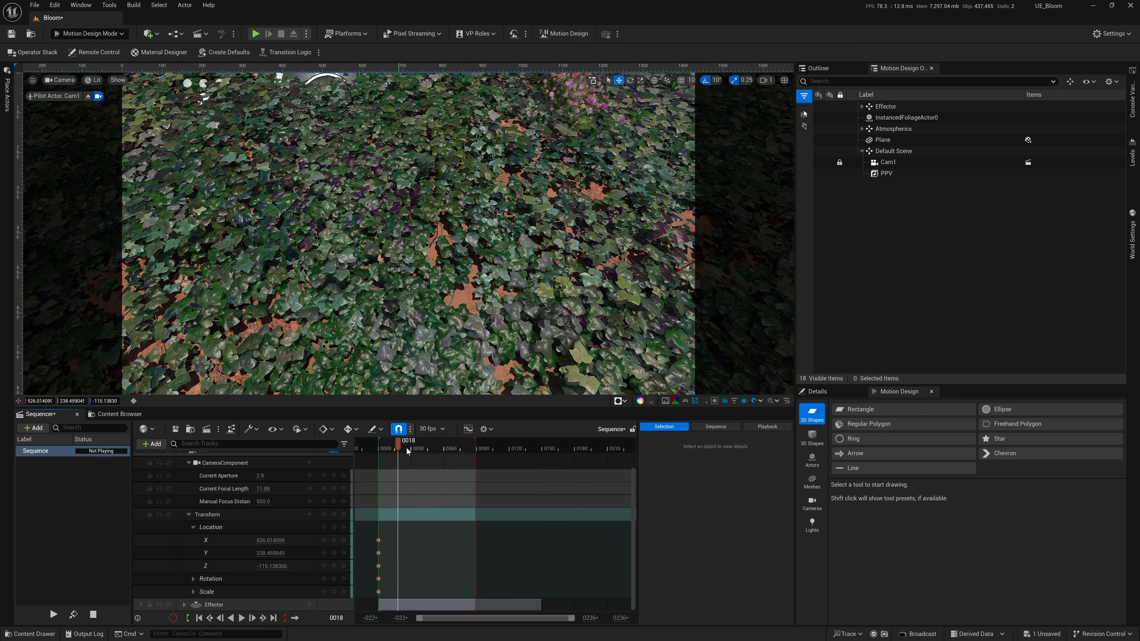
pyautogui.moveTo(405, 452); pyautogui.dragTo(490, 457)
pyautogui.moveTo(265, 541); pyautogui.dragTo(287, 540)
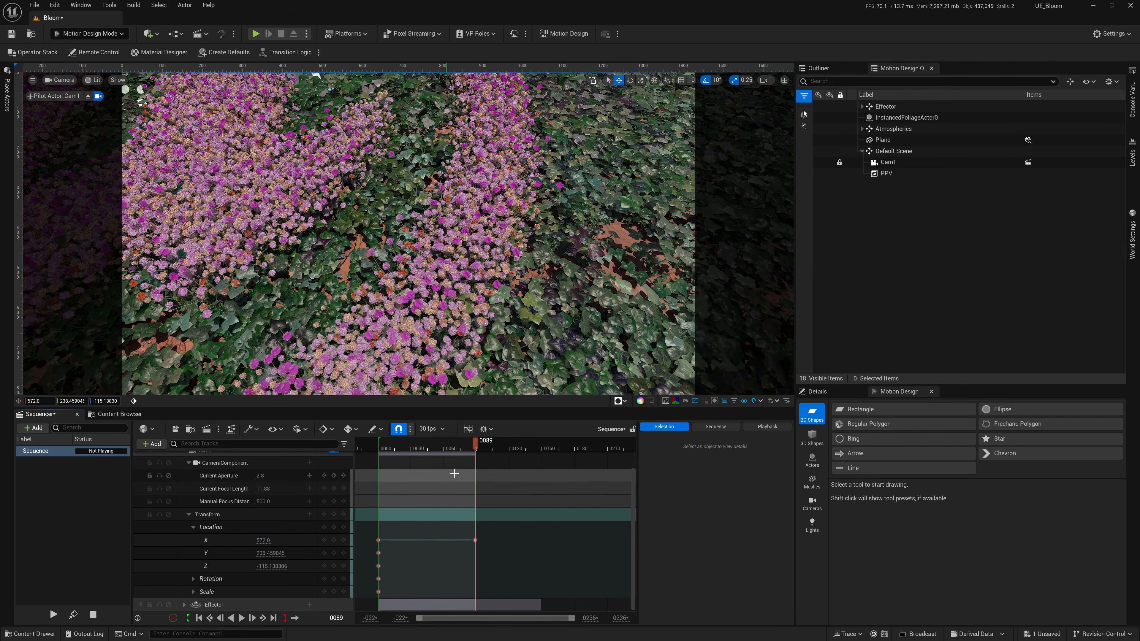
pyautogui.press('space')
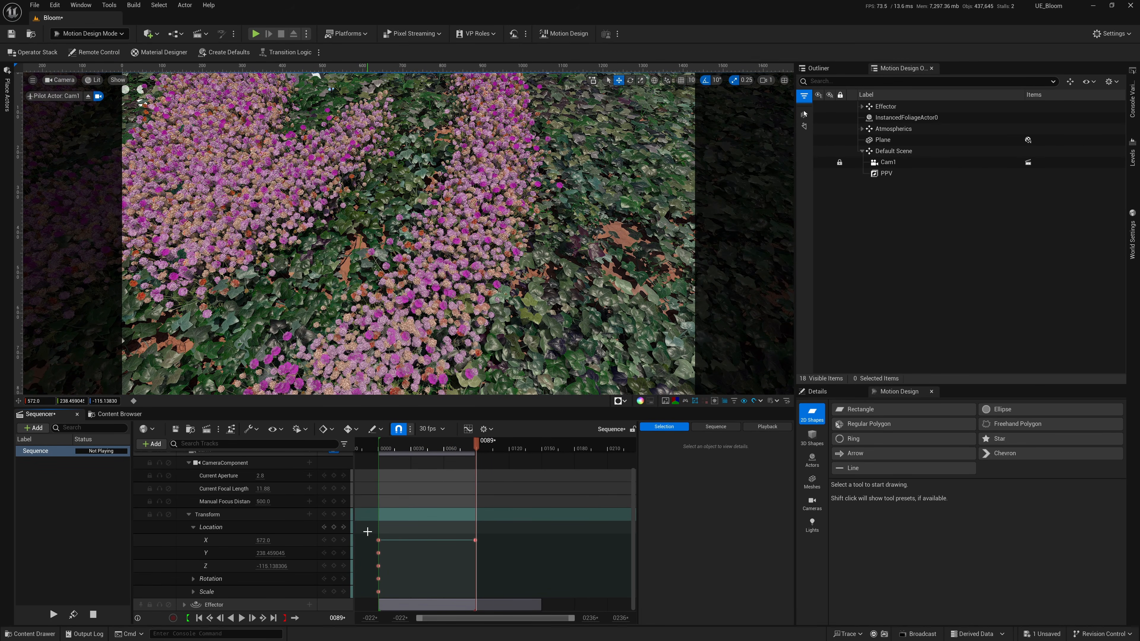
# Set both Cam1 Location X keys to linear interpolation and play back the camera move.
pyautogui.moveTo(473, 449); pyautogui.dragTo(362, 460)
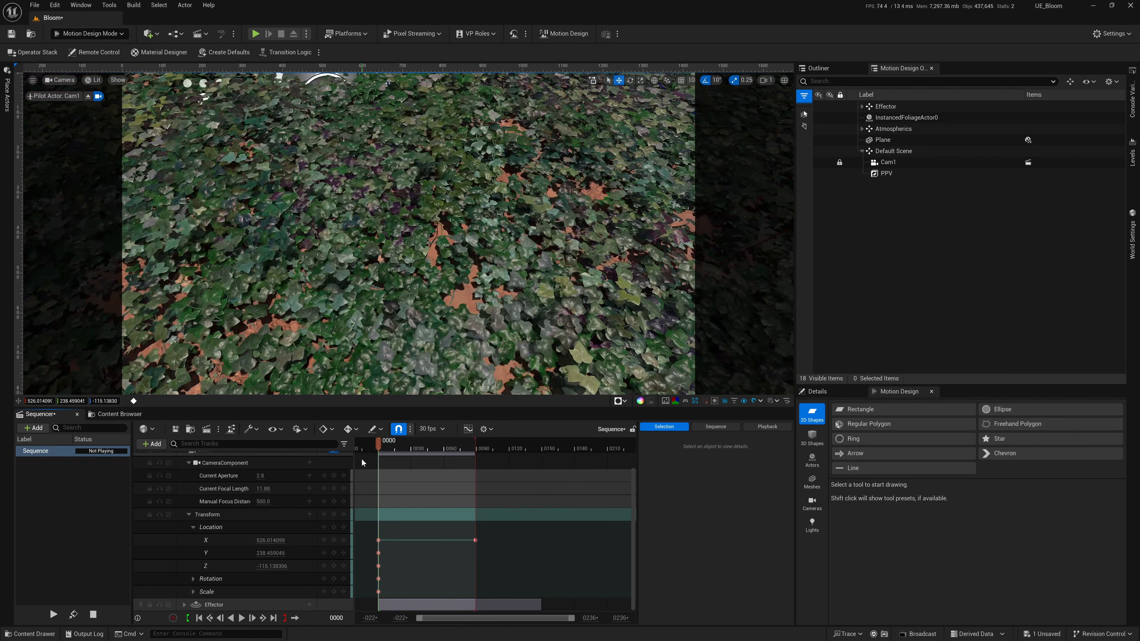
pyautogui.rightClick(379, 540)
pyautogui.click(523, 547)
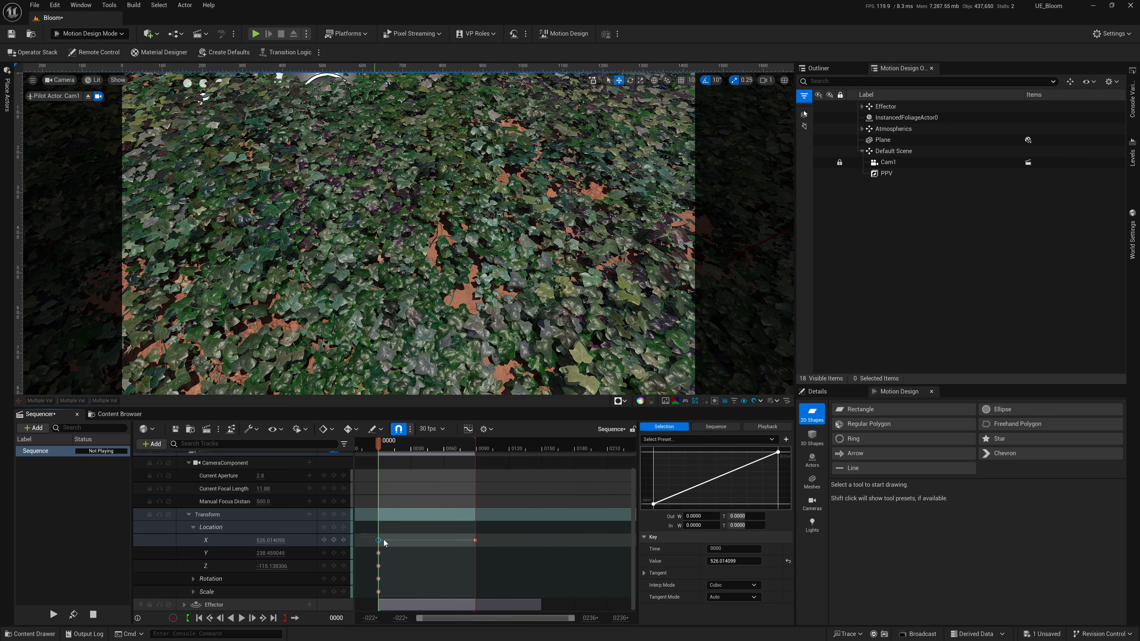
pyautogui.moveTo(515, 553); pyautogui.dragTo(480, 543)
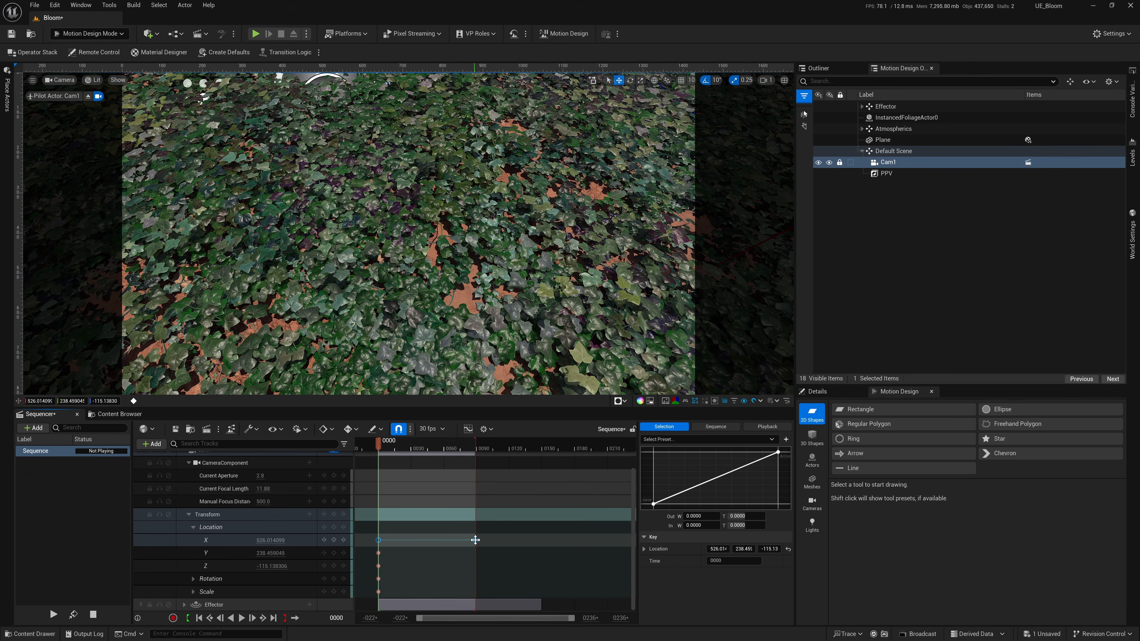
pyautogui.rightClick(475, 540)
pyautogui.click(530, 468)
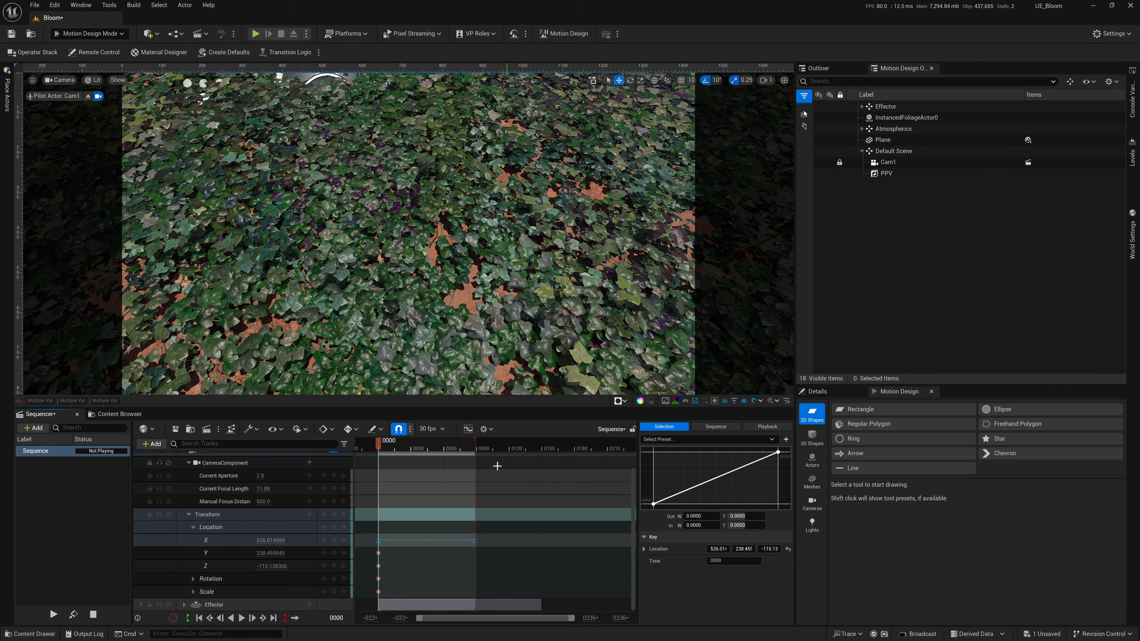
pyautogui.click(442, 480)
pyautogui.press('space')
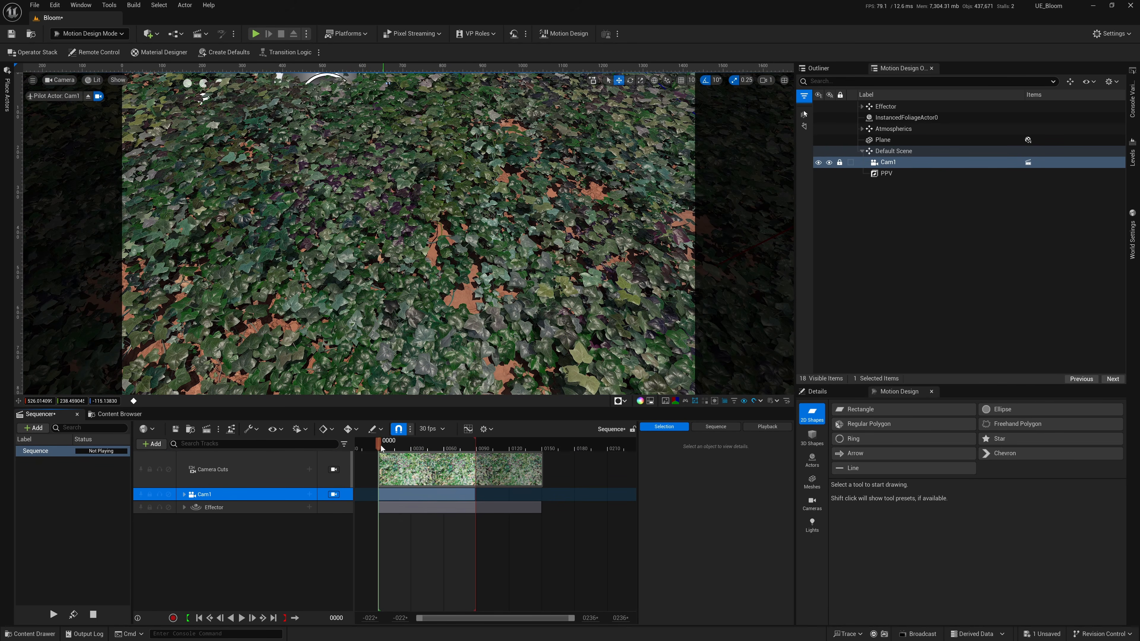
# Scrub Cam1's shot to frame 89, stop piloting the camera, and frame a low close-up view across the bloomed flowers.
pyautogui.moveTo(382, 448); pyautogui.dragTo(477, 448)
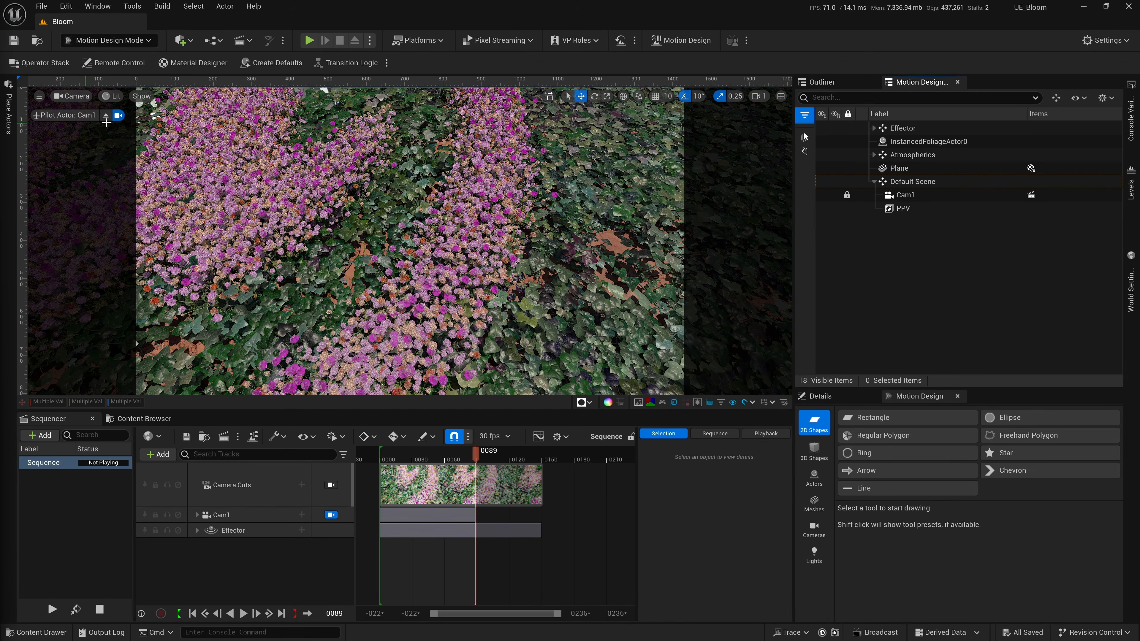
pyautogui.click(106, 116)
pyautogui.press('a')
pyautogui.moveTo(469, 232); pyautogui.dragTo(469, 233, button='right')
pyautogui.press('w')
pyautogui.press('w')
pyautogui.press('a')
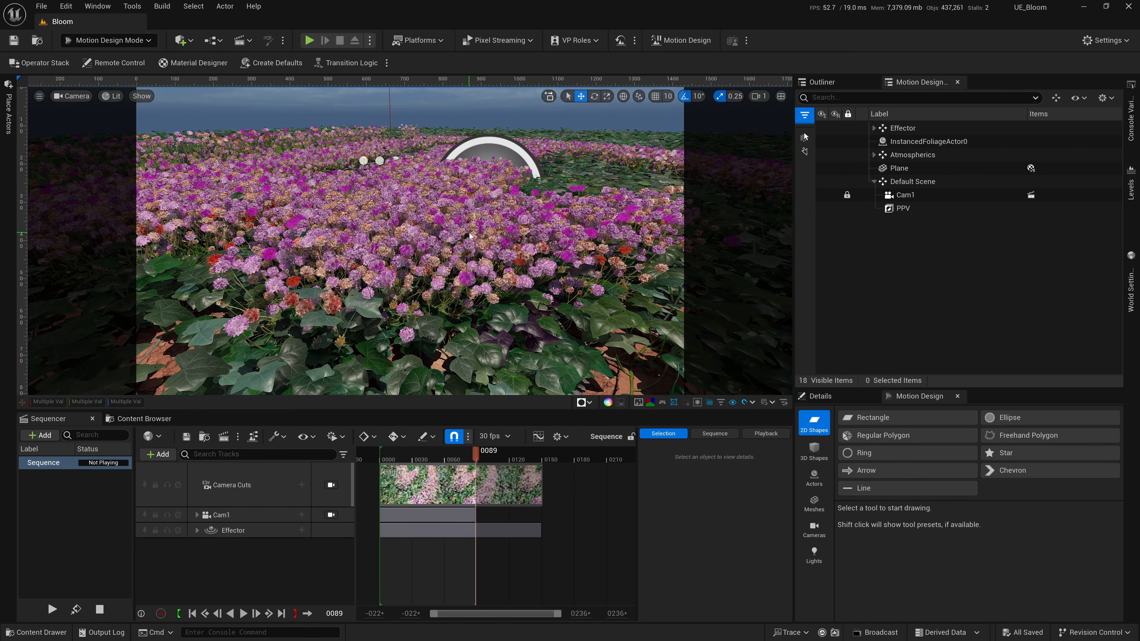
# Check the next shot in the reference video and scrub the sequence to preview the flowers blooming up close.
pyautogui.hotkey('alt', 'Tab')
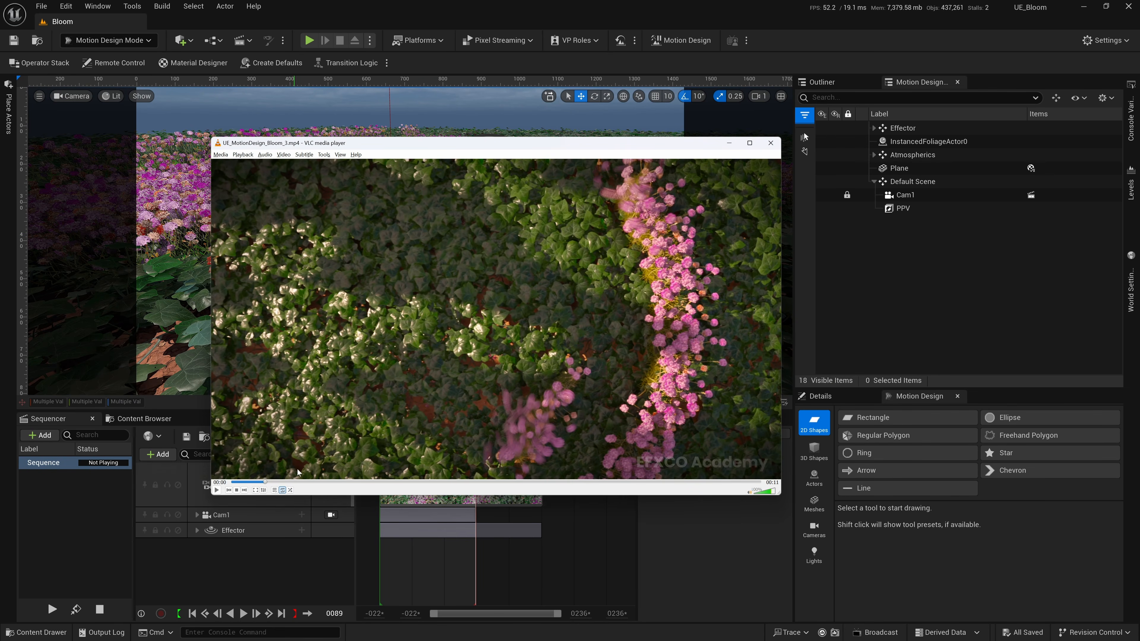
pyautogui.moveTo(268, 483); pyautogui.dragTo(352, 485)
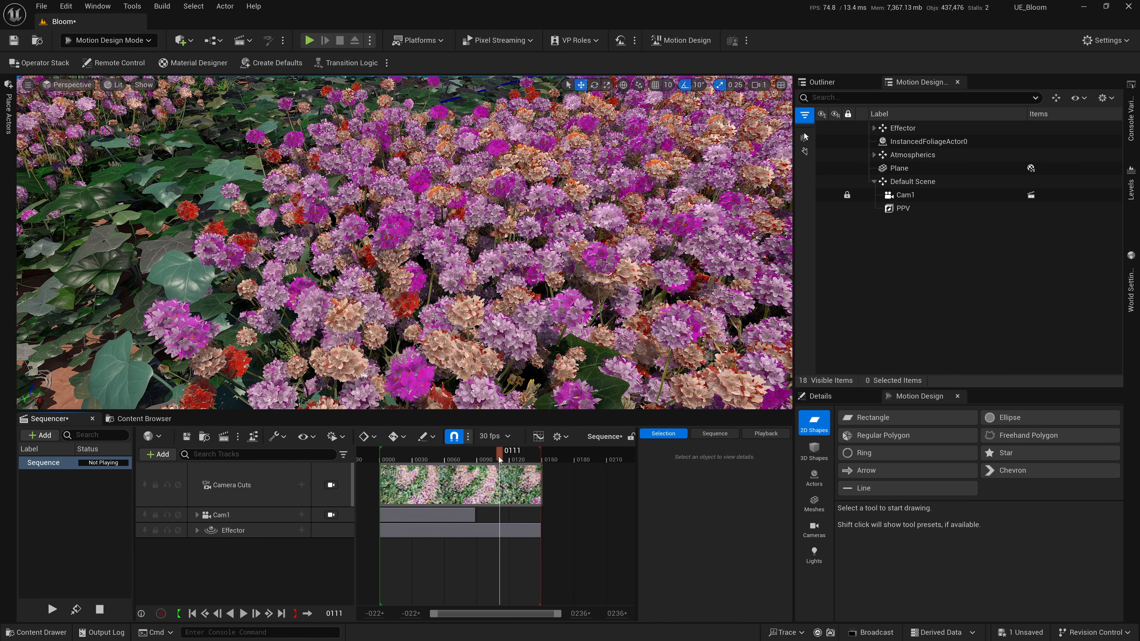
pyautogui.click(417, 454)
pyautogui.moveTo(438, 458); pyautogui.dragTo(478, 459)
pyautogui.moveTo(480, 457); pyautogui.dragTo(533, 450)
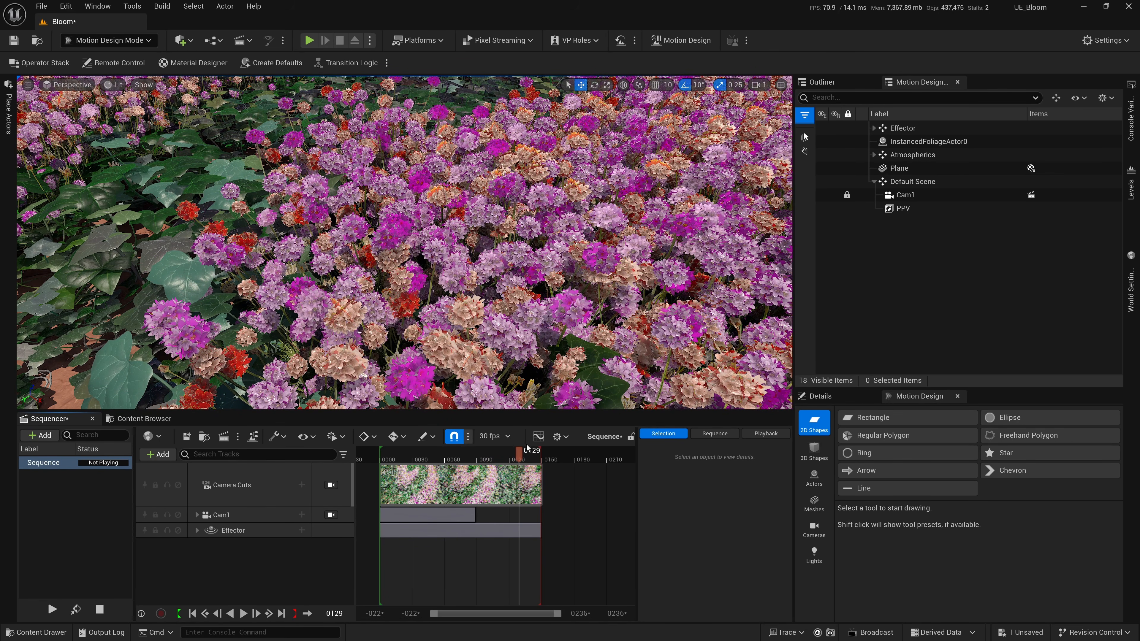
# Create a Cine Camera Actor named Cam2 from the current view, and add it to Default Scene and the sequence.
pyautogui.click(28, 85)
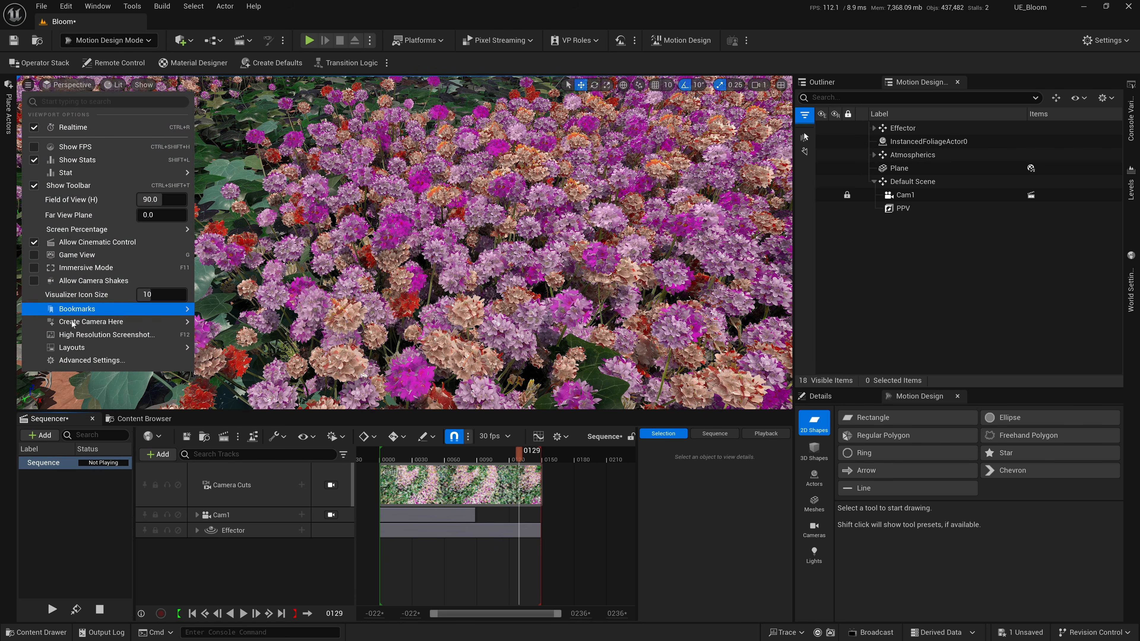
pyautogui.moveTo(74, 323)
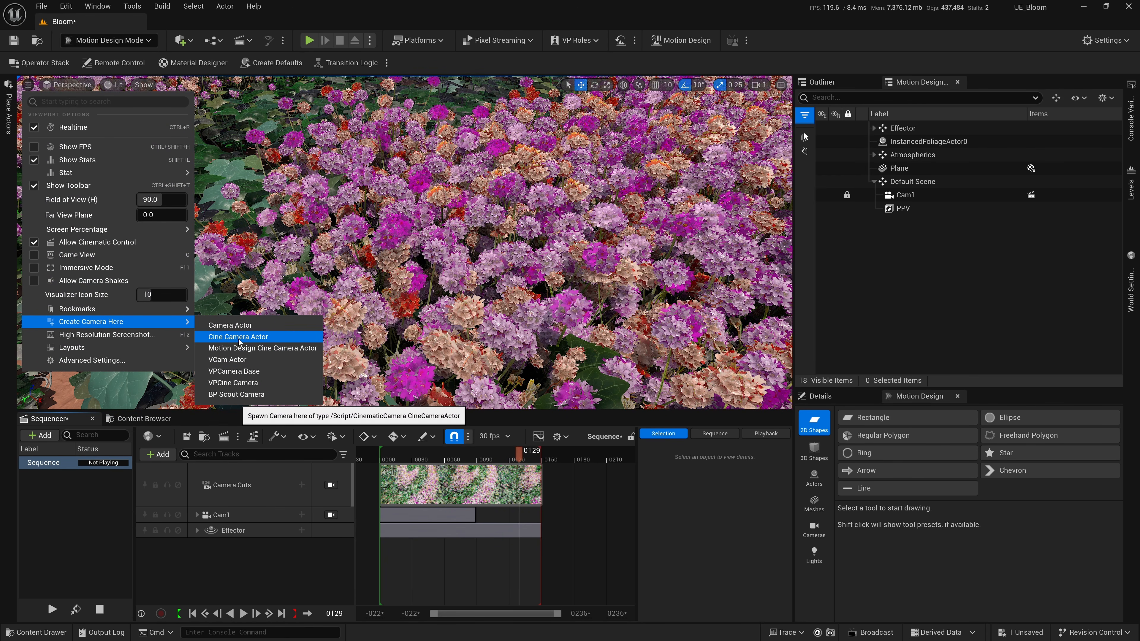
pyautogui.click(223, 340)
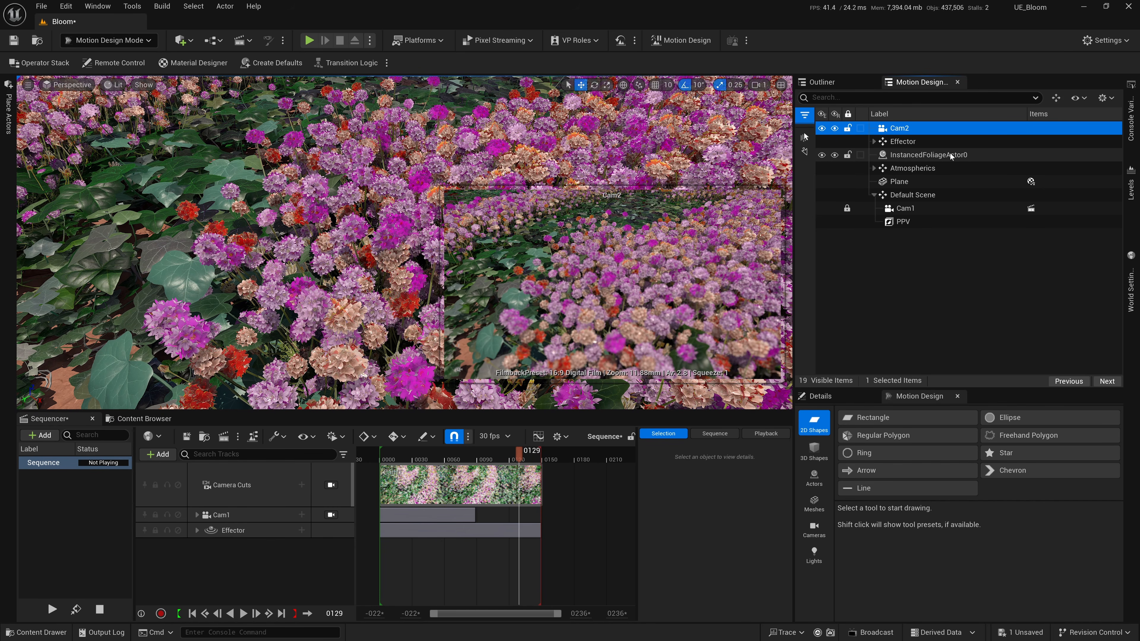
pyautogui.moveTo(900, 128); pyautogui.dragTo(251, 565)
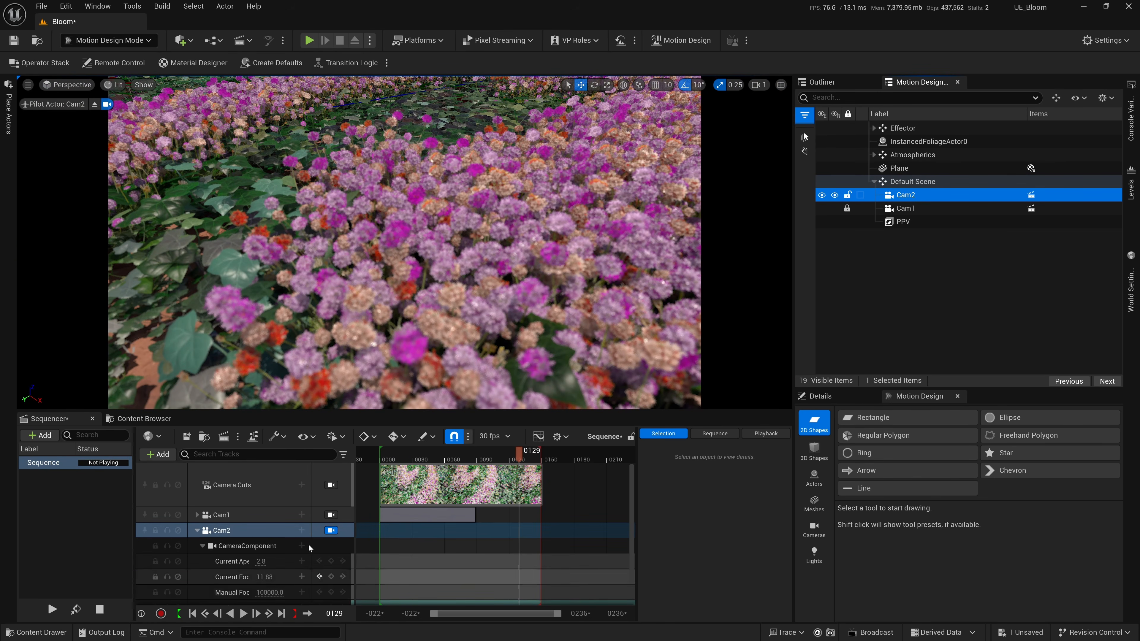
# Key Cam2's transform at frame 0.
pyautogui.click(389, 462)
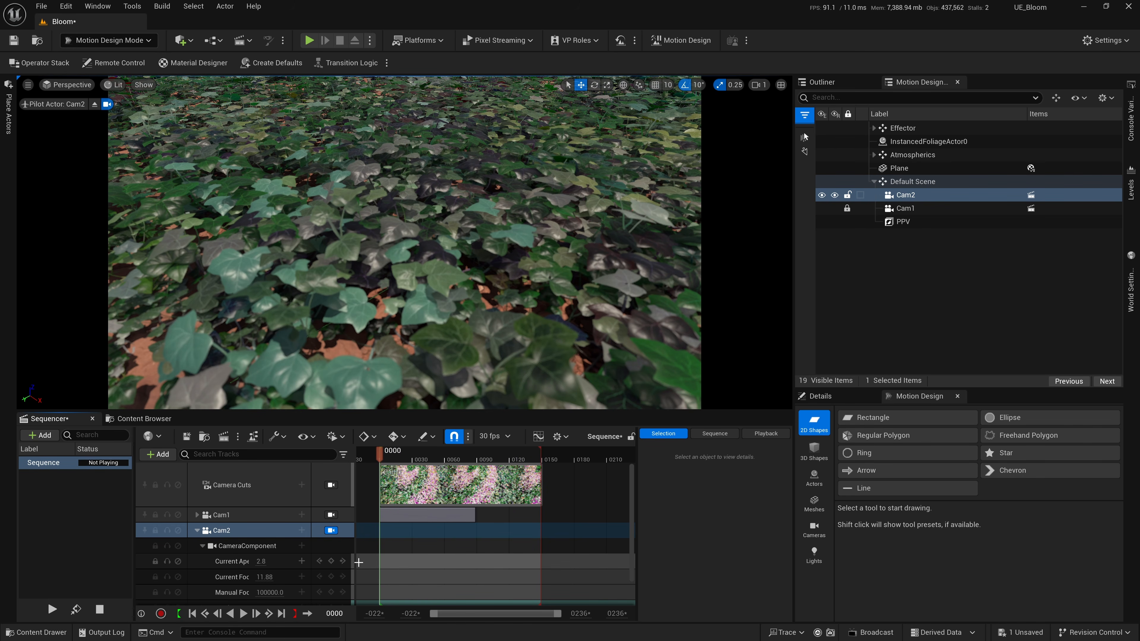
pyautogui.scroll(-1, 313, 570)
pyautogui.click(331, 582)
# Set Cam2's focal length to 20.0 and its manual focus distance to about 58.9 while checking the bloomed flowers.
pyautogui.click(431, 456)
pyautogui.moveTo(433, 456); pyautogui.dragTo(490, 465)
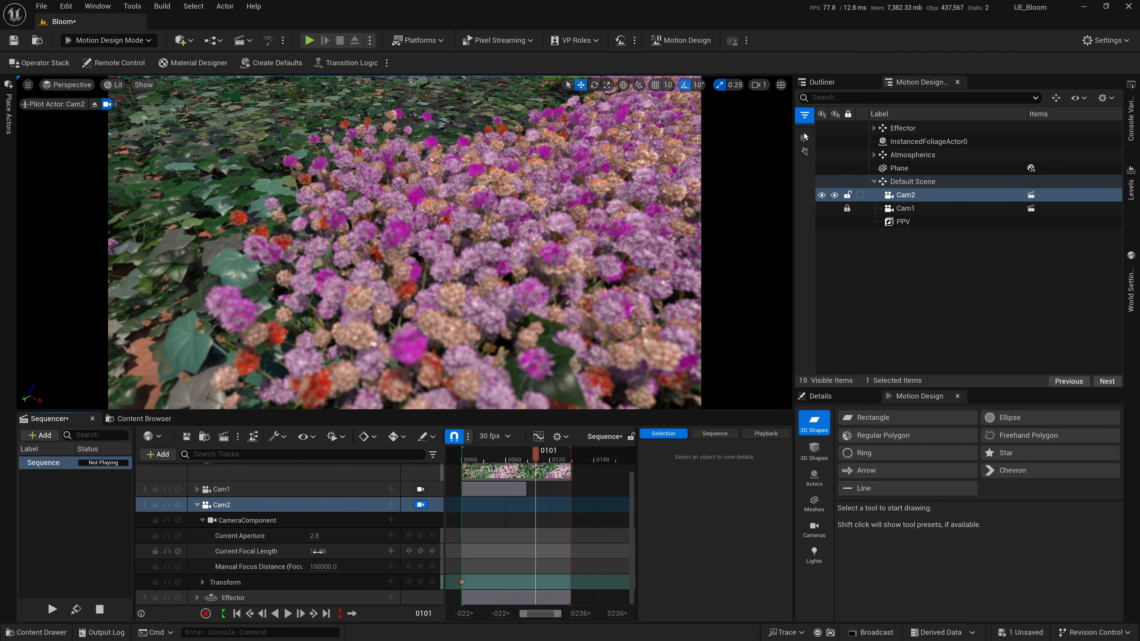
pyautogui.moveTo(317, 553); pyautogui.dragTo(342, 553)
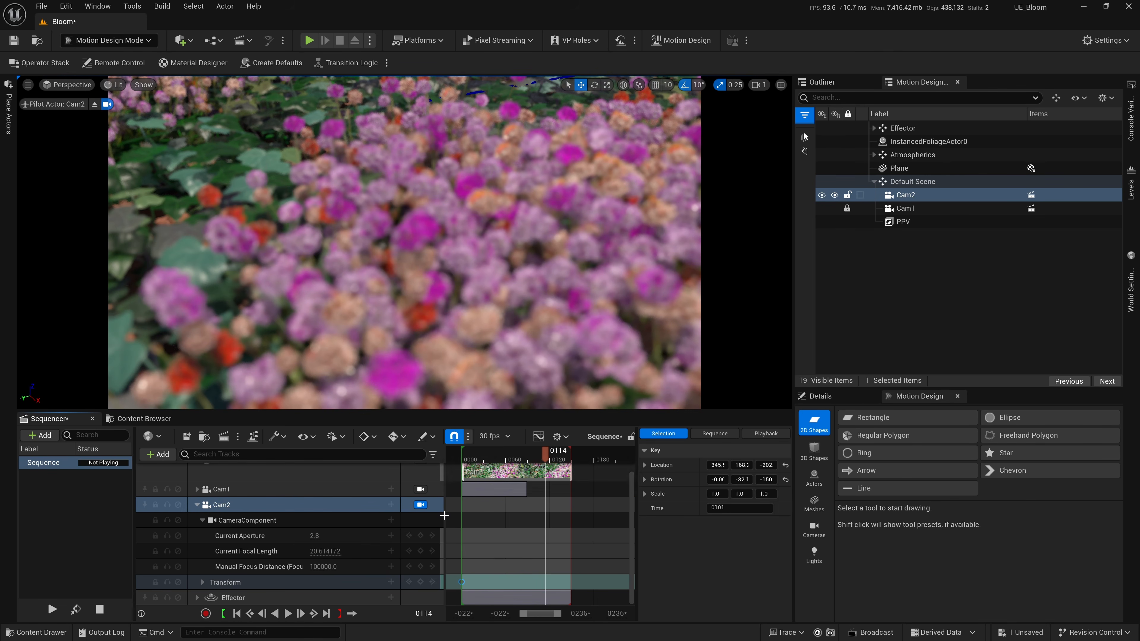
pyautogui.click(332, 552)
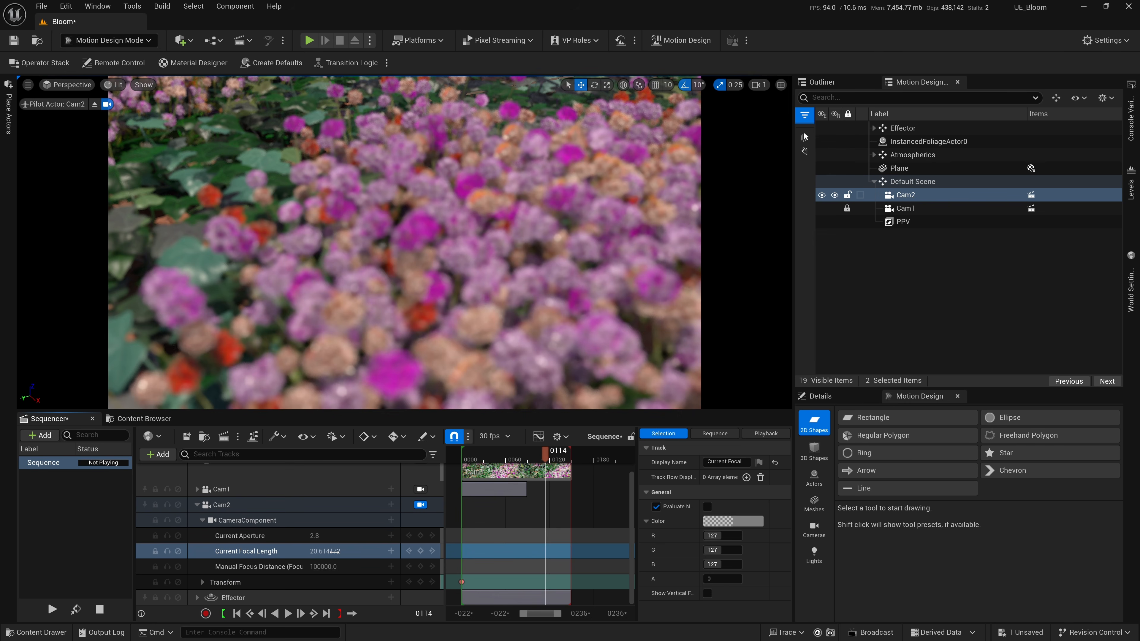
pyautogui.moveTo(334, 553); pyautogui.dragTo(329, 552)
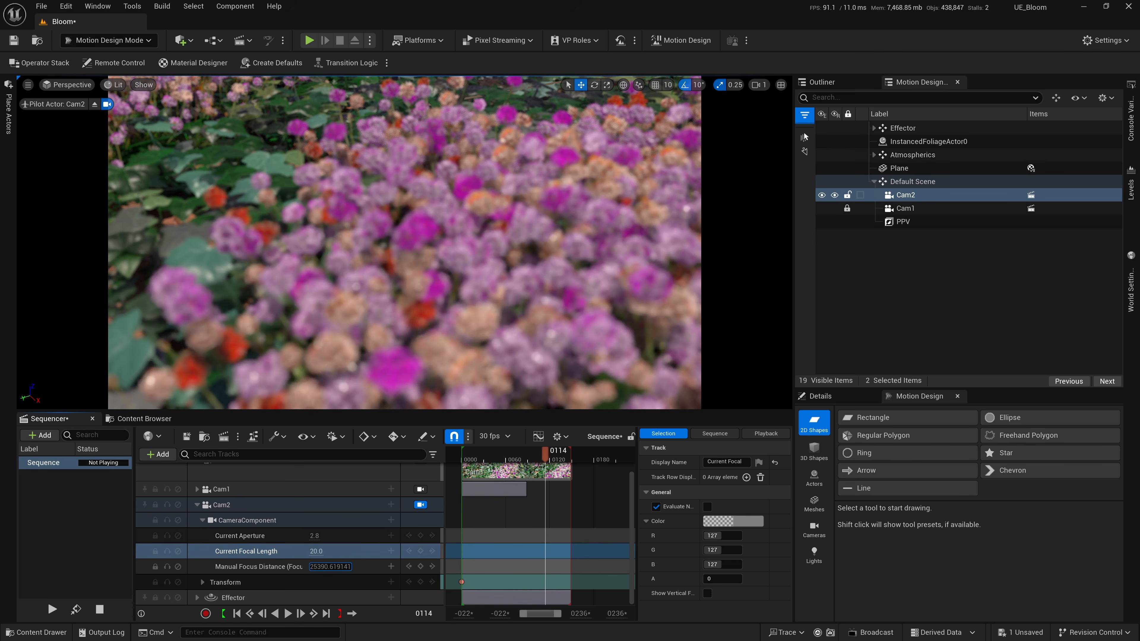
pyautogui.click(534, 460)
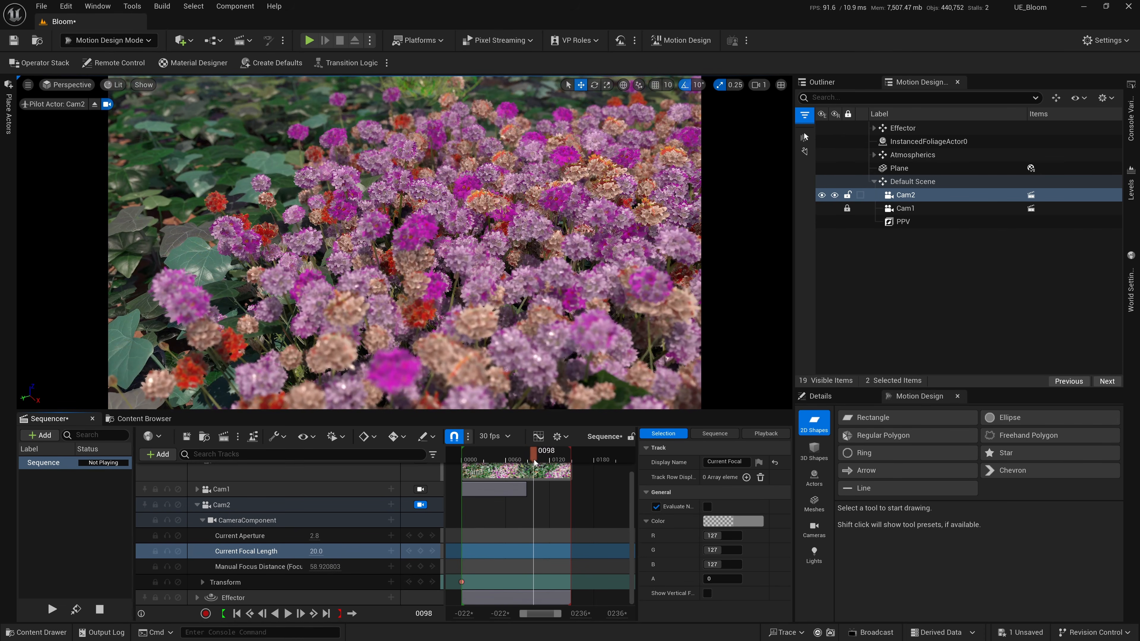
# Set Cam2's current aperture to 1.8.
pyautogui.click(269, 504)
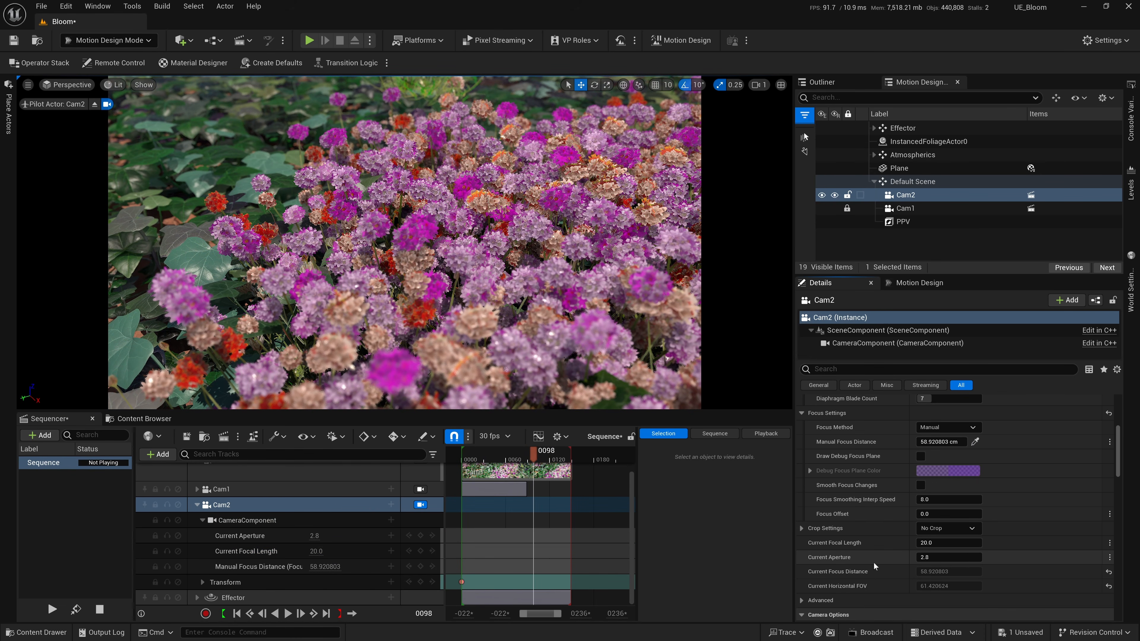
pyautogui.click(952, 557)
pyautogui.write('1.8')
pyautogui.press('Return')
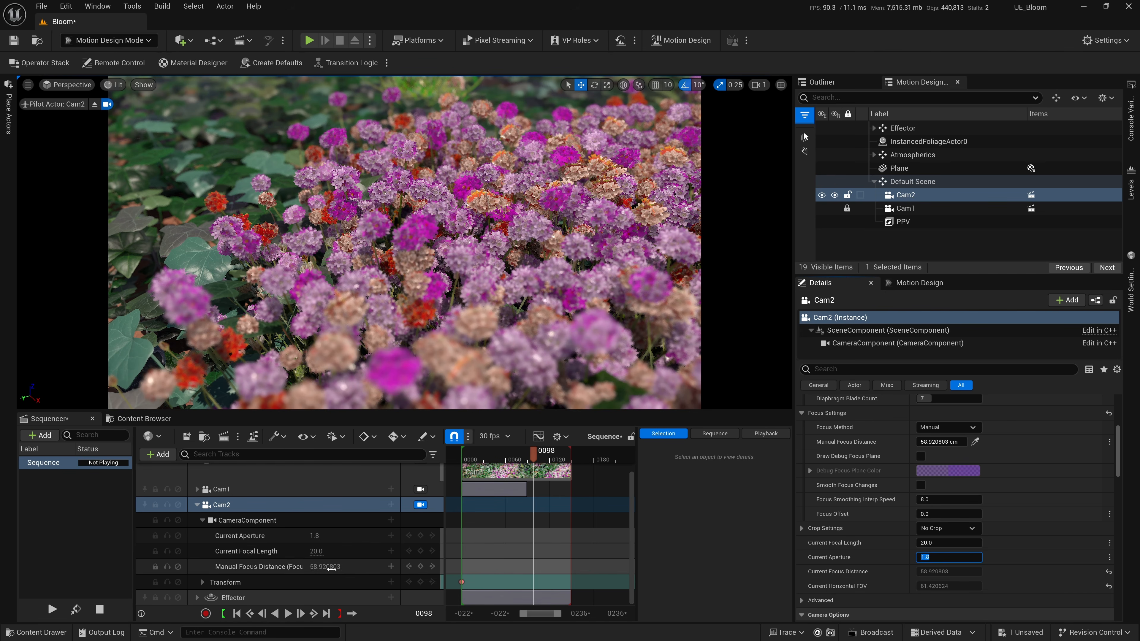
# Set Cam2's focal length to 24.0 and manual focus distance to 47.0, and play back the shot.
pyautogui.moveTo(311, 551); pyautogui.dragTo(328, 551)
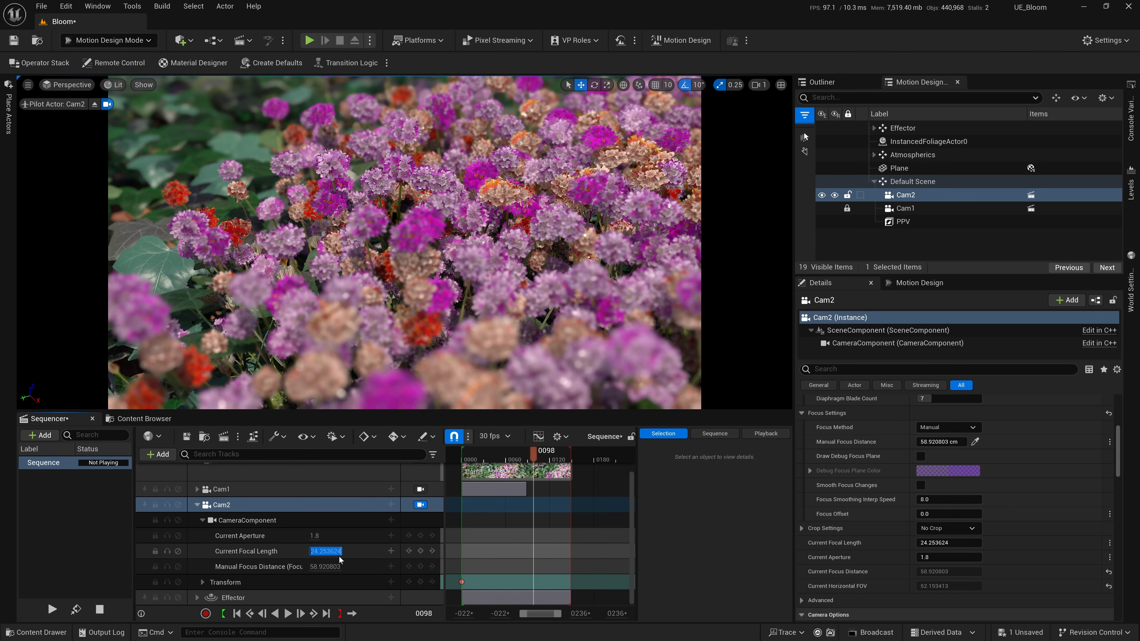
pyautogui.write('24')
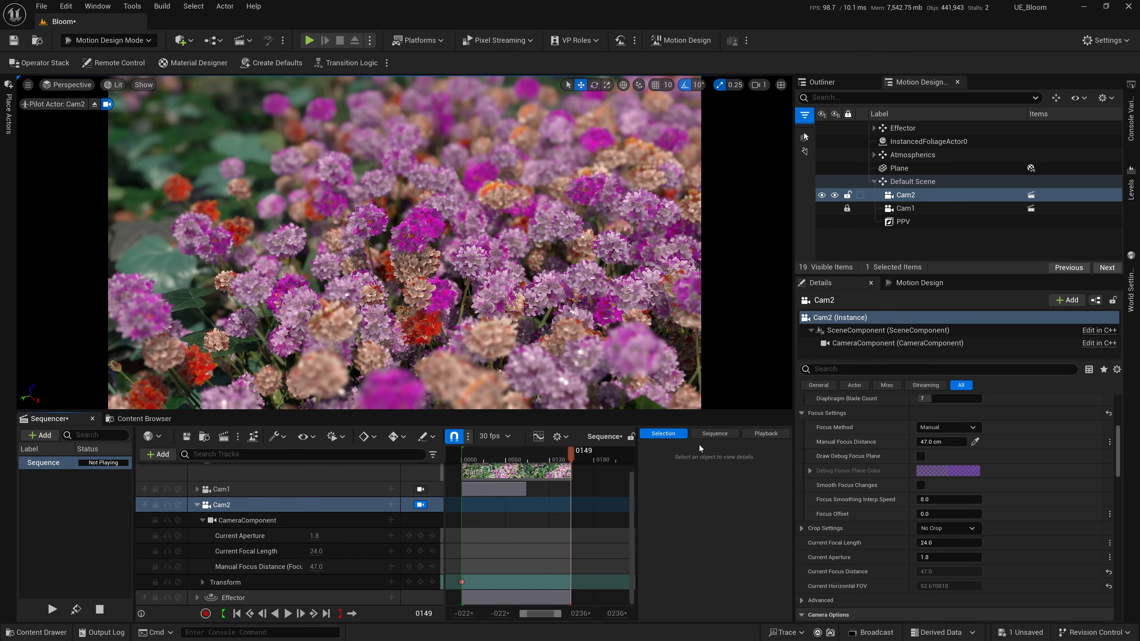
pyautogui.moveTo(543, 455)
pyautogui.mouseDown()
pyautogui.moveTo(462, 455)
pyautogui.moveTo(536, 456)
pyautogui.mouseUp()
pyautogui.press('space')
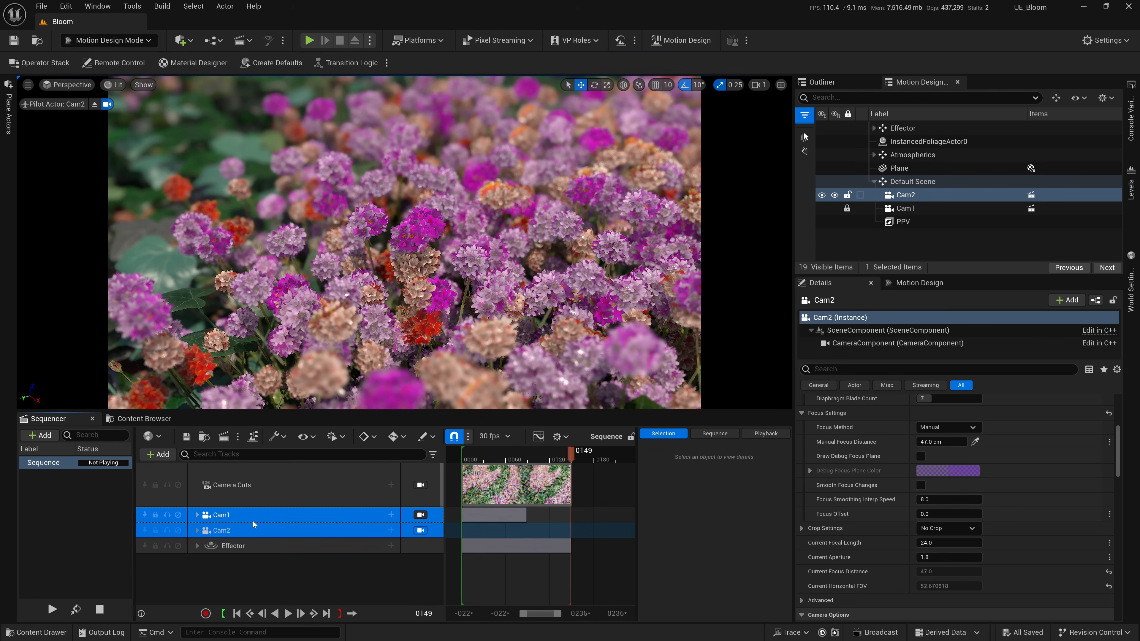
# Undo the last playback range change, lock the viewport to Cam2, and scrub through its shot.
pyautogui.click(253, 515)
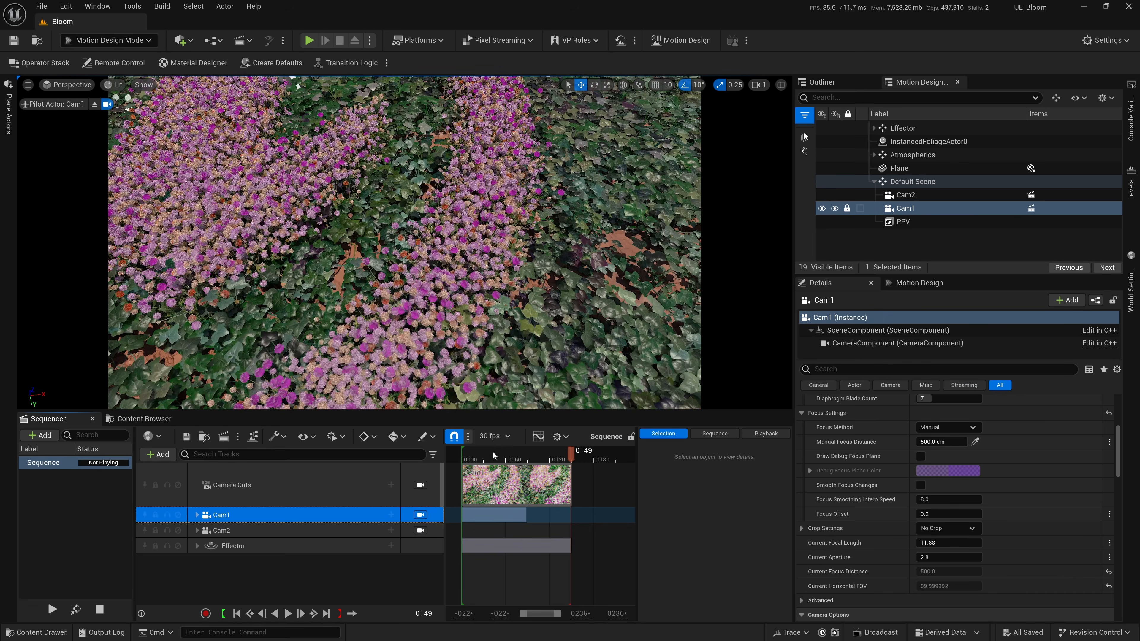
pyautogui.hotkey('ctrl', 'z')
pyautogui.click(282, 534)
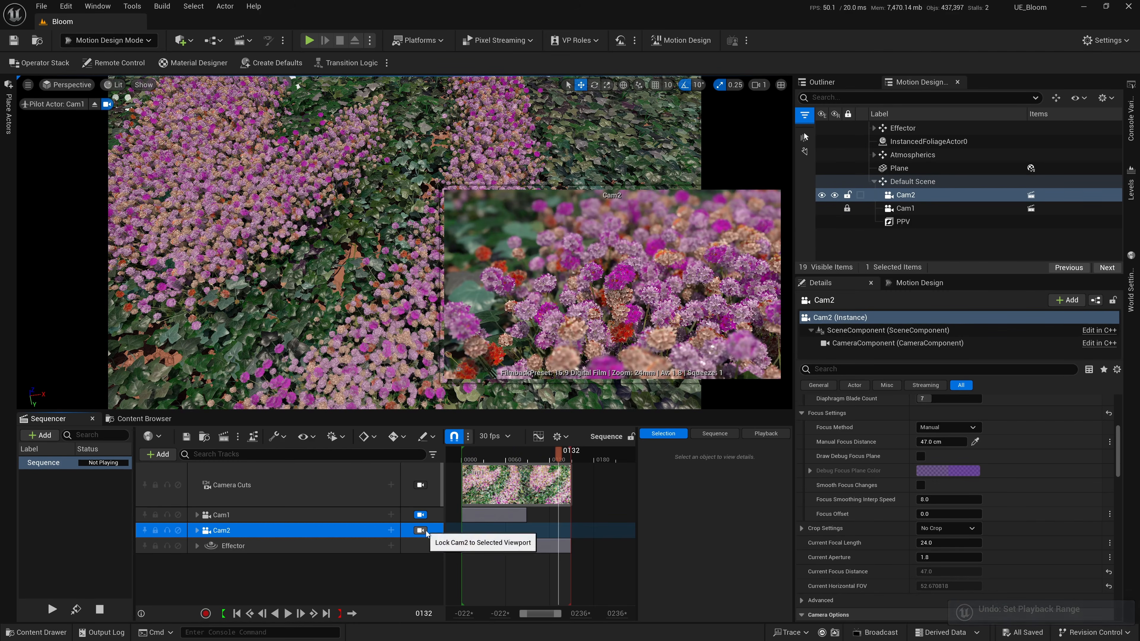
pyautogui.click(420, 530)
pyautogui.moveTo(499, 458); pyautogui.dragTo(554, 459)
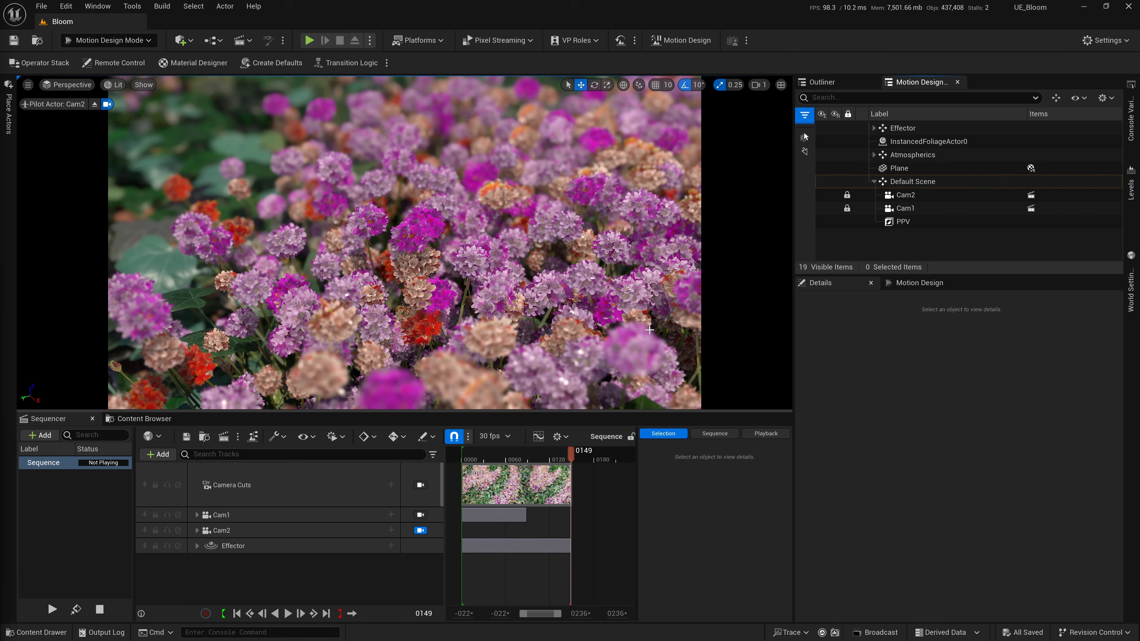
# Check the reference video, and create a Cine Camera Actor from an overhead view of the whole Unreal logo.
pyautogui.hotkey('alt', 'Tab')
pyautogui.hotkey('alt', 'Tab')
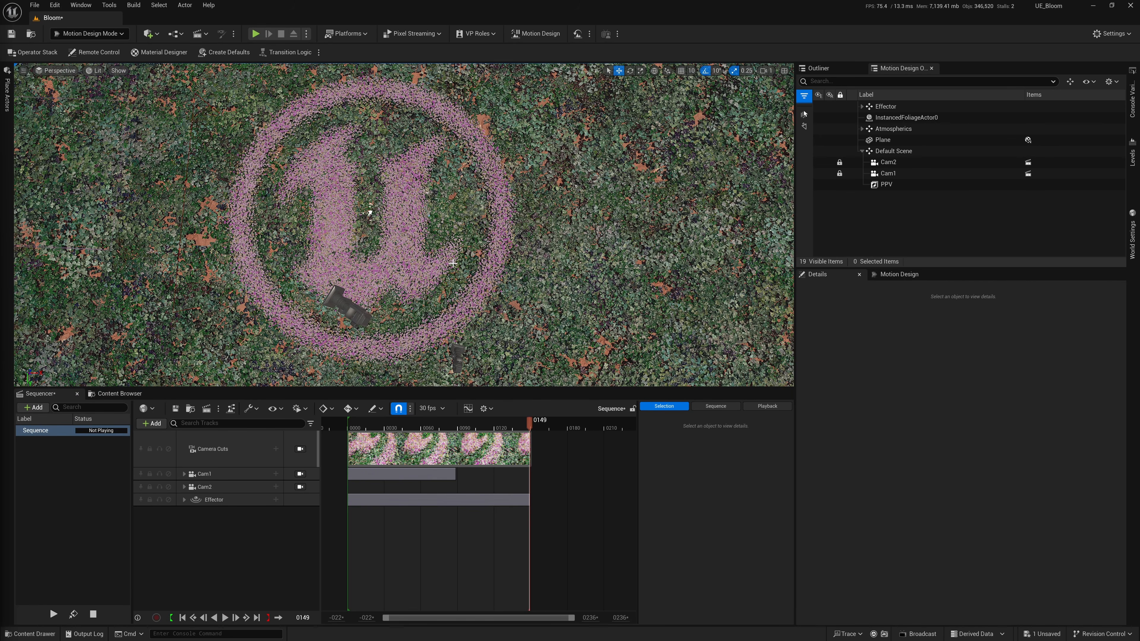
pyautogui.click(453, 263)
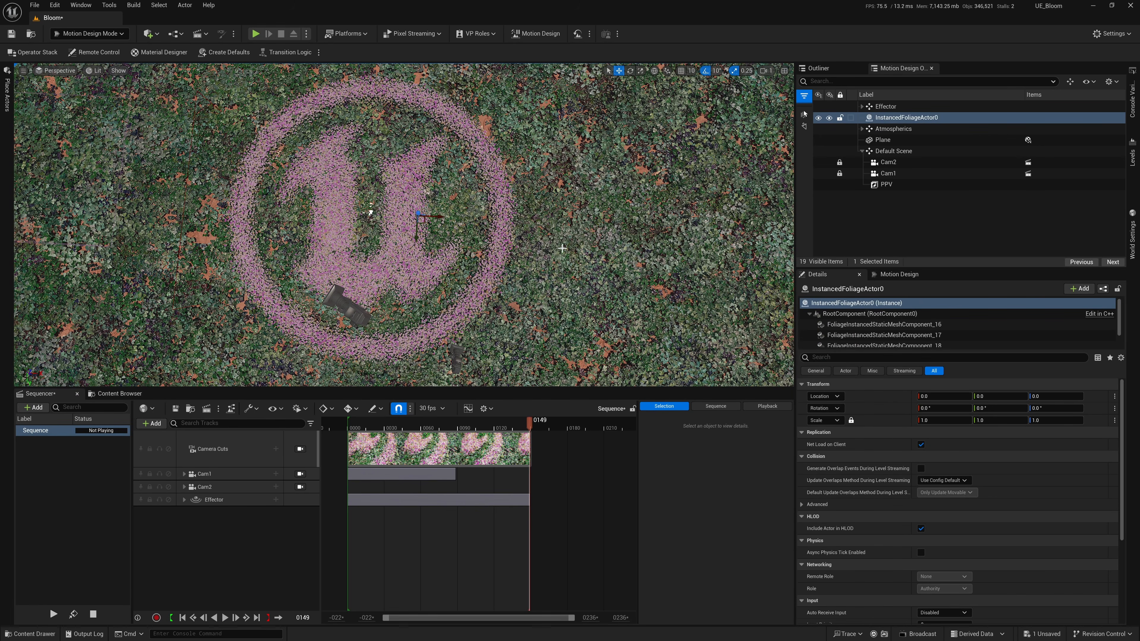
pyautogui.click(21, 71)
pyautogui.moveTo(61, 271)
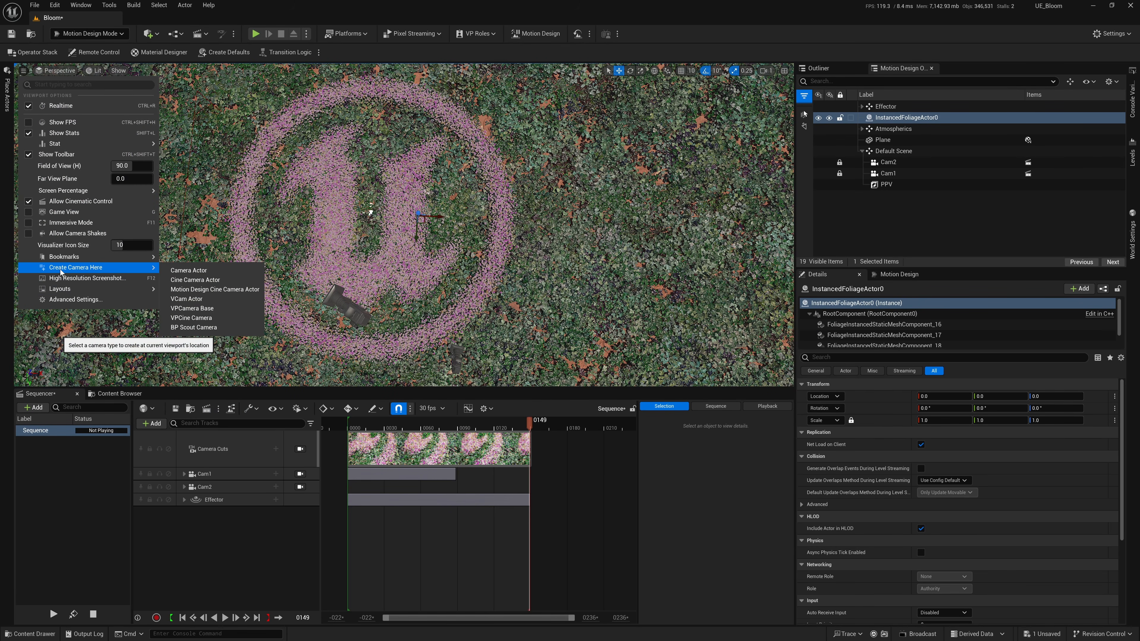
pyautogui.click(186, 289)
# Rename the new camera Cam3 and move it into the Default Scene group.
pyautogui.click(917, 112)
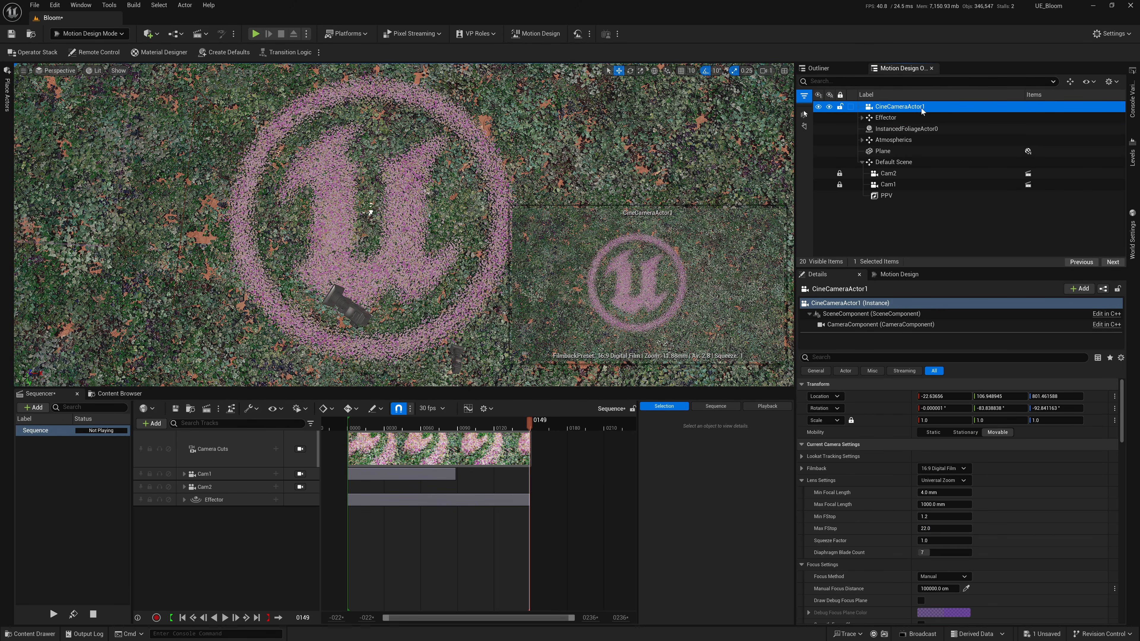
pyautogui.press('F2')
pyautogui.write('Cam3')
pyautogui.press('Return')
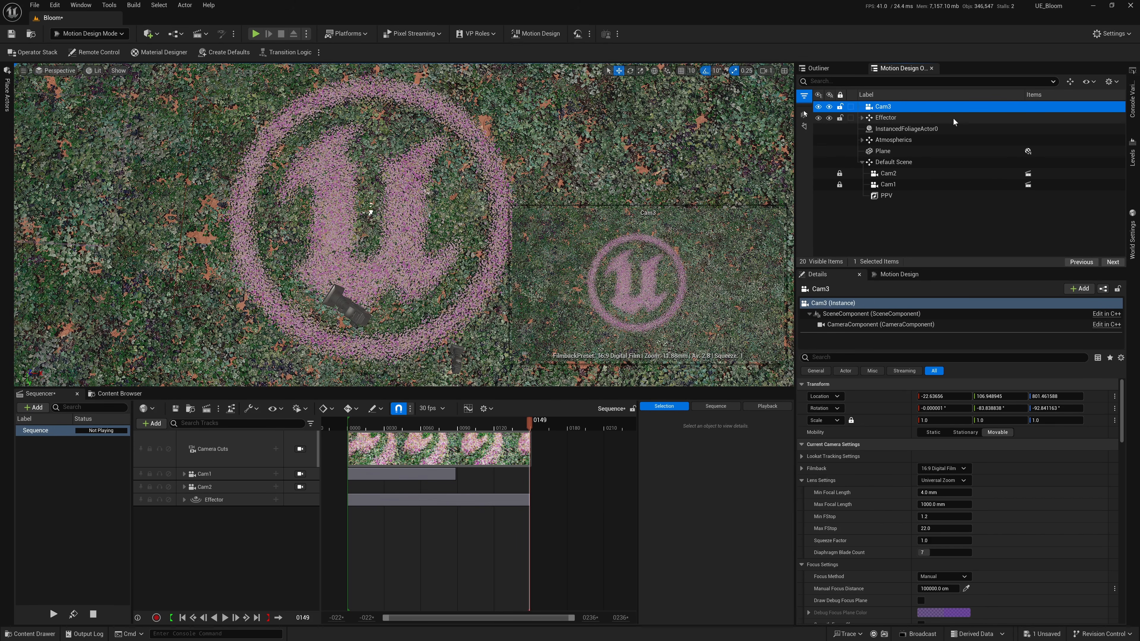
pyautogui.moveTo(886, 107); pyautogui.dragTo(894, 162)
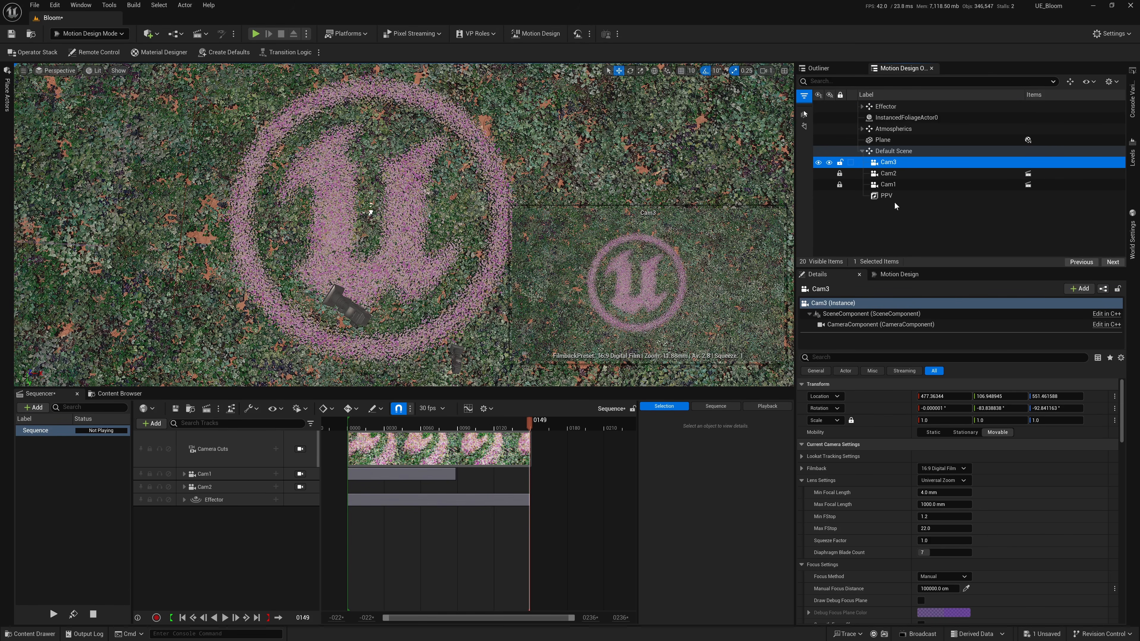
# Add Cam3 to the sequence and save the unsaved changes.
pyautogui.moveTo(221, 521); pyautogui.dragTo(221, 521)
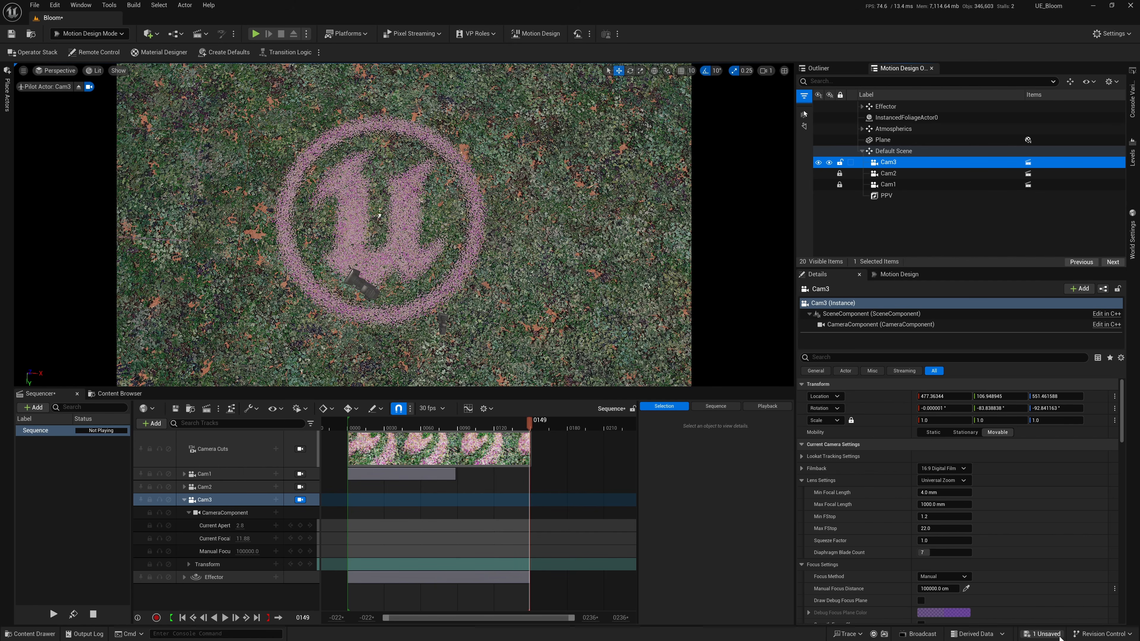
pyautogui.click(1046, 634)
pyautogui.click(649, 427)
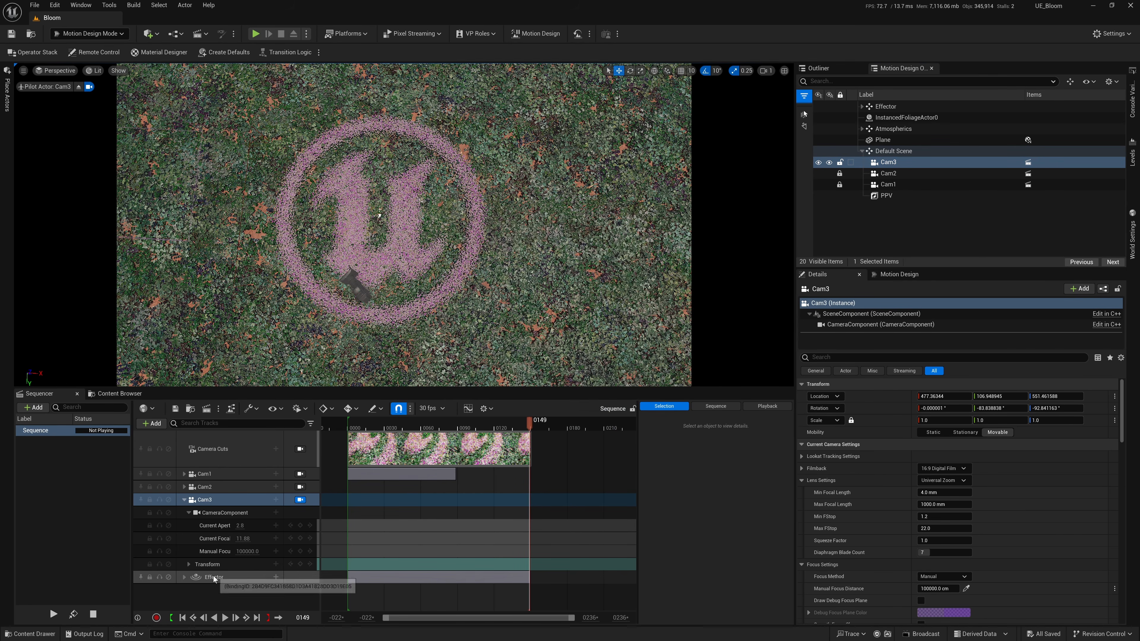
# Move Cam3 closer above the logo, and key its transform at frame 0.
pyautogui.moveTo(486, 322); pyautogui.dragTo(485, 322, button='right')
pyautogui.press('w')
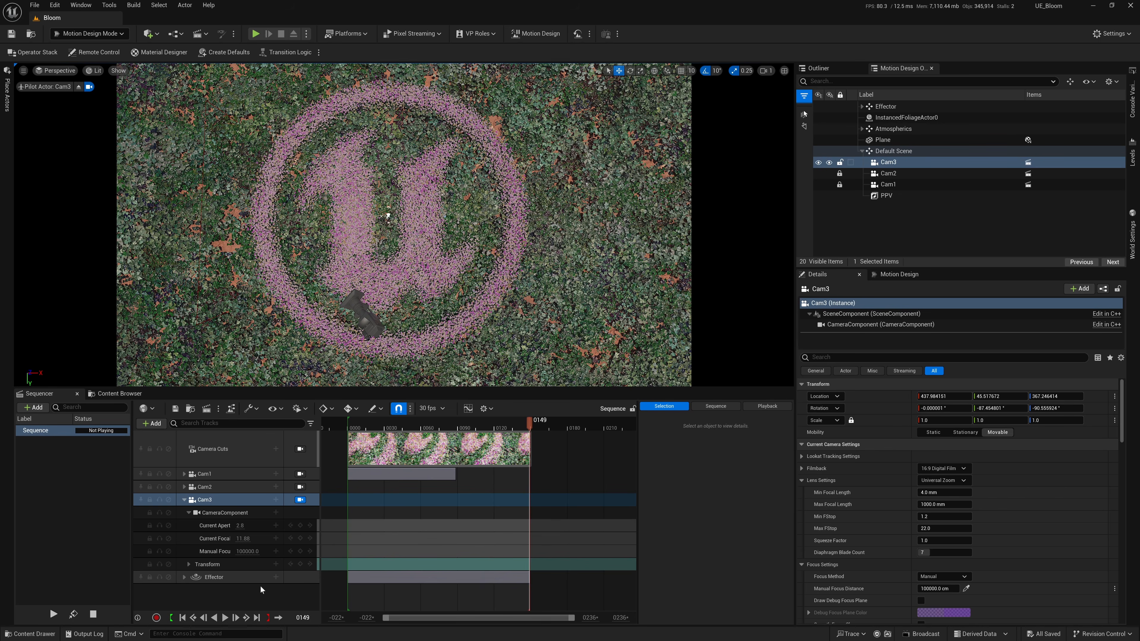
pyautogui.click(301, 564)
pyautogui.moveTo(529, 564); pyautogui.dragTo(348, 566)
pyautogui.moveTo(352, 425)
pyautogui.mouseDown()
pyautogui.moveTo(507, 430)
pyautogui.moveTo(348, 429)
pyautogui.mouseUp()
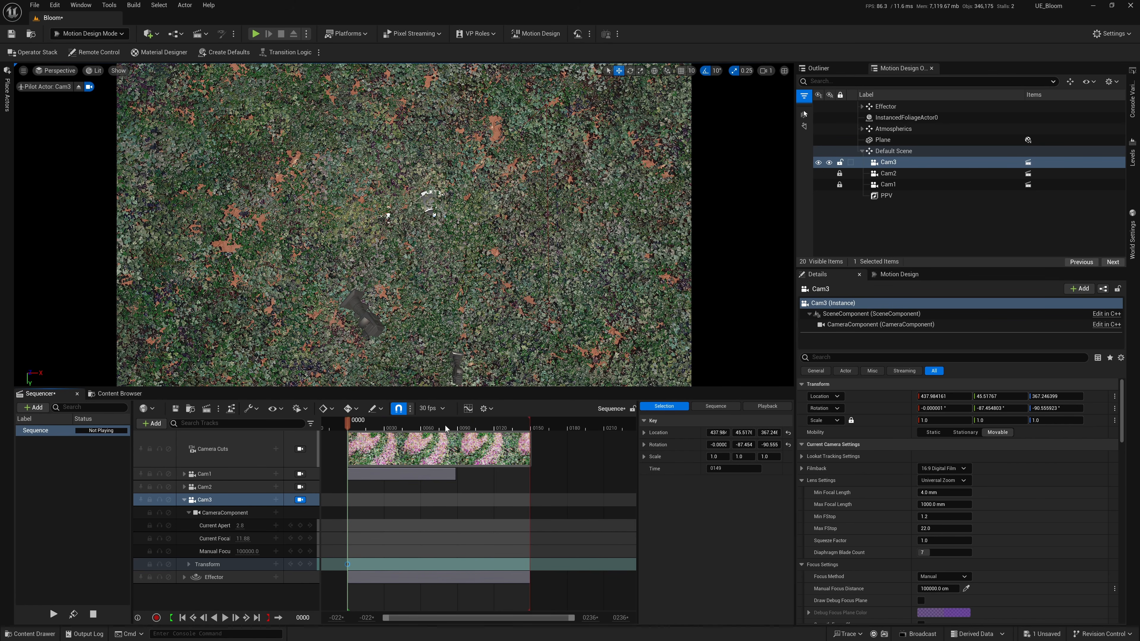
# Check the full logo shot in the reference video, and scrub the sequence back to frame 0.
pyautogui.hotkey('alt', 'Tab')
pyautogui.hotkey('alt', 'Tab')
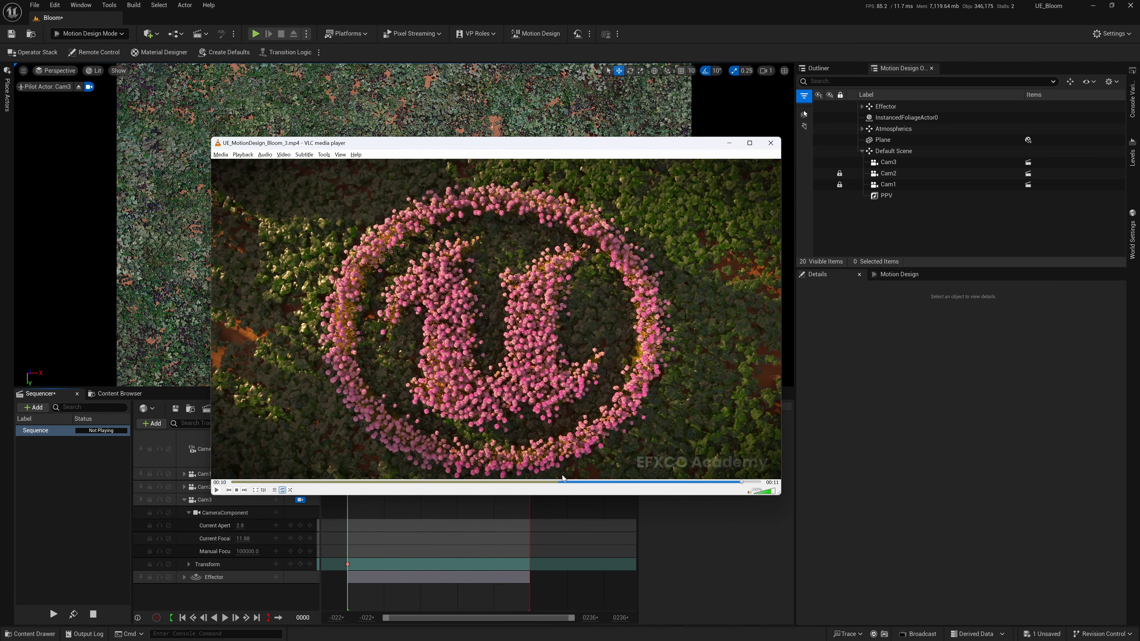
pyautogui.moveTo(564, 482); pyautogui.dragTo(700, 498)
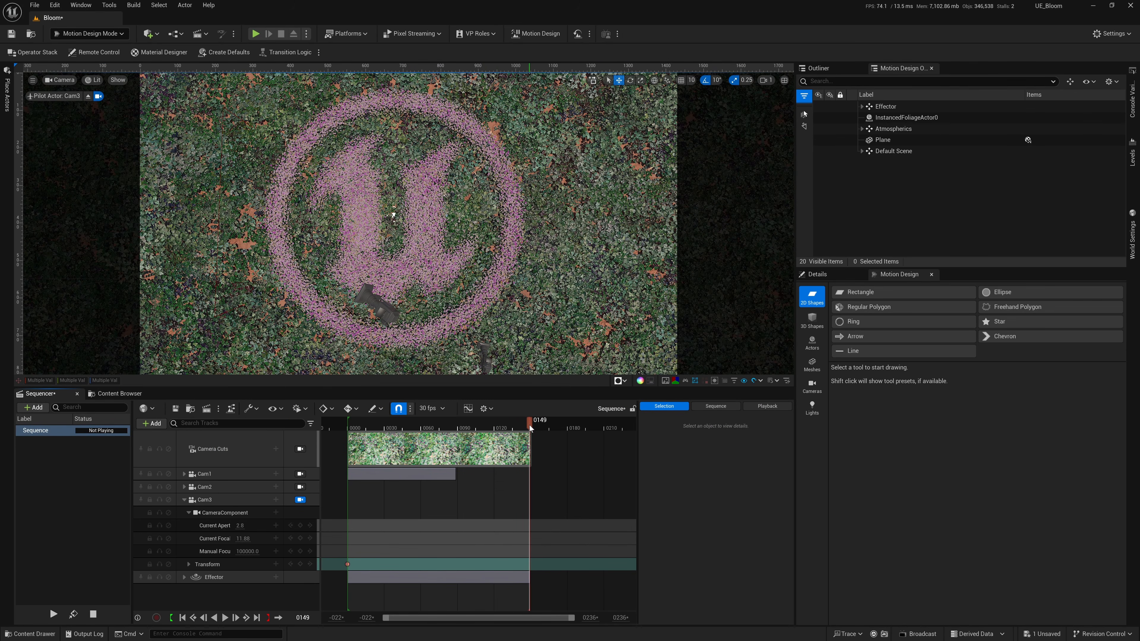
pyautogui.moveTo(530, 428); pyautogui.dragTo(332, 432)
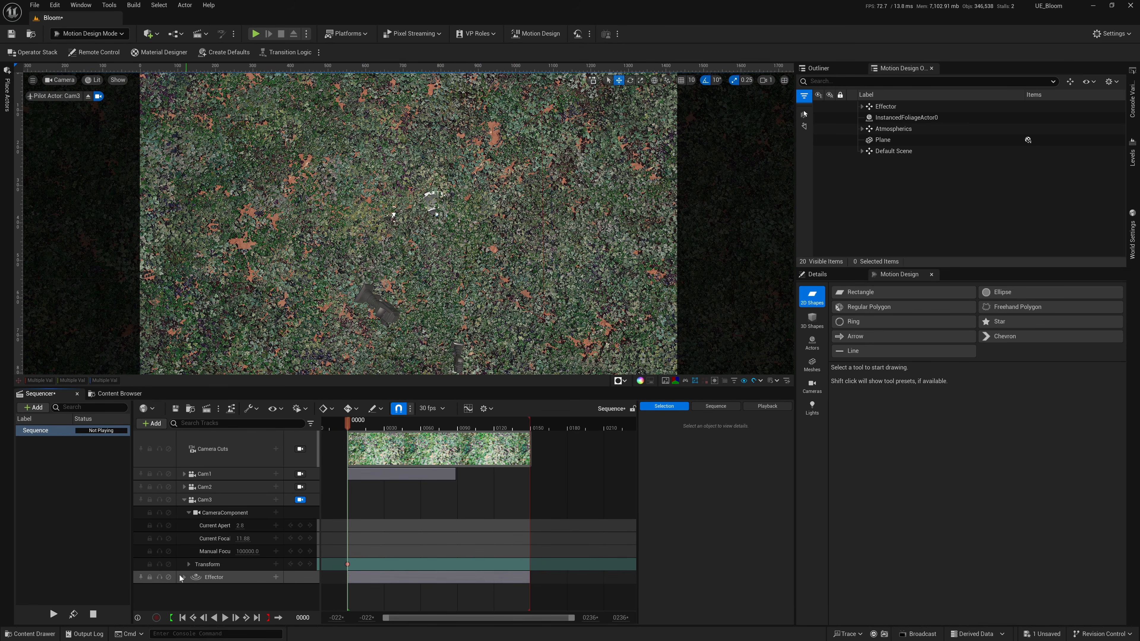
# Expand Cam3's location channels, key its transform at frame 149, and scrub back slightly to check the move.
pyautogui.click(189, 565)
pyautogui.scroll(-1, 269, 543)
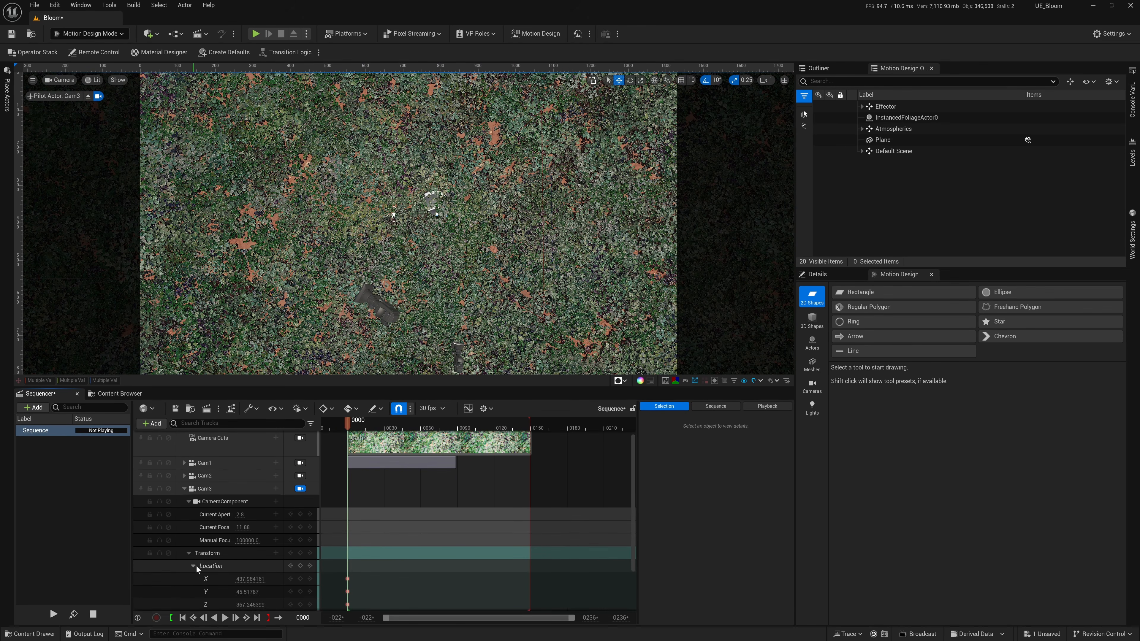
pyautogui.click(194, 567)
pyautogui.scroll(-3, 273, 540)
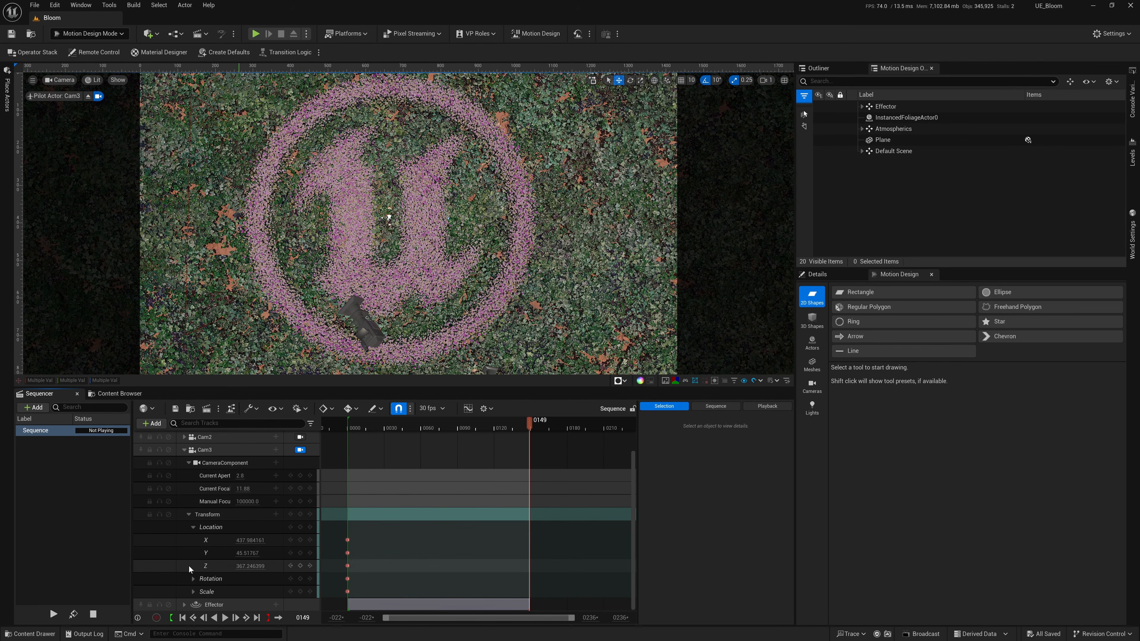
pyautogui.click(300, 514)
pyautogui.moveTo(528, 424)
pyautogui.mouseDown()
pyautogui.moveTo(354, 434)
pyautogui.moveTo(529, 442)
pyautogui.moveTo(349, 435)
pyautogui.moveTo(529, 431)
pyautogui.moveTo(354, 433)
pyautogui.moveTo(516, 434)
pyautogui.mouseUp()
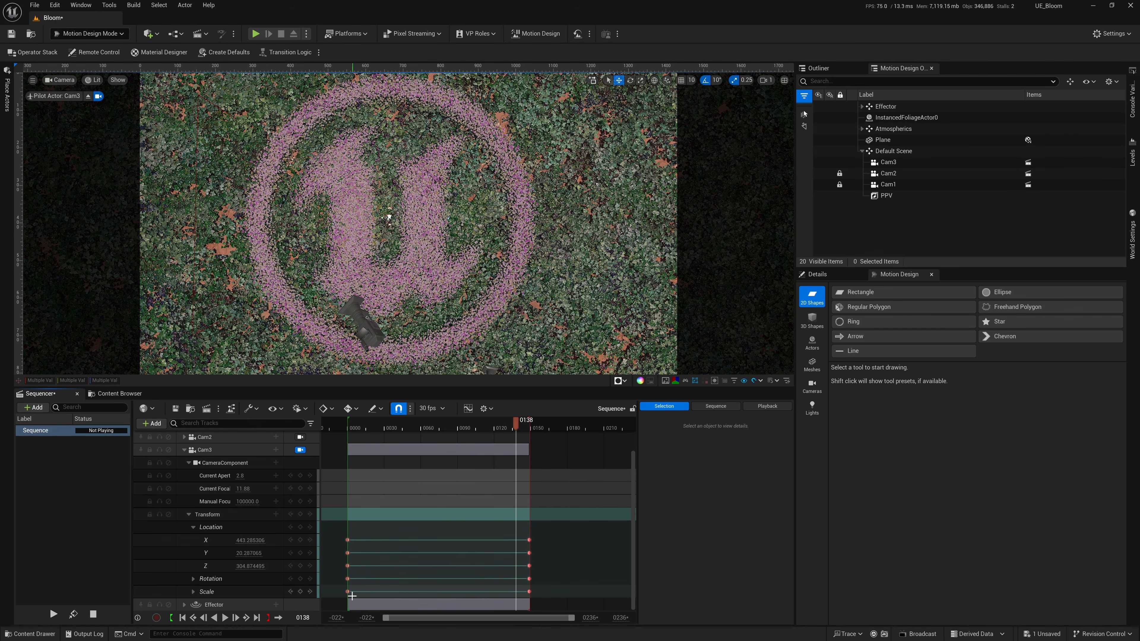
# Swap Cam3's Location Z keys between the start and end of the sequence, and scrub through the resulting move.
pyautogui.moveTo(529, 566); pyautogui.dragTo(430, 567)
pyautogui.moveTo(347, 566); pyautogui.dragTo(529, 566)
pyautogui.moveTo(430, 567); pyautogui.dragTo(348, 565)
pyautogui.moveTo(333, 432); pyautogui.dragTo(529, 425)
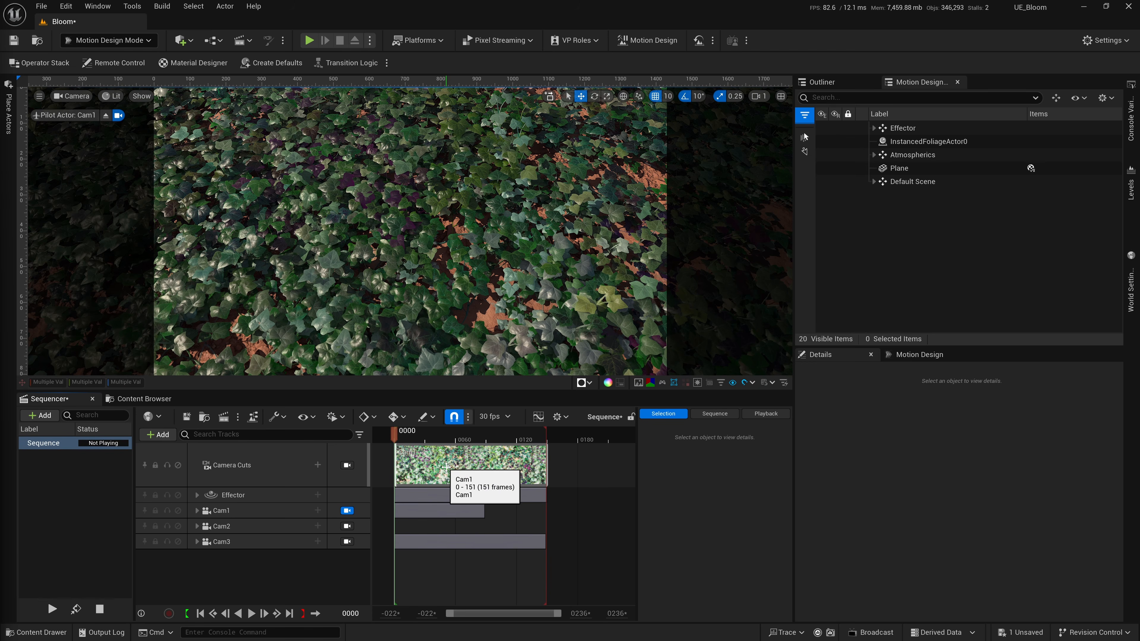
# Check the shadows in the reference video, and compare them with the Cam1 shot at frame 39.
pyautogui.moveTo(393, 434); pyautogui.dragTo(394, 469)
pyautogui.hotkey('alt', 'Tab')
pyautogui.hotkey('alt', 'Tab')
pyautogui.moveTo(284, 484)
pyautogui.mouseDown()
pyautogui.moveTo(442, 488)
pyautogui.moveTo(262, 494)
pyautogui.moveTo(638, 485)
pyautogui.moveTo(285, 484)
pyautogui.mouseUp()
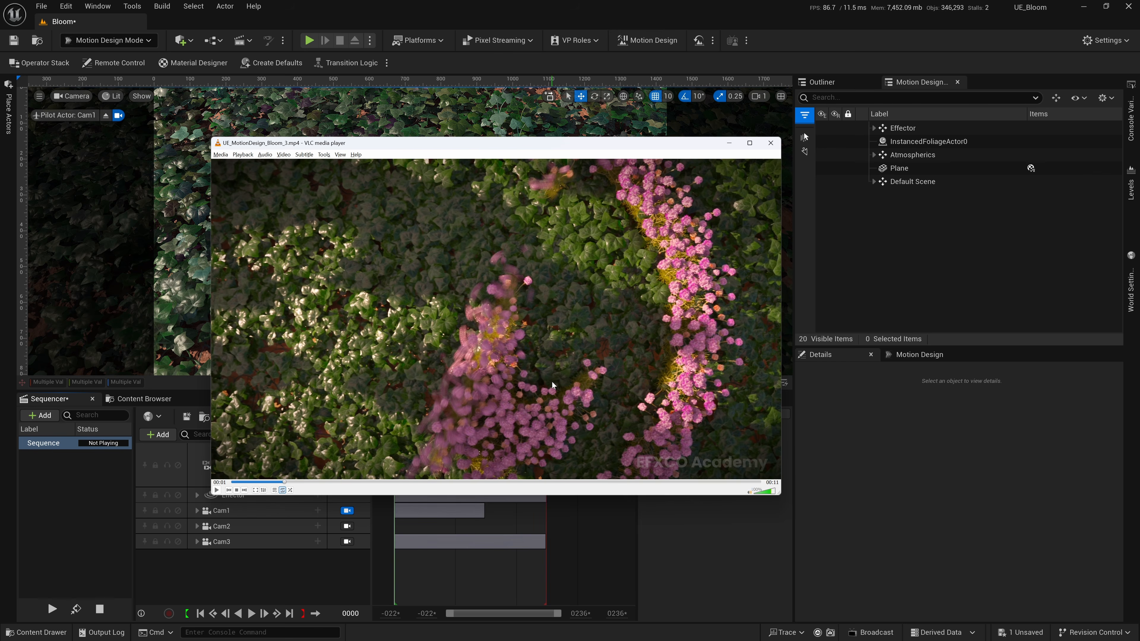
pyautogui.moveTo(396, 437); pyautogui.dragTo(433, 438)
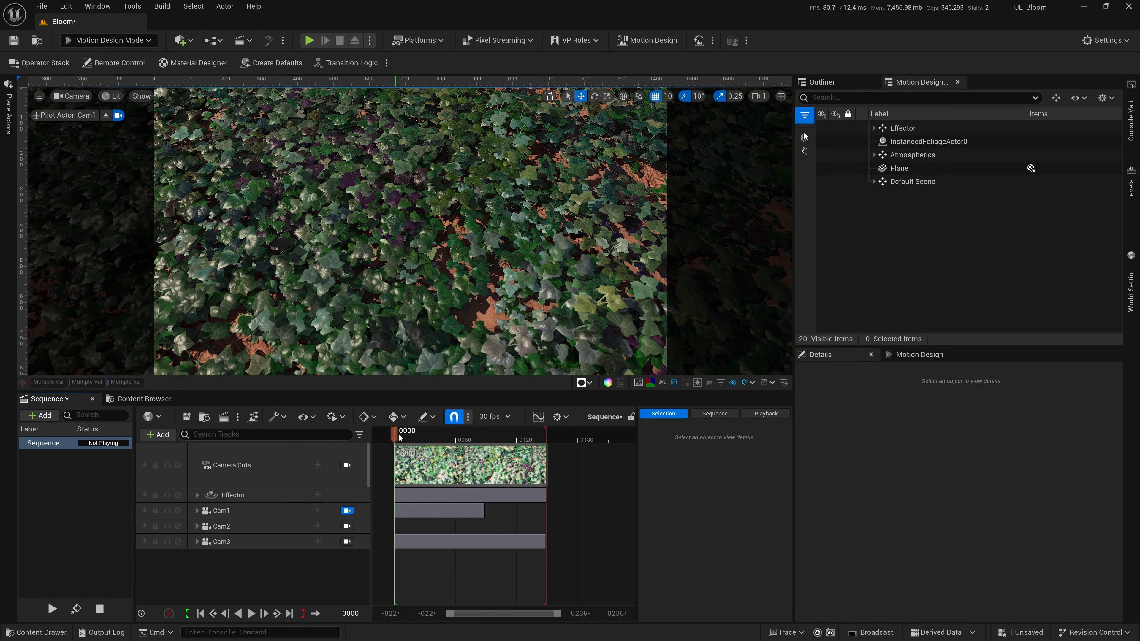
# Create a new material named M_ShadowChatcher in the project's Bloom folder.
pyautogui.click(149, 399)
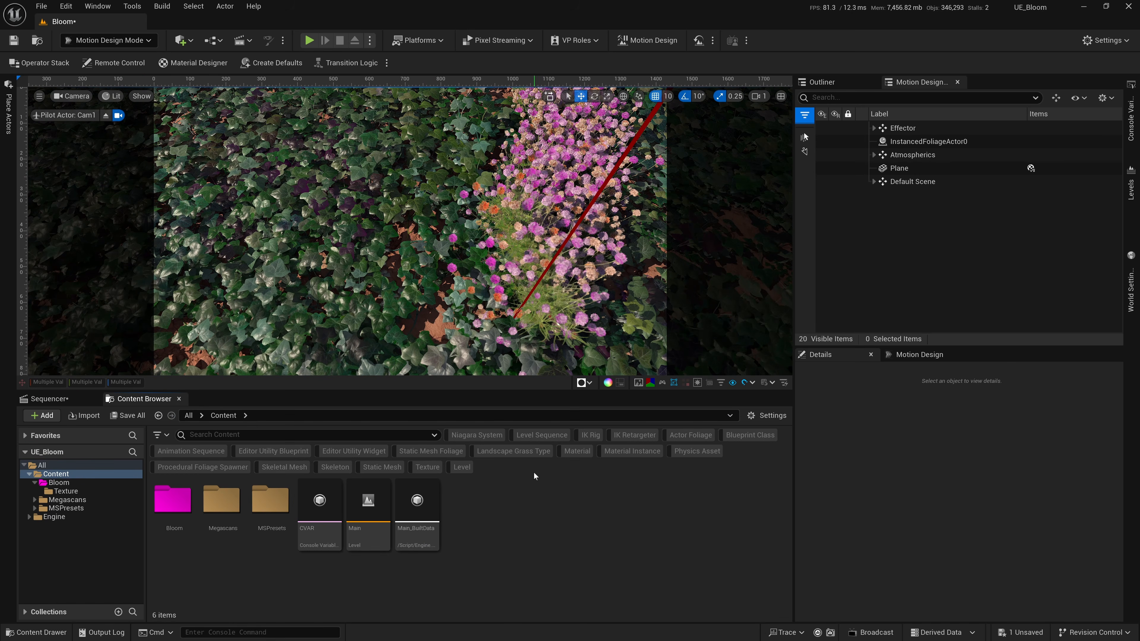
pyautogui.click(81, 482)
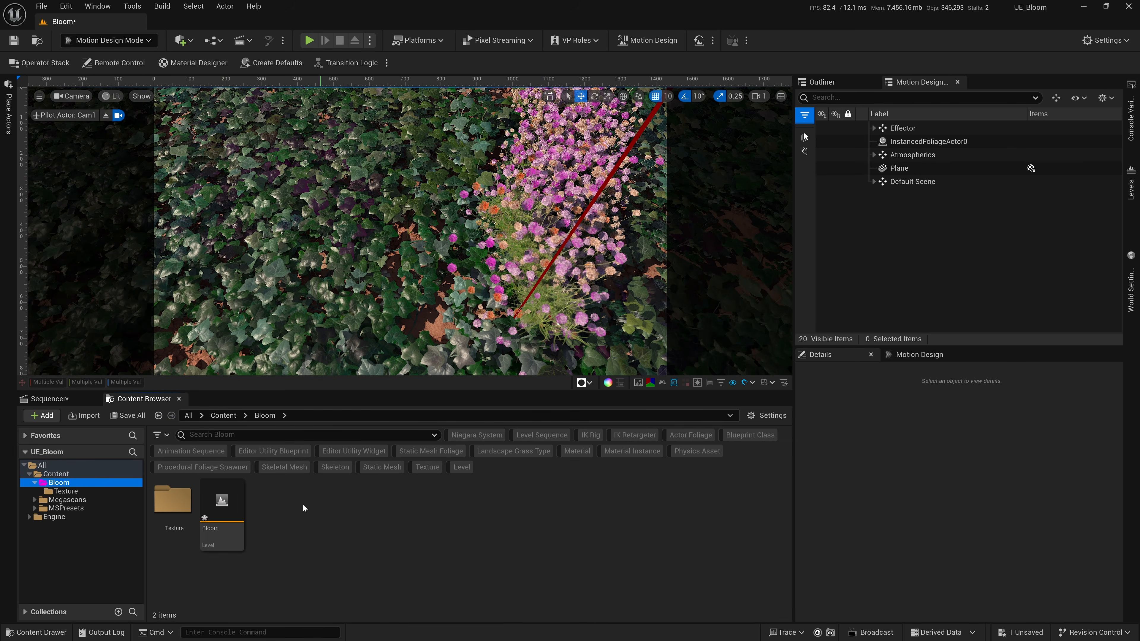
pyautogui.rightClick(280, 493)
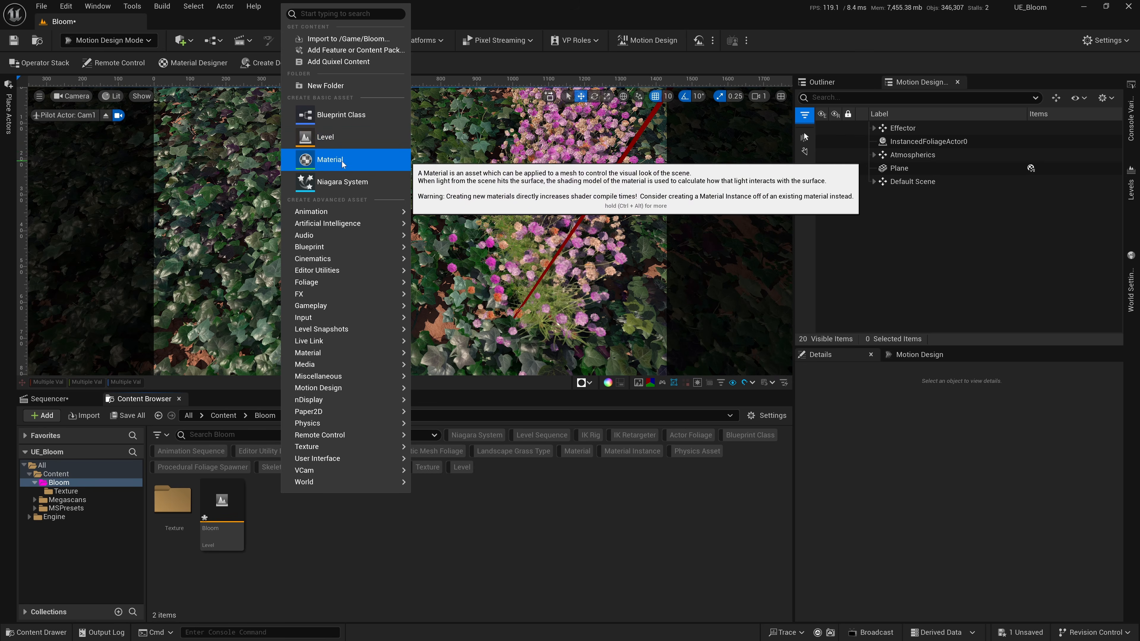
pyautogui.click(325, 157)
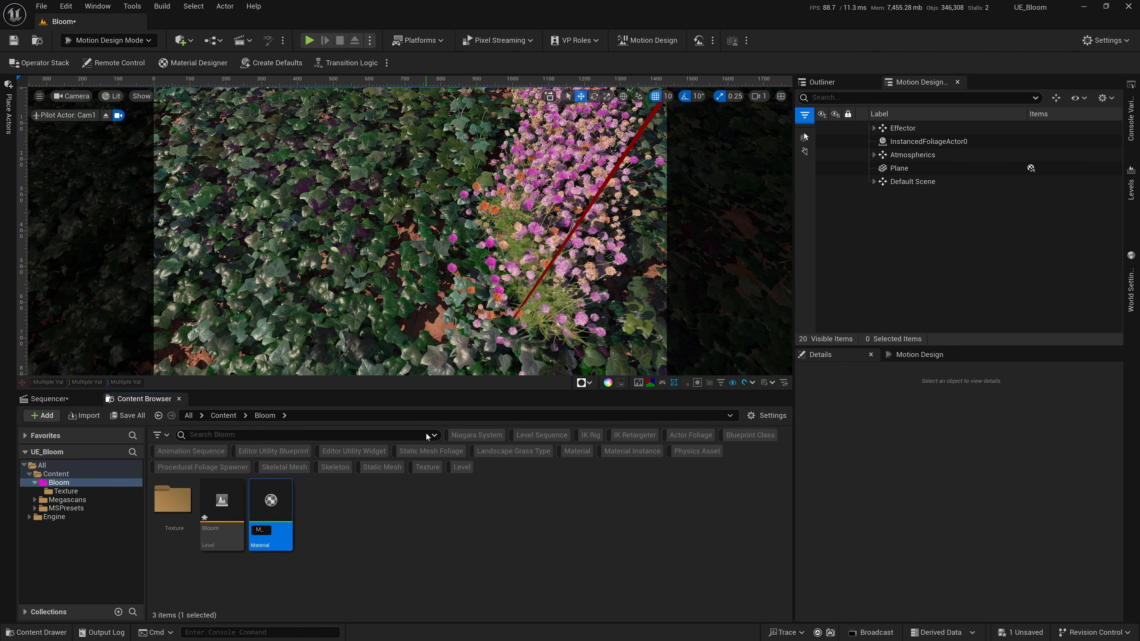
pyautogui.write('M_ShadowChatcher')
pyautogui.press('Return')
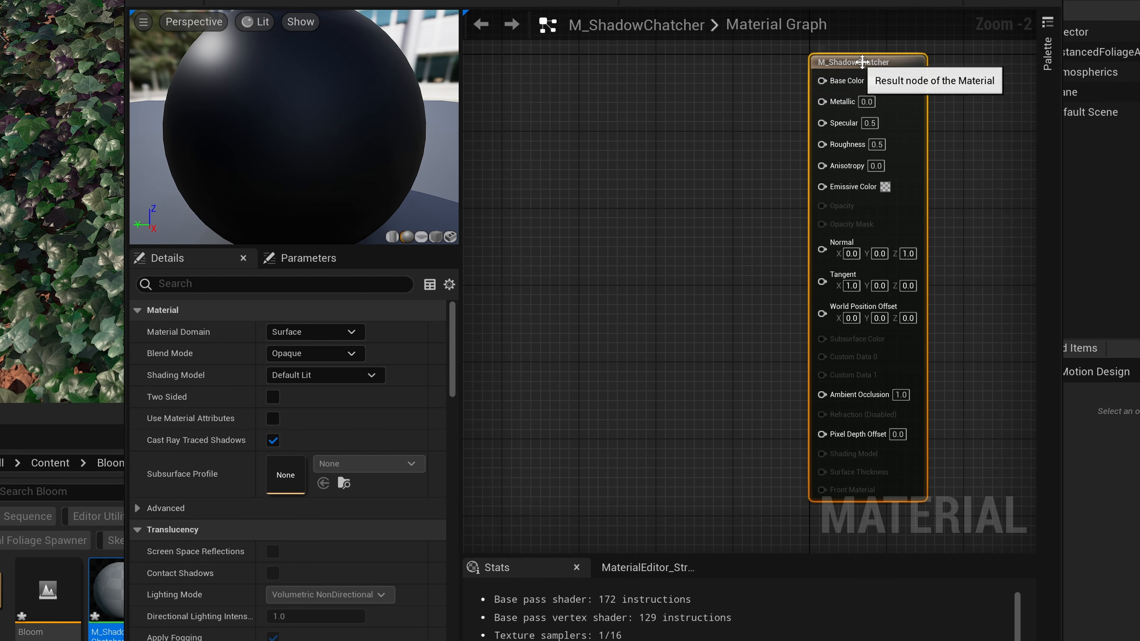
# Set the M_ShadowChatcher material's blend mode to Masked and its shading model to Unlit.
pyautogui.click(329, 353)
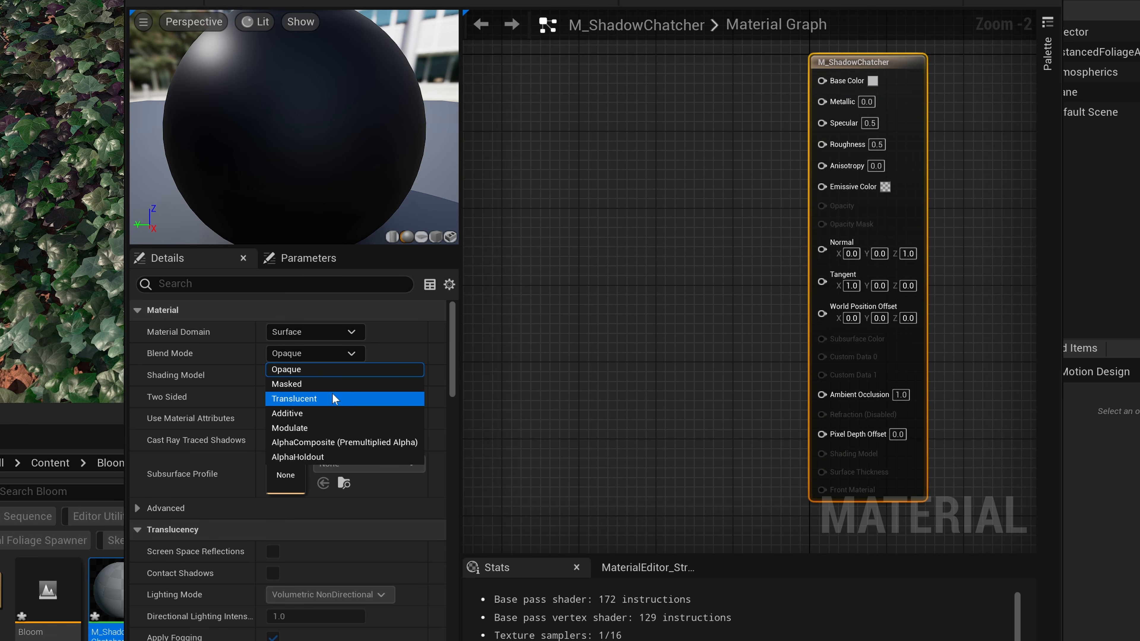
pyautogui.click(331, 384)
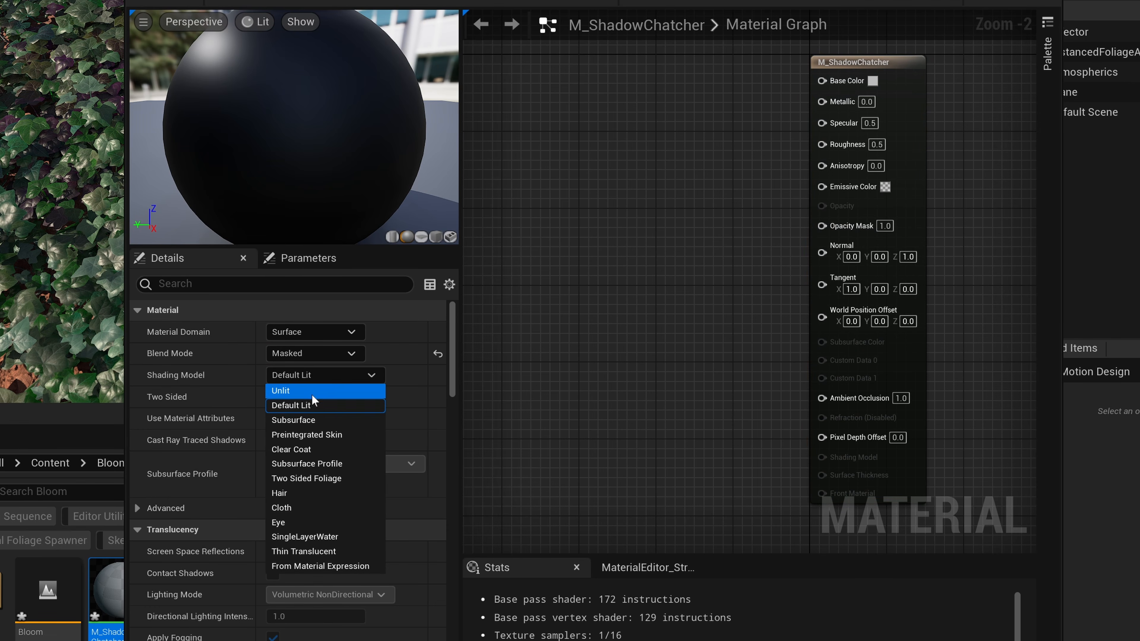
pyautogui.click(313, 394)
pyautogui.moveTo(611, 284); pyautogui.dragTo(650, 295, button='right')
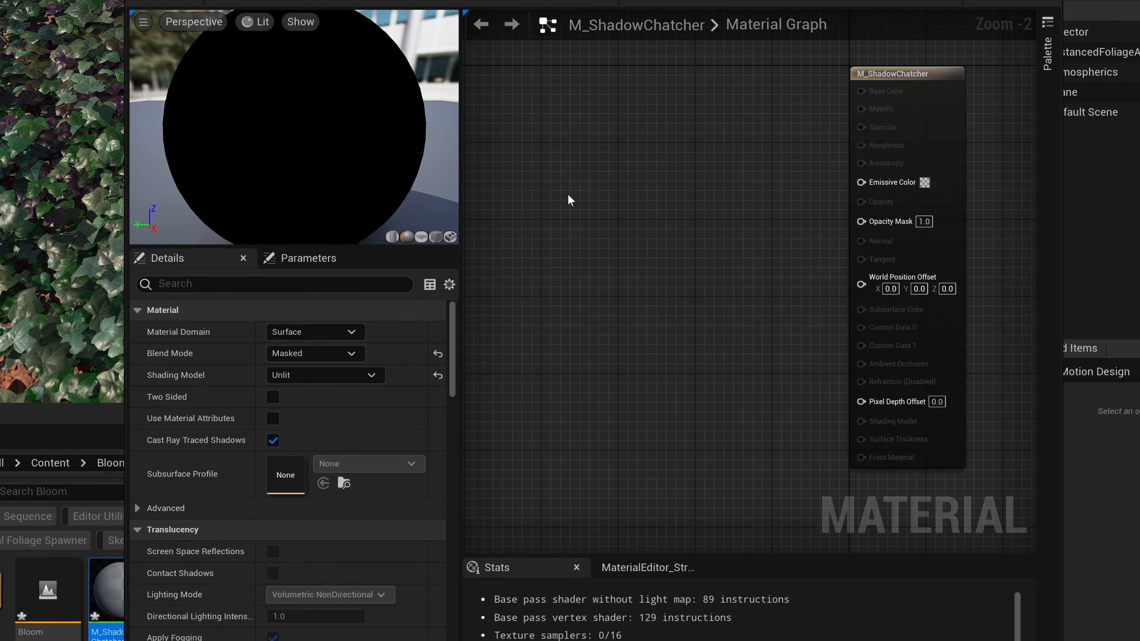
# Feed the Opacity Mask from a Texture Sample node's RGB output, assign the T_Noise01 texture, and save the material and level.
pyautogui.click(552, 168)
pyautogui.moveTo(663, 192); pyautogui.dragTo(860, 222)
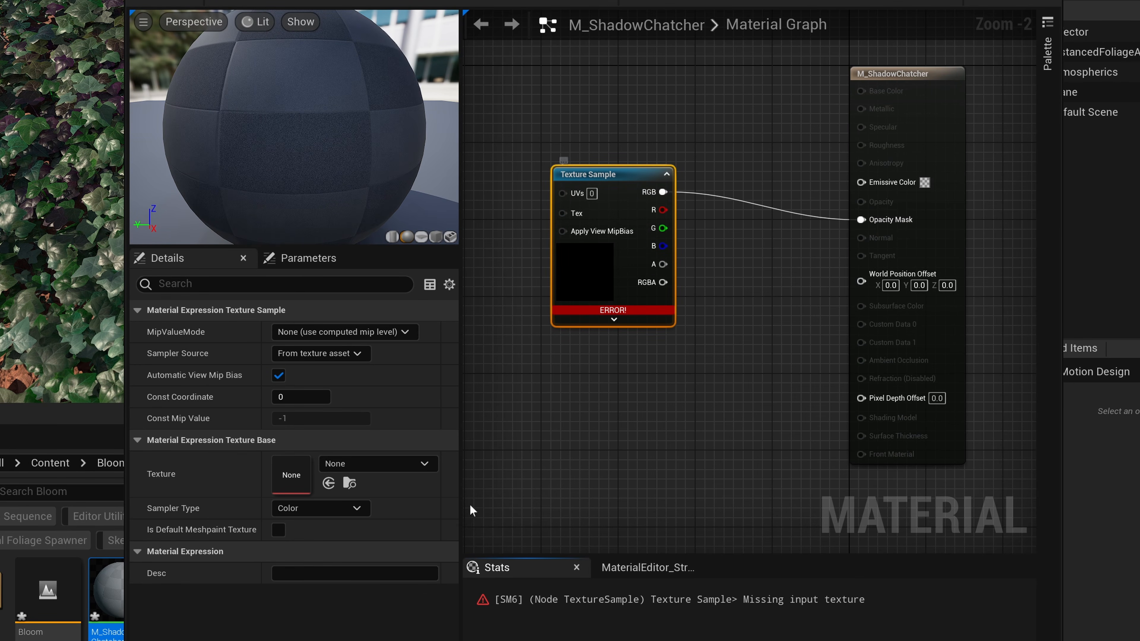
pyautogui.click(358, 462)
pyautogui.write('noise')
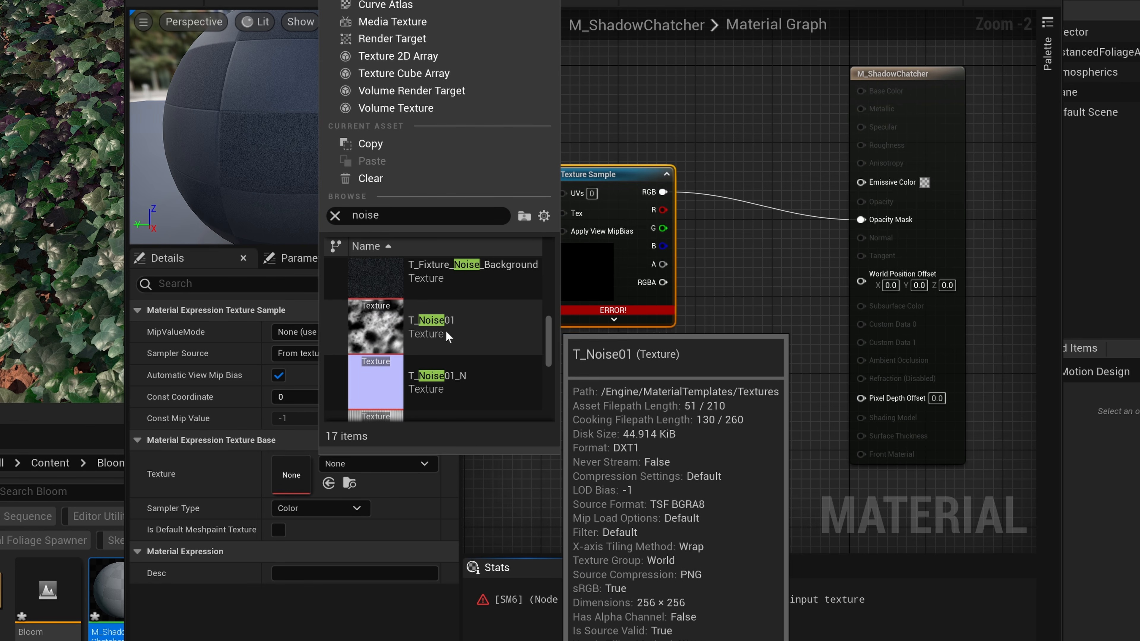
pyautogui.click(449, 359)
pyautogui.click(166, 3)
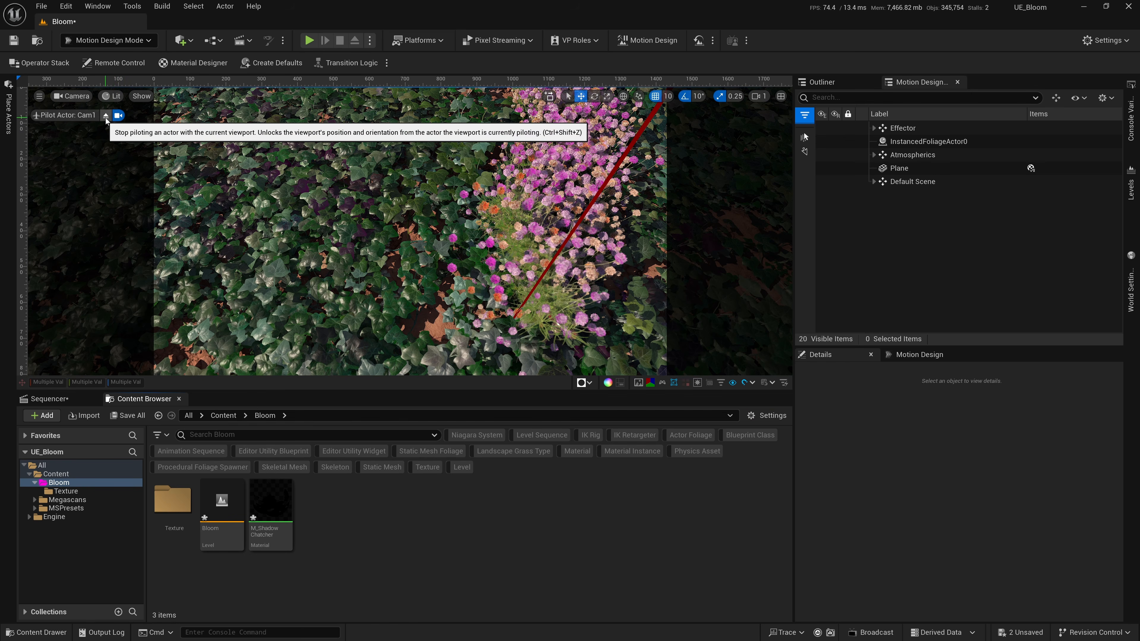
pyautogui.hotkey('ctrl', 's')
# Stop piloting Cam1, place a plane above the foliage, and scale it to 5.
pyautogui.click(105, 117)
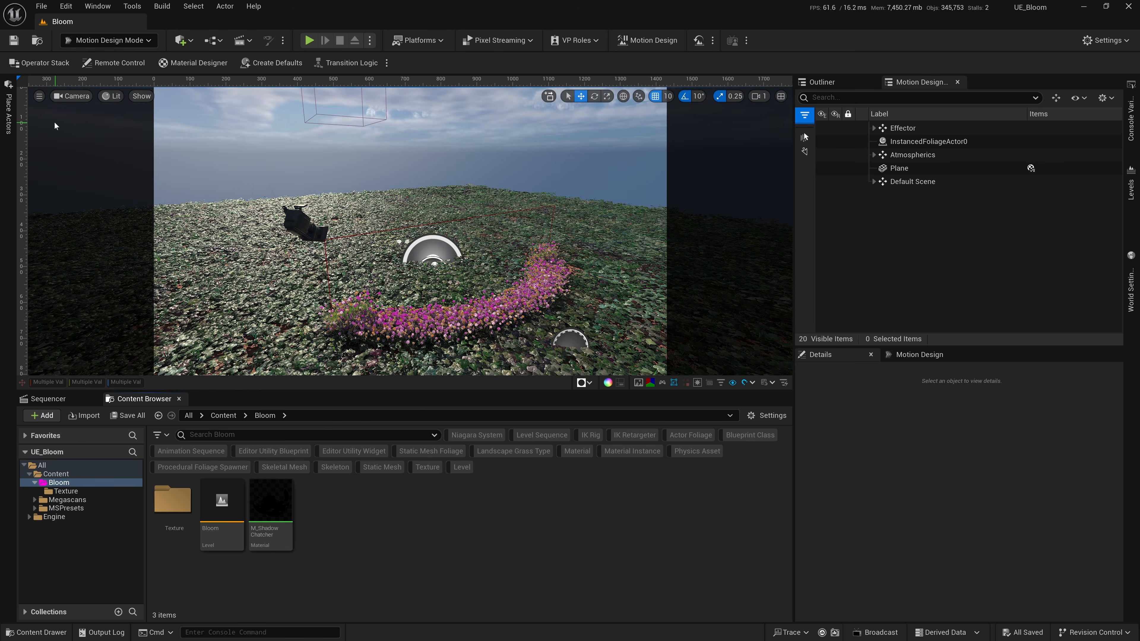
pyautogui.click(8, 113)
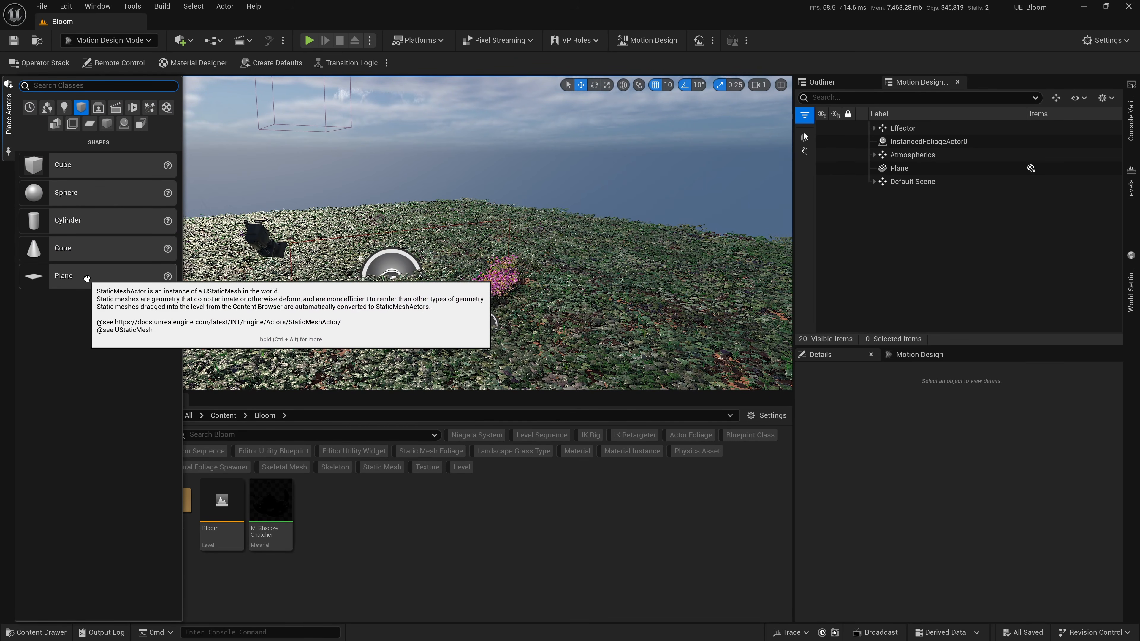
pyautogui.moveTo(61, 268); pyautogui.dragTo(417, 293)
pyautogui.moveTo(351, 231); pyautogui.dragTo(351, 232)
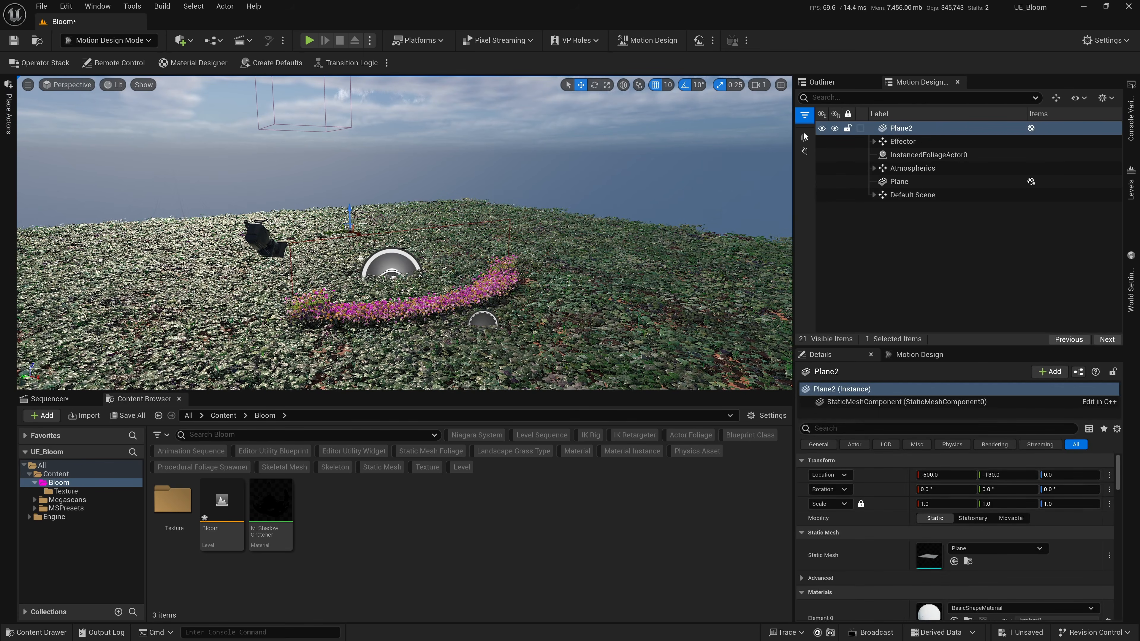
pyautogui.click(947, 438)
pyautogui.write('5')
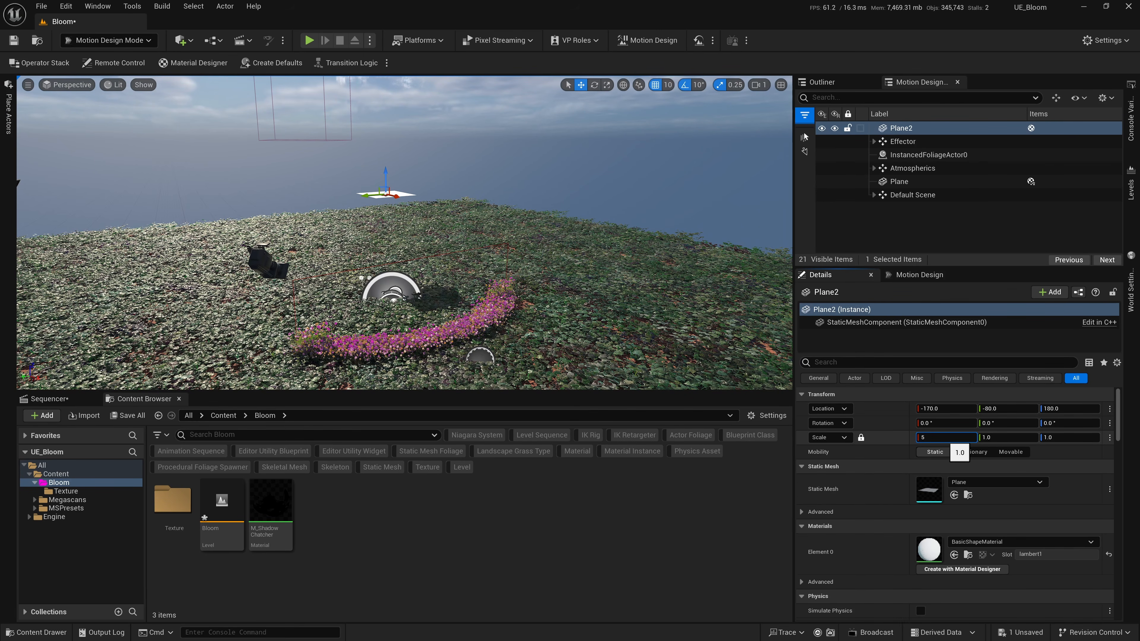
pyautogui.press('Tab')
# Apply M_ShadowChatcher to the new plane and review the material's node graph.
pyautogui.moveTo(267, 506); pyautogui.dragTo(395, 262)
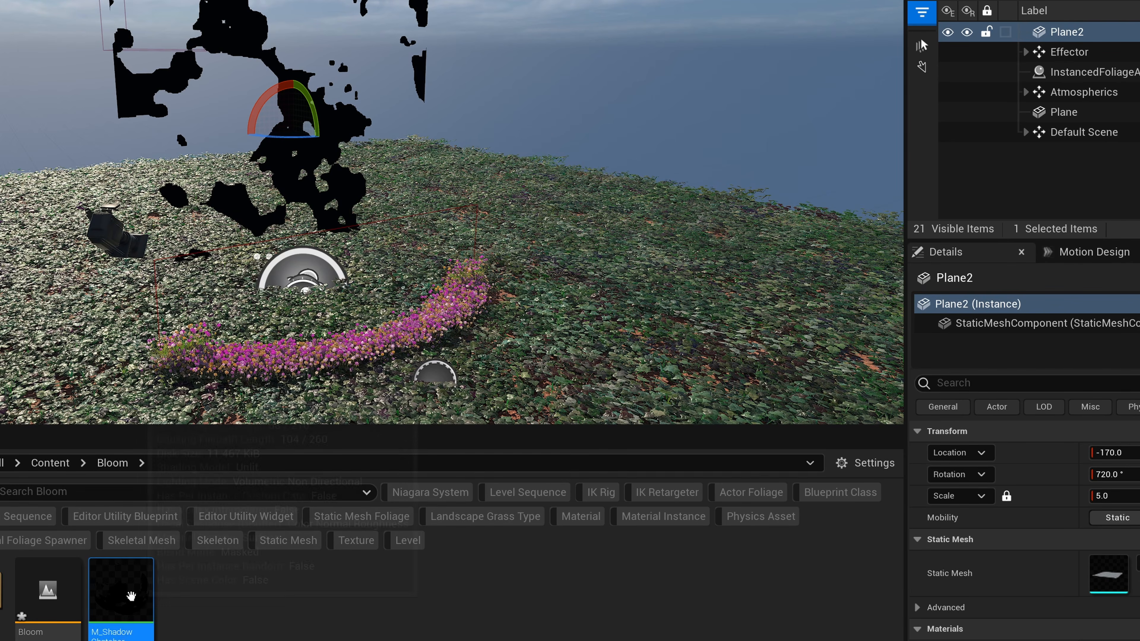
pyautogui.doubleClick(131, 595)
pyautogui.moveTo(585, 158); pyautogui.dragTo(746, 191, button='right')
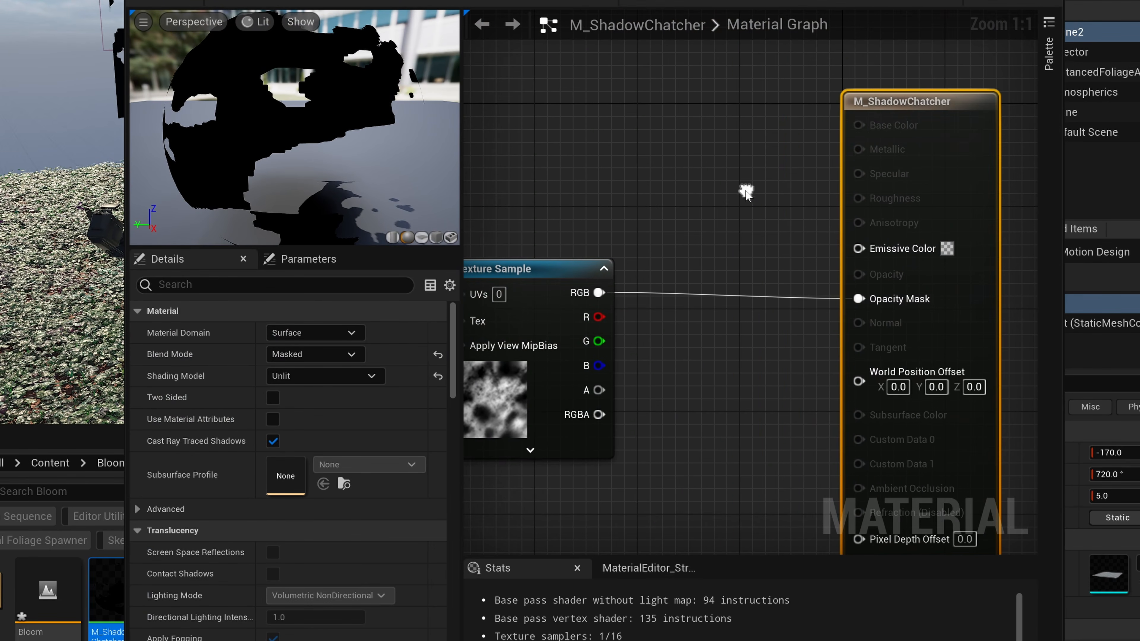
pyautogui.moveTo(641, 161); pyautogui.dragTo(751, 117, button='right')
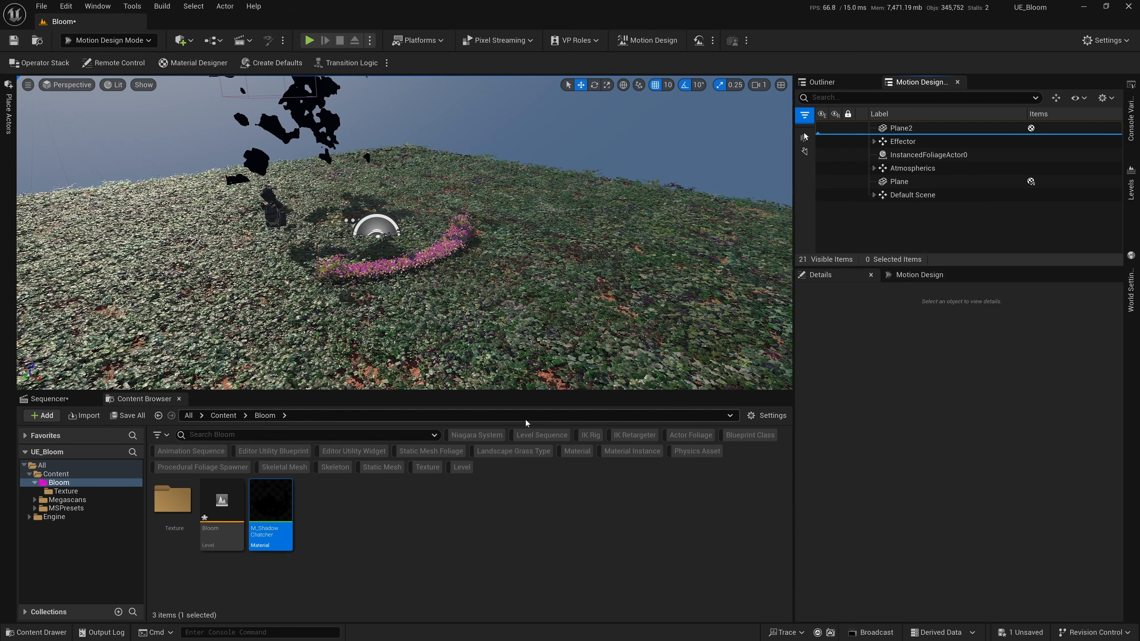
# Look through Cam1 in the sequence and return the playhead to frame 0.
pyautogui.click(48, 398)
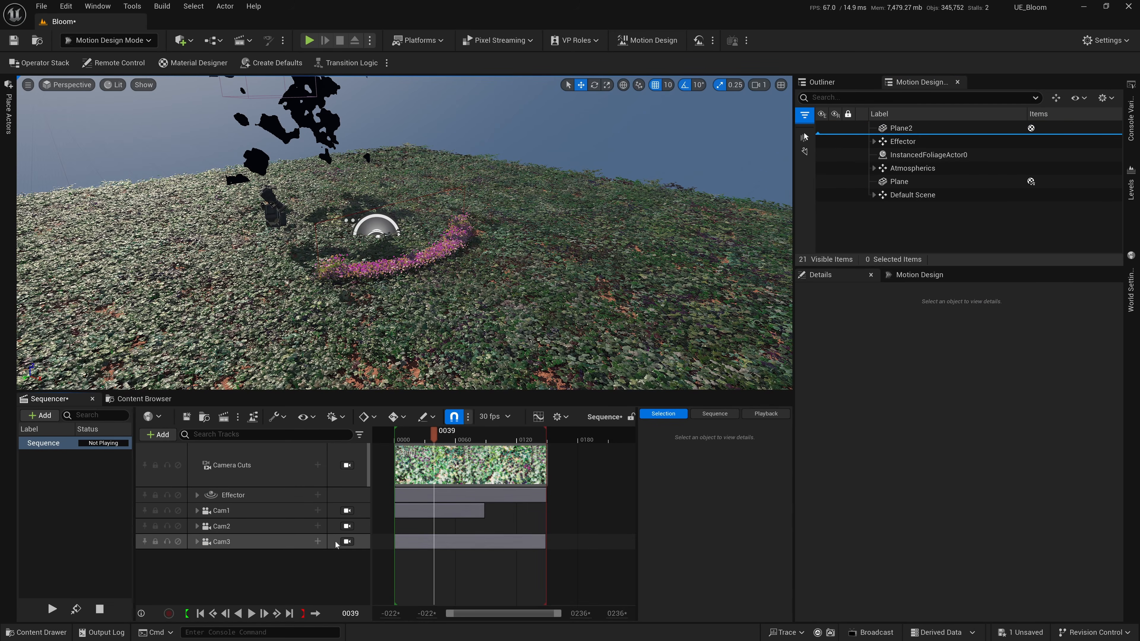
pyautogui.click(347, 511)
pyautogui.moveTo(420, 435); pyautogui.dragTo(382, 457)
# Rename the noise-masked plane ShadowCatcher.
pyautogui.doubleClick(980, 130)
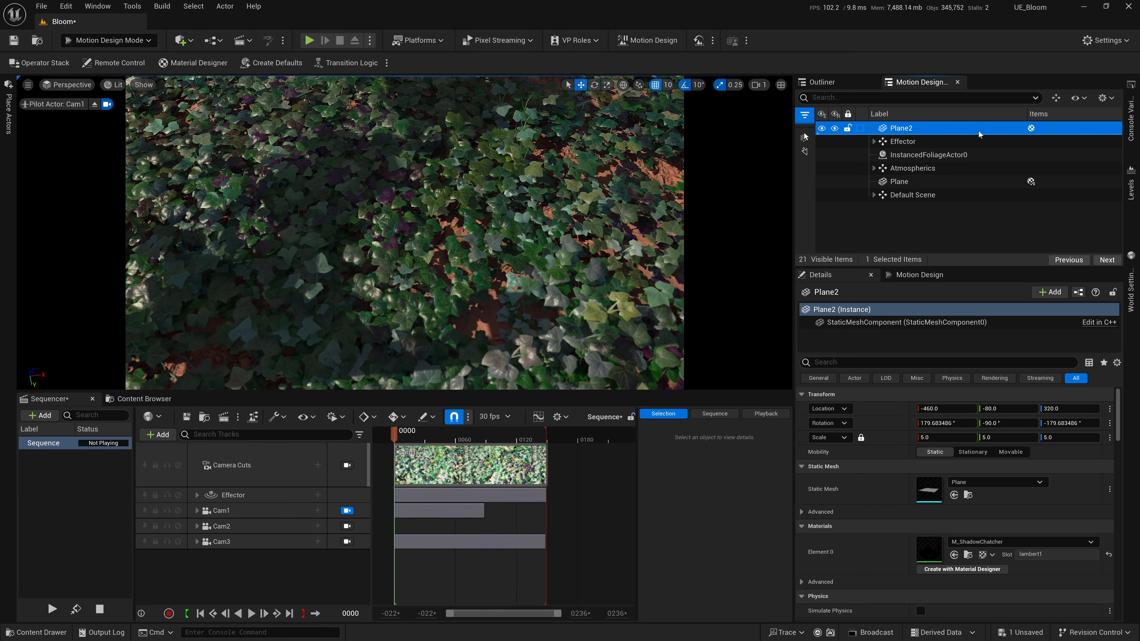
pyautogui.write('ShadowCatcher')
pyautogui.press('Return')
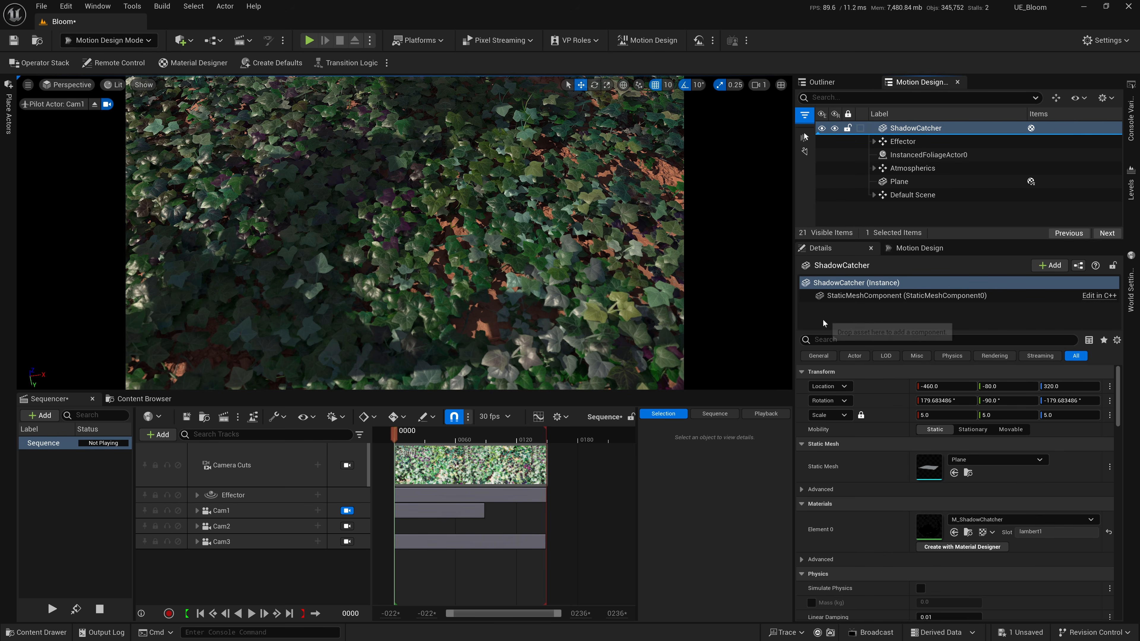
# Adjust ShadowCatcher to location -474, -67, 298 and rotation 175°, -97°, -178°, checking the shadows along the timeline.
pyautogui.moveTo(394, 436); pyautogui.dragTo(457, 436)
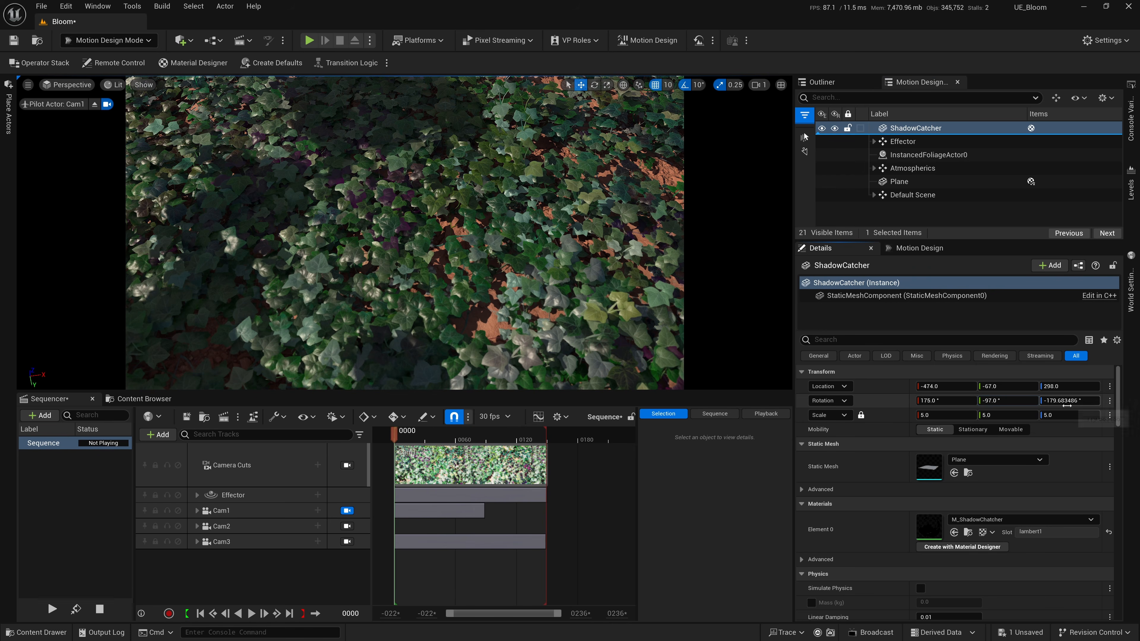
pyautogui.moveTo(1073, 401); pyautogui.dragTo(1077, 401)
pyautogui.moveTo(927, 415); pyautogui.dragTo(937, 418)
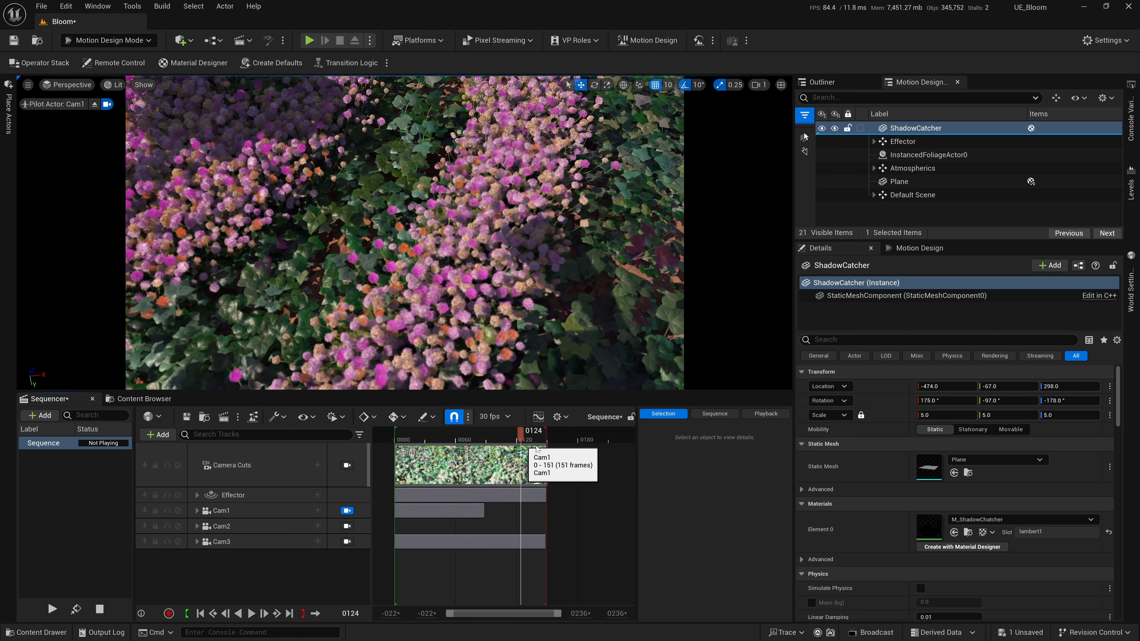
pyautogui.moveTo(524, 438); pyautogui.dragTo(383, 455)
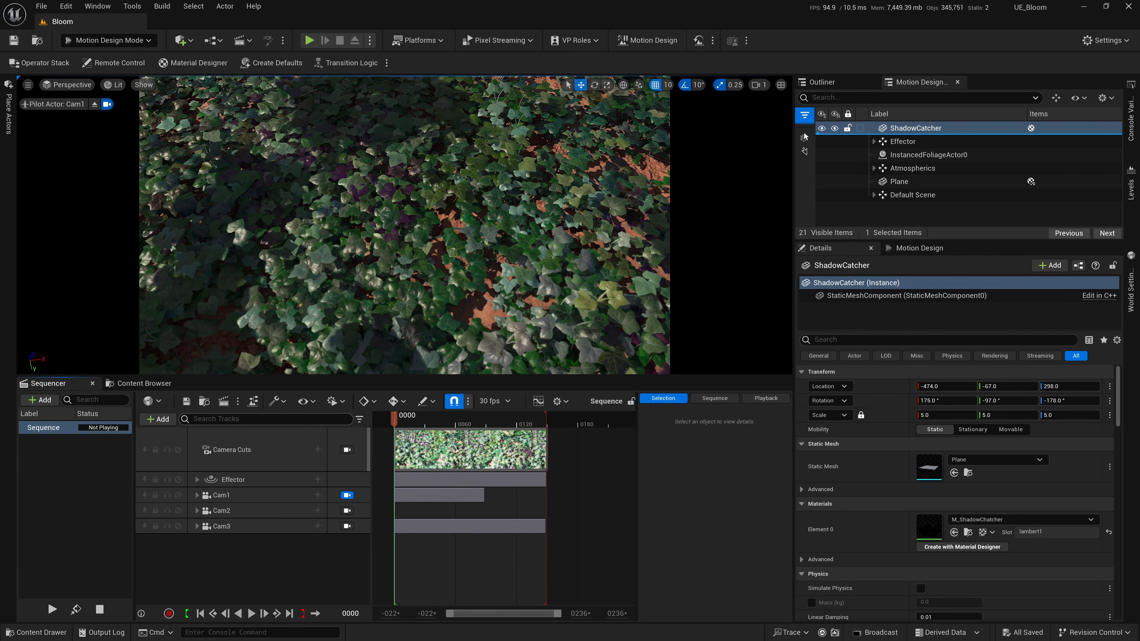
# Send the sequence to the Movie Render Queue, and check the Movie Render Queue plugin among the project's movie plugins.
pyautogui.click(224, 402)
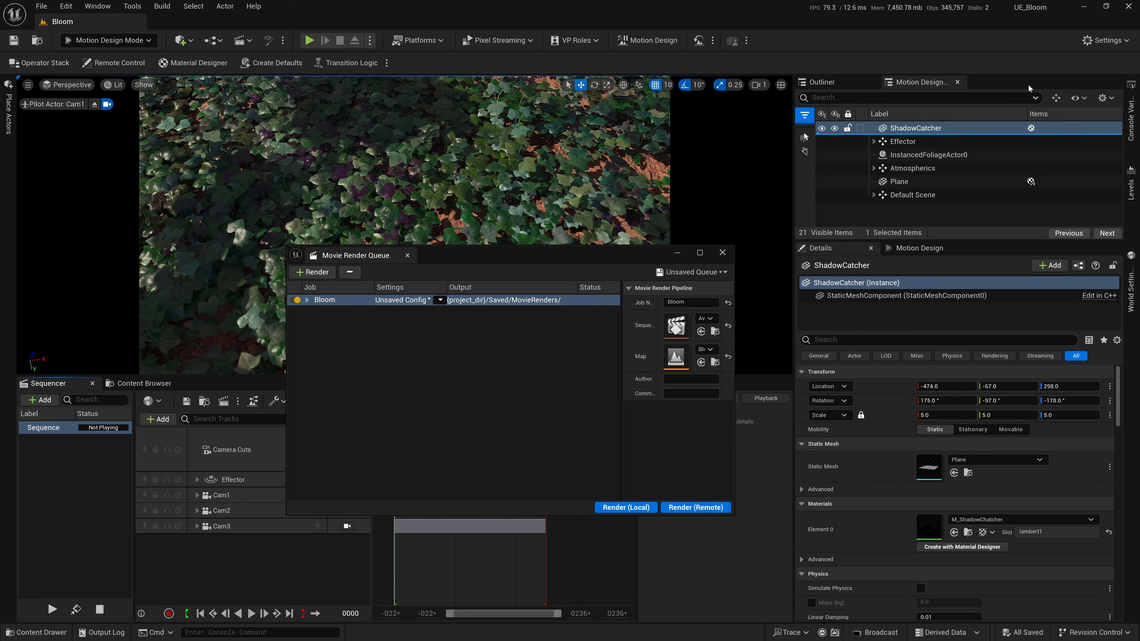
pyautogui.click(1107, 40)
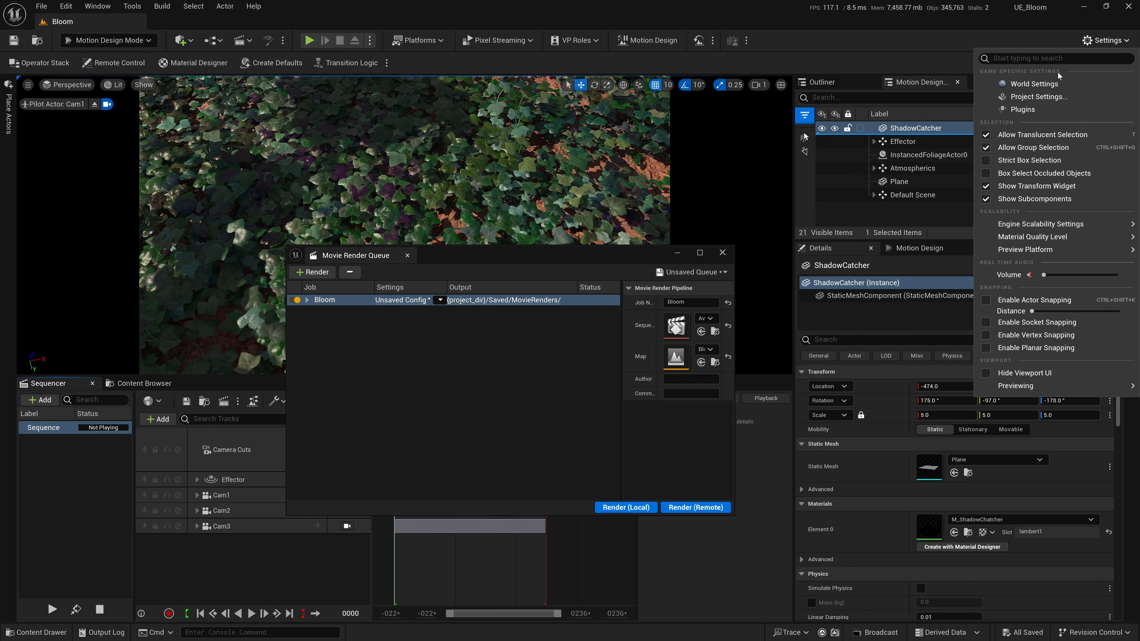
pyautogui.click(1023, 107)
pyautogui.write('movie')
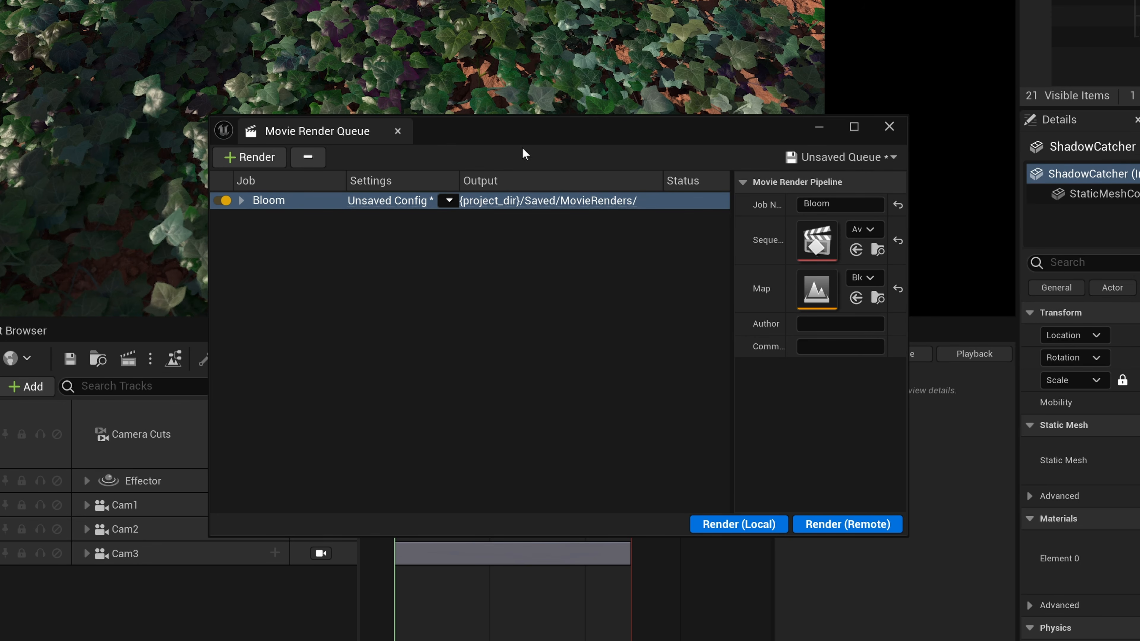
pyautogui.moveTo(526, 130); pyautogui.dragTo(529, 117)
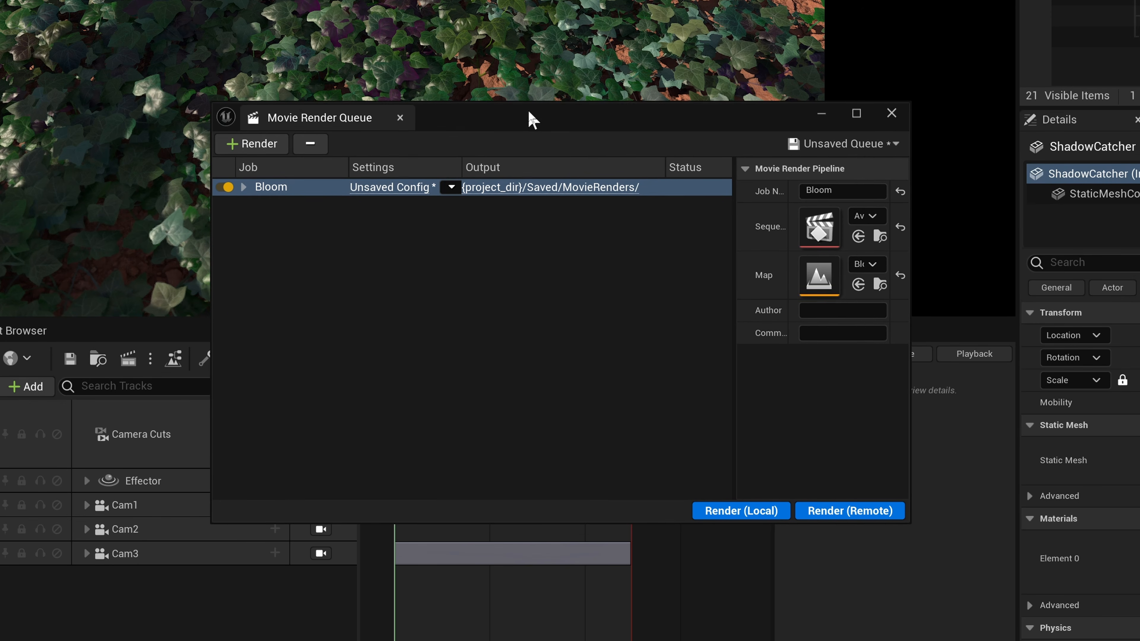
# Open the Bloom render job's configuration and review its .jpg Sequence, Deferred Rendering and Output settings.
pyautogui.click(371, 189)
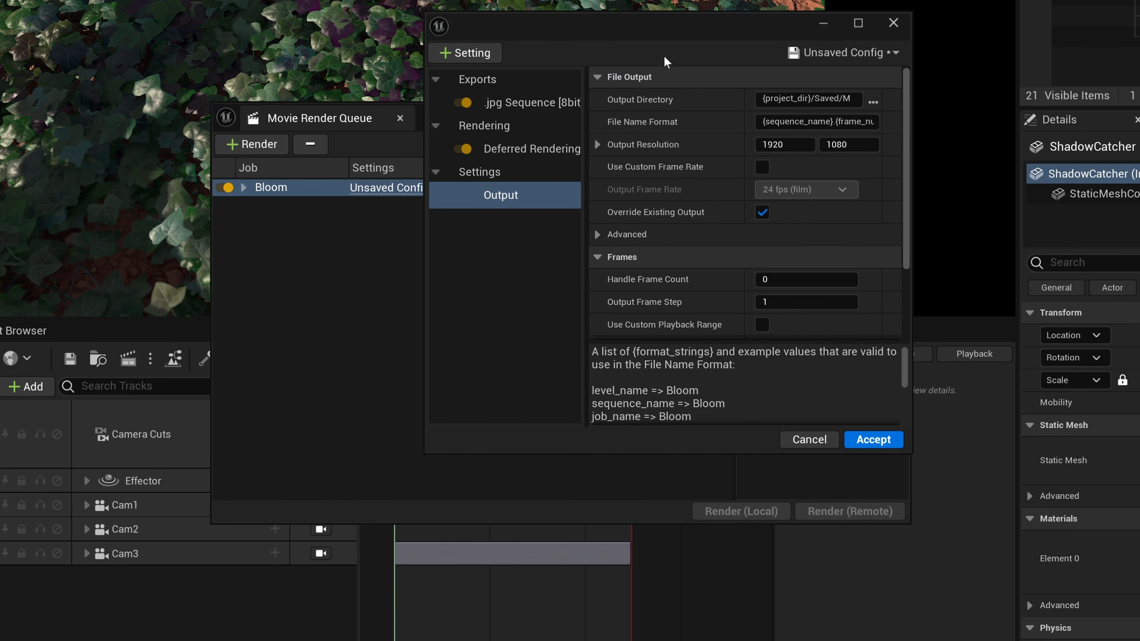
pyautogui.moveTo(763, 467); pyautogui.dragTo(934, 617)
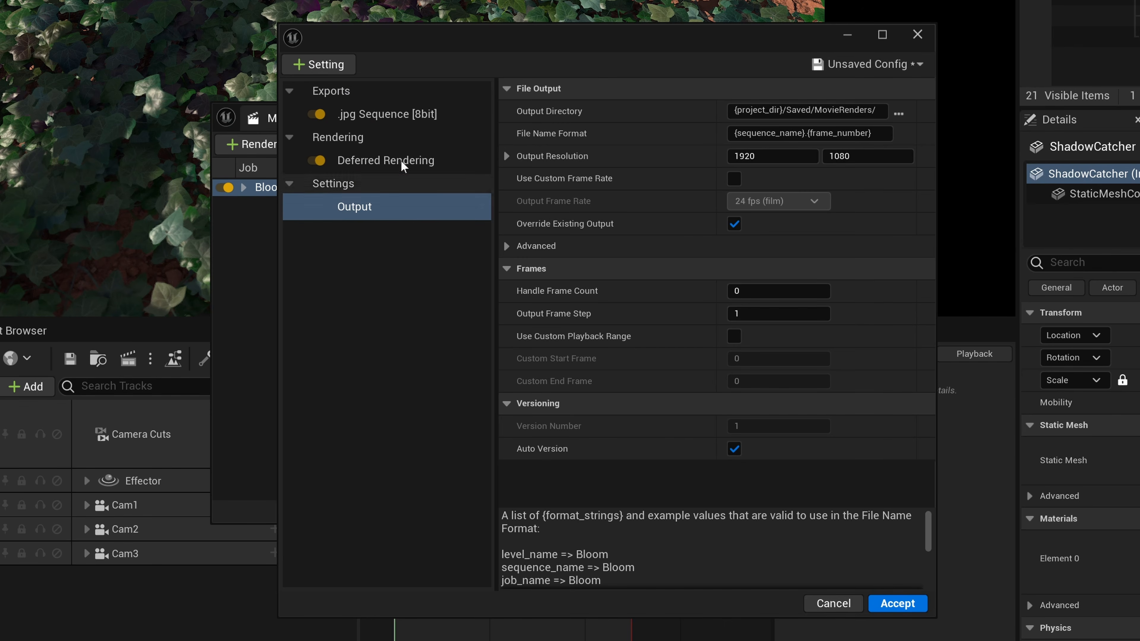
pyautogui.click(394, 114)
pyautogui.click(395, 164)
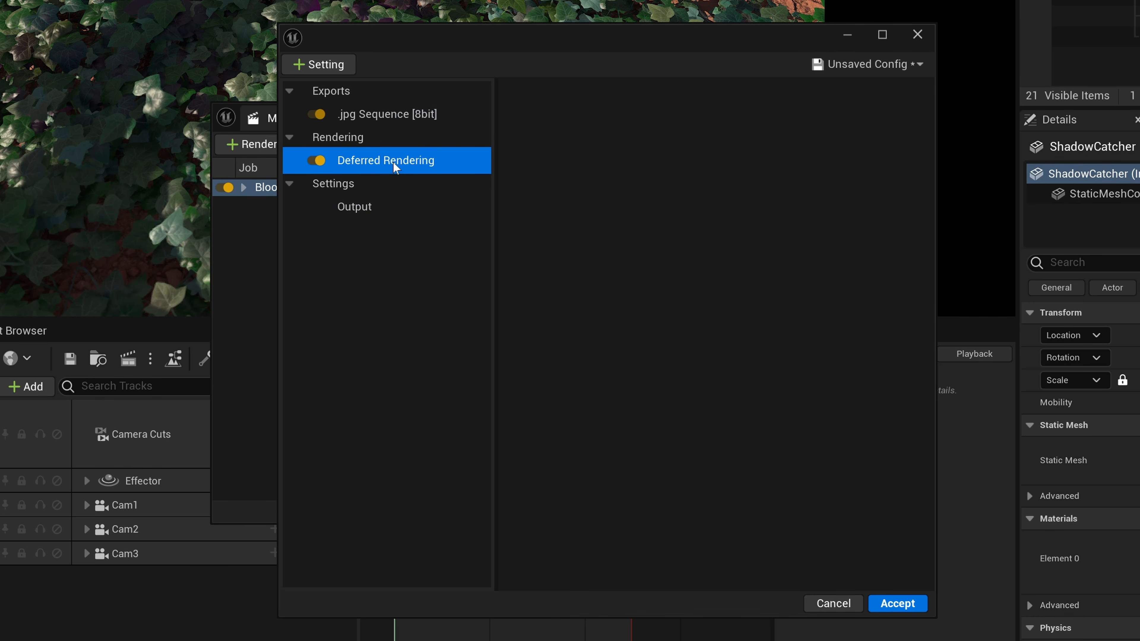
pyautogui.click(377, 205)
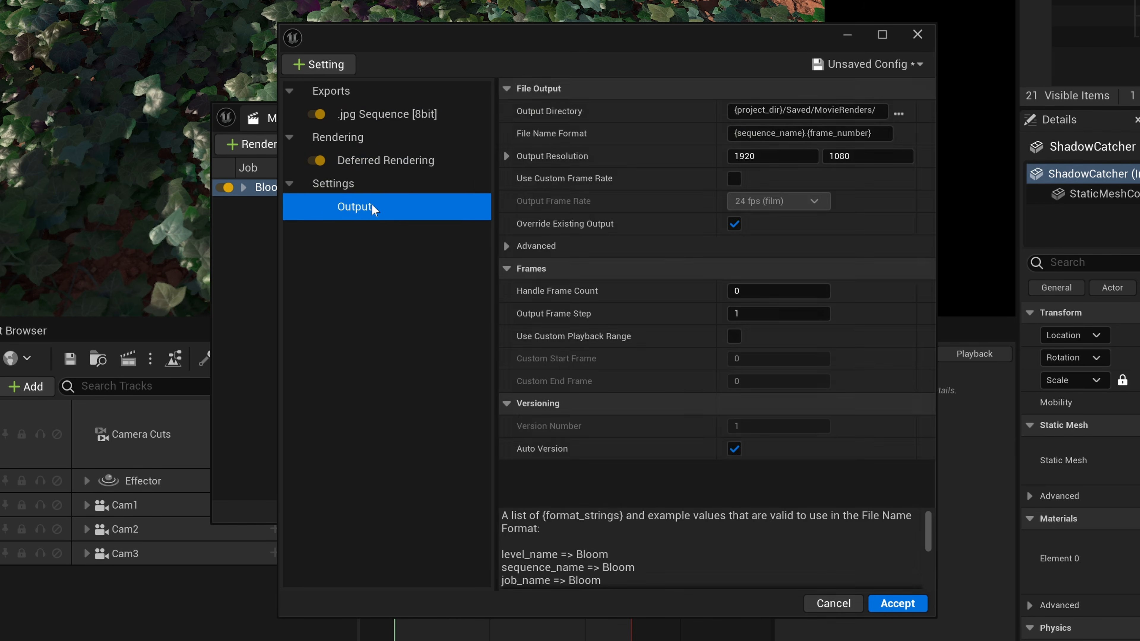
# Add the Anti-aliasing setting to the Bloom job, with a temporal sample count of 12 and Override Anti Aliasing enabled.
pyautogui.click(331, 64)
pyautogui.click(353, 131)
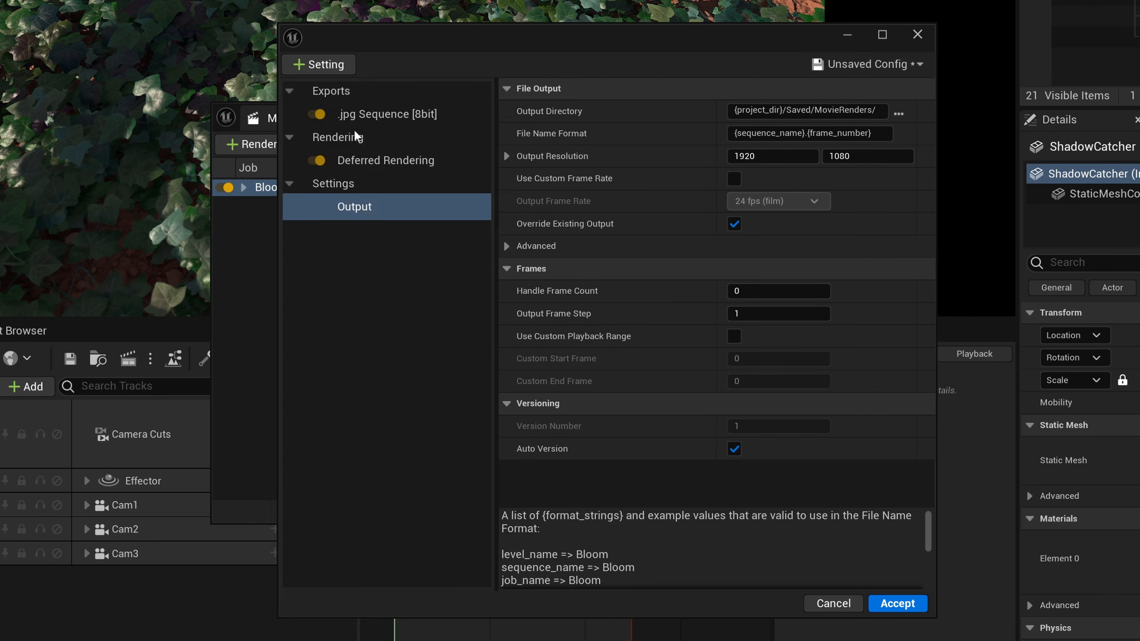
pyautogui.click(774, 116)
pyautogui.press('Tab')
pyautogui.write('12')
pyautogui.press('Return')
pyautogui.click(734, 156)
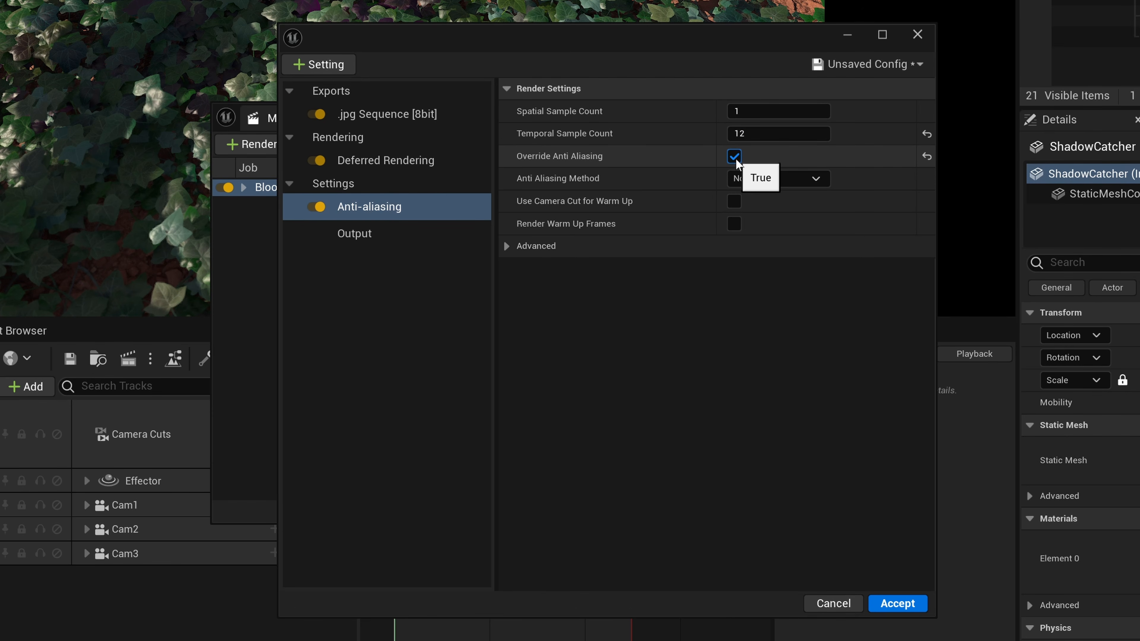
# Add the Game Overrides setting to the render job and review its export, rendering, anti-aliasing and override settings.
pyautogui.click(322, 67)
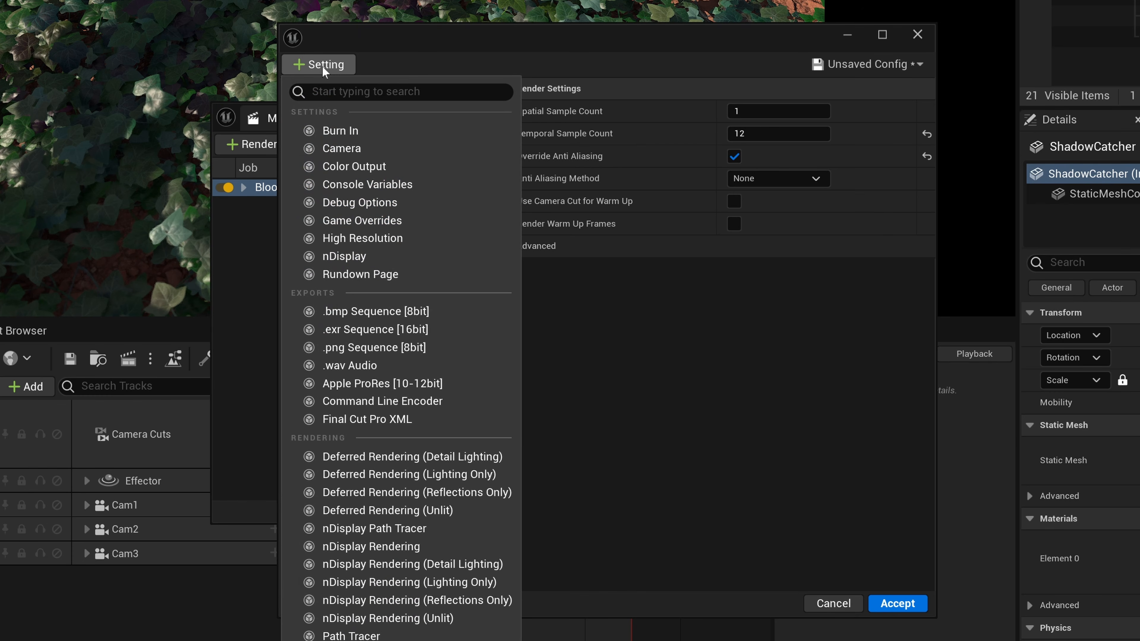
pyautogui.click(374, 220)
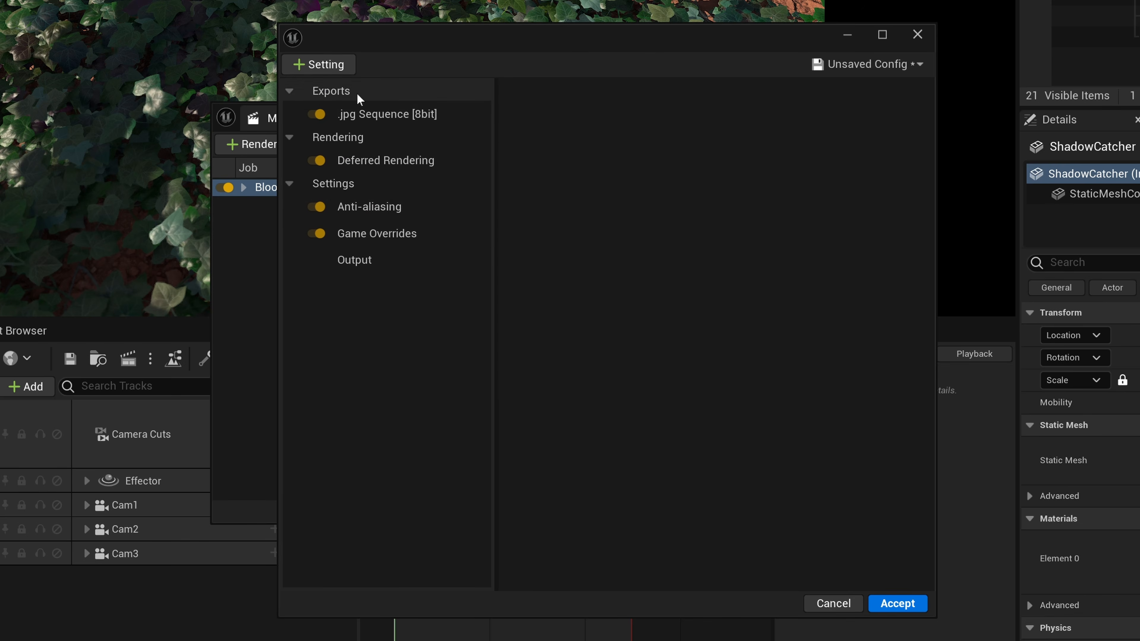
pyautogui.click(364, 115)
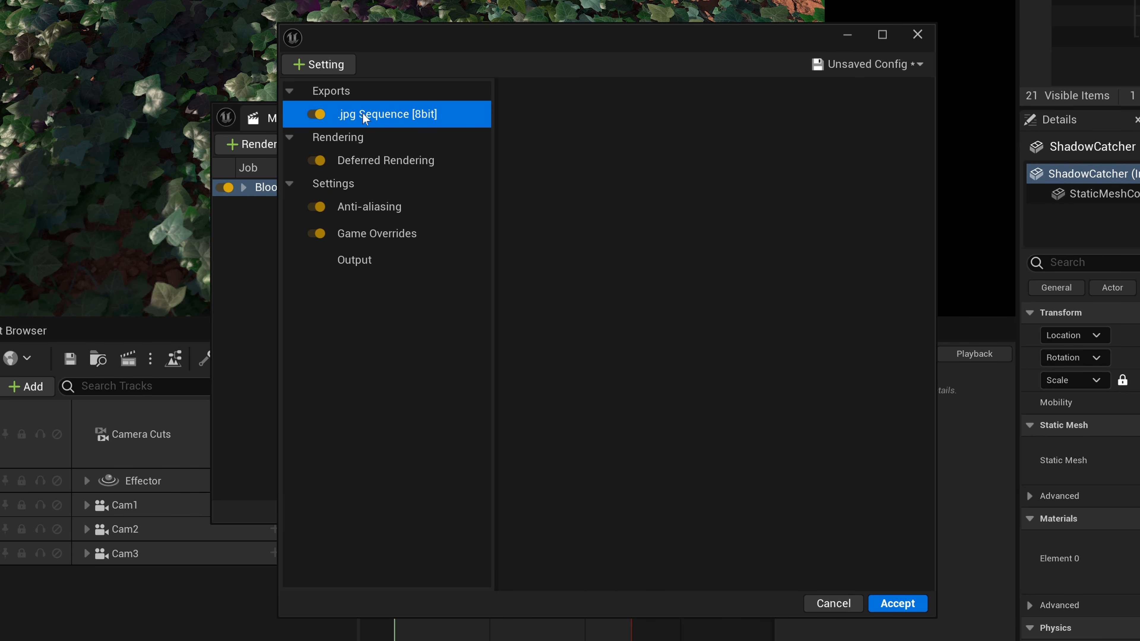
pyautogui.click(407, 165)
pyautogui.click(380, 209)
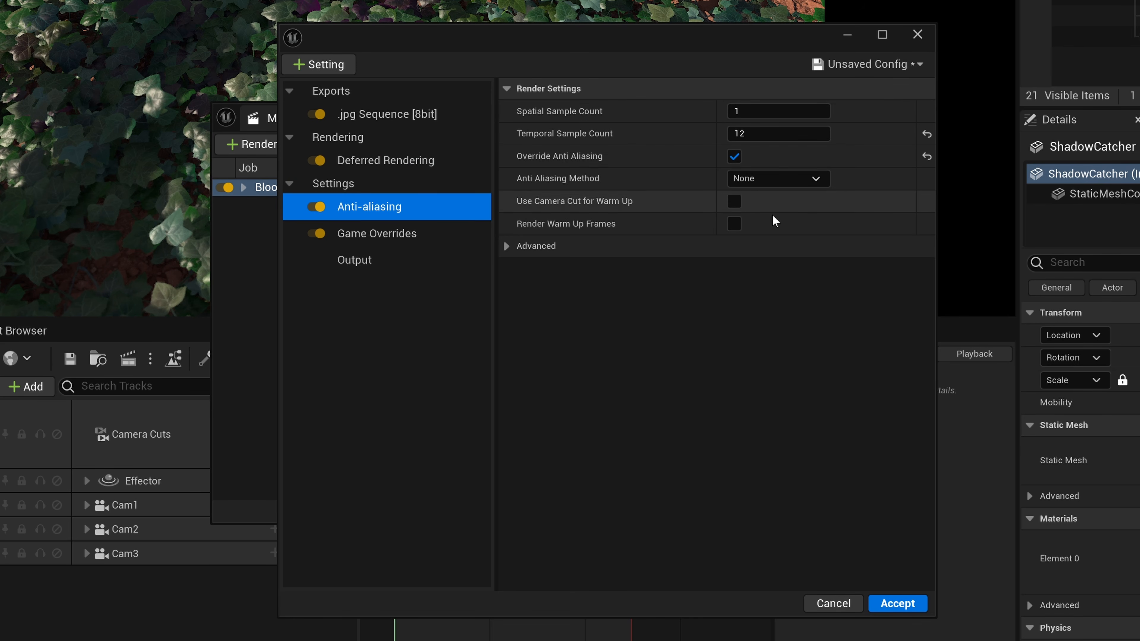
pyautogui.click(380, 238)
# Browse for the render's output directory and create a BLOOM_RENDERD folder on the Desktop, opening it.
pyautogui.click(364, 258)
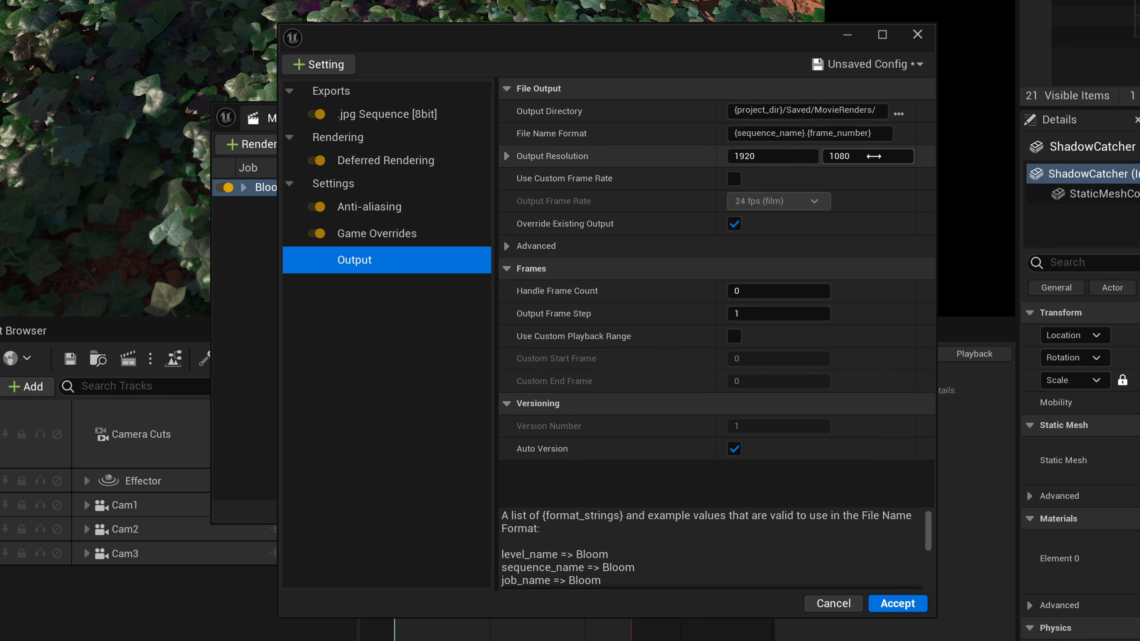
pyautogui.click(898, 113)
pyautogui.scroll(4, 417, 256)
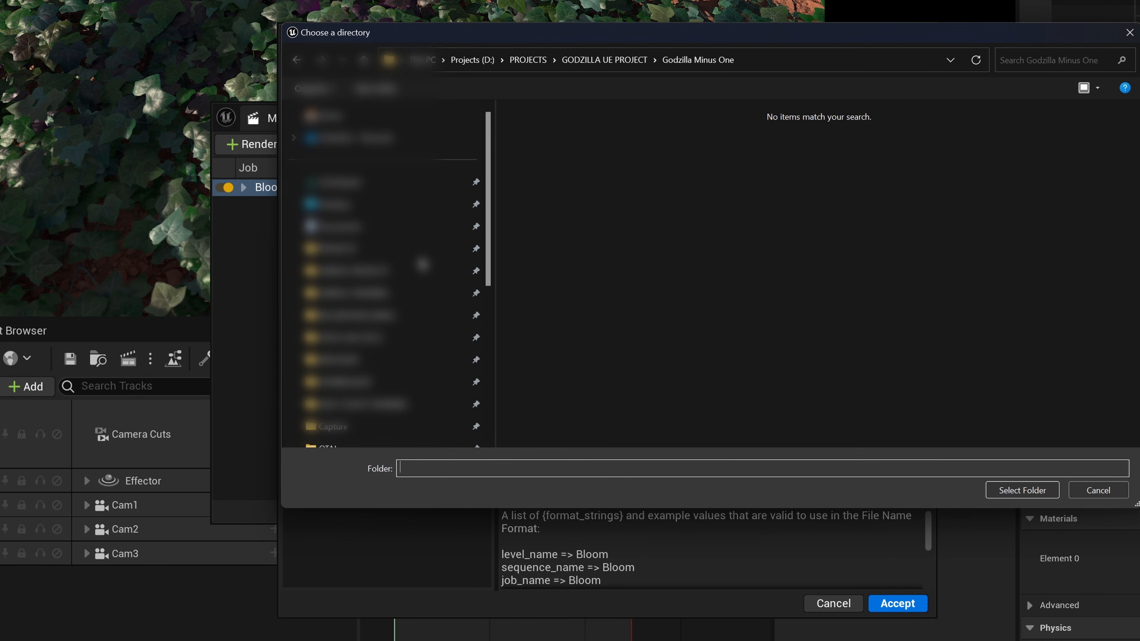
pyautogui.click(424, 205)
pyautogui.click(380, 90)
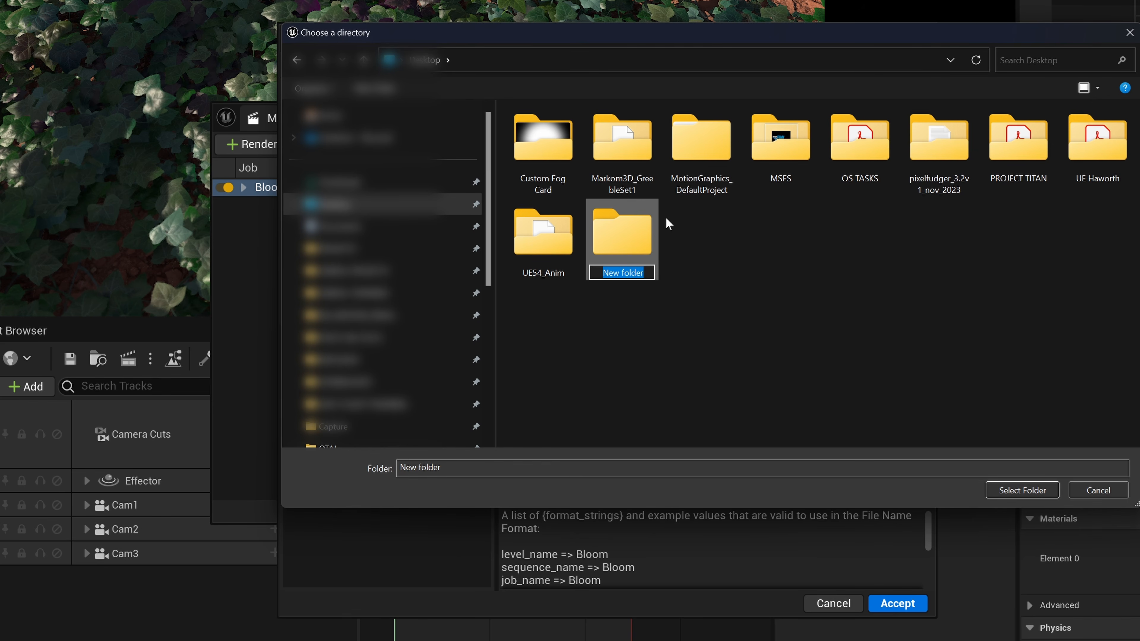
pyautogui.write('BLOOM_RENDERD')
pyautogui.press('Return')
pyautogui.doubleClick(587, 231)
# Create a Cam1 subfolder in BLOOM_RENDERD, choose it as the output directory and accept the job configuration.
pyautogui.click(381, 91)
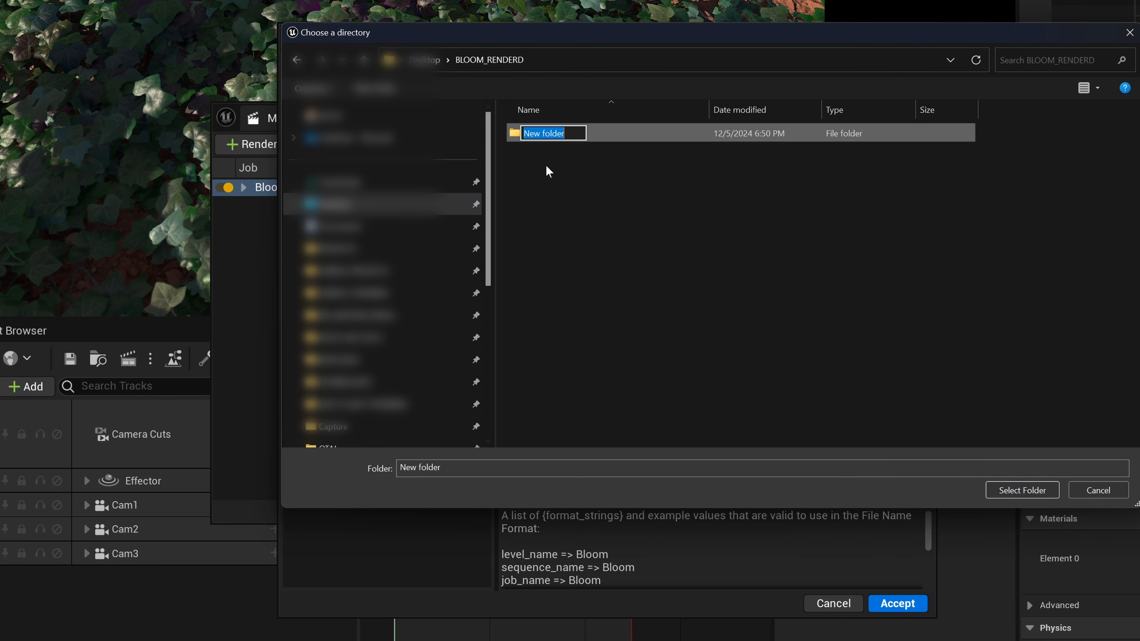
pyautogui.write('CAm')
pyautogui.press('BackSpace')
pyautogui.press('BackSpace')
pyautogui.write('am1')
pyautogui.press('Return')
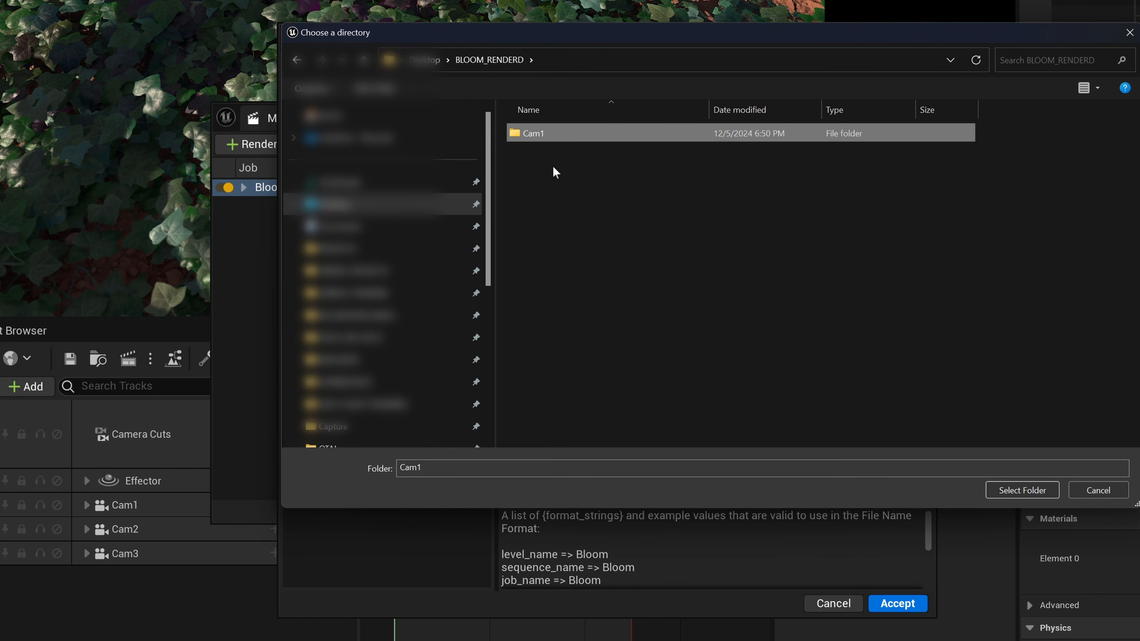
pyautogui.click(1021, 489)
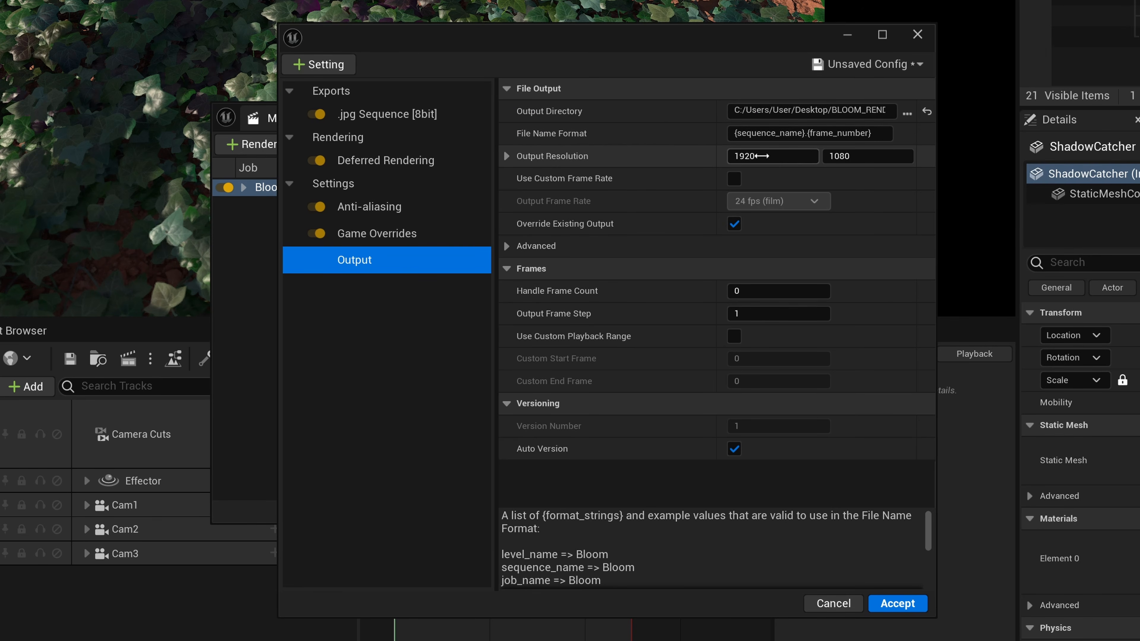
pyautogui.click(898, 603)
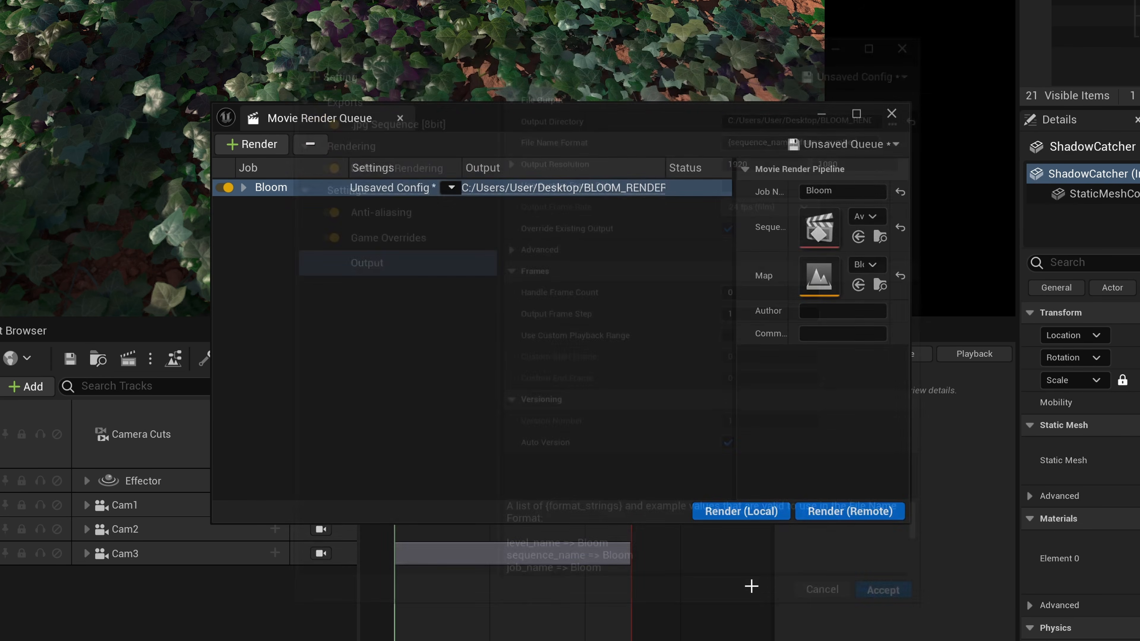
# Reopen the job's configuration, save it as the preset JPG_AA_1_12_GO in the Bloom content folder, and accept it.
pyautogui.click(390, 187)
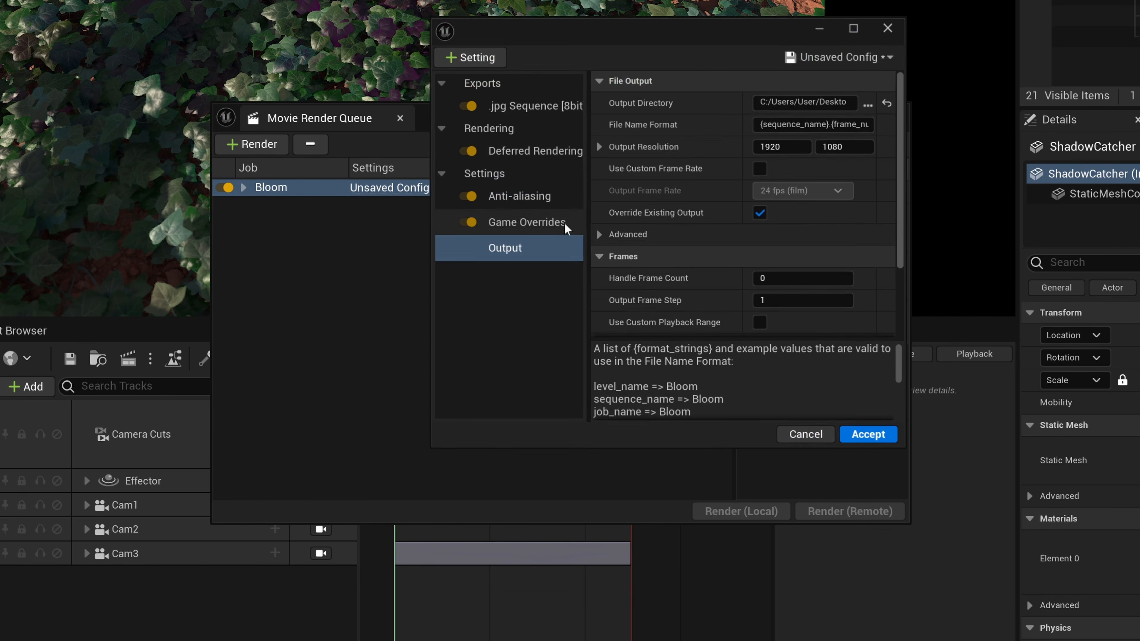
pyautogui.moveTo(725, 35); pyautogui.dragTo(573, 32)
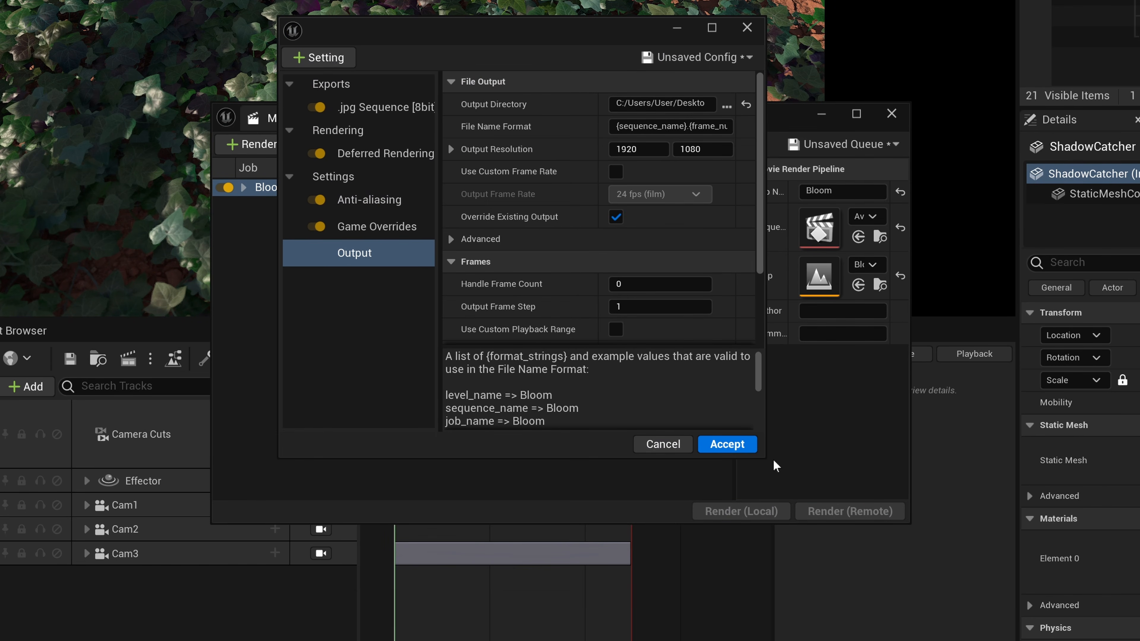
pyautogui.moveTo(766, 459); pyautogui.dragTo(947, 522)
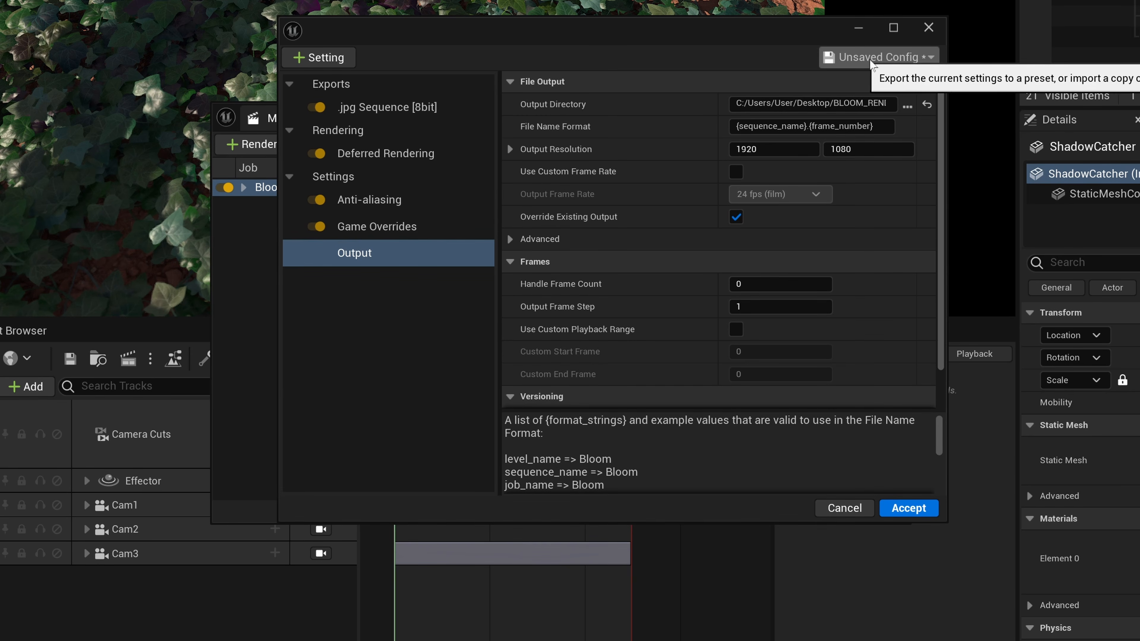
pyautogui.click(877, 57)
pyautogui.click(889, 129)
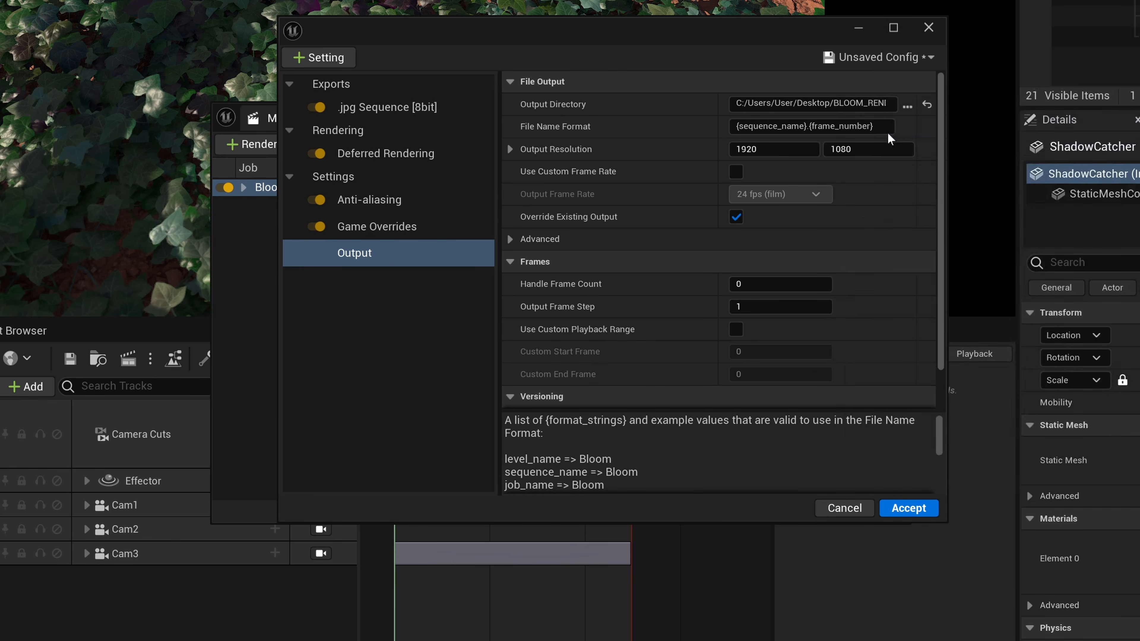
pyautogui.click(314, 120)
pyautogui.write('JPG_AA_1_12_GO')
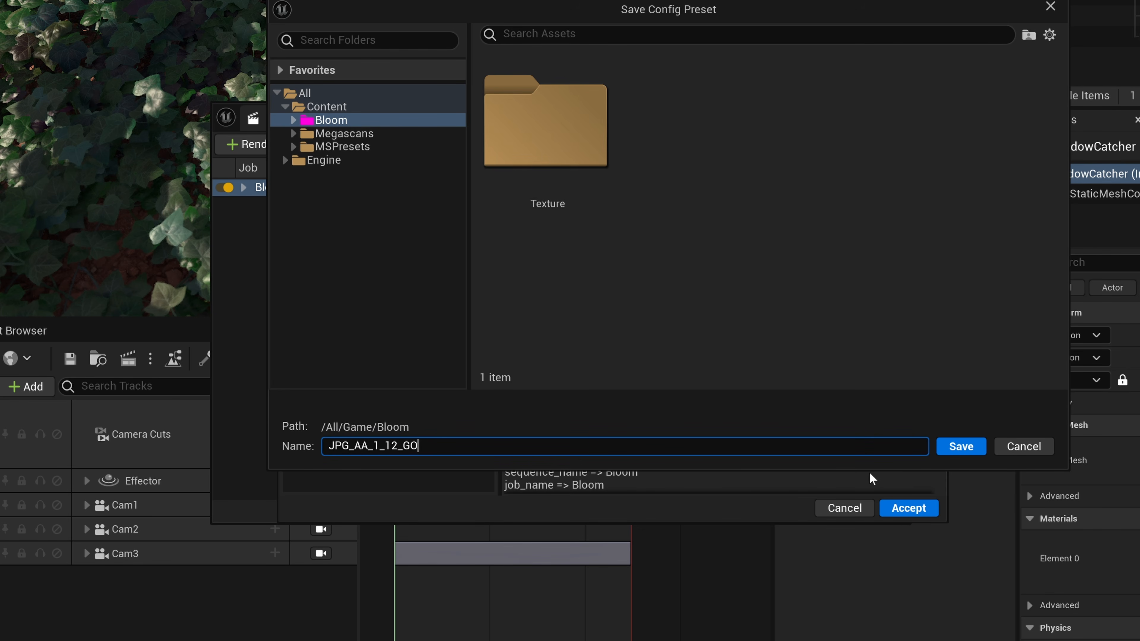
pyautogui.click(960, 447)
pyautogui.click(904, 509)
# Render the Bloom job locally and look through the rendered frames in the Cam1 folder.
pyautogui.click(690, 502)
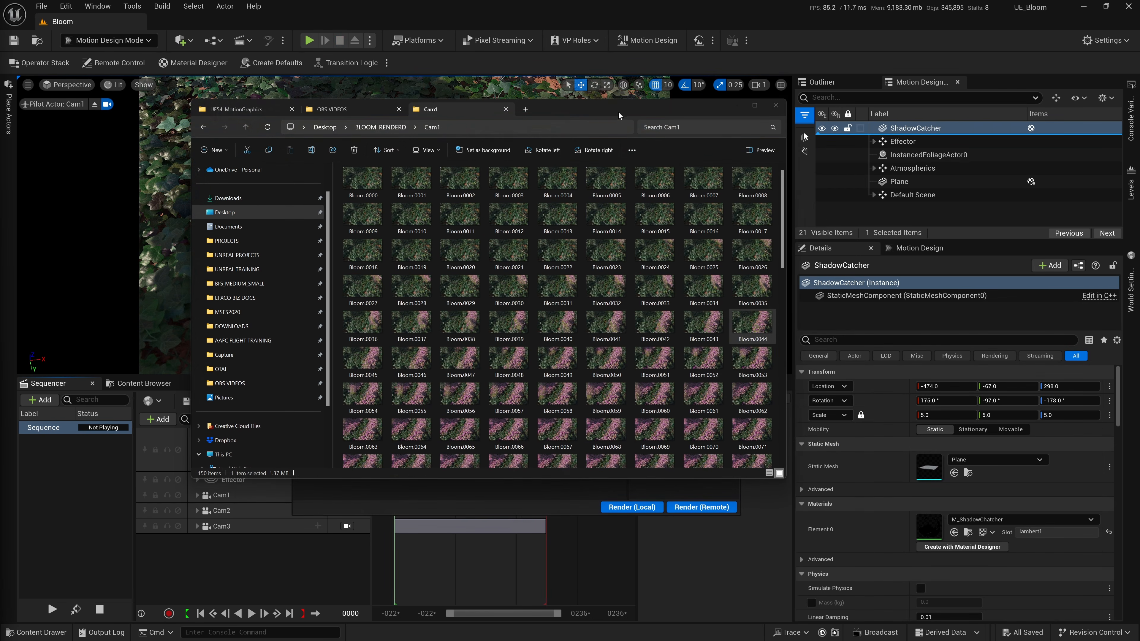
pyautogui.scroll(-5, 786, 454)
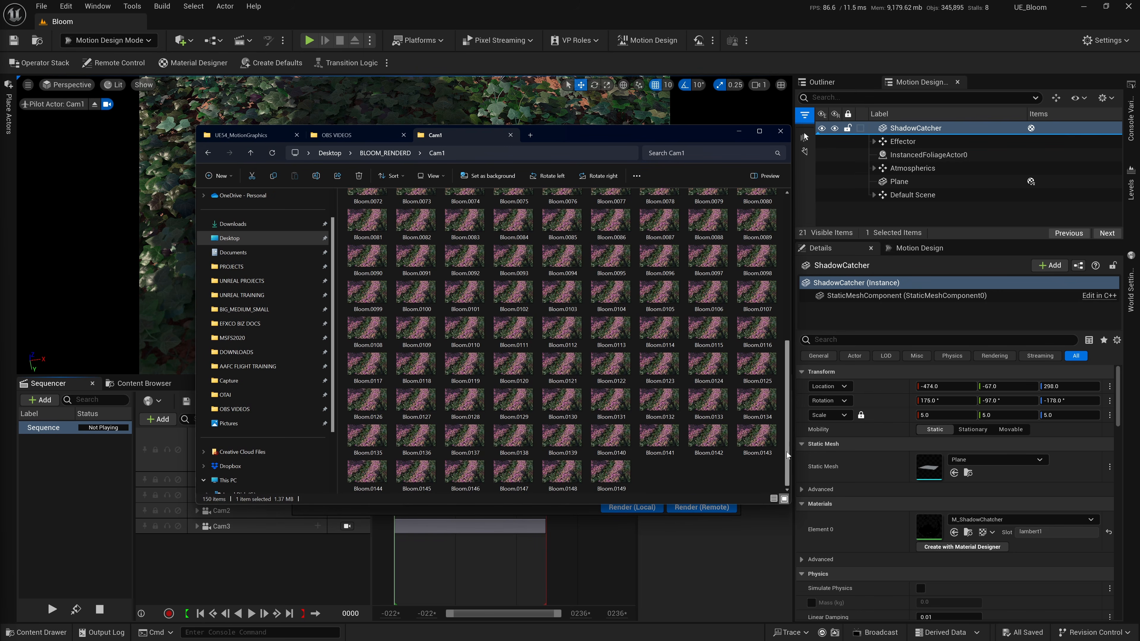
pyautogui.scroll(5, 758, 341)
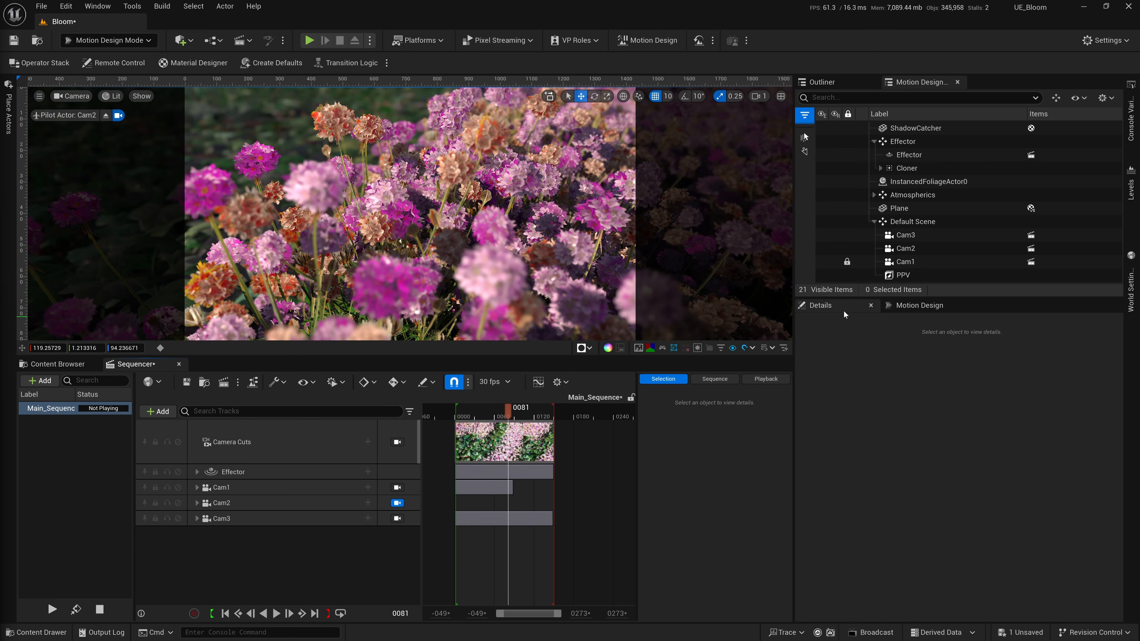
# Trim Main_Sequence's playback range around the Cam2 shot so it starts at frame 75 and ends shortly after frame 90.
pyautogui.moveTo(843, 298); pyautogui.dragTo(844, 319)
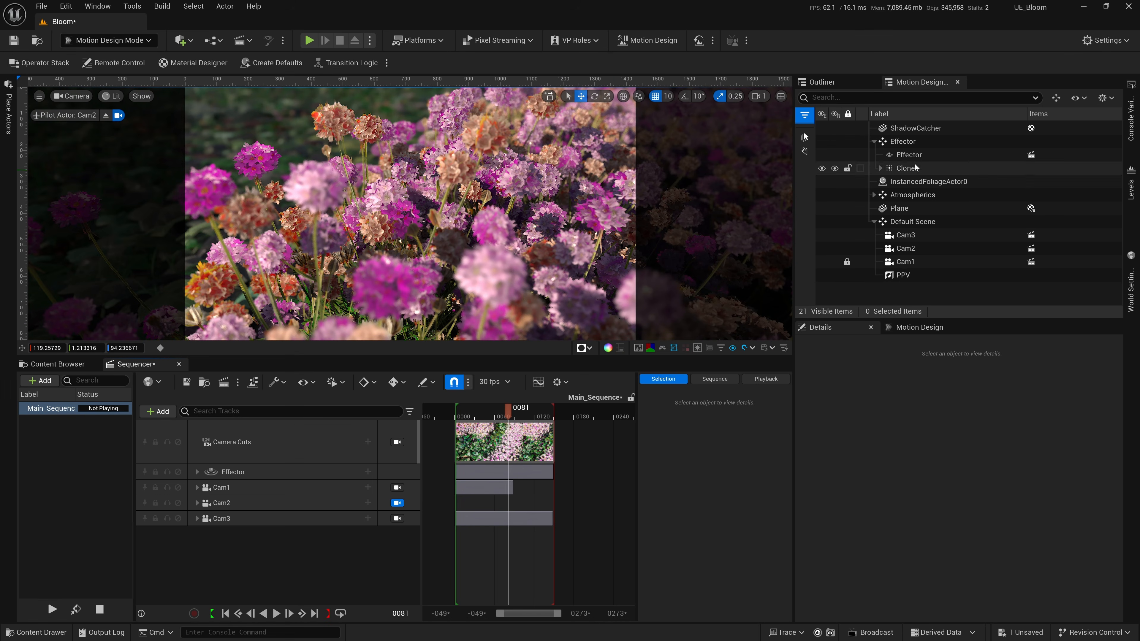
pyautogui.click(910, 155)
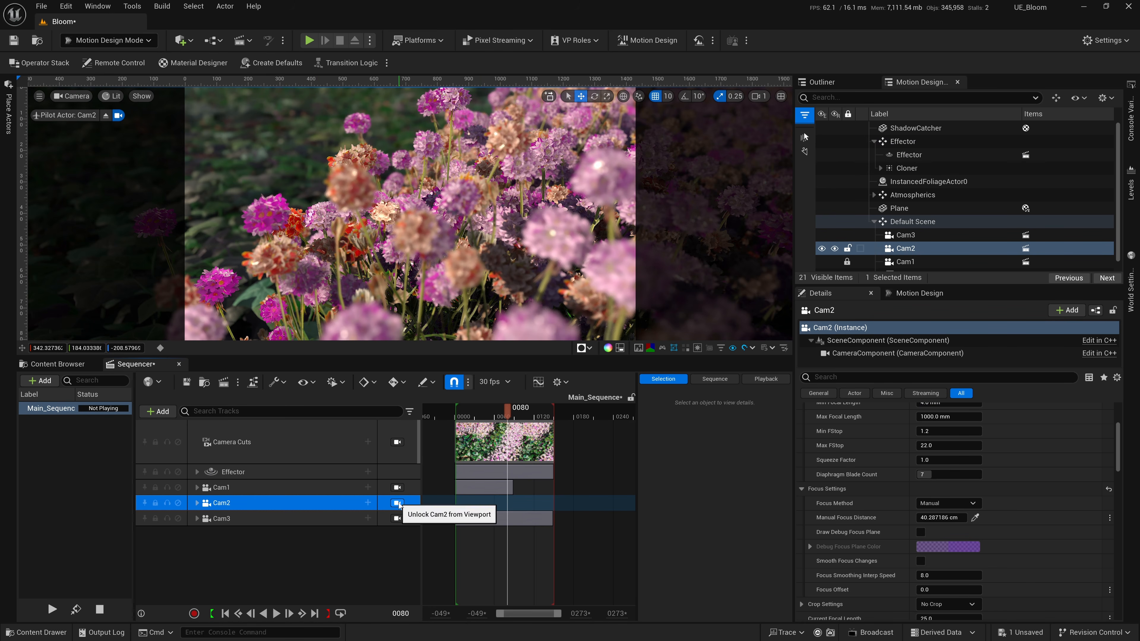
pyautogui.moveTo(514, 412)
pyautogui.mouseDown()
pyautogui.moveTo(494, 413)
pyautogui.moveTo(505, 409)
pyautogui.mouseUp()
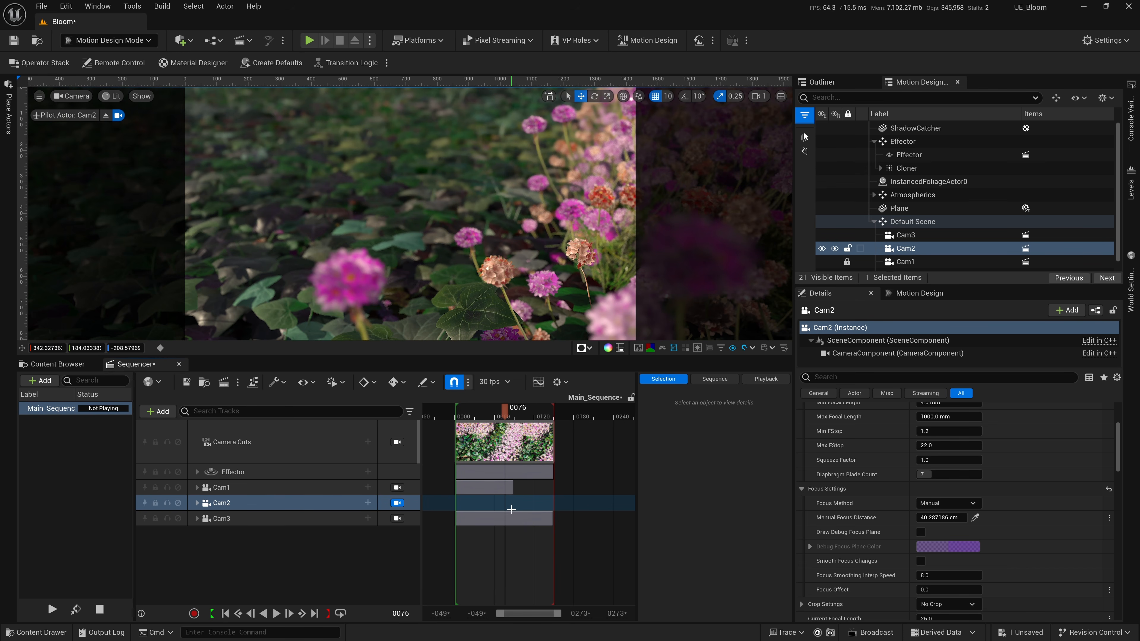
pyautogui.keyDown('ctrl'); pyautogui.scroll(6, 514, 414); pyautogui.keyUp('ctrl')
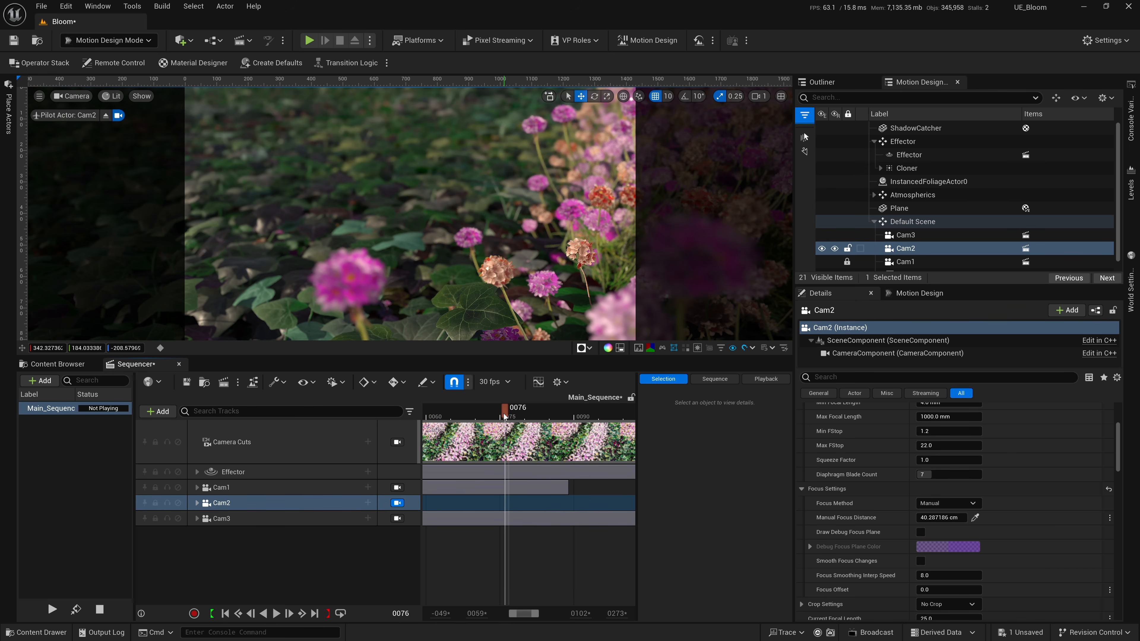
pyautogui.moveTo(504, 416); pyautogui.dragTo(502, 416)
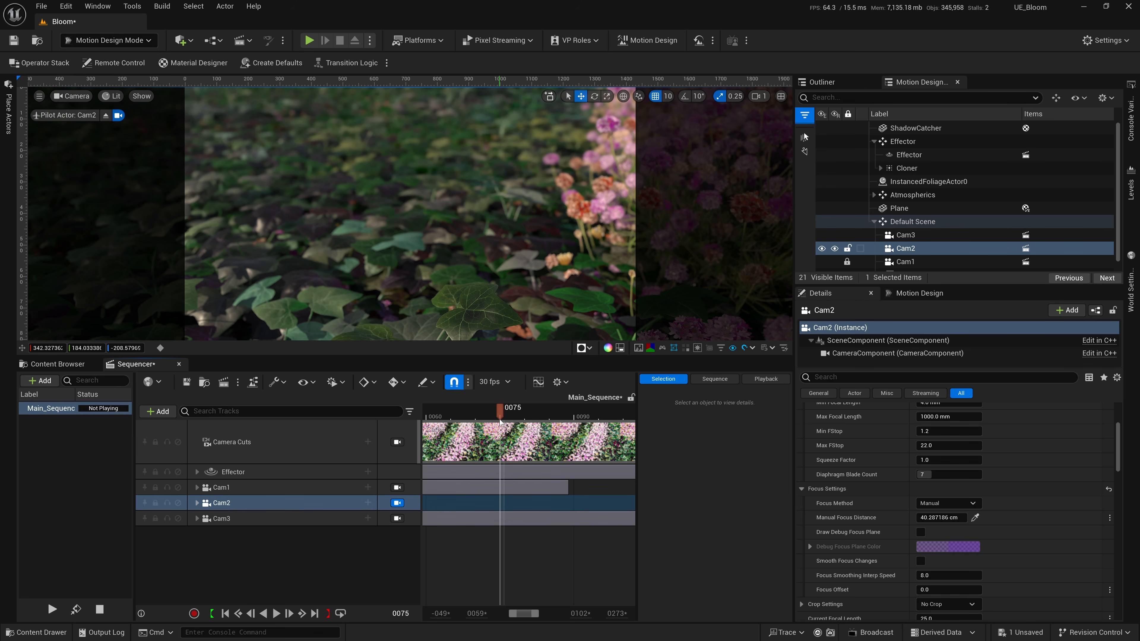
pyautogui.press('[')
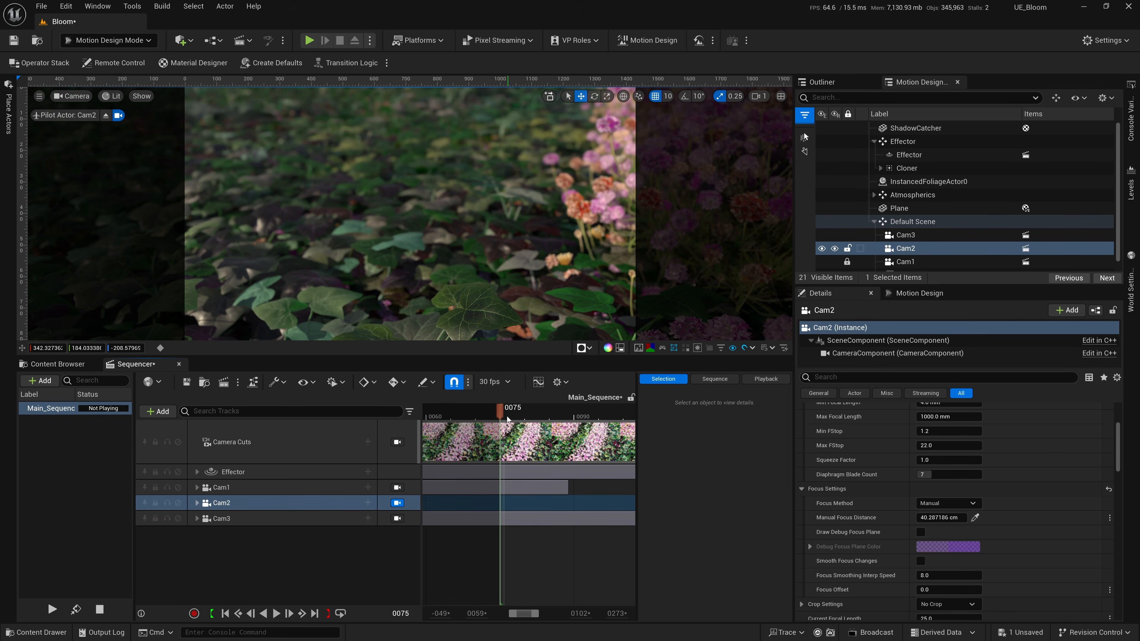
pyautogui.moveTo(502, 419)
pyautogui.mouseDown()
pyautogui.moveTo(587, 419)
pyautogui.moveTo(512, 429)
pyautogui.mouseUp()
pyautogui.press(']')
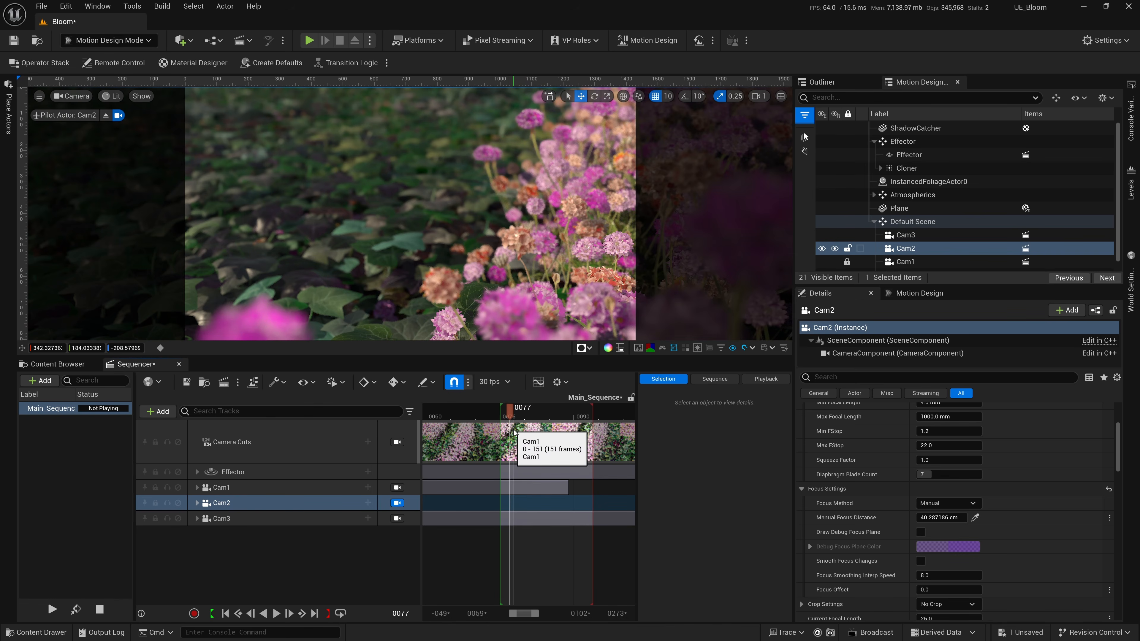
# Add a Time Dilation track to Main_Sequence and key it at 1.0 on frame 77.
pyautogui.click(158, 412)
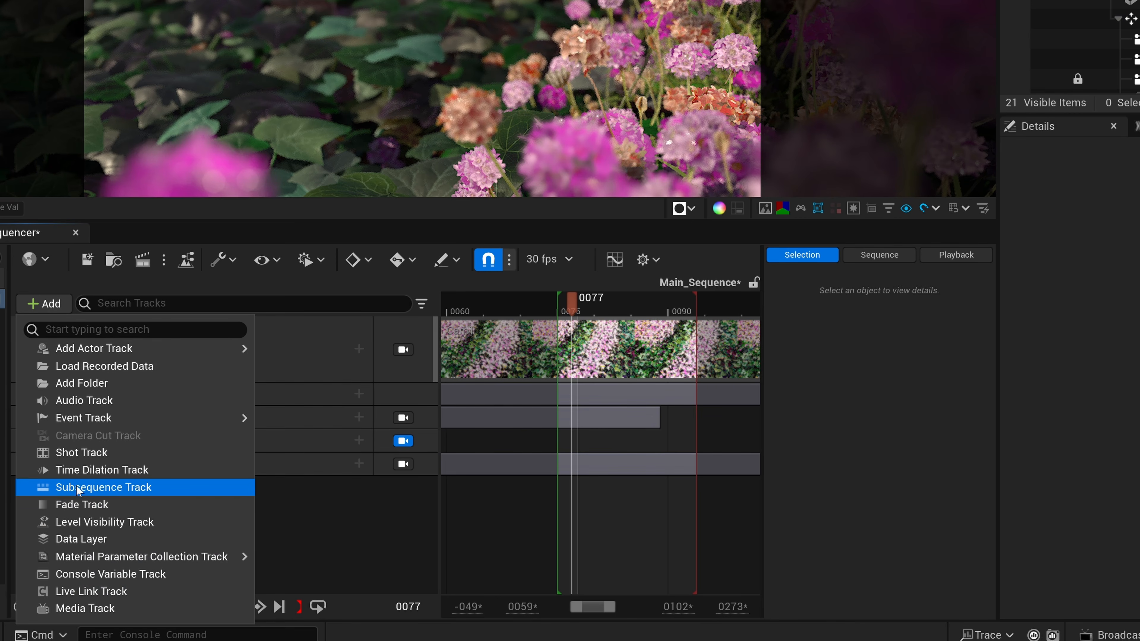
pyautogui.click(80, 470)
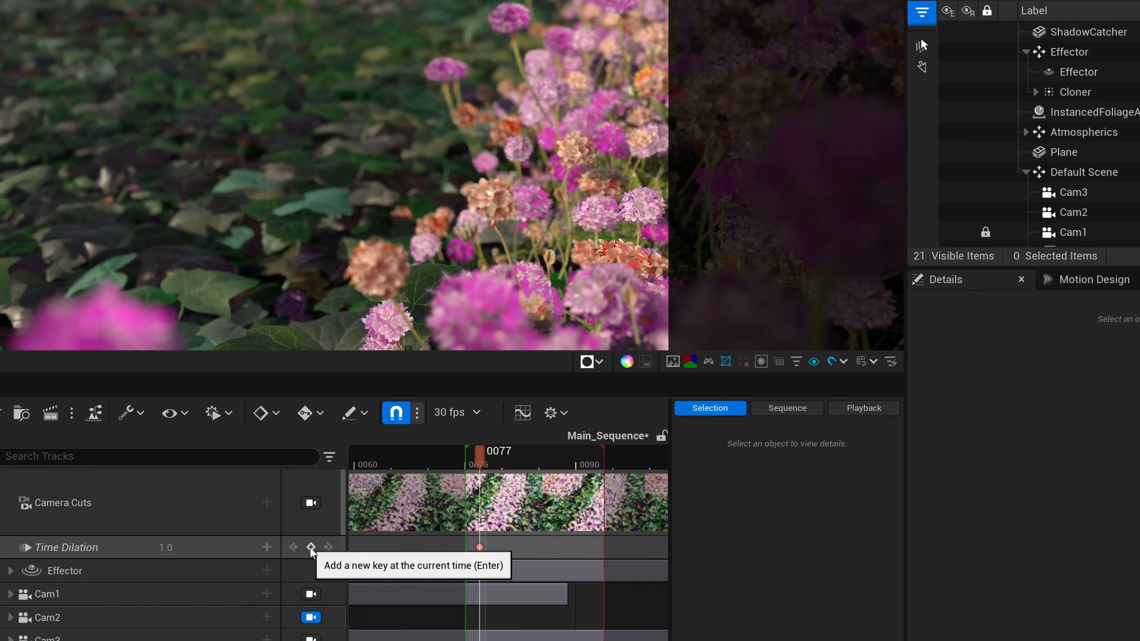
pyautogui.click(311, 548)
# Add further Time Dilation keys with value 1.0 at frames 80, 83 and 85.
pyautogui.keyDown('ctrl'); pyautogui.scroll(3, 567, 628); pyautogui.keyUp('ctrl')
pyautogui.keyDown('shift'); pyautogui.scroll(2, 568, 629); pyautogui.keyUp('shift')
pyautogui.keyDown('shift'); pyautogui.scroll(-4, 568, 629); pyautogui.keyUp('shift')
pyautogui.moveTo(436, 465); pyautogui.dragTo(466, 464)
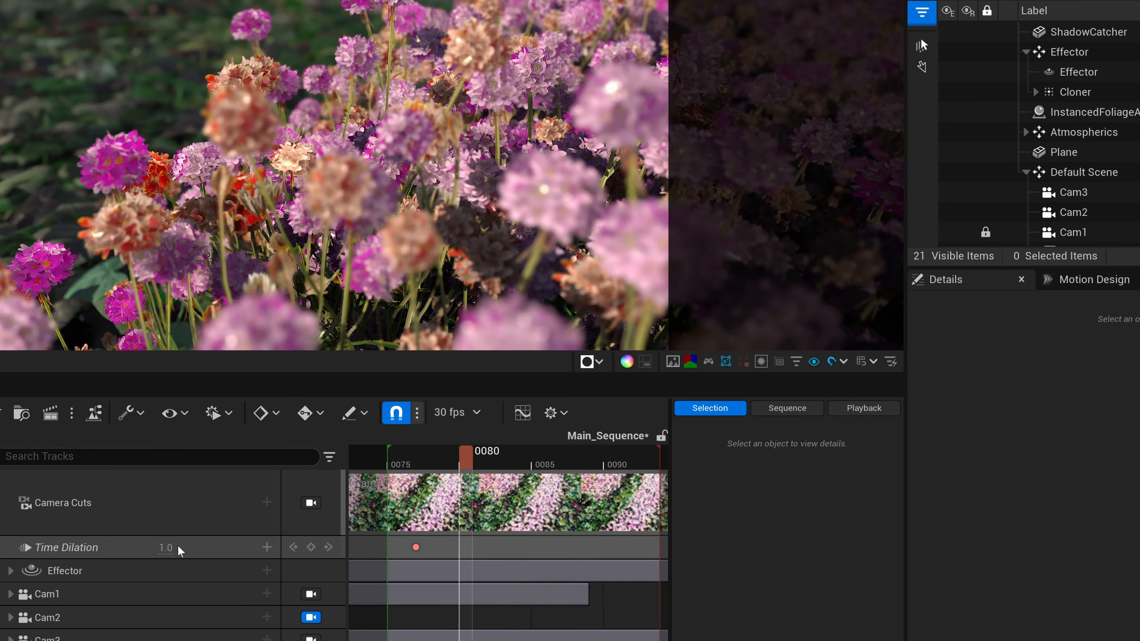
pyautogui.click(310, 548)
pyautogui.moveTo(467, 465); pyautogui.dragTo(501, 462)
pyautogui.moveTo(501, 459); pyautogui.dragTo(539, 464)
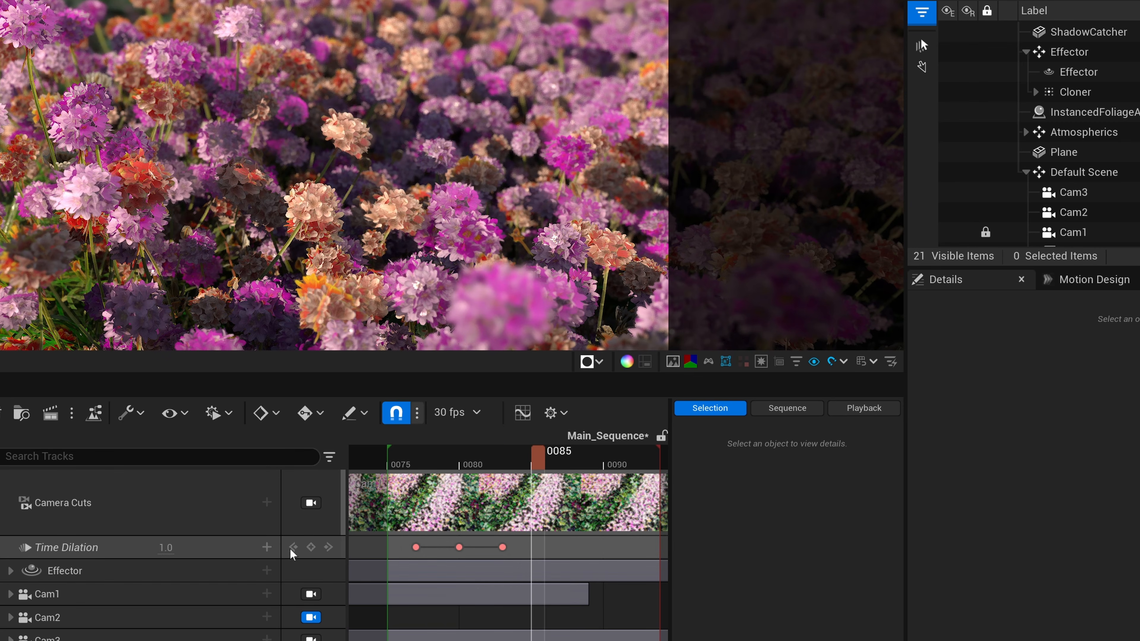
pyautogui.click(313, 547)
pyautogui.moveTo(533, 459); pyautogui.dragTo(493, 462)
pyautogui.click(531, 547)
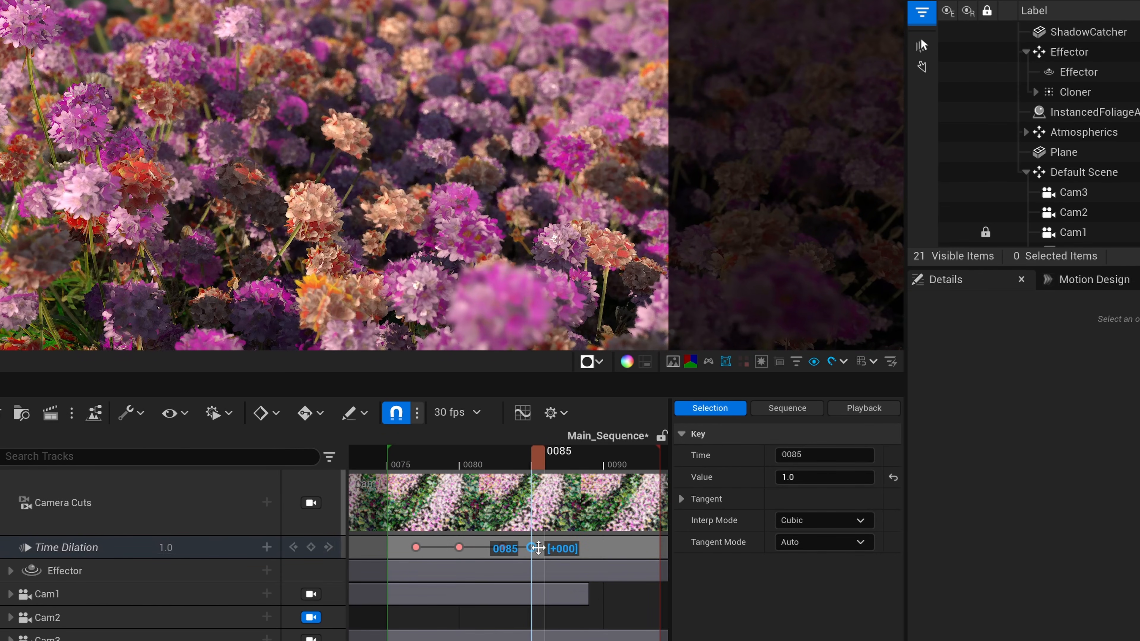
# Set the Time Dilation keys at frames 80 and 83 to 0.01 and the key at frame 85 to 1.0.
pyautogui.click(402, 467)
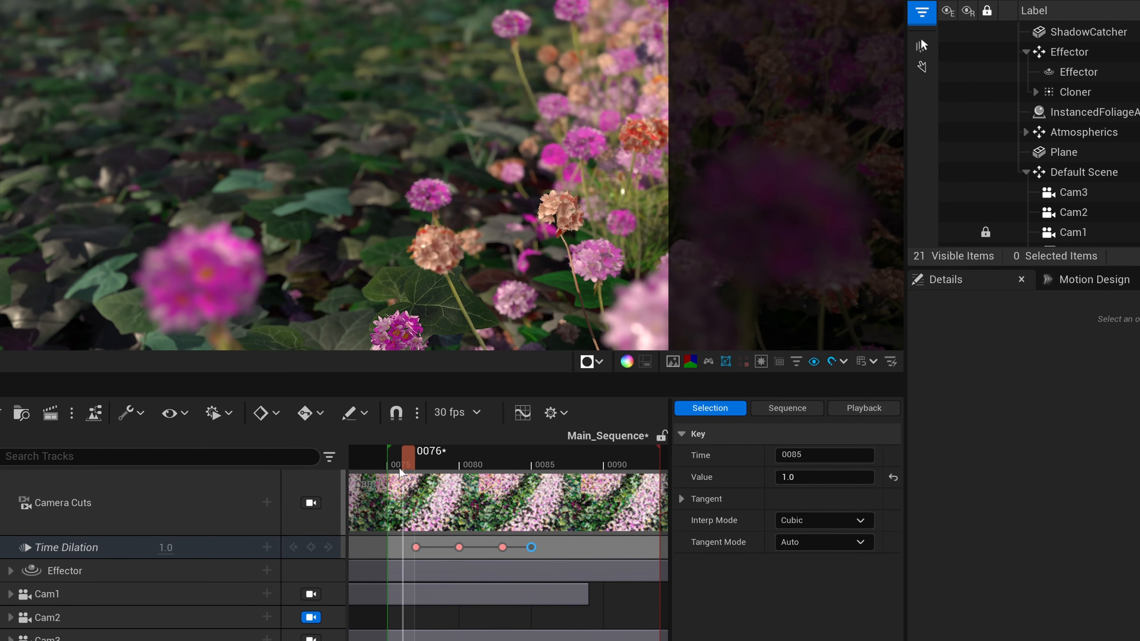
pyautogui.press('.')
pyautogui.press('.')
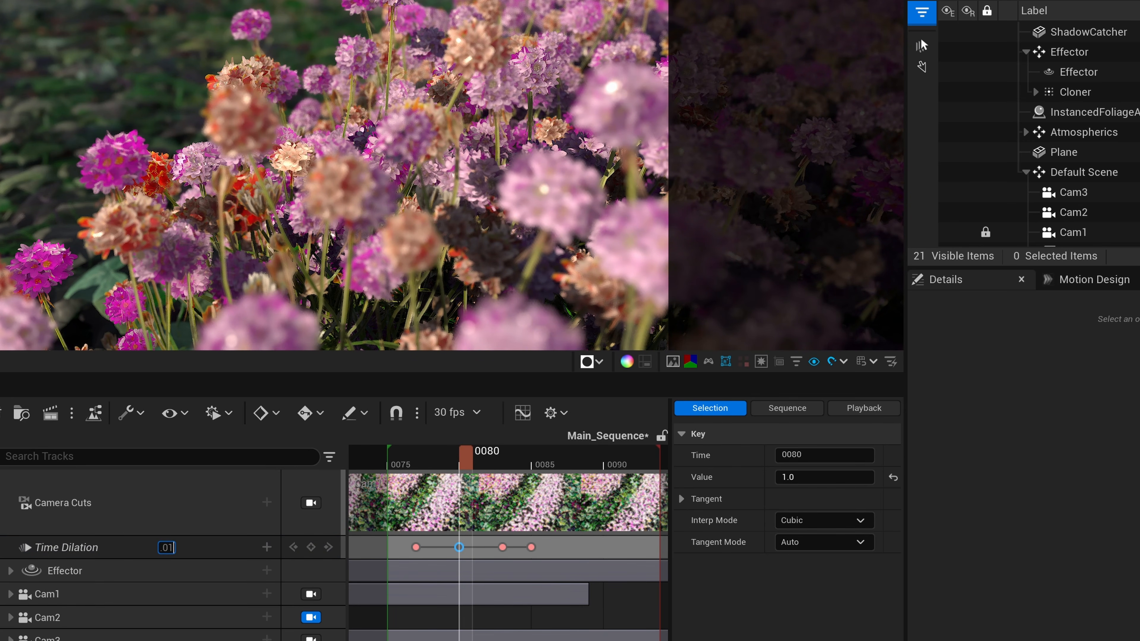
pyautogui.press('.')
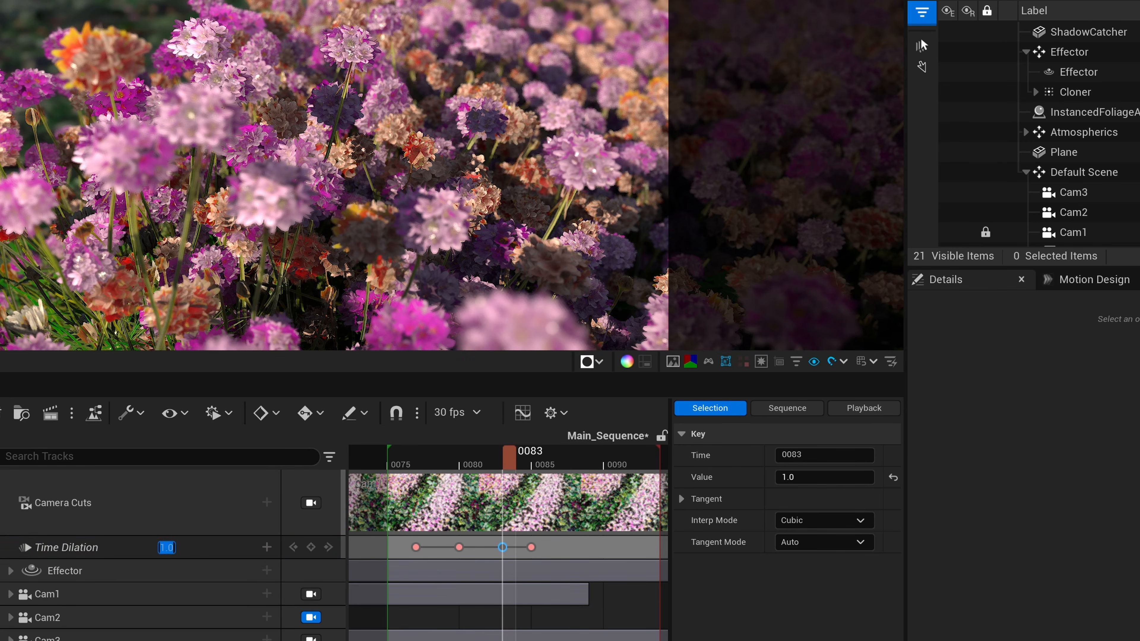
pyautogui.press('Return')
pyautogui.press('.')
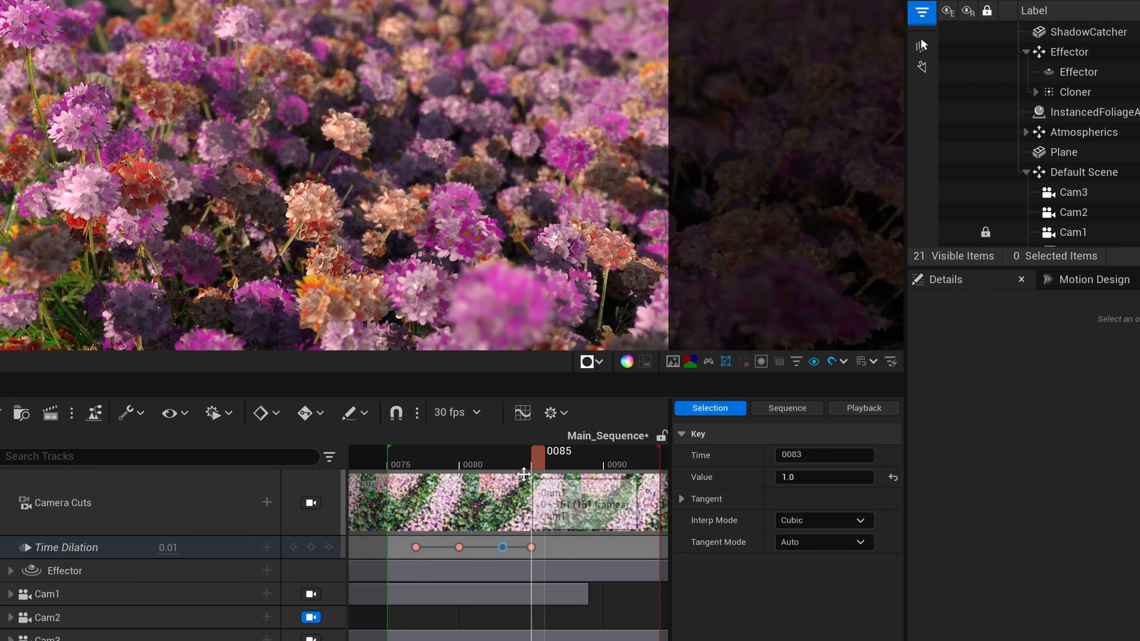
pyautogui.click(168, 547)
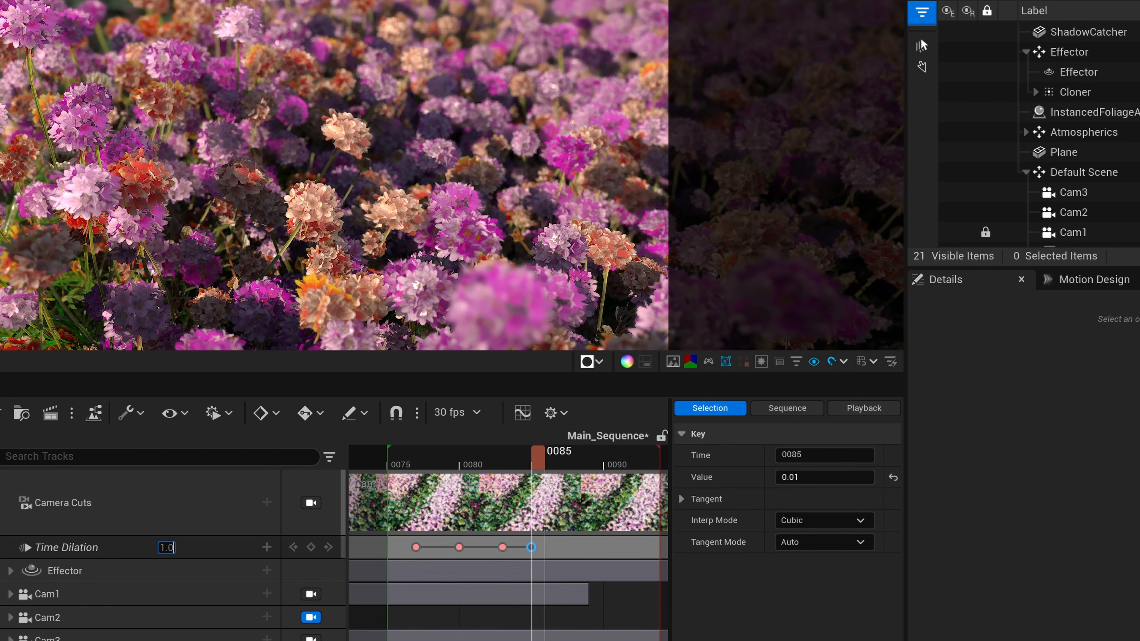
pyautogui.press('Return')
# Preview the slow motion, turn off snapping, and move the two middle Time Dilation keys to about frames 81 and 82.
pyautogui.moveTo(540, 467); pyautogui.dragTo(407, 465)
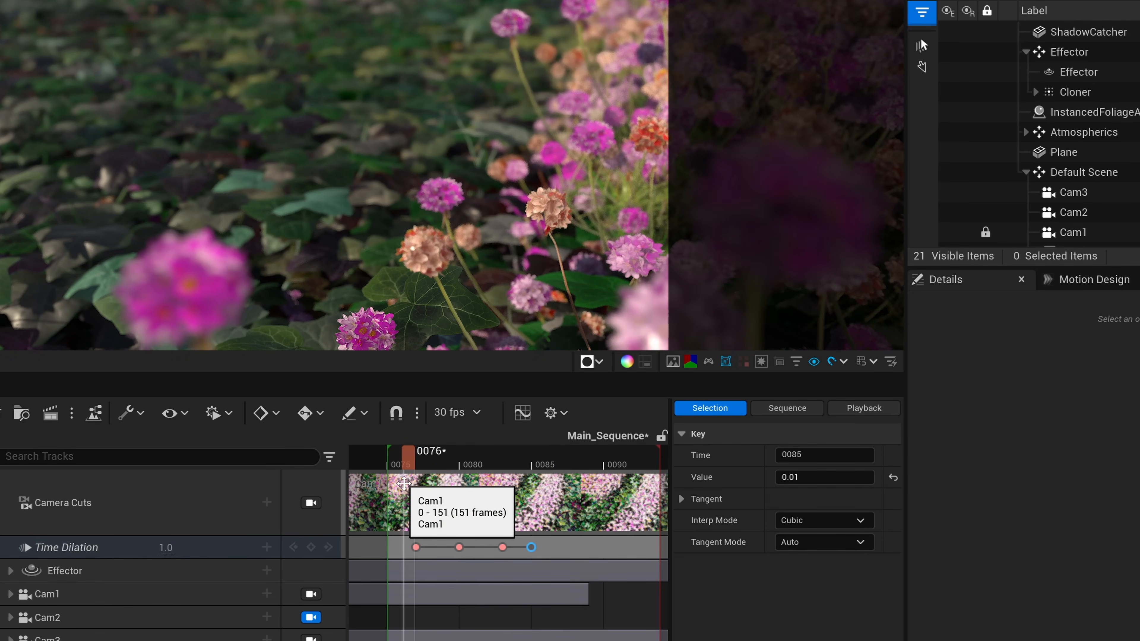
pyautogui.press('space')
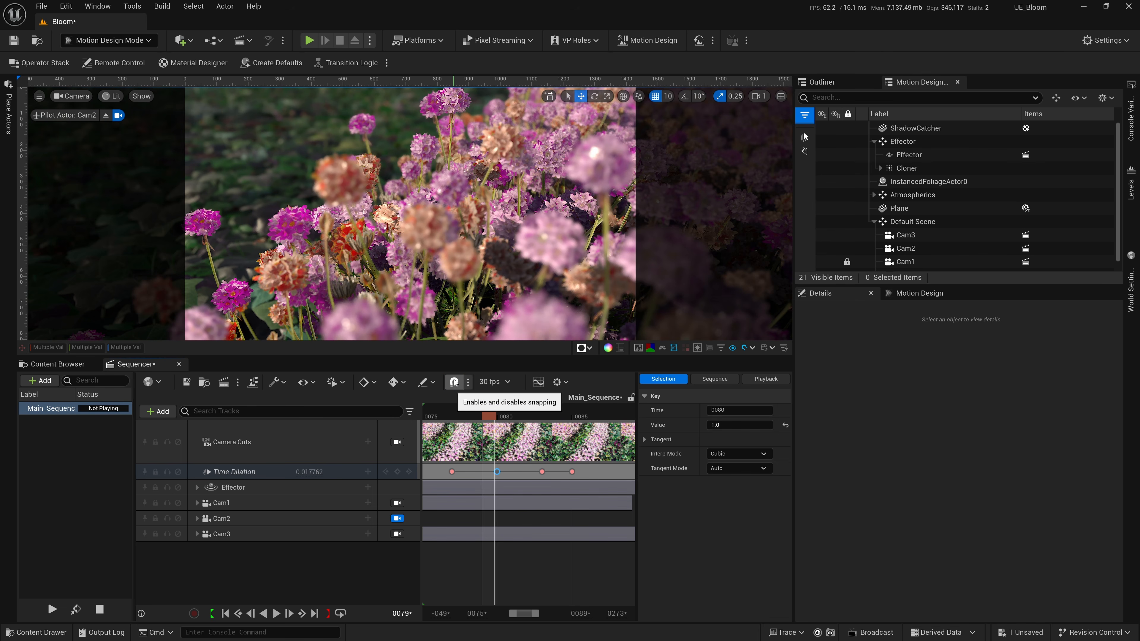
pyautogui.moveTo(497, 471); pyautogui.dragTo(527, 472)
pyautogui.press('space')
pyautogui.click(485, 416)
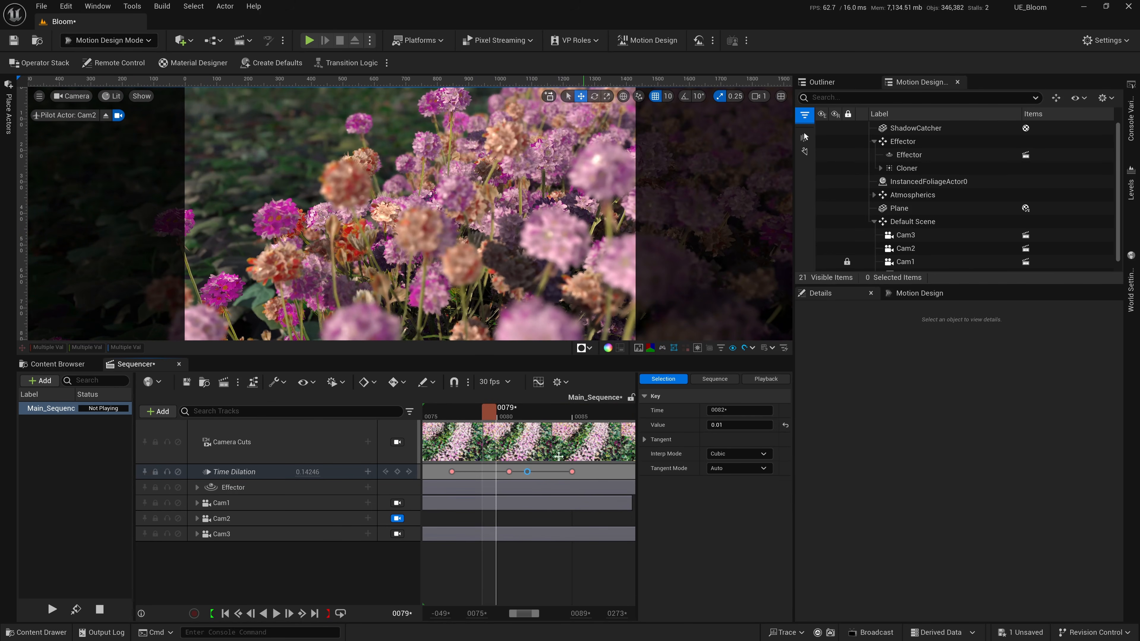
pyautogui.moveTo(485, 416)
pyautogui.mouseDown()
pyautogui.moveTo(472, 417)
pyautogui.moveTo(483, 422)
pyautogui.mouseUp()
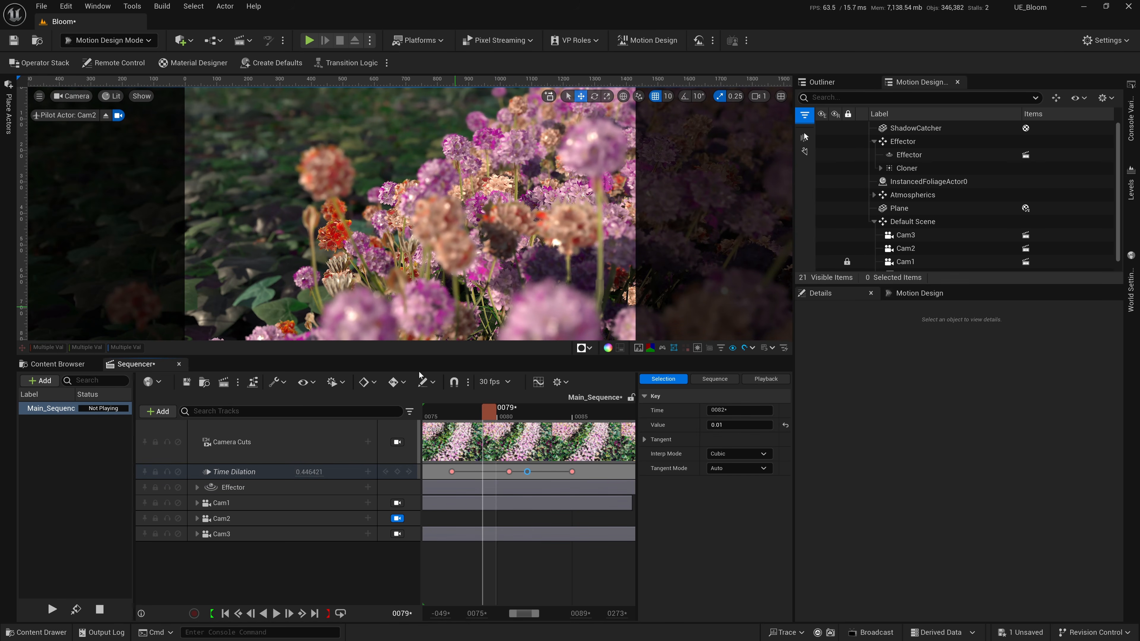
# Key Cam2's Manual Focus Distance at about 92.64 near frame 76.
pyautogui.click(197, 518)
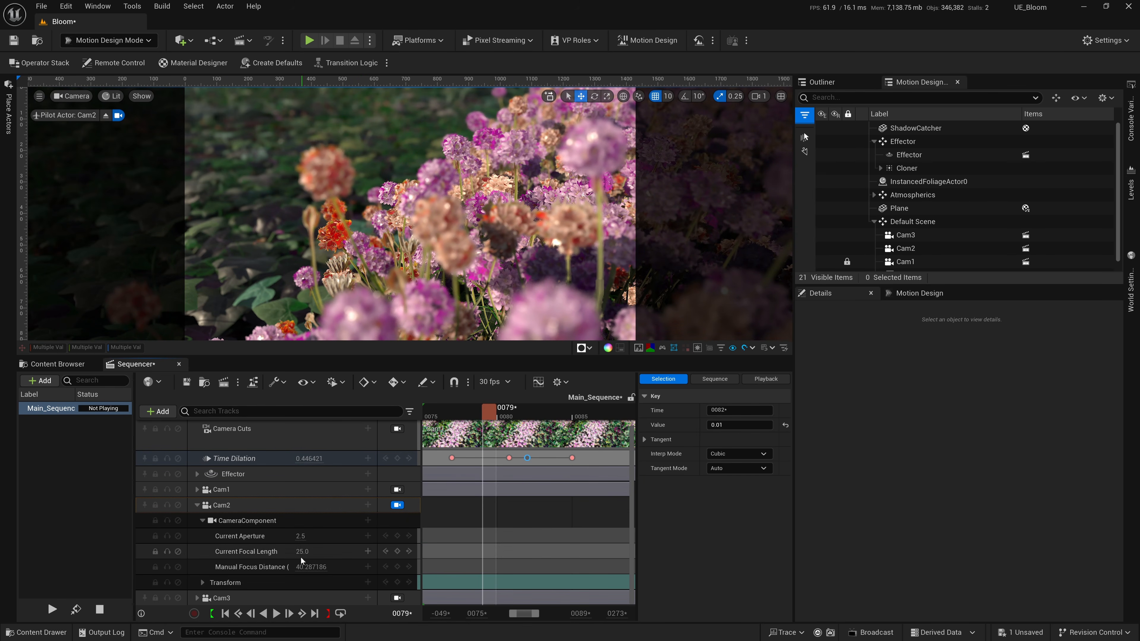
pyautogui.moveTo(486, 420); pyautogui.dragTo(444, 420)
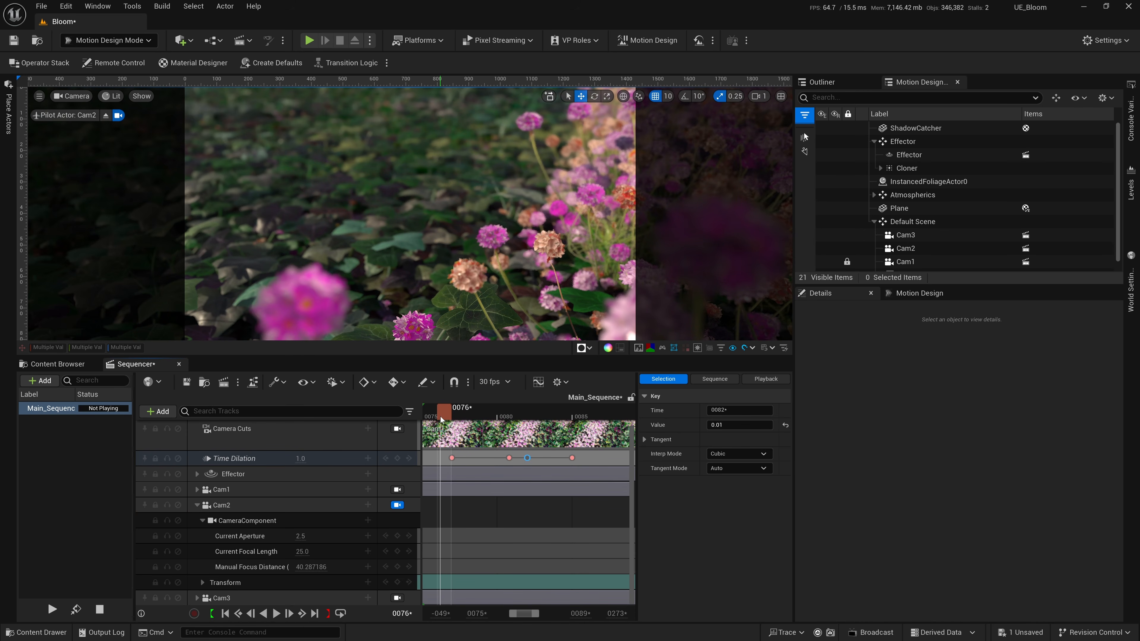
pyautogui.click(311, 567)
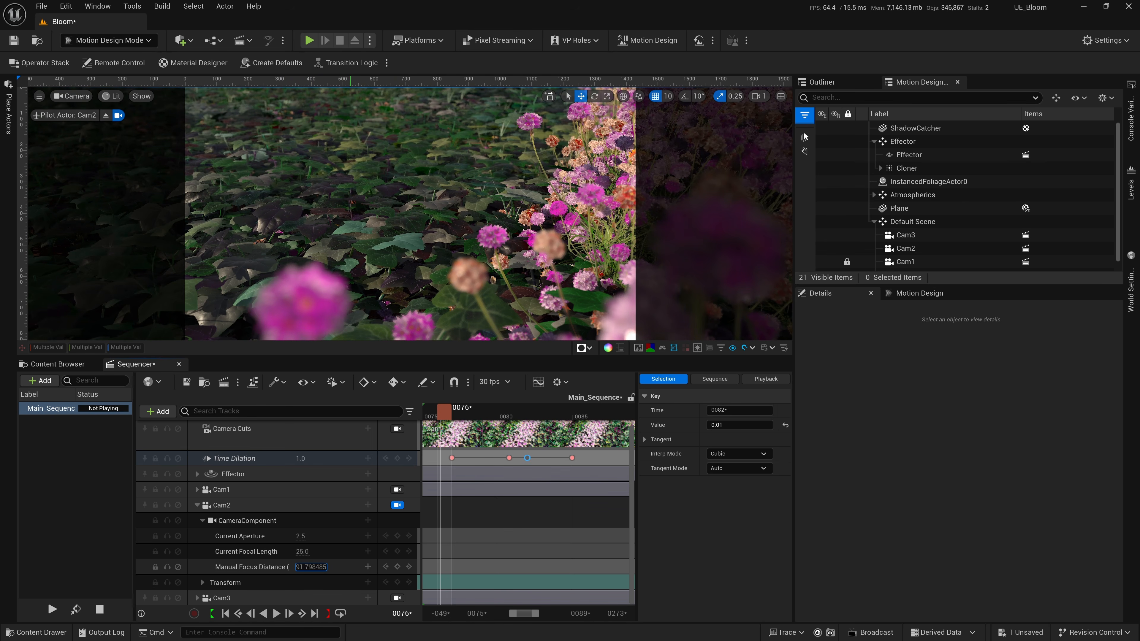
pyautogui.press('Return')
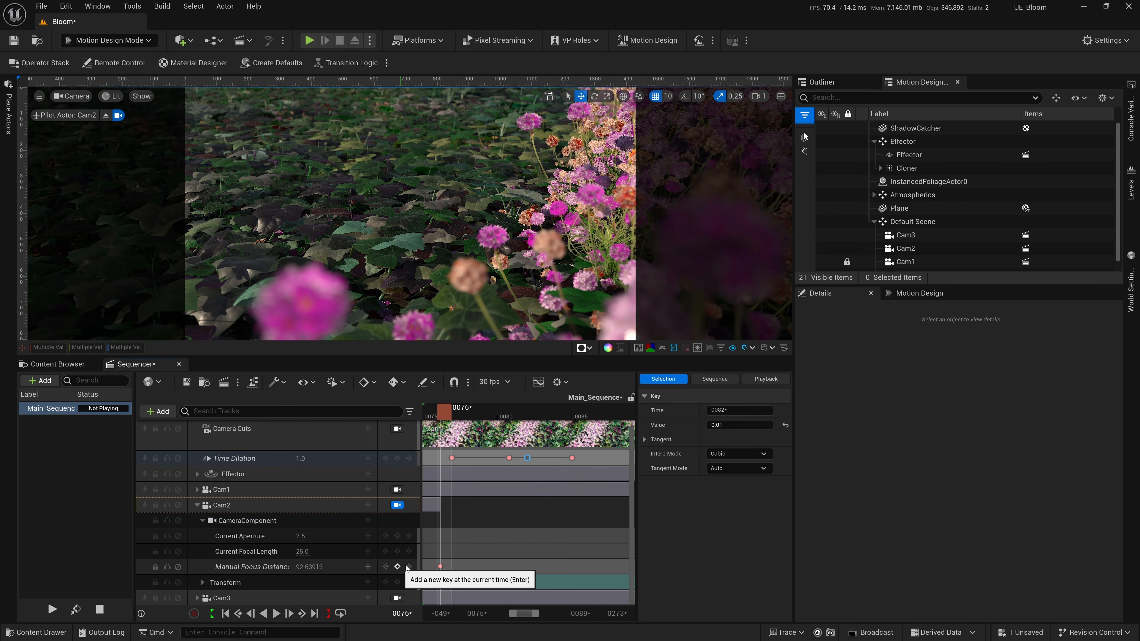
# Add Cam2 Manual Focus Distance keys that hold the focus near frame 79 and set it to about 24.1 near frame 80.
pyautogui.moveTo(449, 426); pyautogui.dragTo(501, 424)
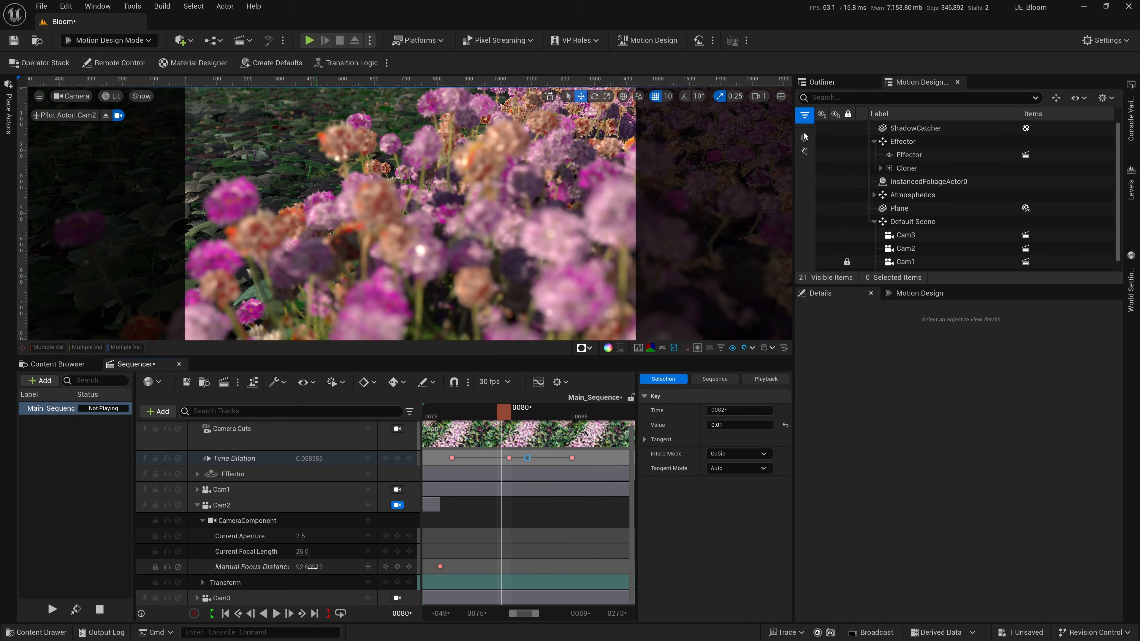
pyautogui.click(498, 419)
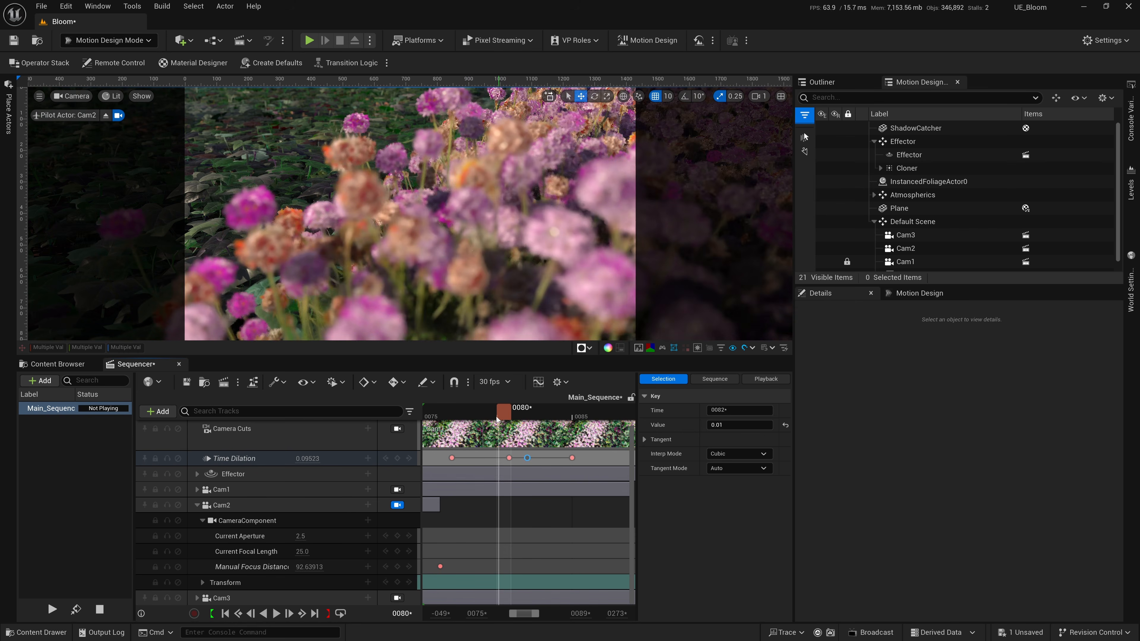
pyautogui.moveTo(497, 417); pyautogui.dragTo(487, 418)
pyautogui.click(412, 568)
pyautogui.click(412, 570)
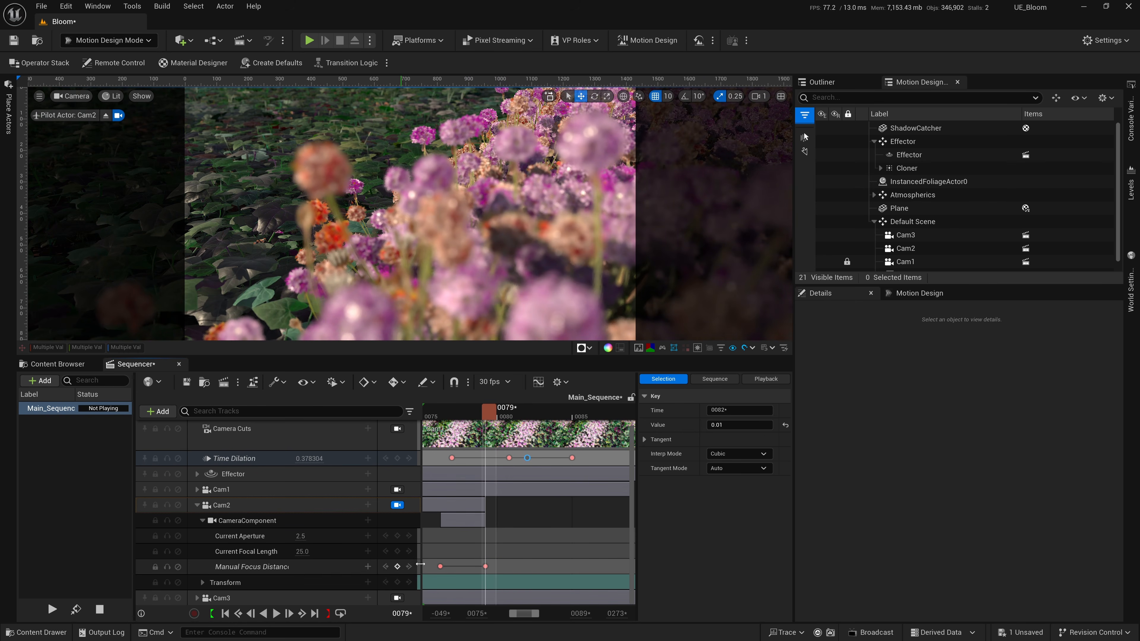
pyautogui.moveTo(490, 419); pyautogui.dragTo(506, 418)
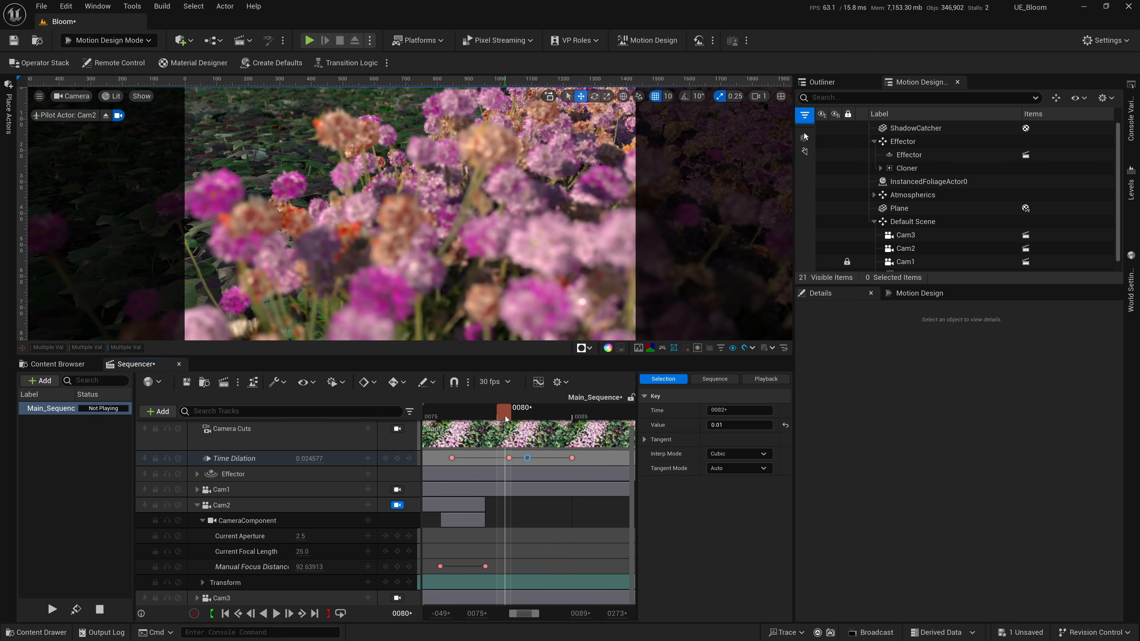
pyautogui.moveTo(303, 569); pyautogui.dragTo(281, 569)
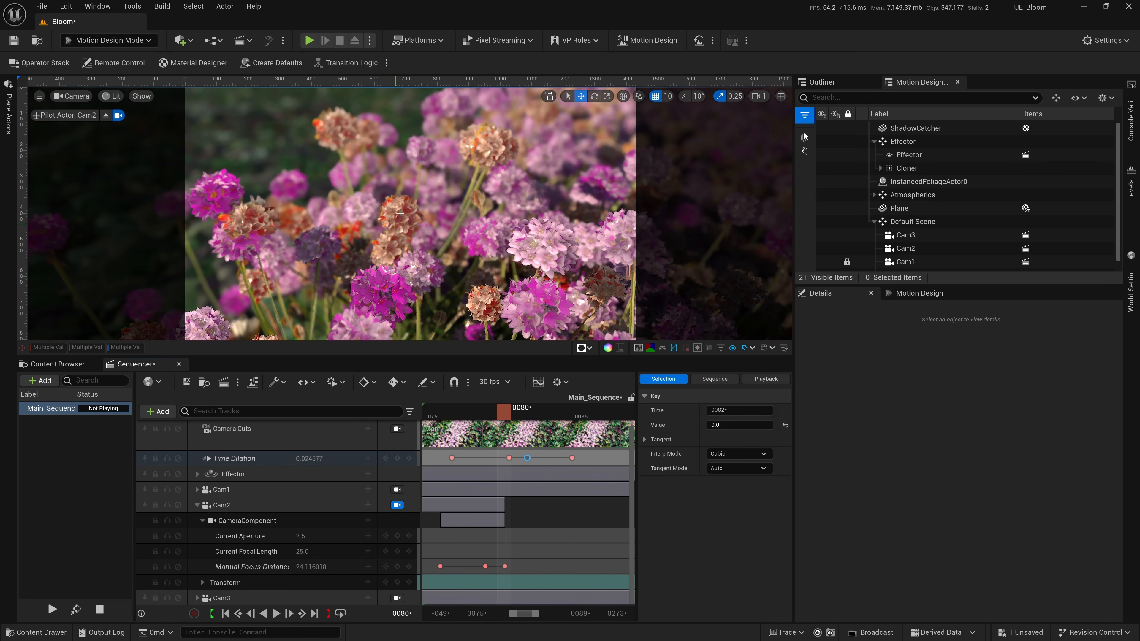
# Key Cam2's Manual Focus Distance at about 38 near frame 81, 32 near frame 83 and 44 near frame 86, and play the shot.
pyautogui.moveTo(509, 415); pyautogui.dragTo(522, 415)
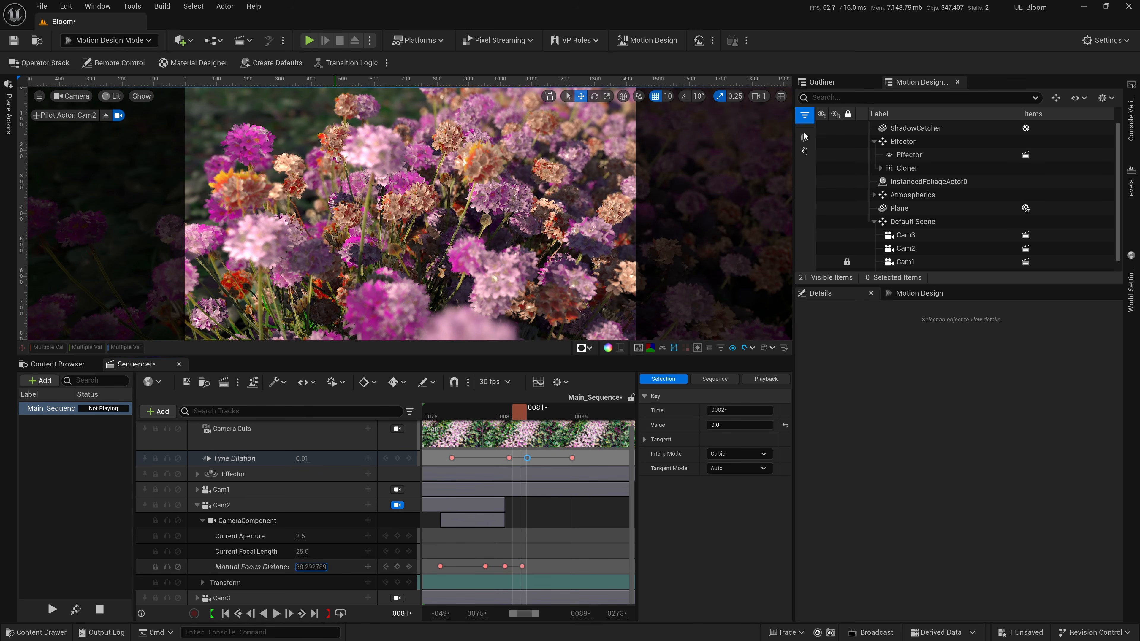
pyautogui.moveTo(523, 415); pyautogui.dragTo(549, 415)
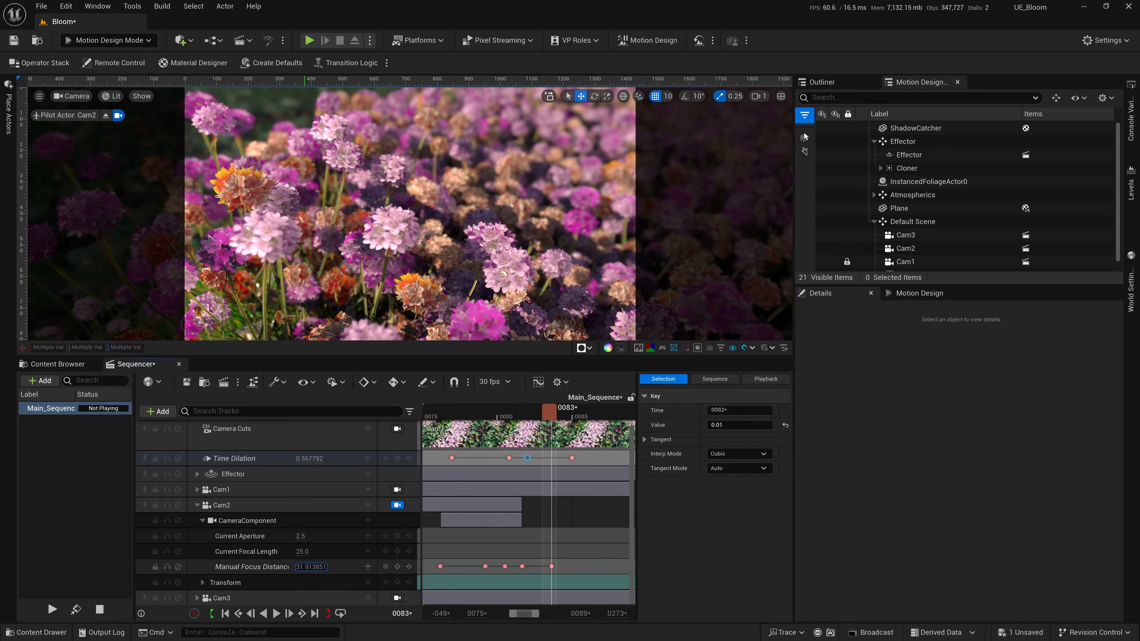
pyautogui.moveTo(549, 411); pyautogui.dragTo(597, 418)
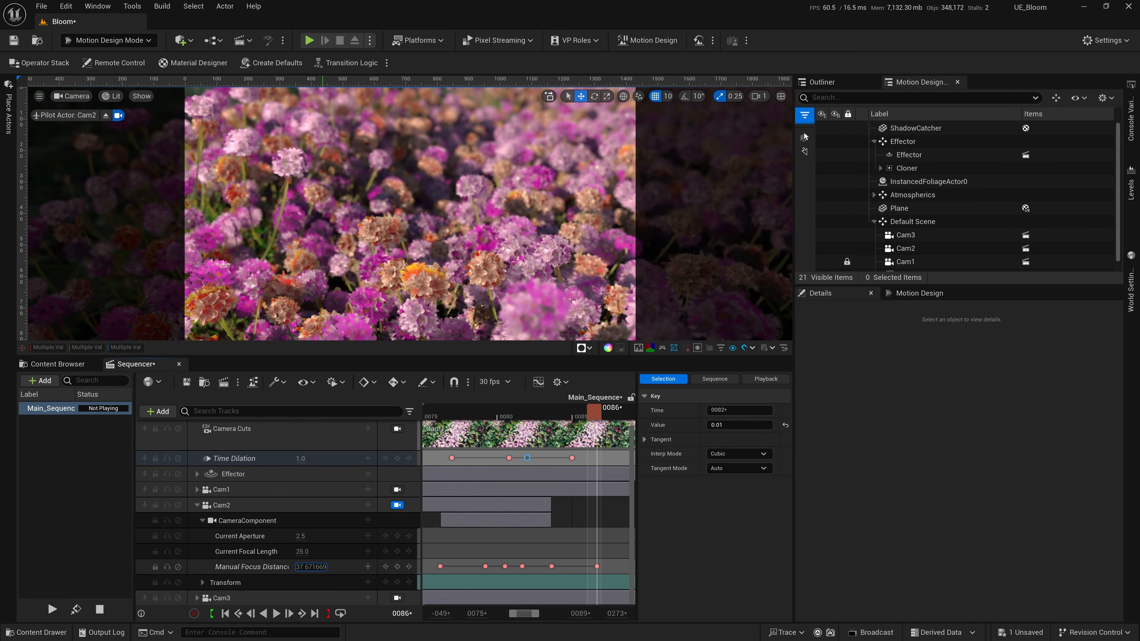
pyautogui.moveTo(311, 567); pyautogui.dragTo(327, 567)
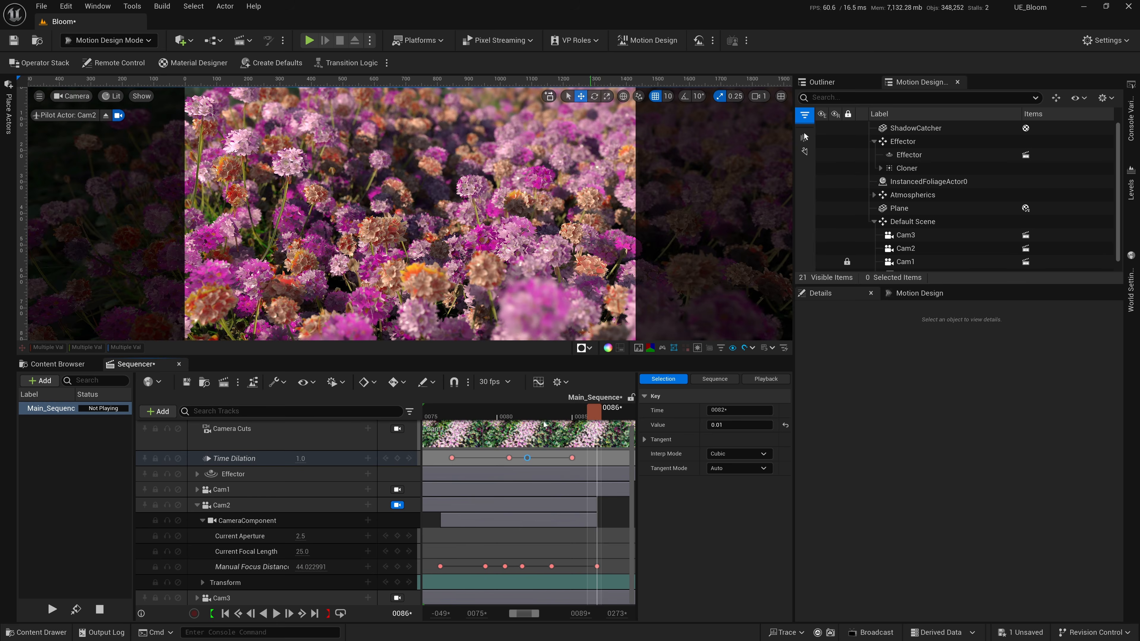
pyautogui.press('space')
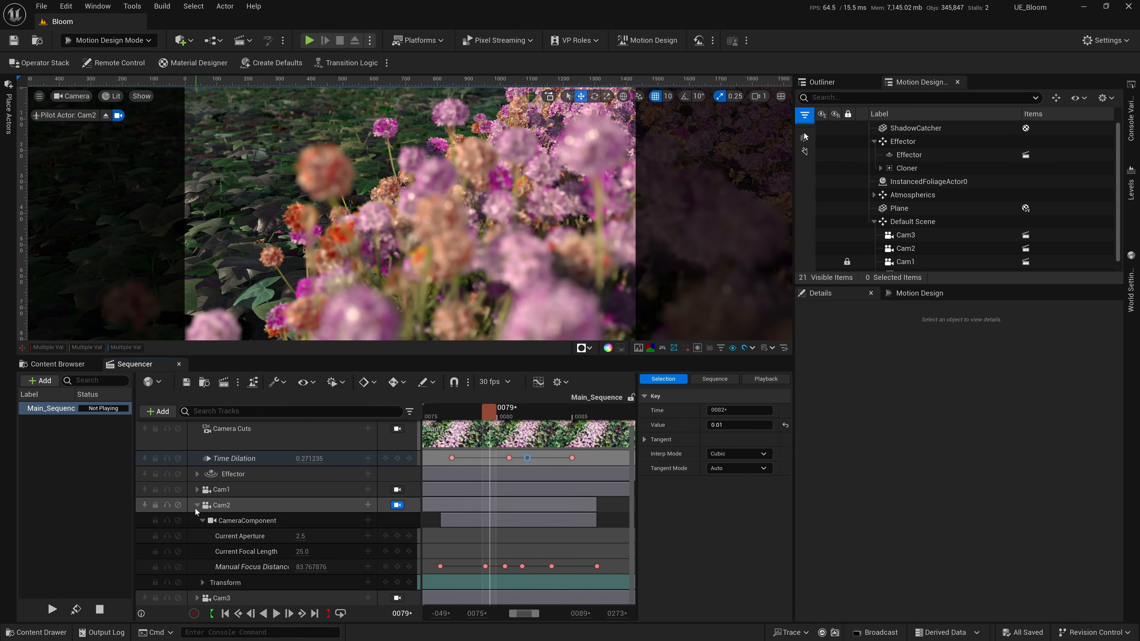
# Collapse the Cam2 track and load the JPG_AA_1_12_GO configuration for the Bloom job in the Movie Render Queue.
pyautogui.click(198, 505)
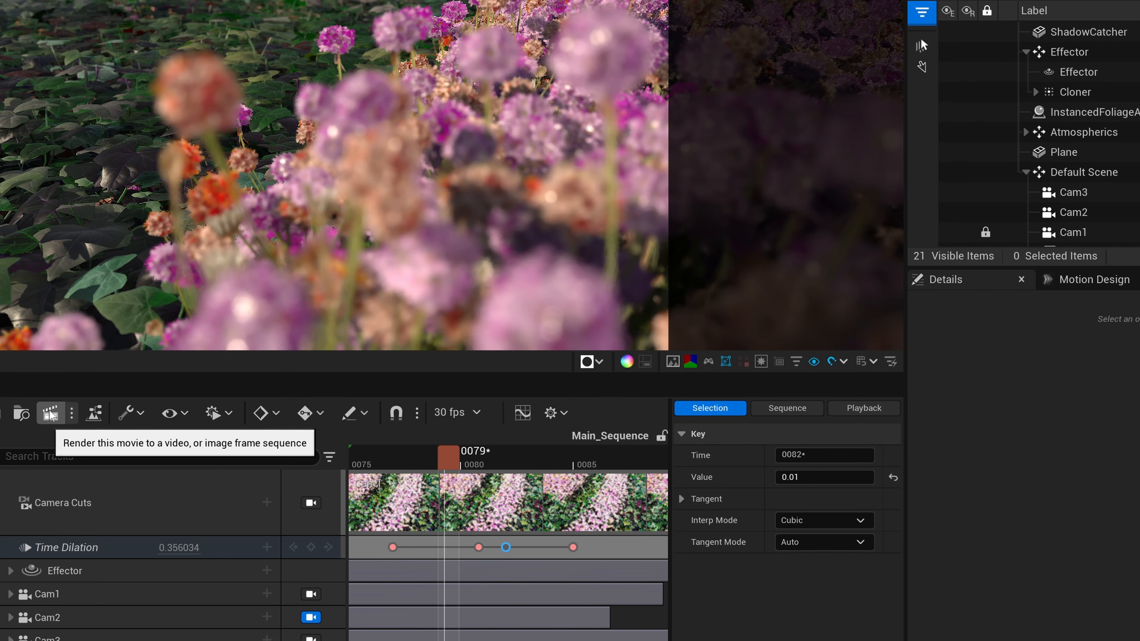
pyautogui.click(51, 415)
pyautogui.moveTo(489, 111); pyautogui.dragTo(513, 159)
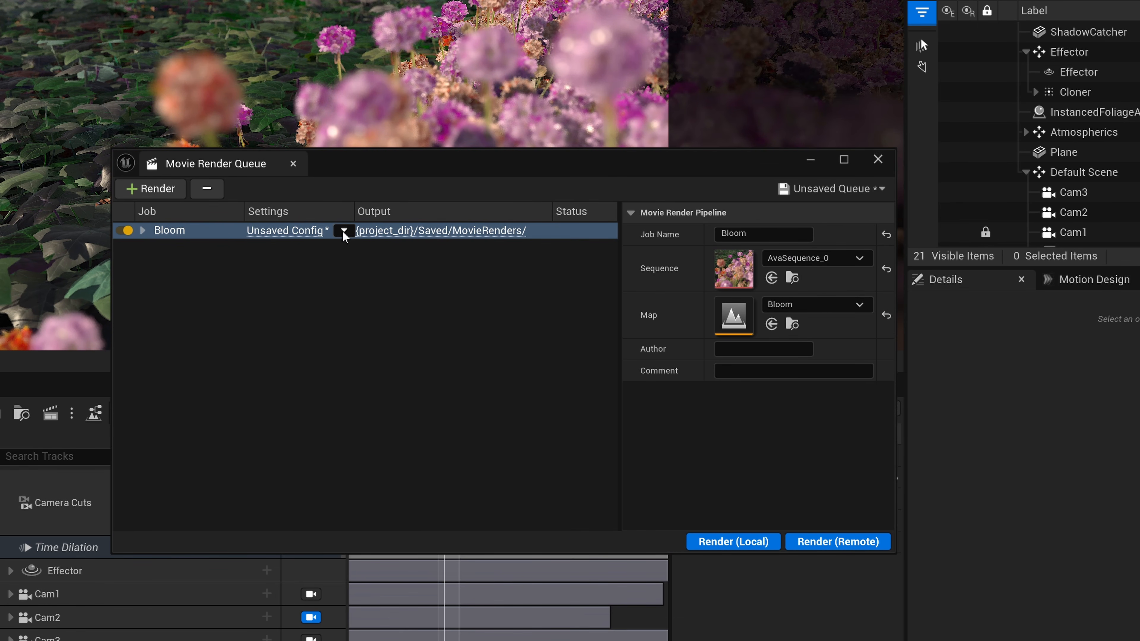
pyautogui.click(344, 232)
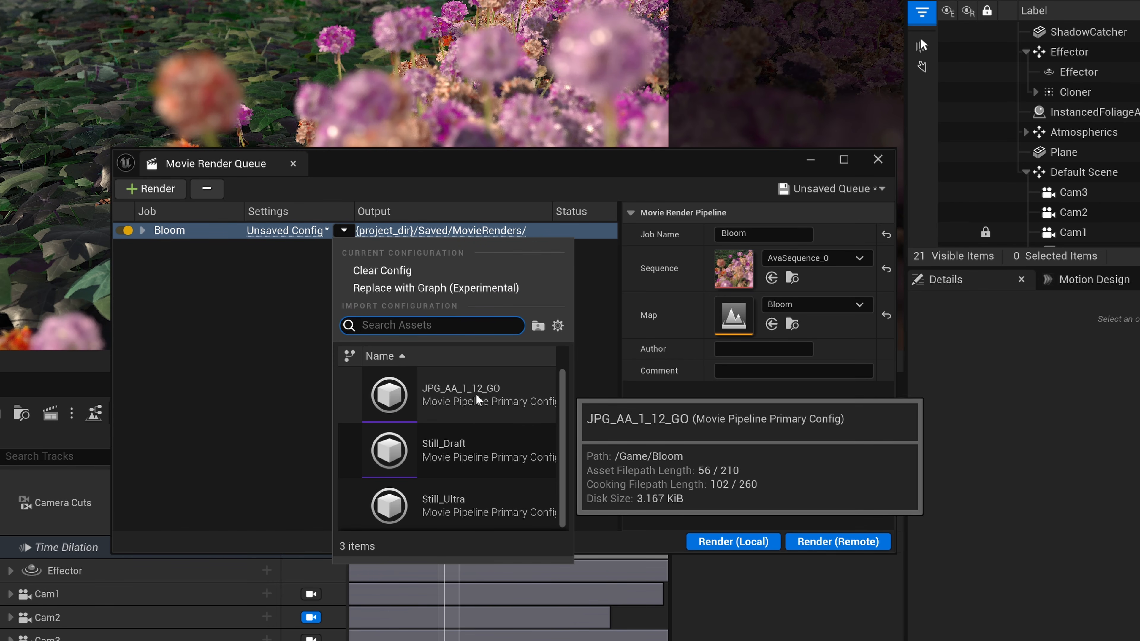
pyautogui.click(454, 398)
# Set both the spatial and temporal sample counts to 5 in the Bloom job's anti-aliasing settings.
pyautogui.click(293, 232)
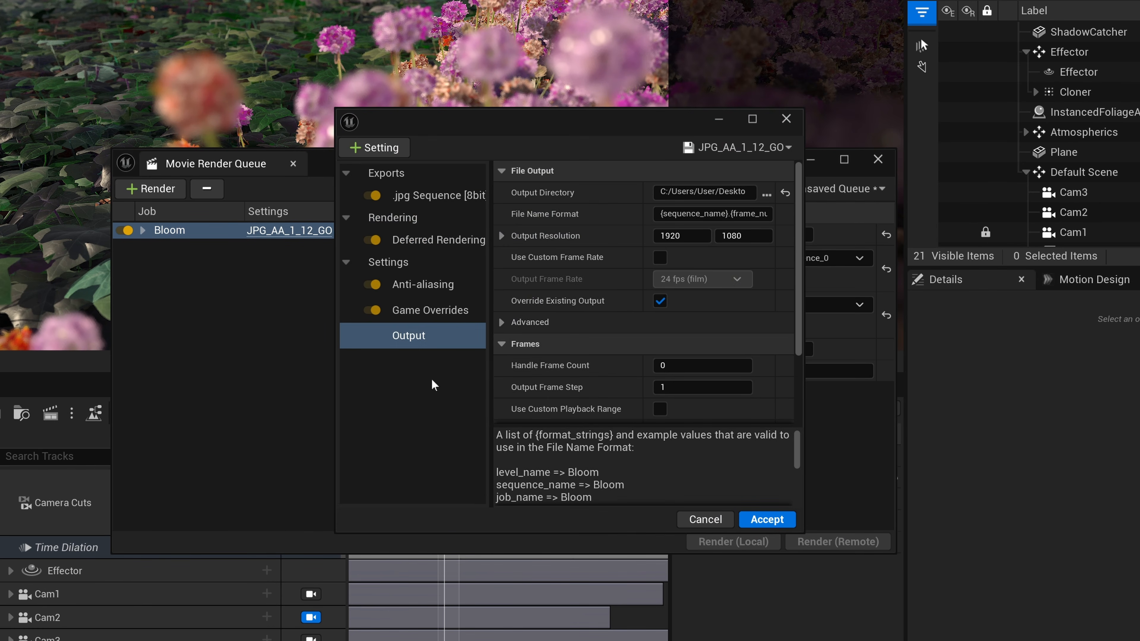
pyautogui.moveTo(511, 127); pyautogui.dragTo(440, 143)
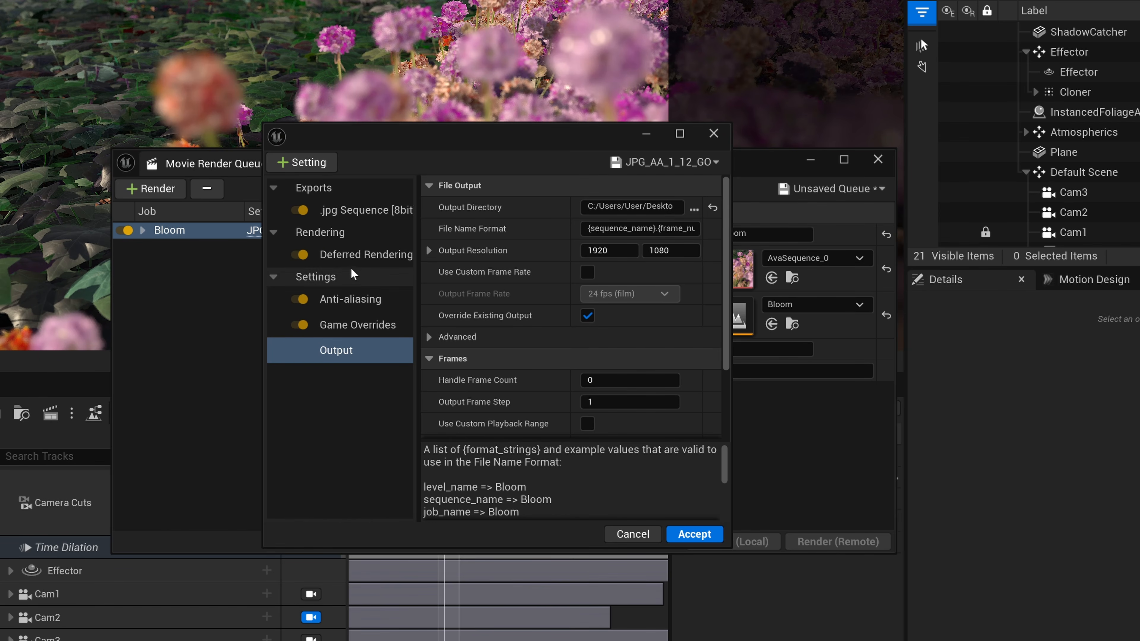
pyautogui.click(350, 299)
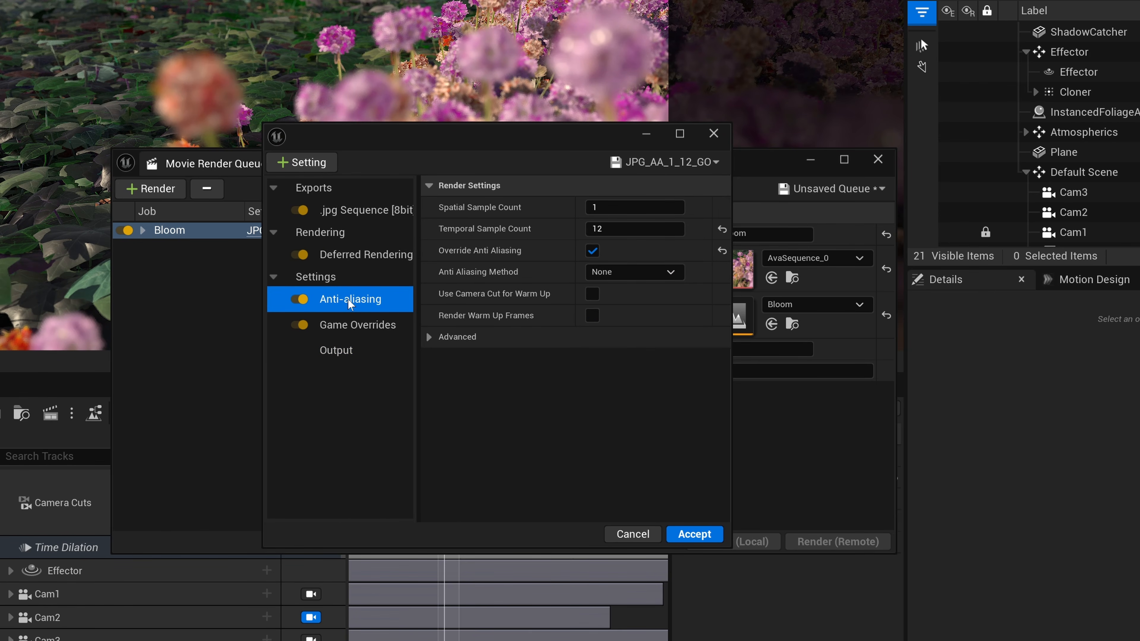
pyautogui.click(635, 207)
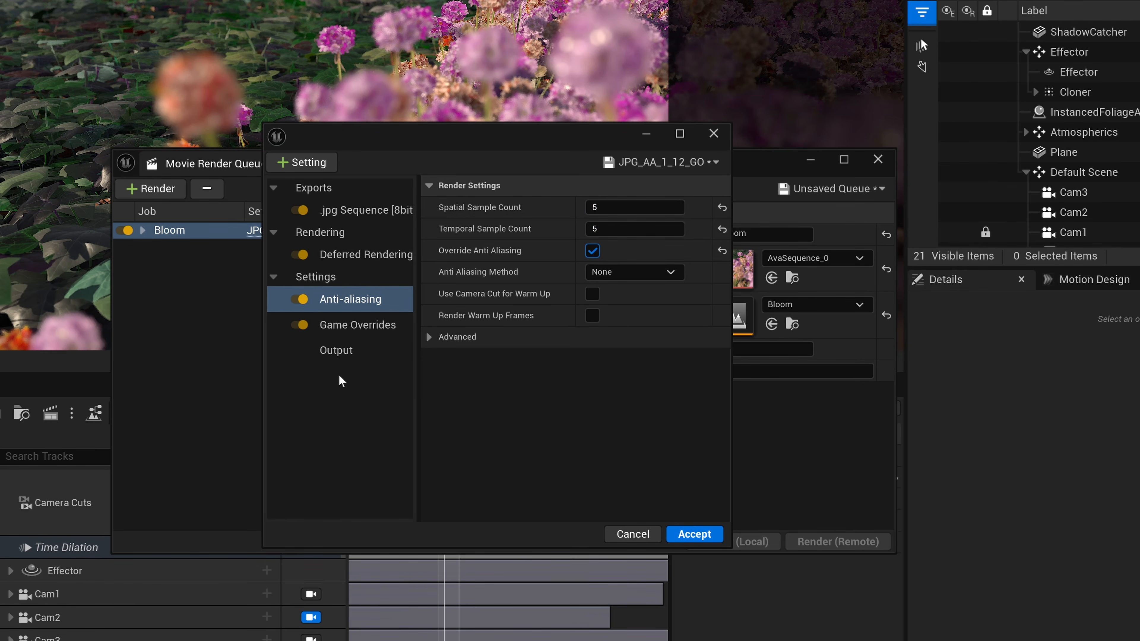
# Set the render's output directory to the Cam2 folder inside BLOOM_RENDERD.
pyautogui.click(357, 325)
pyautogui.click(402, 347)
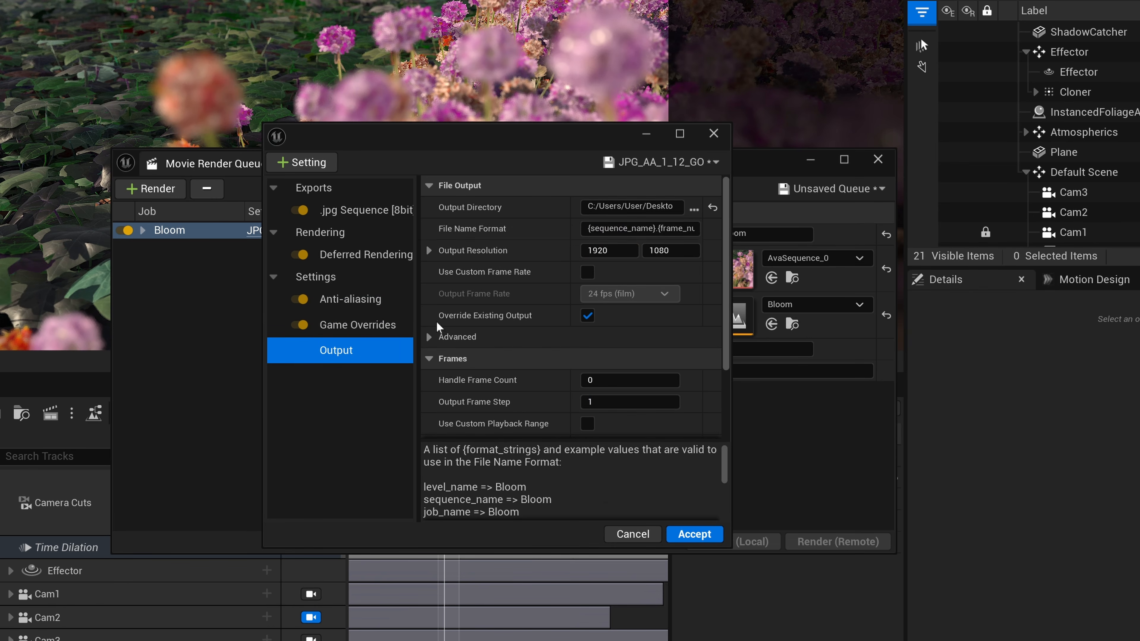
pyautogui.click(693, 210)
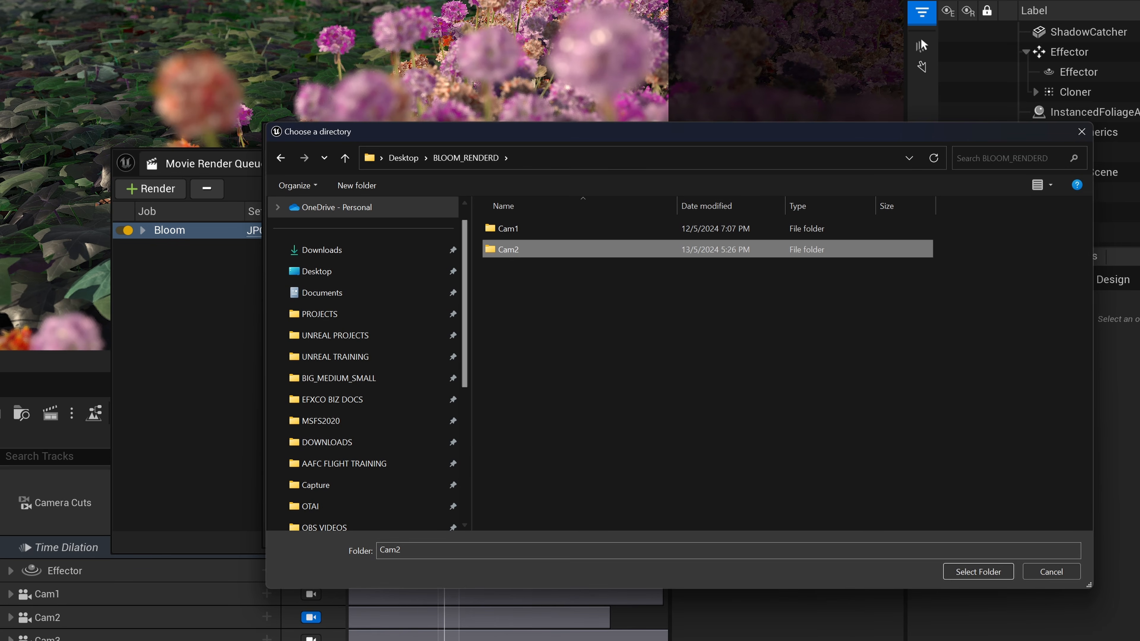
pyautogui.click(979, 572)
# Replace the frame_number token in the file name format with frame_number_rel.
pyautogui.click(740, 228)
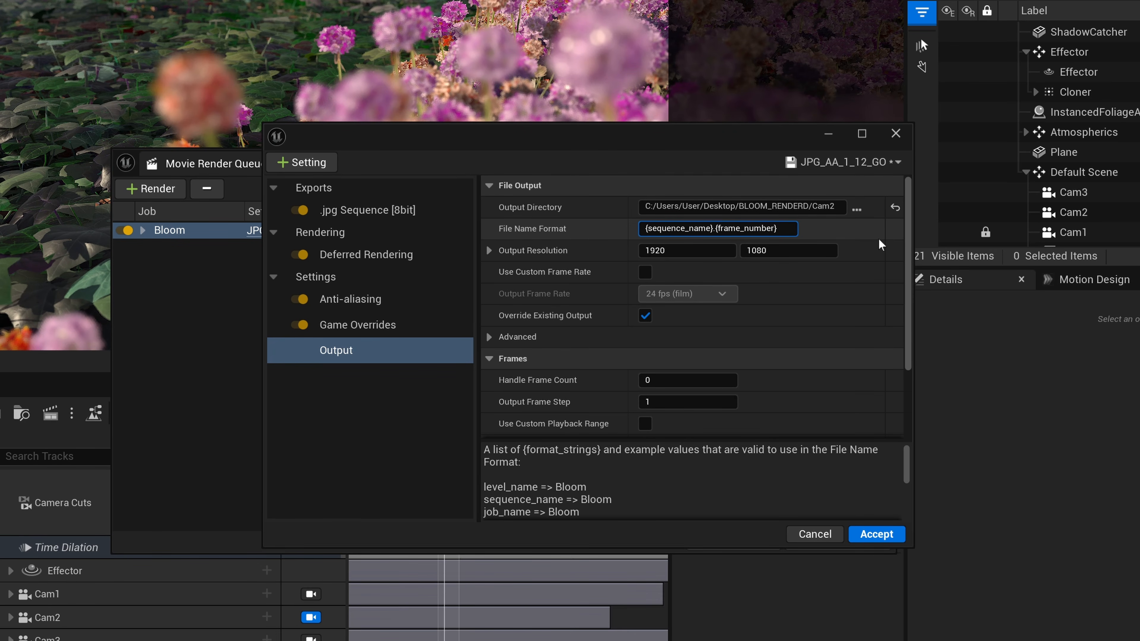
pyautogui.press('BackSpace')
pyautogui.press('BackSpace')
pyautogui.press('BackSpace')
pyautogui.press('BackSpace')
pyautogui.press('BackSpace')
pyautogui.press('BackSpace')
pyautogui.press('BackSpace')
pyautogui.press('BackSpace')
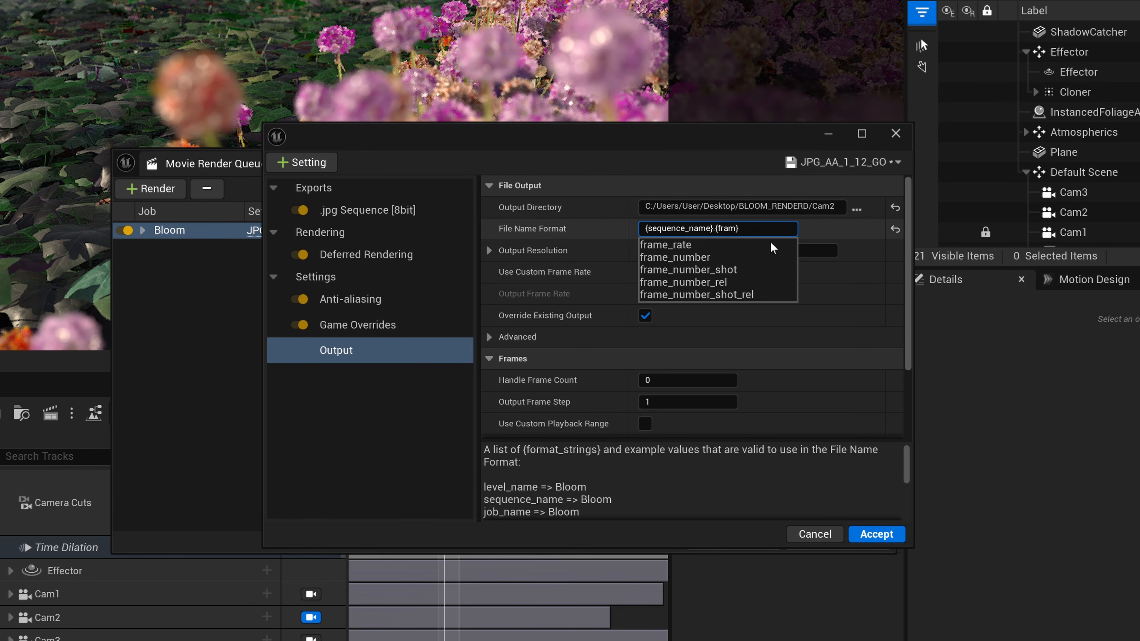
pyautogui.click(697, 282)
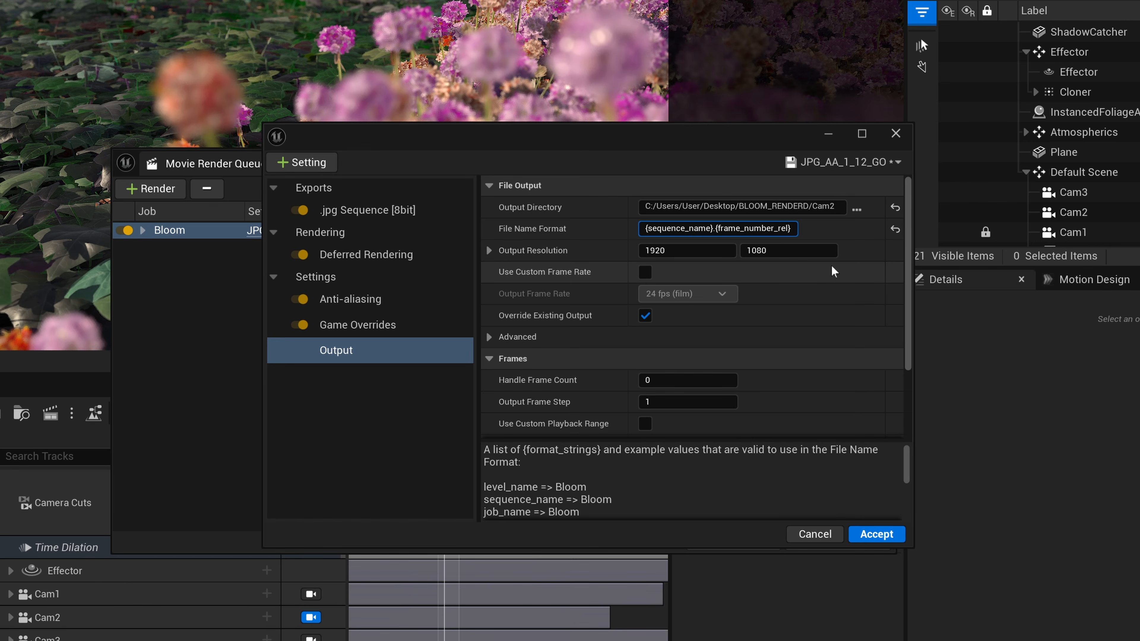
# Accept the Bloom job's render settings, close the queue, and assign Cam2 to the Camera Cuts section of Main_Sequence.
pyautogui.click(877, 534)
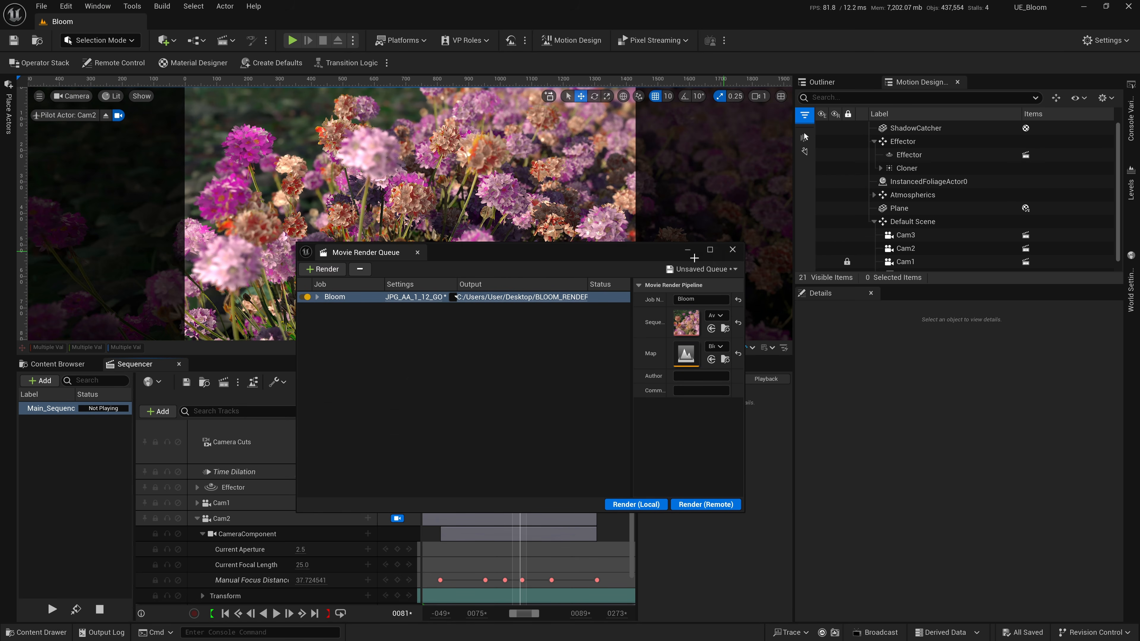
pyautogui.click(732, 250)
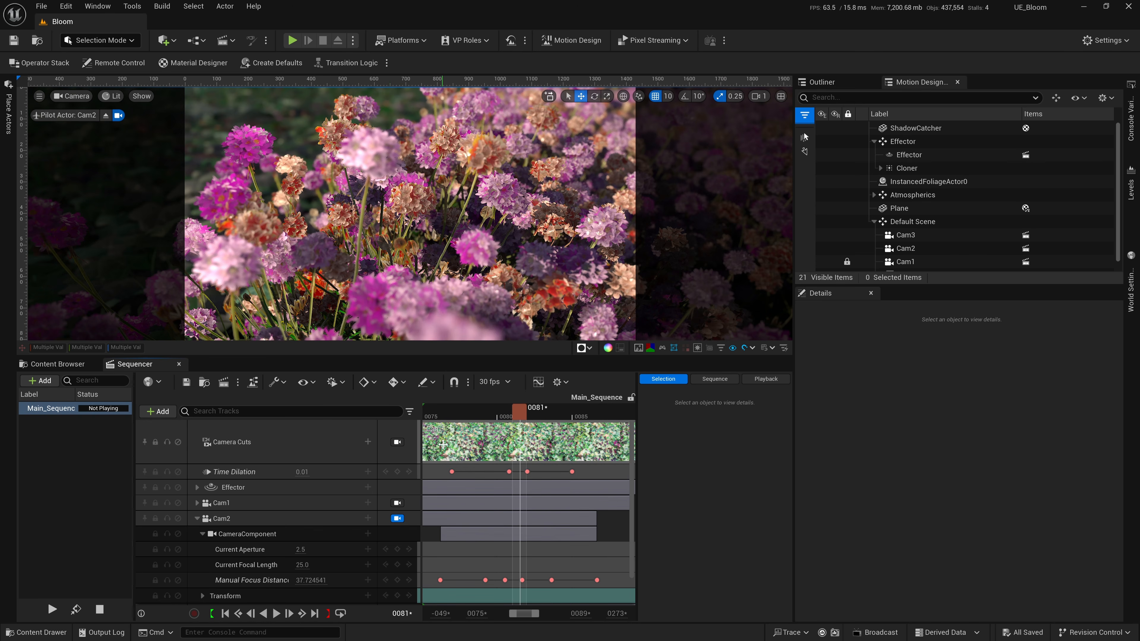
pyautogui.click(397, 441)
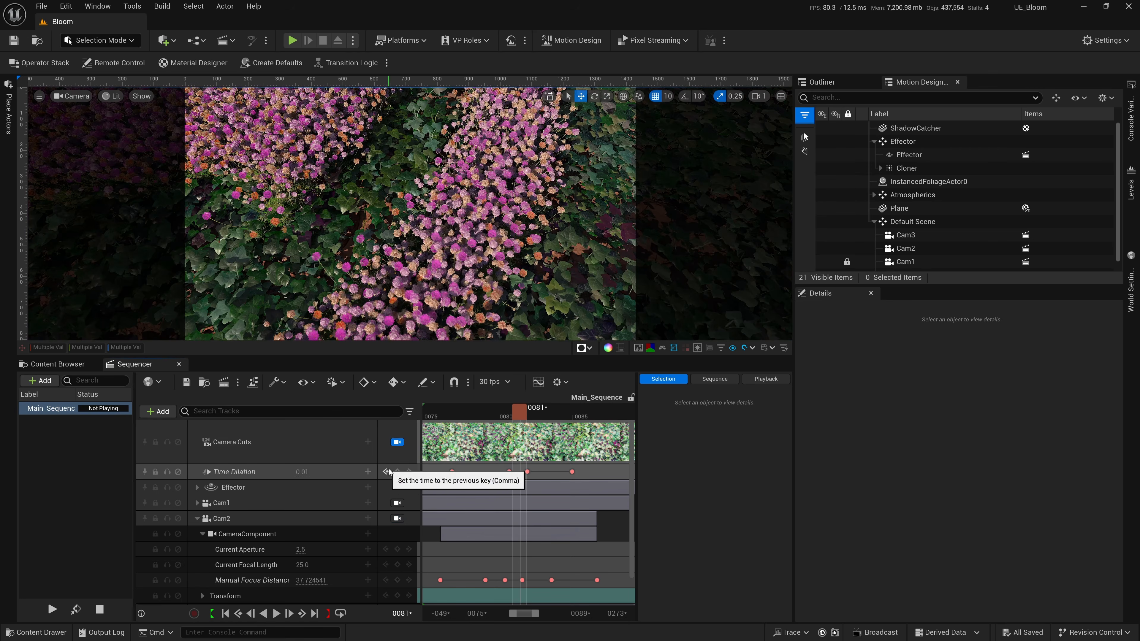
pyautogui.rightClick(442, 437)
pyautogui.click(475, 414)
pyautogui.moveTo(519, 415)
pyautogui.mouseDown()
pyautogui.moveTo(457, 415)
pyautogui.moveTo(531, 420)
pyautogui.moveTo(523, 418)
pyautogui.mouseUp()
# Reopen the Movie Render Queue and render the Bloom job locally.
pyautogui.click(224, 381)
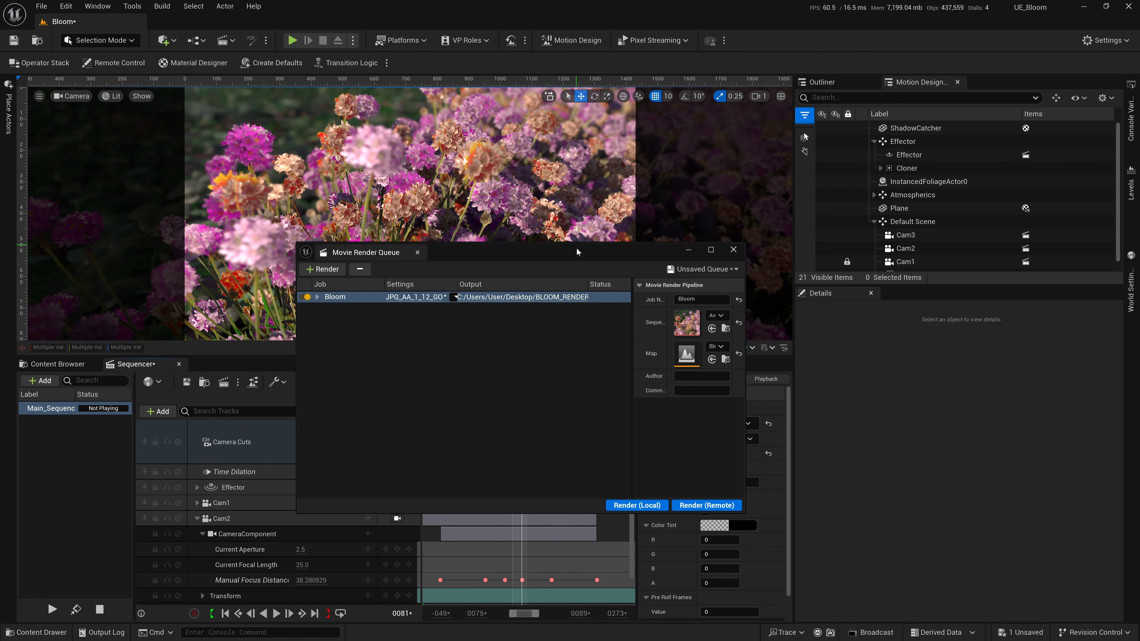
pyautogui.moveTo(577, 252); pyautogui.dragTo(583, 239)
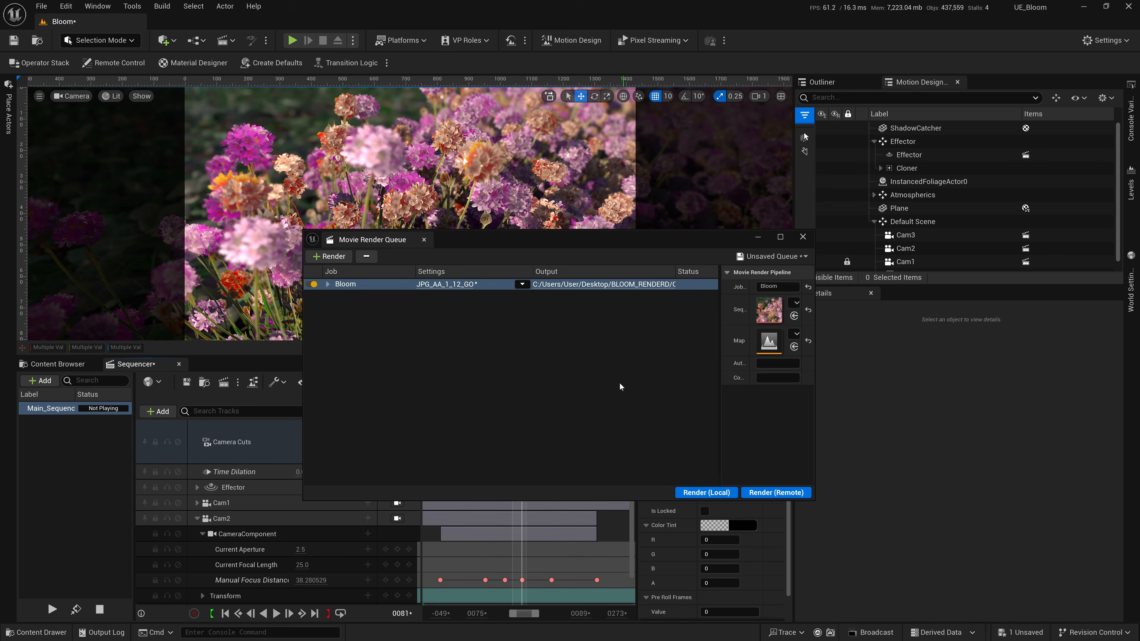
pyautogui.click(707, 493)
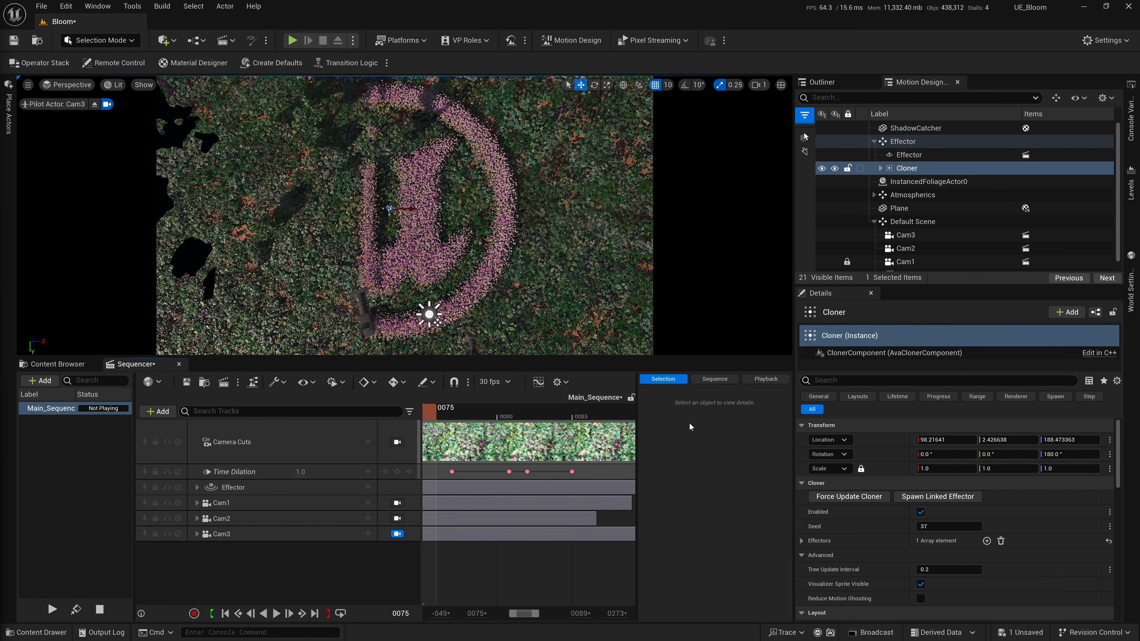
# Set the Z rotation of the Effector's rotation keyframes to -60° and scrub the sequence to check the bloom.
pyautogui.moveTo(432, 416); pyautogui.dragTo(490, 410)
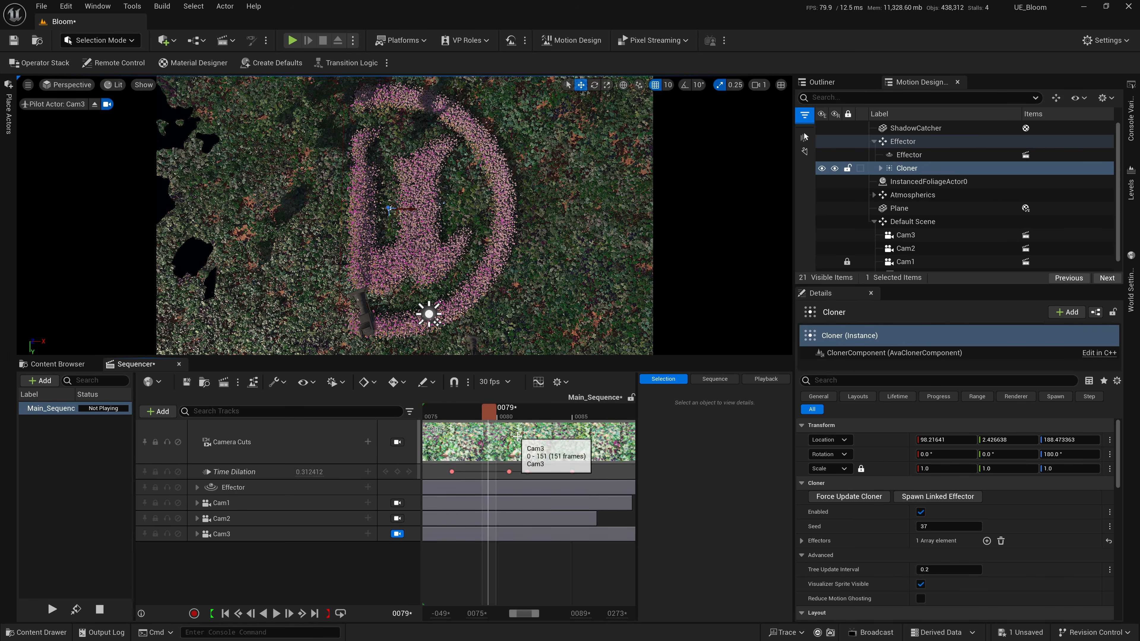
pyautogui.keyDown('ctrl'); pyautogui.scroll(-4, 521, 447); pyautogui.keyUp('ctrl')
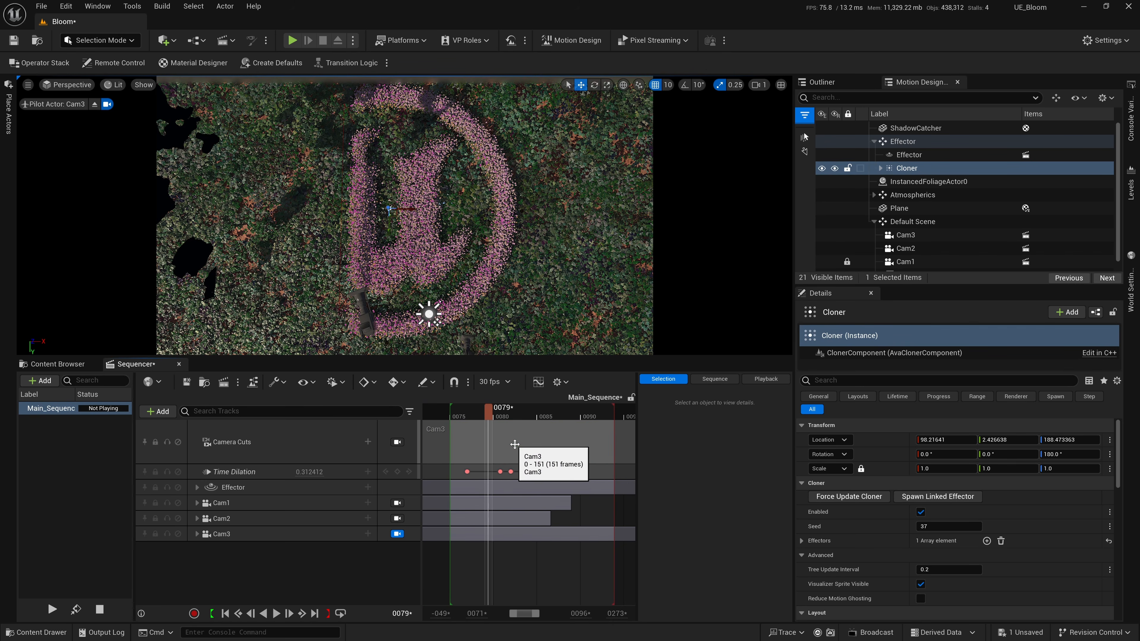
pyautogui.keyDown('ctrl'); pyautogui.scroll(-3, 516, 443); pyautogui.keyUp('ctrl')
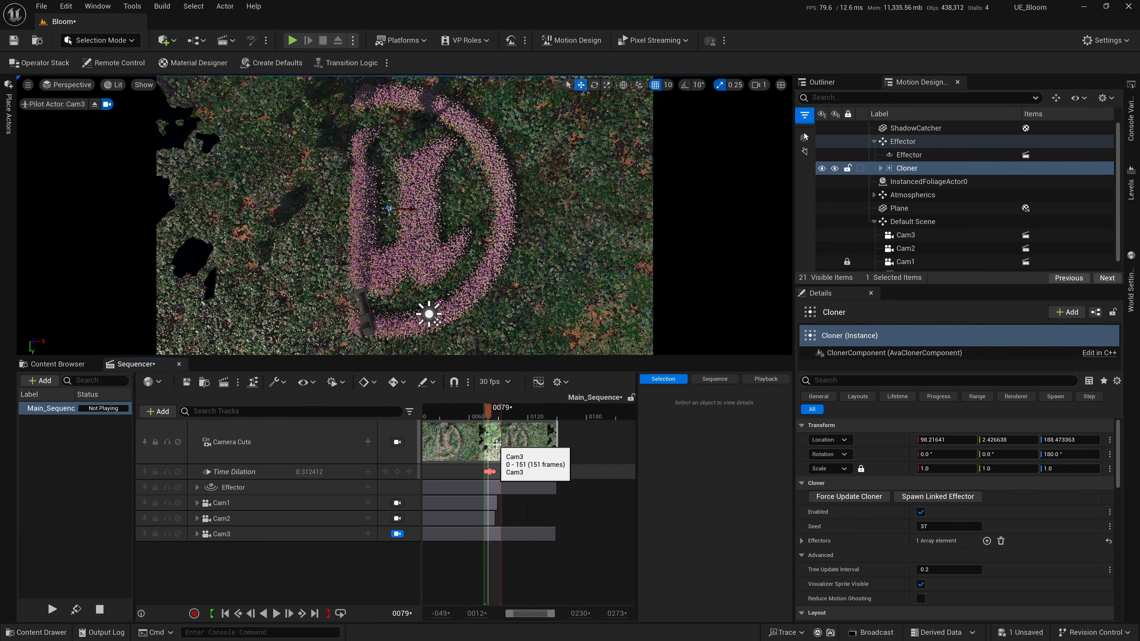
pyautogui.hscroll(-3, 497, 444)
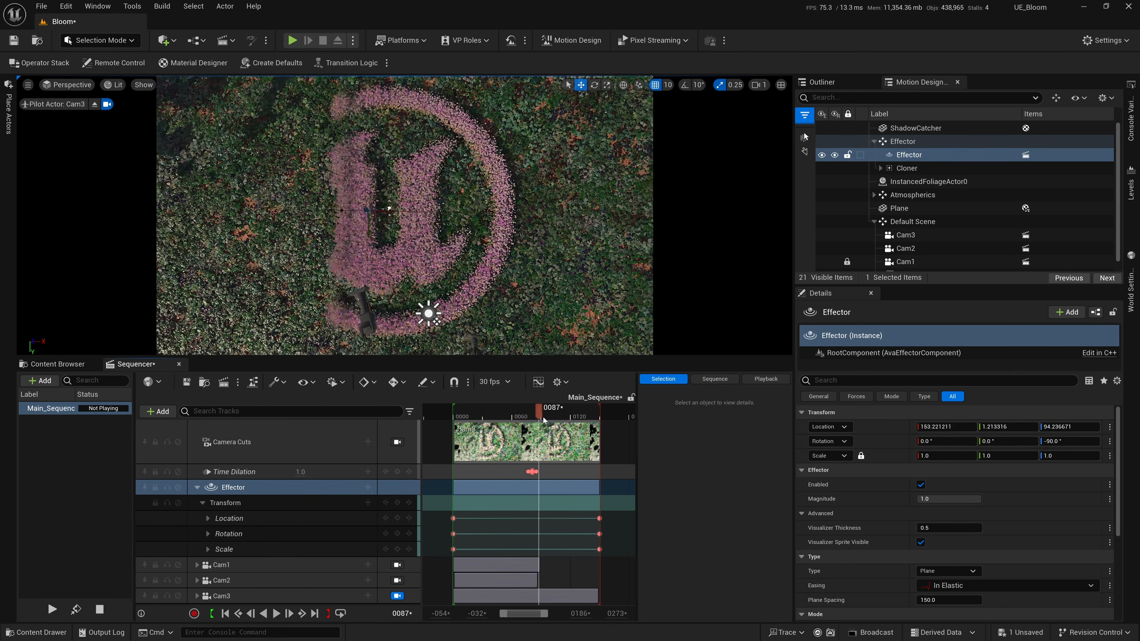
pyautogui.moveTo(437, 418)
pyautogui.mouseDown()
pyautogui.moveTo(594, 428)
pyautogui.moveTo(436, 425)
pyautogui.mouseUp()
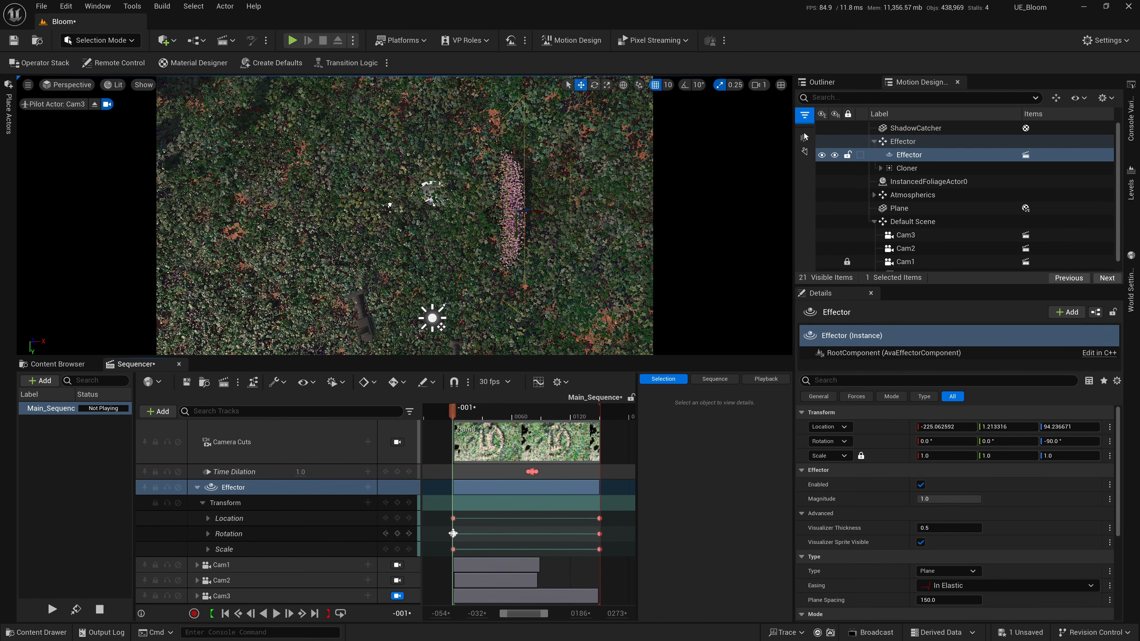
pyautogui.click(453, 533)
pyautogui.click(1066, 441)
pyautogui.press('Return')
pyautogui.moveTo(461, 433); pyautogui.dragTo(555, 440)
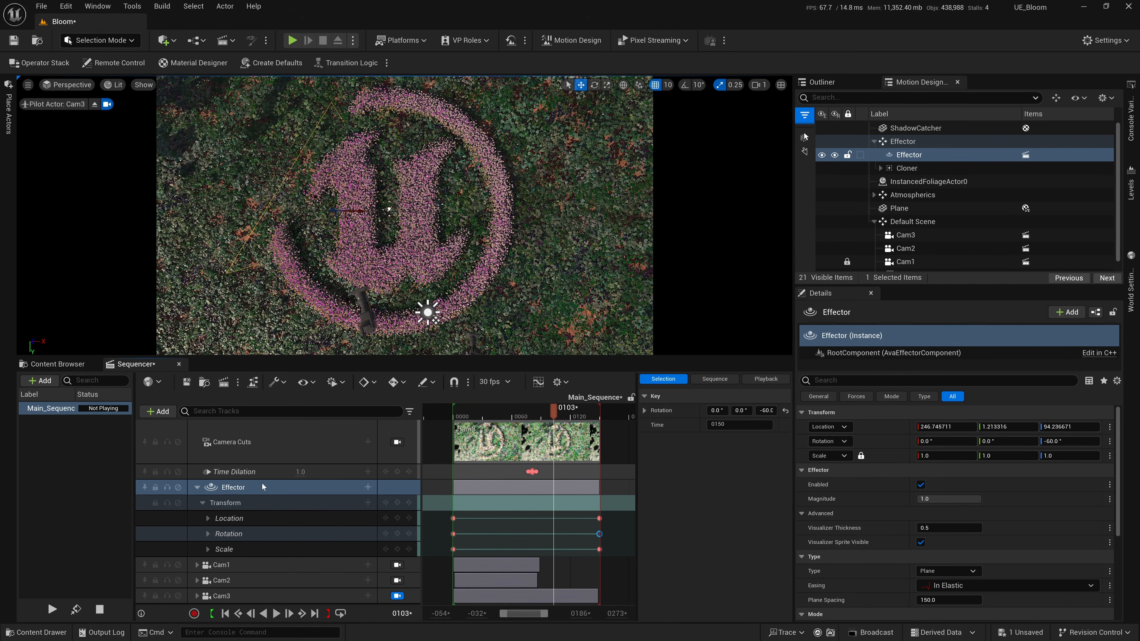
# Deactivate the Time Dilation track, scrub Cam3's shot through to frame 150, and save the sequence.
pyautogui.keyDown('shift'); pyautogui.click(250, 477); pyautogui.keyUp('shift')
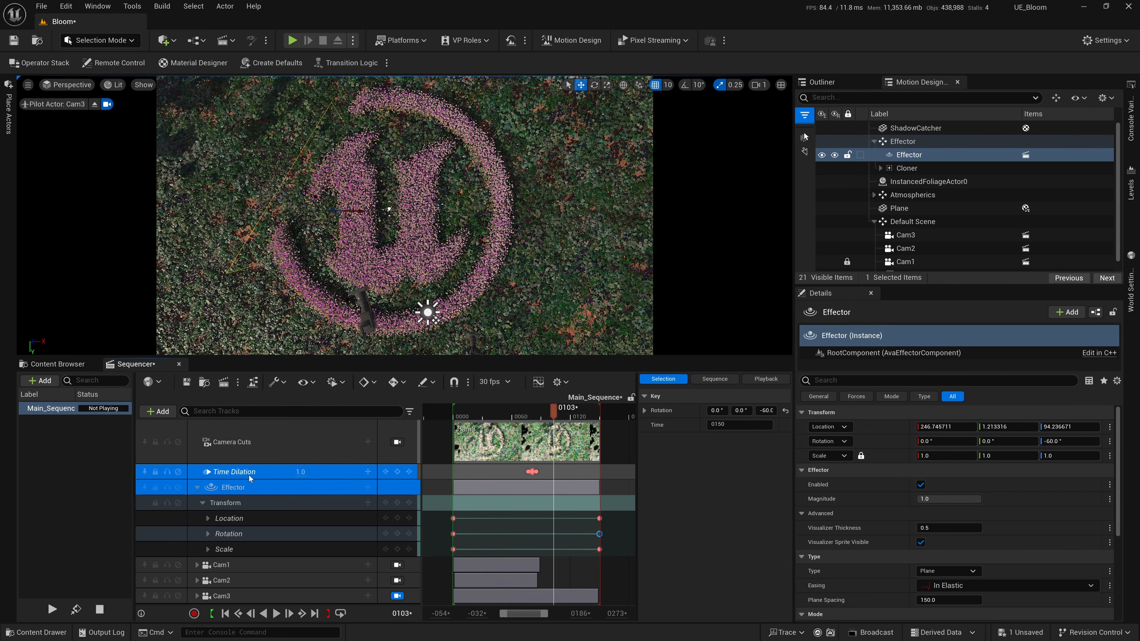
pyautogui.click(178, 472)
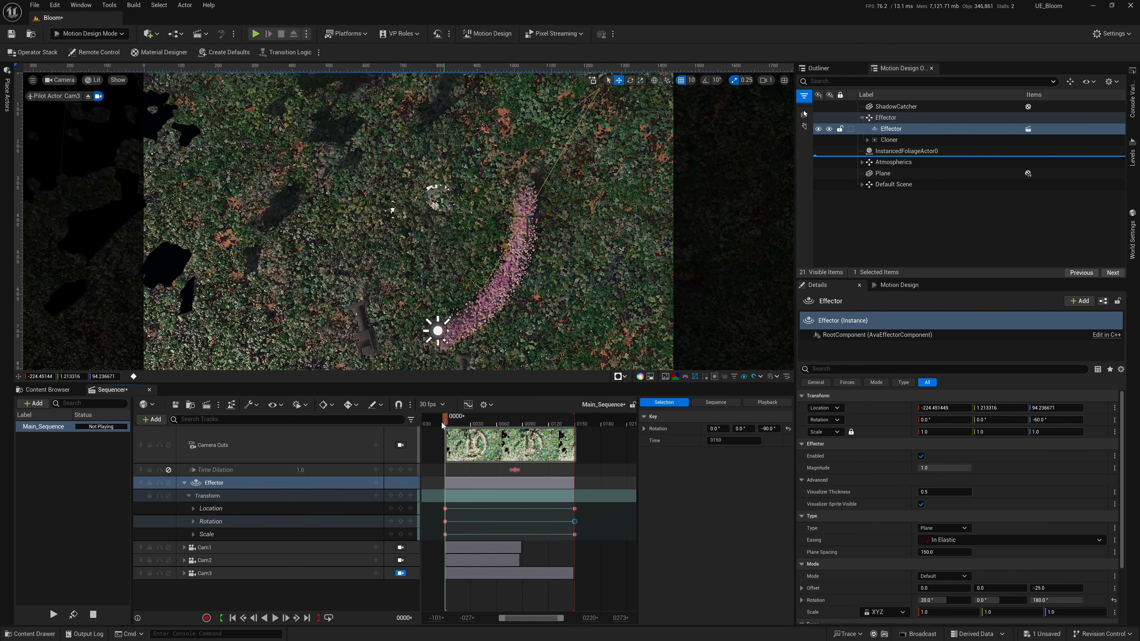
pyautogui.moveTo(442, 422); pyautogui.dragTo(586, 433)
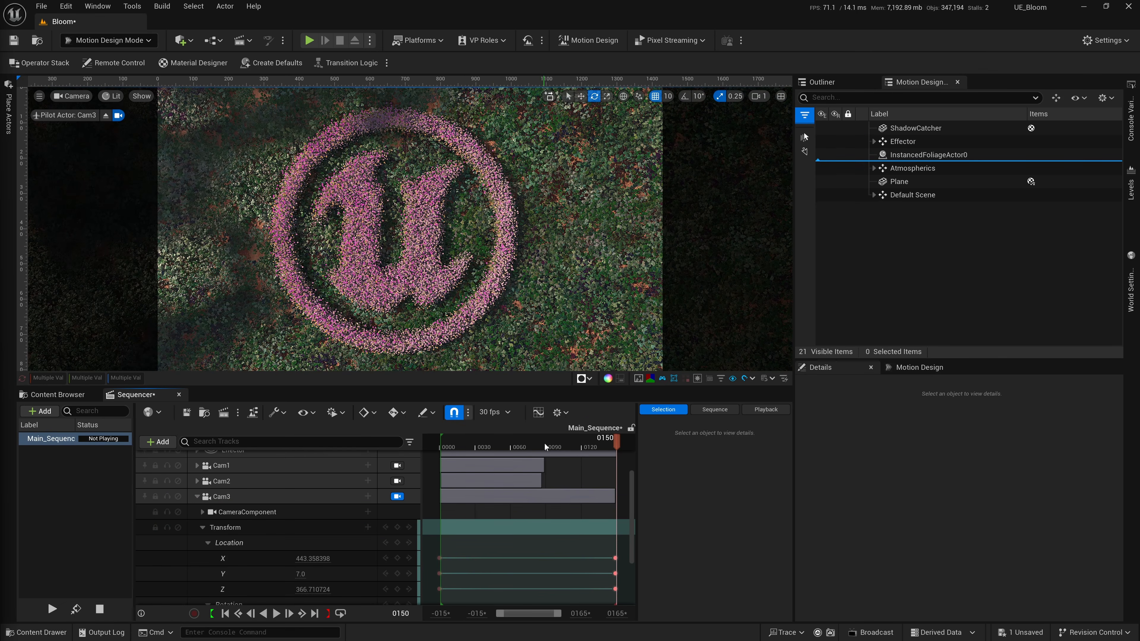
pyautogui.moveTo(544, 443); pyautogui.dragTo(617, 444)
pyautogui.click(916, 128)
pyautogui.click(187, 413)
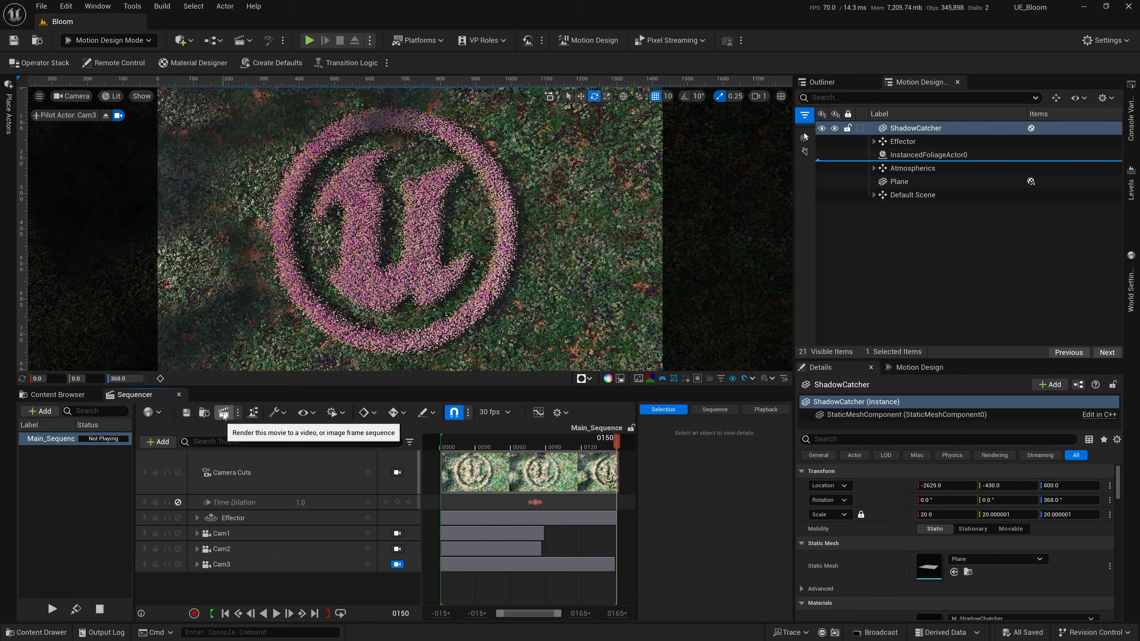
# Review the Bloom job's JPG export, deferred rendering, anti-aliasing and game override settings in the JPG_AA_1_12_GO configuration.
pyautogui.click(204, 412)
pyautogui.click(293, 263)
pyautogui.moveTo(607, 119); pyautogui.dragTo(505, 146)
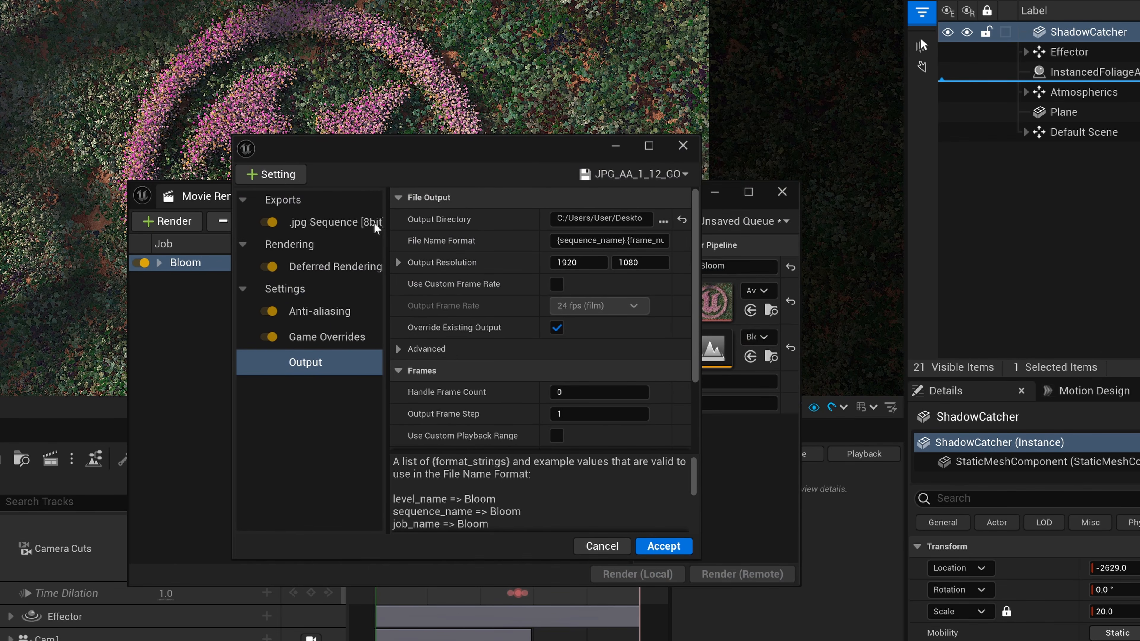
pyautogui.click(372, 223)
pyautogui.click(321, 266)
pyautogui.click(314, 311)
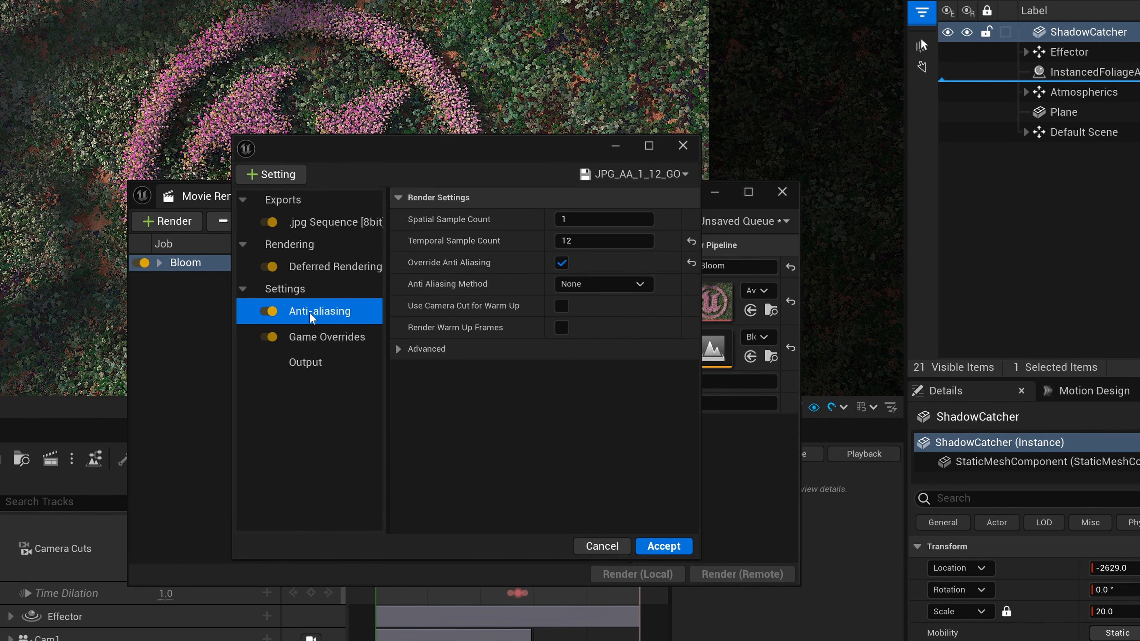
pyautogui.click(314, 336)
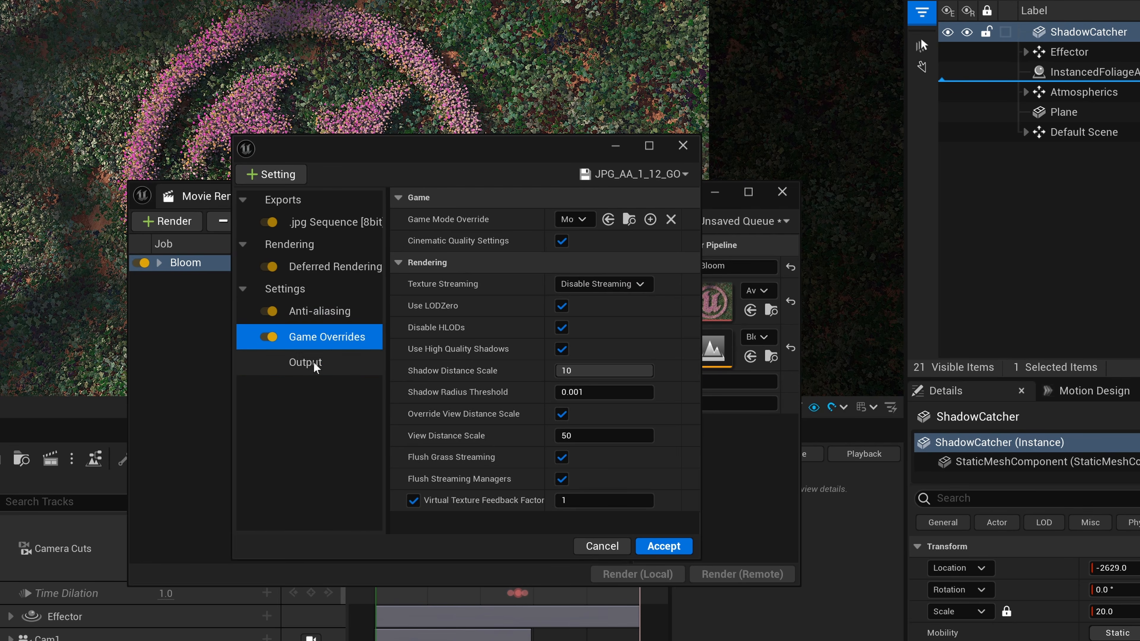
# Set the render's output directory to the Cam3 folder inside BLOOM_RENDERD and accept the settings.
pyautogui.click(305, 362)
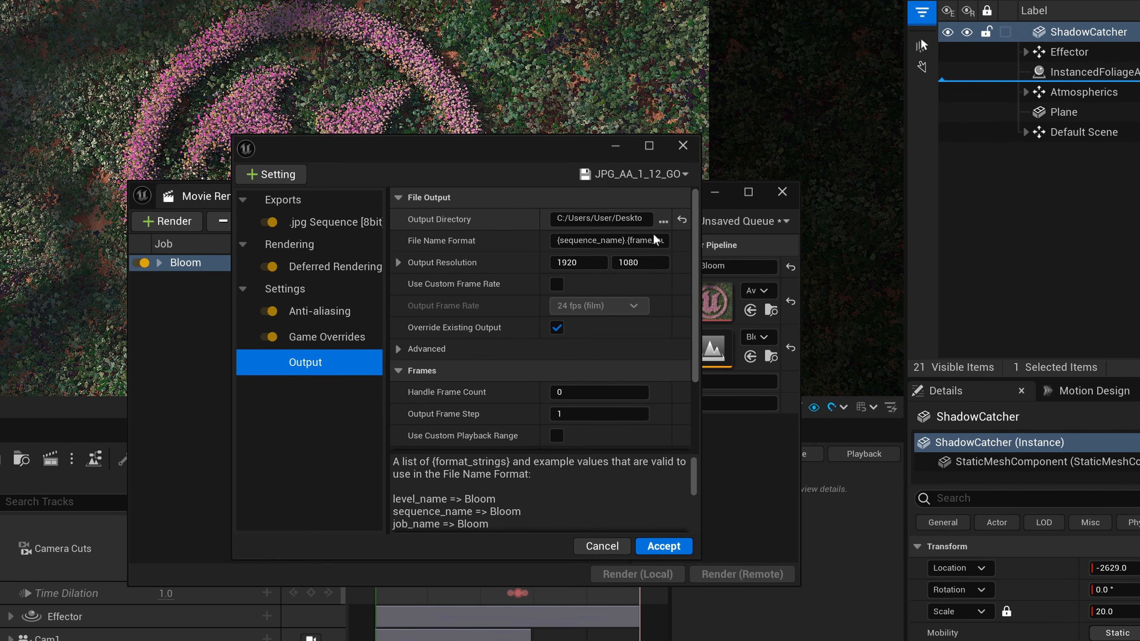
pyautogui.click(662, 223)
pyautogui.click(453, 171)
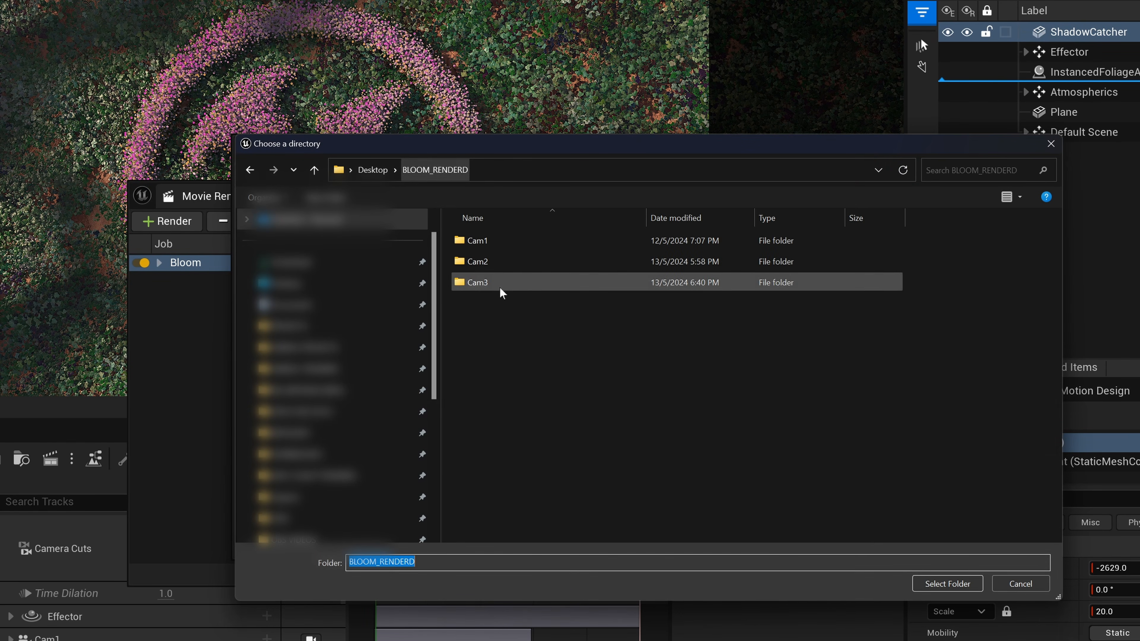
pyautogui.click(497, 283)
pyautogui.click(960, 591)
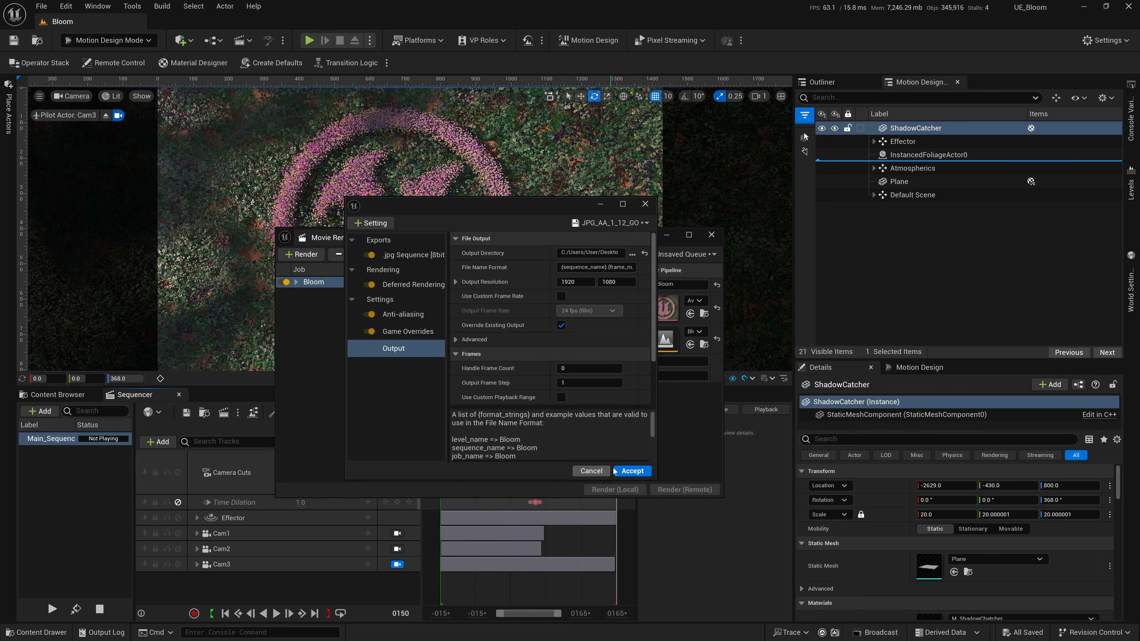
pyautogui.click(616, 471)
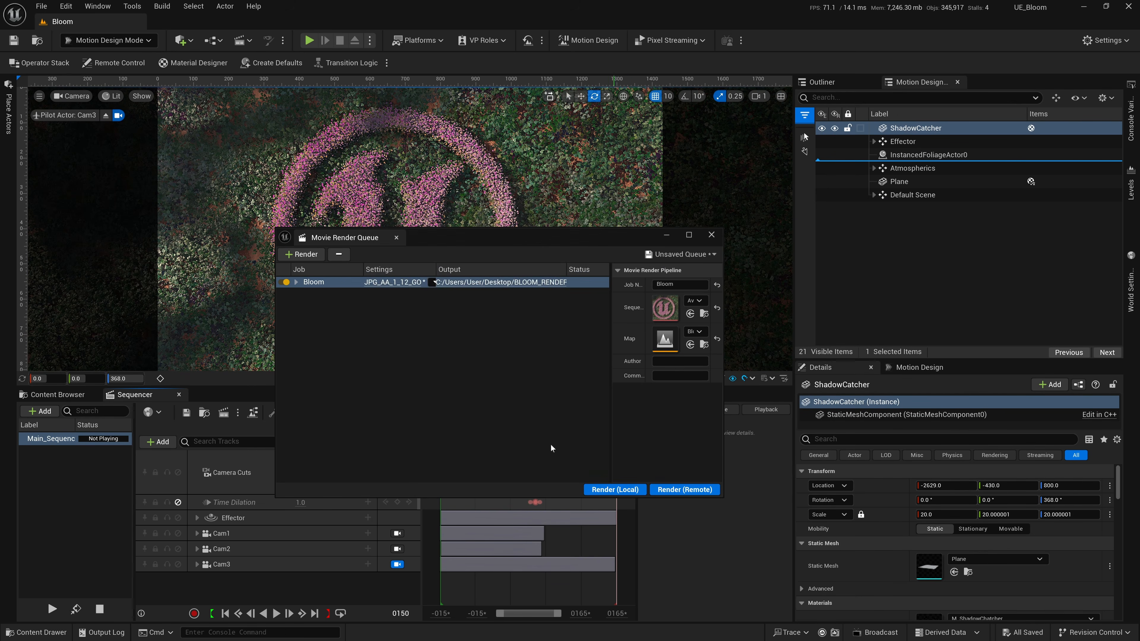
# Close the render queue and check which camera the Camera Cuts section is bound to.
pyautogui.moveTo(687, 244); pyautogui.dragTo(754, 257)
pyautogui.click(777, 246)
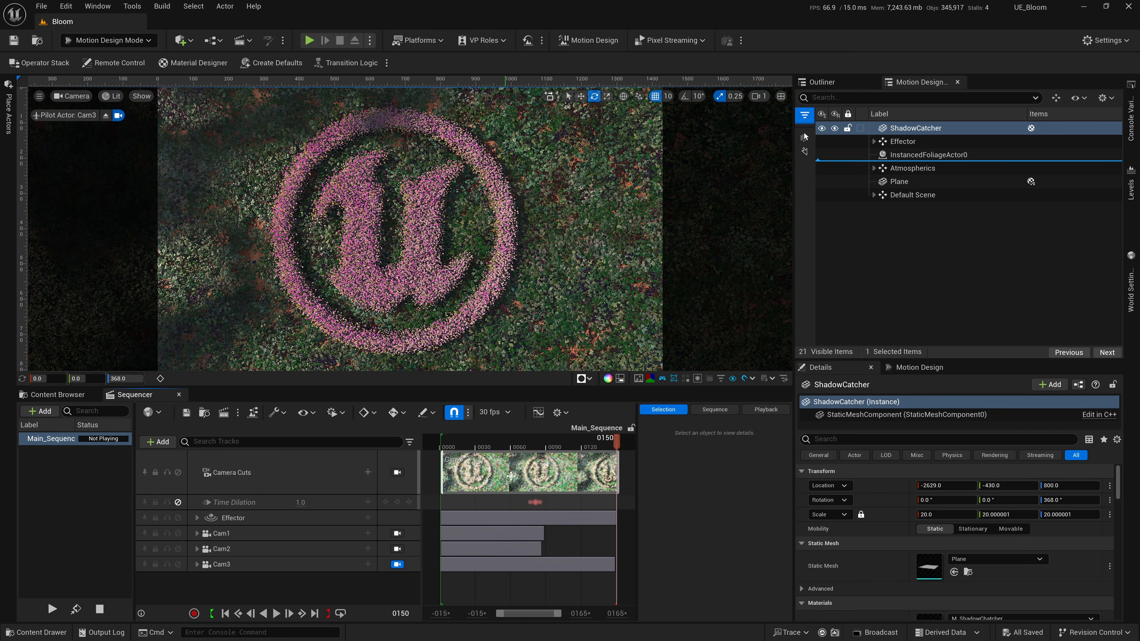
pyautogui.rightClick(520, 471)
pyautogui.click(516, 453)
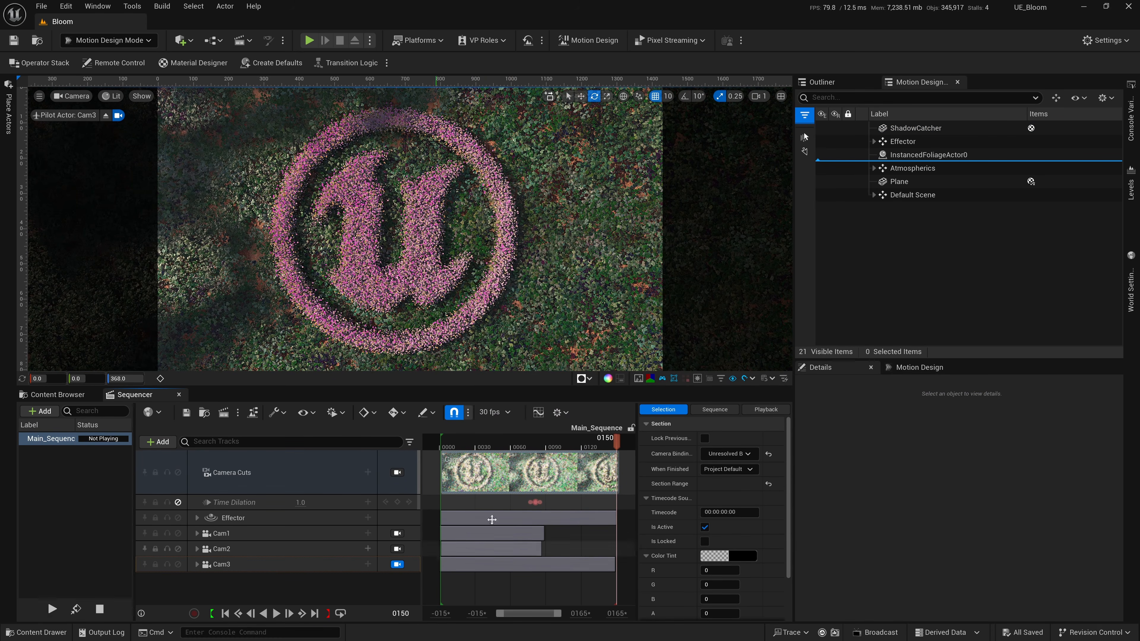
# Reopen the Movie Render Queue for the Bloom job's Cam3 render.
pyautogui.click(224, 413)
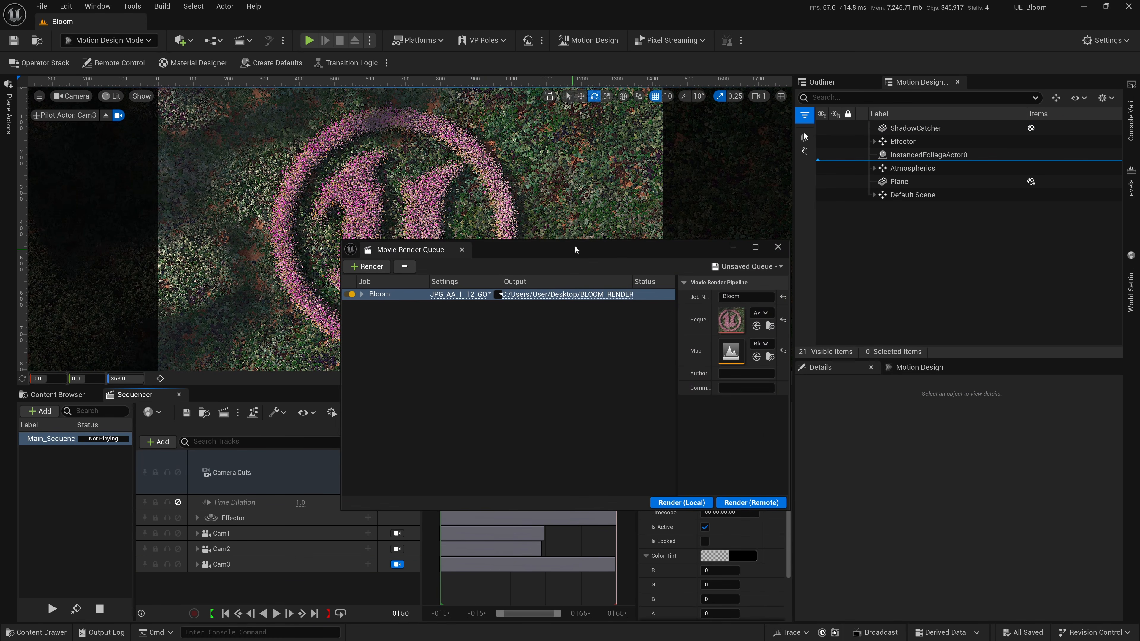
pyautogui.moveTo(575, 250); pyautogui.dragTo(522, 251)
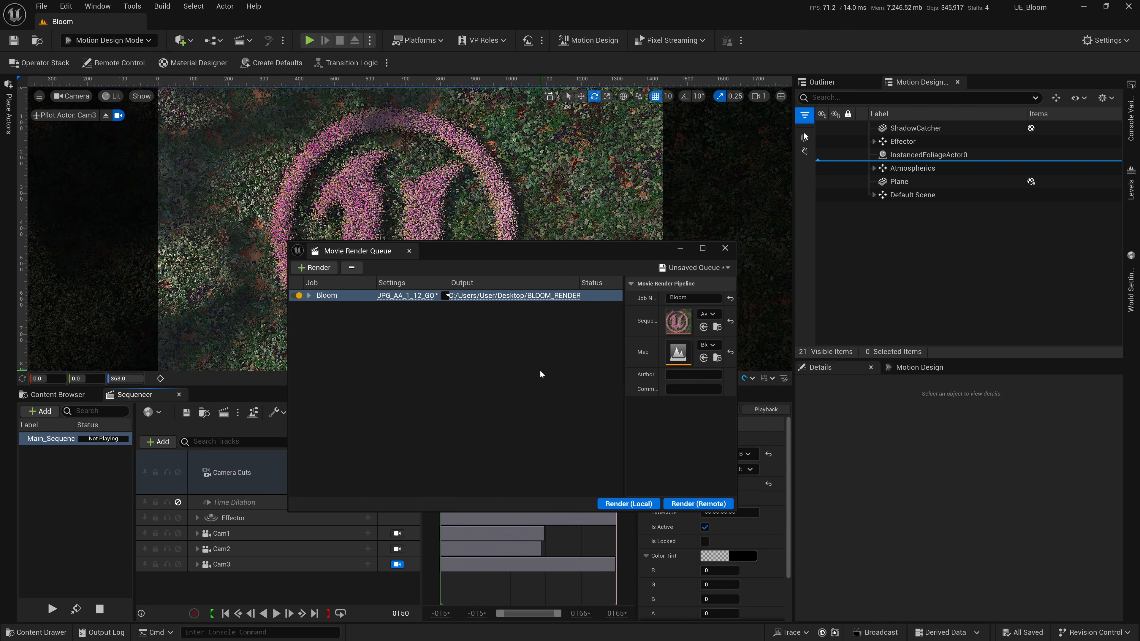
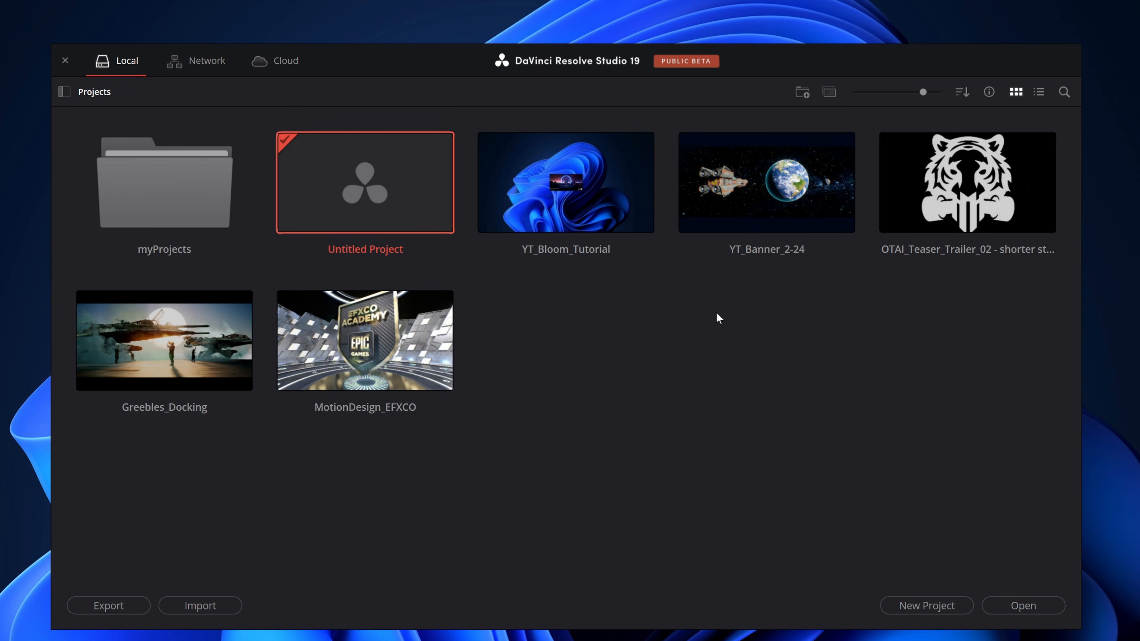
# Open the Untitled Project in DaVinci Resolve, switch to the Edit workspace and hide the media pool's bin list.
pyautogui.doubleClick(378, 193)
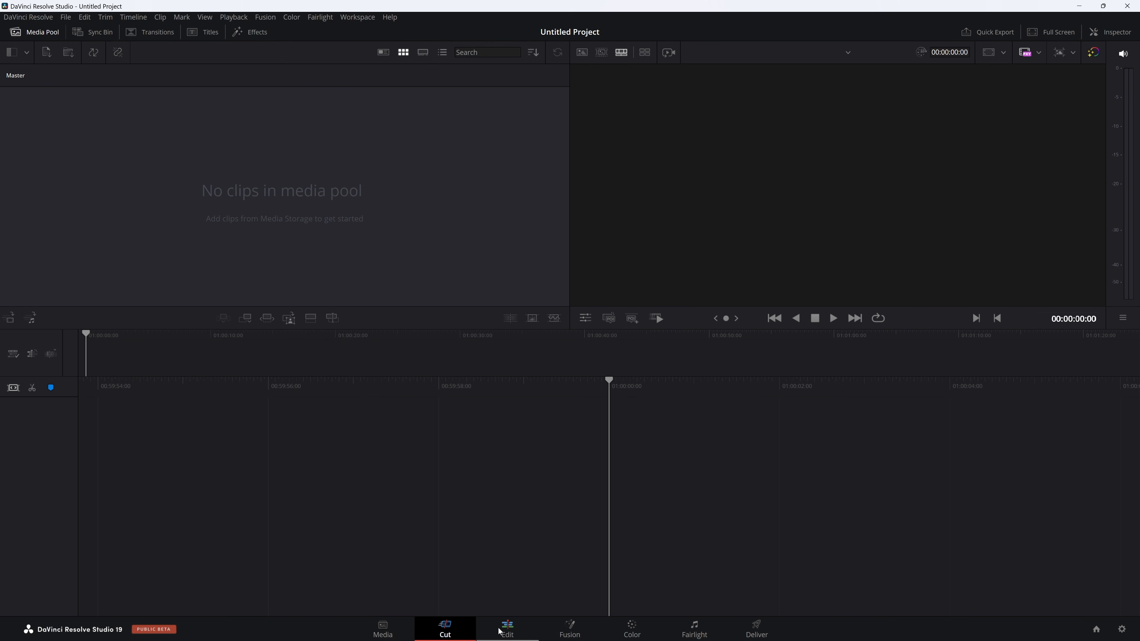
pyautogui.click(507, 631)
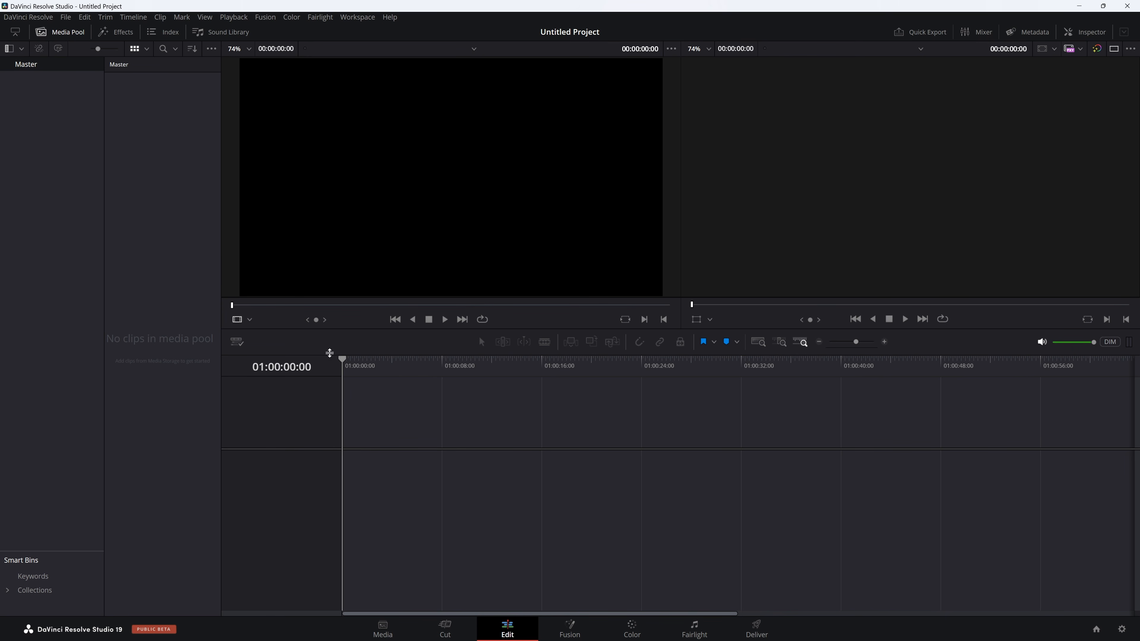
pyautogui.click(9, 48)
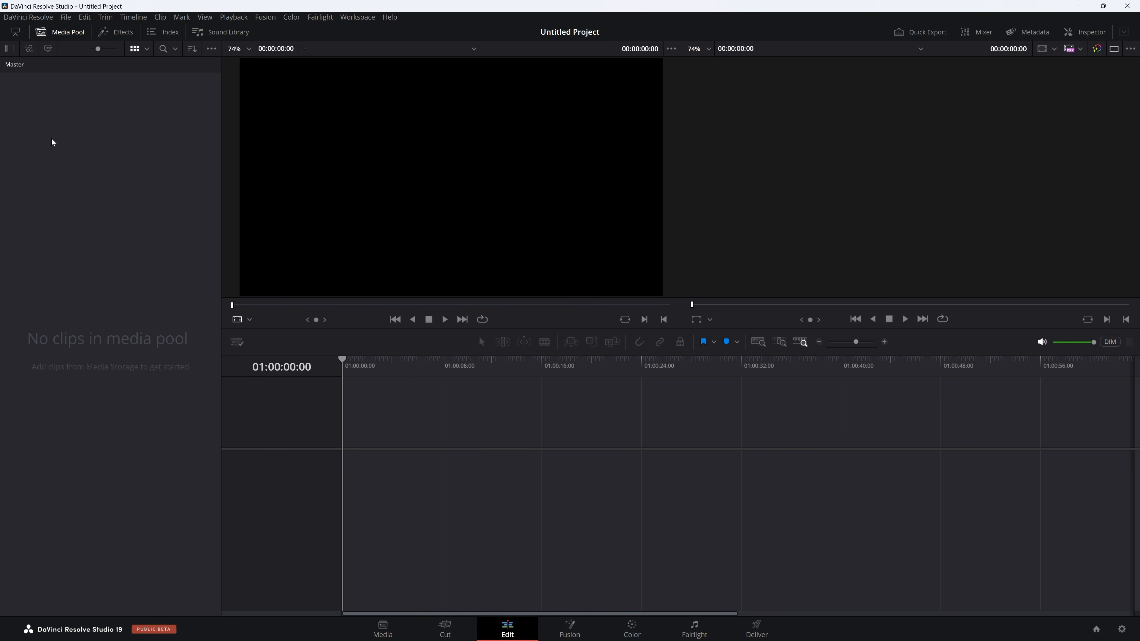
# Import all rendered frames from the Cam1 folder inside BLOOM_RENDERD into the media pool as an image sequence.
pyautogui.hotkey('alt', 'Tab')
pyautogui.click(668, 136)
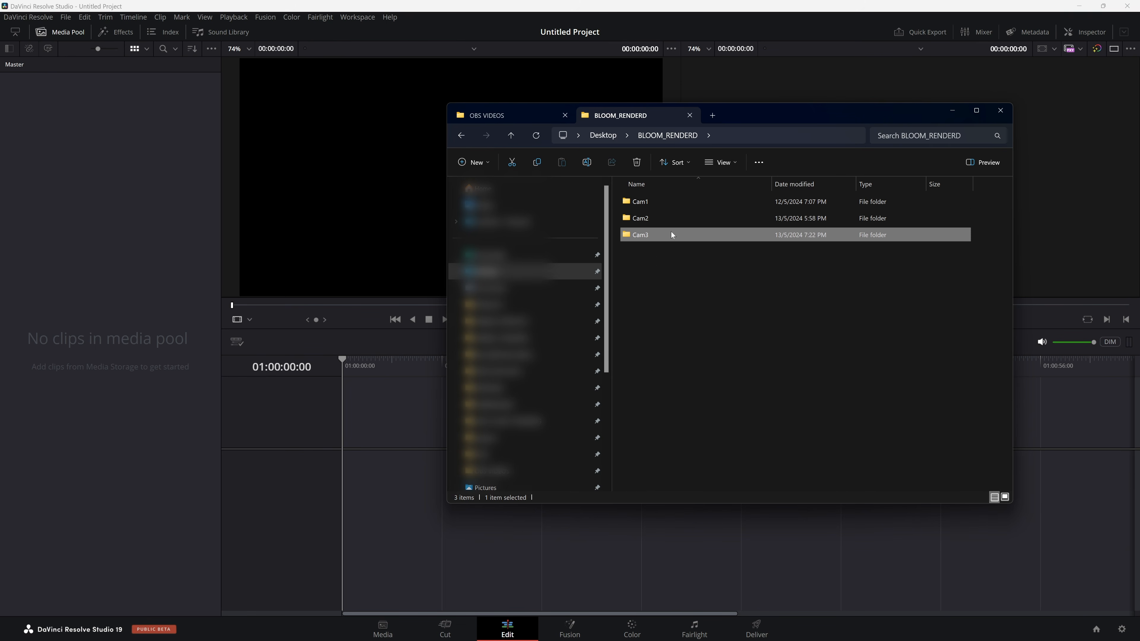
pyautogui.doubleClick(667, 203)
pyautogui.click(644, 217)
pyautogui.hotkey('ctrl', 'a')
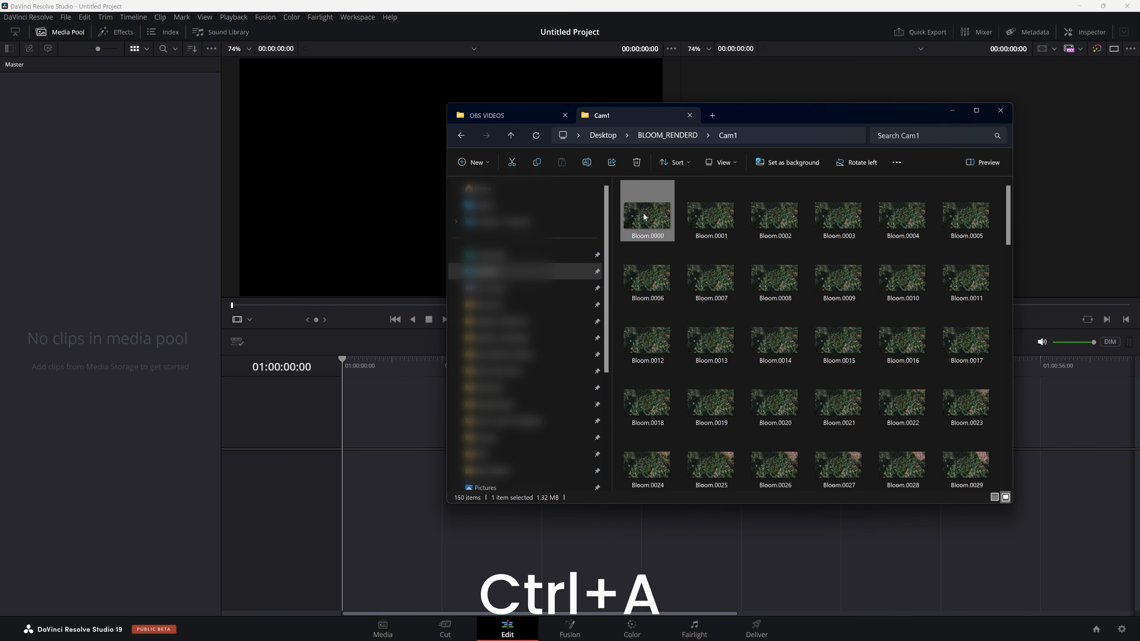
pyautogui.moveTo(644, 217); pyautogui.dragTo(44, 162)
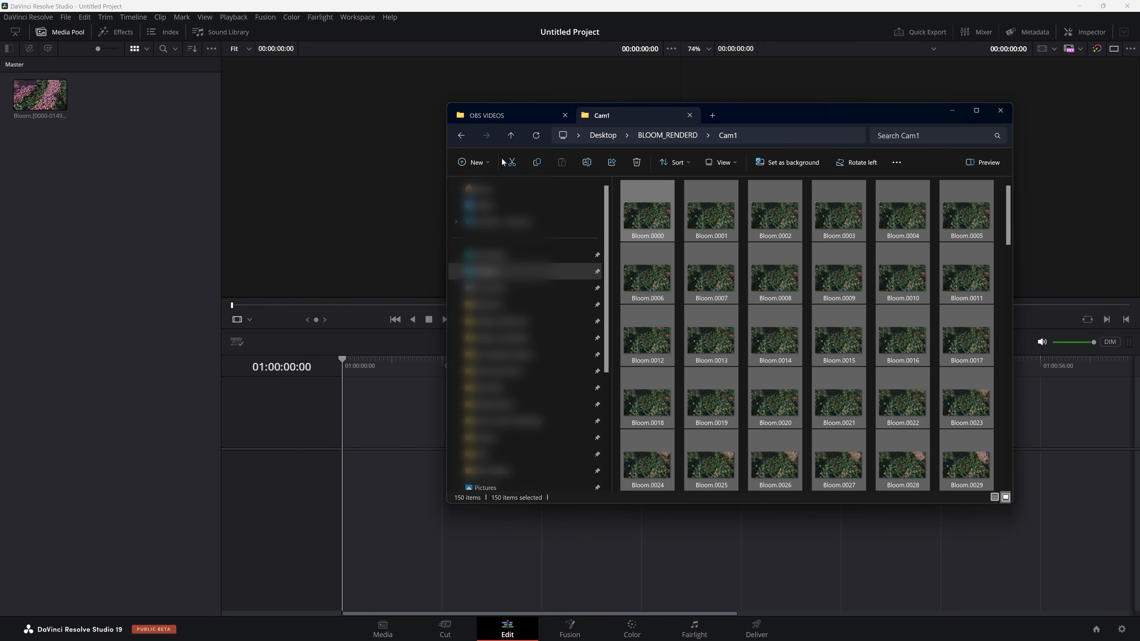
# Check the media storage's frame display mode option in the Media workspace, and return to the Edit workspace.
pyautogui.click(383, 629)
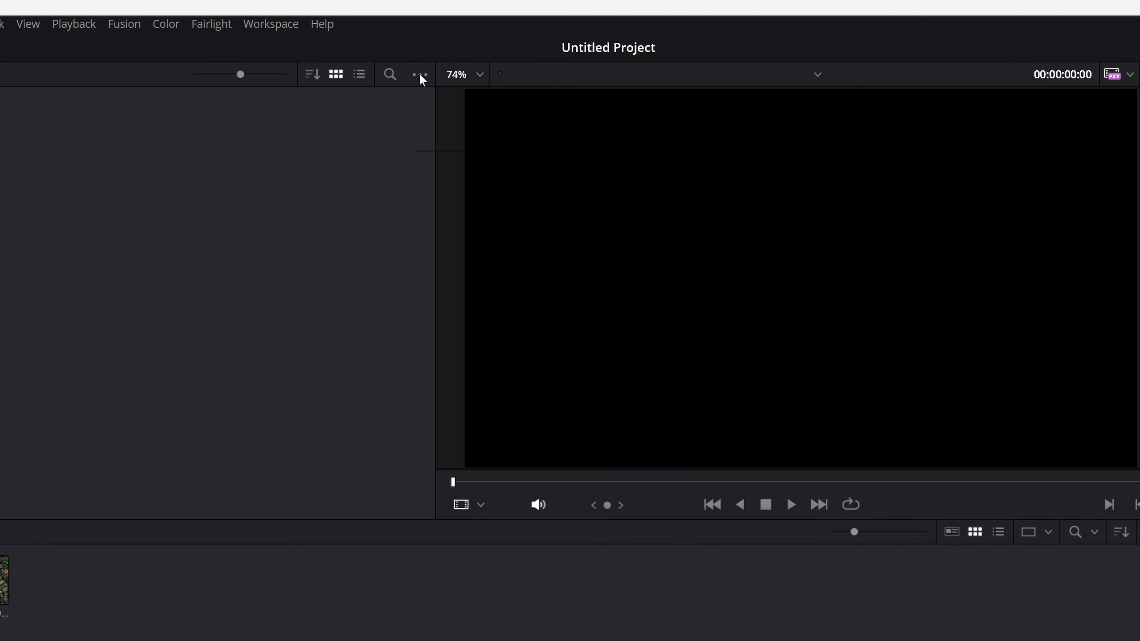
pyautogui.click(420, 75)
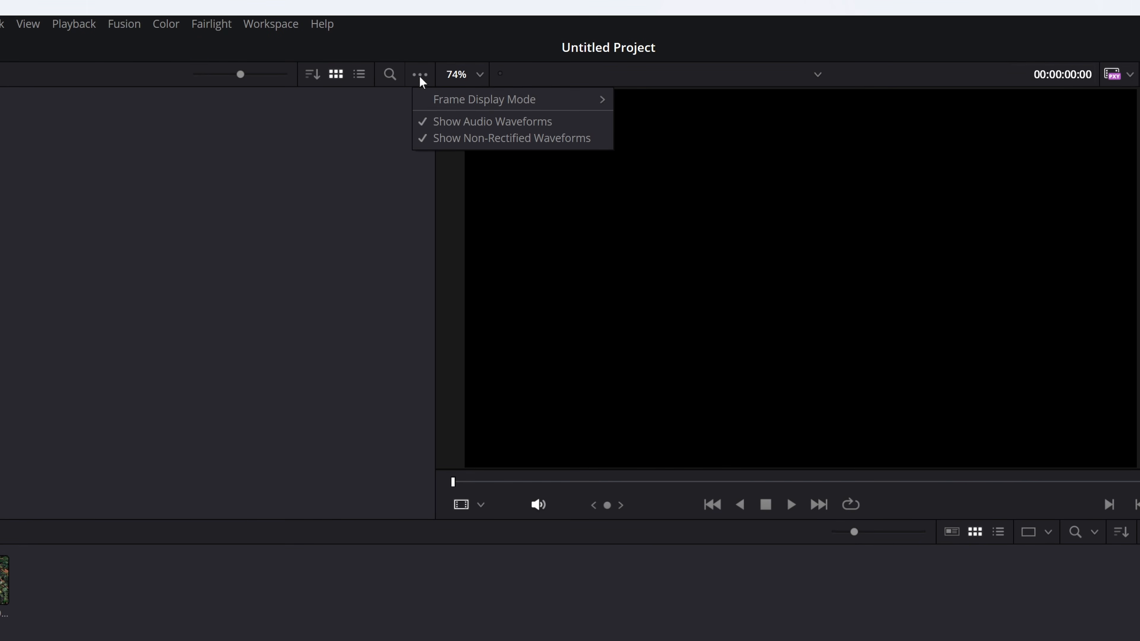
pyautogui.moveTo(457, 100)
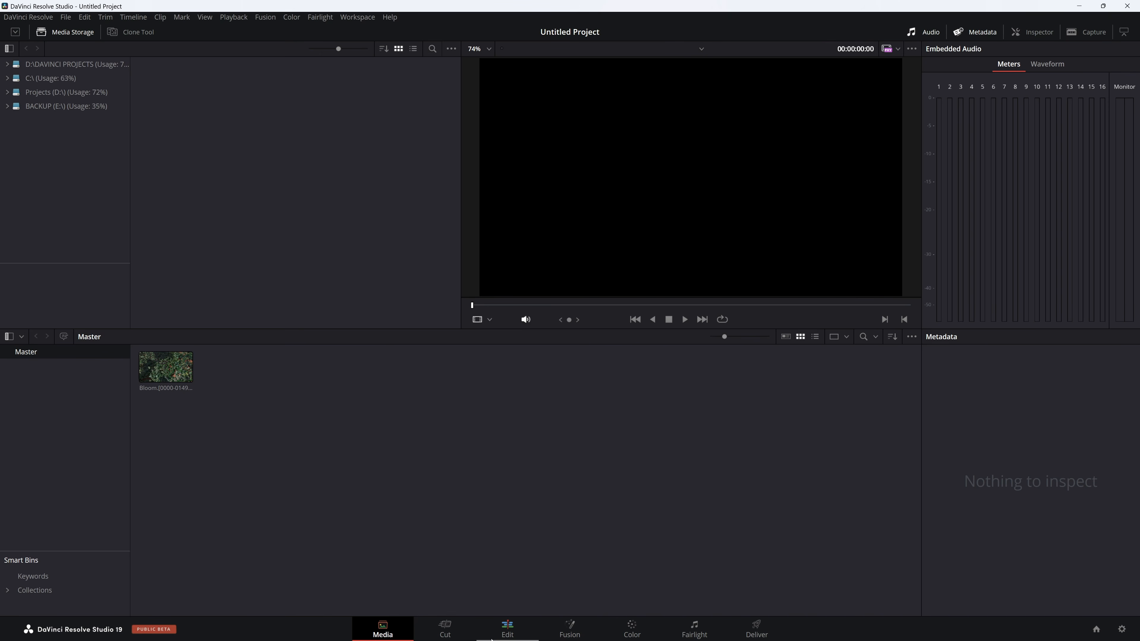
pyautogui.click(509, 630)
# Rename the imported Bloom image sequence as Cam1.
pyautogui.click(49, 101)
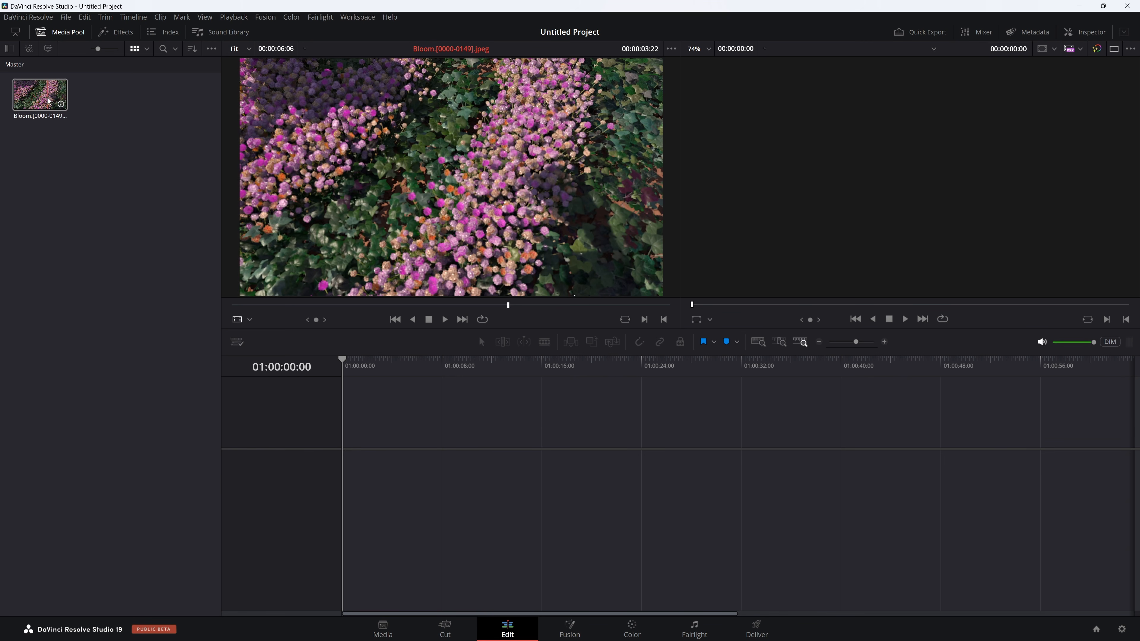
pyautogui.click(44, 118)
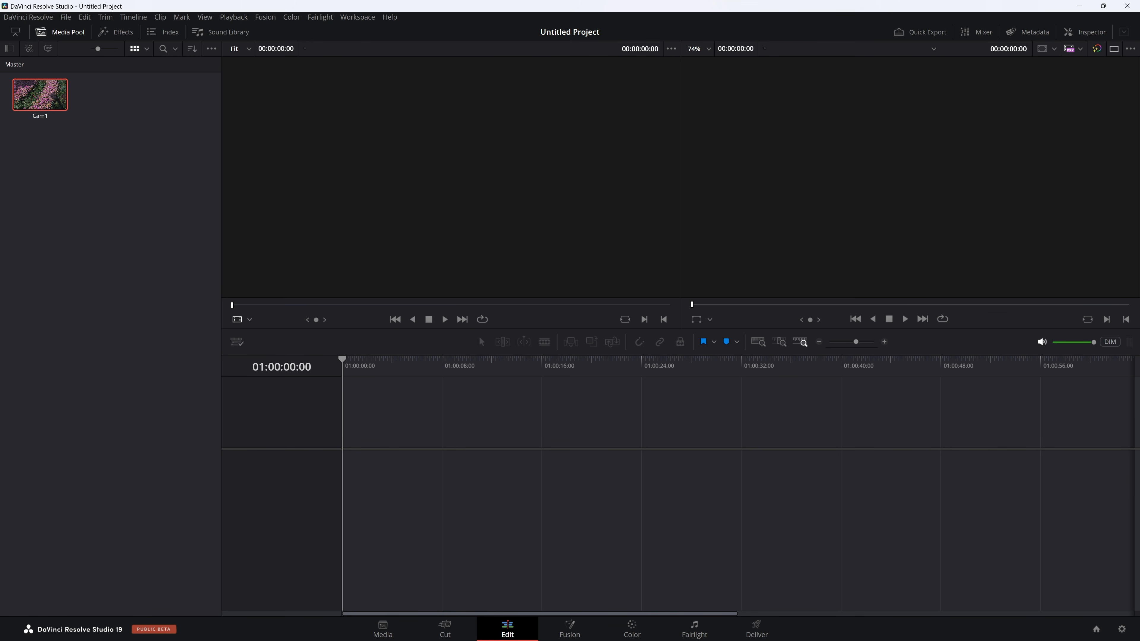
# Import all frames from the Cam2 folder in BLOOM_RENDERD as an image sequence and rename the clip as Cam2.
pyautogui.hotkey('alt', 'Tab')
pyautogui.click(616, 122)
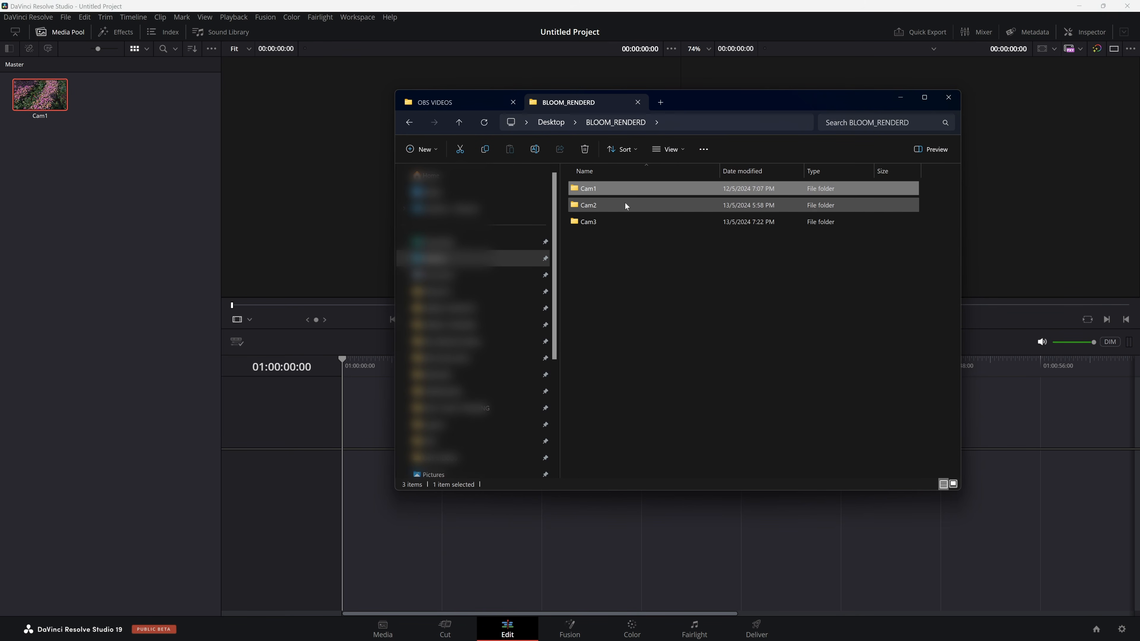
pyautogui.doubleClick(620, 205)
pyautogui.hotkey('ctrl', 'a')
pyautogui.moveTo(656, 293); pyautogui.dragTo(81, 175)
pyautogui.click(42, 117)
pyautogui.write('Cam2')
pyautogui.press('Return')
# Import the image sequence from the Cam3 folder in BLOOM_RENDERD and rename the clip as Cam3.
pyautogui.hotkey('alt', 'Tab')
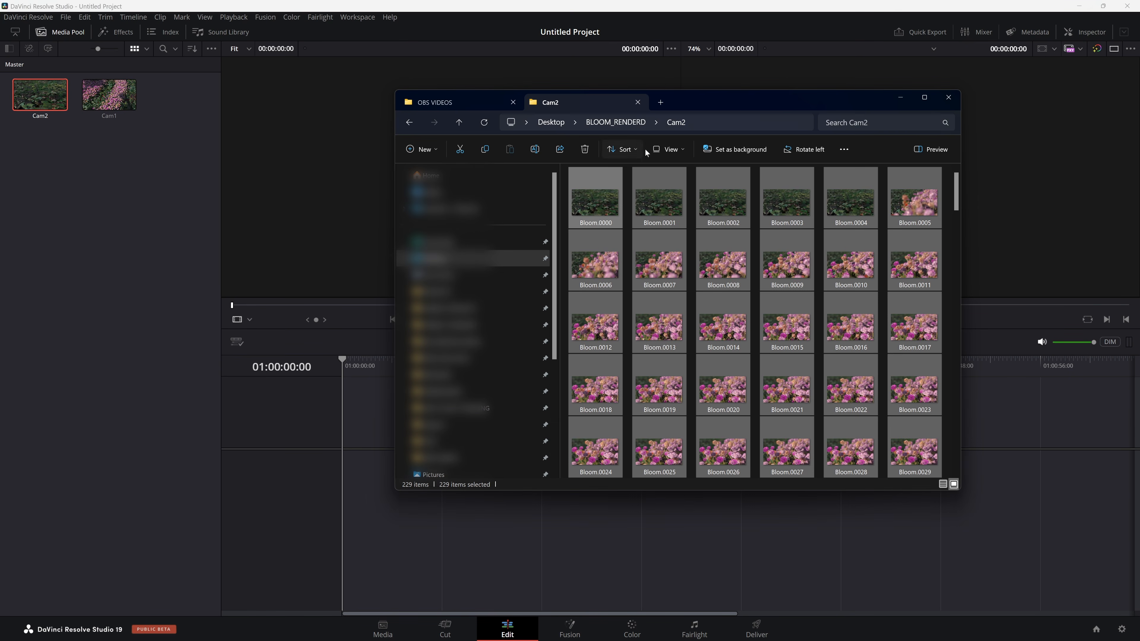
pyautogui.click(615, 122)
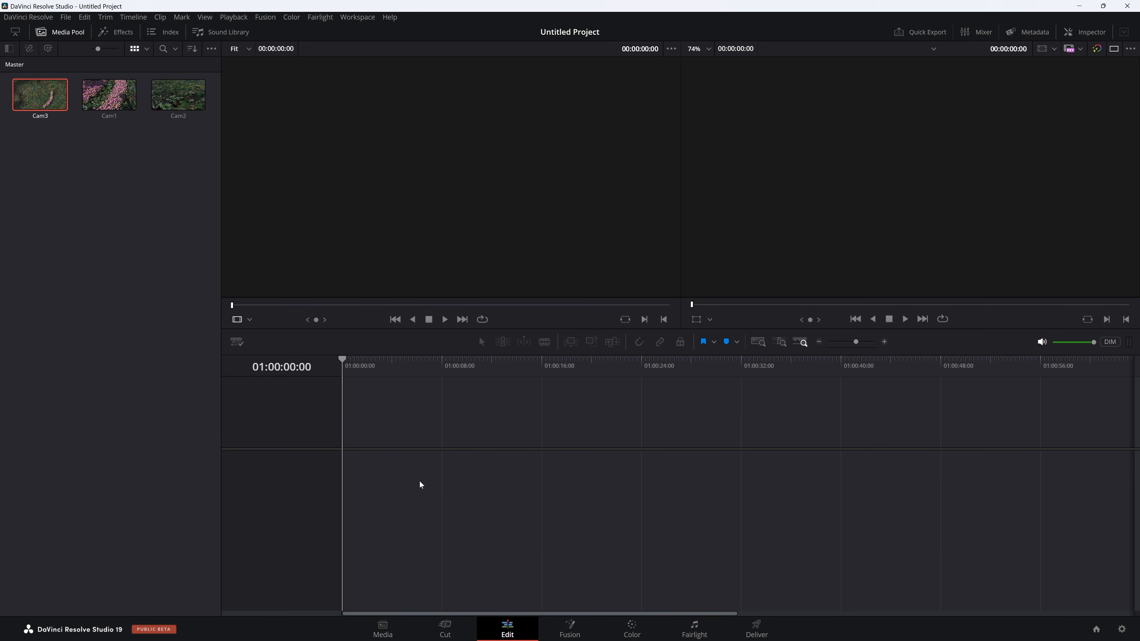
# Lay the Cam1, Cam2 and Cam3 clips one after another on a new timeline and play it from the start.
pyautogui.moveTo(128, 117); pyautogui.dragTo(343, 445)
pyautogui.moveTo(109, 101); pyautogui.dragTo(449, 462)
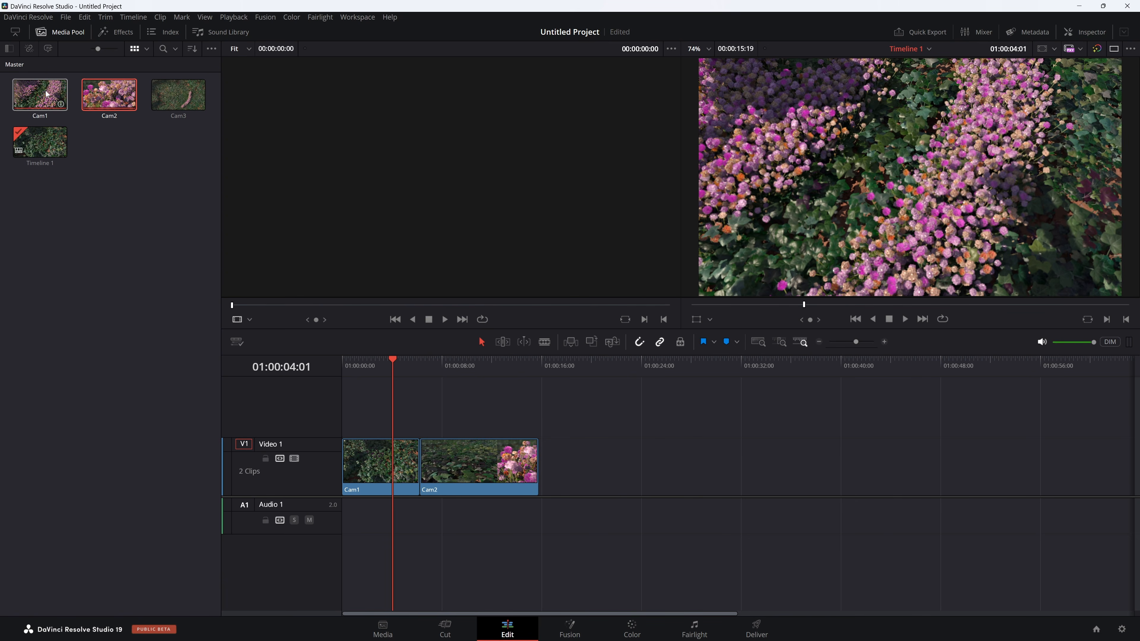
pyautogui.moveTo(178, 95); pyautogui.dragTo(547, 449)
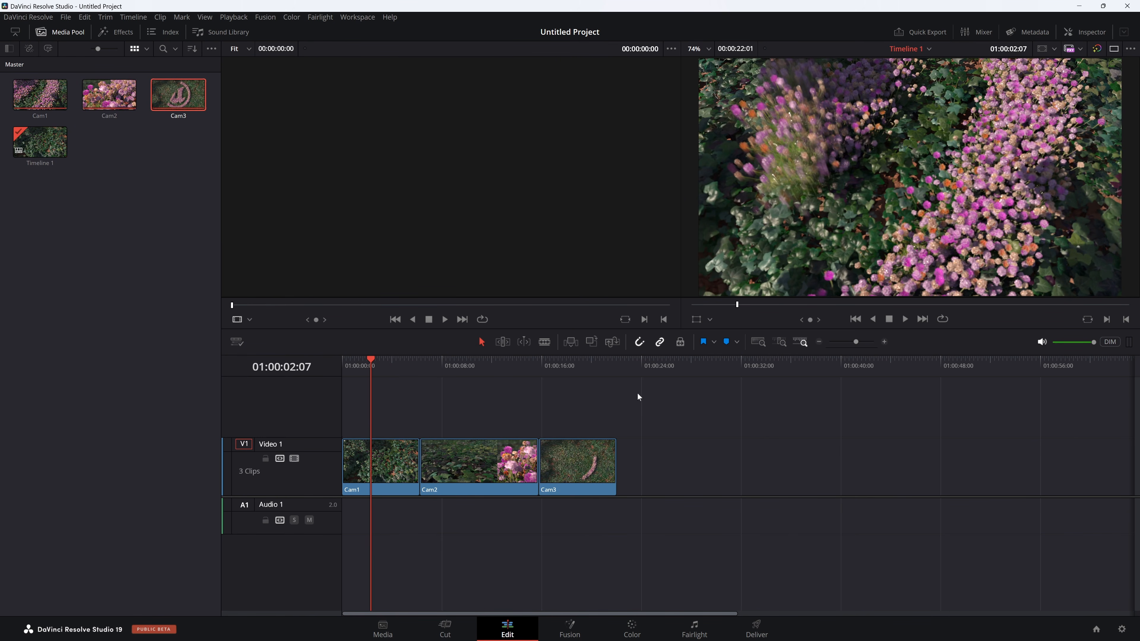
pyautogui.press('Home')
pyautogui.press('space')
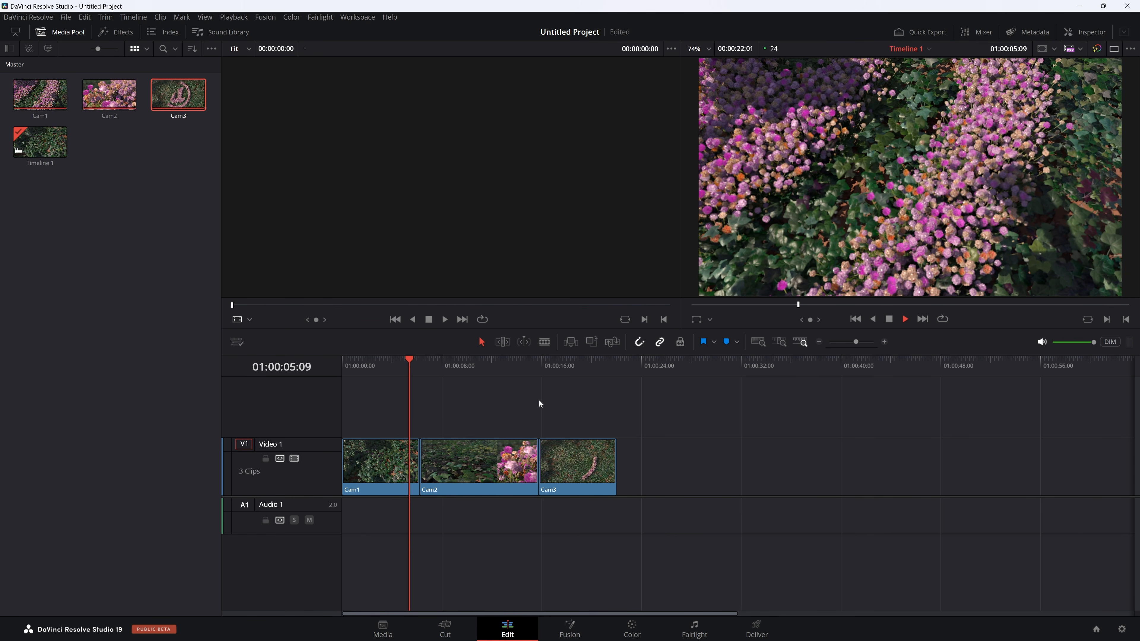
# Trim the start of Cam1 at 01:00:01:03 and cut away the part of the clip after 01:00:01:22, closing the gap.
pyautogui.moveTo(617, 365); pyautogui.dragTo(356, 371)
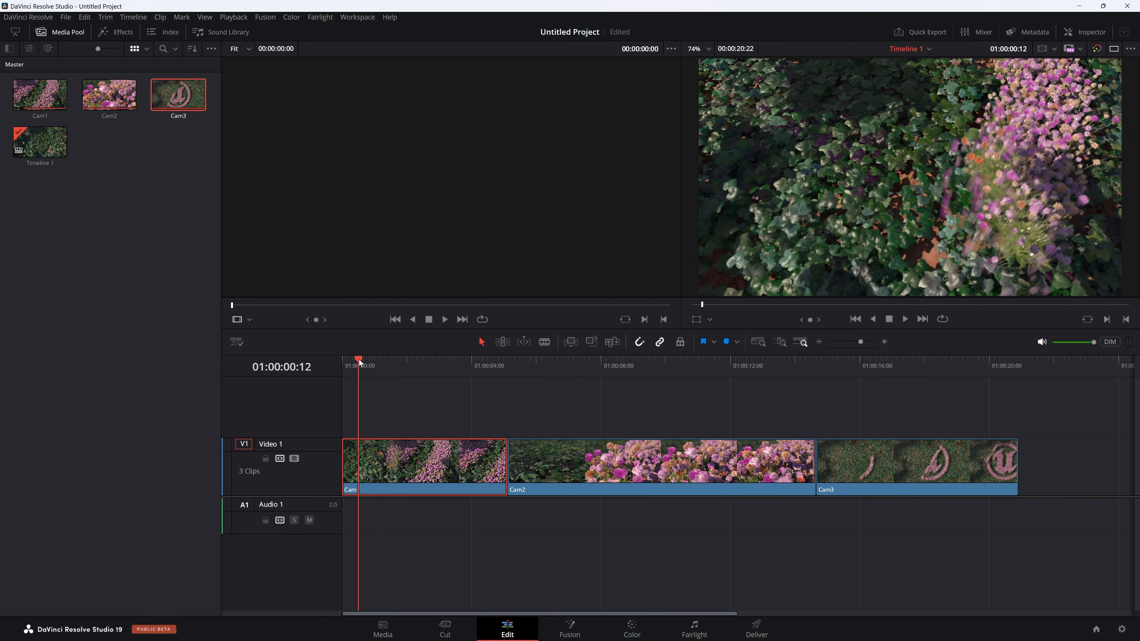
pyautogui.moveTo(359, 360); pyautogui.dragTo(404, 363)
pyautogui.hotkey('ctrl', 'b')
pyautogui.click(433, 473)
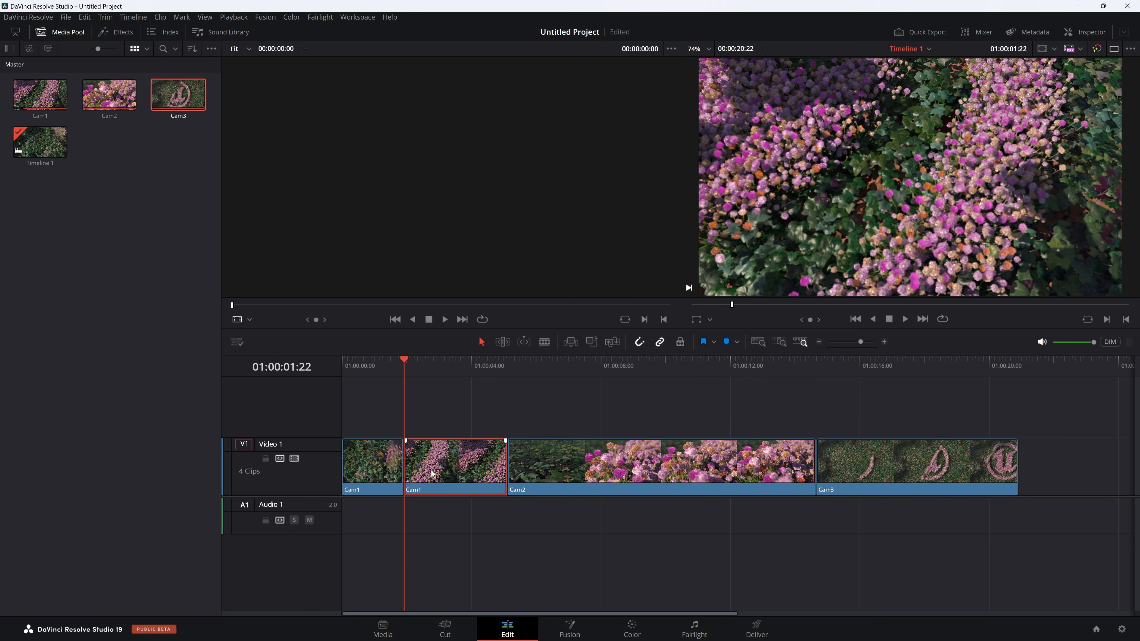
pyautogui.press('Delete')
# Play the edit from the start and trim the first few flowerless frames off the Cam2 clip.
pyautogui.press('Home')
pyautogui.press('space')
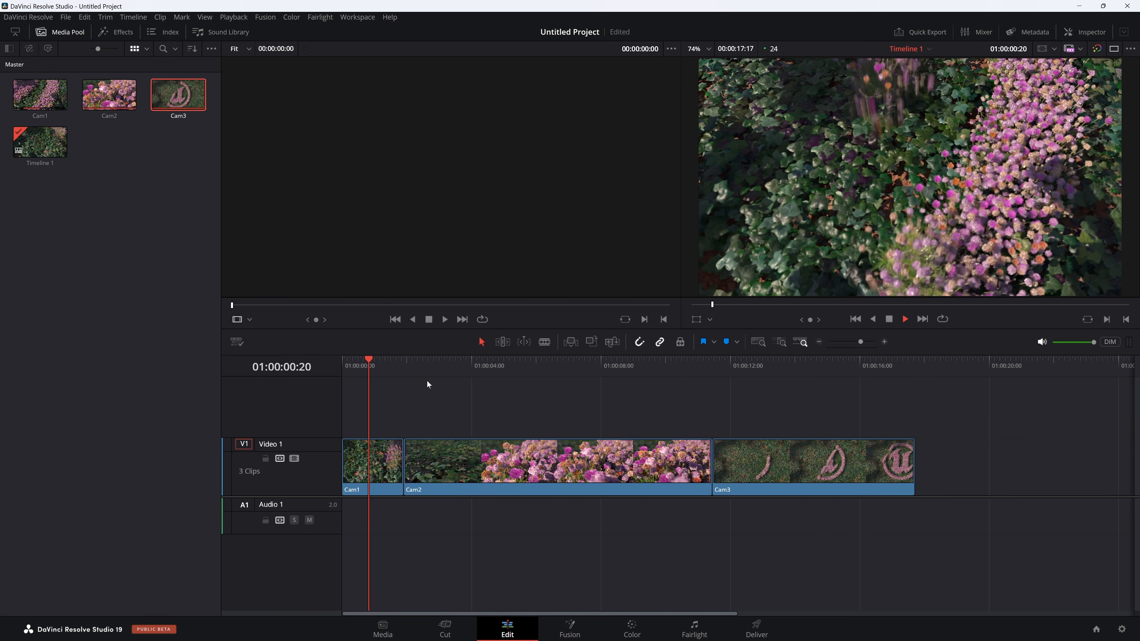
pyautogui.moveTo(405, 364)
pyautogui.mouseDown()
pyautogui.moveTo(450, 371)
pyautogui.moveTo(416, 379)
pyautogui.mouseUp()
pyautogui.click(432, 450)
pyautogui.hotkey('ctrl', 'shift', '[')
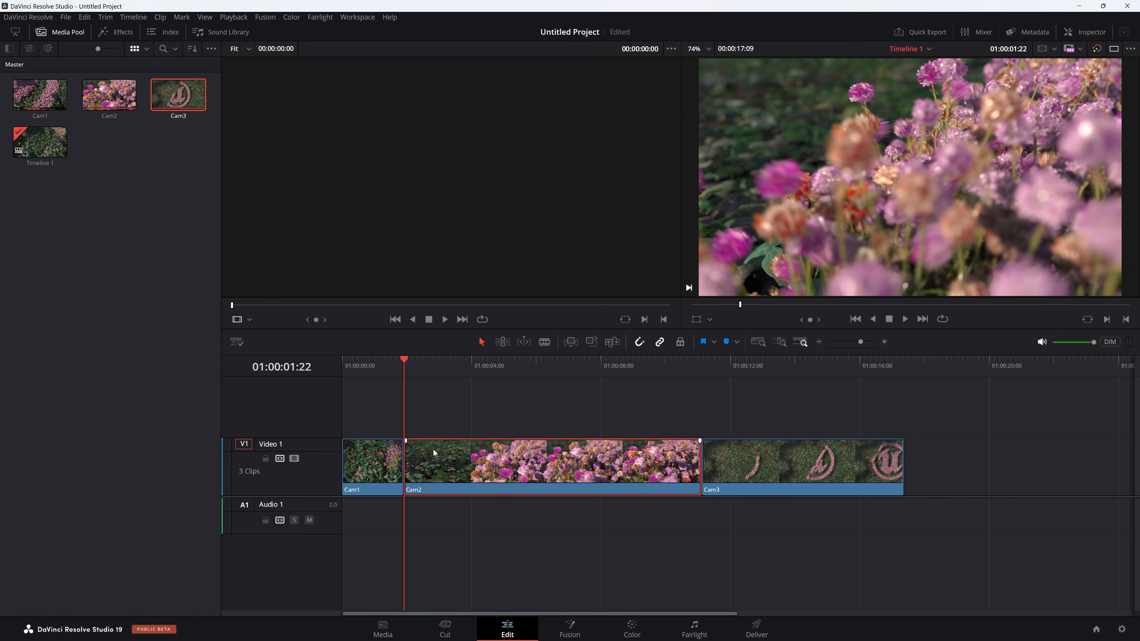
# Play through Cam2 and shorten the Cam2 and Cam3 clips to an overall edit length of 00:00:08:05.
pyautogui.press('space')
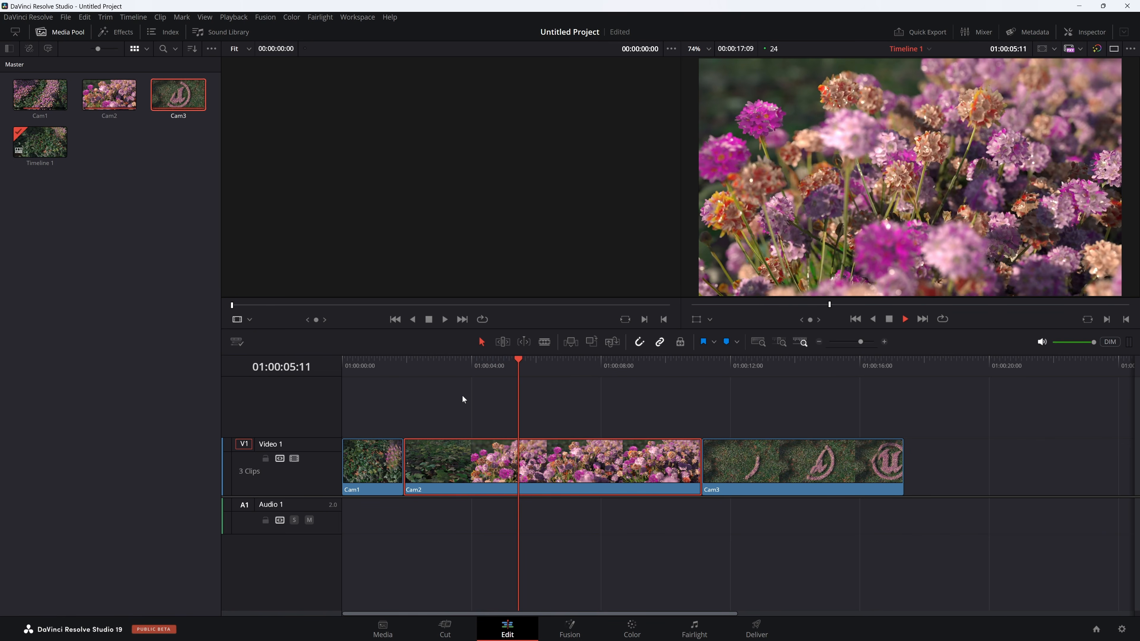
pyautogui.press('space')
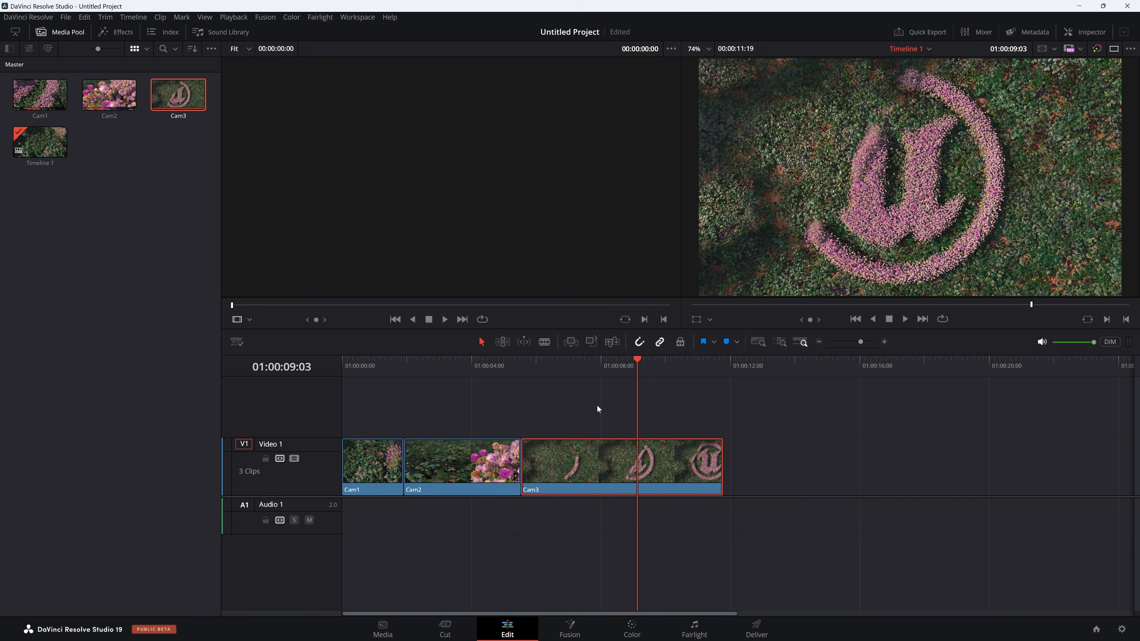
pyautogui.hotkey('ctrl', 'shift', '[')
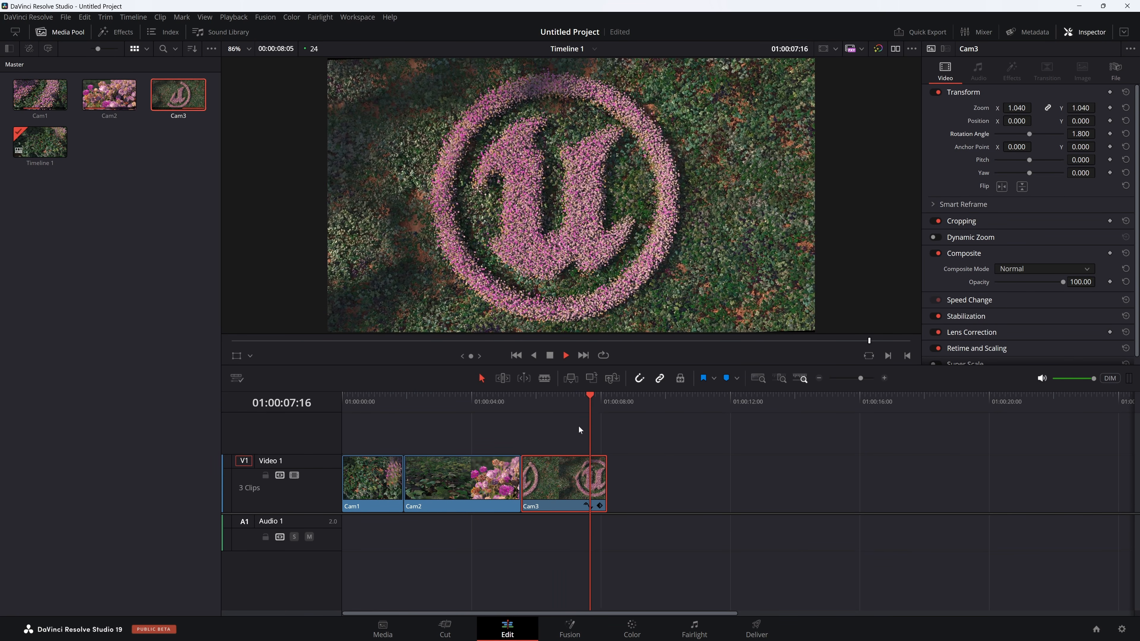
# Open the Cam3 clip at 01:00:06:04 in the Color workspace and add a serial node after its first node.
pyautogui.click(541, 409)
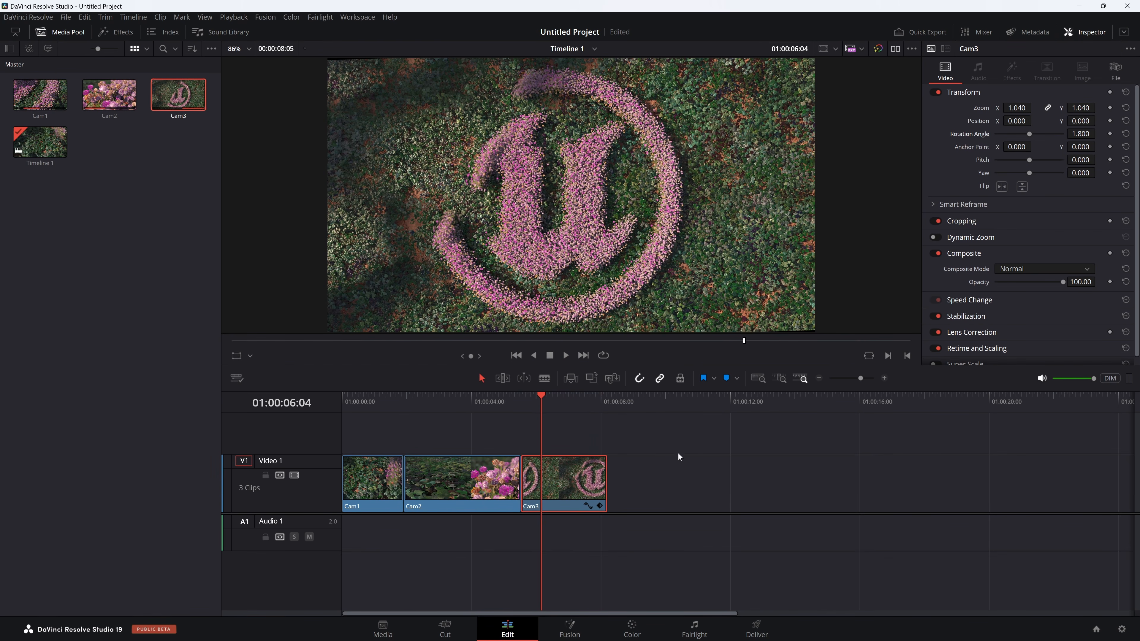
pyautogui.click(632, 629)
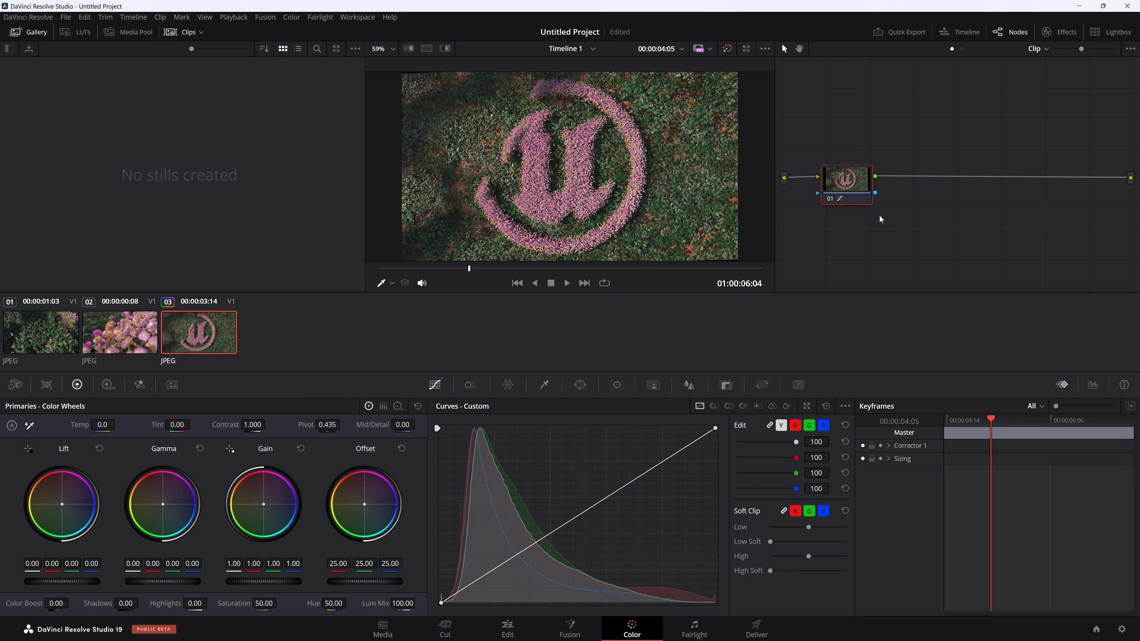
pyautogui.moveTo(853, 175); pyautogui.dragTo(861, 179)
pyautogui.moveTo(854, 181); pyautogui.dragTo(853, 178)
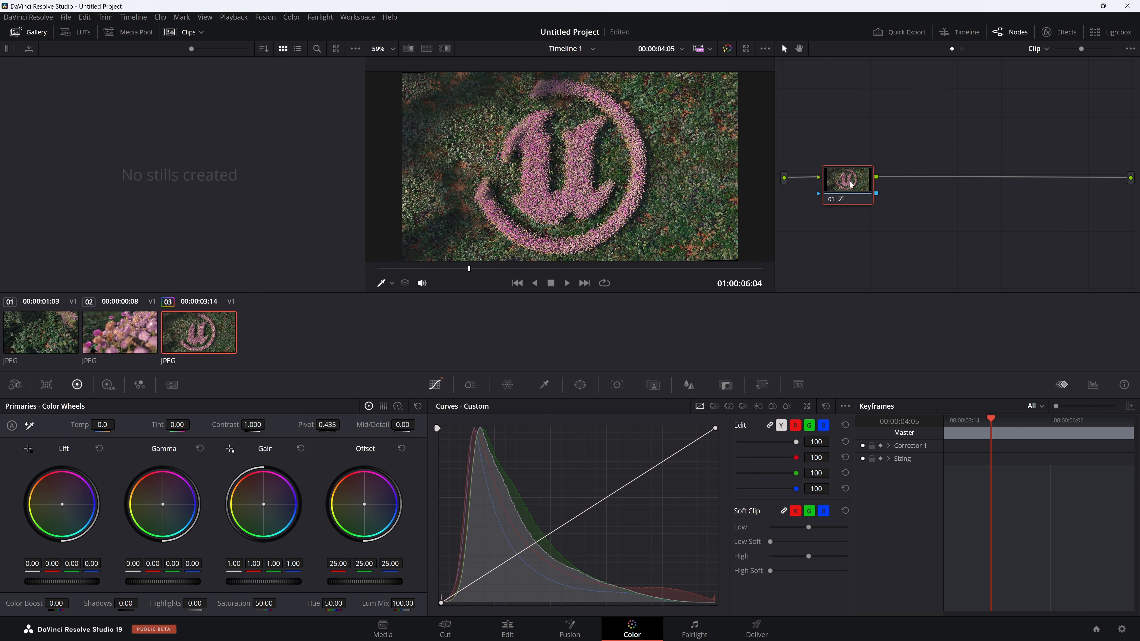
pyautogui.hotkey('alt', 's')
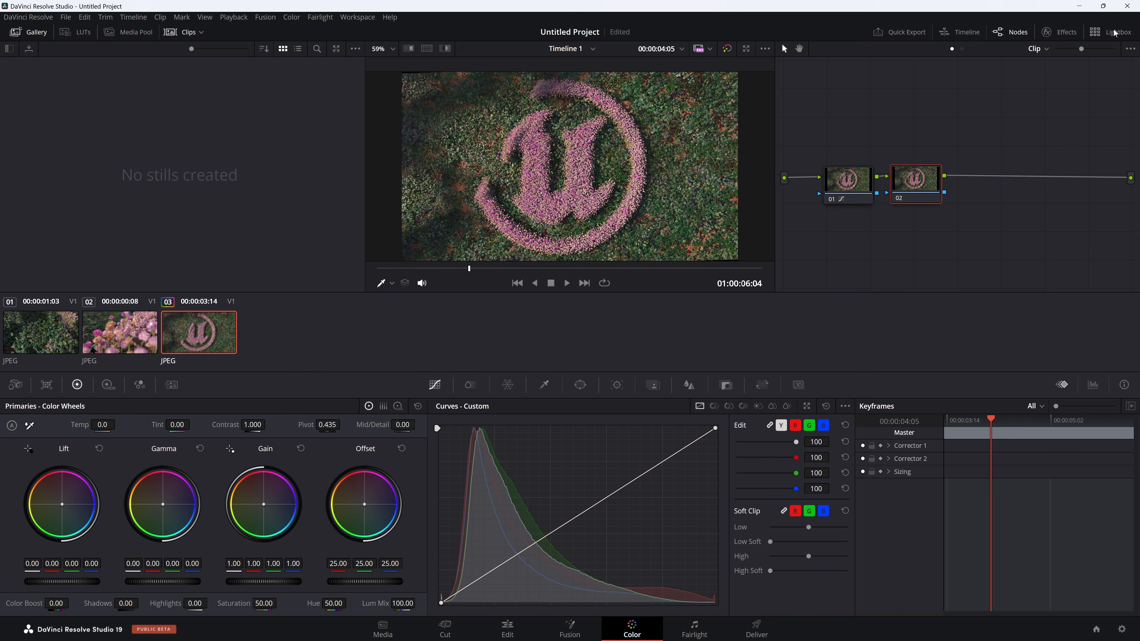
# Show the effects library, go to the Cam1 clip at 01:00:00:23 and add a serial node labelled CC.
pyautogui.click(1059, 32)
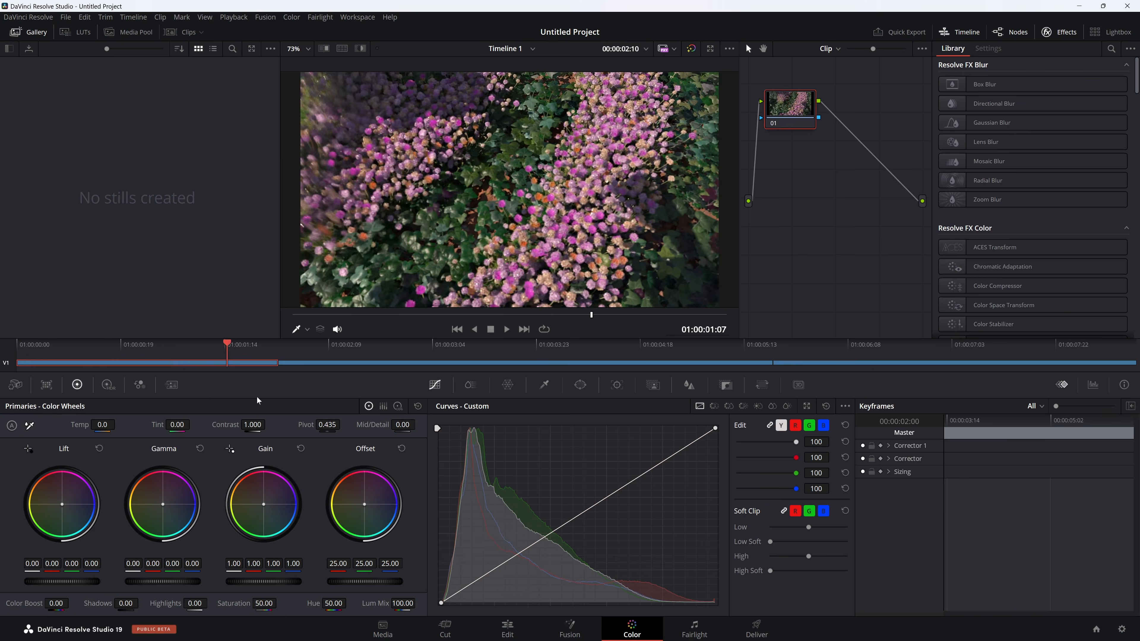
pyautogui.moveTo(224, 344); pyautogui.dragTo(149, 382)
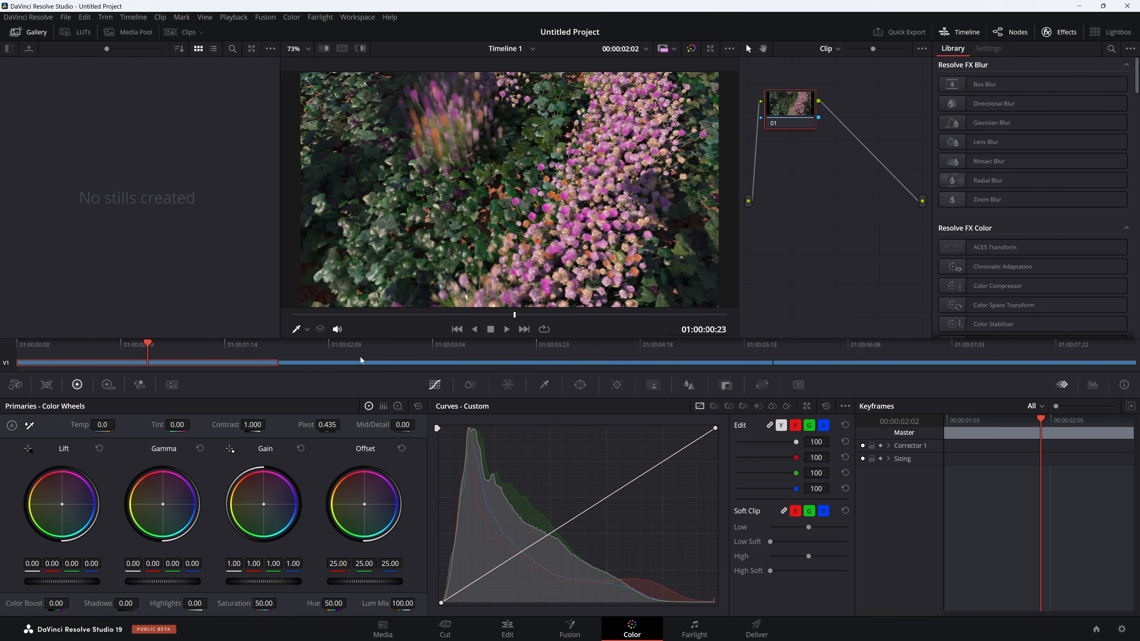
pyautogui.hotkey('alt', 's')
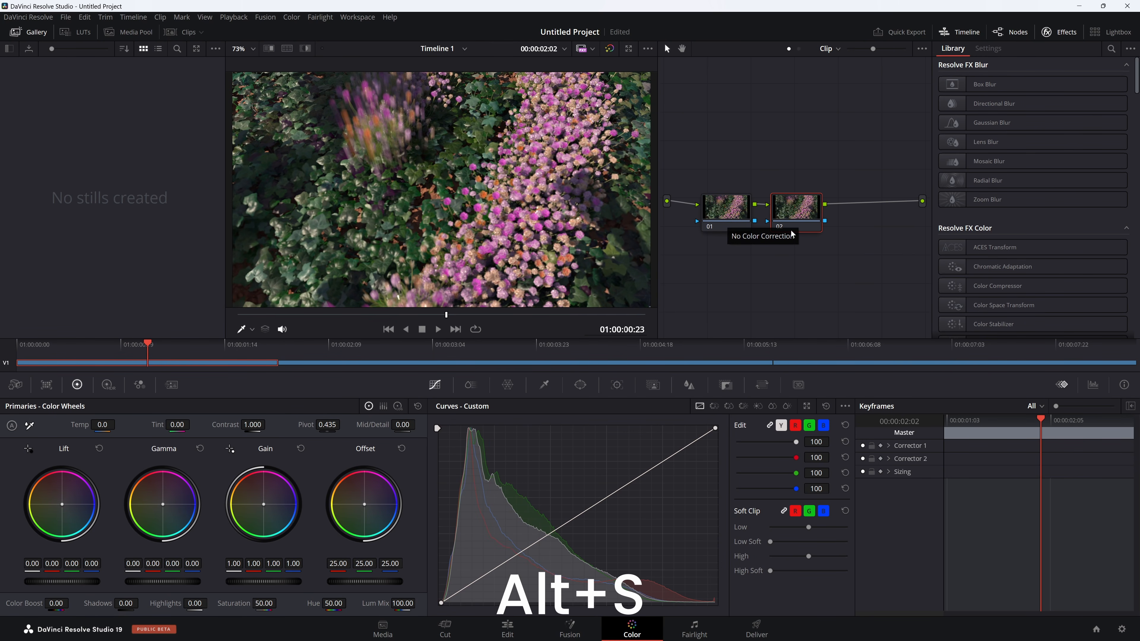
pyautogui.moveTo(794, 218); pyautogui.dragTo(799, 215)
pyautogui.rightClick(798, 213)
pyautogui.click(829, 234)
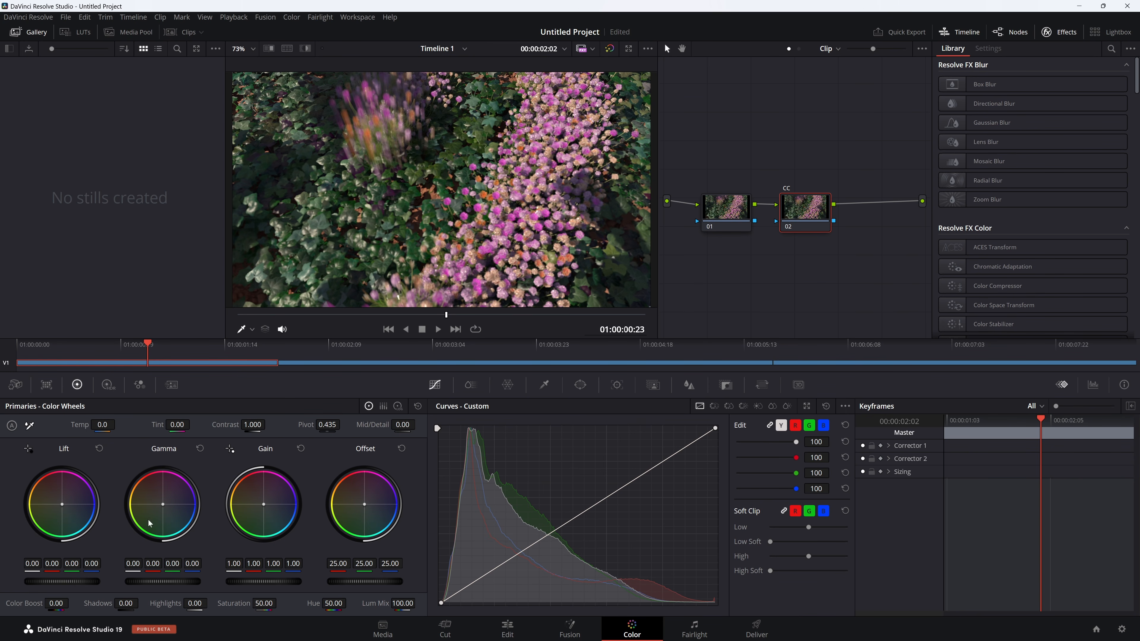
# Grade Cam1's CC node with lift -0.02, gamma -0.01, gain 1.26 and a point high on the custom curve, and copy the node.
pyautogui.moveTo(72, 583); pyautogui.dragTo(73, 582)
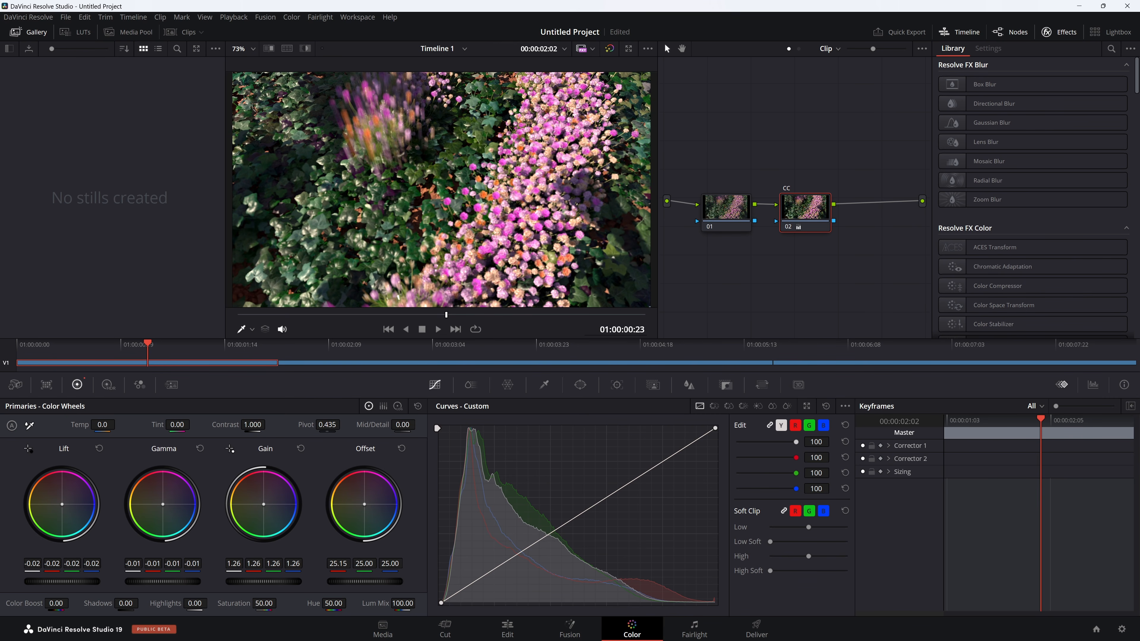
pyautogui.click(638, 475)
pyautogui.moveTo(802, 212); pyautogui.dragTo(799, 209)
pyautogui.hotkey('ctrl', 'c')
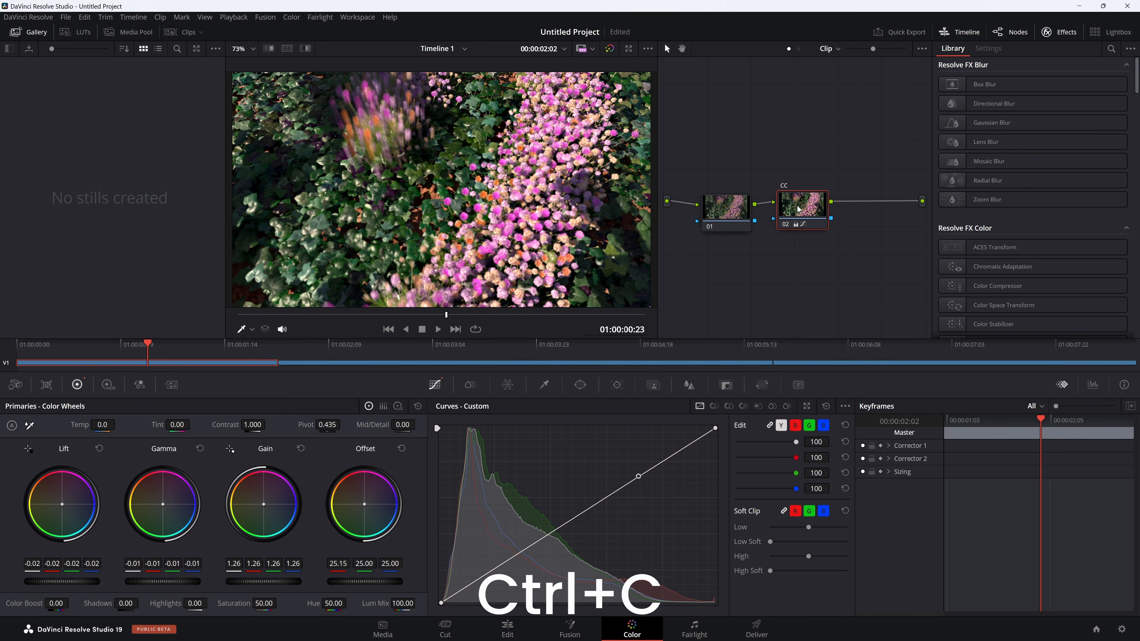
# Go to the Cam2 clip at 01:00:03:20 and add a serial node labelled CC after its first node.
pyautogui.click(331, 364)
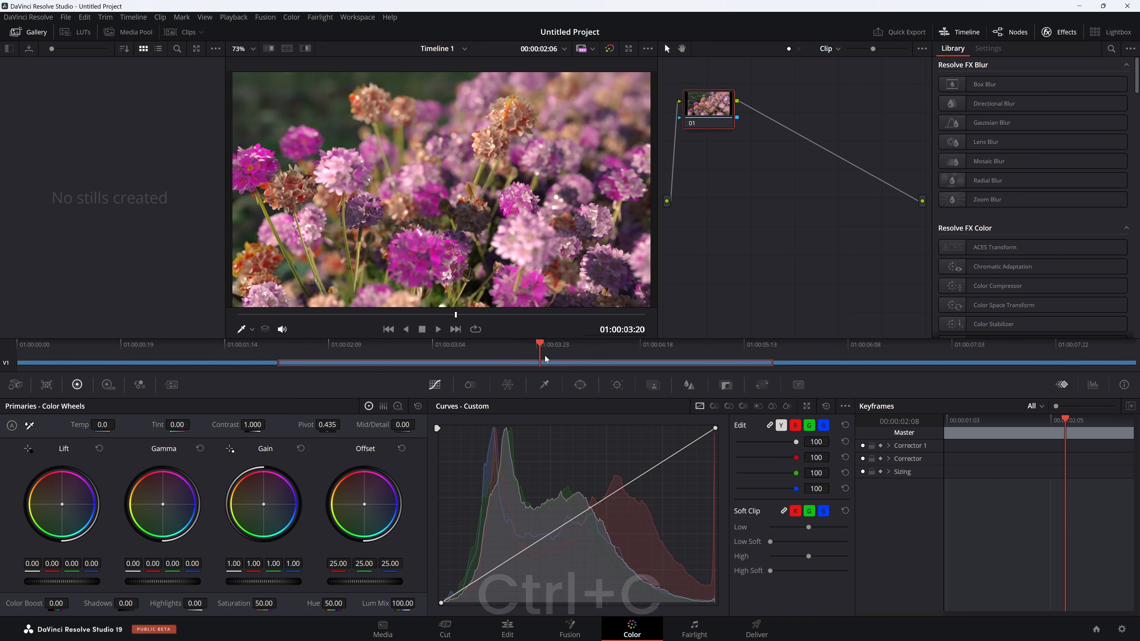
pyautogui.moveTo(718, 111); pyautogui.dragTo(727, 200)
pyautogui.hotkey('alt', 's')
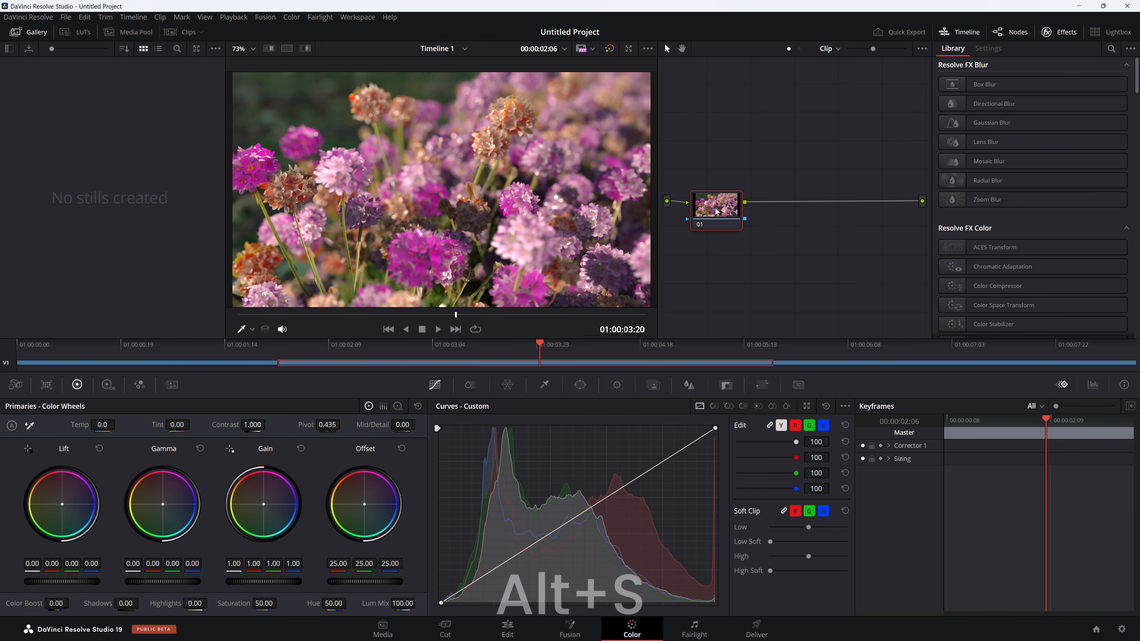
pyautogui.rightClick(802, 212)
pyautogui.click(847, 234)
pyautogui.press('Return')
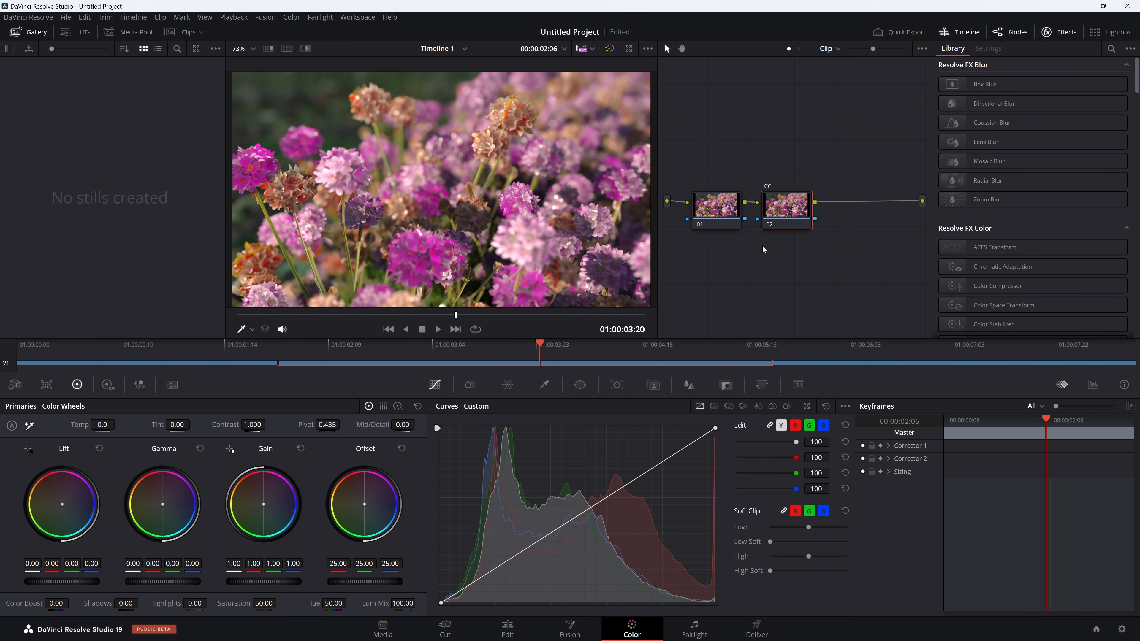
# Paste the copied CC grade onto the second node of the Cam2 clip and of the Cam3 clip.
pyautogui.hotkey('ctrl', 'v')
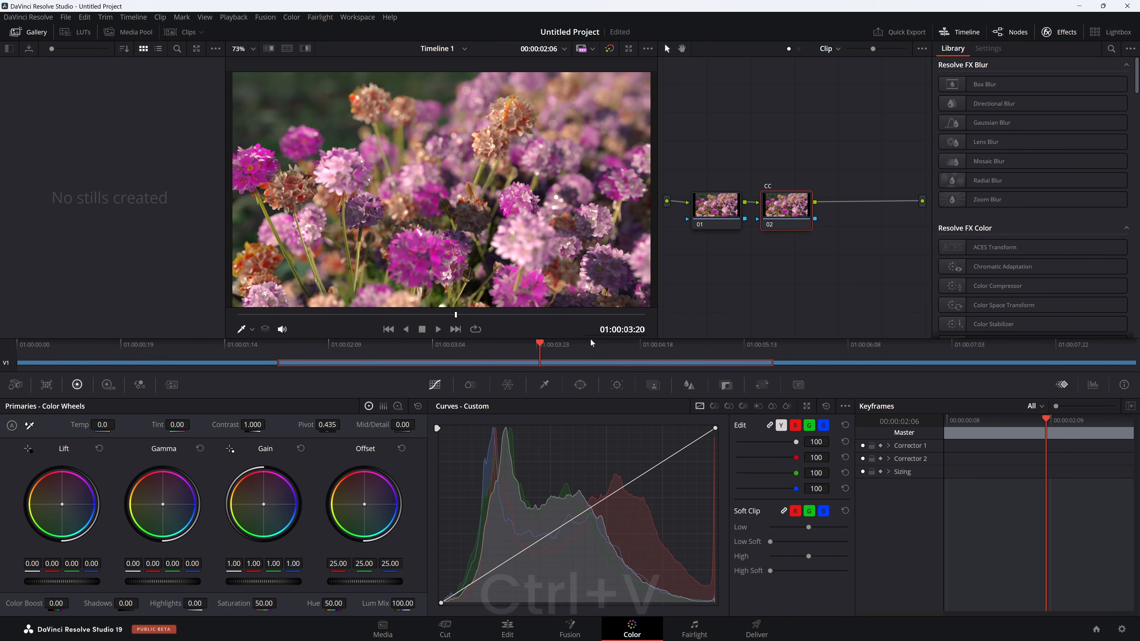
pyautogui.click(847, 364)
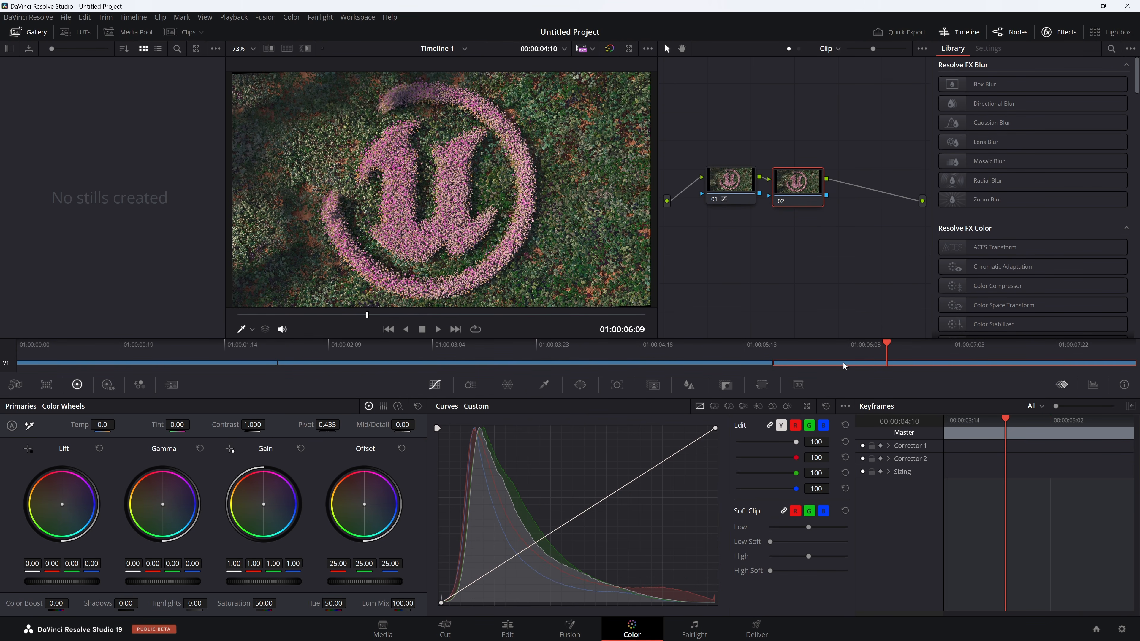
pyautogui.hotkey('ctrl', 'v')
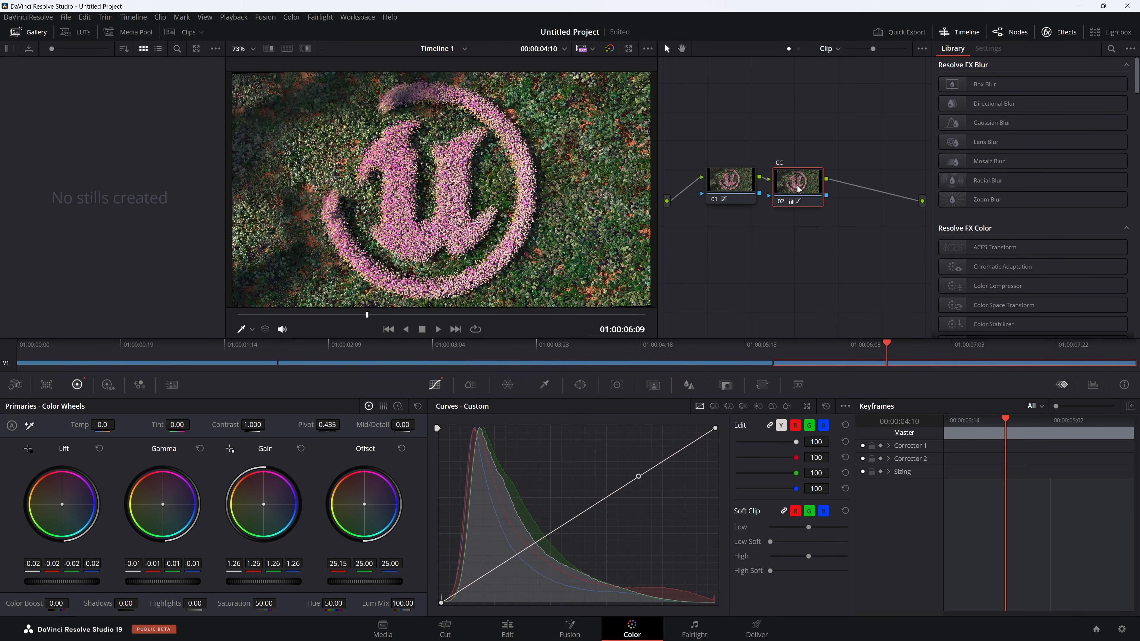
# Add an Adjustment Clip on a second video track in the Edit workspace and stretch it over all three clips.
pyautogui.click(507, 628)
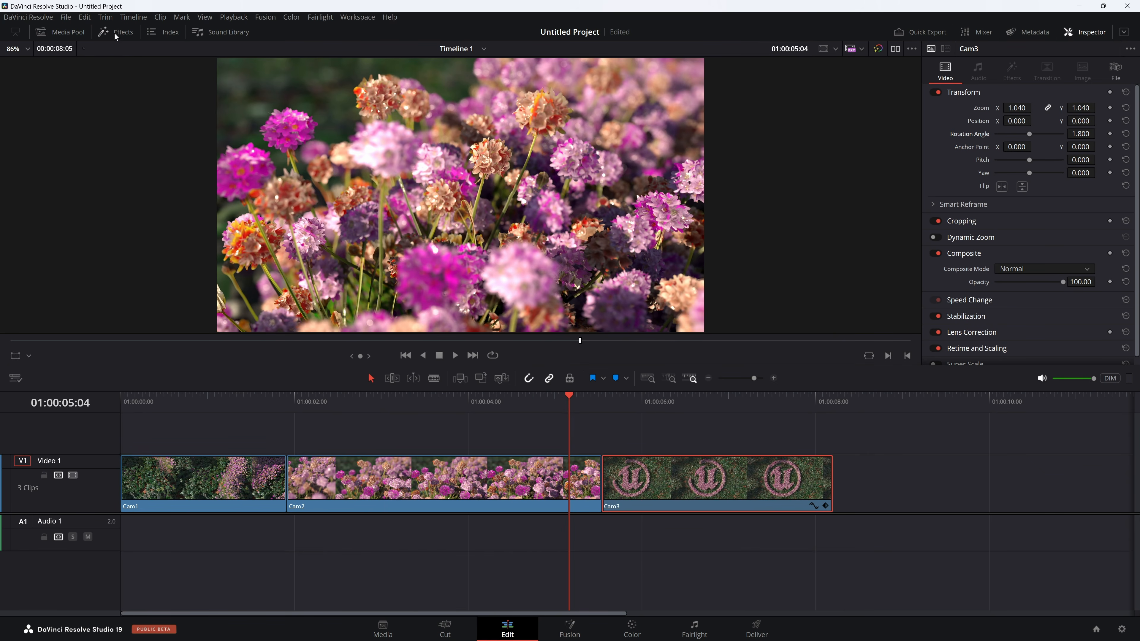
pyautogui.click(123, 32)
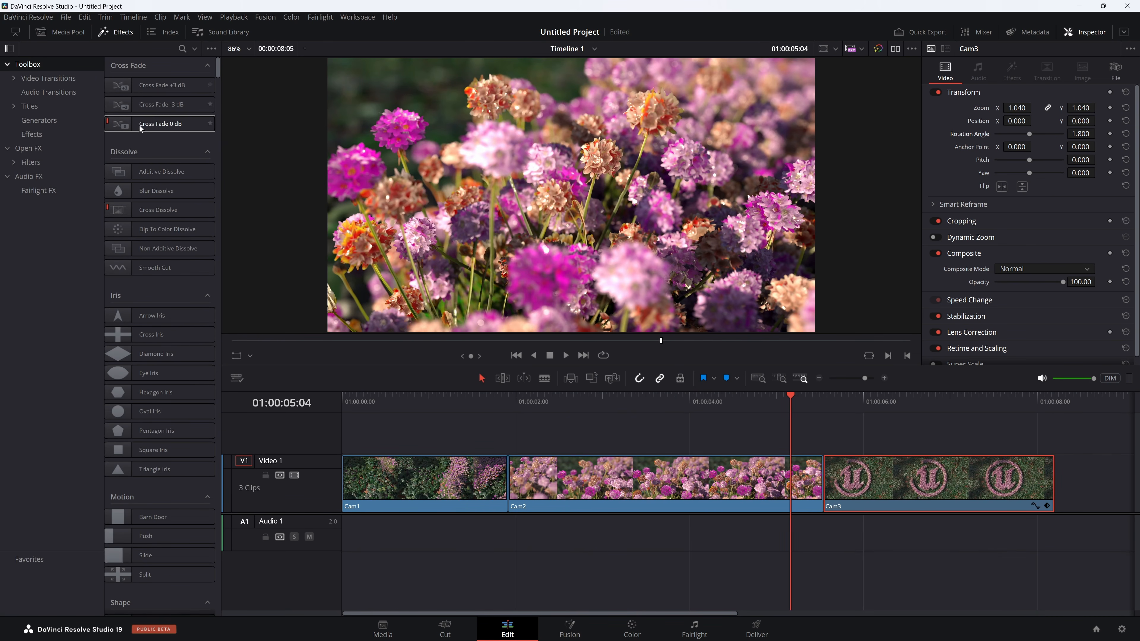
pyautogui.click(32, 134)
pyautogui.moveTo(137, 85); pyautogui.dragTo(388, 434)
pyautogui.moveTo(776, 444); pyautogui.dragTo(1055, 444)
# Go to the start of the adjustment clip in the Color workspace and add a serial node labelled CG.
pyautogui.click(632, 629)
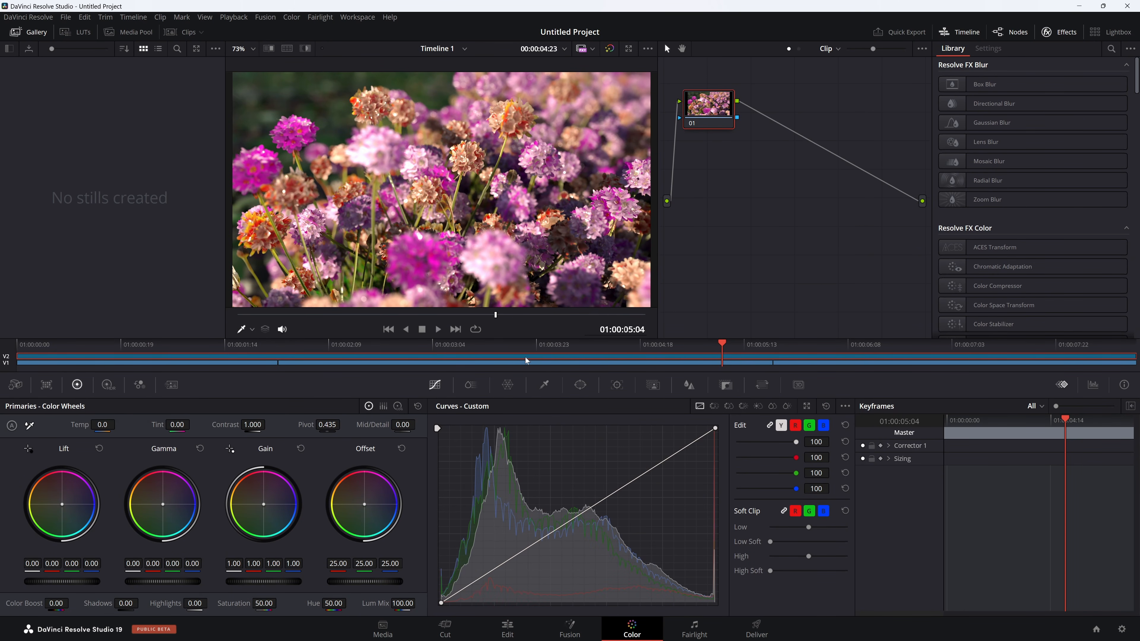
pyautogui.press('Home')
pyautogui.moveTo(710, 116); pyautogui.dragTo(731, 215)
pyautogui.hotkey('alt', 's')
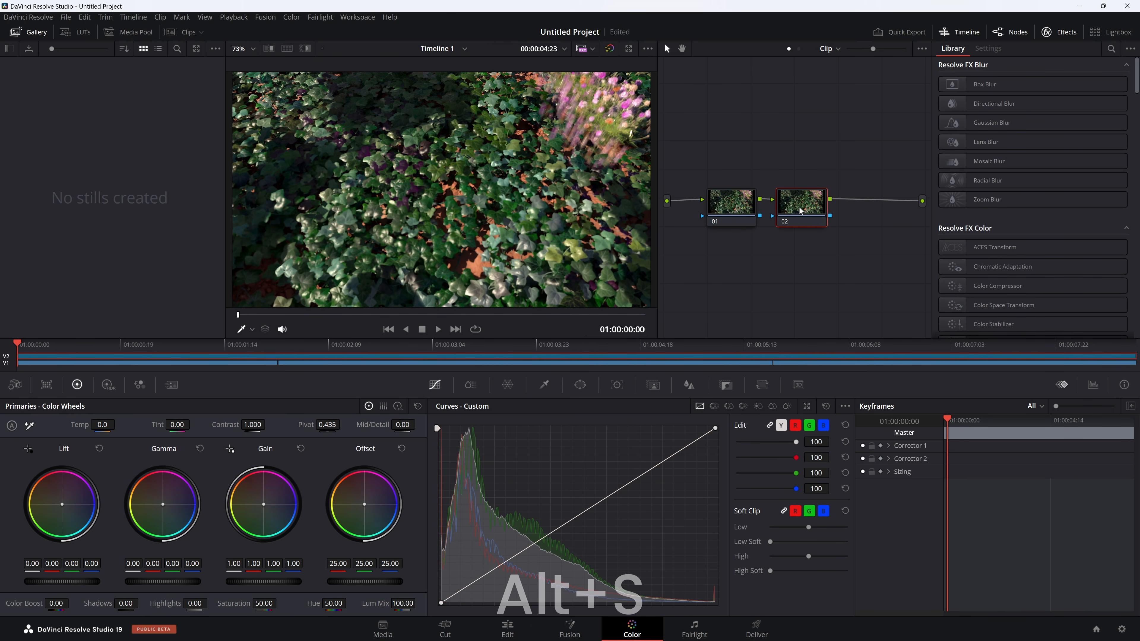
pyautogui.rightClick(799, 207)
pyautogui.click(826, 224)
pyautogui.press('Return')
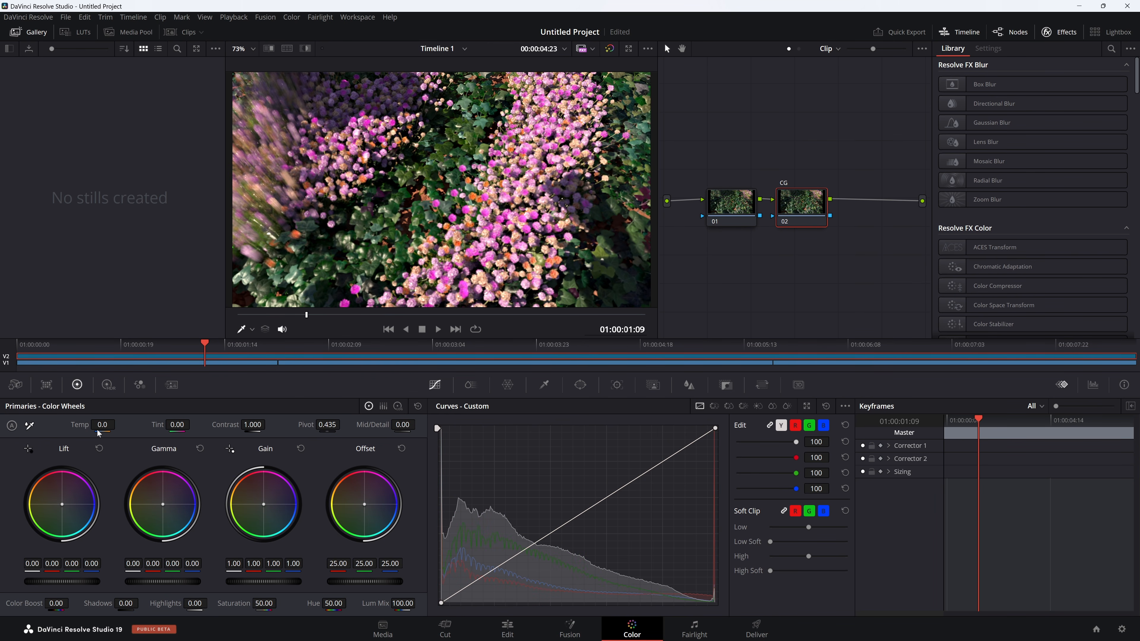
# Set the CG node's temperature to 620 and its gain to red 0.98, green 1.01 and blue 0.97, checking other frames.
pyautogui.moveTo(99, 428); pyautogui.dragTo(118, 423)
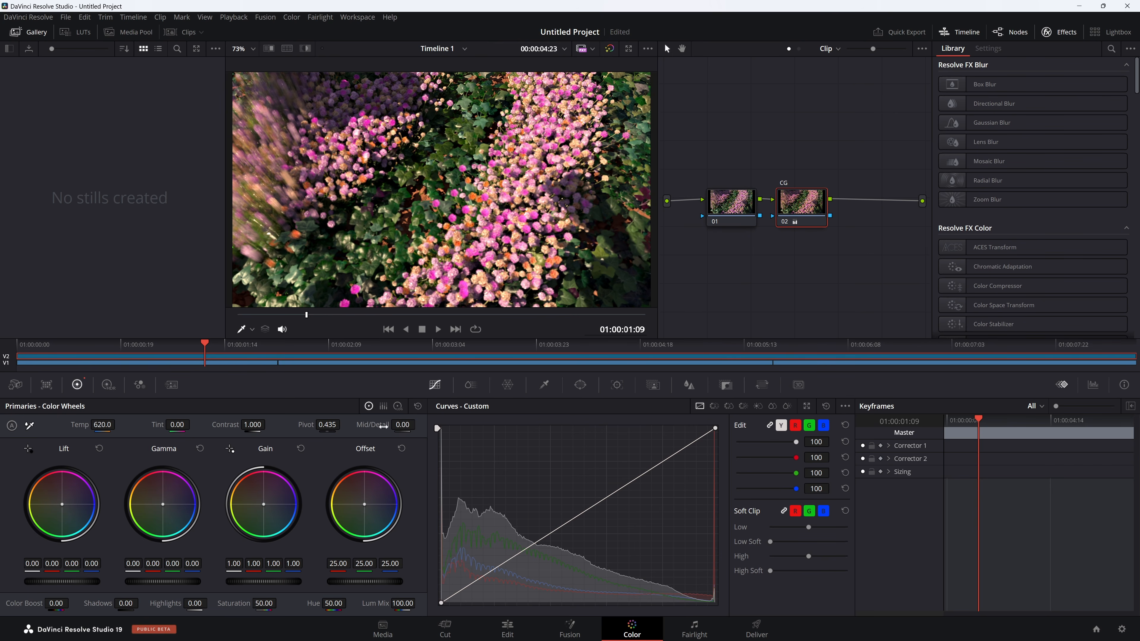
pyautogui.moveTo(209, 349); pyautogui.dragTo(248, 382)
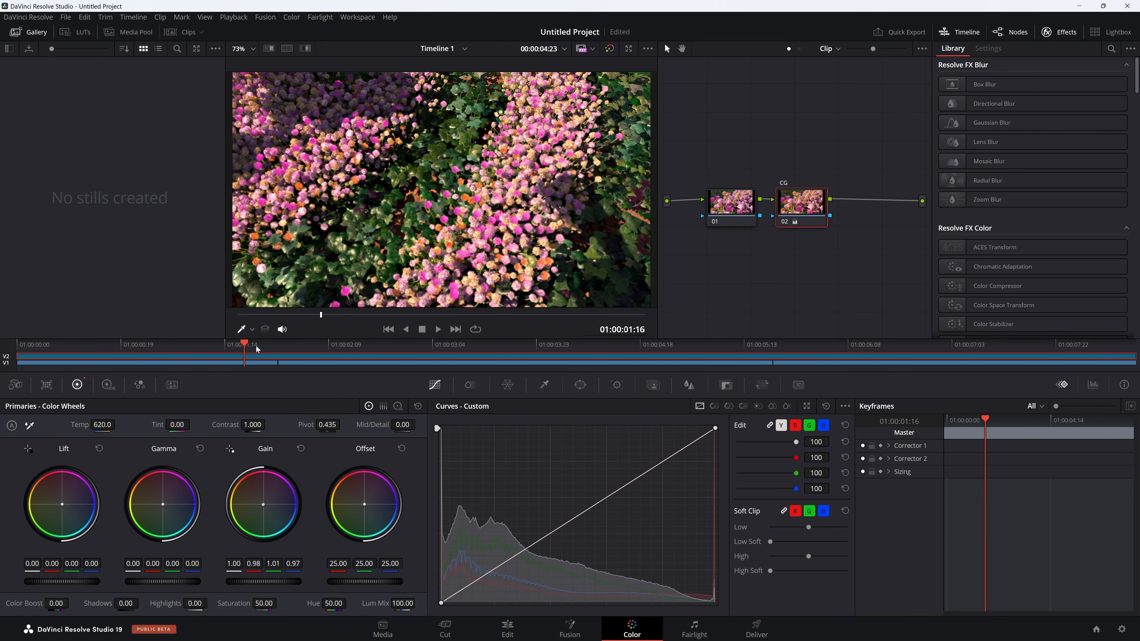
pyautogui.moveTo(248, 348); pyautogui.dragTo(238, 391)
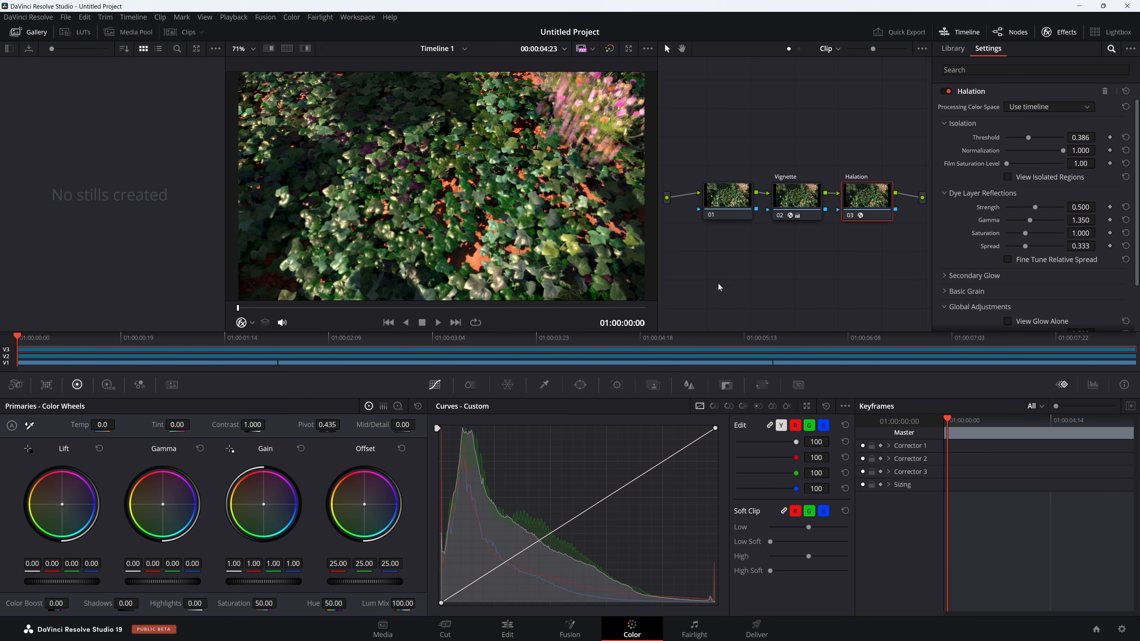
# Examine the Vignette and Halation node settings and preview their look along the timeline.
pyautogui.click(777, 217)
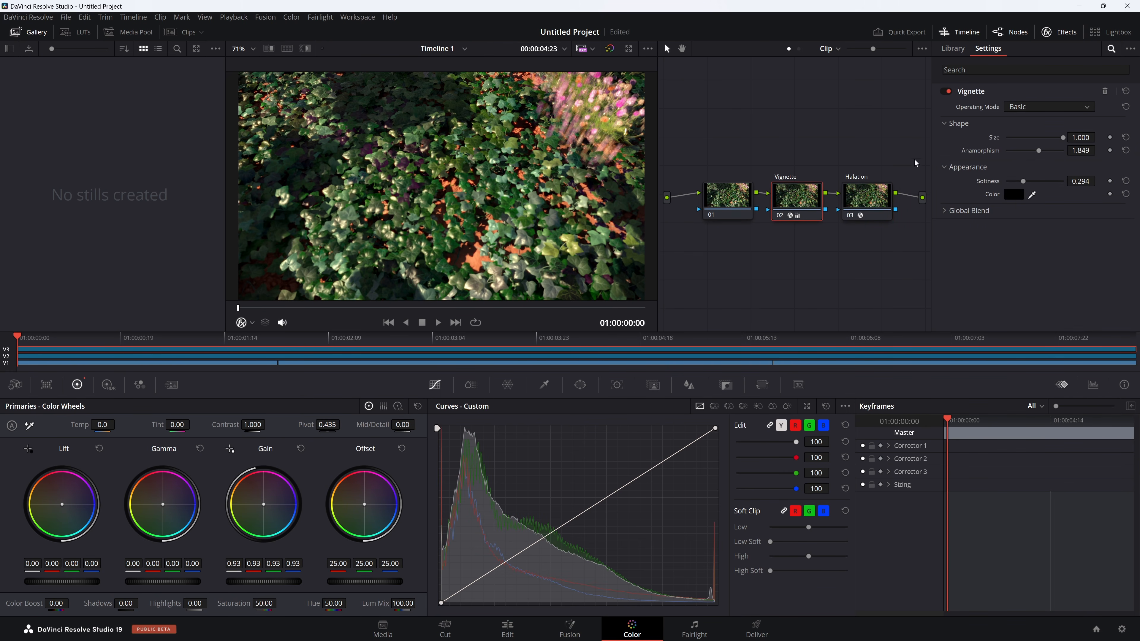
pyautogui.click(866, 198)
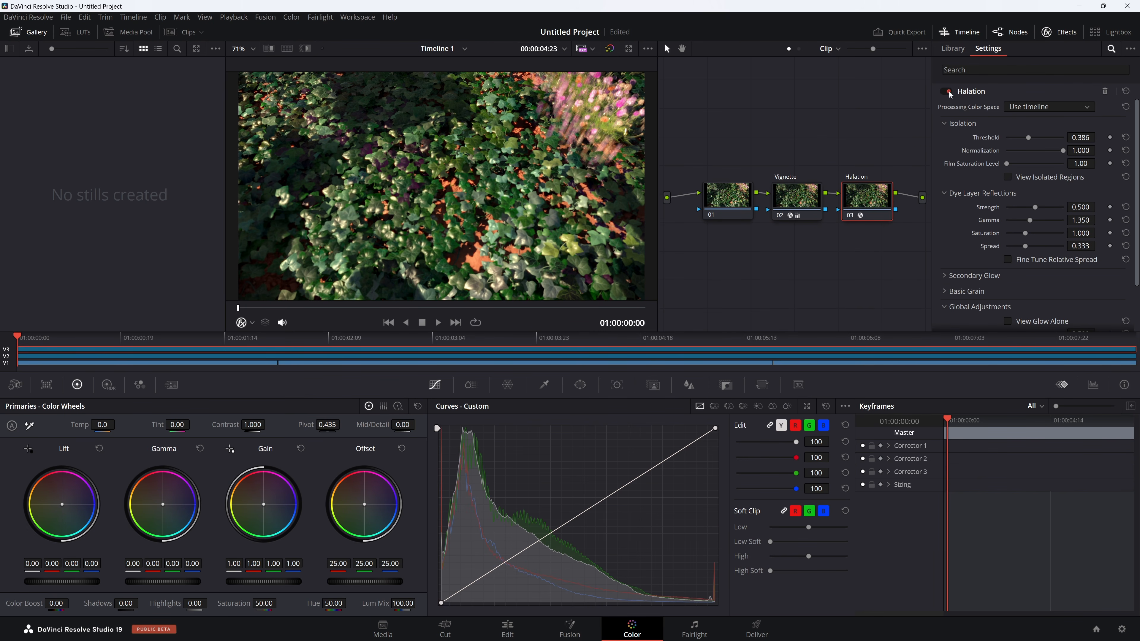
pyautogui.click(517, 338)
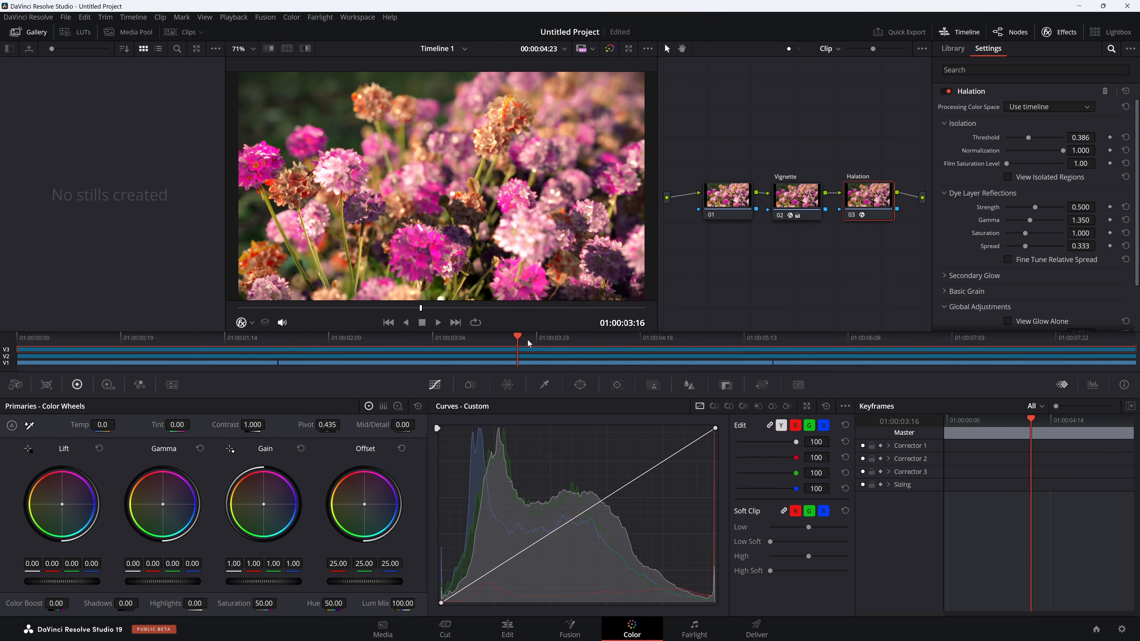
pyautogui.moveTo(528, 340); pyautogui.dragTo(902, 340)
# Save the project as UE_Bloom_Tut.
pyautogui.hotkey('ctrl', 's')
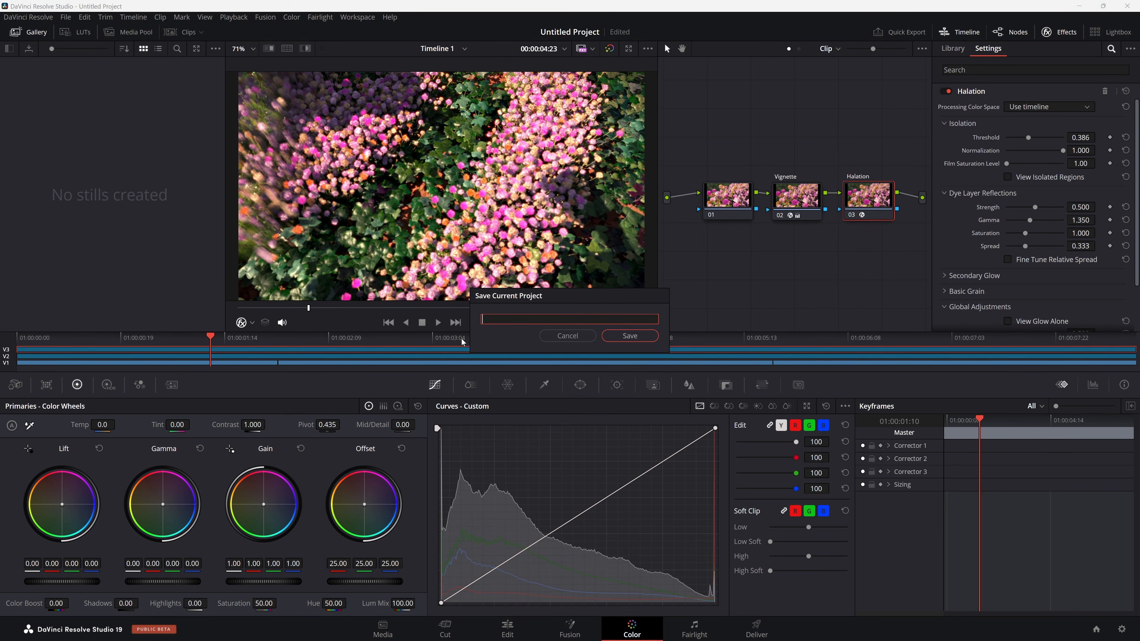
pyautogui.write('UE_Bloom_Tut')
pyautogui.press('Return')
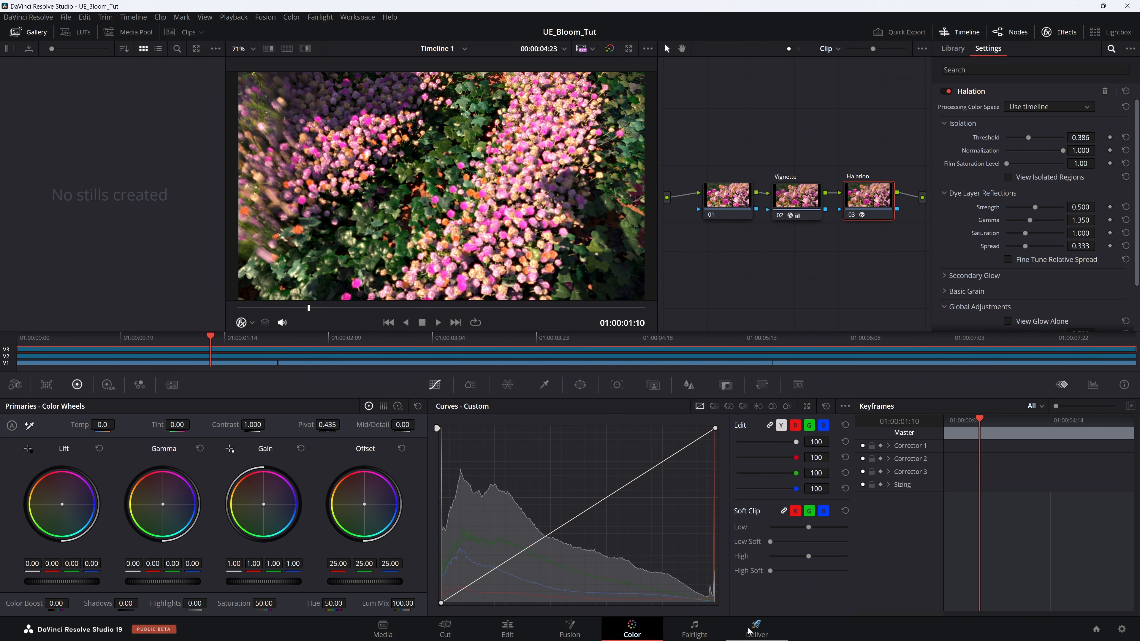
# Choose the H.264 Master render preset in the Deliver workspace and set the output to UE_Bloom_Final in Desktop > BLOOM_RENDERD.
pyautogui.click(758, 631)
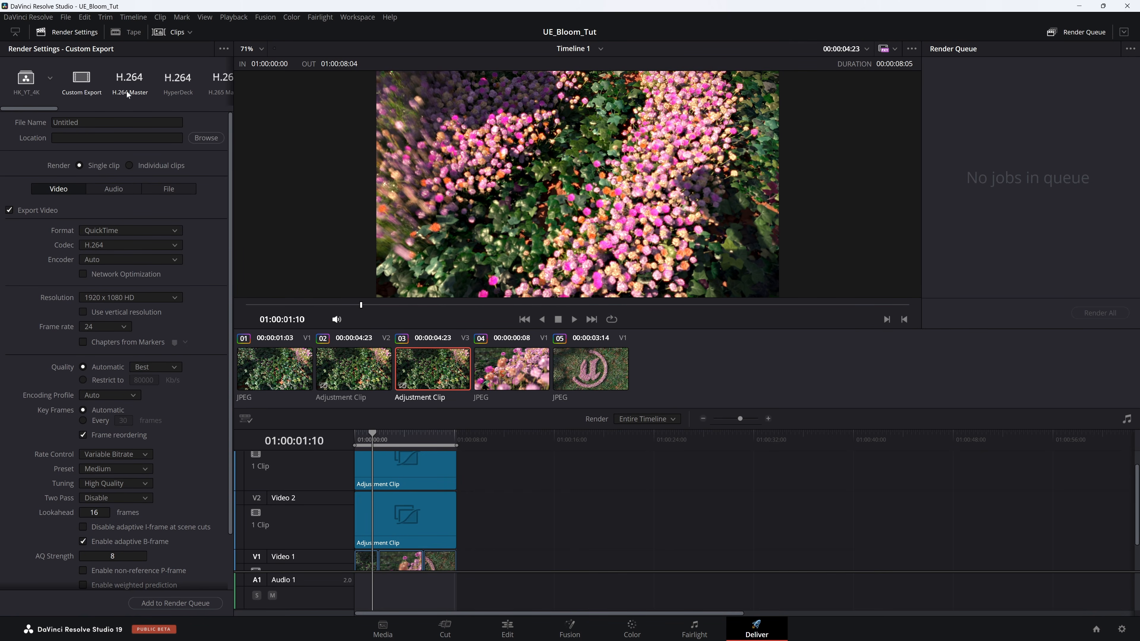
pyautogui.click(128, 82)
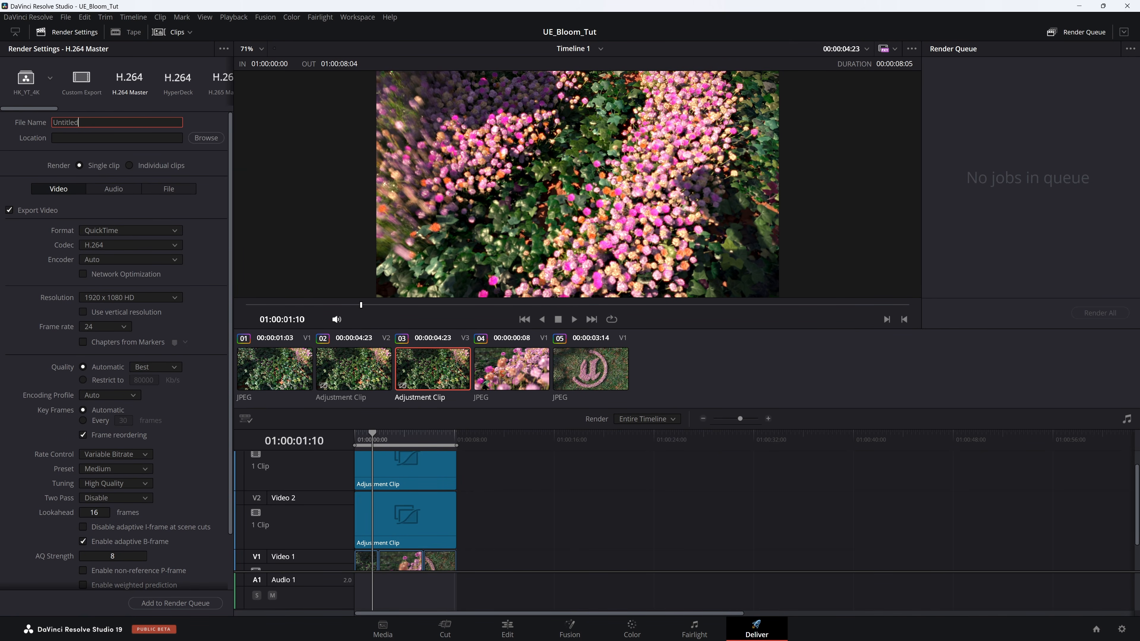
pyautogui.click(206, 137)
pyautogui.doubleClick(458, 155)
pyautogui.click(341, 465)
pyautogui.press('BackSpace')
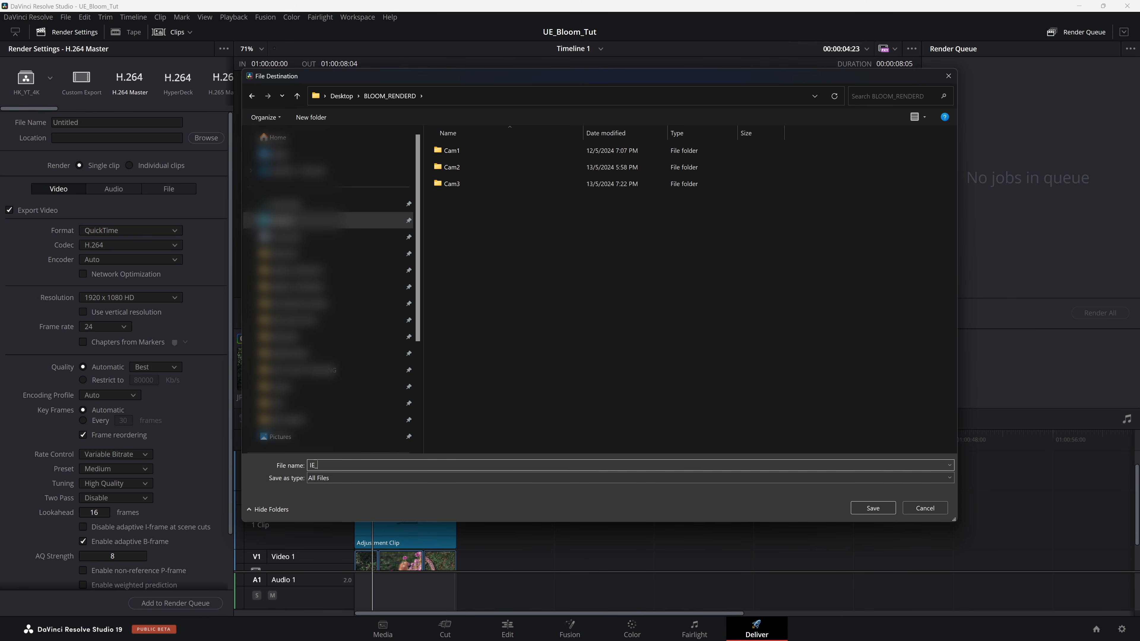
pyautogui.hotkey('ctrl', 'v')
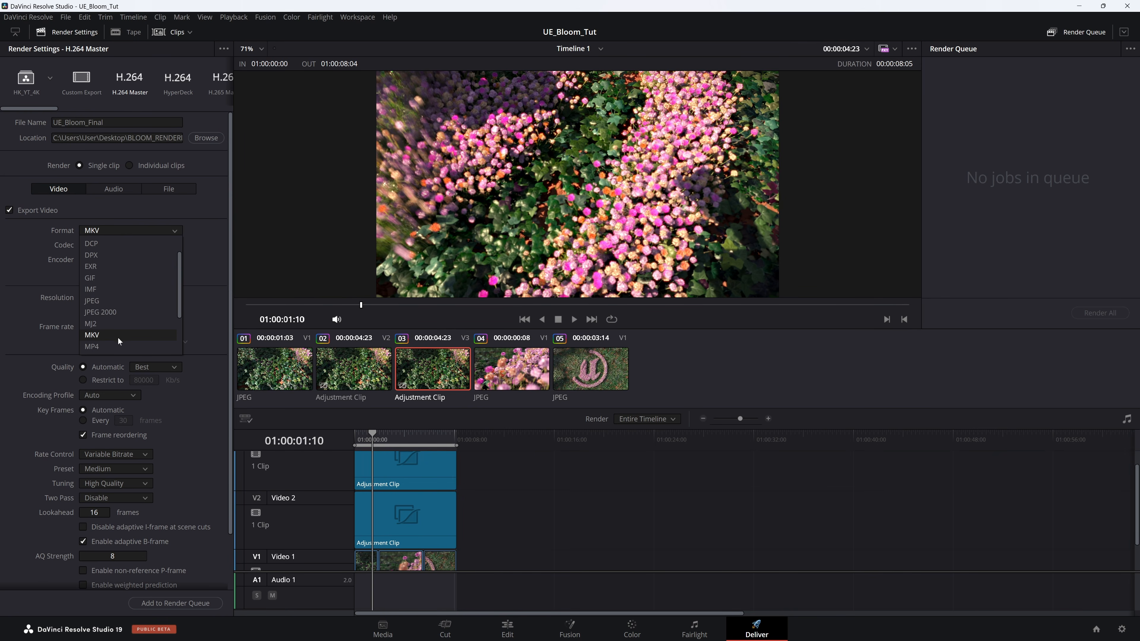
# Configure the export as MP4 with the H.265 codec, NVIDIA encoder and a frame rate of 30.
pyautogui.click(118, 337)
pyautogui.click(114, 246)
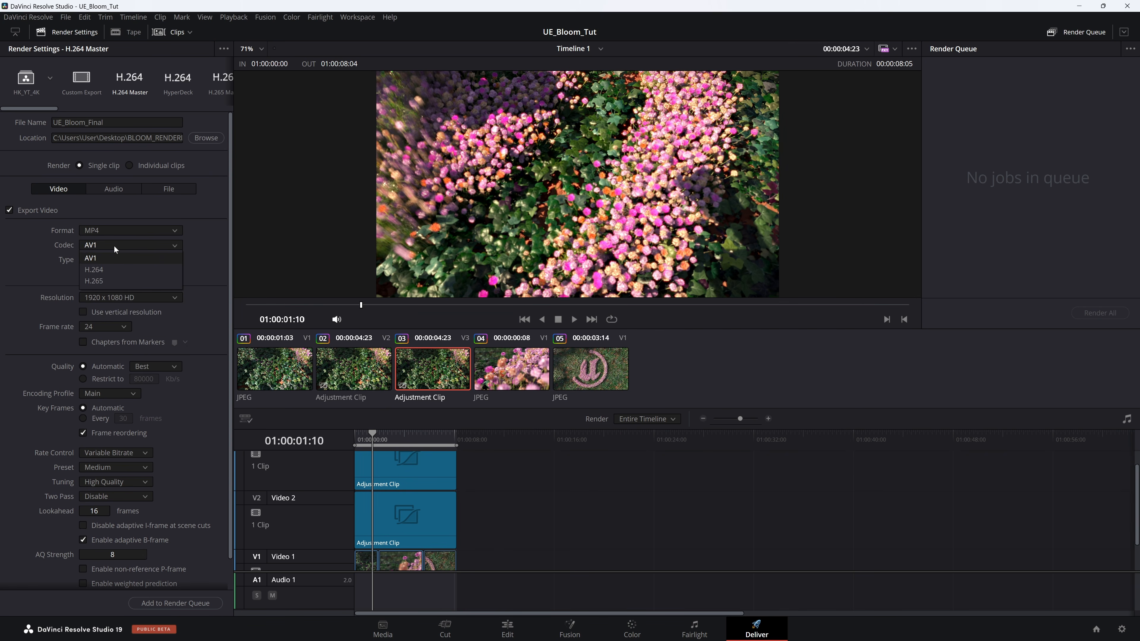
pyautogui.click(118, 281)
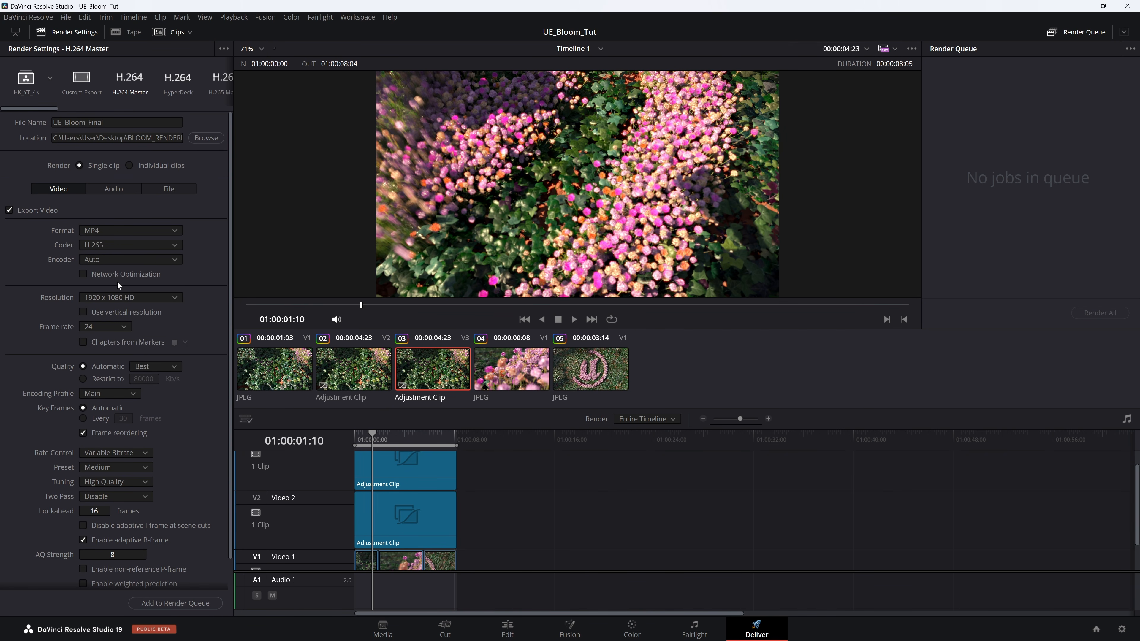
pyautogui.scroll(-1, 189, 320)
pyautogui.click(121, 293)
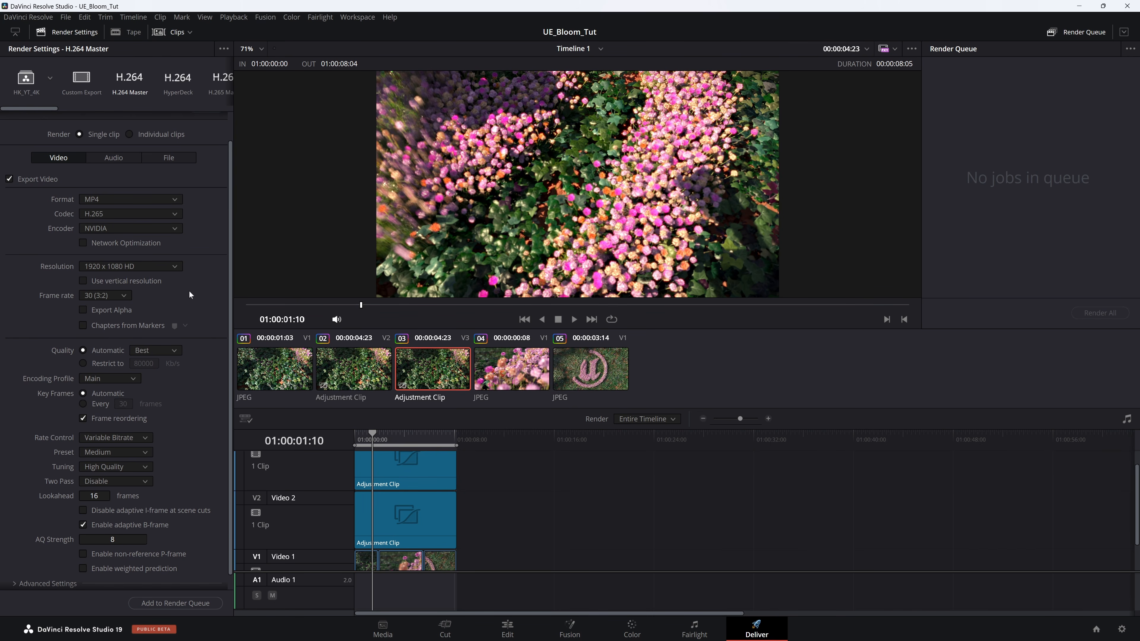
# Set the rate control to Constant Bitrate, then queue and render the job.
pyautogui.scroll(-1, 211, 305)
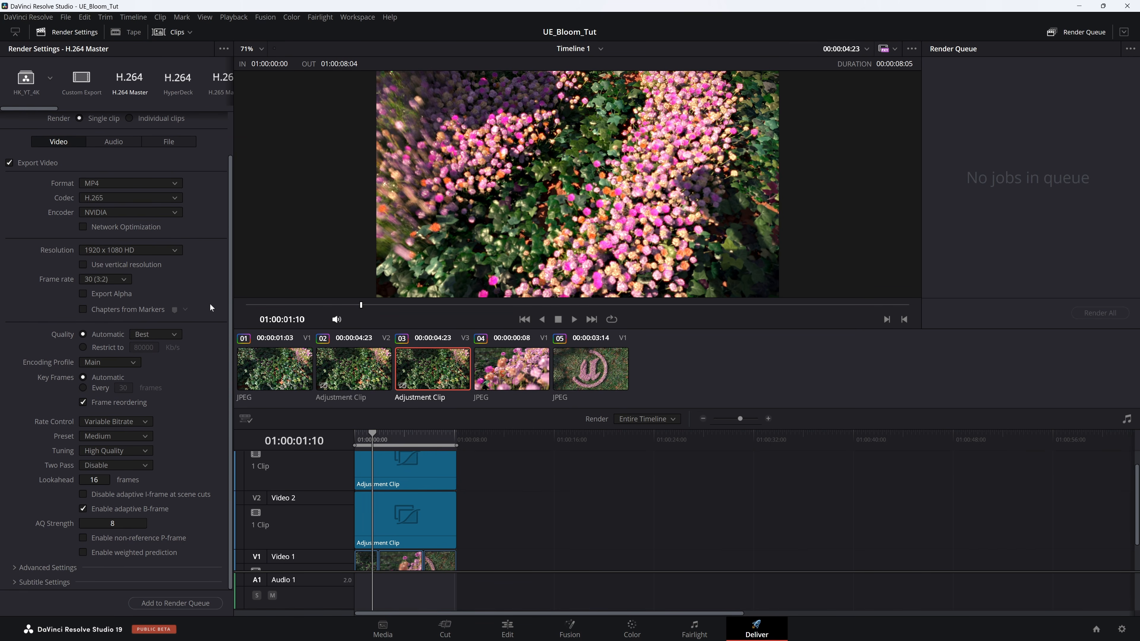
pyautogui.click(122, 422)
pyautogui.click(121, 448)
pyautogui.click(125, 437)
pyautogui.click(197, 407)
pyautogui.click(163, 604)
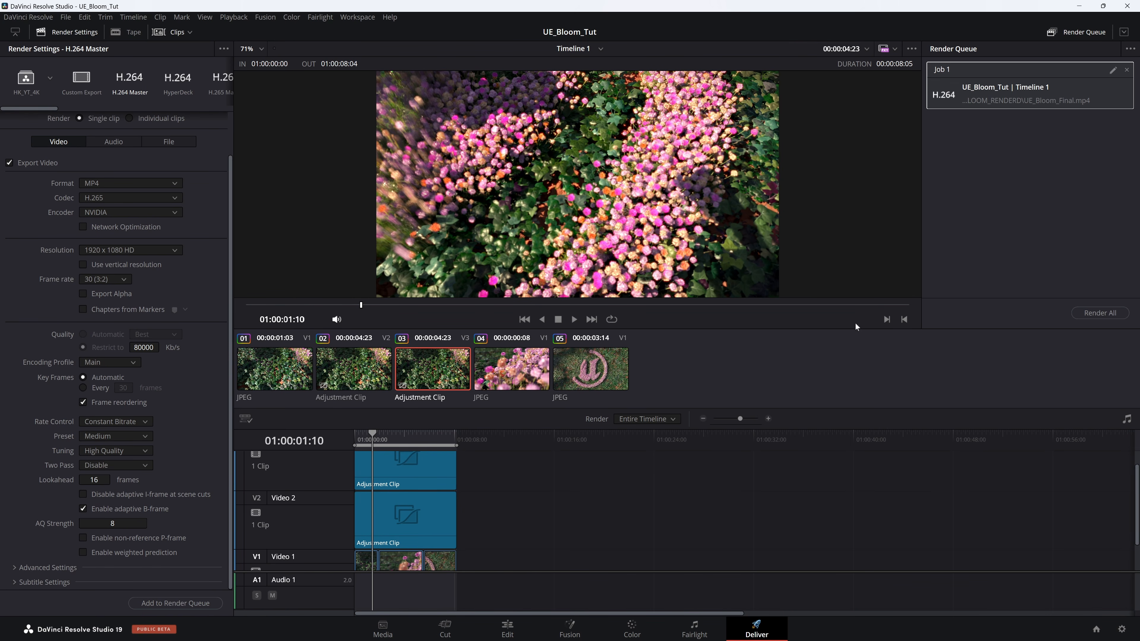
pyautogui.click(1095, 315)
# Switch to File Explorer and open the rendered UE_Bloom_Final video in the BLOOM_RENDERD folder.
pyautogui.hotkey('alt', 'Tab')
pyautogui.click(622, 122)
pyautogui.moveTo(708, 97); pyautogui.dragTo(540, 100)
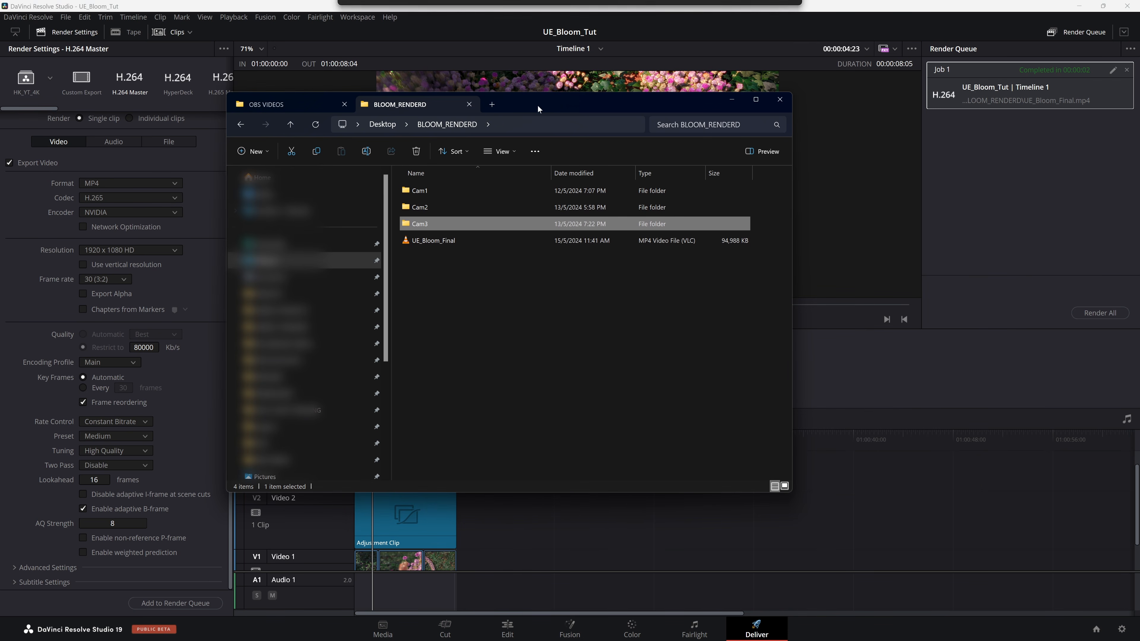
pyautogui.doubleClick(442, 242)
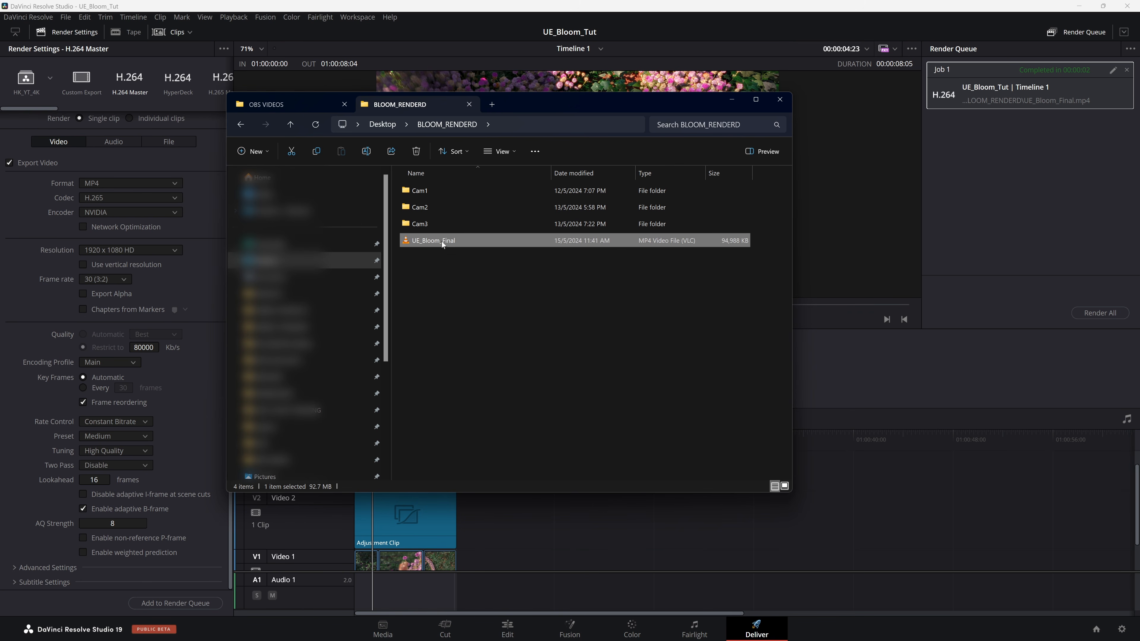